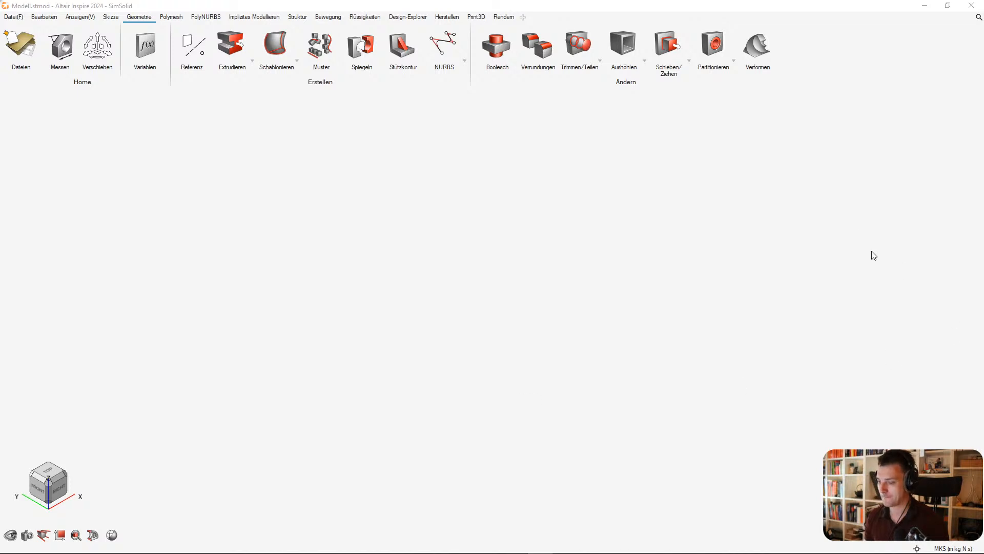
Sketch a centre-point rectangle of 0.2 m by 0.2 m about the origin on the X plane.
{"action": "left_click", "coordinate": [829, 192]}
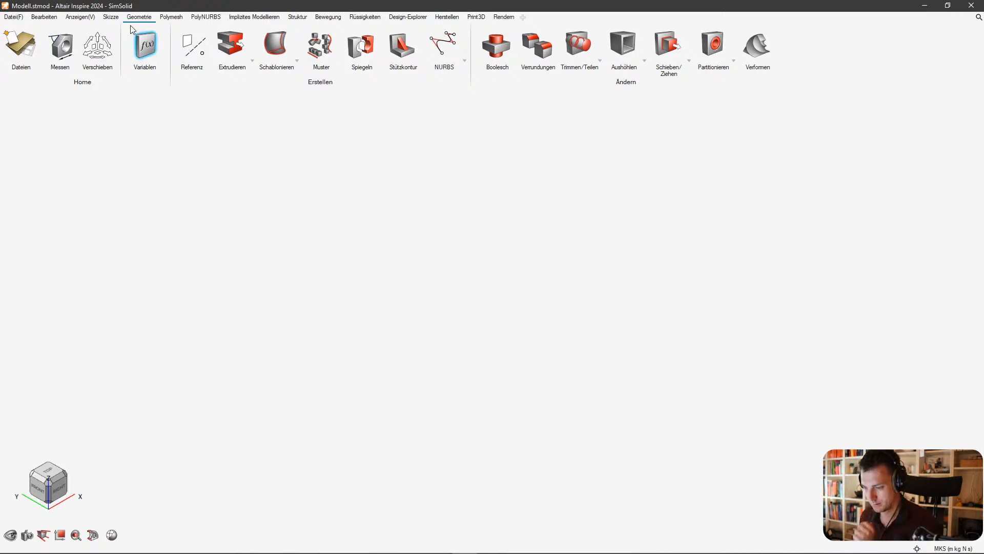
{"action": "left_click", "coordinate": [114, 19]}
{"action": "left_click", "coordinate": [191, 46]}
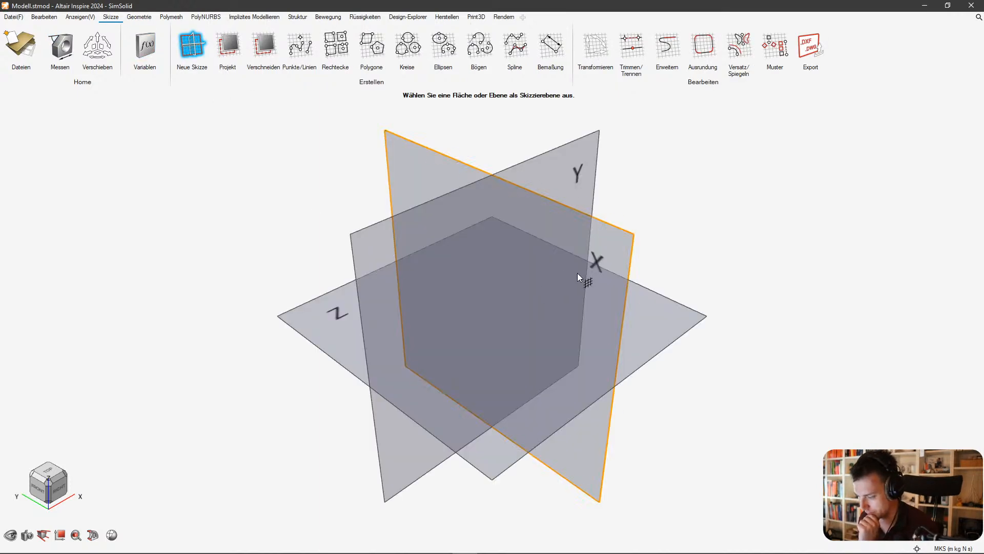
{"action": "left_click", "coordinate": [601, 238]}
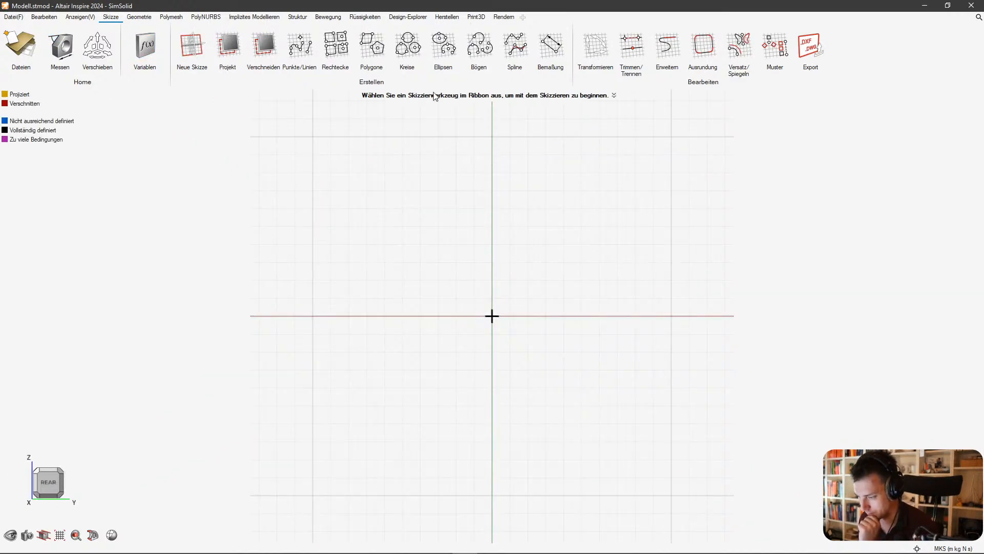
{"action": "left_click", "coordinate": [342, 37]}
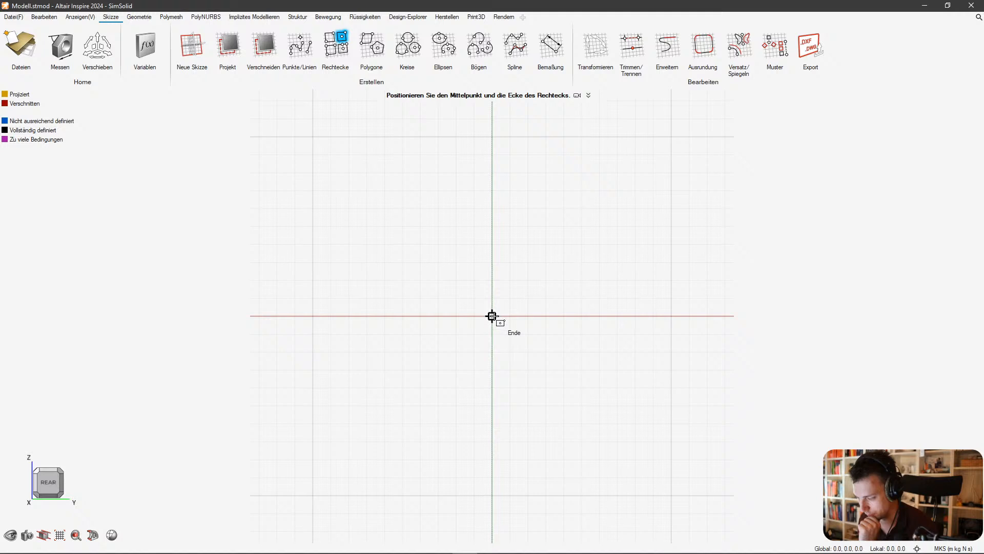
{"action": "left_click", "coordinate": [492, 316]}
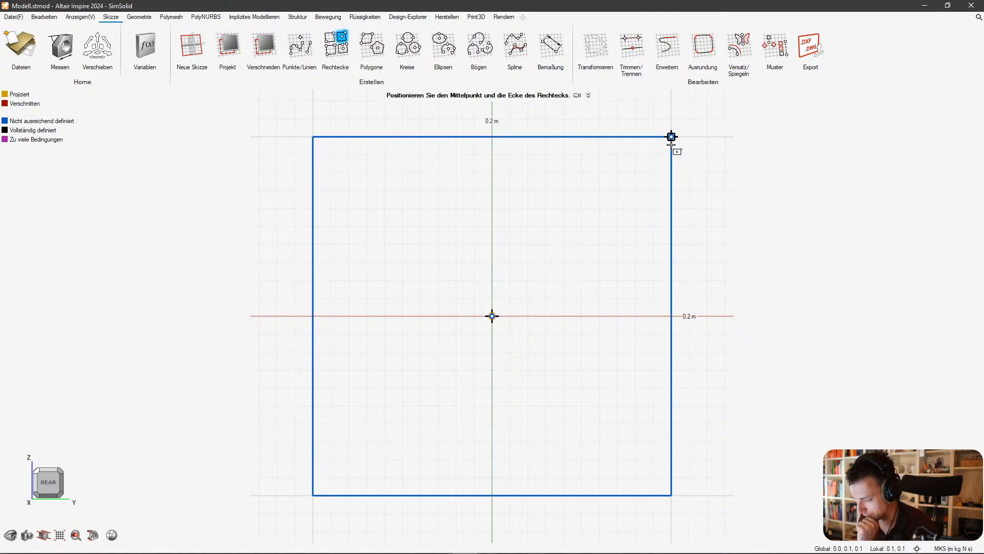
{"action": "left_click", "coordinate": [672, 137]}
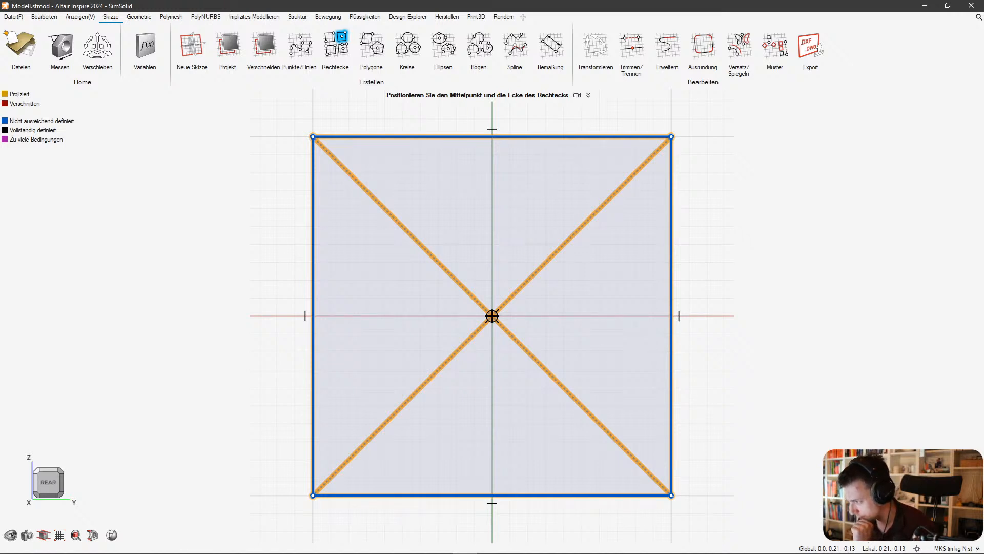
Set the unit system to MPA (mm t N s) and exit the rectangle sketch.
{"action": "left_click", "coordinate": [954, 507]}
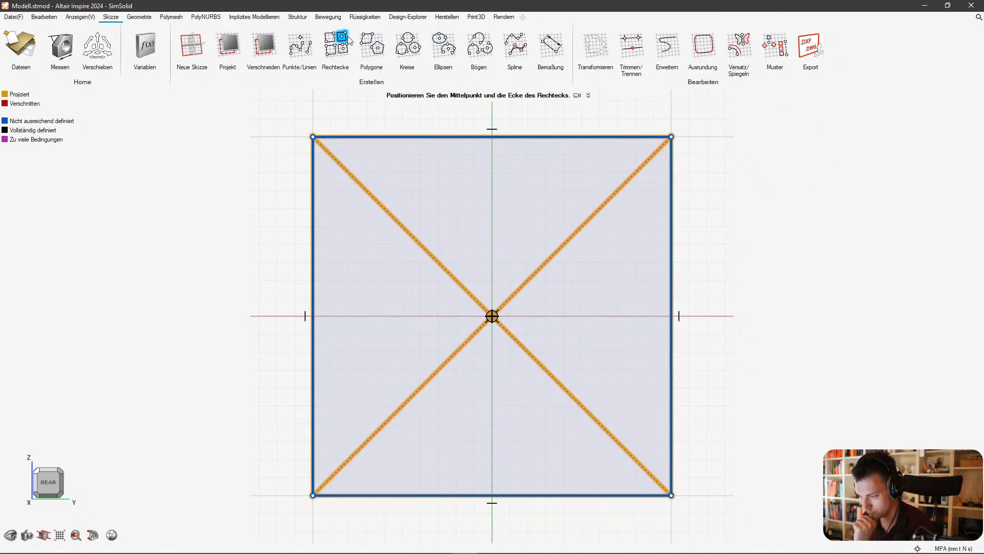
{"action": "key", "text": "Escape"}
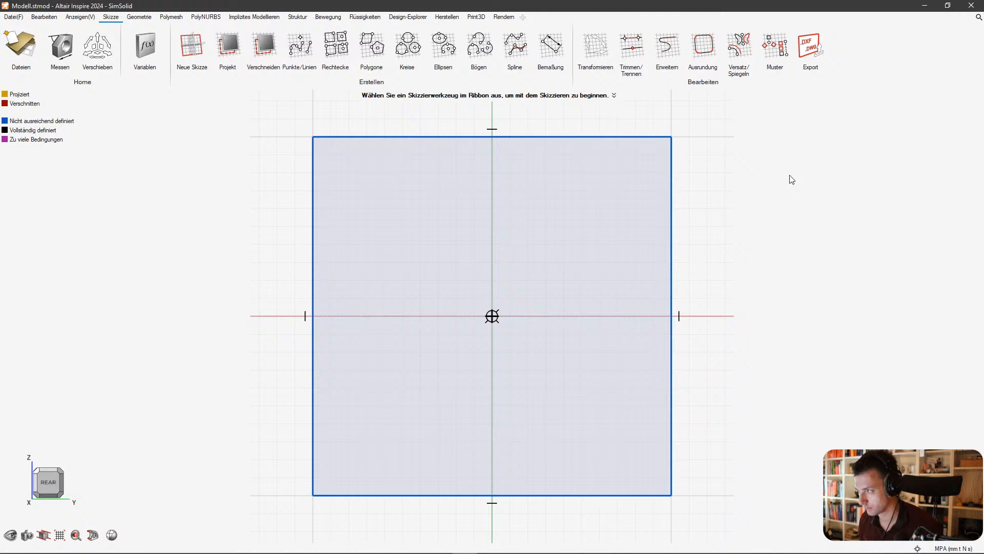
{"action": "right_click_drag", "start_coordinate": [805, 242], "coordinate": [803, 252]}
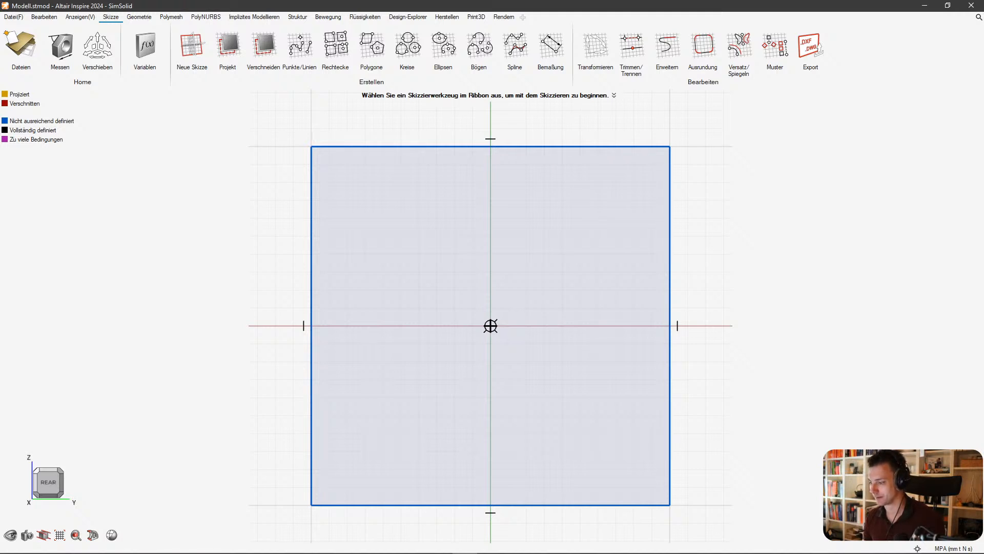
{"action": "key", "text": "Escape"}
{"action": "mouse_move", "coordinate": [541, 254]}
{"action": "middle_mouse_down"}
{"action": "mouse_move", "coordinate": [536, 275]}
{"action": "mouse_move", "coordinate": [380, 259]}
{"action": "mouse_move", "coordinate": [347, 94]}
{"action": "mouse_move", "coordinate": [482, 208]}
{"action": "middle_mouse_up"}
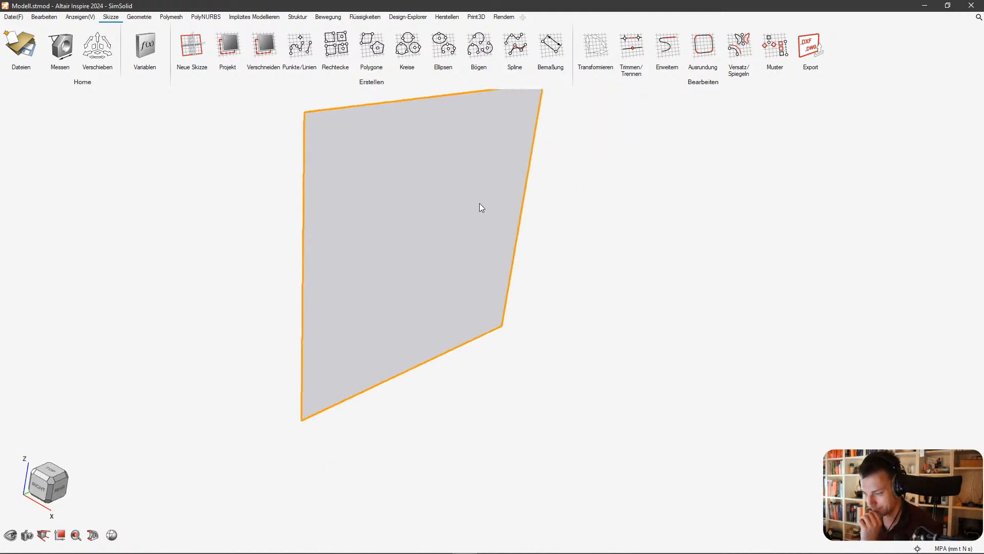
{"action": "scroll", "coordinate": [480, 213], "scroll_direction": "down", "scroll_amount": 6}
{"action": "scroll", "coordinate": [443, 226], "scroll_direction": "up", "scroll_amount": 5}
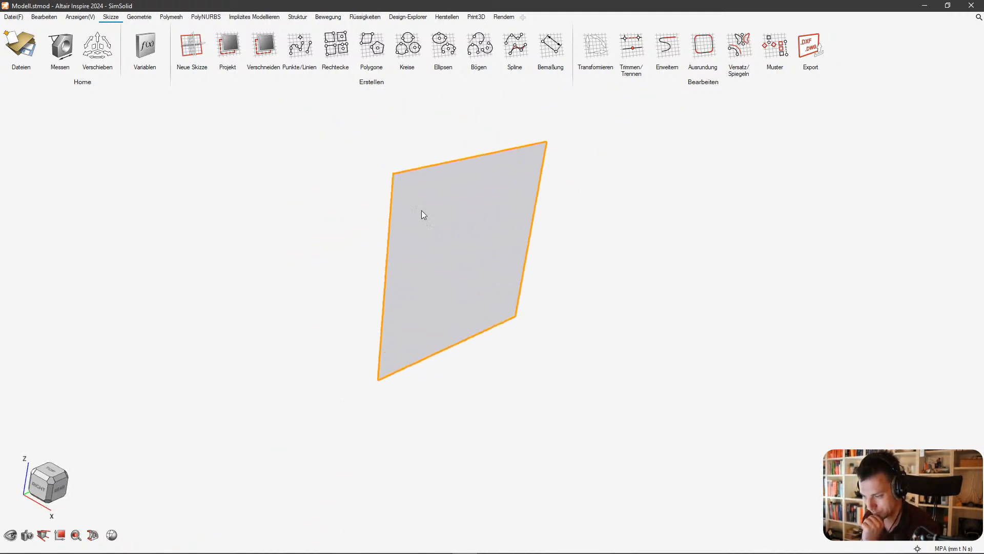
Try to extrude the square sketch 300 mm in a single direction as a new solid part.
{"action": "left_click", "coordinate": [145, 46]}
{"action": "left_click", "coordinate": [143, 17]}
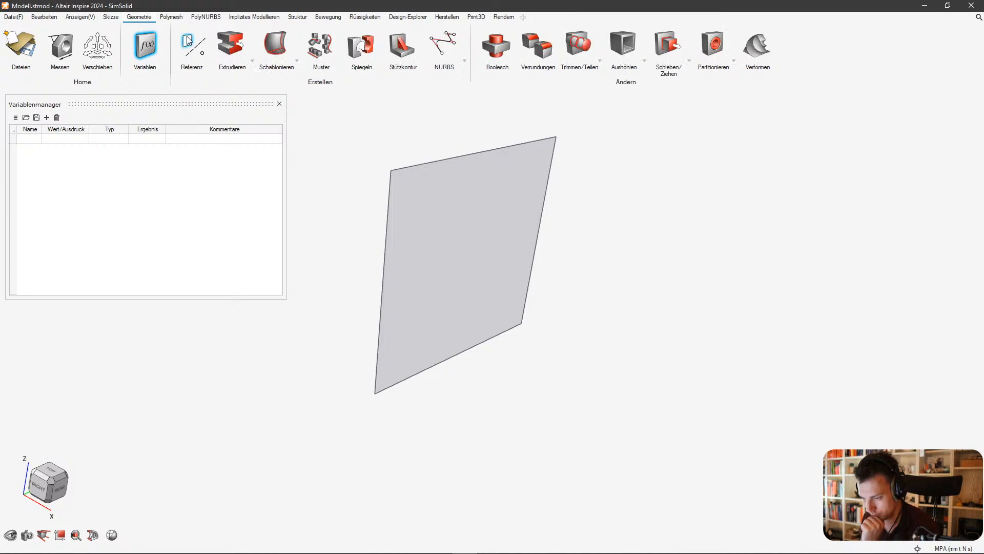
{"action": "left_click", "coordinate": [279, 103]}
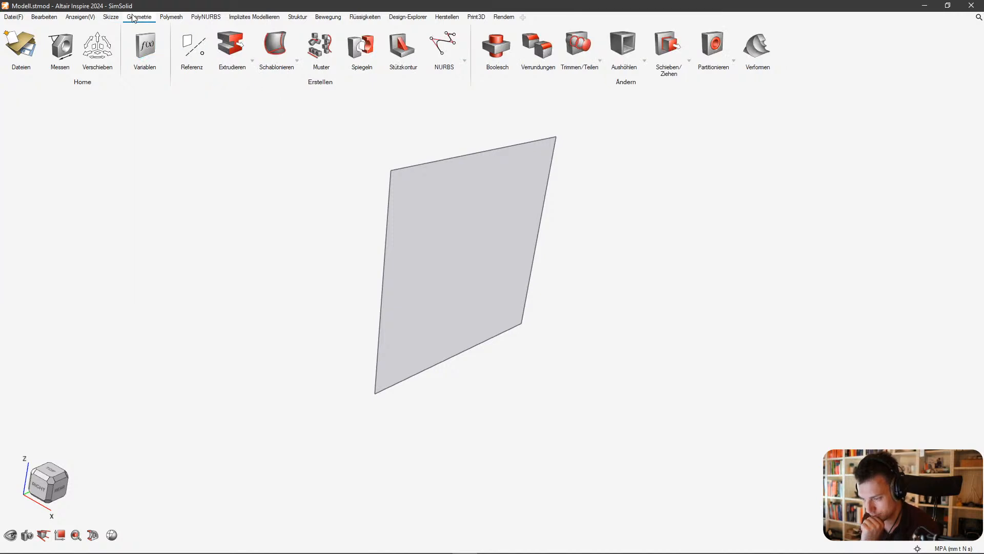
{"action": "left_click", "coordinate": [231, 45]}
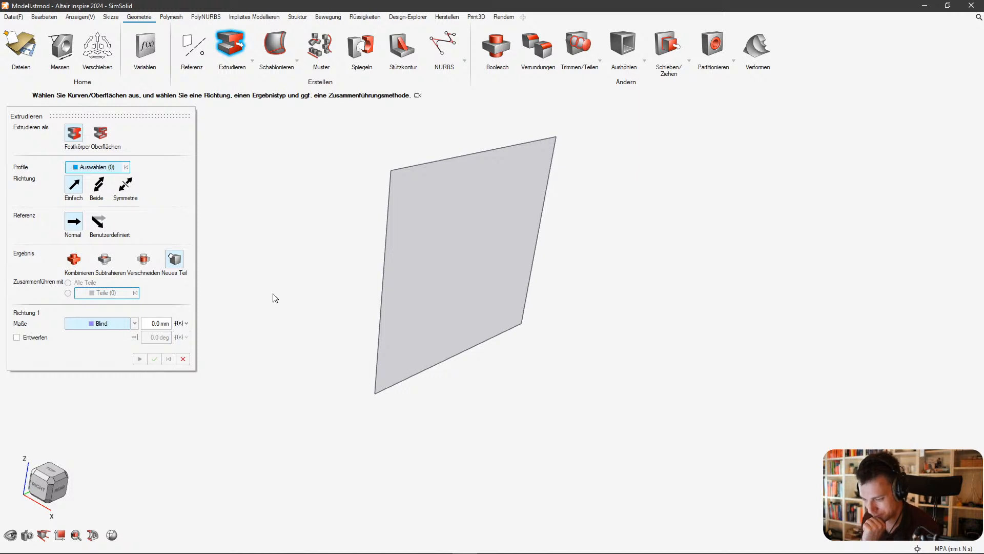
{"action": "left_click", "coordinate": [473, 266]}
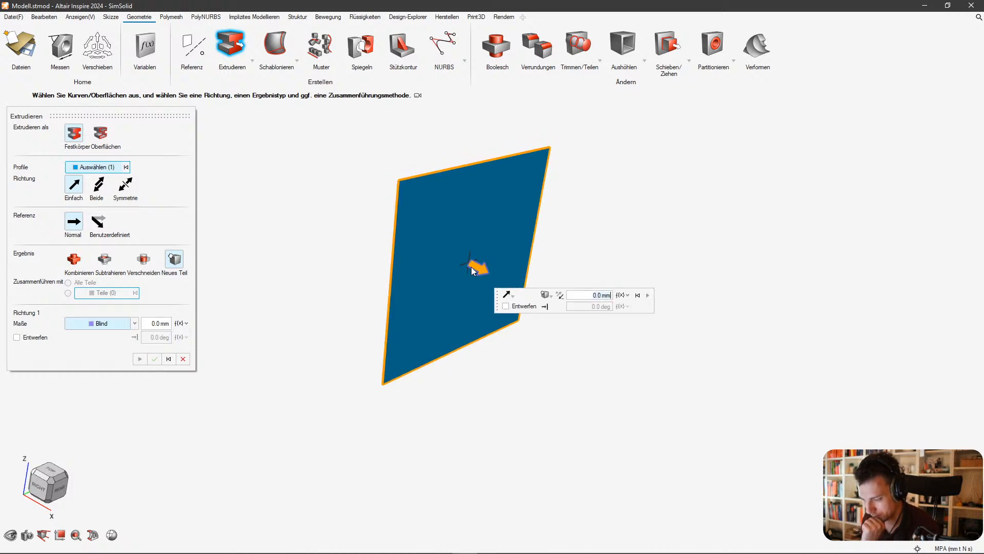
{"action": "type", "text": "300"}
{"action": "key", "text": "Return"}
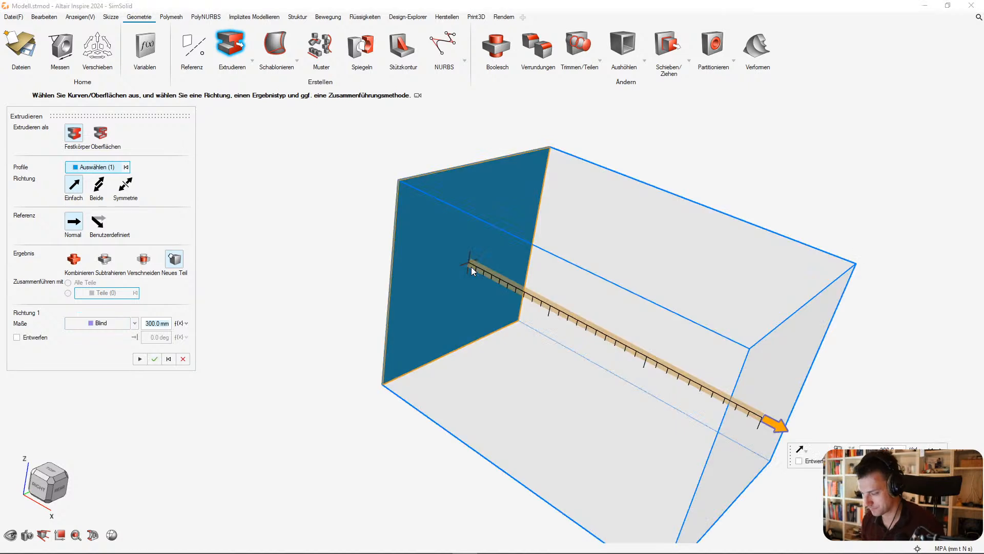
{"action": "key", "text": "Return"}
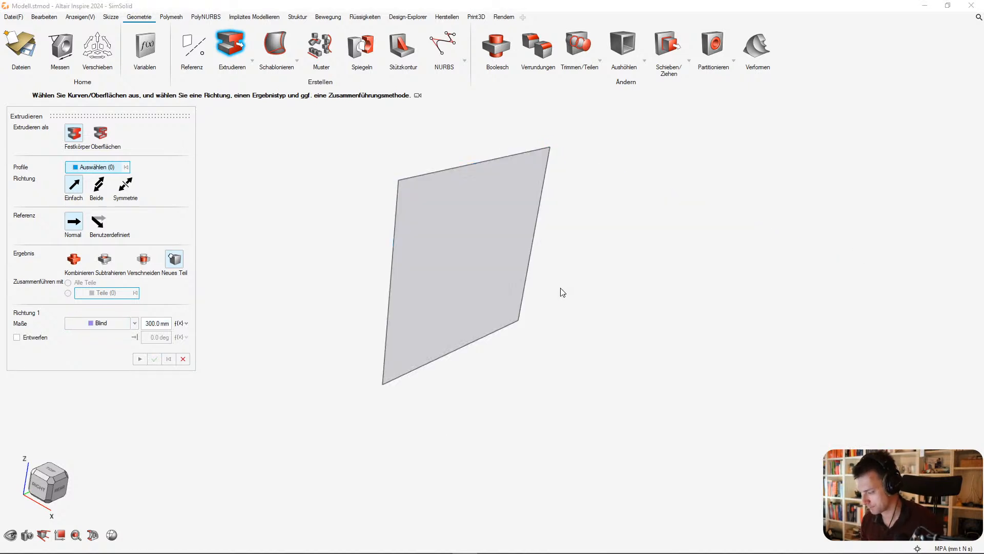
Extrude the square profile 500 mm in a single direction as a new solid part.
{"action": "left_click", "coordinate": [493, 271]}
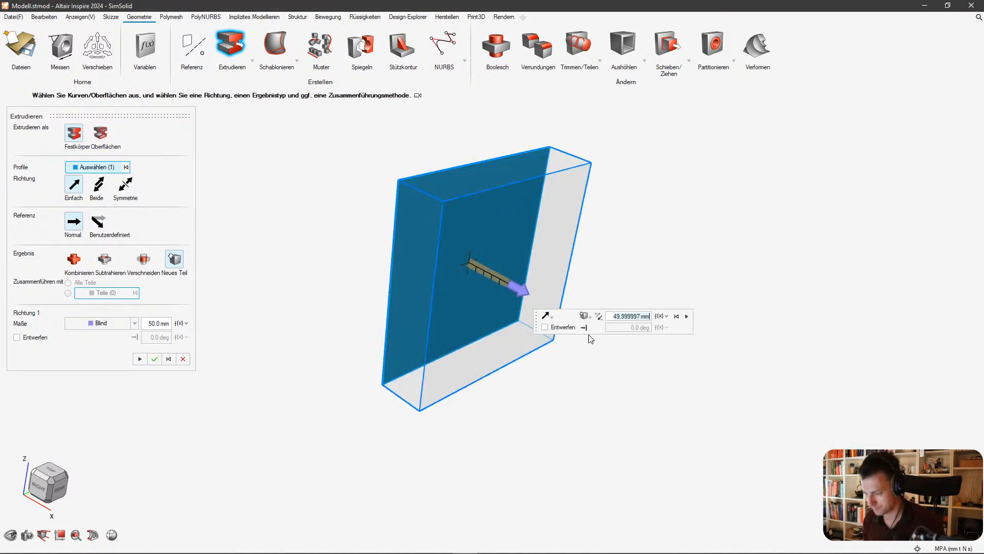
{"action": "type", "text": "500"}
{"action": "key", "text": "Return"}
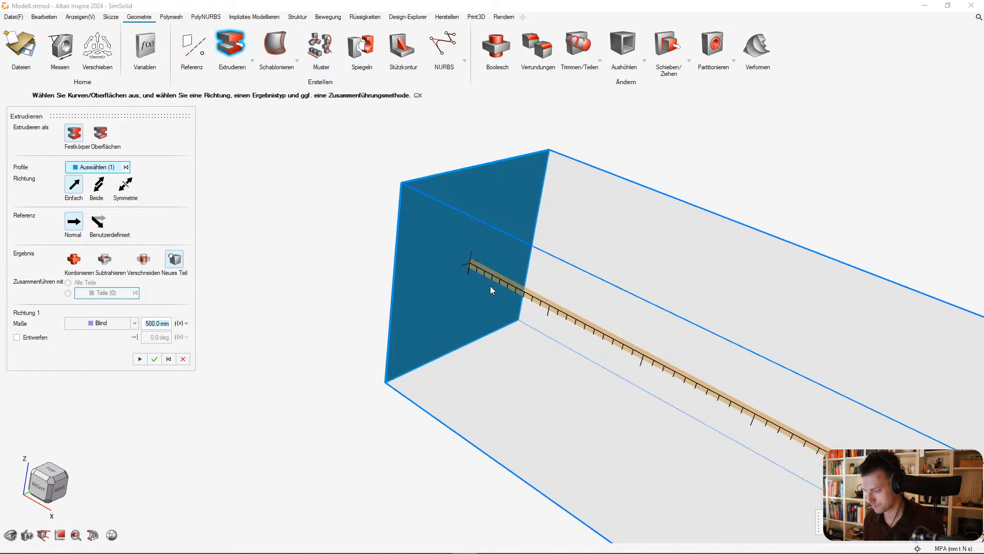
{"action": "scroll", "coordinate": [438, 306], "scroll_direction": "down", "scroll_amount": 5}
{"action": "scroll", "coordinate": [485, 298], "scroll_direction": "up", "scroll_amount": 5}
{"action": "right_click", "coordinate": [664, 198]}
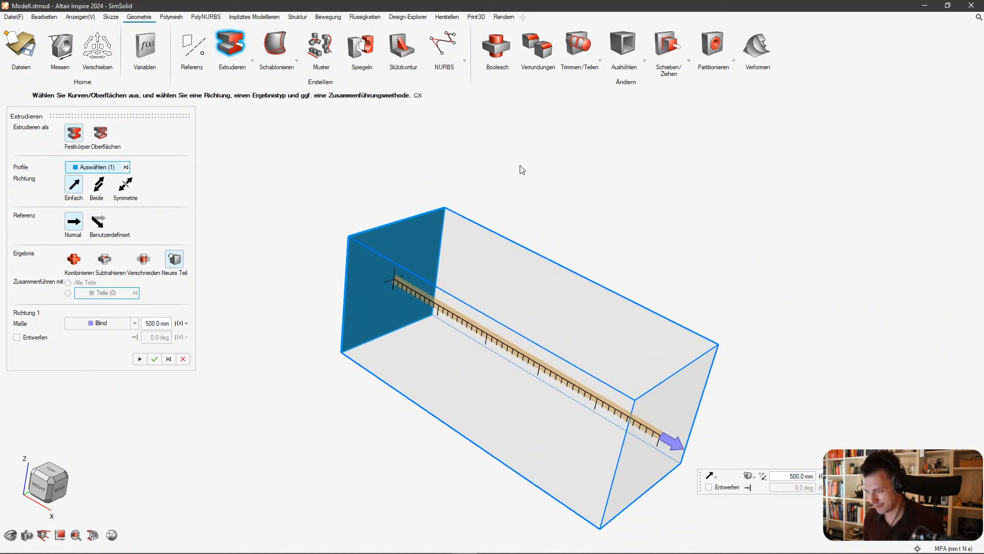
{"action": "left_click", "coordinate": [155, 360]}
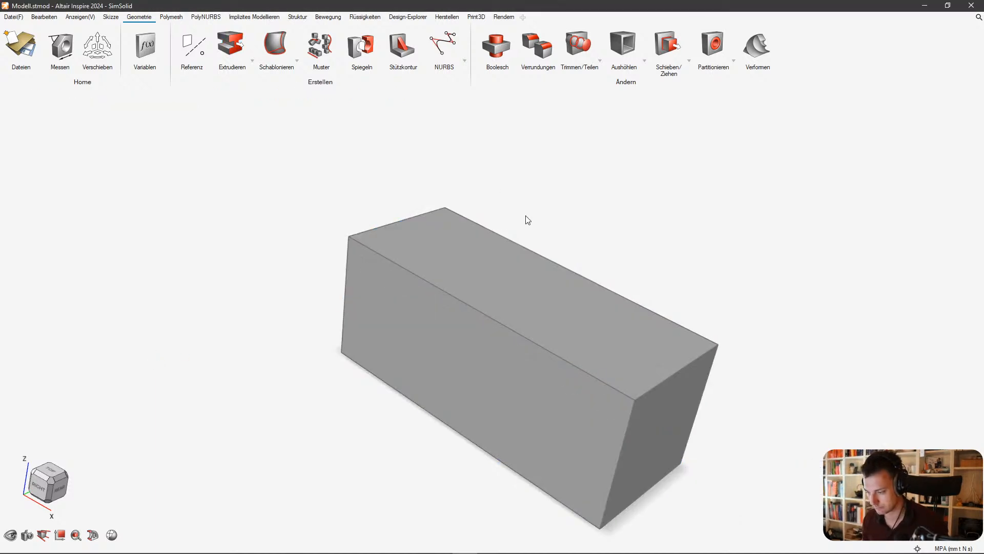
{"action": "right_click_drag", "start_coordinate": [512, 348], "coordinate": [489, 218]}
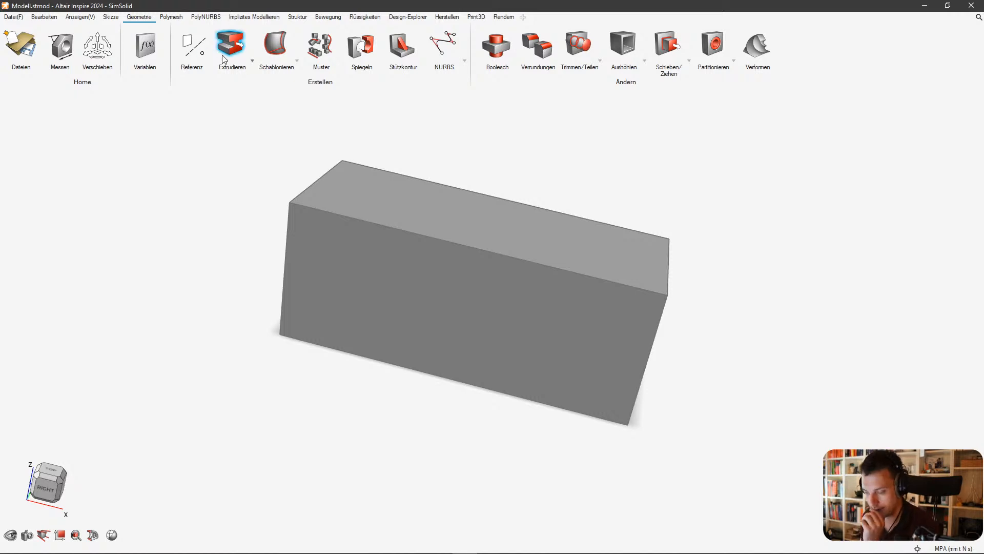
{"action": "right_click_drag", "start_coordinate": [477, 286], "coordinate": [462, 230]}
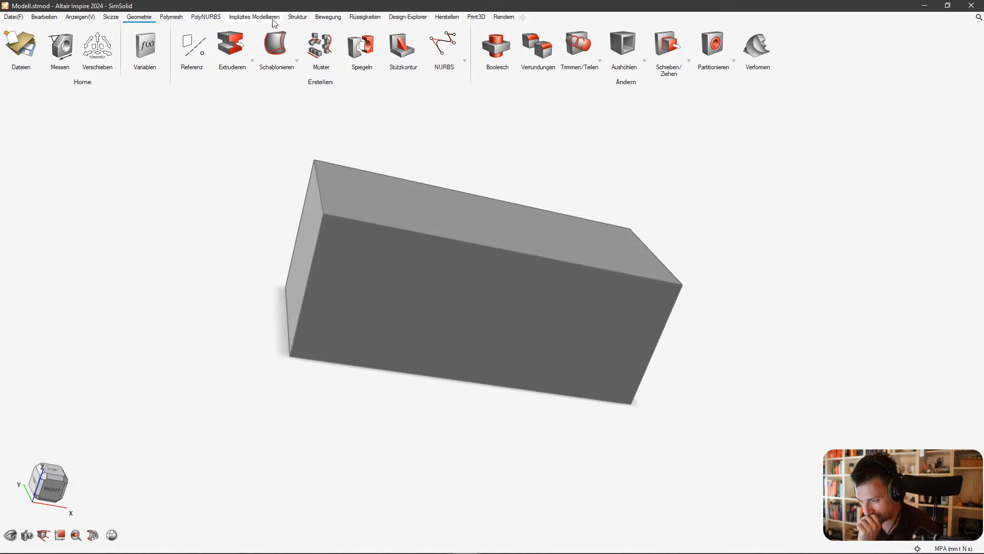
{"action": "left_click", "coordinate": [298, 18]}
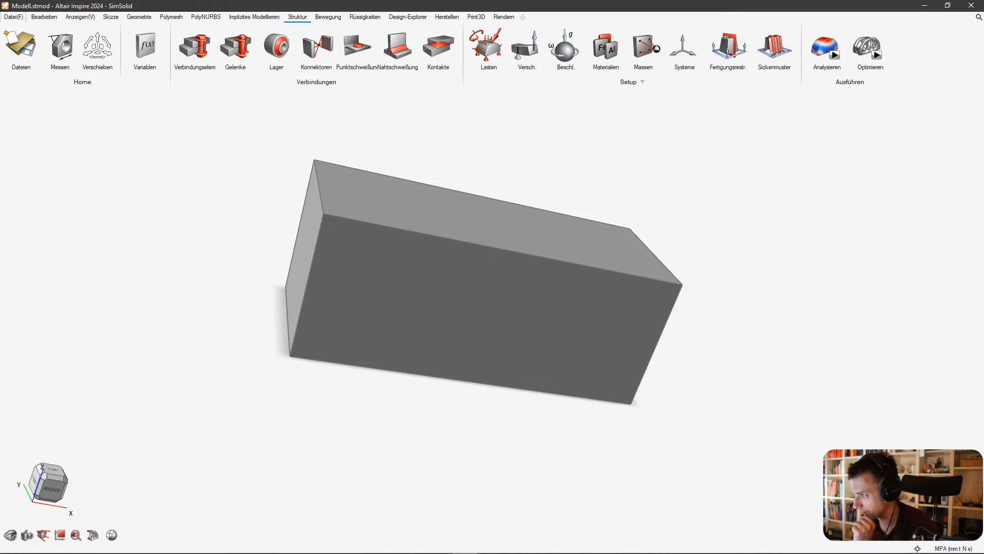
Set the interface language to English in the workspace preferences and restart the program without saving the model.
{"action": "left_click", "coordinate": [103, 284]}
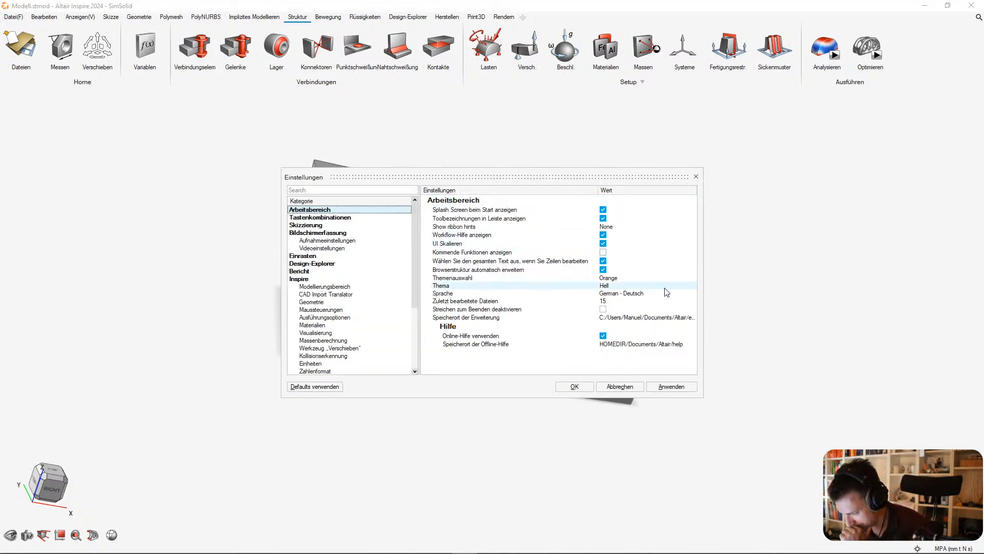
{"action": "left_click", "coordinate": [646, 299]}
{"action": "left_click", "coordinate": [644, 296]}
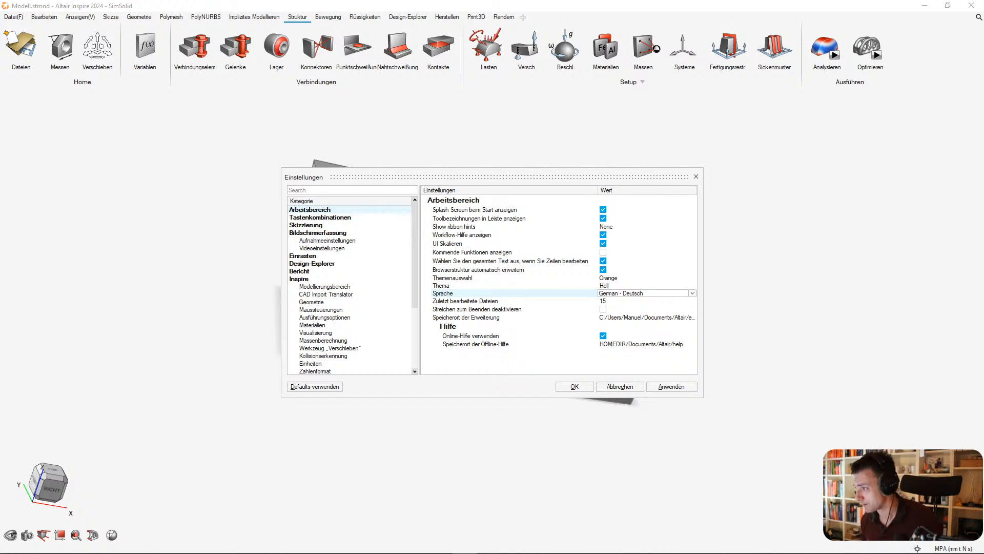
{"action": "left_click", "coordinate": [615, 300]}
{"action": "left_click", "coordinate": [574, 386]}
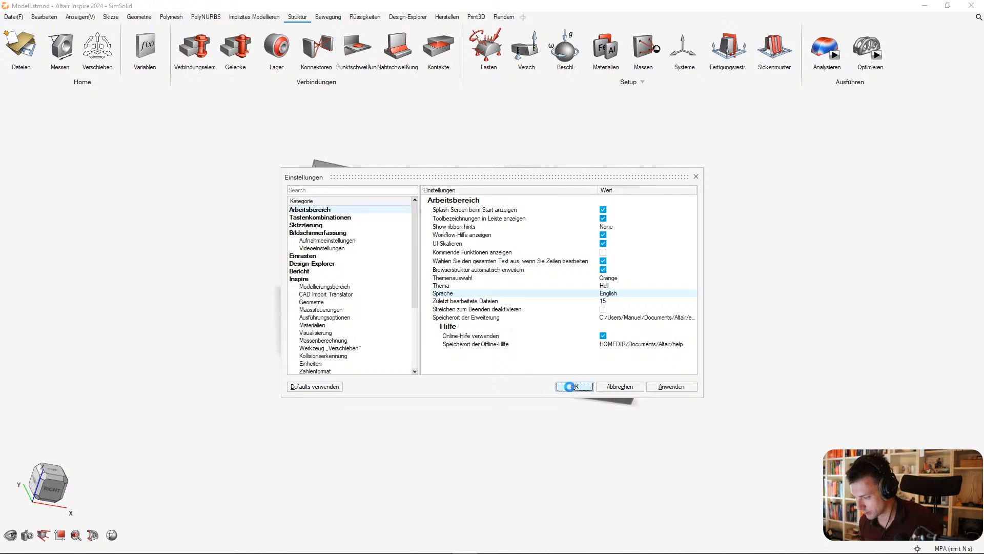
{"action": "left_click", "coordinate": [555, 305]}
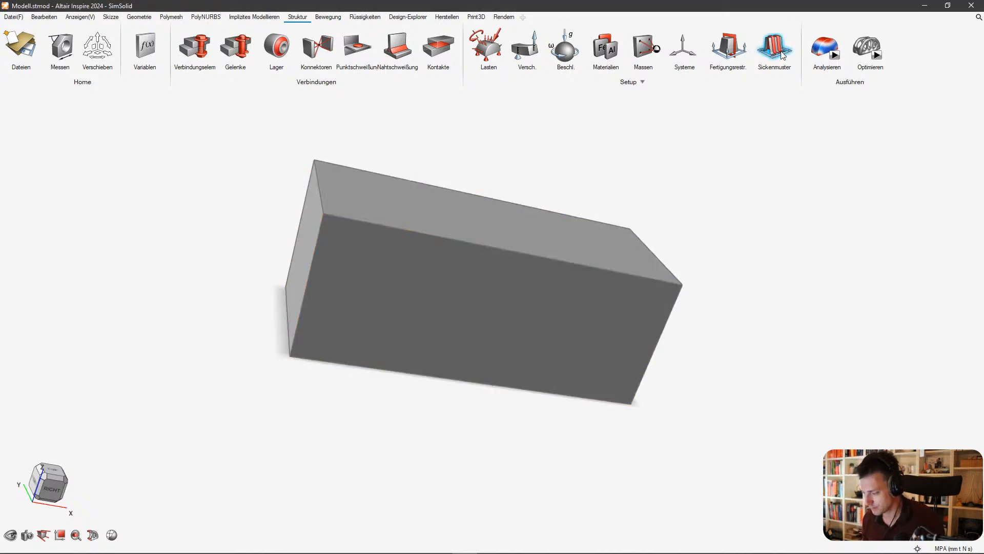
{"action": "left_click", "coordinate": [980, 11]}
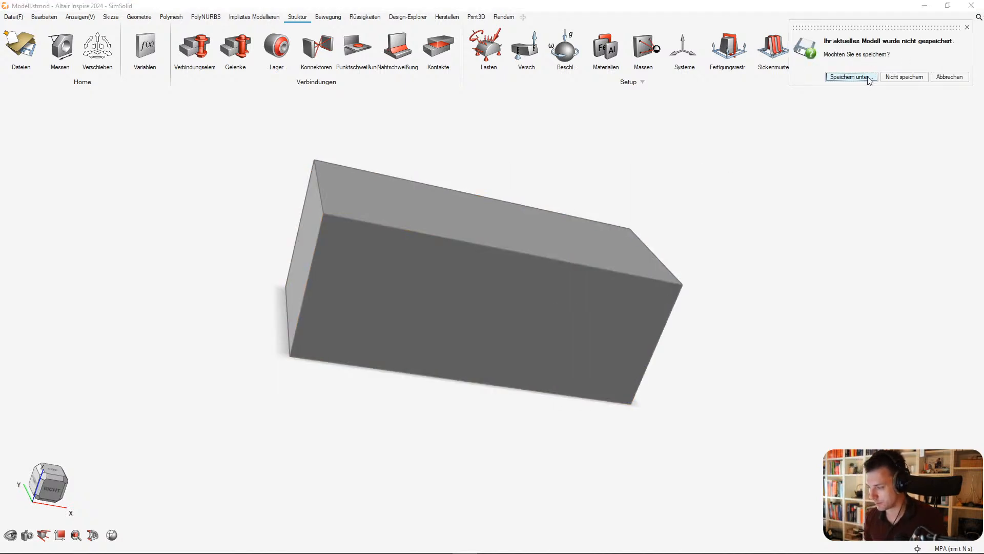
{"action": "left_click", "coordinate": [905, 77]}
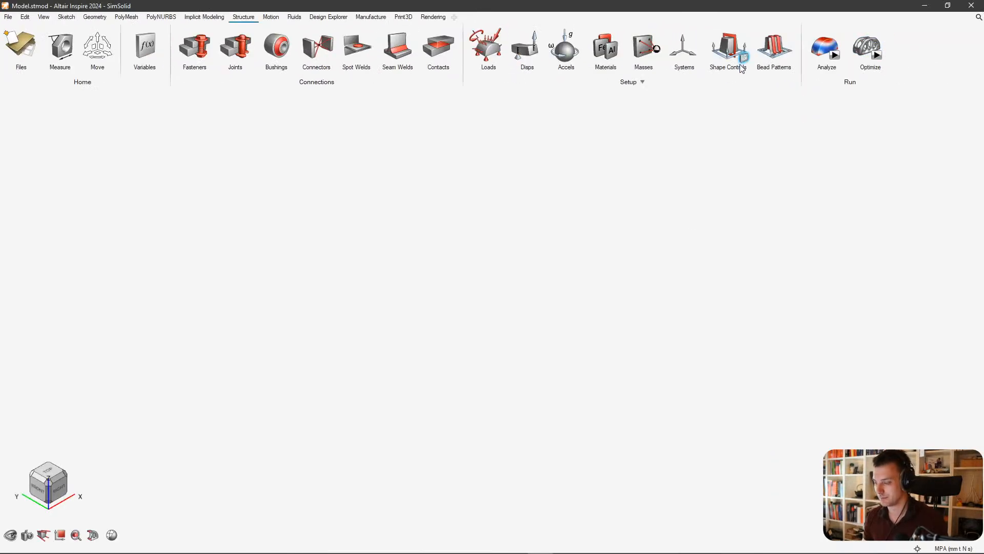
Check the interface language in the workspace preferences, cancel the dialog, and show the geometry modelling tools.
{"action": "right_click", "coordinate": [422, 189]}
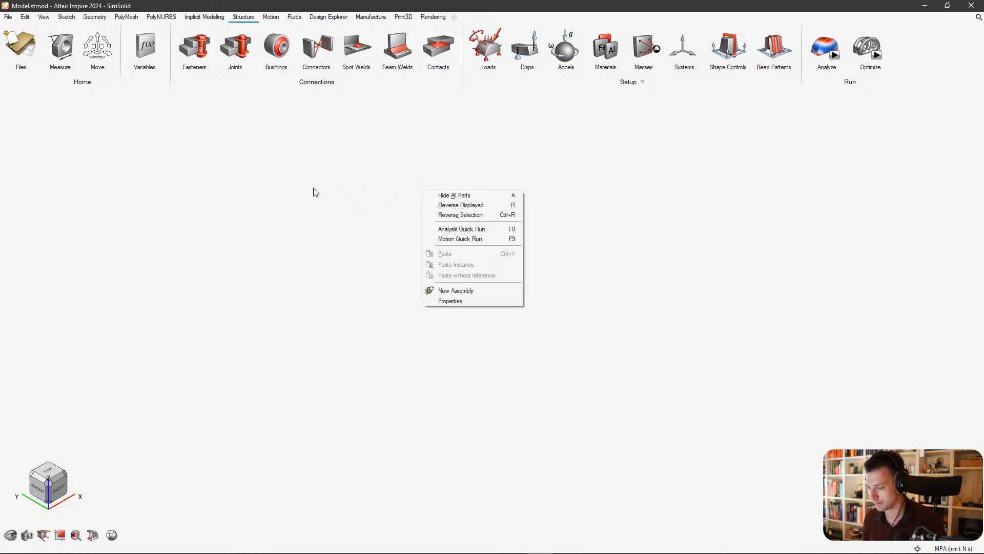
{"action": "right_click", "coordinate": [312, 187]}
{"action": "left_click", "coordinate": [9, 16]}
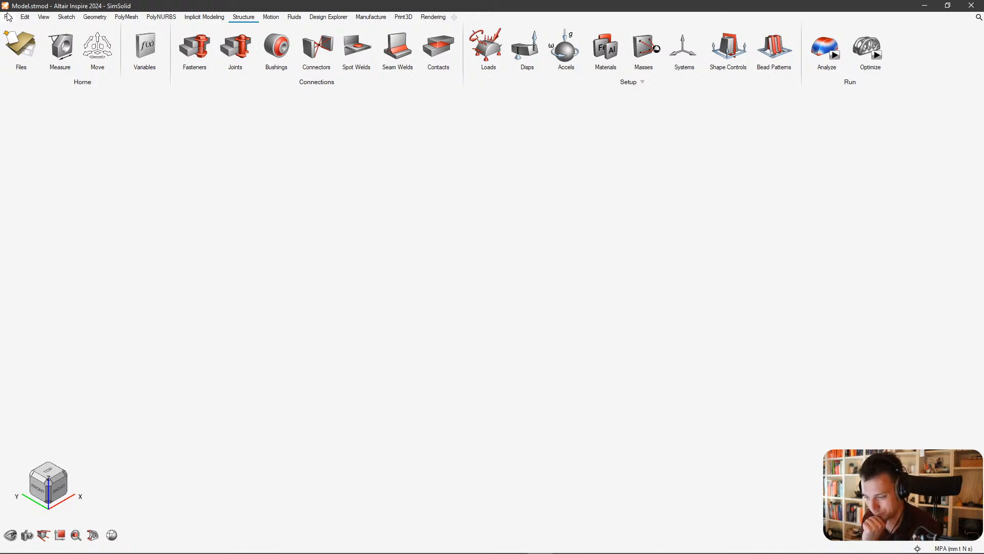
{"action": "left_click", "coordinate": [162, 253]}
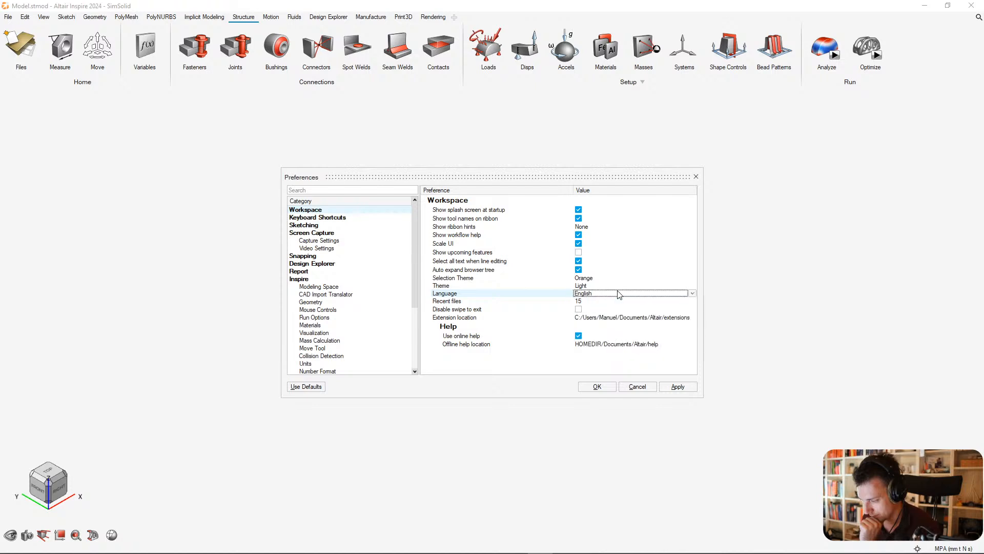
{"action": "left_click", "coordinate": [637, 386]}
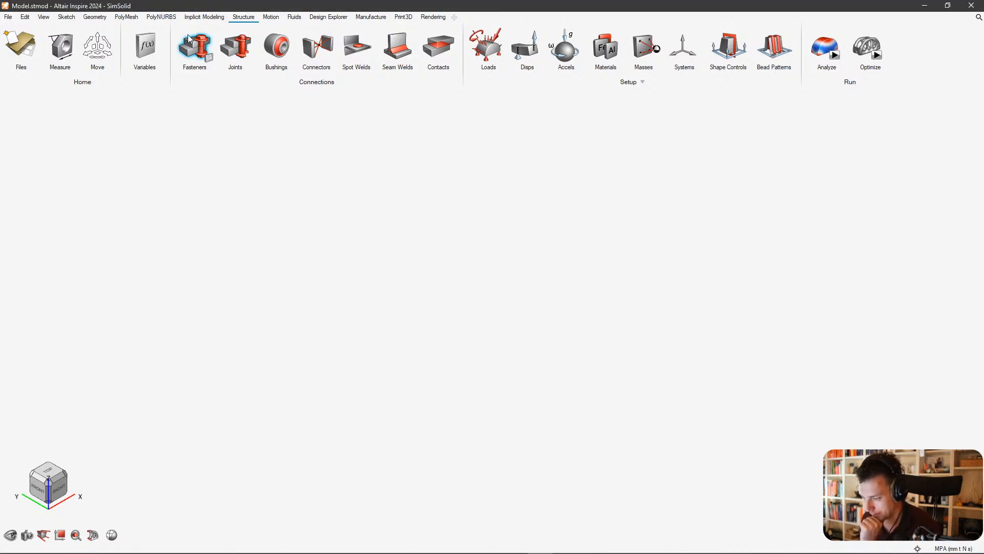
{"action": "left_click", "coordinate": [95, 17]}
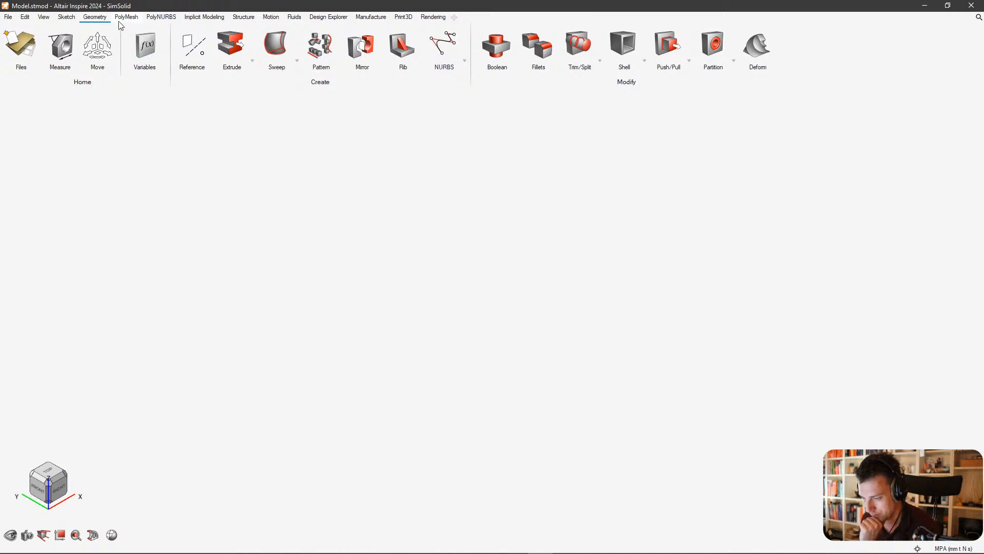
Sketch a square centred on the origin of the YZ plane, with its corner on the first major grid intersection.
{"action": "left_click", "coordinate": [66, 17]}
{"action": "left_click", "coordinate": [191, 46]}
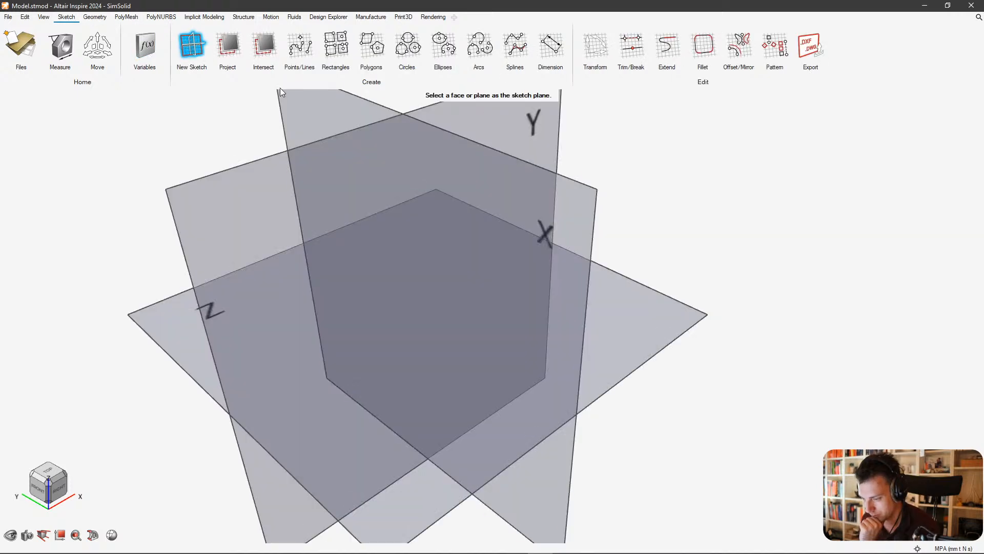
{"action": "left_click", "coordinate": [585, 238]}
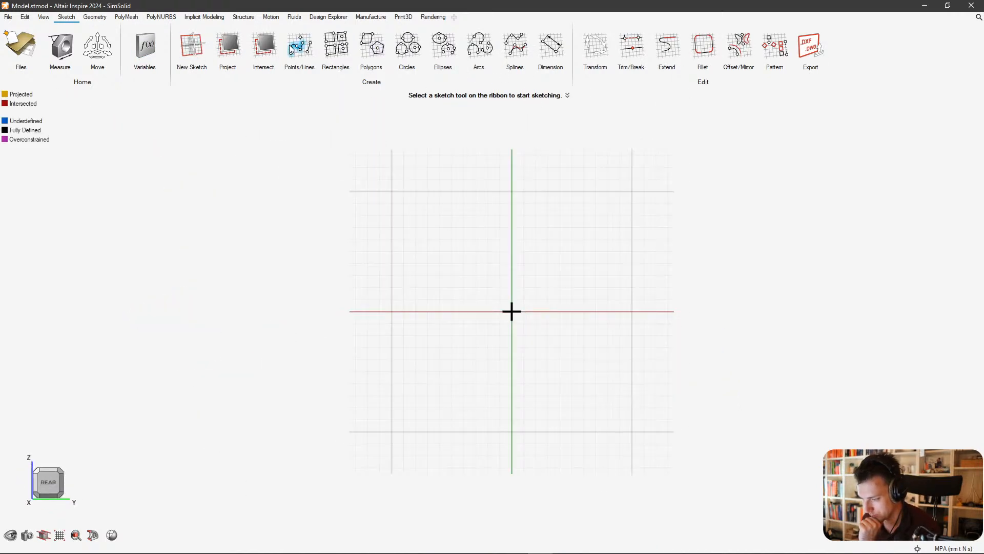
{"action": "left_click", "coordinate": [342, 37]}
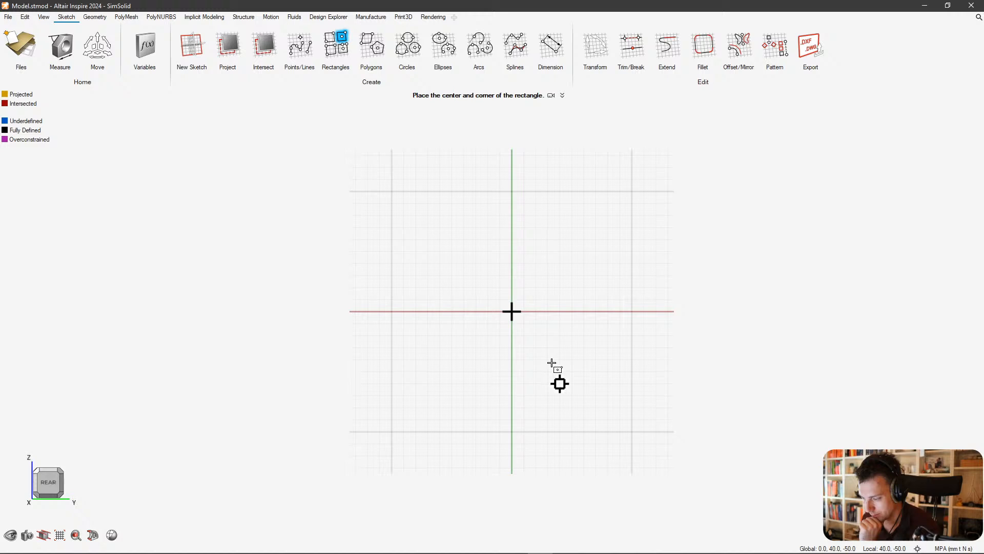
{"action": "left_click", "coordinate": [512, 311]}
{"action": "left_click", "coordinate": [632, 191]}
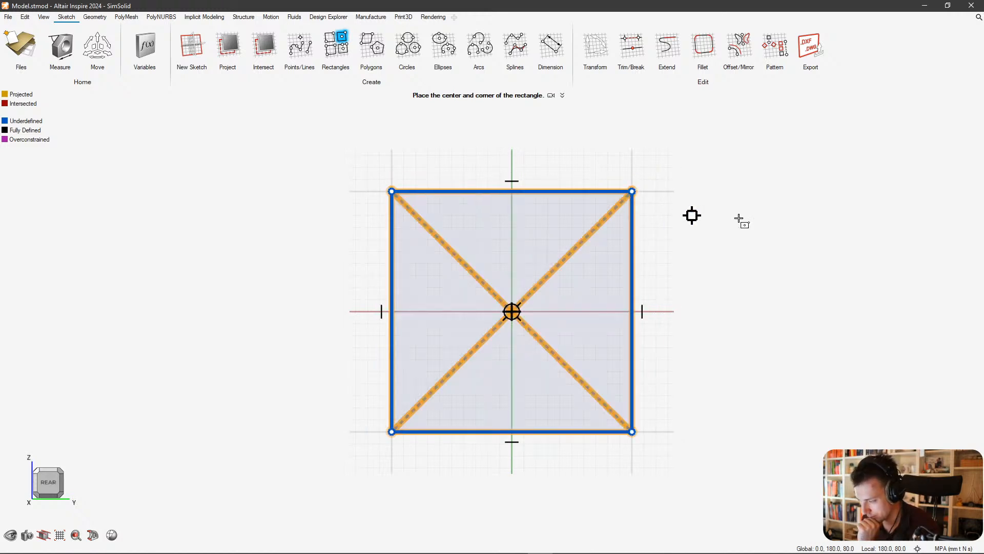
Turn off the Swipe to Exit hint permanently and finish the square sketch.
{"action": "left_click", "coordinate": [777, 224]}
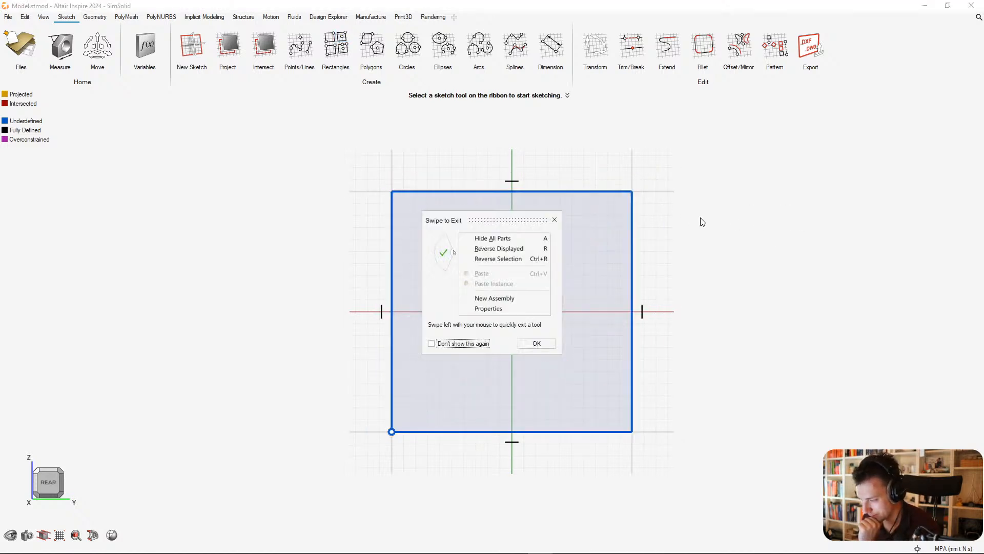
{"action": "left_click", "coordinate": [434, 344]}
{"action": "left_click", "coordinate": [531, 345]}
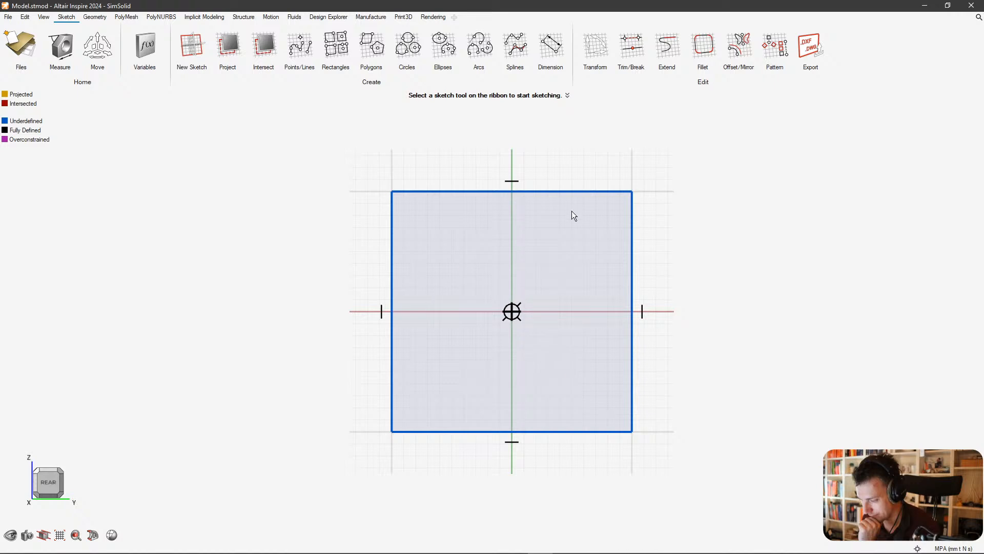
{"action": "right_click", "coordinate": [745, 180]}
{"action": "left_click", "coordinate": [736, 179]}
{"action": "mouse_move", "coordinate": [582, 176]}
{"action": "right_mouse_down"}
{"action": "mouse_move", "coordinate": [603, 338]}
{"action": "mouse_move", "coordinate": [574, 338]}
{"action": "right_mouse_up"}
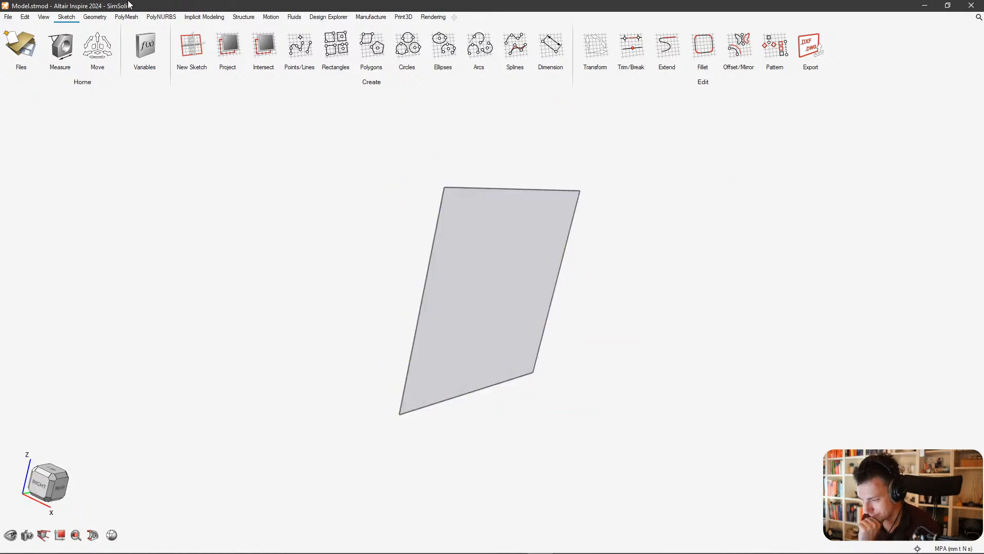
Extrude the square profile 500 mm in a single direction as a new solid part.
{"action": "left_click", "coordinate": [102, 19]}
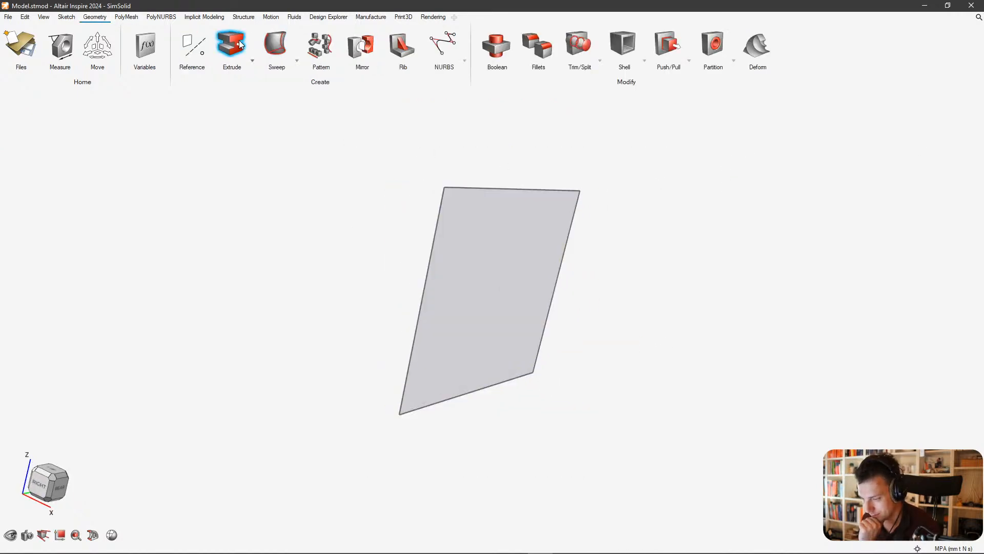
{"action": "left_click", "coordinate": [231, 47]}
{"action": "left_click", "coordinate": [556, 285]}
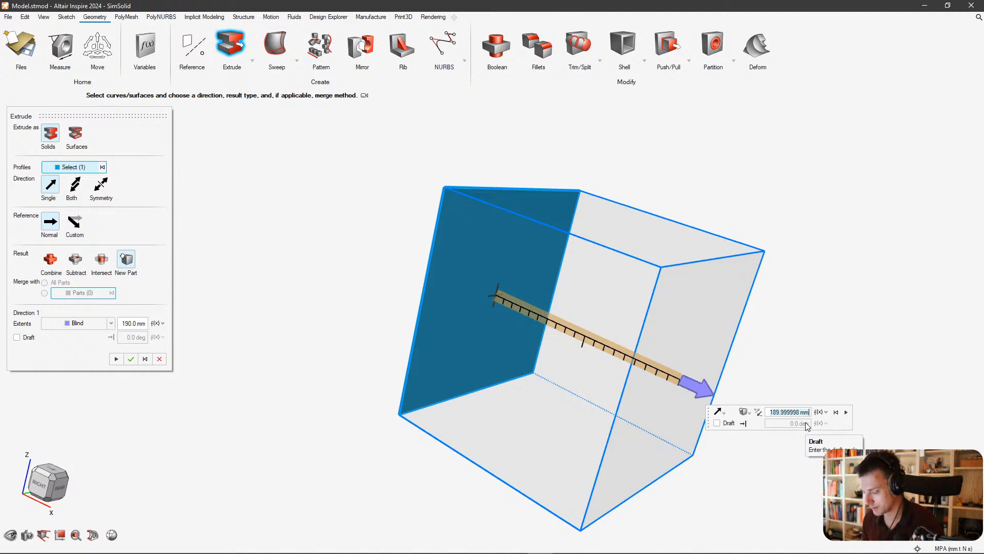
{"action": "type", "text": "500"}
{"action": "key", "text": "Return"}
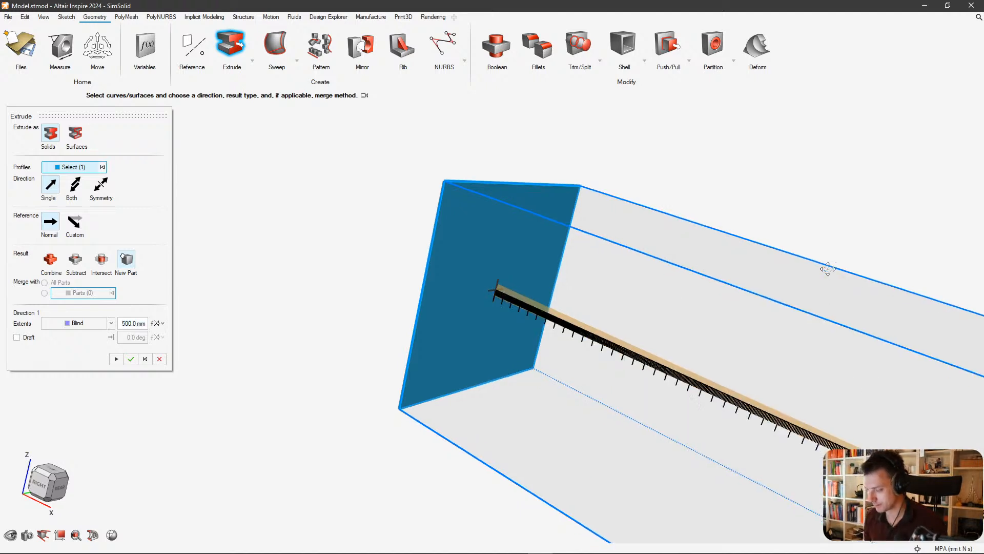
{"action": "right_click", "coordinate": [767, 191]}
{"action": "scroll", "coordinate": [620, 231], "scroll_direction": "down", "scroll_amount": 3}
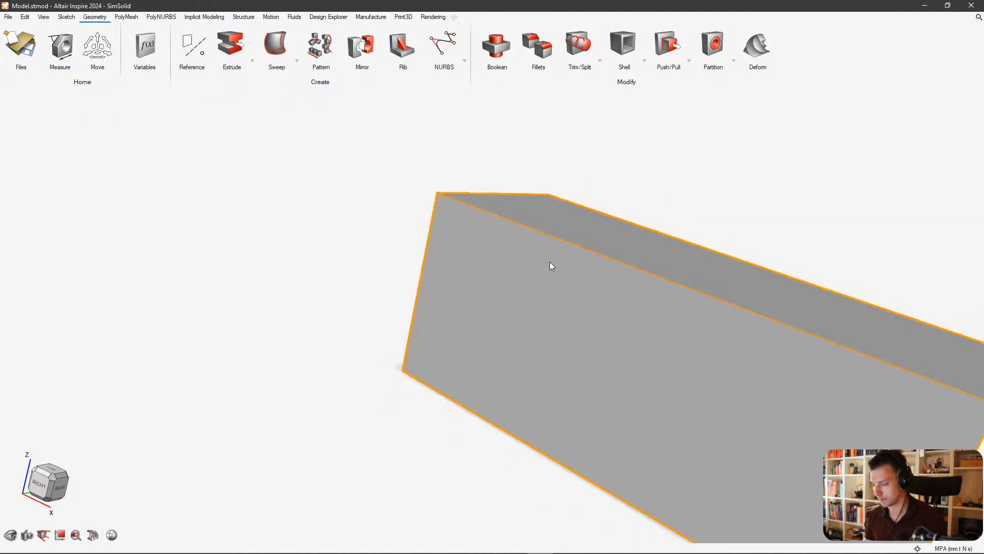
{"action": "right_click_drag", "start_coordinate": [550, 265], "coordinate": [373, 219]}
{"action": "scroll", "coordinate": [410, 233], "scroll_direction": "down", "scroll_amount": 2}
{"action": "middle_click_drag", "start_coordinate": [444, 246], "coordinate": [610, 325]}
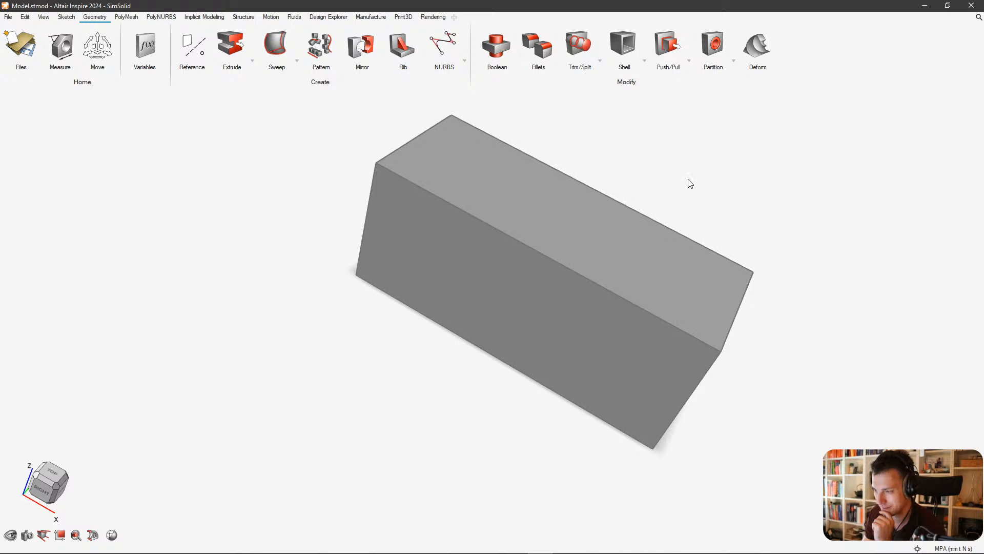
{"action": "middle_click_drag", "start_coordinate": [736, 323], "coordinate": [699, 235]}
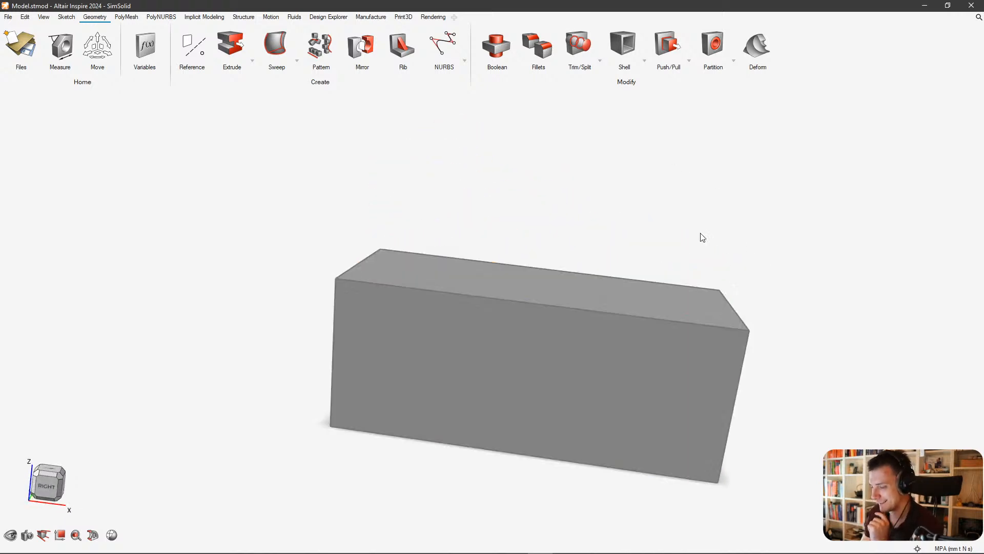
{"action": "middle_click_drag", "start_coordinate": [548, 322], "coordinate": [541, 297]}
{"action": "right_click_drag", "start_coordinate": [538, 293], "coordinate": [523, 189]}
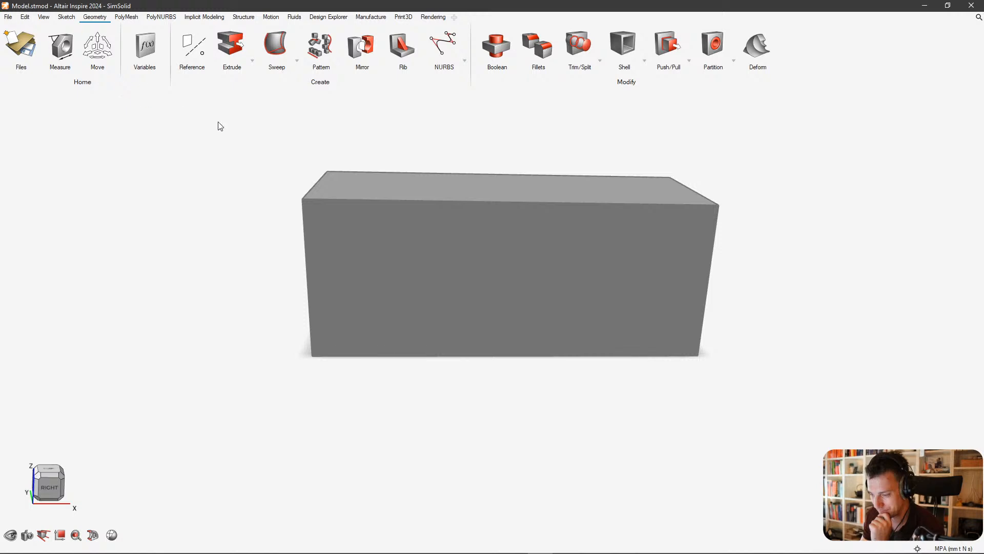
Apply a support to the block's front end face, on the original sketch plane.
{"action": "left_click", "coordinate": [197, 17]}
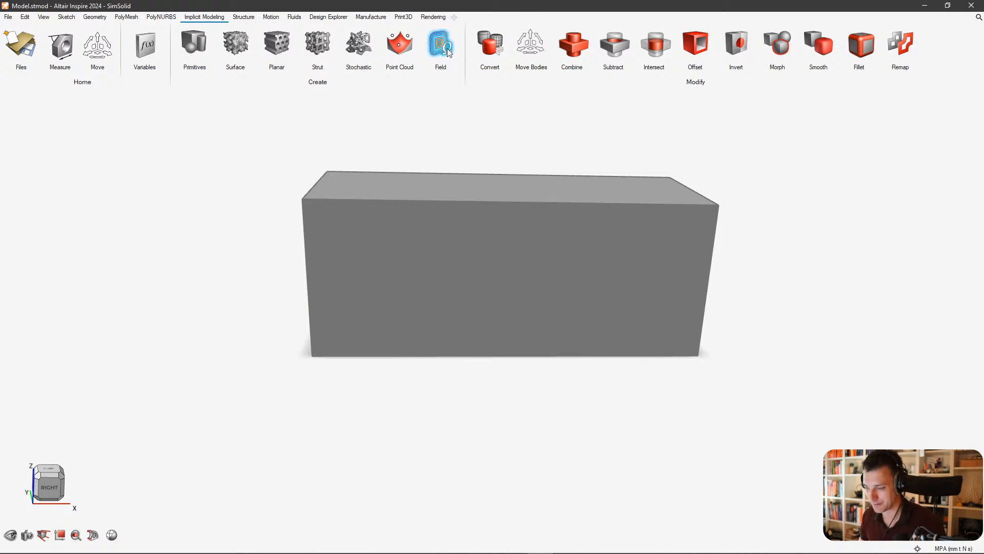
{"action": "left_click", "coordinate": [253, 16]}
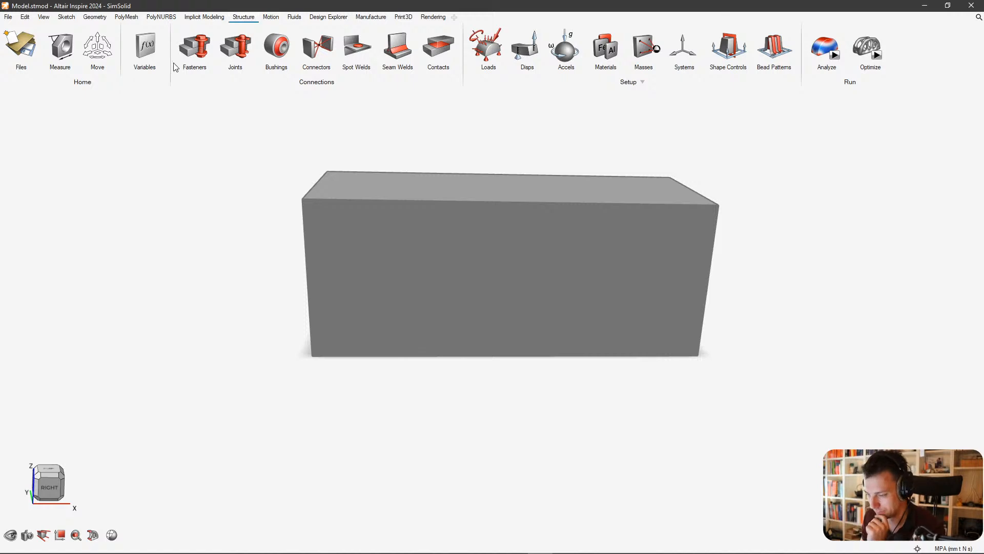
{"action": "left_click", "coordinate": [318, 45]}
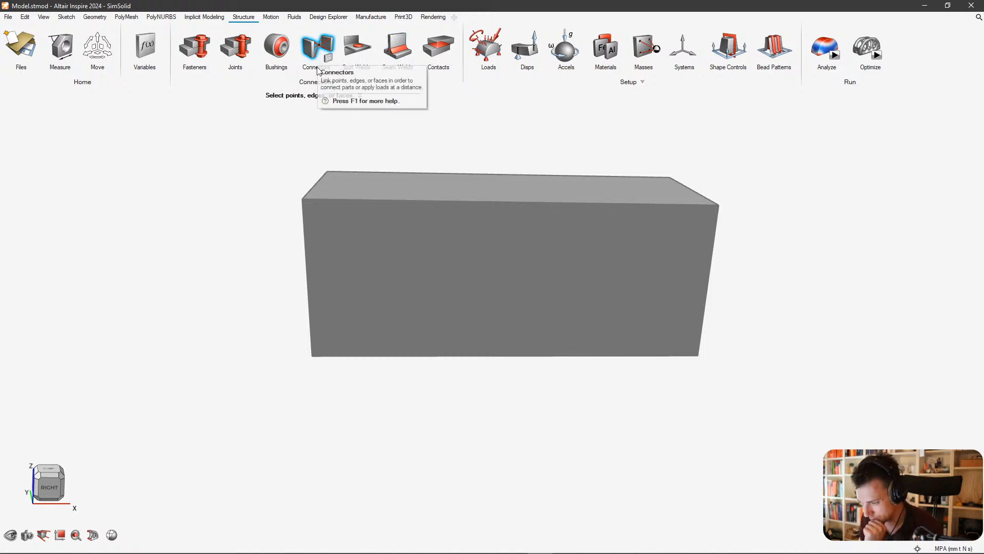
{"action": "left_click", "coordinate": [501, 61]}
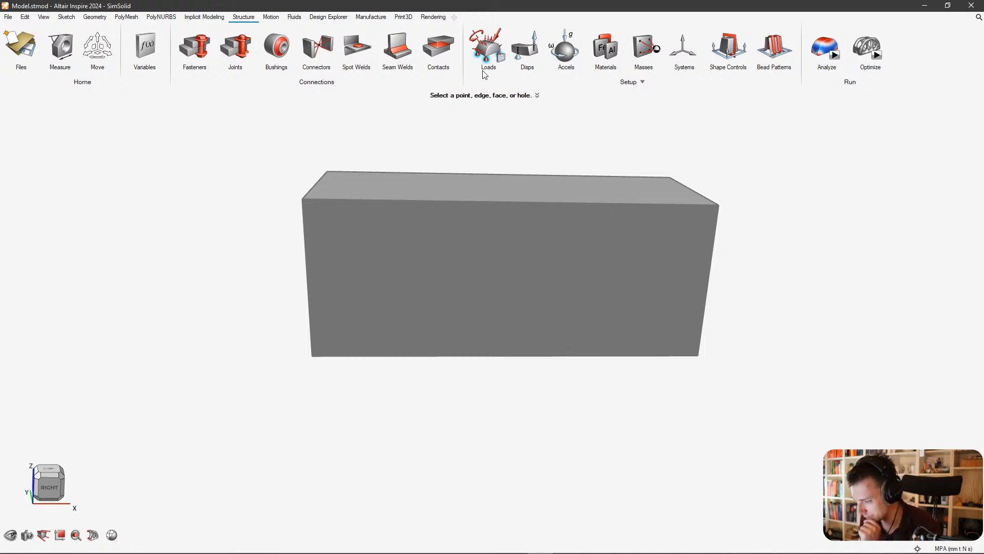
{"action": "right_click_drag", "start_coordinate": [356, 296], "coordinate": [277, 208]}
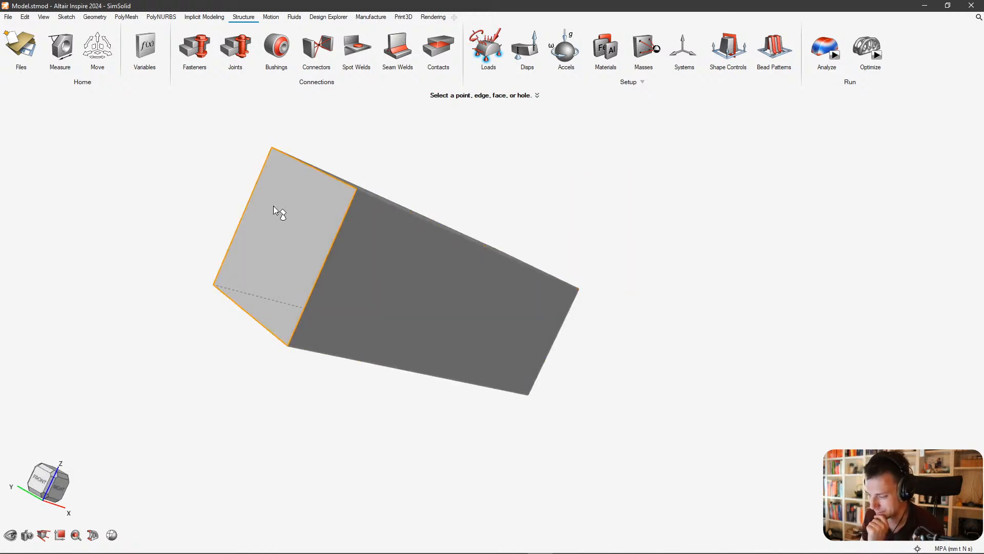
{"action": "left_click", "coordinate": [300, 221]}
{"action": "mouse_move", "coordinate": [296, 160]}
{"action": "right_mouse_down"}
{"action": "mouse_move", "coordinate": [418, 229]}
{"action": "mouse_move", "coordinate": [413, 273]}
{"action": "mouse_move", "coordinate": [523, 328]}
{"action": "mouse_move", "coordinate": [217, 267]}
{"action": "mouse_move", "coordinate": [230, 302]}
{"action": "right_mouse_up"}
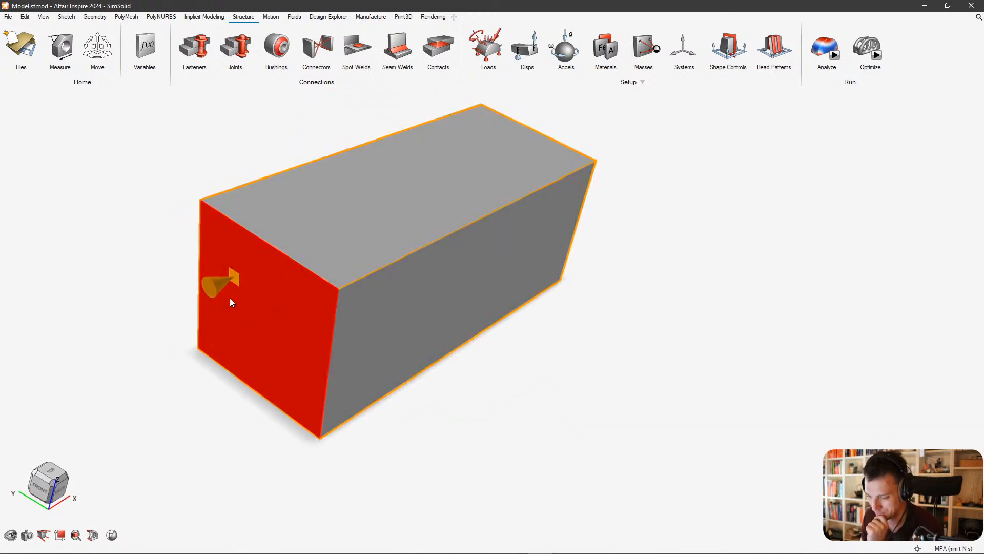
{"action": "right_click_drag", "start_coordinate": [226, 262], "coordinate": [538, 378]}
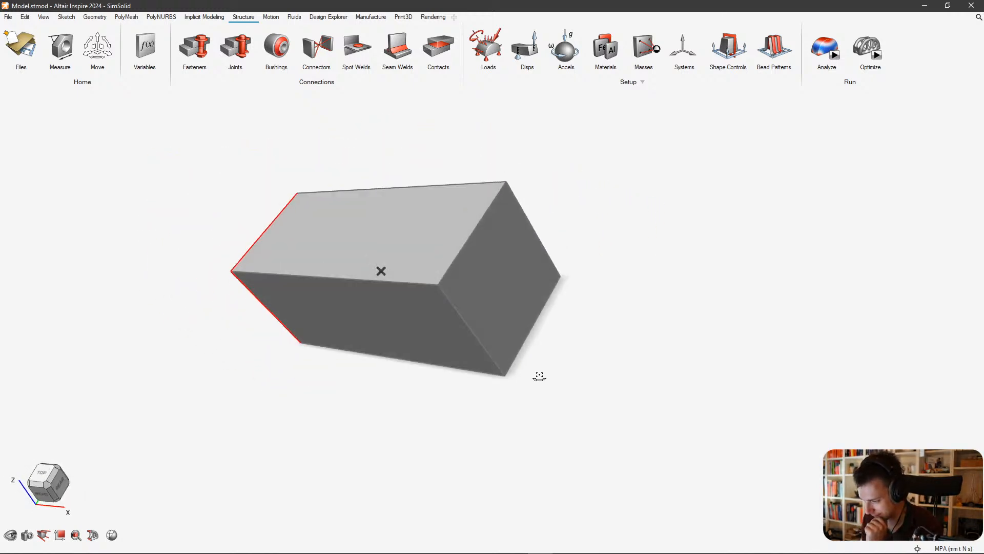
Apply a 1000 N force to the top edge of the block's end opposite the support.
{"action": "left_click", "coordinate": [500, 36]}
{"action": "right_click_drag", "start_coordinate": [380, 271], "coordinate": [528, 281]}
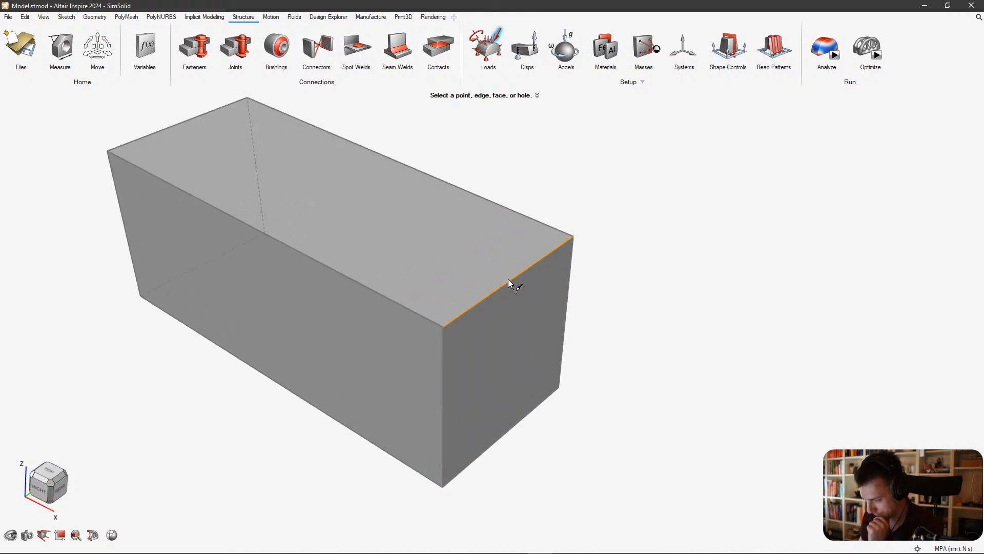
{"action": "left_click", "coordinate": [508, 280]}
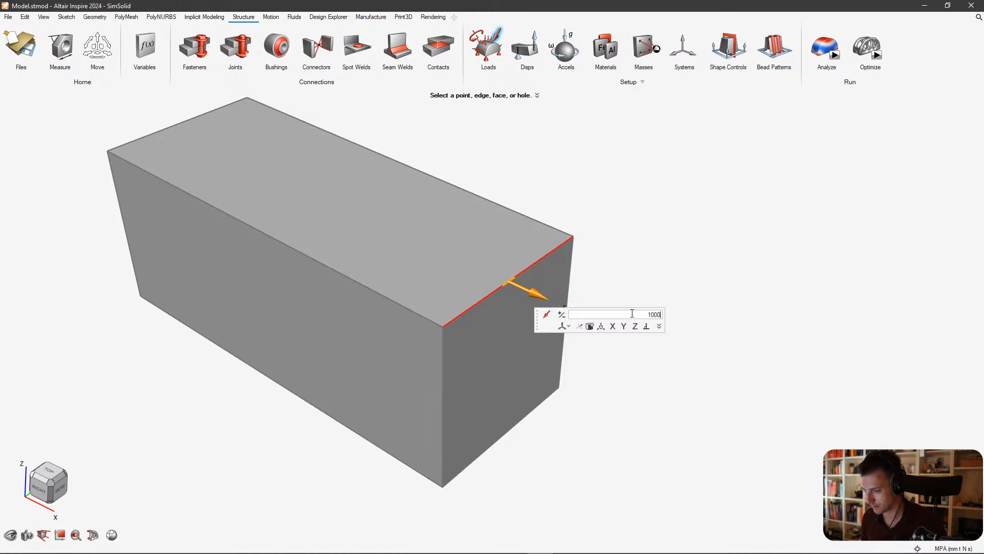
{"action": "key", "text": "Return"}
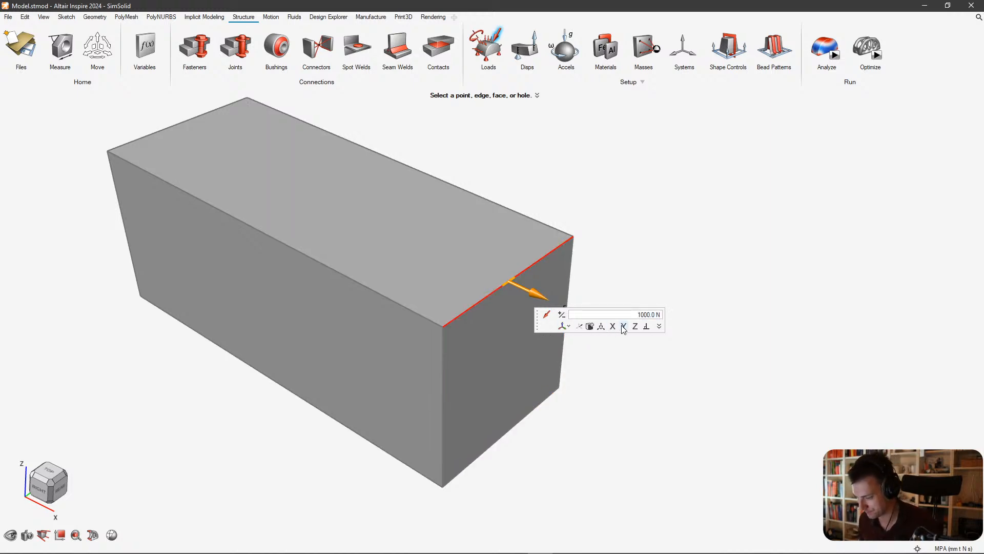
Orient the force along the Z axis so it pushes down on the edge, and finish the load.
{"action": "left_click", "coordinate": [624, 330]}
{"action": "left_click", "coordinate": [637, 331]}
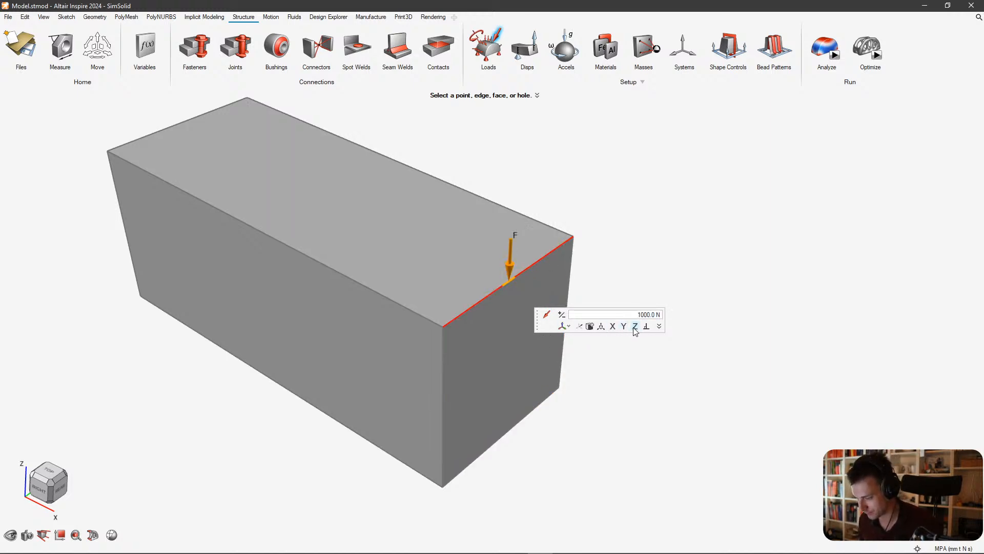
{"action": "left_click", "coordinate": [627, 328]}
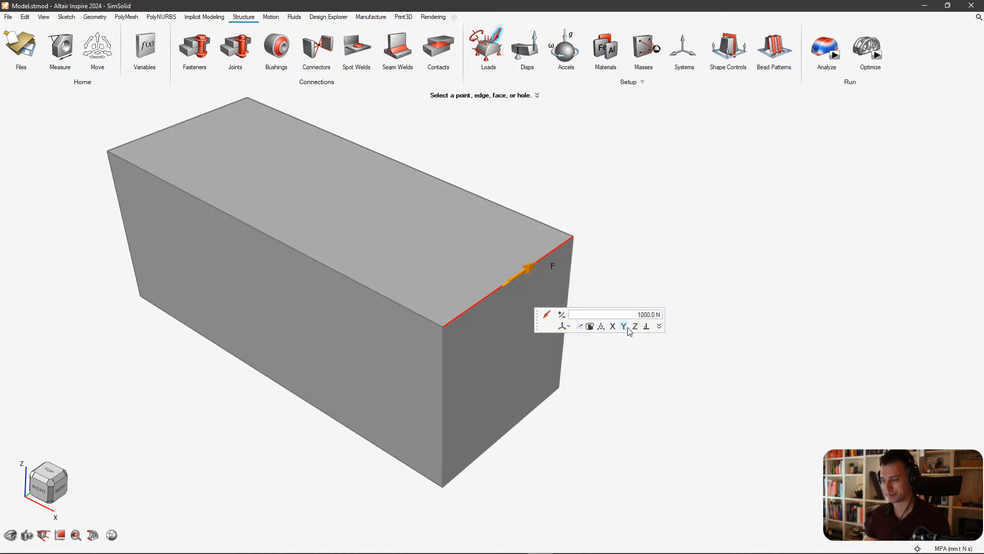
{"action": "left_click", "coordinate": [634, 327]}
{"action": "left_click", "coordinate": [634, 328]}
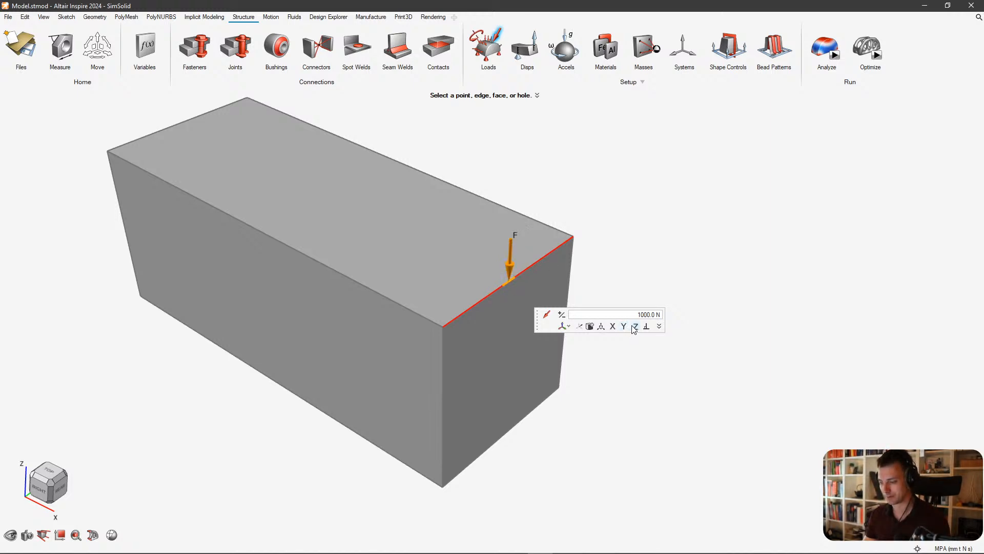
{"action": "left_click", "coordinate": [634, 329]}
{"action": "left_click", "coordinate": [634, 328]}
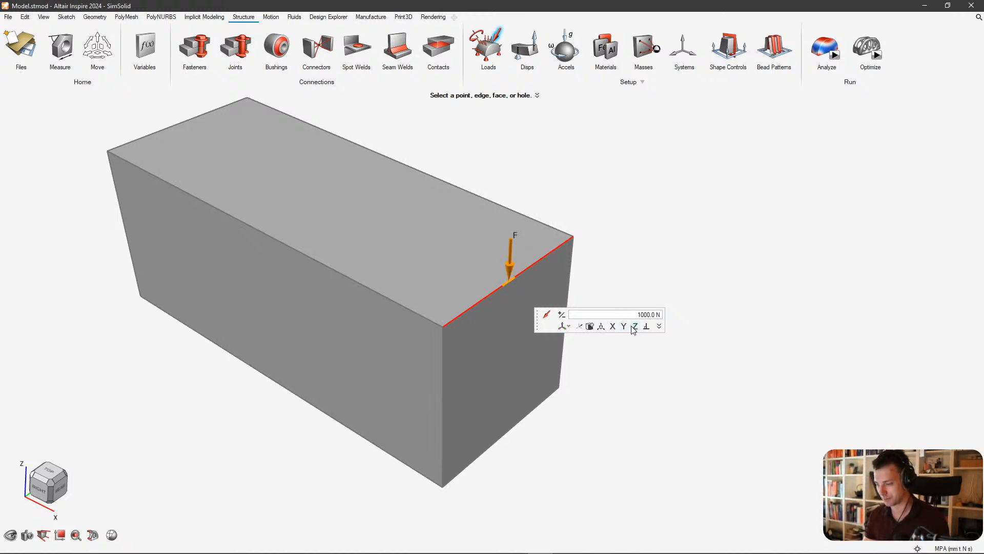
{"action": "scroll", "coordinate": [661, 263], "scroll_direction": "down", "scroll_amount": 2}
{"action": "right_click_drag", "start_coordinate": [463, 211], "coordinate": [699, 246]}
{"action": "mouse_move", "coordinate": [533, 268]}
{"action": "middle_mouse_down"}
{"action": "mouse_move", "coordinate": [766, 287]}
{"action": "mouse_move", "coordinate": [534, 266]}
{"action": "middle_mouse_up"}
{"action": "key", "text": "Escape"}
Display the block as transparent with both the end support and the edge force in view.
{"action": "right_click_drag", "start_coordinate": [597, 208], "coordinate": [290, 279]}
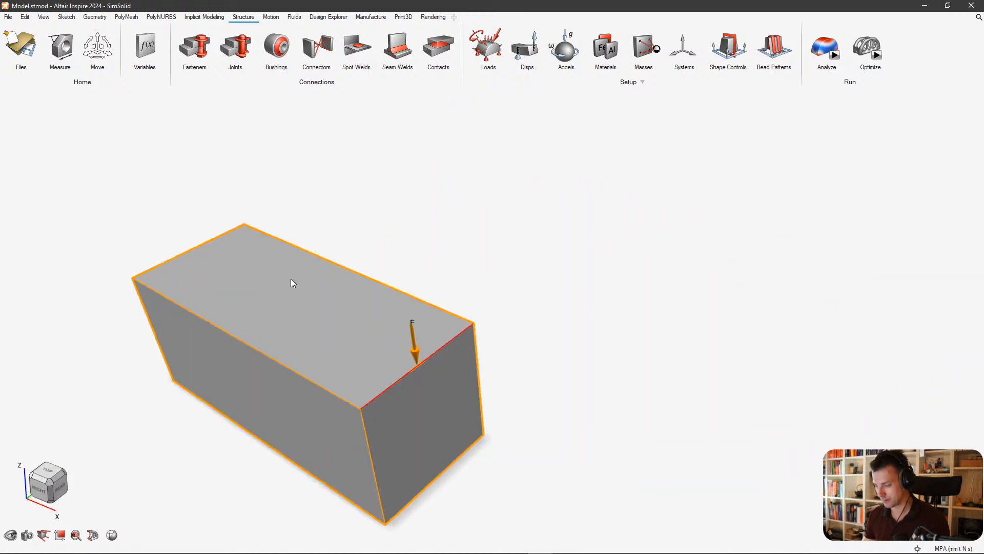
{"action": "mouse_move", "coordinate": [334, 301]}
{"action": "middle_mouse_down"}
{"action": "mouse_move", "coordinate": [373, 282]}
{"action": "mouse_move", "coordinate": [315, 286]}
{"action": "middle_mouse_up"}
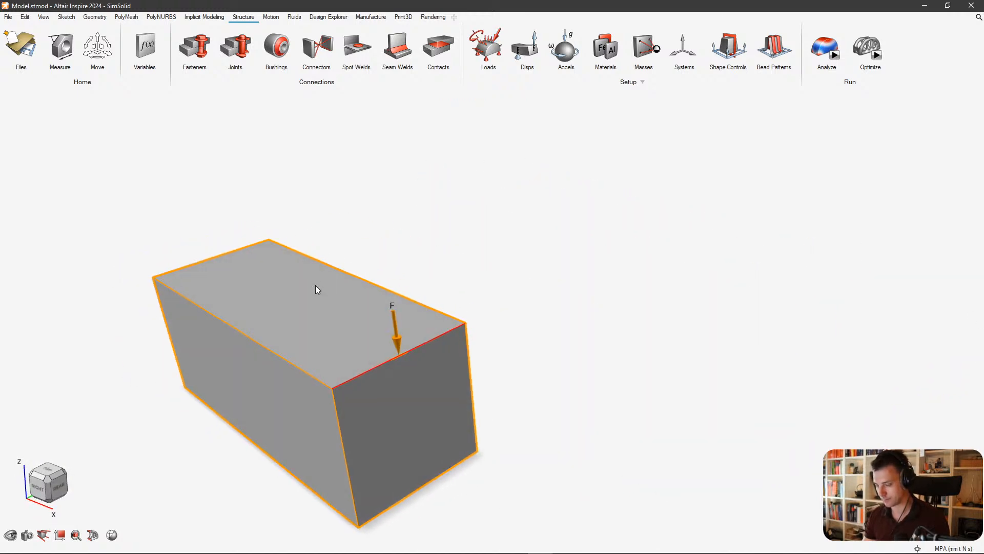
{"action": "right_click_drag", "start_coordinate": [315, 285], "coordinate": [563, 204]}
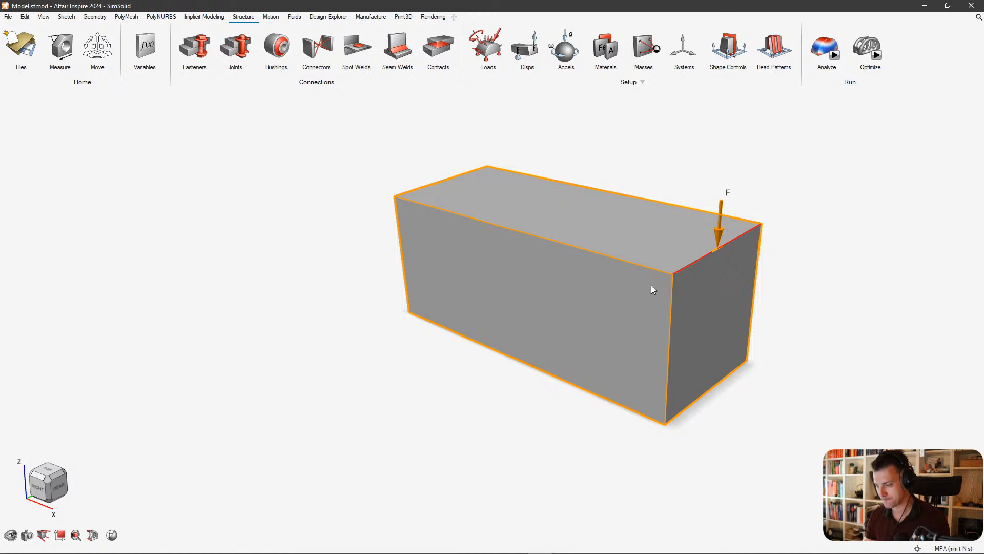
{"action": "right_click_drag", "start_coordinate": [652, 287], "coordinate": [487, 258]}
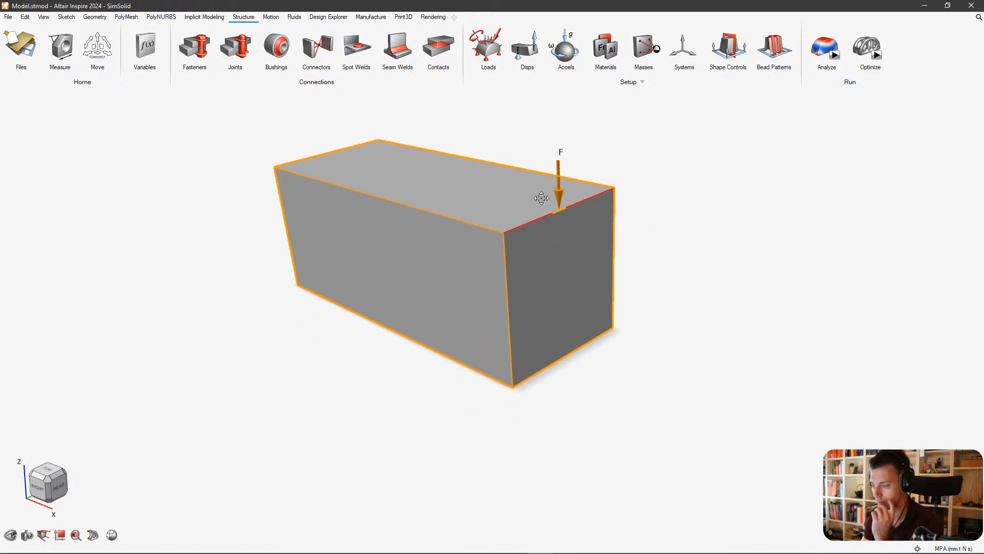
{"action": "right_click_drag", "start_coordinate": [541, 198], "coordinate": [588, 189]}
{"action": "right_click_drag", "start_coordinate": [502, 175], "coordinate": [501, 139]}
{"action": "scroll", "coordinate": [492, 187], "scroll_direction": "down", "scroll_amount": 1}
{"action": "right_click_drag", "start_coordinate": [492, 187], "coordinate": [515, 238]}
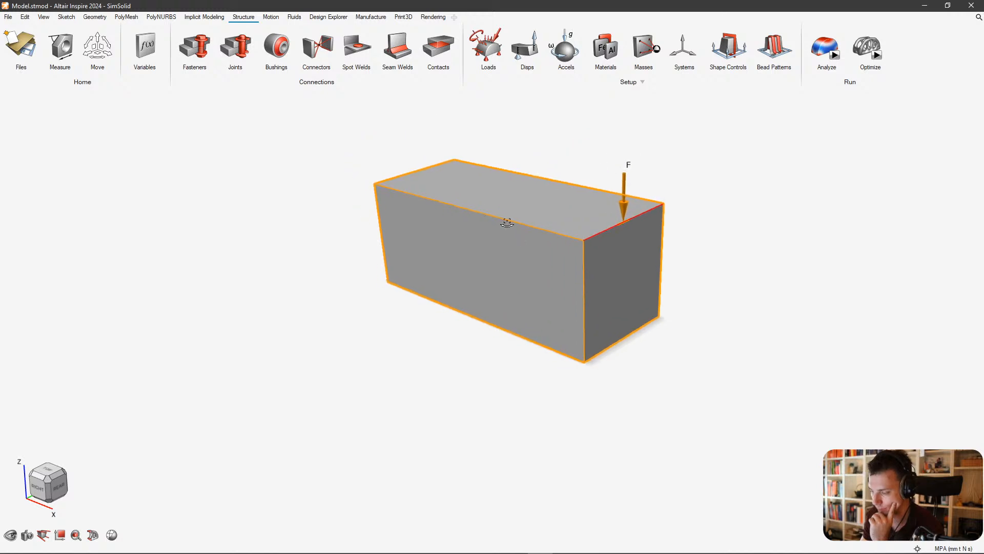
{"action": "middle_click_drag", "start_coordinate": [507, 223], "coordinate": [553, 200]}
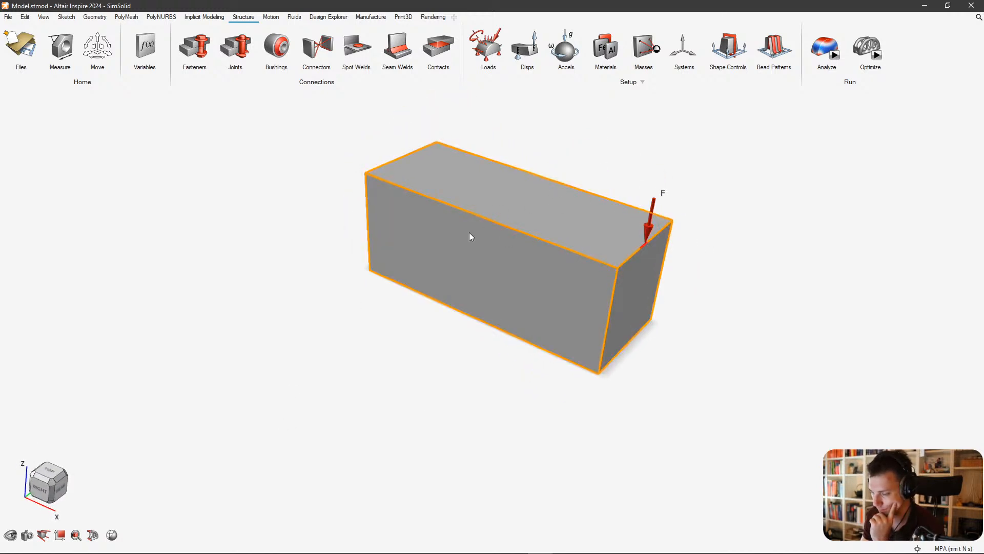
{"action": "key", "text": "ctrl+t"}
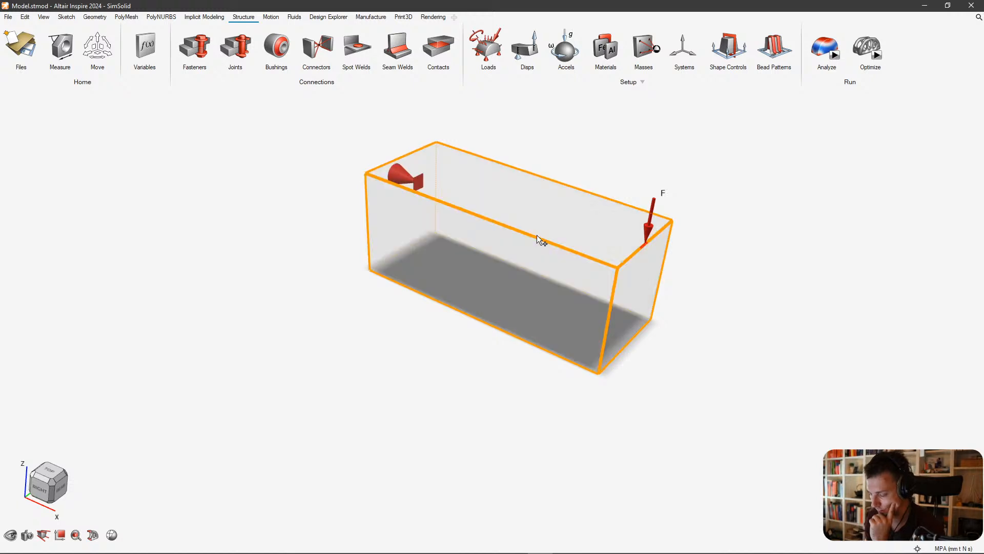
Move the copied block 465 mm straight down along Z so it sits below the original block.
{"action": "key", "text": "m"}
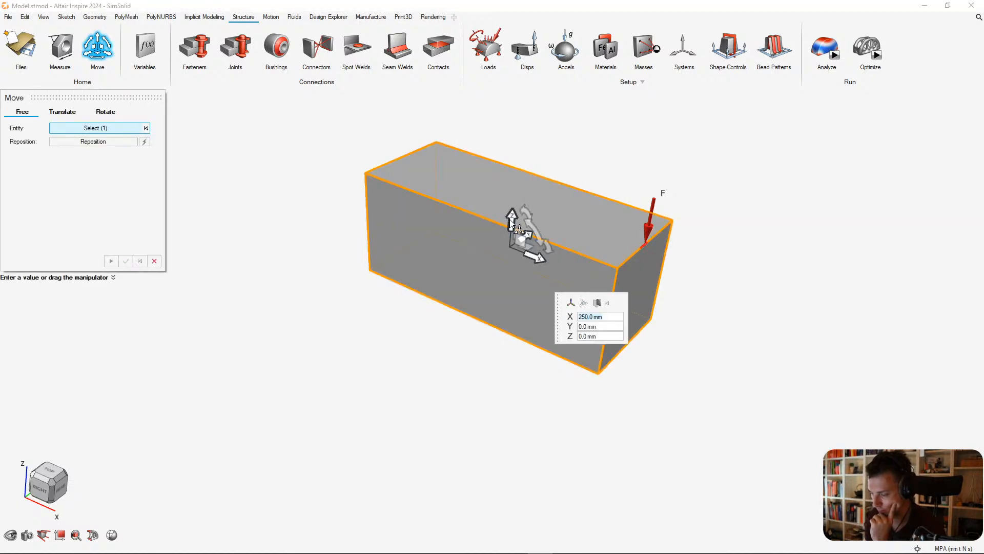
{"action": "left_click_drag", "start_coordinate": [512, 221], "coordinate": [510, 414]}
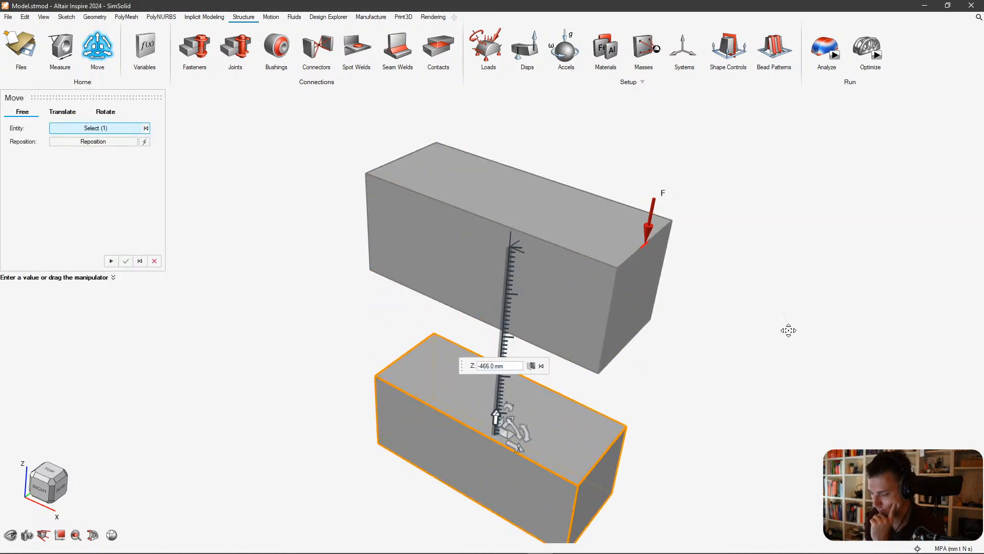
{"action": "right_click", "coordinate": [788, 330]}
{"action": "scroll", "coordinate": [616, 309], "scroll_direction": "down", "scroll_amount": 2}
{"action": "right_click_drag", "start_coordinate": [616, 311], "coordinate": [597, 198]}
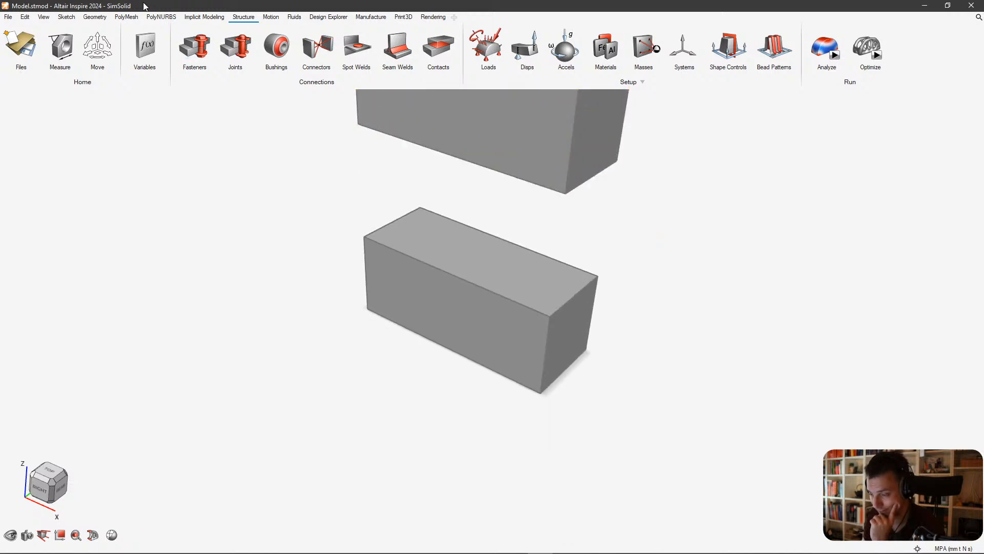
{"action": "left_click", "coordinate": [100, 18]}
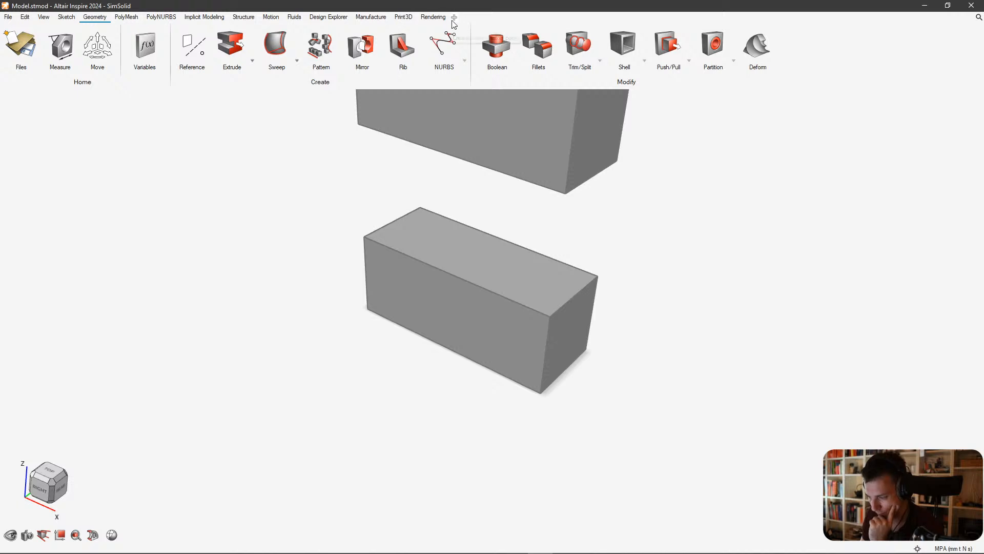
{"action": "left_click", "coordinate": [576, 47]}
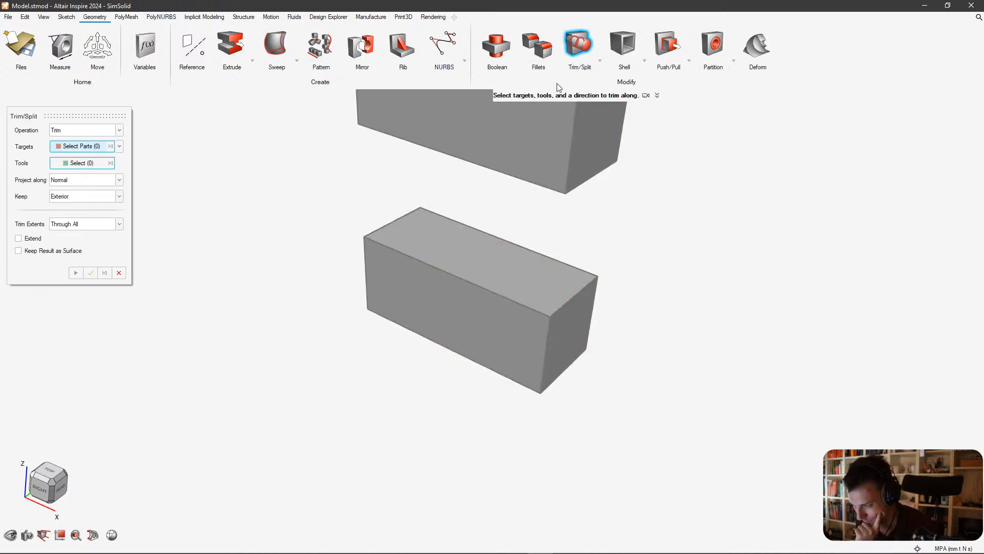
{"action": "left_click", "coordinate": [116, 132]}
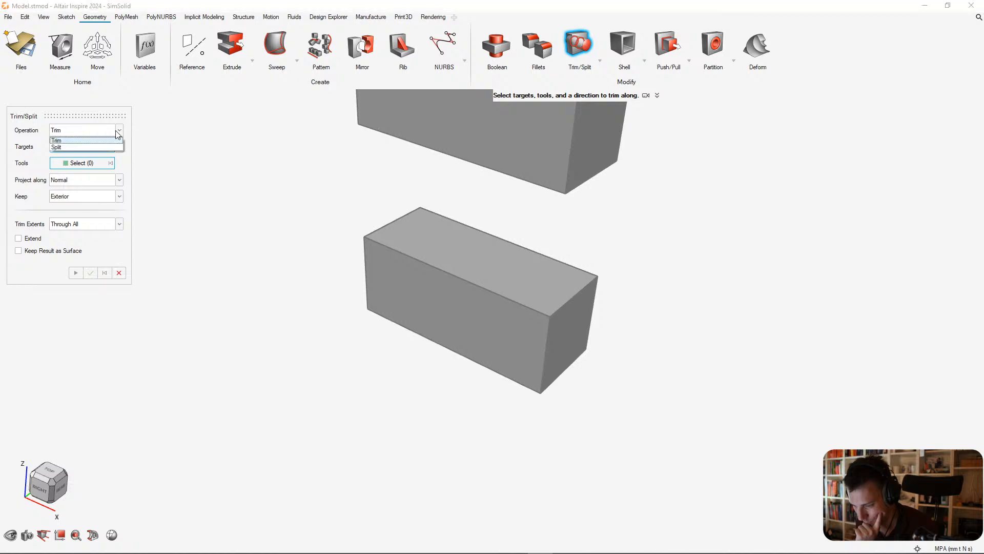
{"action": "left_click", "coordinate": [108, 128]}
{"action": "left_click", "coordinate": [107, 132]}
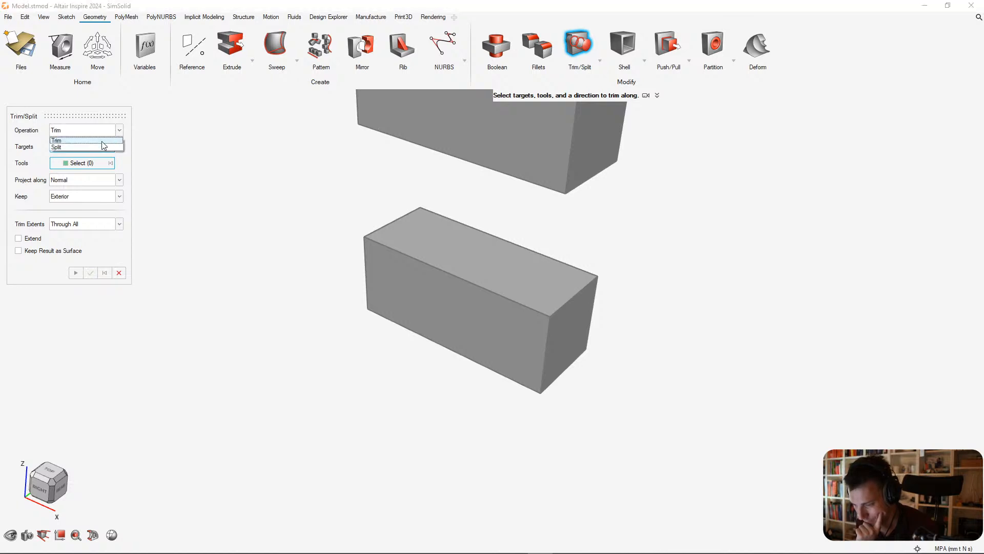
{"action": "left_click", "coordinate": [103, 145]}
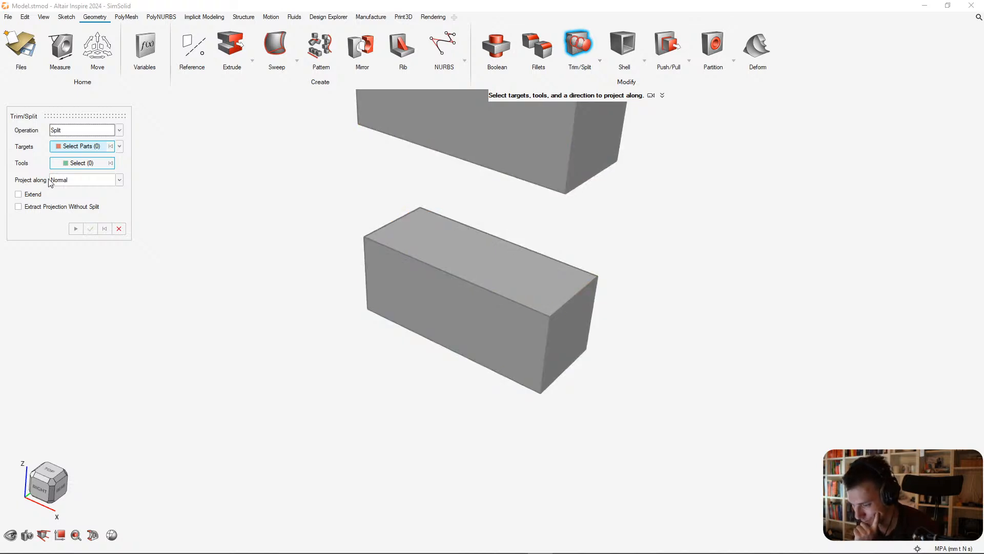
{"action": "left_click", "coordinate": [430, 308]}
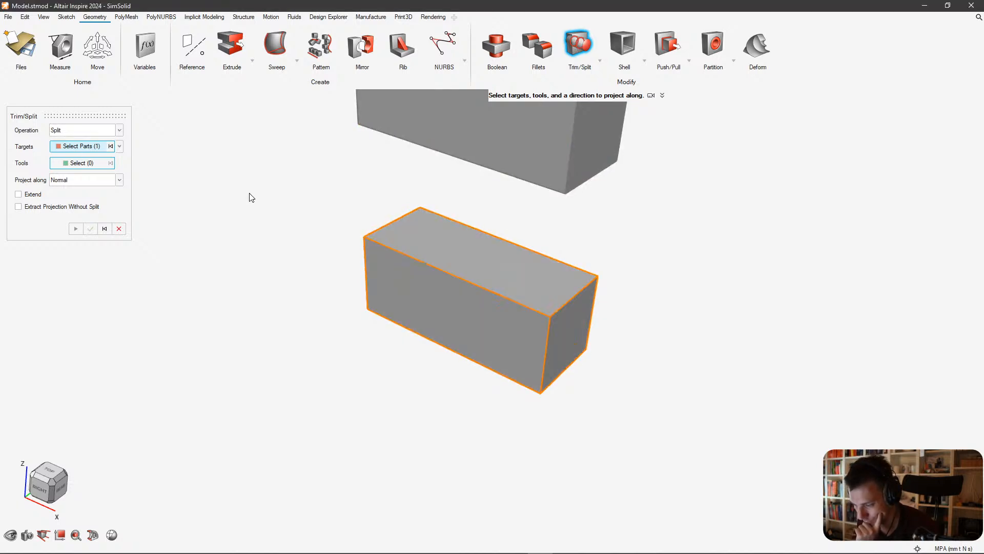
{"action": "left_click", "coordinate": [104, 167]}
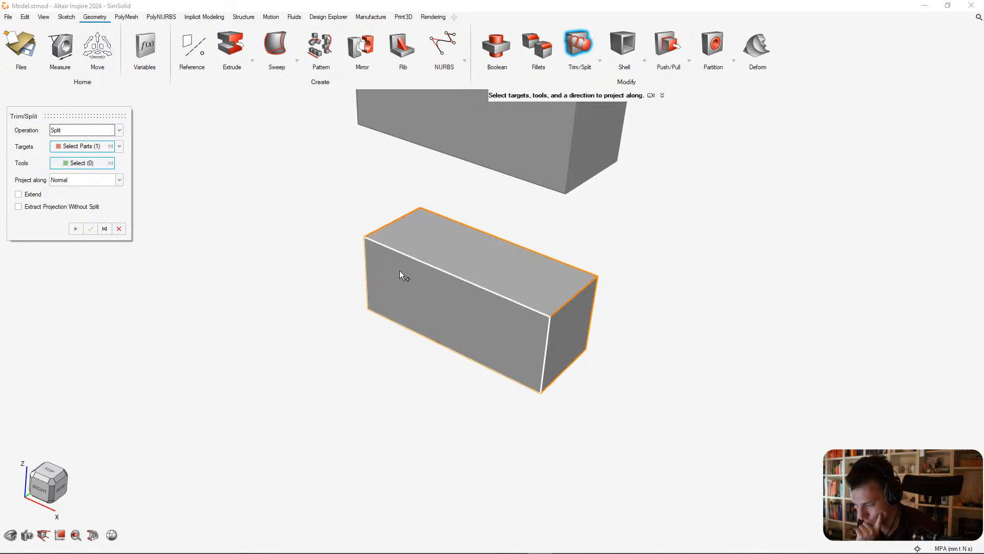
{"action": "left_click", "coordinate": [121, 232]}
Slice the lower block lengthwise with a plane through the midpoint of its end's top edge and delete one half.
{"action": "left_click", "coordinate": [601, 66]}
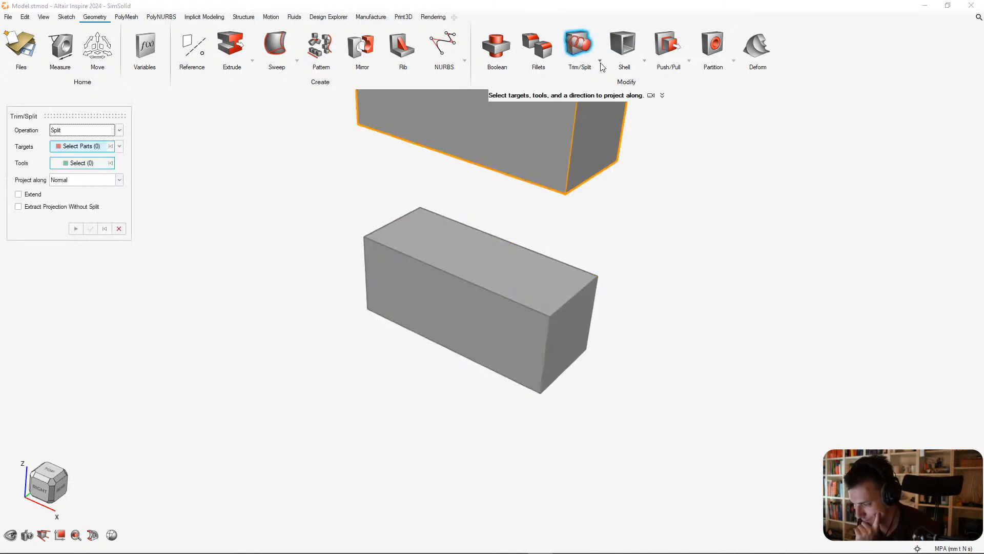
{"action": "left_click", "coordinate": [600, 64]}
{"action": "left_click", "coordinate": [599, 60]}
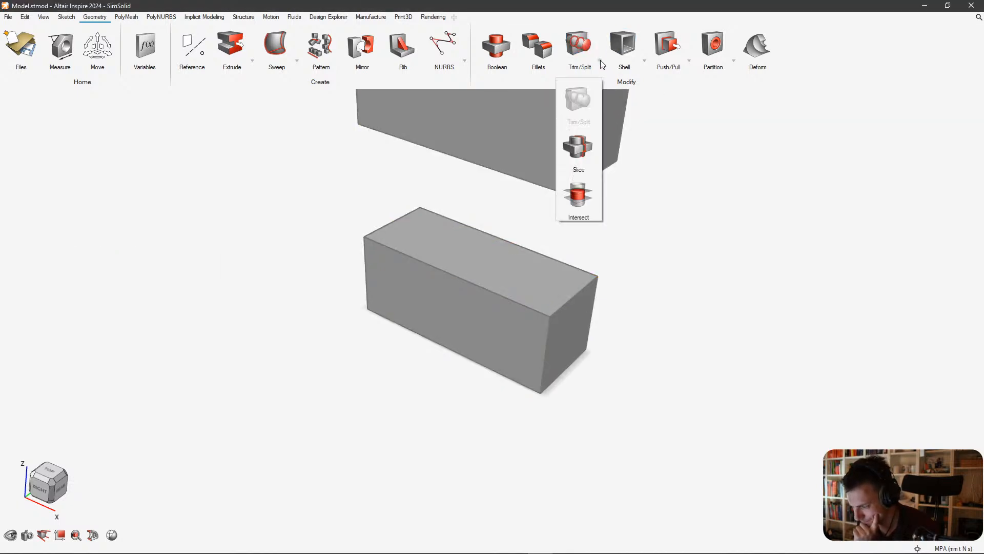
{"action": "left_click", "coordinate": [580, 147]}
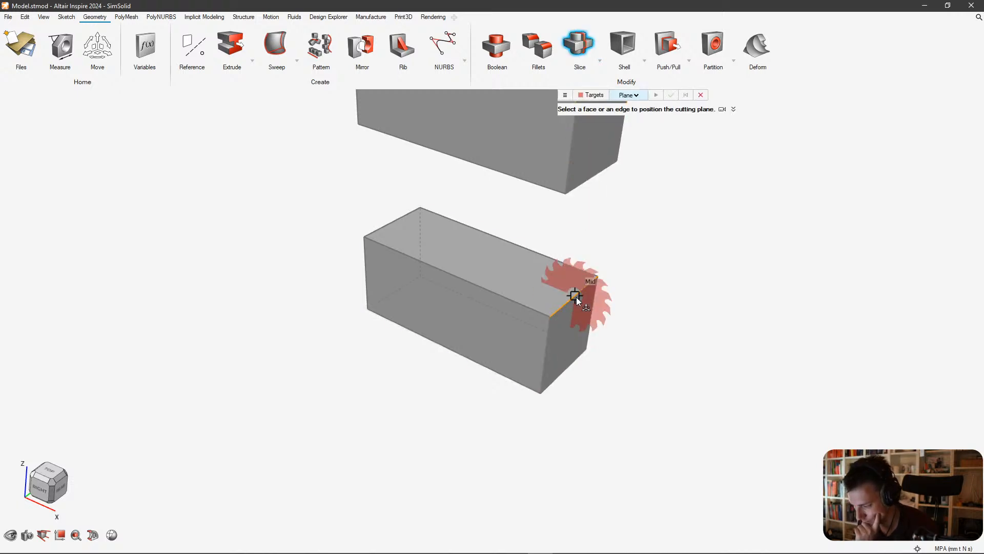
{"action": "left_click", "coordinate": [576, 298]}
{"action": "right_click", "coordinate": [699, 288]}
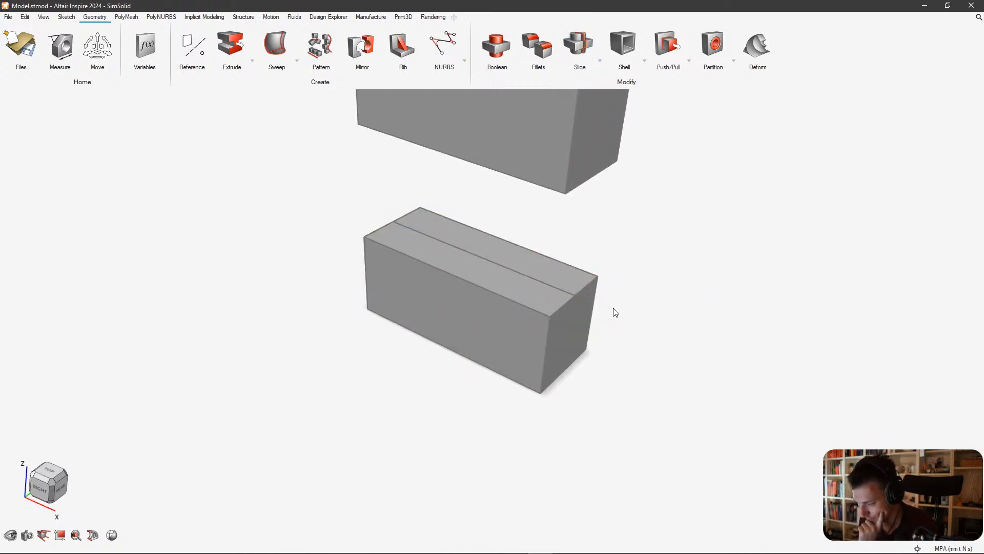
{"action": "right_click_drag", "start_coordinate": [615, 312], "coordinate": [536, 352]}
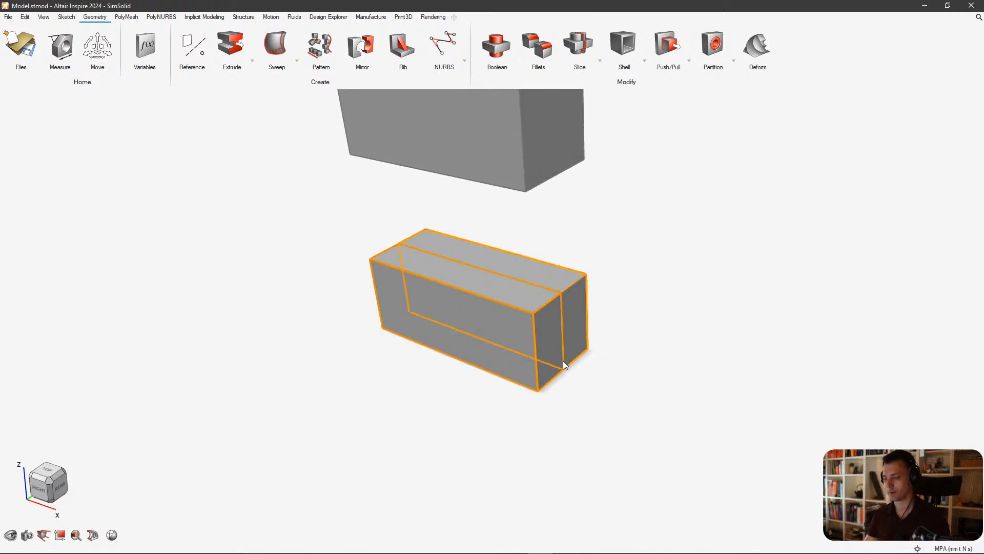
{"action": "mouse_move", "coordinate": [558, 379]}
{"action": "right_mouse_down"}
{"action": "mouse_move", "coordinate": [748, 391]}
{"action": "mouse_move", "coordinate": [638, 398]}
{"action": "mouse_move", "coordinate": [511, 338]}
{"action": "mouse_move", "coordinate": [553, 395]}
{"action": "mouse_move", "coordinate": [648, 396]}
{"action": "mouse_move", "coordinate": [625, 389]}
{"action": "right_mouse_up"}
{"action": "middle_click_drag", "start_coordinate": [529, 377], "coordinate": [589, 398]}
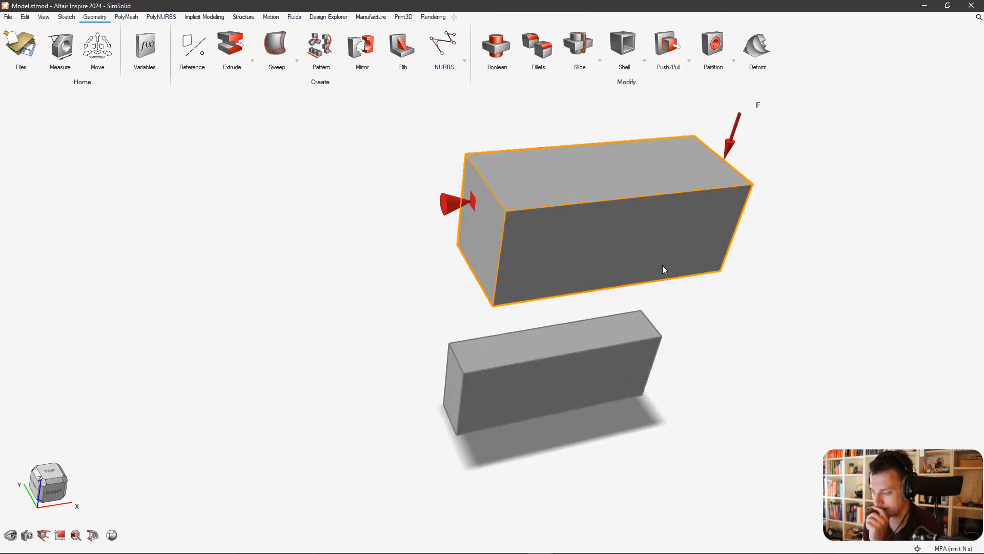
{"action": "mouse_move", "coordinate": [663, 268]}
{"action": "right_mouse_down"}
{"action": "mouse_move", "coordinate": [735, 303]}
{"action": "mouse_move", "coordinate": [707, 294]}
{"action": "mouse_move", "coordinate": [665, 331]}
{"action": "mouse_move", "coordinate": [577, 202]}
{"action": "right_mouse_up"}
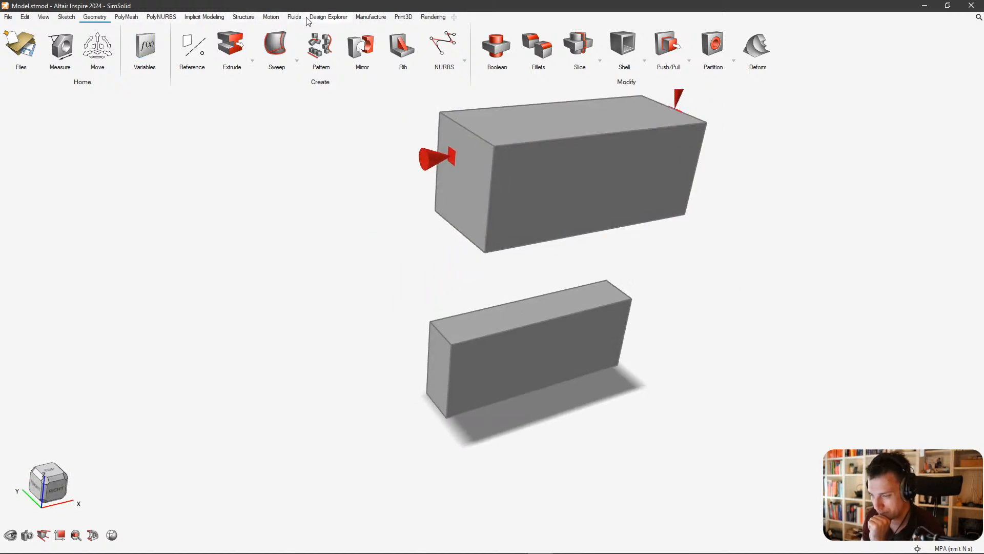
Apply a support to the end face of the lower half block, on the same end as the original's support.
{"action": "left_click", "coordinate": [240, 19]}
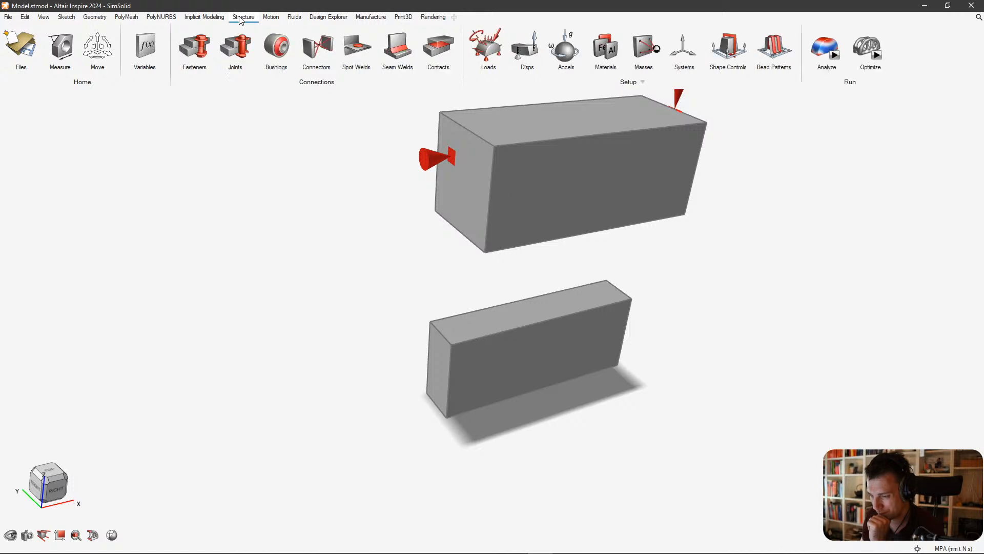
{"action": "left_click", "coordinate": [494, 40]}
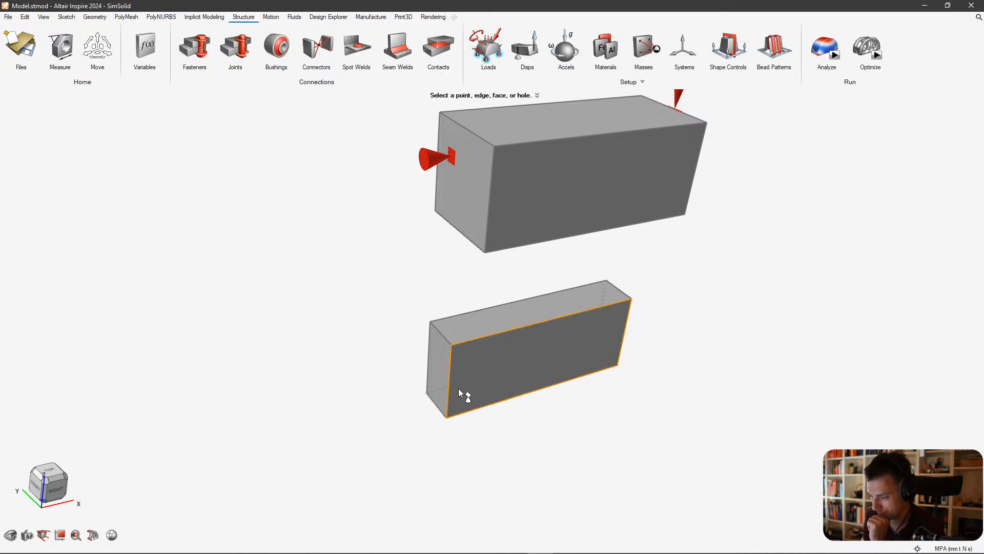
{"action": "scroll", "coordinate": [458, 388], "scroll_direction": "up", "scroll_amount": 2}
{"action": "left_click", "coordinate": [435, 360]}
{"action": "scroll", "coordinate": [457, 343], "scroll_direction": "down", "scroll_amount": 2}
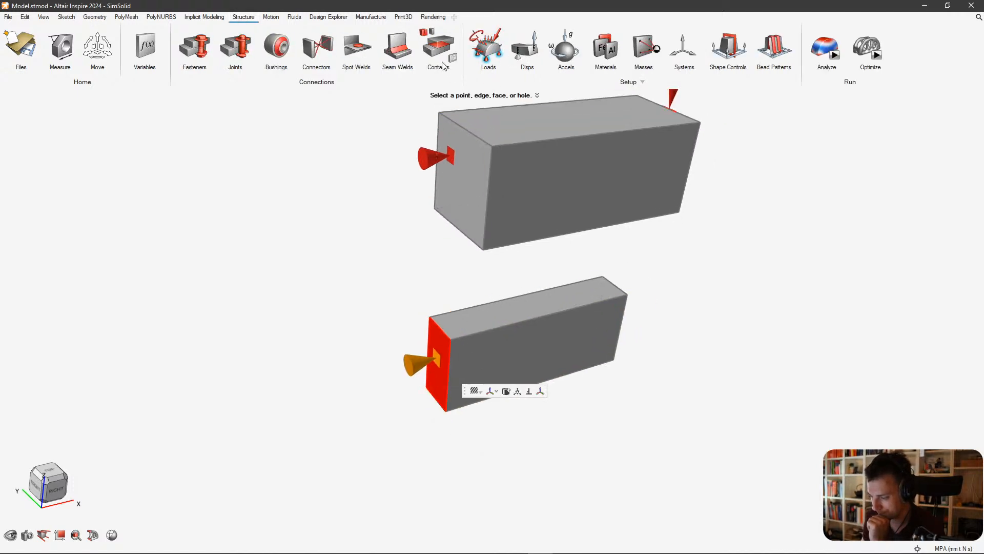
Apply a 500 N force pointing down along Z to the top edge of the half block's end opposite the support.
{"action": "left_click", "coordinate": [496, 36]}
{"action": "scroll", "coordinate": [654, 249], "scroll_direction": "up", "scroll_amount": 2}
{"action": "scroll", "coordinate": [653, 251], "scroll_direction": "up", "scroll_amount": 1}
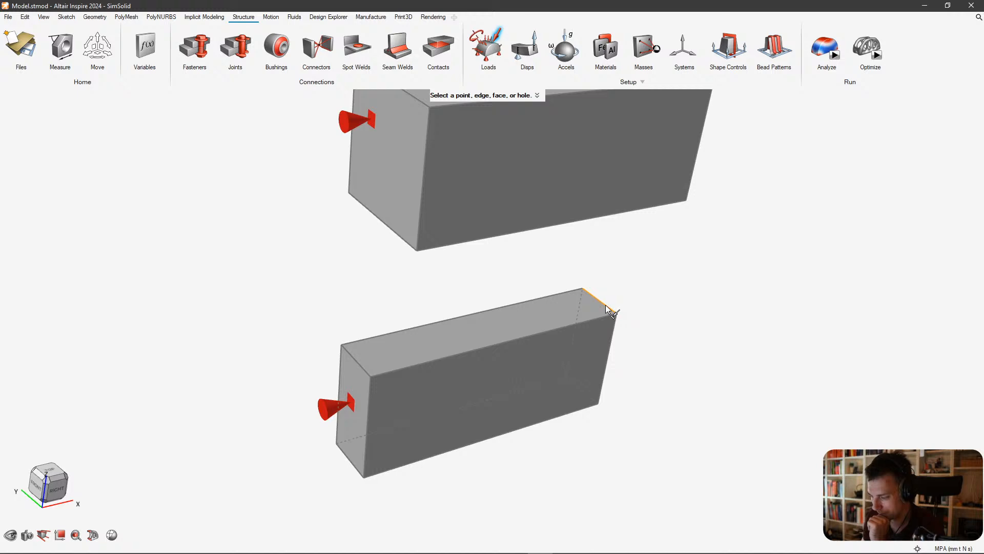
{"action": "left_click", "coordinate": [605, 304]}
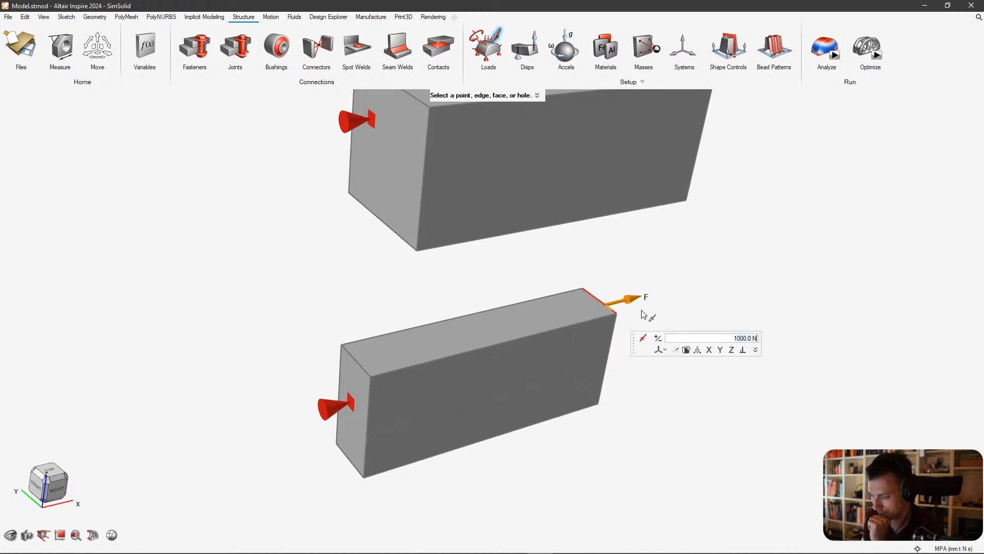
{"action": "left_click", "coordinate": [748, 337]}
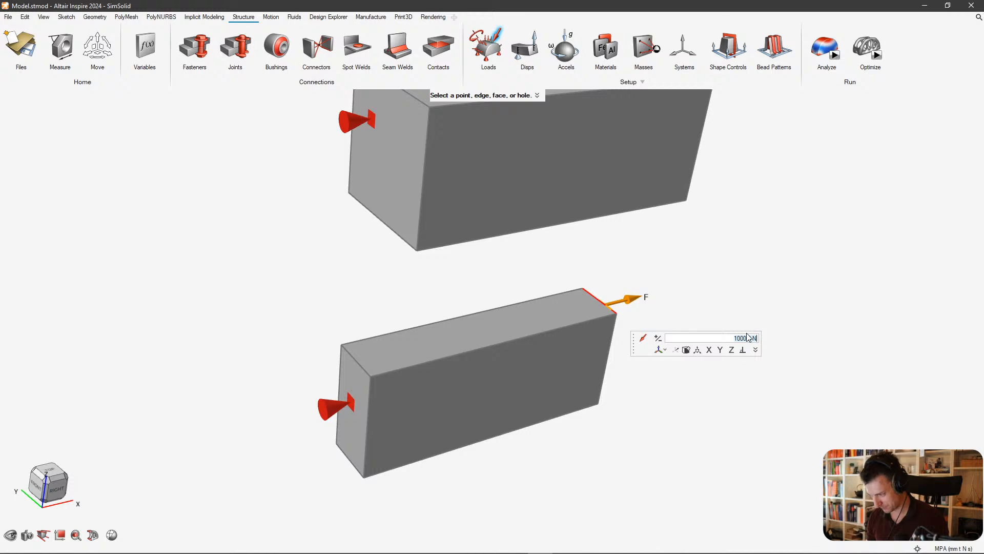
{"action": "type", "text": "500"}
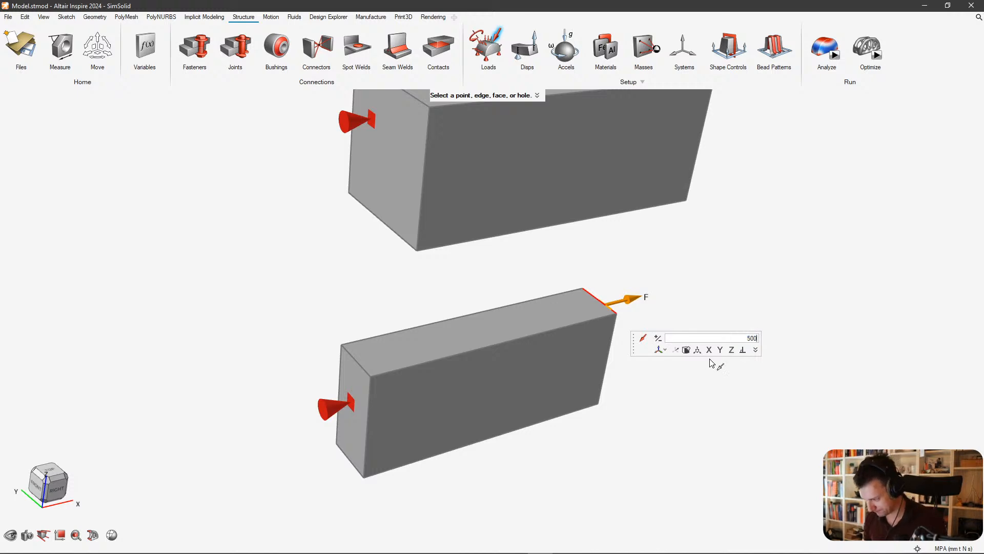
{"action": "left_click", "coordinate": [731, 350]}
{"action": "right_click", "coordinate": [708, 254]}
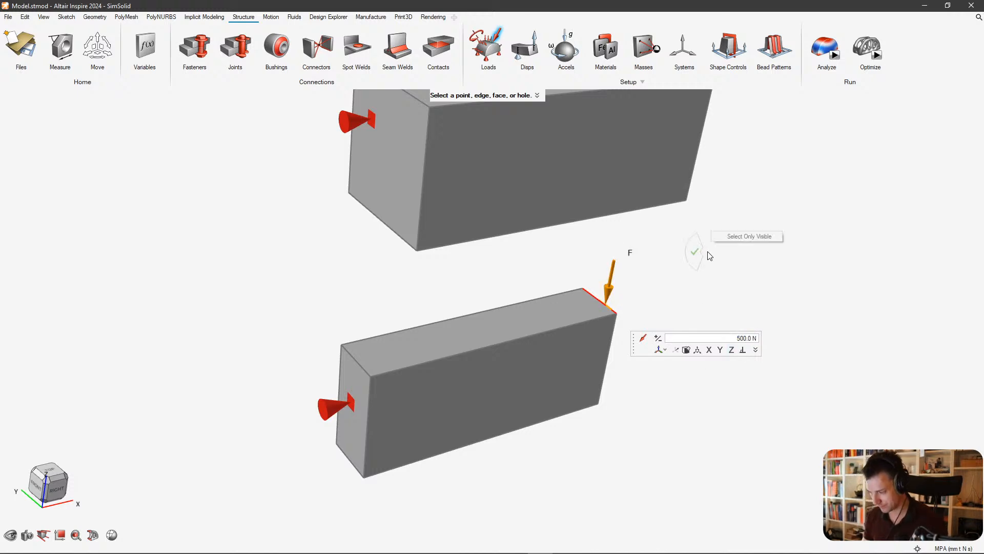
{"action": "left_click", "coordinate": [691, 252]}
{"action": "right_click_drag", "start_coordinate": [715, 308], "coordinate": [694, 349]}
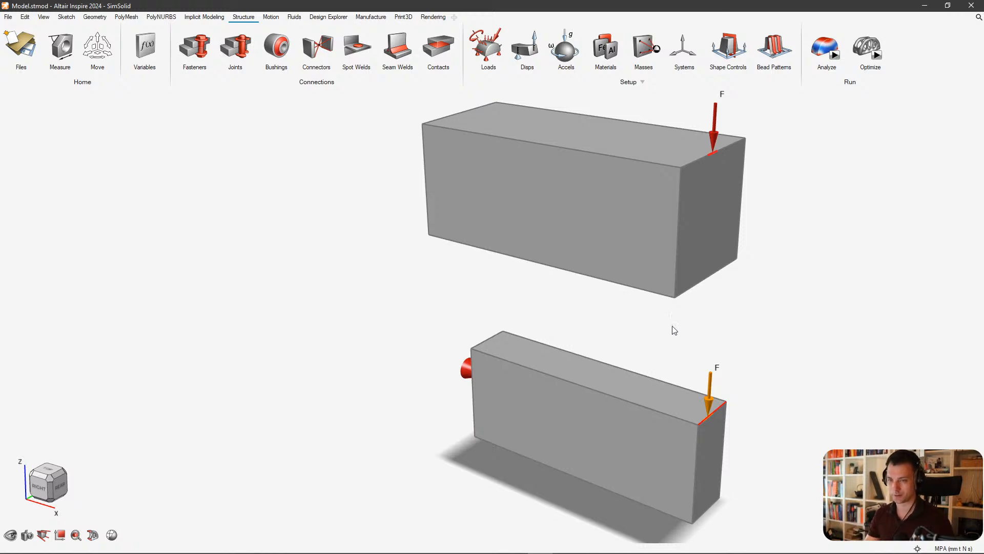
{"action": "middle_click_drag", "start_coordinate": [589, 429], "coordinate": [582, 383]}
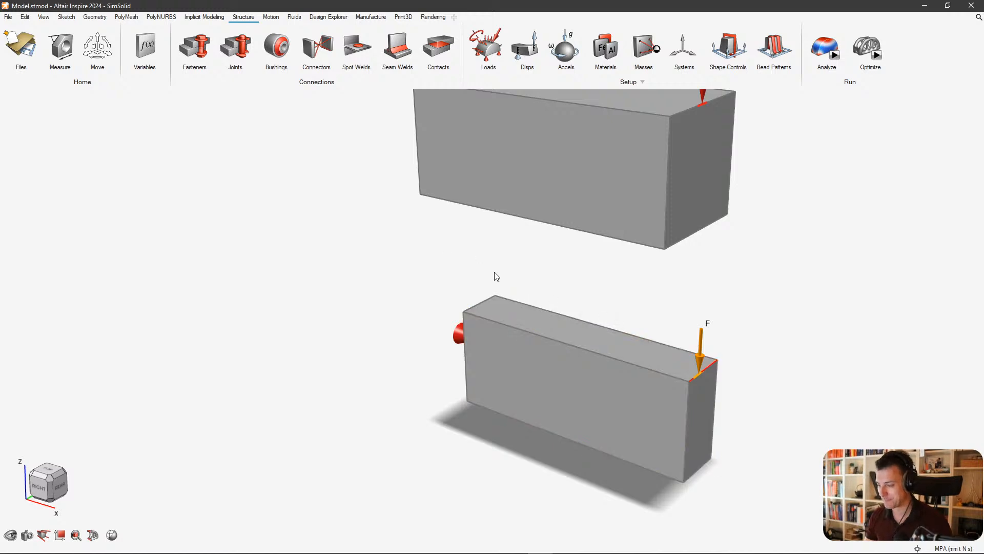
{"action": "mouse_move", "coordinate": [494, 274]}
{"action": "right_mouse_down"}
{"action": "mouse_move", "coordinate": [455, 338]}
{"action": "mouse_move", "coordinate": [472, 393]}
{"action": "mouse_move", "coordinate": [617, 347]}
{"action": "mouse_move", "coordinate": [482, 398]}
{"action": "mouse_move", "coordinate": [681, 395]}
{"action": "mouse_move", "coordinate": [576, 413]}
{"action": "mouse_move", "coordinate": [473, 398]}
{"action": "mouse_move", "coordinate": [441, 380]}
{"action": "mouse_move", "coordinate": [308, 367]}
{"action": "mouse_move", "coordinate": [471, 427]}
{"action": "mouse_move", "coordinate": [445, 381]}
{"action": "mouse_move", "coordinate": [389, 410]}
{"action": "mouse_move", "coordinate": [574, 454]}
{"action": "mouse_move", "coordinate": [592, 392]}
{"action": "mouse_move", "coordinate": [498, 369]}
{"action": "mouse_move", "coordinate": [458, 341]}
{"action": "right_mouse_up"}
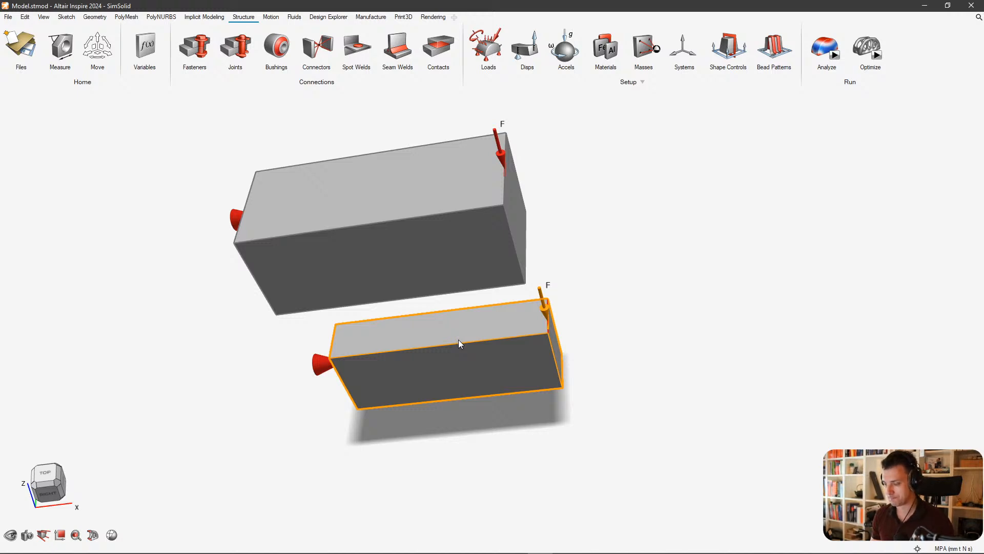
Switch to Paint and enlarge the blank canvas to about 1693 × 884 px.
{"action": "key", "text": "alt+Tab"}
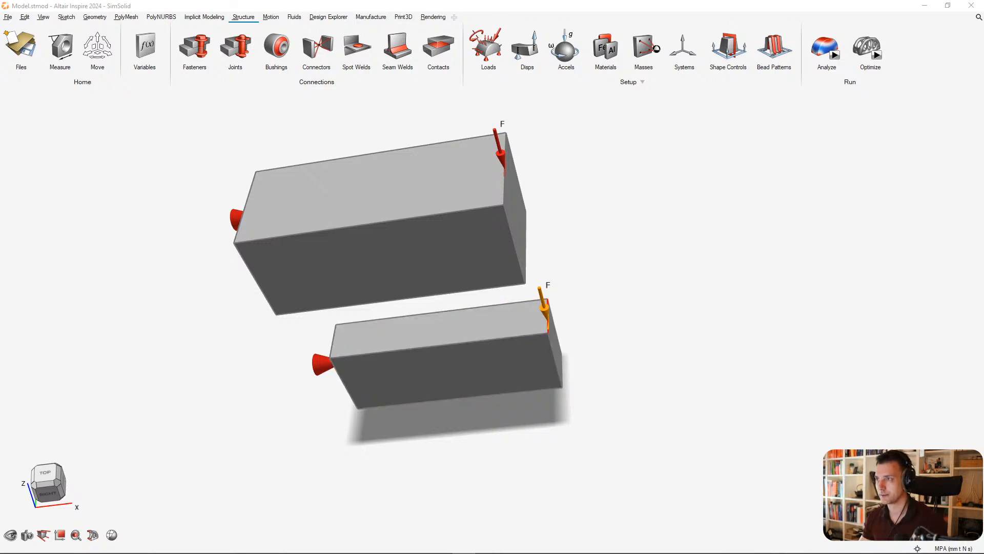
{"action": "mouse_move", "coordinate": [0, 279]}
{"action": "left_mouse_down"}
{"action": "mouse_move", "coordinate": [324, 34]}
{"action": "mouse_move", "coordinate": [410, 1]}
{"action": "left_mouse_up"}
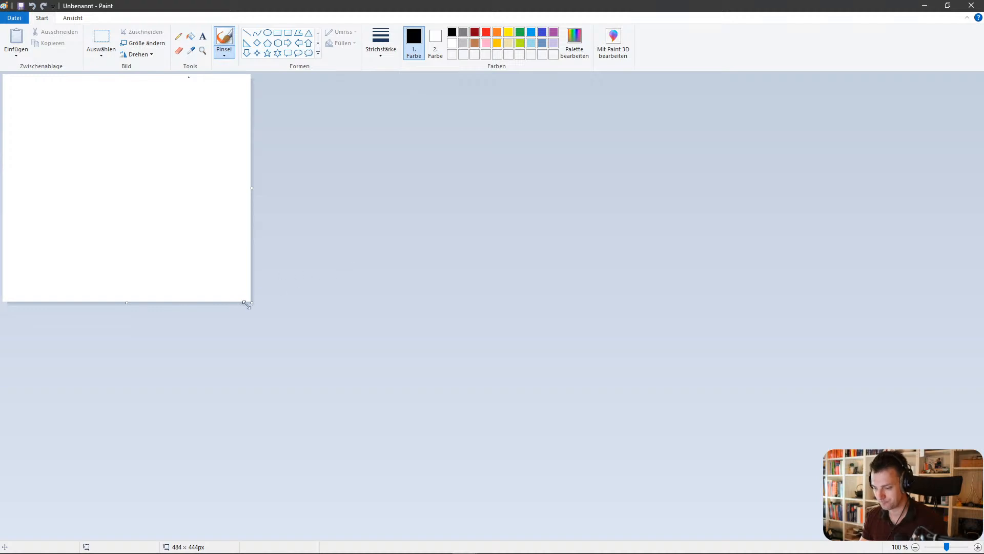
{"action": "left_click_drag", "start_coordinate": [251, 302], "coordinate": [871, 528]}
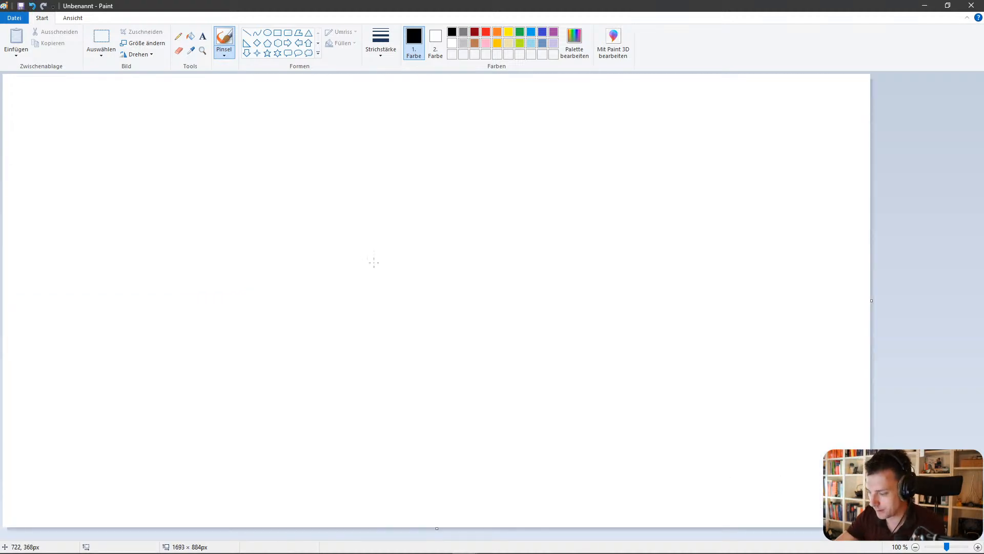
Draw a black rectangular plate outline with a hatched circle inside it, and scribble over the circle in light blue.
{"action": "mouse_move", "coordinate": [159, 163]}
{"action": "left_mouse_down"}
{"action": "mouse_move", "coordinate": [158, 344]}
{"action": "mouse_move", "coordinate": [435, 253]}
{"action": "mouse_move", "coordinate": [164, 159]}
{"action": "left_mouse_up"}
{"action": "mouse_move", "coordinate": [354, 229]}
{"action": "left_mouse_down"}
{"action": "mouse_move", "coordinate": [342, 229]}
{"action": "mouse_move", "coordinate": [370, 245]}
{"action": "mouse_move", "coordinate": [351, 229]}
{"action": "mouse_move", "coordinate": [341, 257]}
{"action": "mouse_move", "coordinate": [350, 252]}
{"action": "left_mouse_up"}
{"action": "mouse_move", "coordinate": [366, 235]}
{"action": "left_mouse_down"}
{"action": "mouse_move", "coordinate": [360, 256]}
{"action": "mouse_move", "coordinate": [341, 250]}
{"action": "left_mouse_up"}
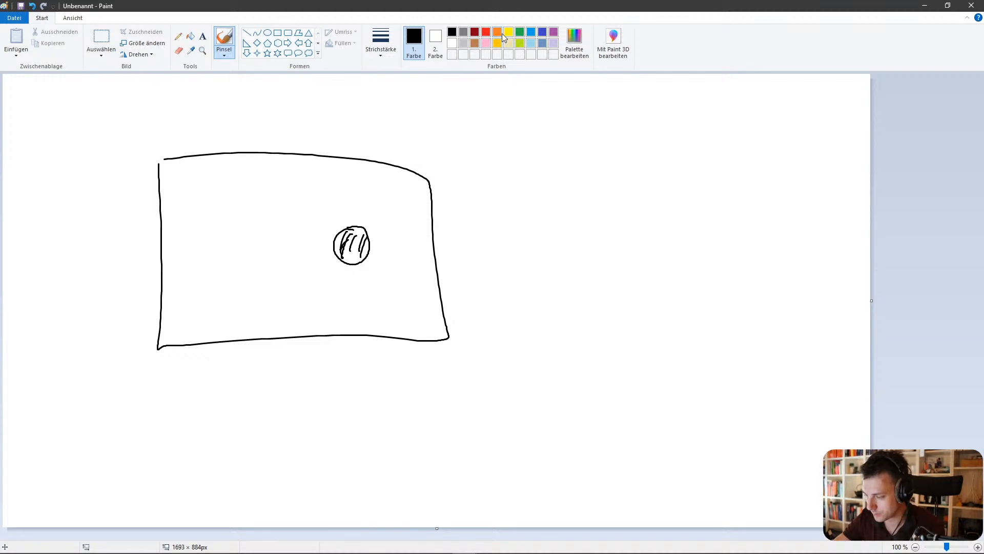
{"action": "left_click", "coordinate": [529, 33]}
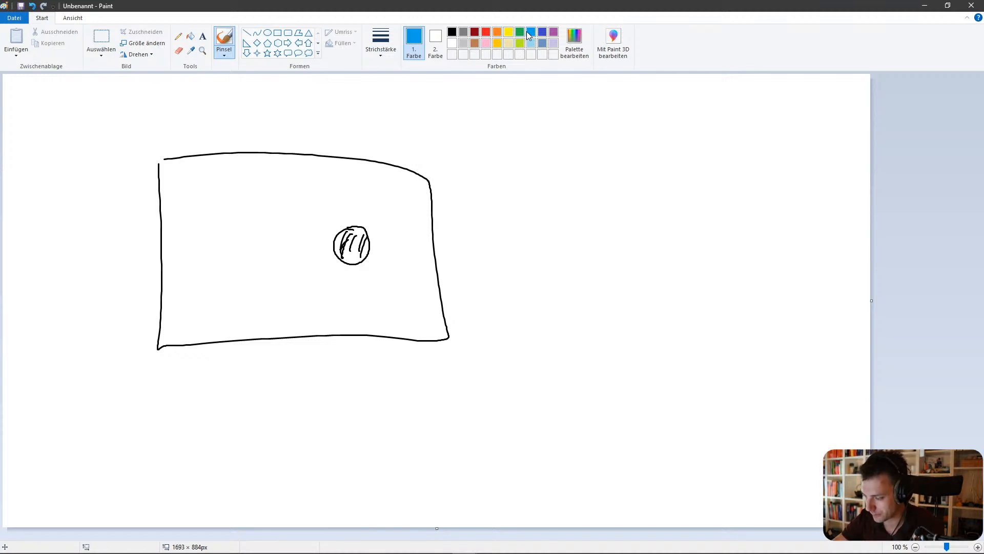
{"action": "mouse_move", "coordinate": [355, 245]}
{"action": "left_mouse_down"}
{"action": "mouse_move", "coordinate": [370, 232]}
{"action": "mouse_move", "coordinate": [351, 253]}
{"action": "mouse_move", "coordinate": [345, 243]}
{"action": "mouse_move", "coordinate": [353, 230]}
{"action": "mouse_move", "coordinate": [359, 253]}
{"action": "left_mouse_up"}
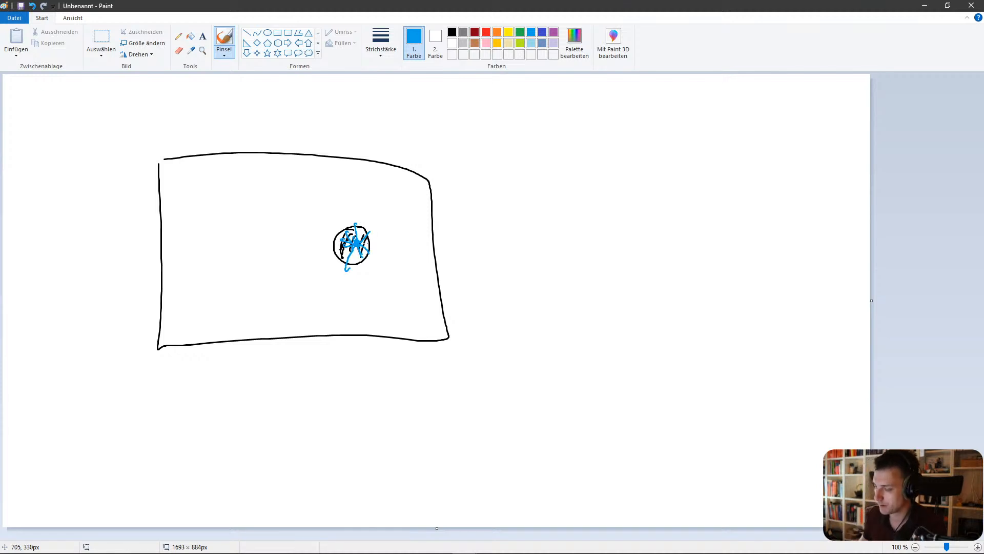
Draw a black outline of half the plate beside the full one, with an arched half-hole notch in its lower edge.
{"action": "left_click", "coordinate": [451, 32]}
{"action": "mouse_move", "coordinate": [504, 176]}
{"action": "left_mouse_down"}
{"action": "mouse_move", "coordinate": [504, 249]}
{"action": "mouse_move", "coordinate": [747, 161]}
{"action": "mouse_move", "coordinate": [748, 241]}
{"action": "left_mouse_up"}
{"action": "mouse_move", "coordinate": [649, 244]}
{"action": "left_mouse_down"}
{"action": "mouse_move", "coordinate": [682, 231]}
{"action": "mouse_move", "coordinate": [688, 240]}
{"action": "mouse_move", "coordinate": [757, 237]}
{"action": "left_mouse_up"}
{"action": "left_click_drag", "start_coordinate": [506, 245], "coordinate": [644, 238]}
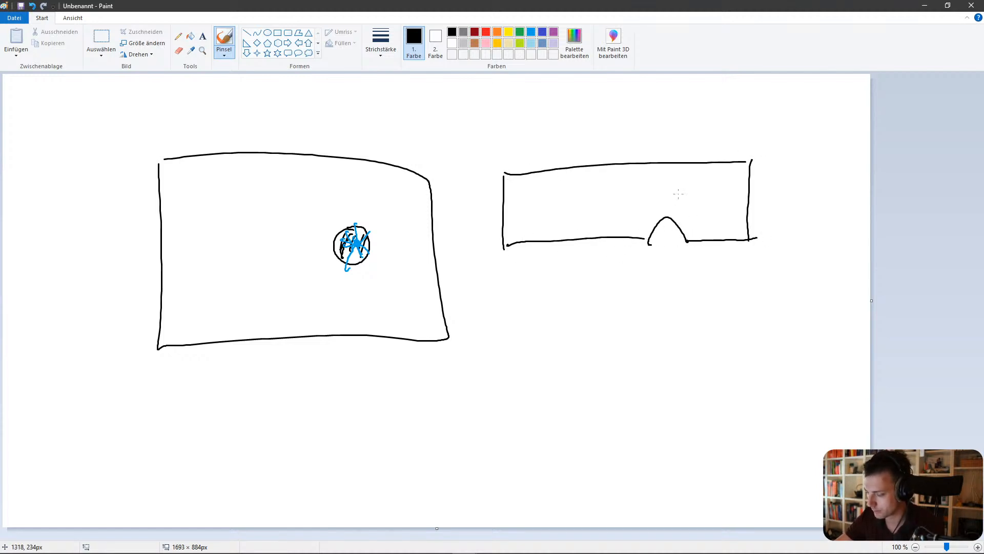
Draw light blue crosses in the half plate's notch, erase the upper cross, and add a light blue curved arrow beside the remaining one.
{"action": "left_click", "coordinate": [531, 32]}
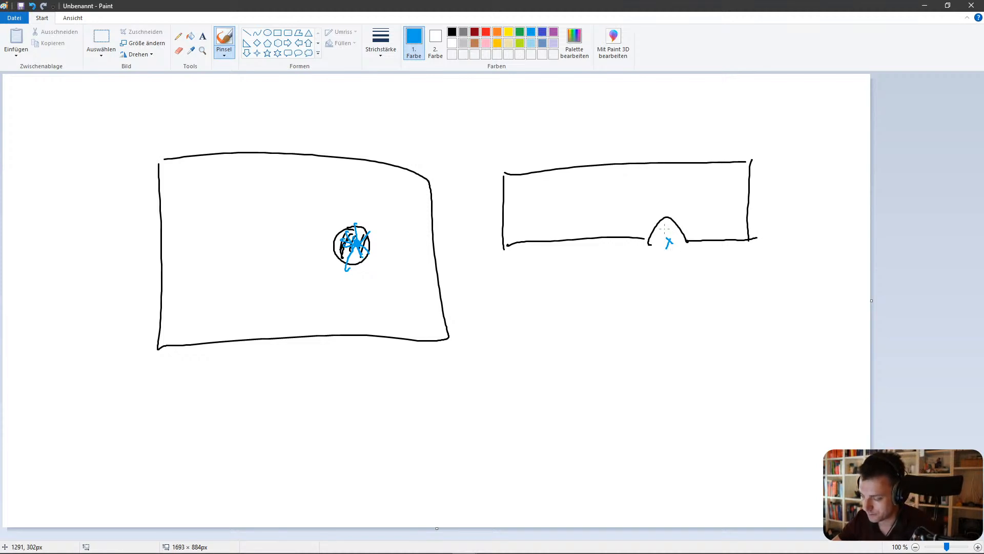
{"action": "left_click_drag", "start_coordinate": [665, 229], "coordinate": [664, 233]}
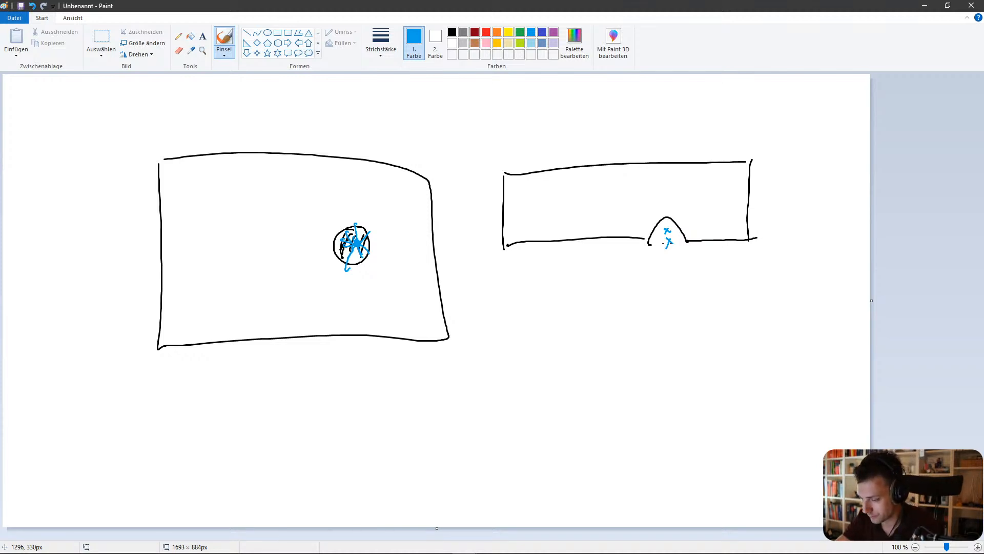
{"action": "left_click", "coordinate": [179, 50]}
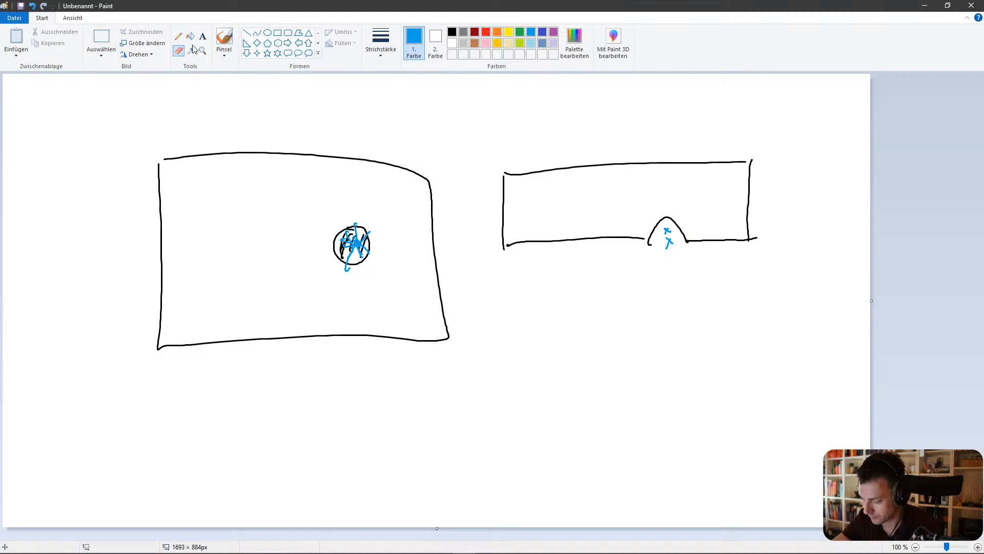
{"action": "left_click_drag", "start_coordinate": [666, 226], "coordinate": [677, 223]}
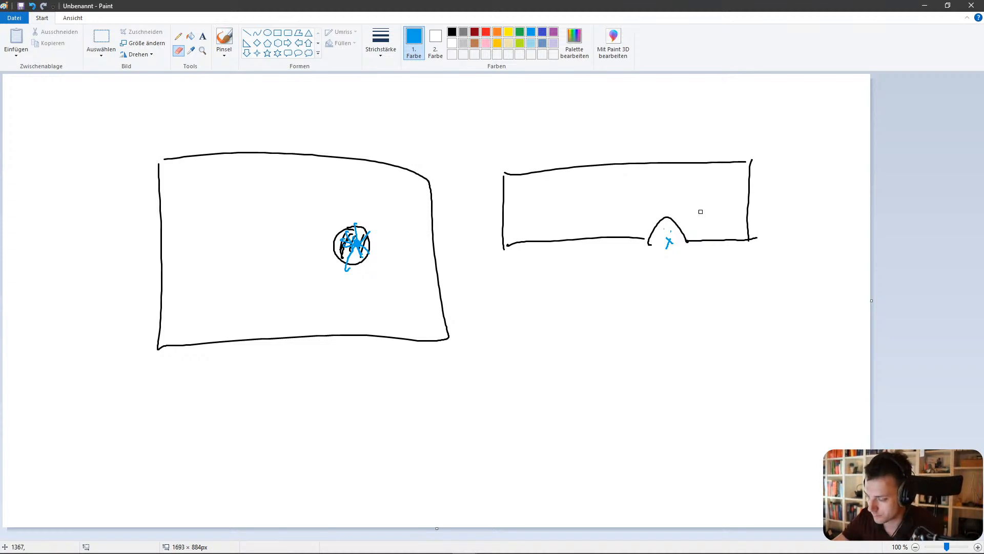
{"action": "left_click", "coordinate": [223, 38]}
{"action": "left_click_drag", "start_coordinate": [678, 232], "coordinate": [677, 257]}
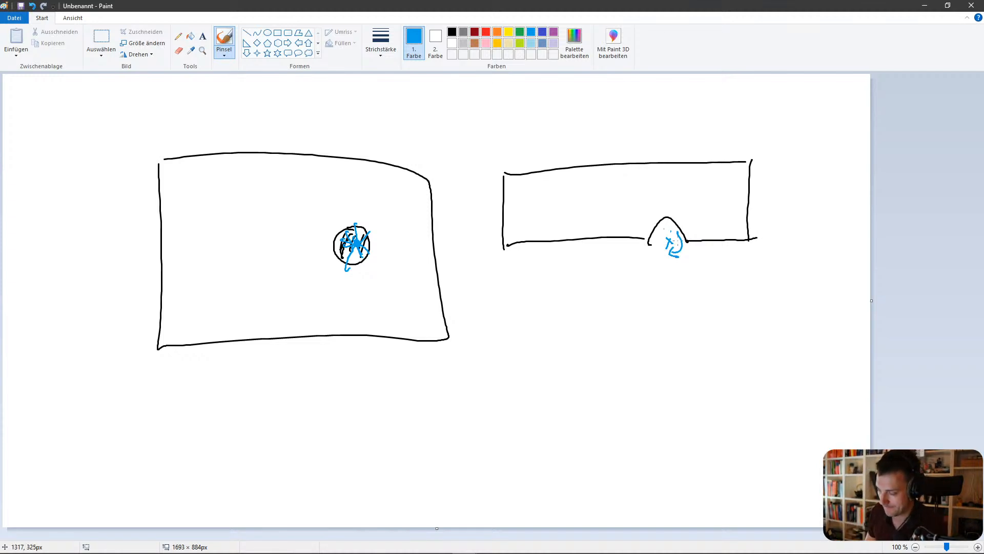
Draw a black upward arrow beneath the half plate, a long black line below it, and a red curved arrow crossing that line.
{"action": "left_click", "coordinate": [487, 34]}
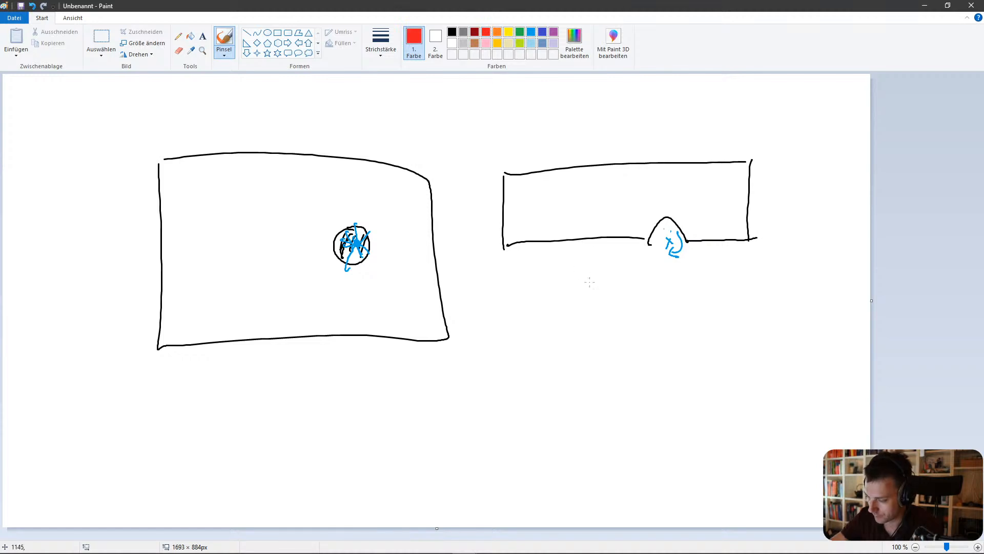
{"action": "left_click", "coordinate": [451, 31]}
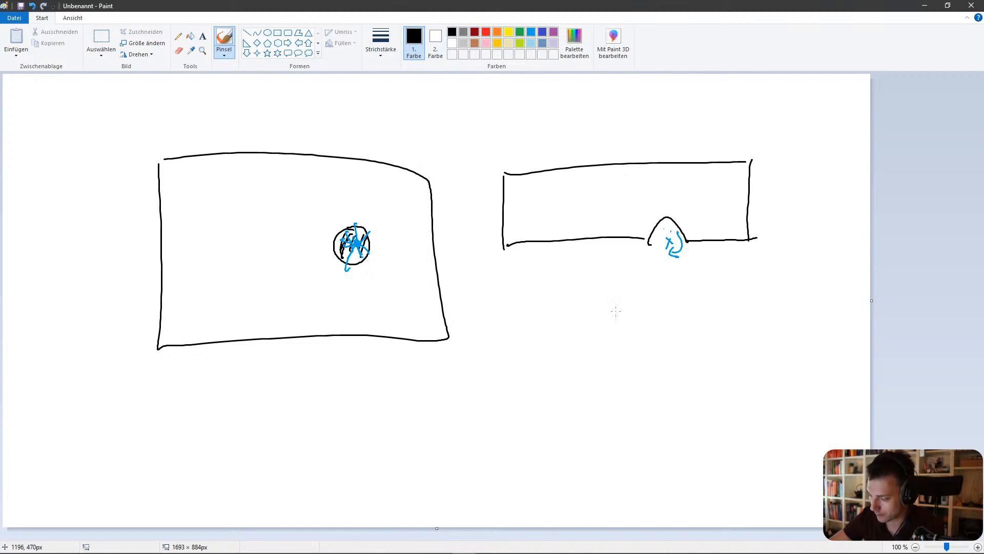
{"action": "left_click_drag", "start_coordinate": [599, 302], "coordinate": [605, 264]}
{"action": "left_click_drag", "start_coordinate": [481, 376], "coordinate": [723, 362]}
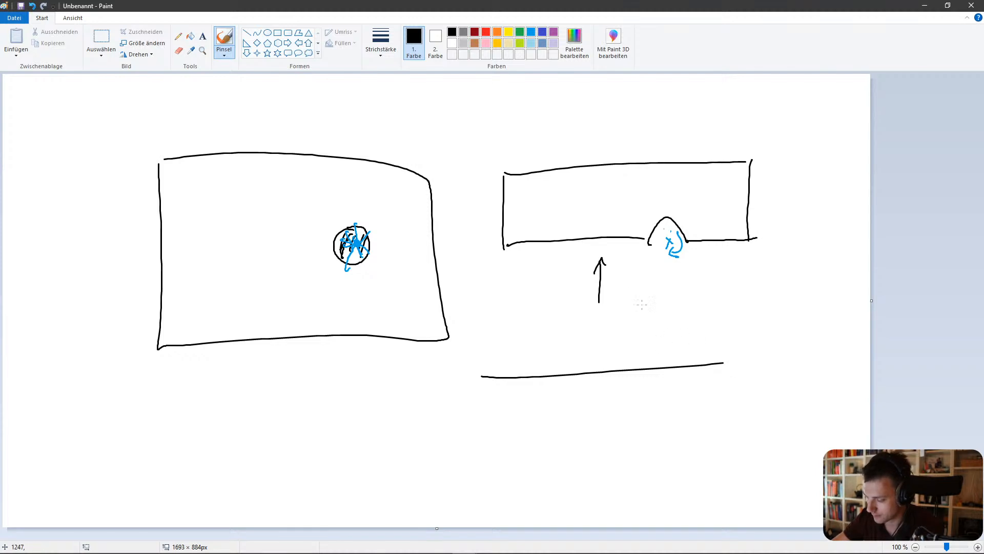
{"action": "left_click", "coordinate": [485, 33]}
{"action": "left_click_drag", "start_coordinate": [646, 342], "coordinate": [664, 384]}
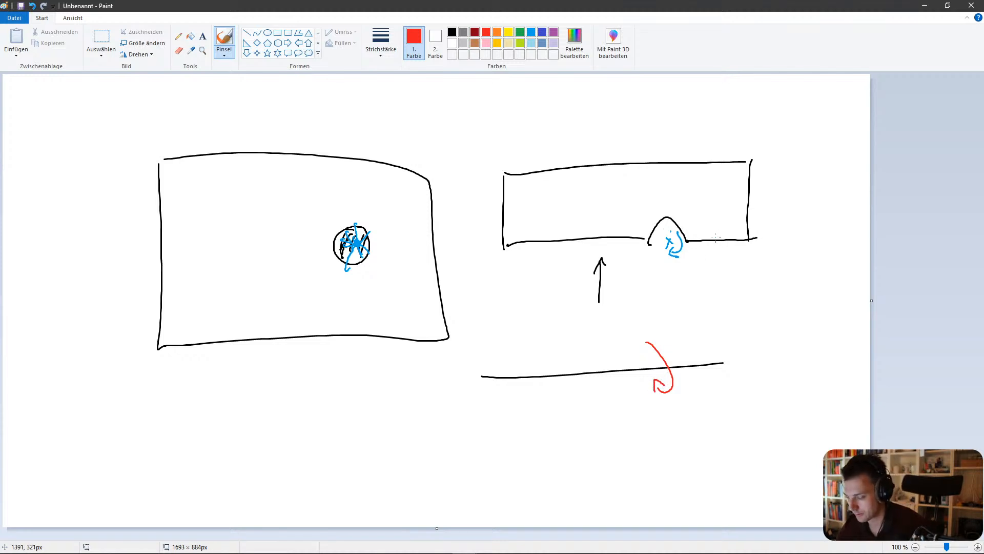
Draw a red double-headed arrow across the half plate's lower edge, red scribbles in the notch and circle, and a red downward arrow above.
{"action": "mouse_move", "coordinate": [720, 223]}
{"action": "left_mouse_down"}
{"action": "mouse_move", "coordinate": [721, 256]}
{"action": "mouse_move", "coordinate": [725, 234]}
{"action": "mouse_move", "coordinate": [727, 249]}
{"action": "left_mouse_up"}
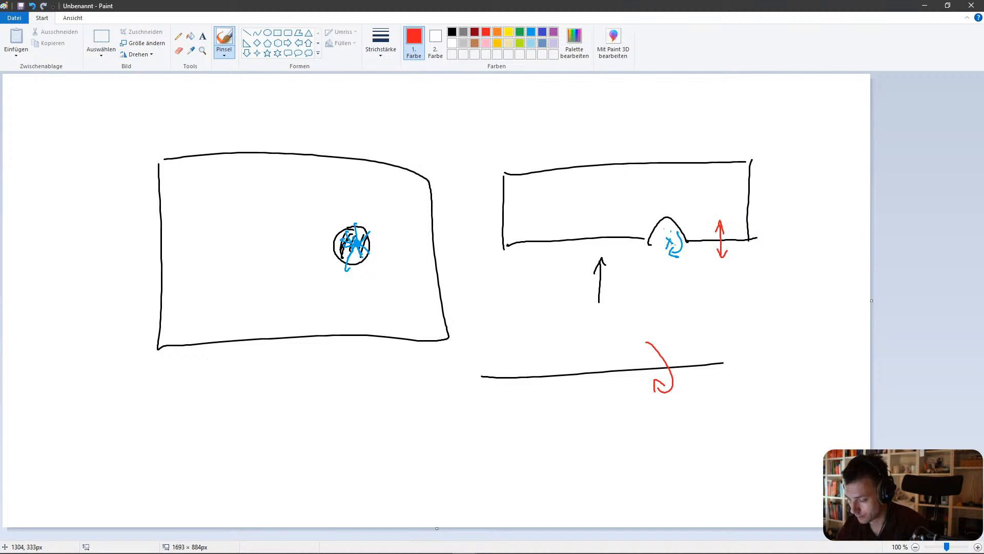
{"action": "mouse_move", "coordinate": [666, 230]}
{"action": "left_mouse_down"}
{"action": "mouse_move", "coordinate": [651, 240]}
{"action": "mouse_move", "coordinate": [664, 221]}
{"action": "mouse_move", "coordinate": [669, 244]}
{"action": "mouse_move", "coordinate": [674, 228]}
{"action": "left_mouse_up"}
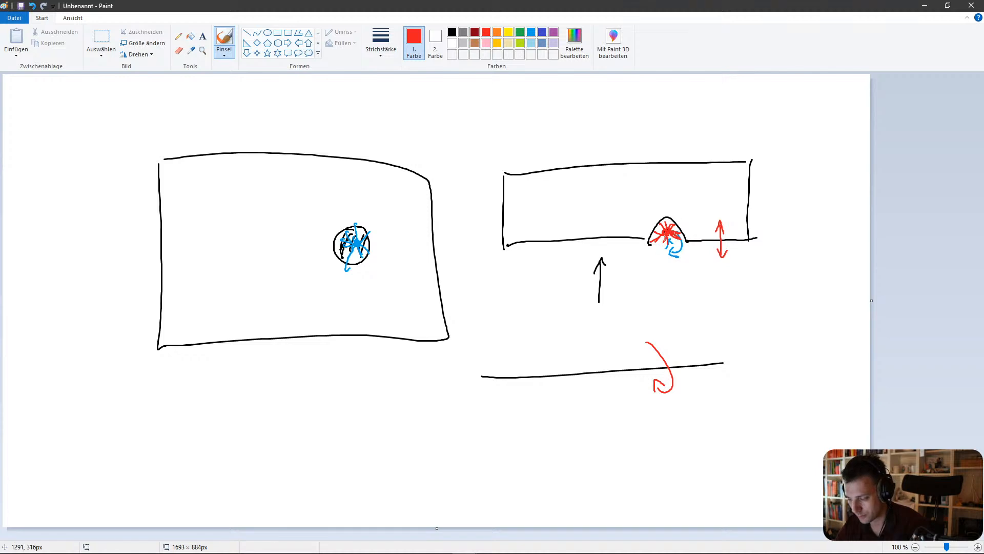
{"action": "left_click_drag", "start_coordinate": [359, 244], "coordinate": [359, 234]}
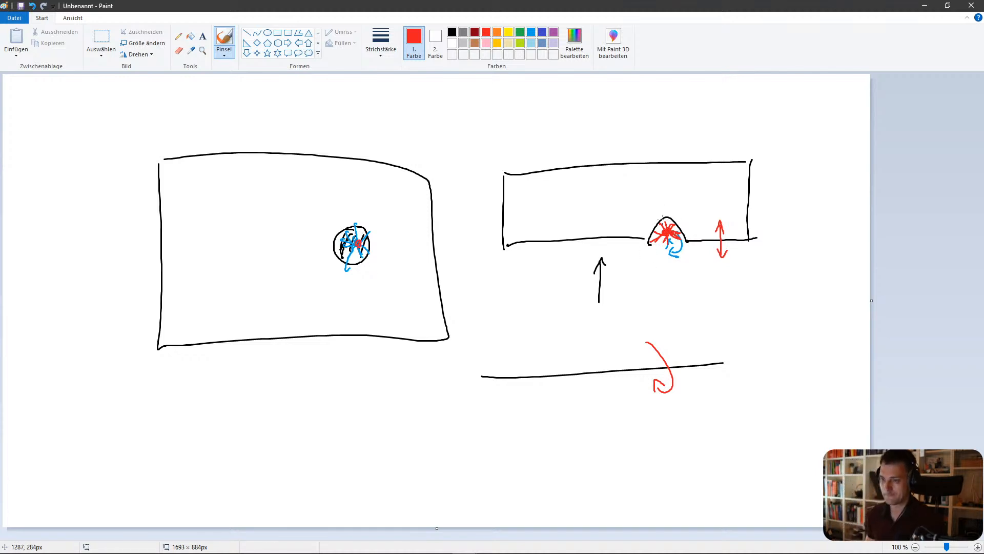
{"action": "mouse_move", "coordinate": [684, 124]}
{"action": "left_mouse_down"}
{"action": "mouse_move", "coordinate": [679, 151]}
{"action": "mouse_move", "coordinate": [692, 137]}
{"action": "left_mouse_up"}
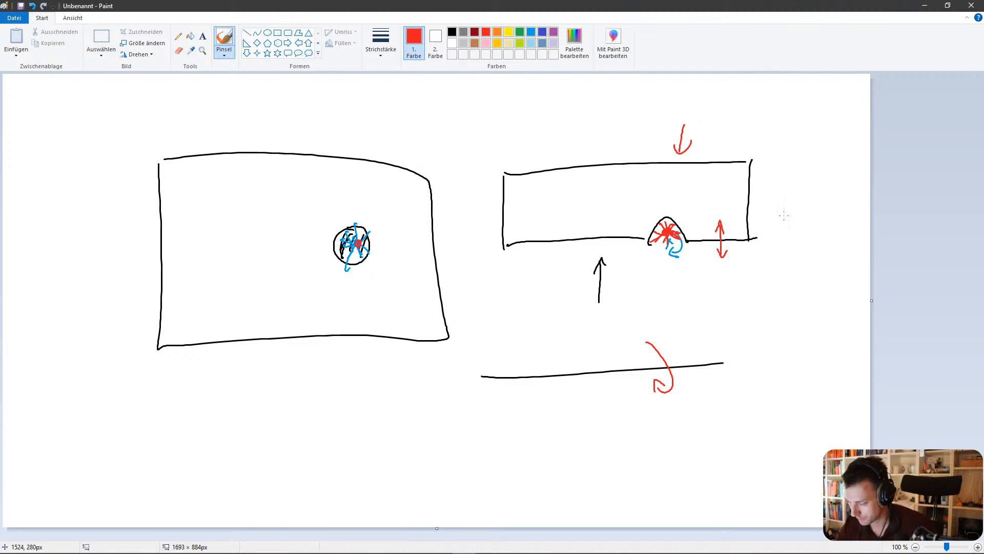
Add red arrows pointing down and sideways beside the half plate, a red downward arrow on the long line, and a red ellipse.
{"action": "left_click_drag", "start_coordinate": [788, 206], "coordinate": [785, 237]}
{"action": "left_click_drag", "start_coordinate": [783, 230], "coordinate": [791, 234]}
{"action": "mouse_move", "coordinate": [645, 357]}
{"action": "left_mouse_down"}
{"action": "mouse_move", "coordinate": [646, 388]}
{"action": "mouse_move", "coordinate": [653, 379]}
{"action": "left_mouse_up"}
{"action": "left_click_drag", "start_coordinate": [804, 248], "coordinate": [777, 260]}
{"action": "left_click_drag", "start_coordinate": [784, 253], "coordinate": [790, 258]}
{"action": "left_click_drag", "start_coordinate": [812, 166], "coordinate": [836, 180]}
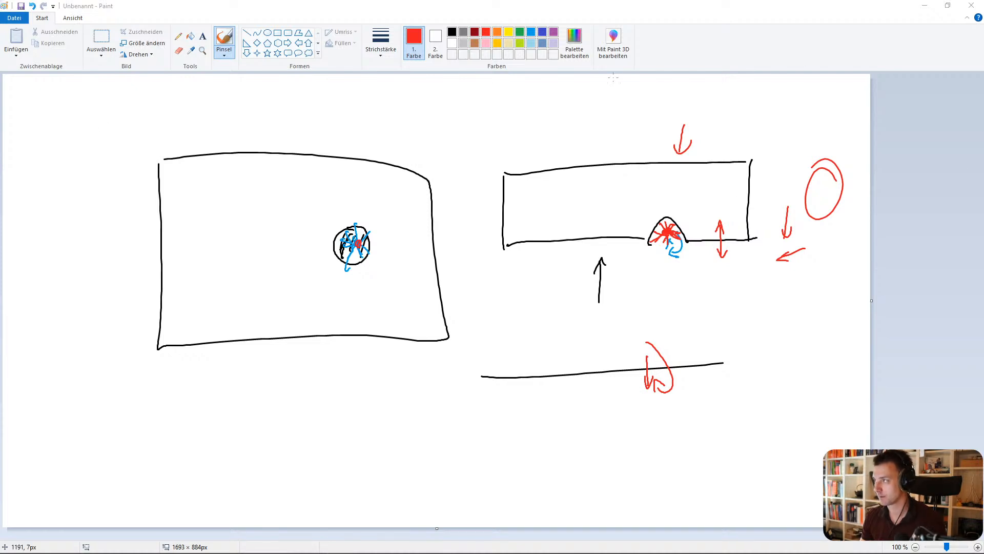
Switch to Altair Inspire and define both the full block and the half block as design spaces.
{"action": "key", "text": "alt+Tab"}
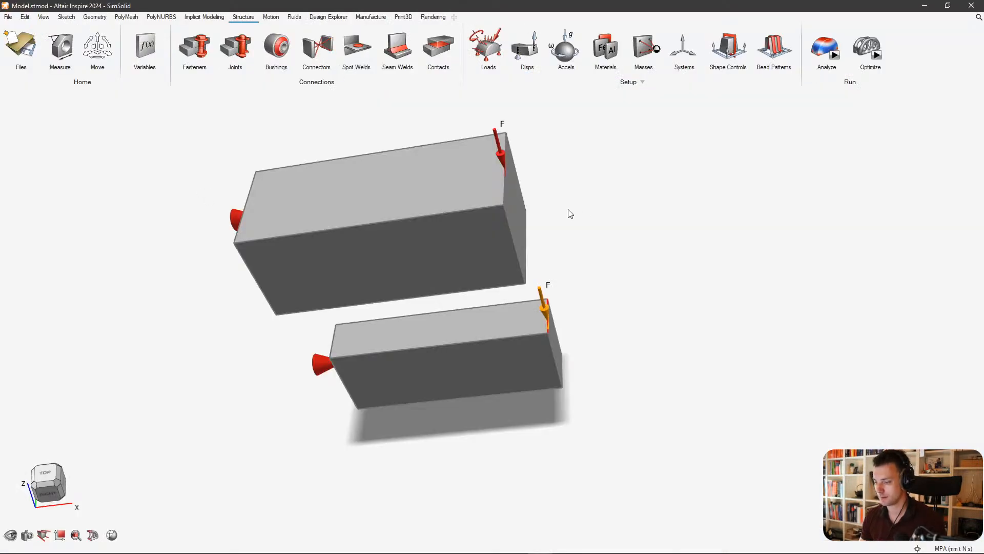
{"action": "scroll", "coordinate": [624, 241], "scroll_direction": "down", "scroll_amount": 2}
{"action": "middle_click_drag", "start_coordinate": [624, 250], "coordinate": [689, 253]}
{"action": "mouse_move", "coordinate": [668, 226]}
{"action": "right_mouse_down"}
{"action": "mouse_move", "coordinate": [589, 200]}
{"action": "mouse_move", "coordinate": [693, 249]}
{"action": "mouse_move", "coordinate": [702, 237]}
{"action": "mouse_move", "coordinate": [626, 237]}
{"action": "right_mouse_up"}
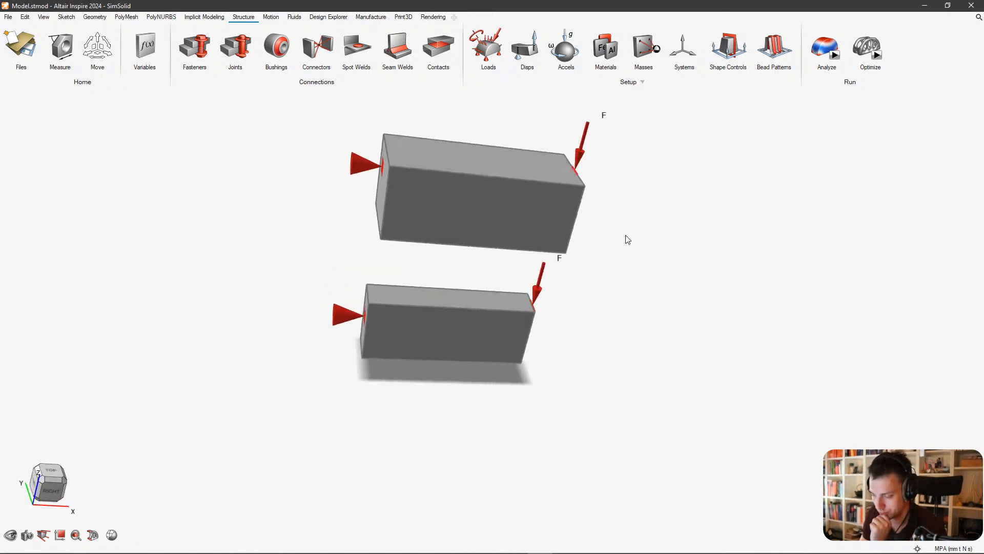
{"action": "mouse_move", "coordinate": [708, 226]}
{"action": "right_mouse_down"}
{"action": "mouse_move", "coordinate": [672, 325]}
{"action": "mouse_move", "coordinate": [509, 314]}
{"action": "mouse_move", "coordinate": [602, 215]}
{"action": "mouse_move", "coordinate": [526, 230]}
{"action": "mouse_move", "coordinate": [573, 223]}
{"action": "right_mouse_up"}
{"action": "middle_click_drag", "start_coordinate": [638, 159], "coordinate": [558, 149]}
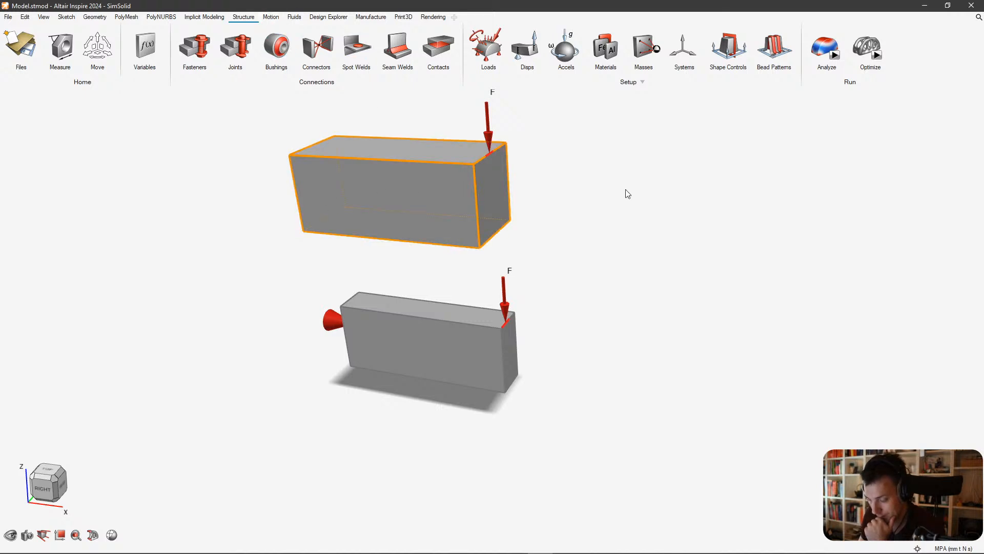
{"action": "right_click", "coordinate": [383, 200]}
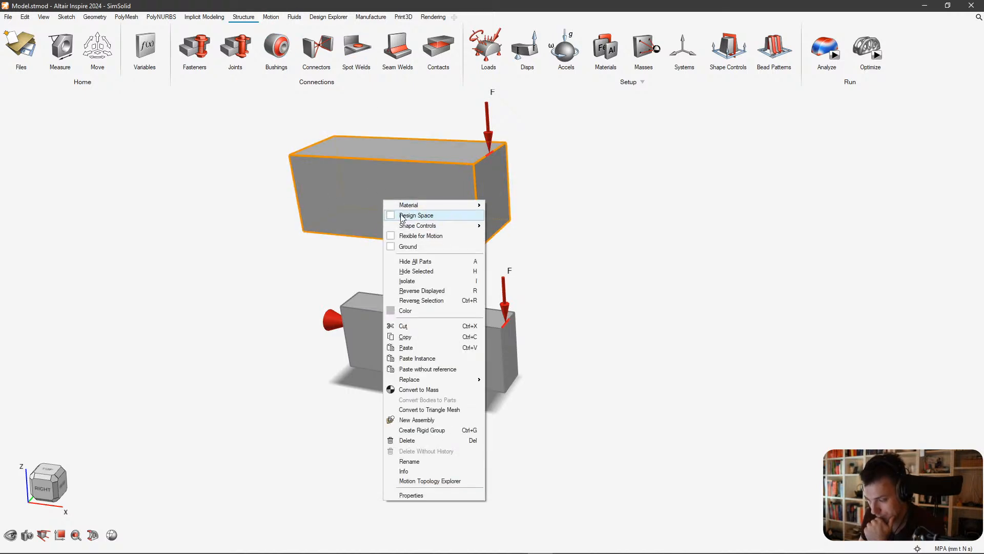
{"action": "left_click", "coordinate": [433, 215]}
{"action": "right_click", "coordinate": [424, 328]}
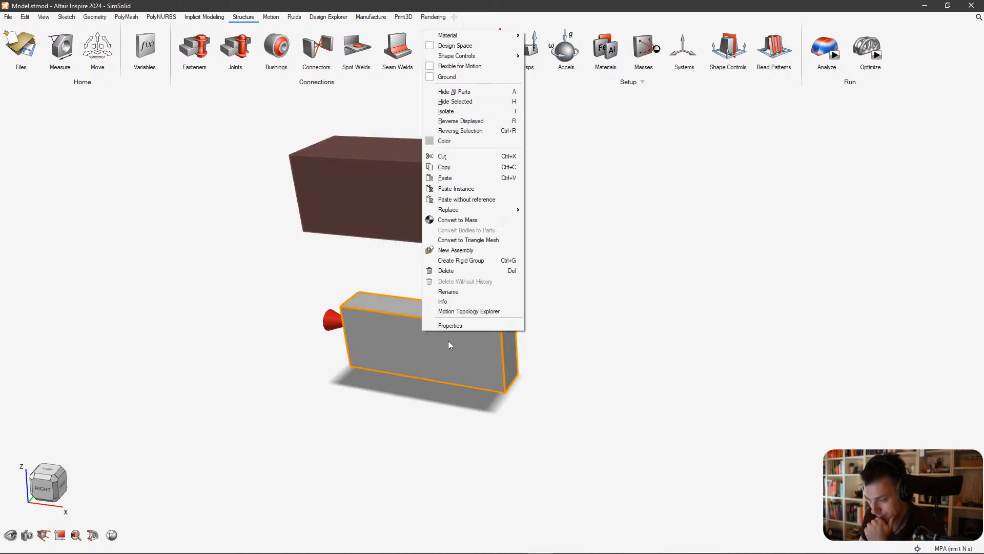
{"action": "left_click", "coordinate": [450, 45]}
{"action": "right_click", "coordinate": [413, 344]}
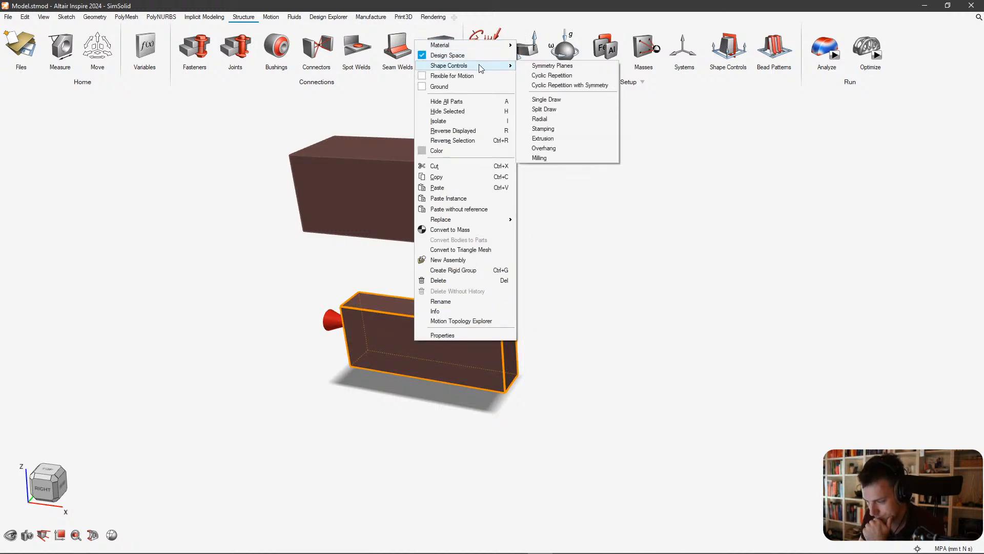
{"action": "left_click", "coordinate": [274, 63]}
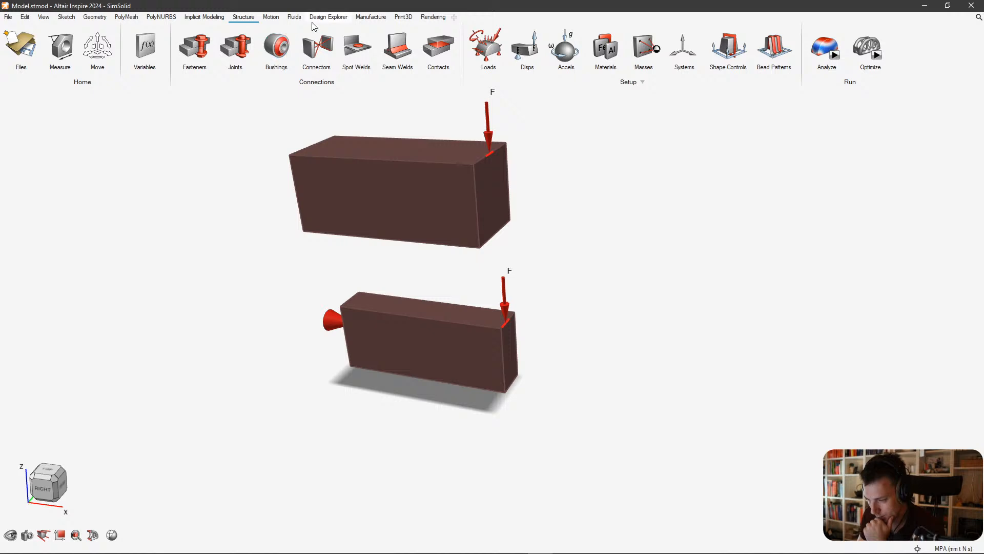
Apply a Symmetric shape control to the full block with only the vertical lengthwise symmetry plane active.
{"action": "left_click", "coordinate": [734, 43]}
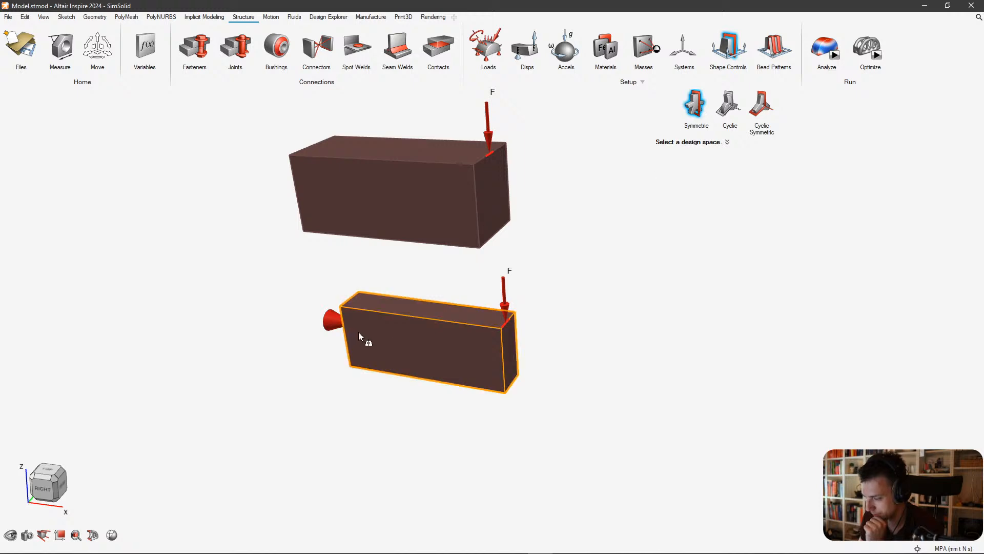
{"action": "left_click", "coordinate": [415, 349]}
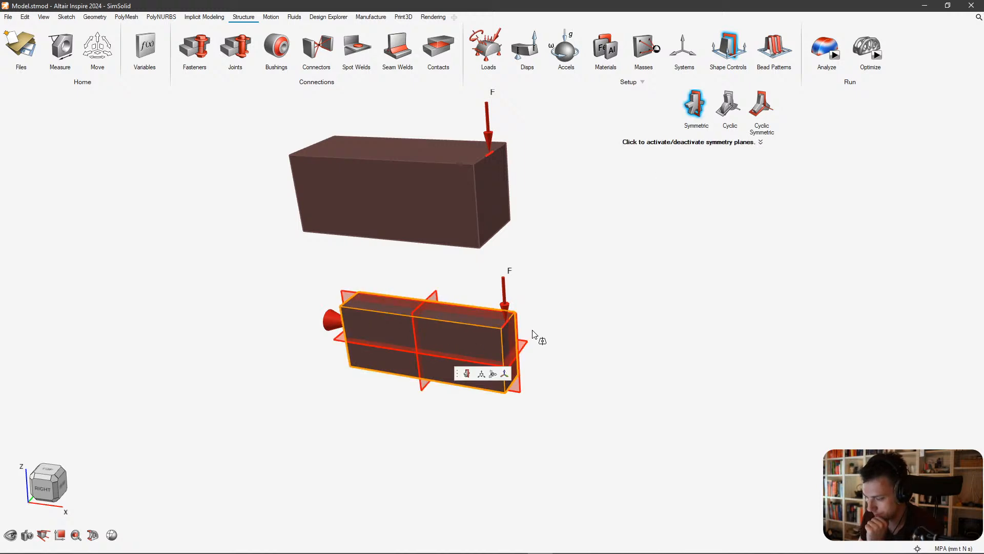
{"action": "left_click", "coordinate": [580, 306]}
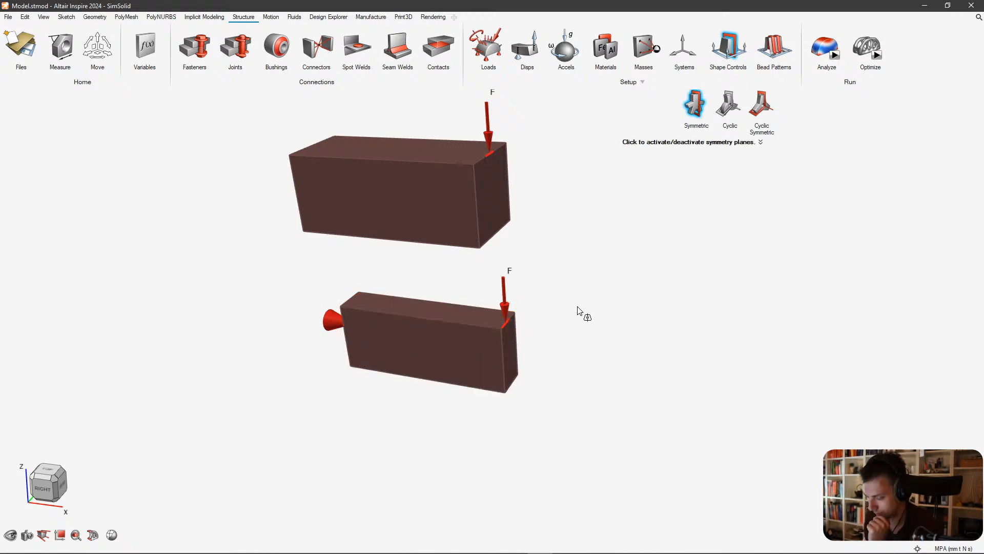
{"action": "left_click", "coordinate": [395, 213]}
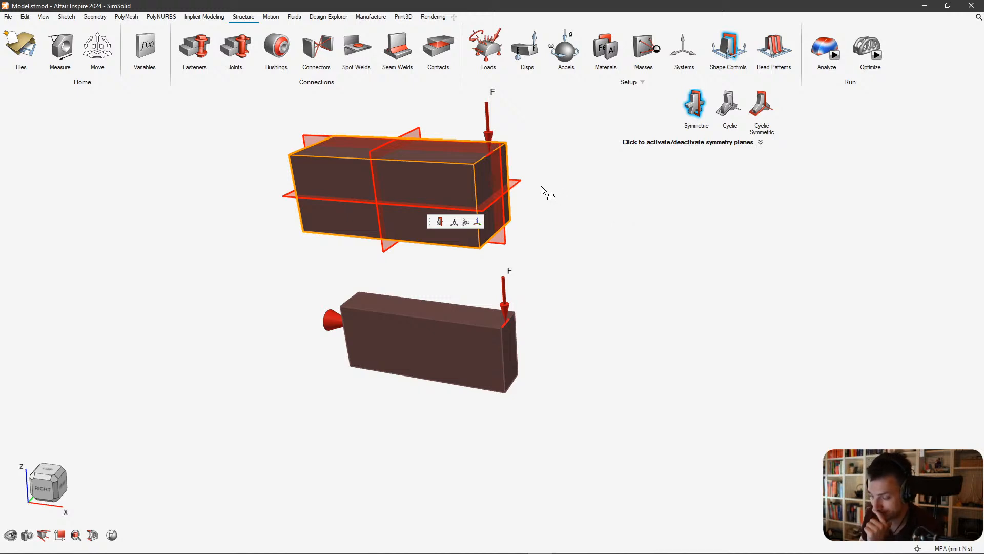
{"action": "left_click", "coordinate": [377, 193]}
{"action": "left_click", "coordinate": [413, 210]}
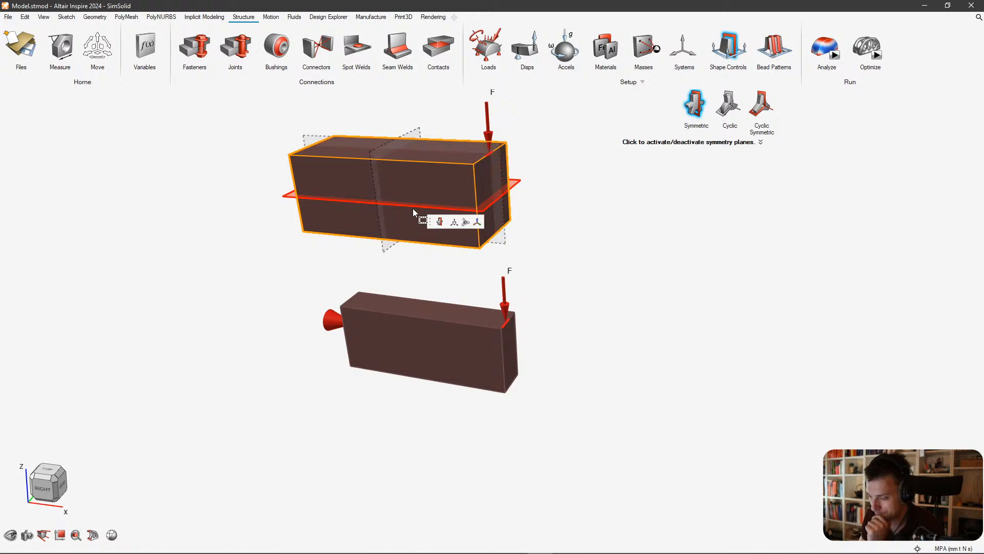
{"action": "left_click", "coordinate": [487, 221]}
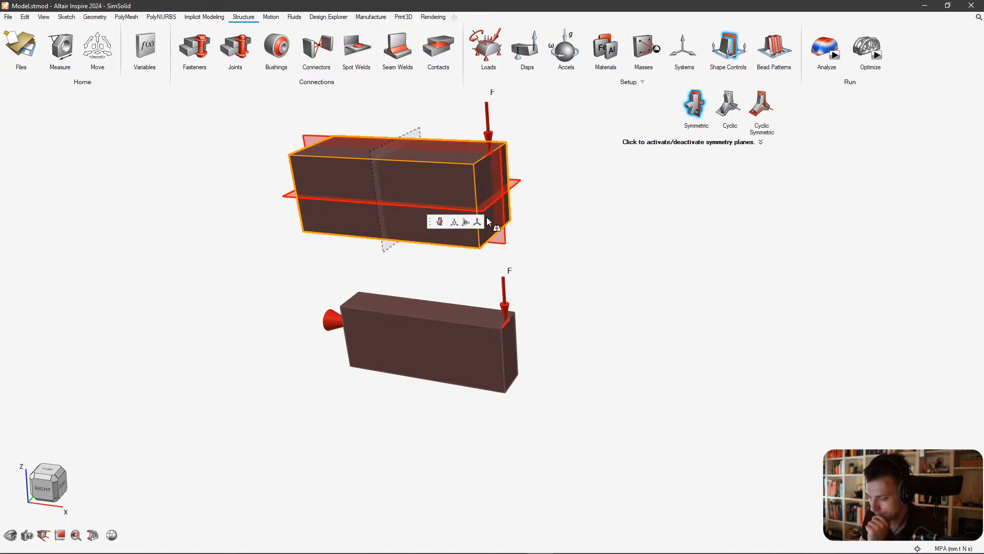
{"action": "left_click", "coordinate": [520, 182]}
{"action": "middle_click_drag", "start_coordinate": [586, 204], "coordinate": [630, 215]}
{"action": "scroll", "coordinate": [512, 176], "scroll_direction": "up", "scroll_amount": 5}
{"action": "scroll", "coordinate": [464, 192], "scroll_direction": "down", "scroll_amount": 1}
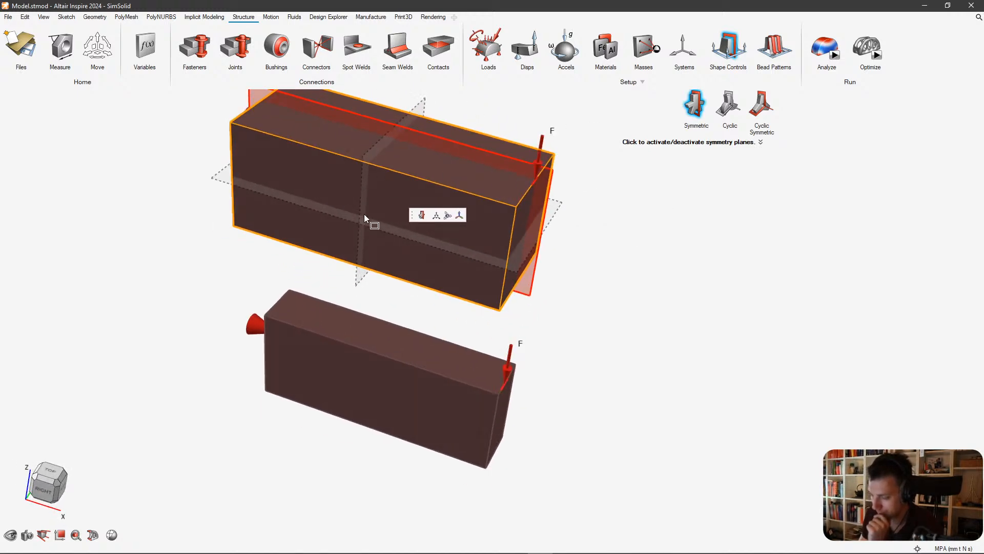
{"action": "scroll", "coordinate": [500, 200], "scroll_direction": "down", "scroll_amount": 2}
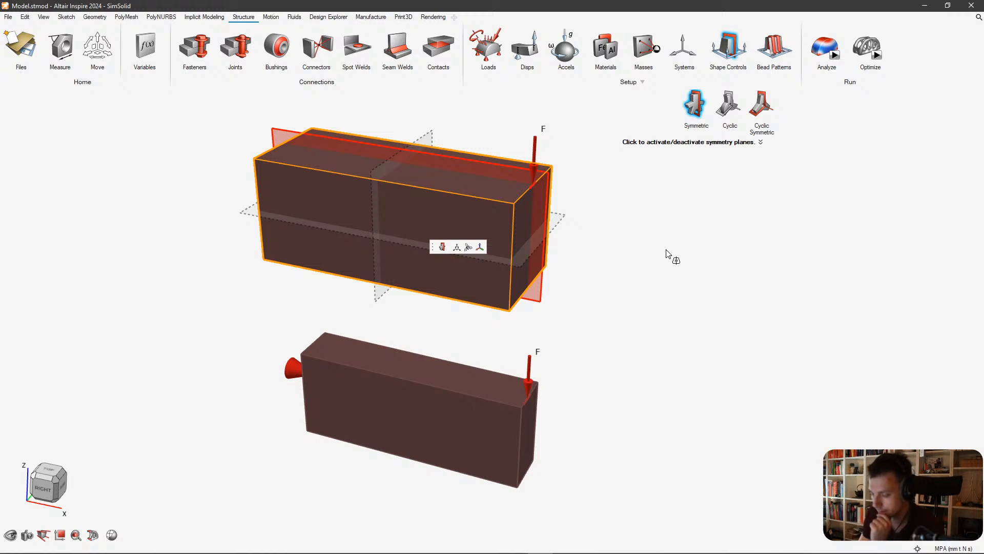
{"action": "right_click", "coordinate": [658, 225]}
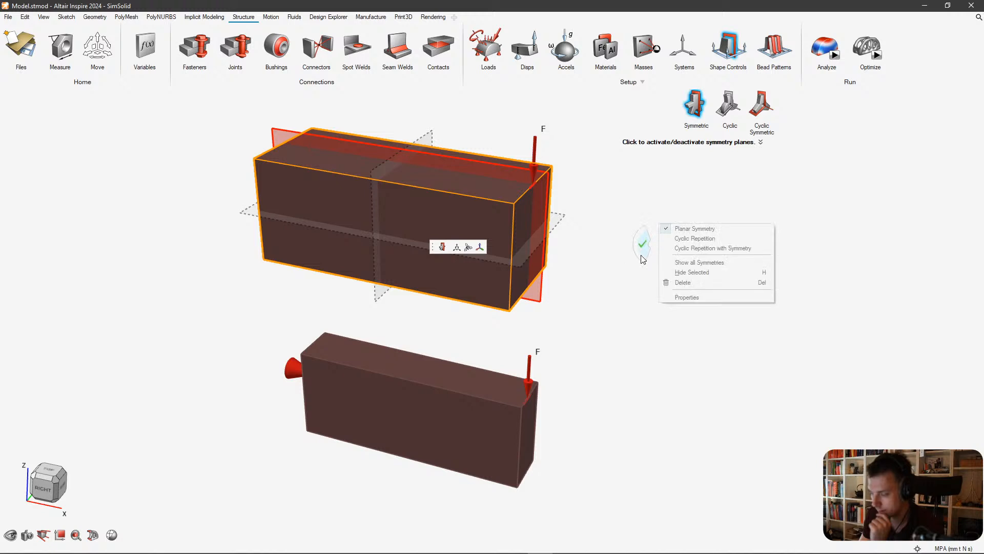
{"action": "left_click", "coordinate": [642, 234]}
Apply a Symmetric shape control to the half block with only the vertical lengthwise symmetry plane active.
{"action": "right_click_drag", "start_coordinate": [579, 255], "coordinate": [597, 179]}
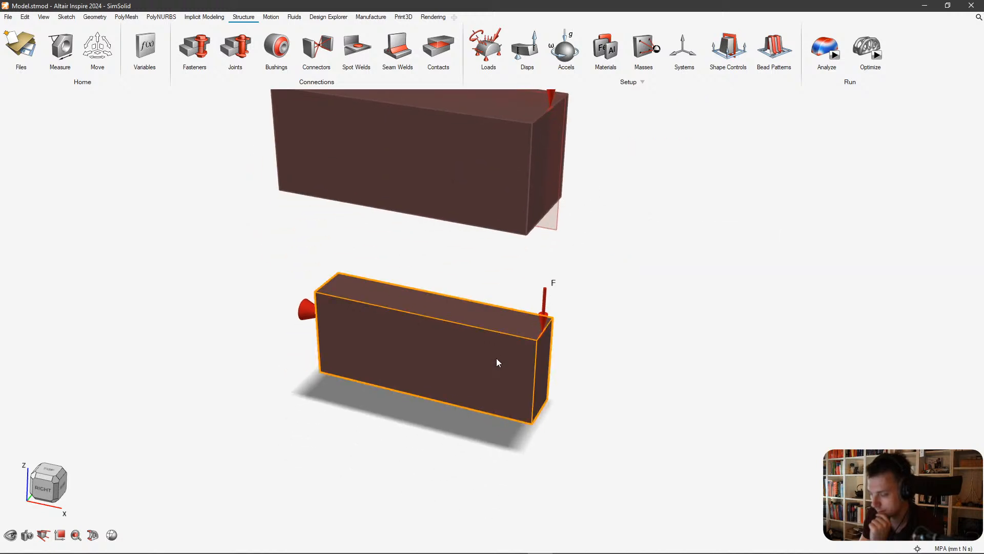
{"action": "left_click", "coordinate": [727, 49]}
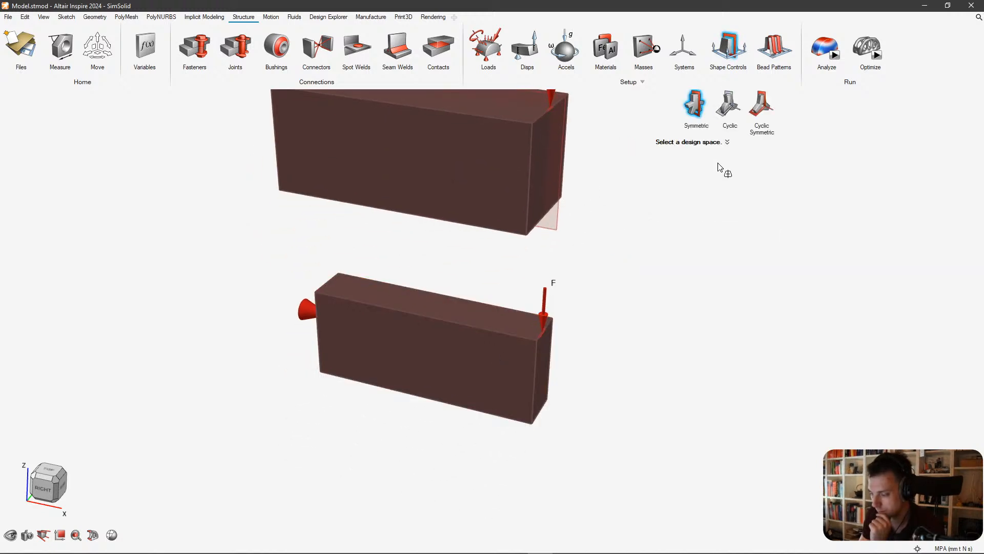
{"action": "left_click", "coordinate": [432, 399]}
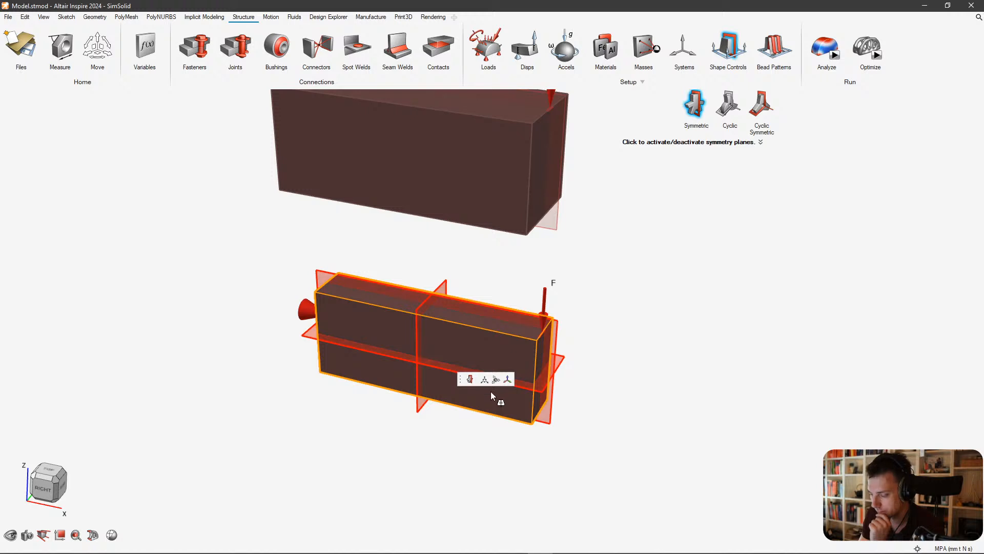
{"action": "scroll", "coordinate": [490, 391], "scroll_direction": "up", "scroll_amount": 2}
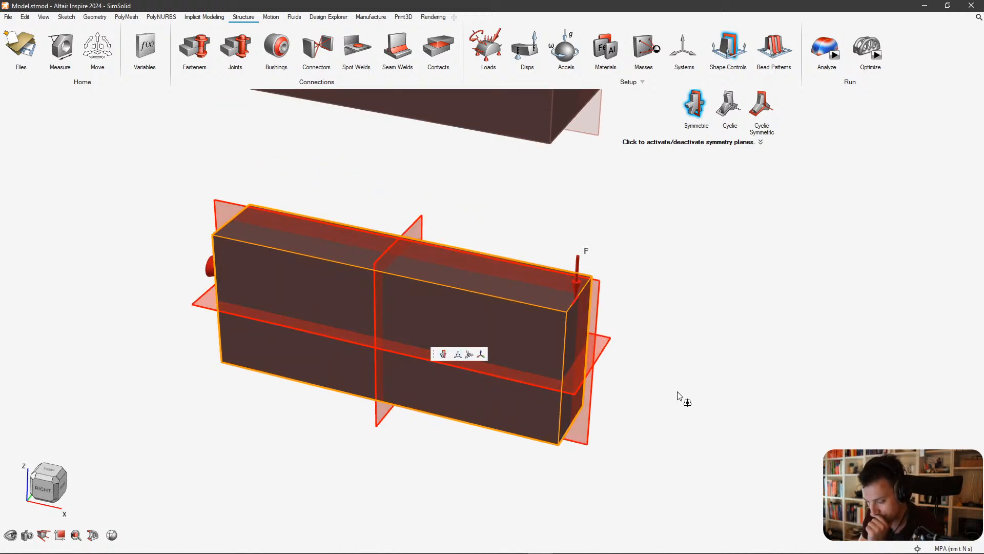
{"action": "left_click", "coordinate": [610, 348]}
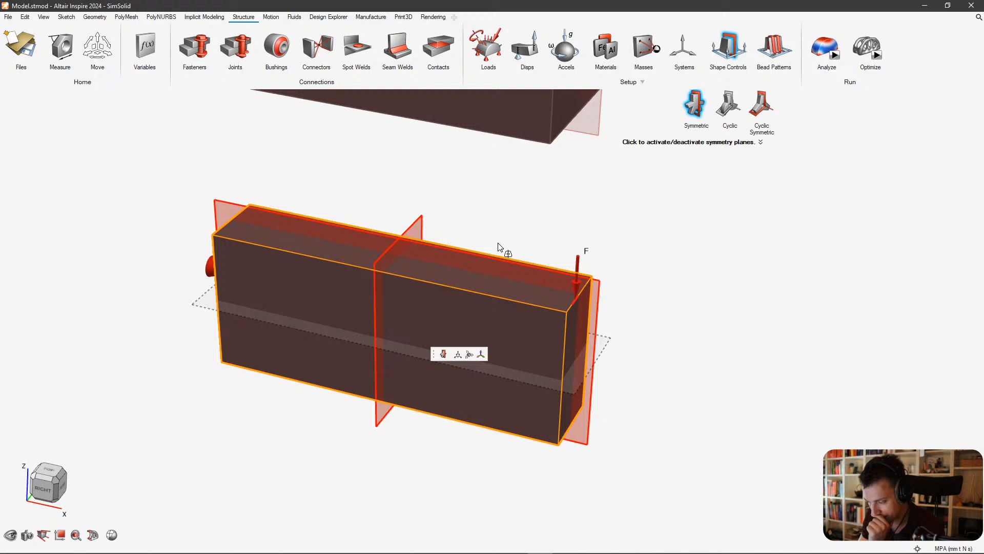
{"action": "left_click", "coordinate": [419, 226]}
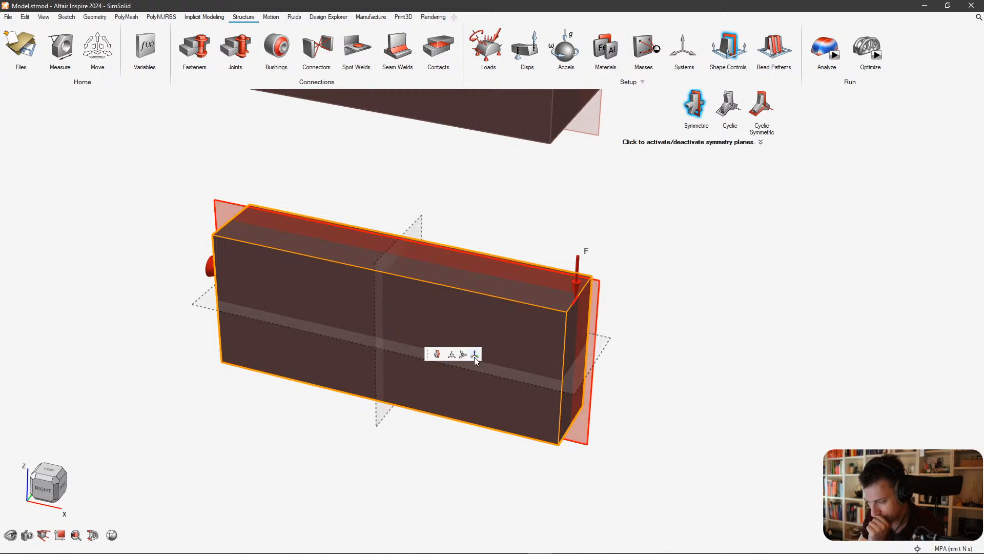
Move the half block's symmetry plane -50 mm along Y onto the block's large side face.
{"action": "left_click", "coordinate": [450, 356]}
{"action": "middle_click_drag", "start_coordinate": [449, 354], "coordinate": [427, 312]}
{"action": "scroll", "coordinate": [433, 296], "scroll_direction": "up", "scroll_amount": 2}
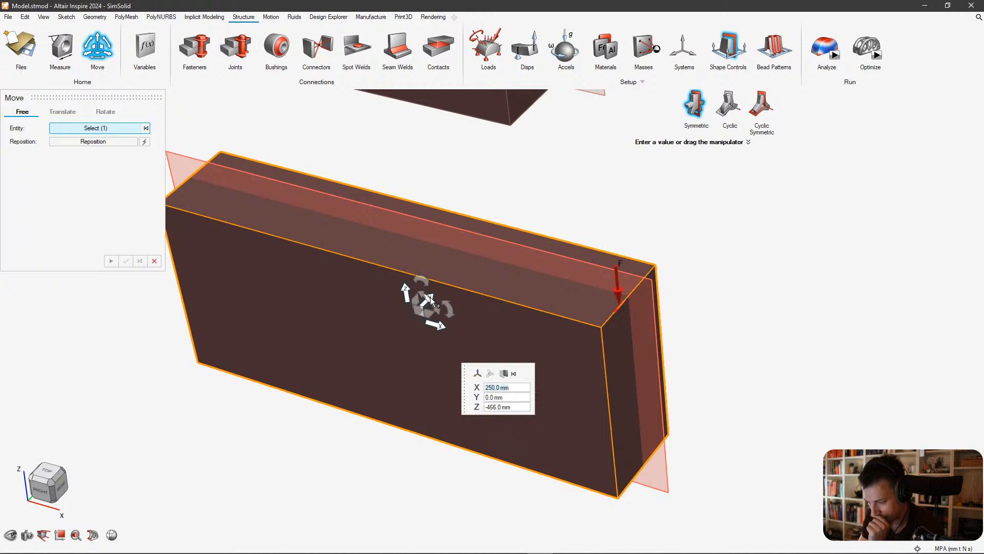
{"action": "left_click_drag", "start_coordinate": [429, 299], "coordinate": [599, 327]}
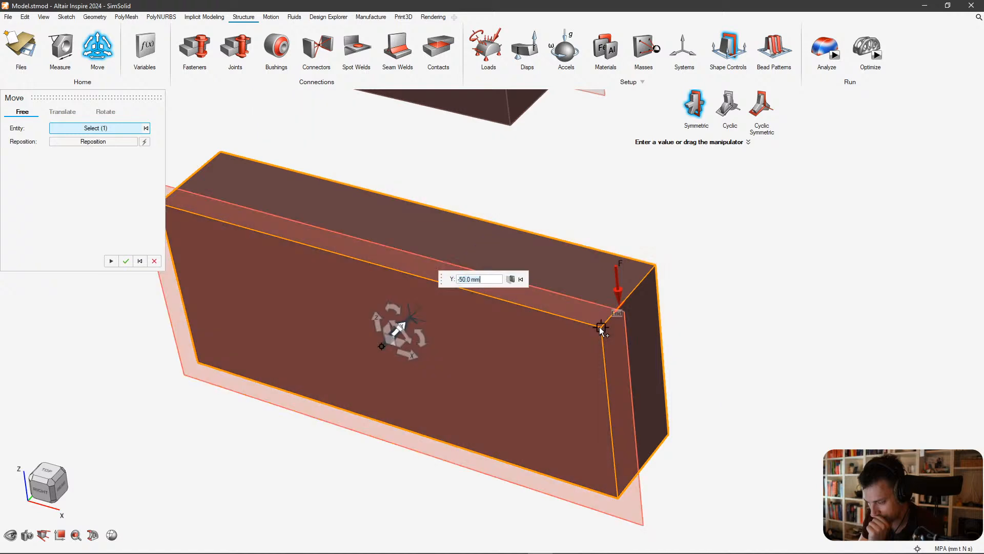
{"action": "right_click_drag", "start_coordinate": [497, 381], "coordinate": [573, 293]}
{"action": "right_click", "coordinate": [762, 200]}
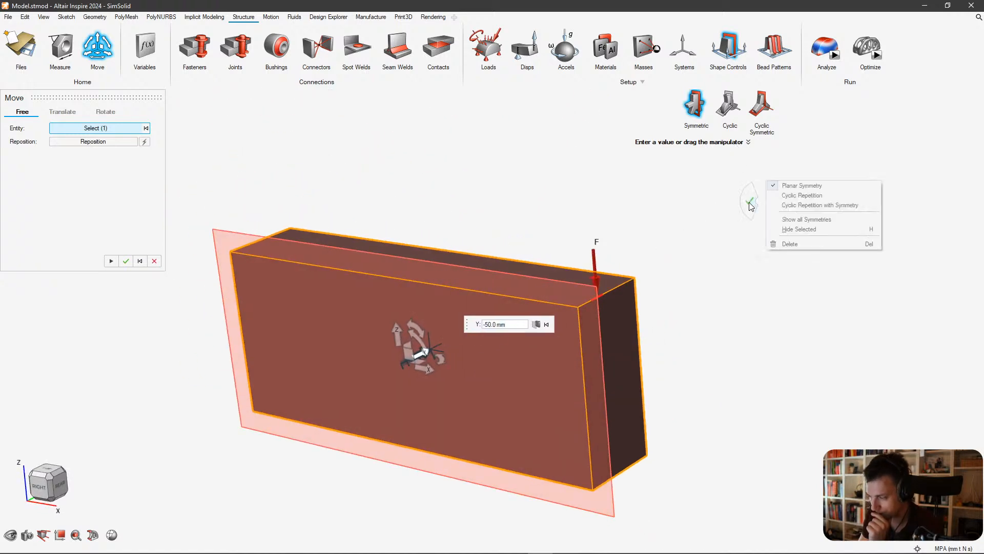
{"action": "right_click_drag", "start_coordinate": [651, 266], "coordinate": [529, 328]}
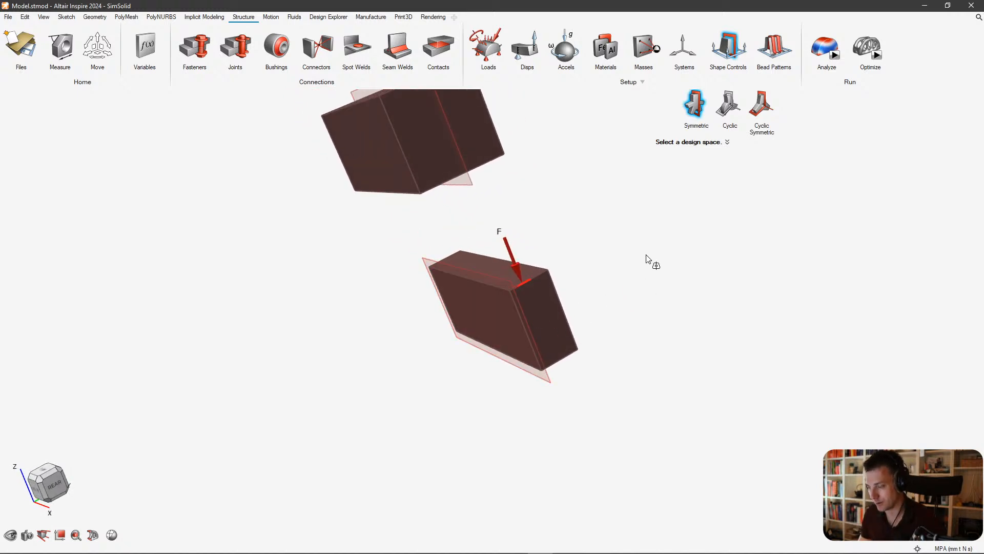
{"action": "key", "text": "Escape"}
Try to move the half block downward, and undo the move.
{"action": "left_click_drag", "start_coordinate": [587, 220], "coordinate": [359, 392]}
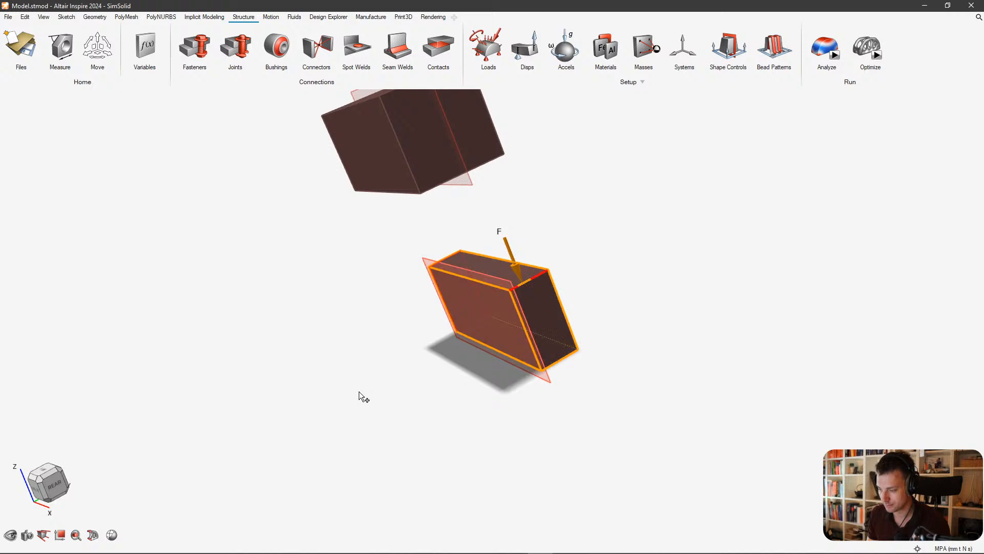
{"action": "left_click", "coordinate": [667, 260]}
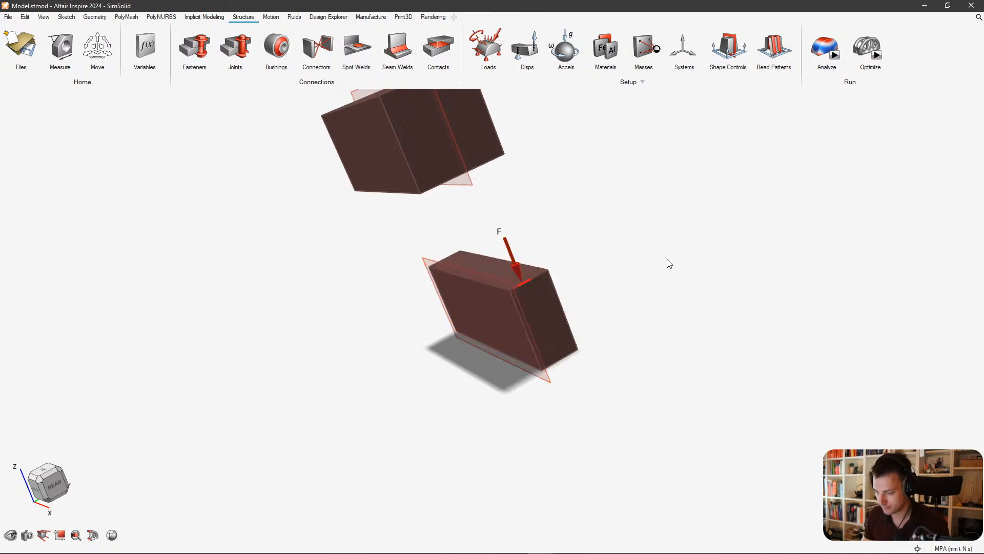
{"action": "left_click", "coordinate": [533, 299]}
{"action": "key", "text": "m"}
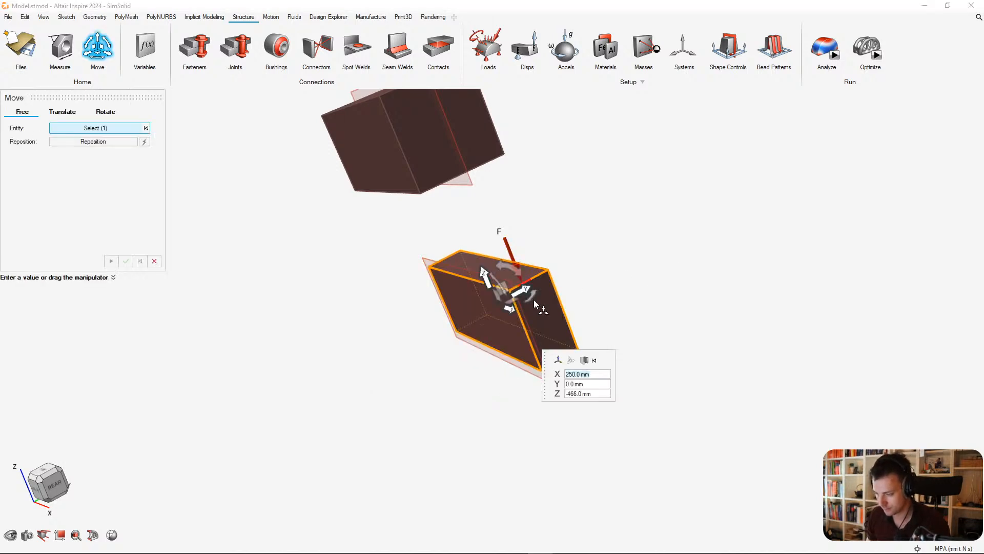
{"action": "left_click_drag", "start_coordinate": [488, 273], "coordinate": [528, 432]}
{"action": "middle_click_drag", "start_coordinate": [700, 324], "coordinate": [814, 316]}
{"action": "key", "text": "ctrl+z"}
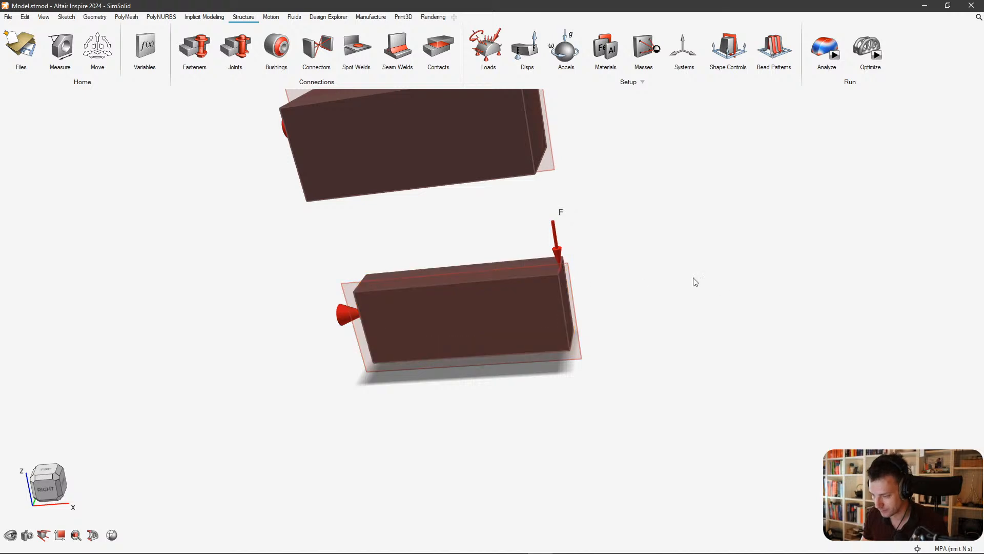
Move the loaded half block along Z so it sits slightly above its coinciding plain copy.
{"action": "right_click_drag", "start_coordinate": [692, 281], "coordinate": [567, 320]}
{"action": "key", "text": "m"}
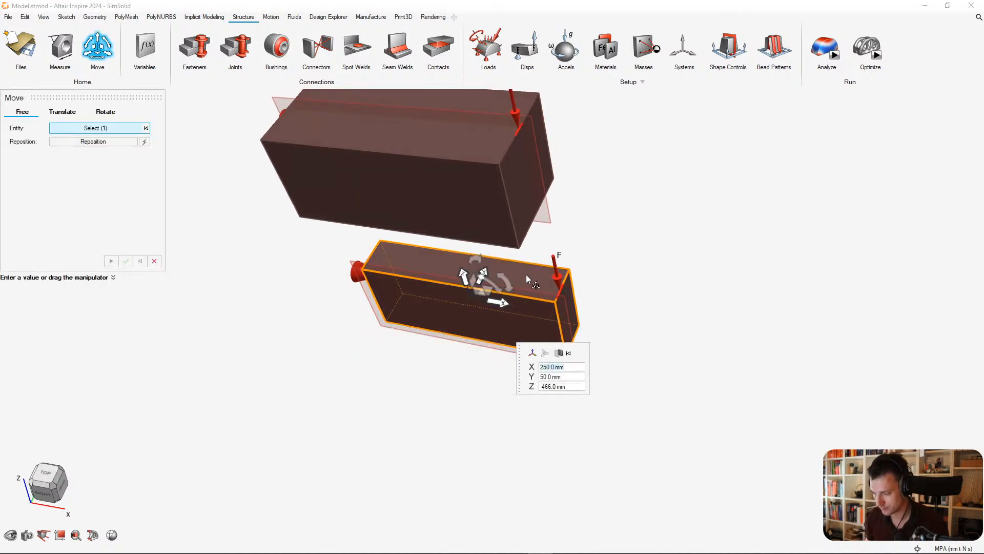
{"action": "left_click_drag", "start_coordinate": [463, 274], "coordinate": [505, 388]}
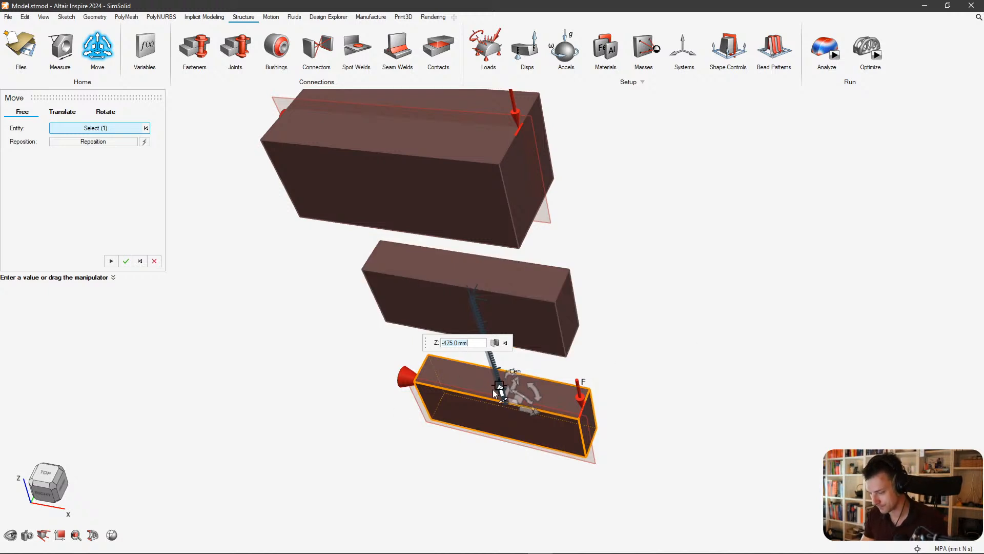
{"action": "left_click_drag", "start_coordinate": [501, 390], "coordinate": [469, 257]}
Try to move both overlapping half blocks together, and undo the move.
{"action": "left_click", "coordinate": [552, 347], "text": "ctrl"}
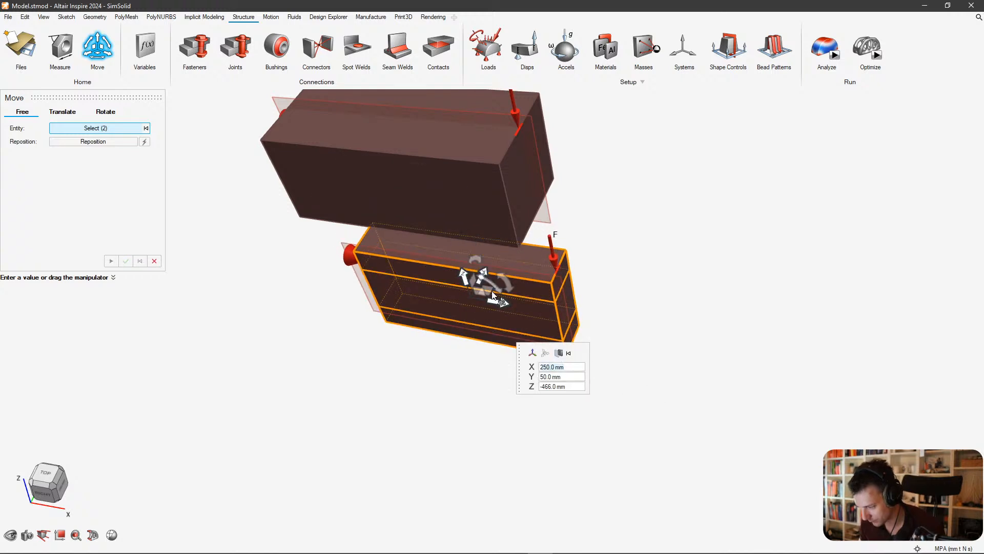
{"action": "left_click_drag", "start_coordinate": [466, 277], "coordinate": [467, 319]}
{"action": "key", "text": "ctrl+z"}
{"action": "left_click", "coordinate": [618, 344]}
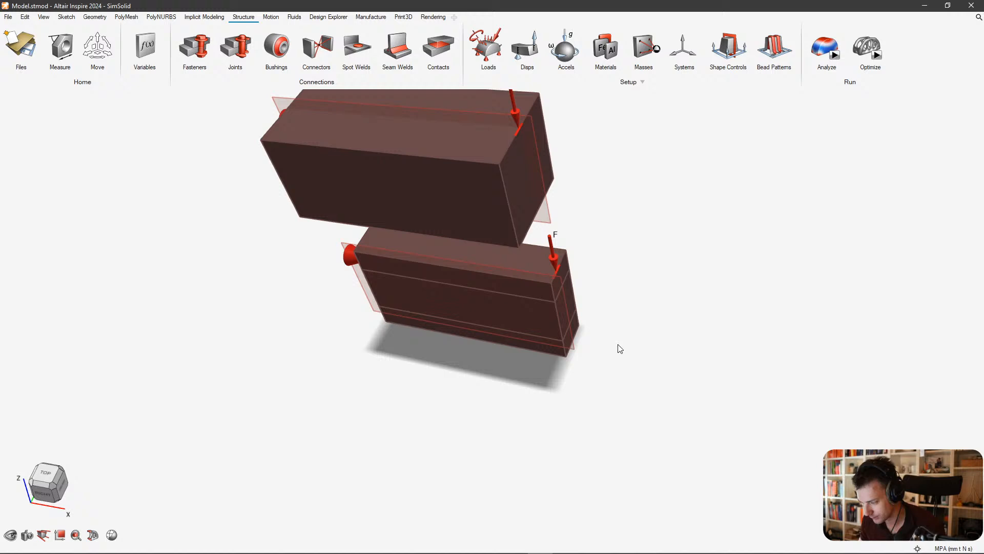
Try to move only the plain half block downward, and cancel the move.
{"action": "left_click", "coordinate": [564, 353]}
{"action": "key", "text": "m"}
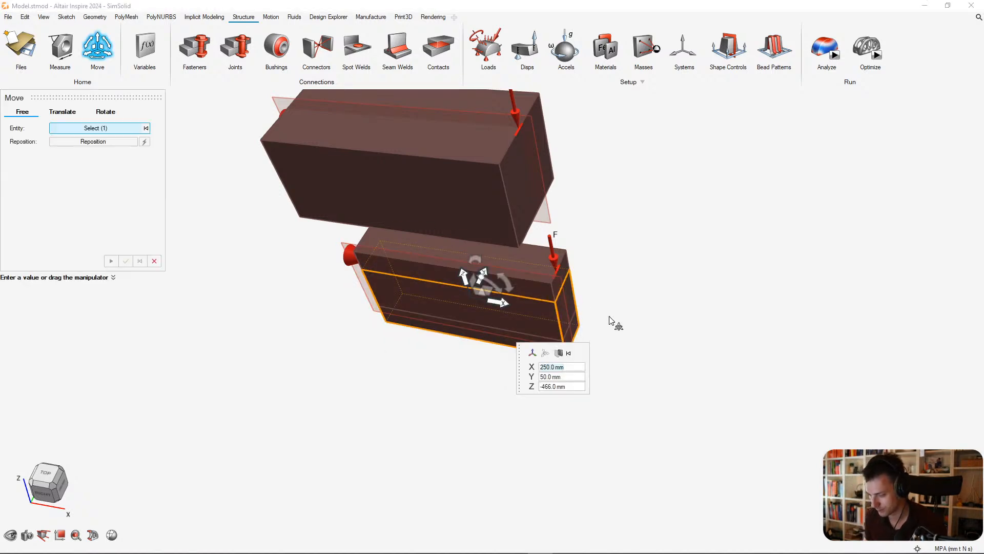
{"action": "scroll", "coordinate": [463, 275], "scroll_direction": "up", "scroll_amount": 1}
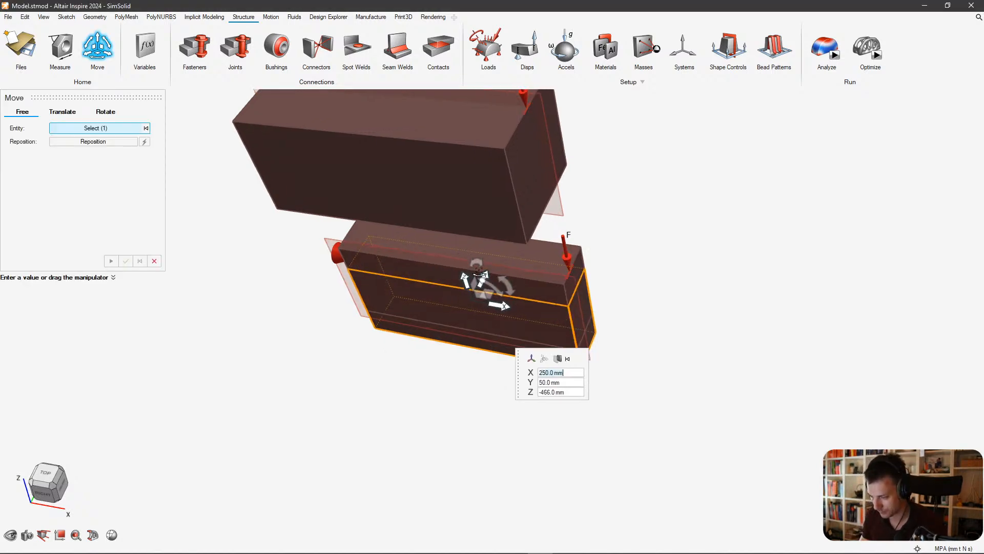
{"action": "middle_click_drag", "start_coordinate": [462, 276], "coordinate": [465, 278]}
{"action": "left_click_drag", "start_coordinate": [458, 287], "coordinate": [459, 412]}
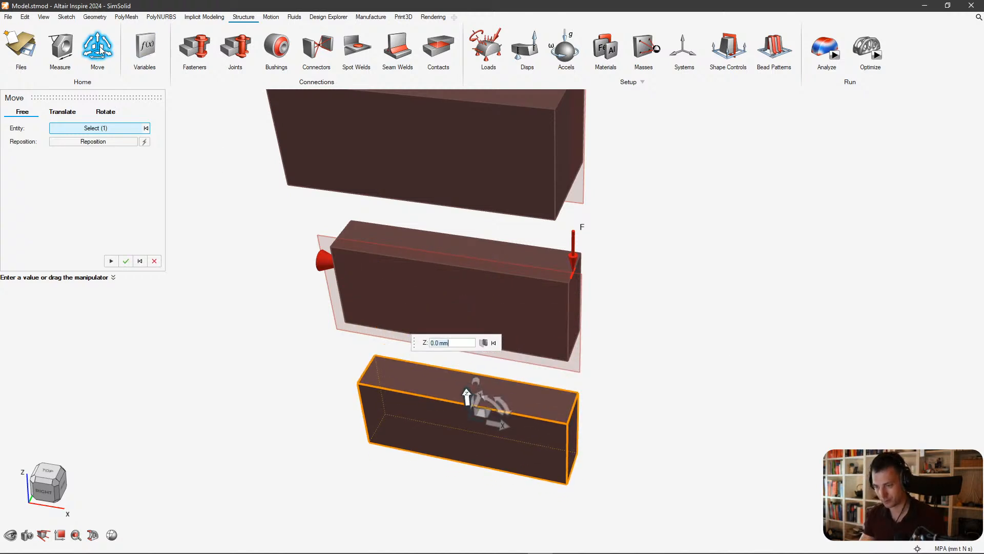
{"action": "left_click", "coordinate": [154, 260]}
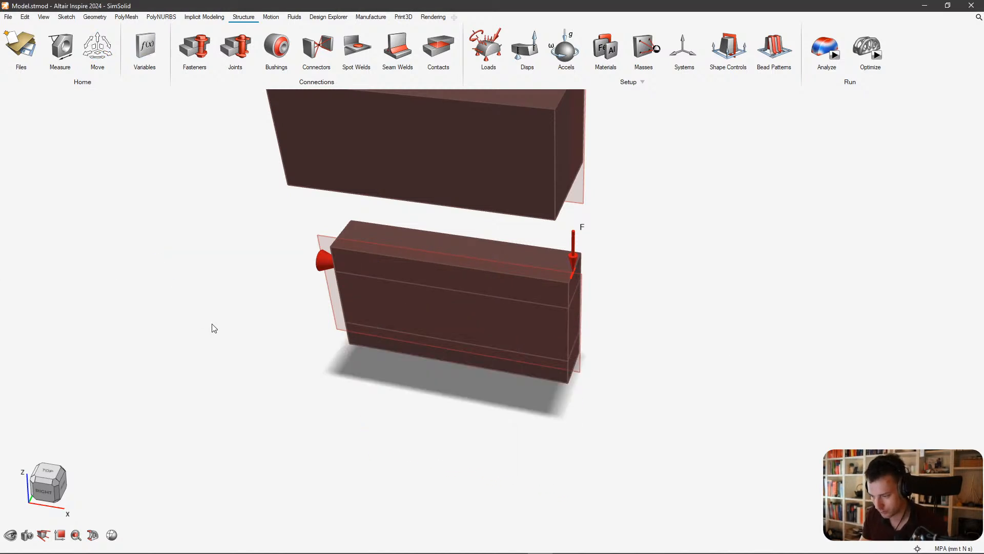
Move the plain half block -378 mm along Z, clear below the loaded half block.
{"action": "left_click", "coordinate": [104, 46]}
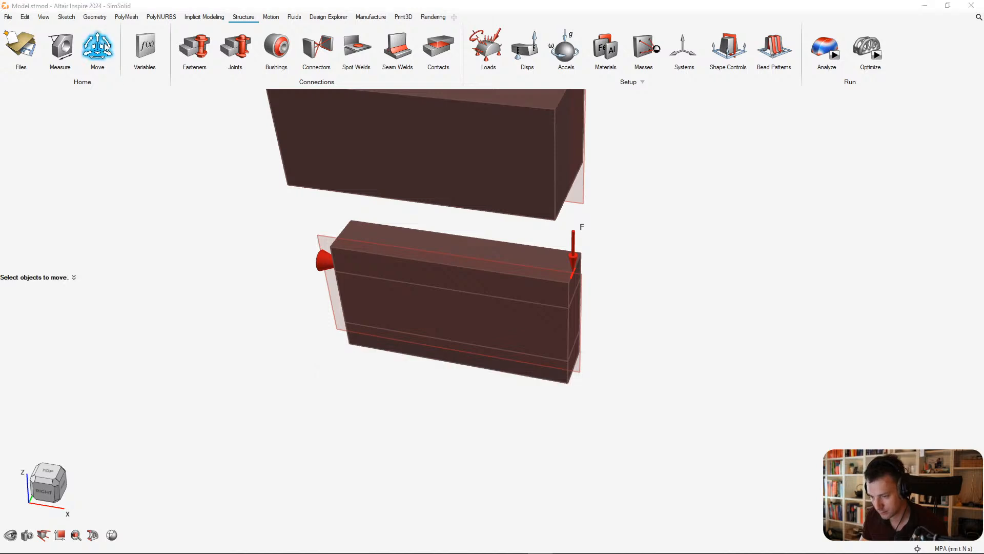
{"action": "left_click", "coordinate": [485, 362]}
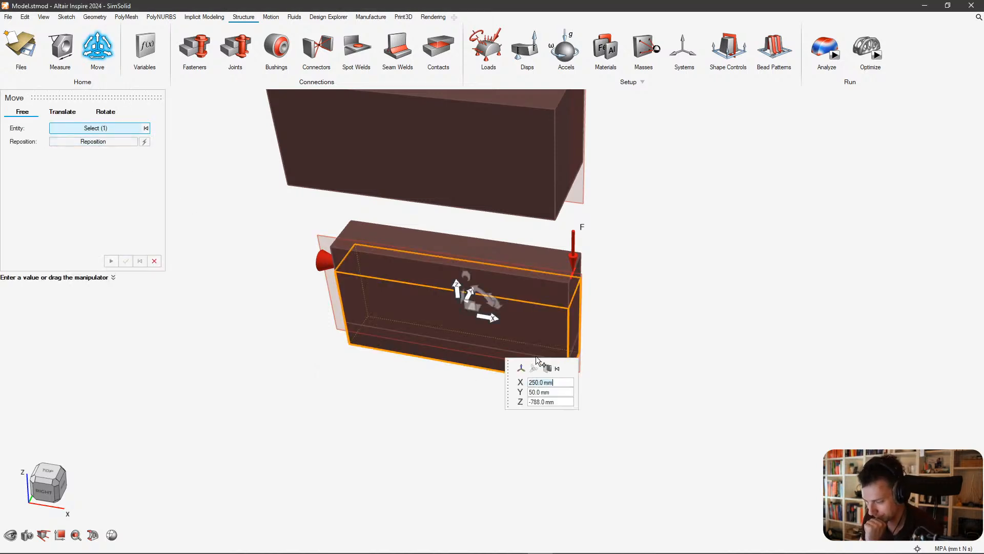
{"action": "left_click_drag", "start_coordinate": [454, 288], "coordinate": [464, 422]}
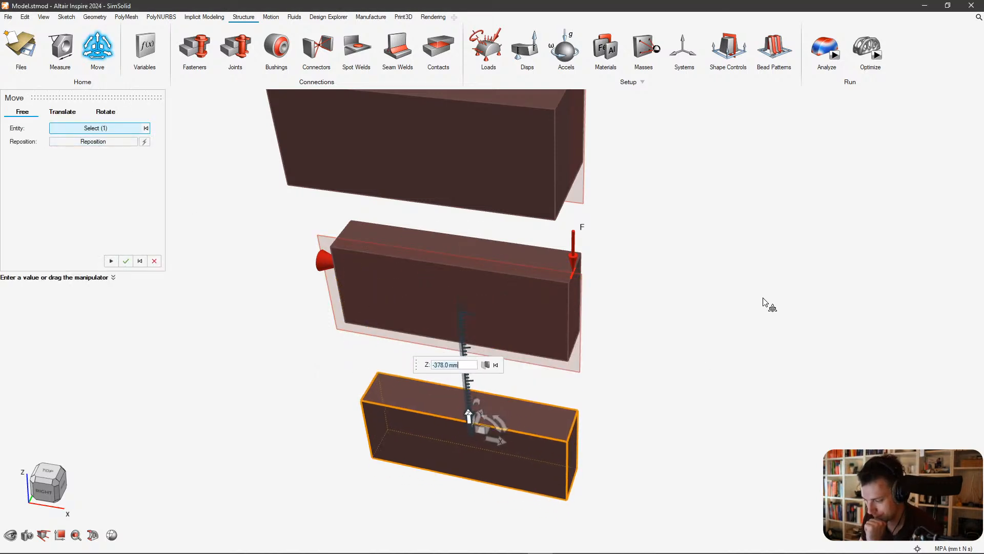
{"action": "right_click", "coordinate": [741, 300]}
{"action": "right_click_drag", "start_coordinate": [595, 410], "coordinate": [503, 336]}
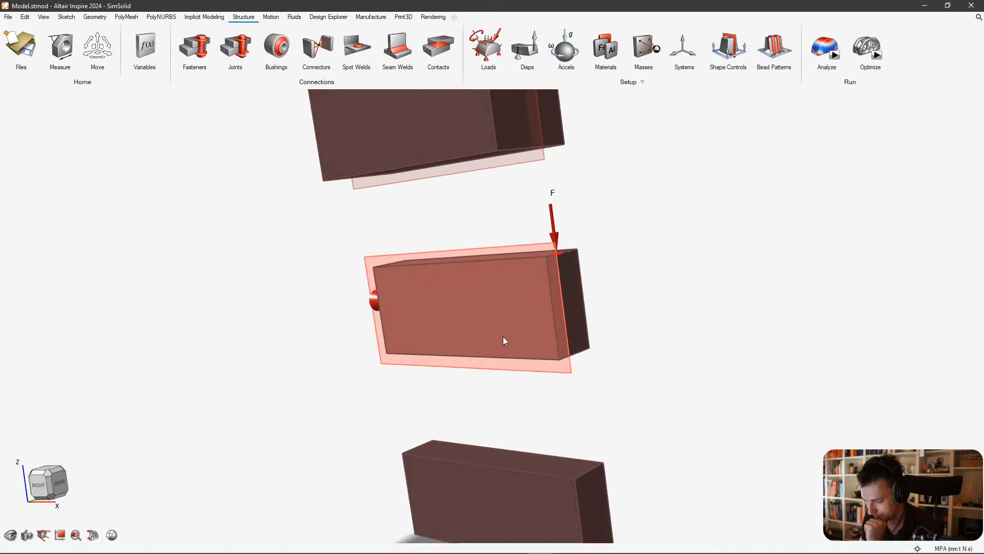
{"action": "left_click", "coordinate": [574, 303]}
{"action": "key", "text": "m"}
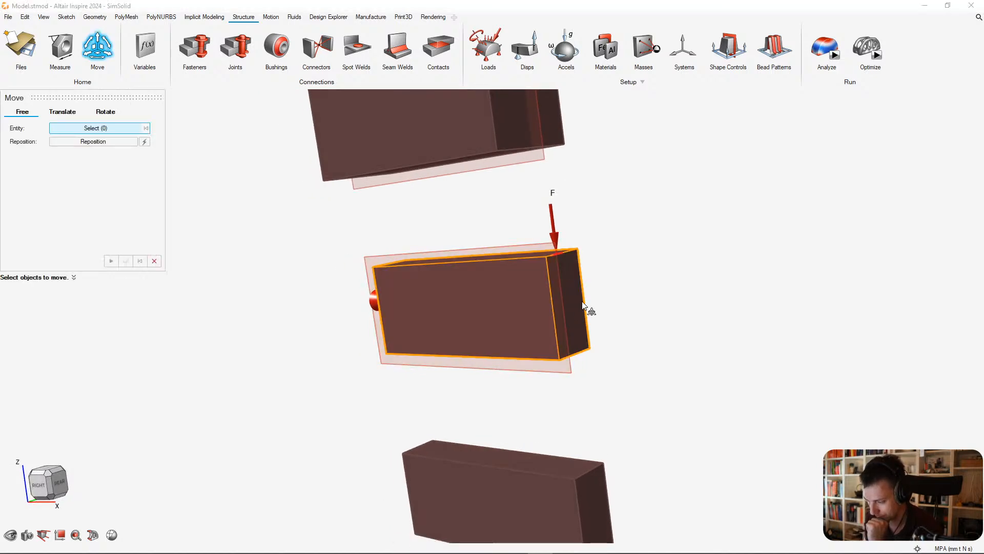
{"action": "mouse_move", "coordinate": [469, 271]}
{"action": "left_mouse_down"}
{"action": "mouse_move", "coordinate": [470, 330]}
{"action": "mouse_move", "coordinate": [472, 282]}
{"action": "left_mouse_up"}
{"action": "key", "text": "Escape"}
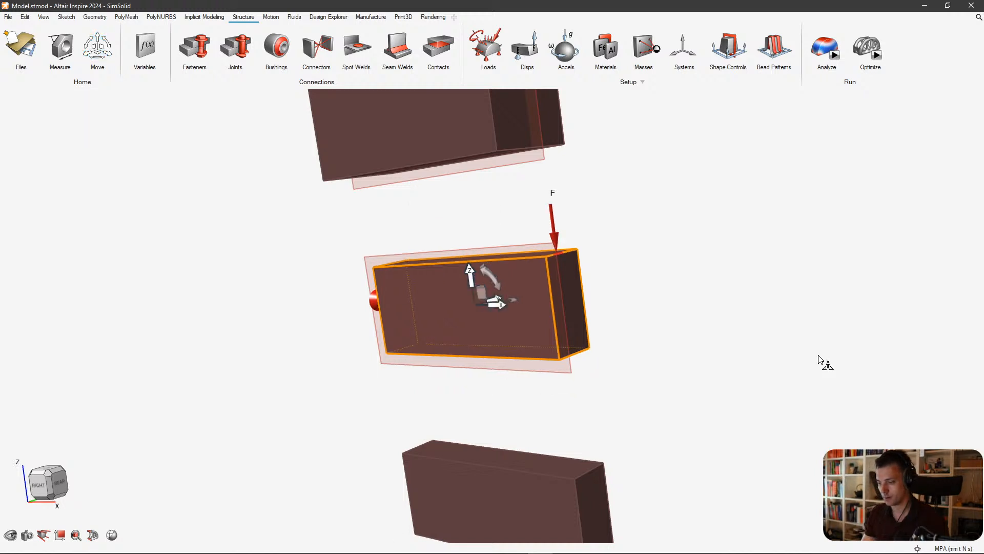
Apply a fixed support to the small end face of the lowest half block, matching the supported end above.
{"action": "right_click_drag", "start_coordinate": [820, 363], "coordinate": [515, 320]}
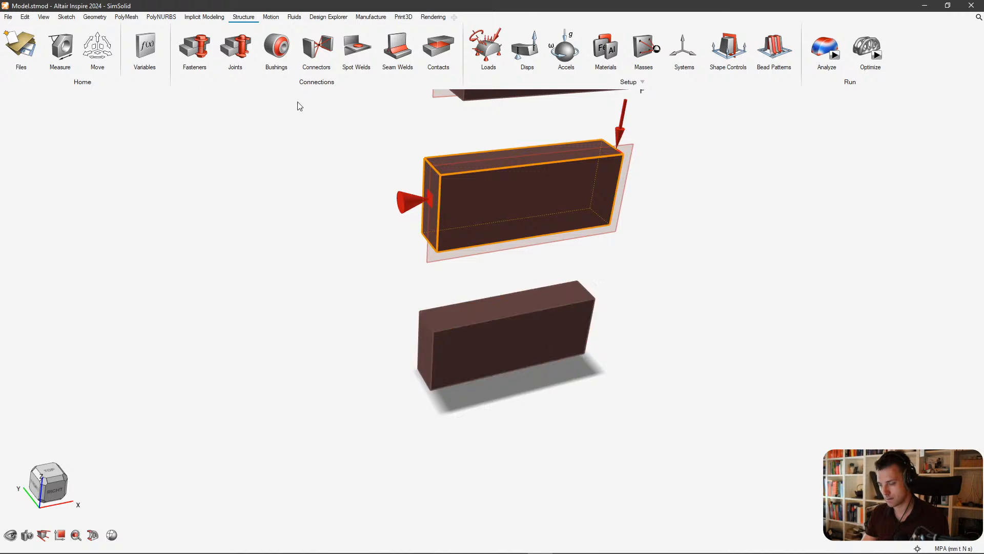
{"action": "left_click", "coordinate": [95, 17]}
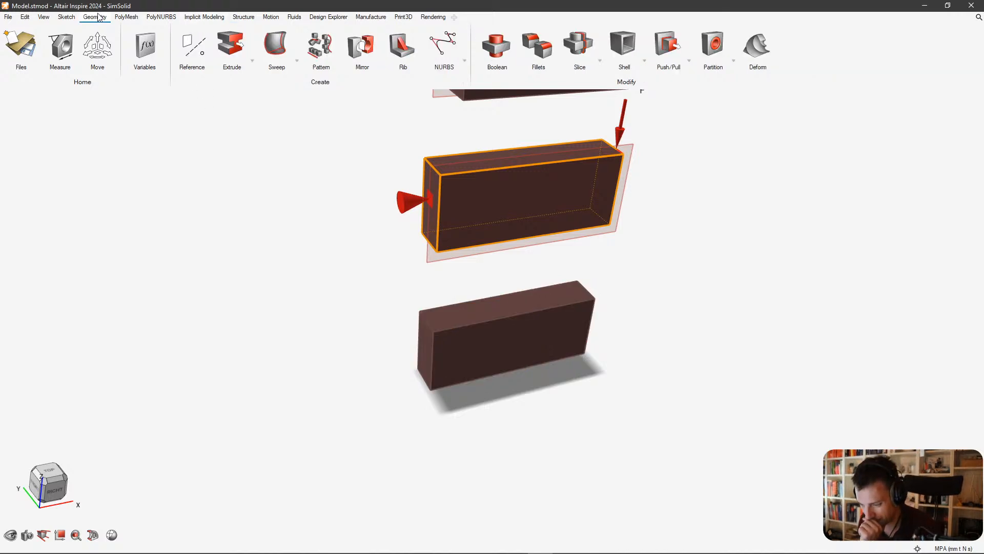
{"action": "left_click", "coordinate": [249, 18]}
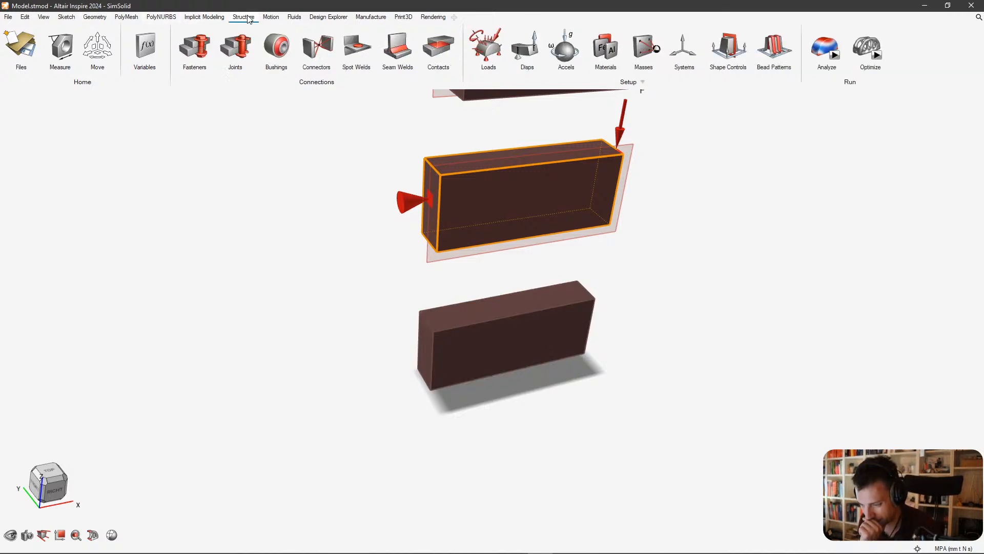
{"action": "left_click", "coordinate": [488, 49]}
{"action": "scroll", "coordinate": [423, 351], "scroll_direction": "up", "scroll_amount": 2}
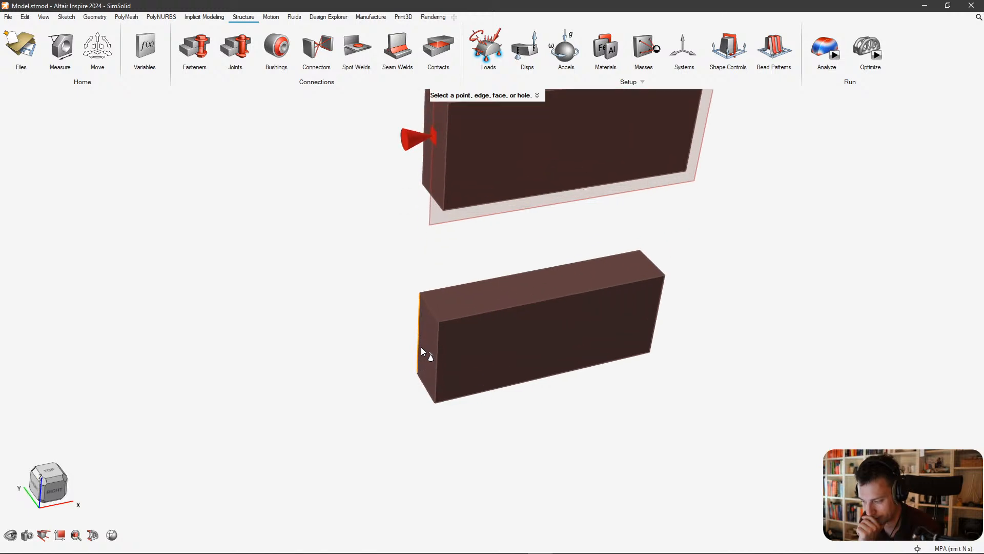
{"action": "left_click", "coordinate": [428, 342]}
{"action": "scroll", "coordinate": [430, 342], "scroll_direction": "up", "scroll_amount": 2}
{"action": "right_click_drag", "start_coordinate": [441, 343], "coordinate": [295, 430]}
{"action": "scroll", "coordinate": [346, 340], "scroll_direction": "down", "scroll_amount": 2}
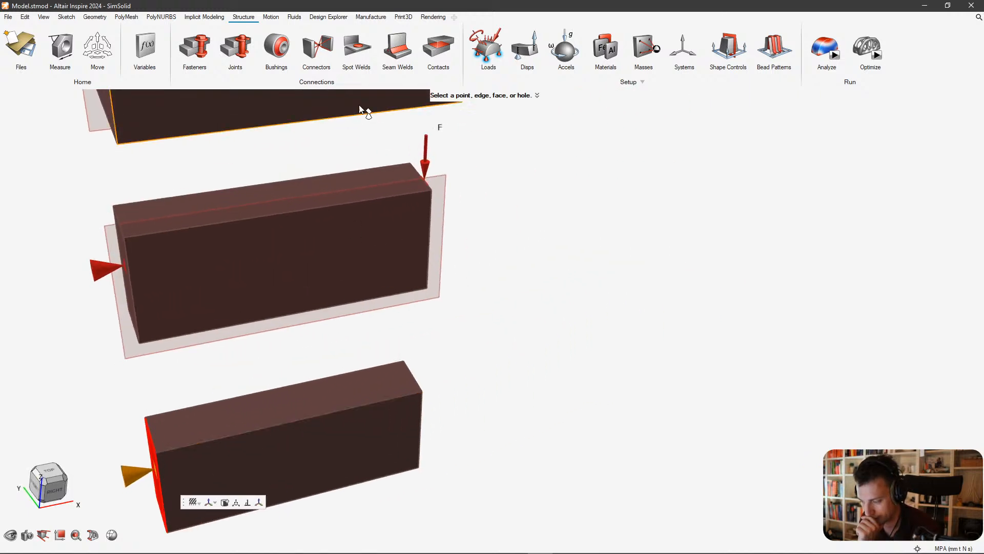
Apply a 500 N downward force along Z to the short top edge at the free end of the lowest half block.
{"action": "left_click", "coordinate": [496, 37]}
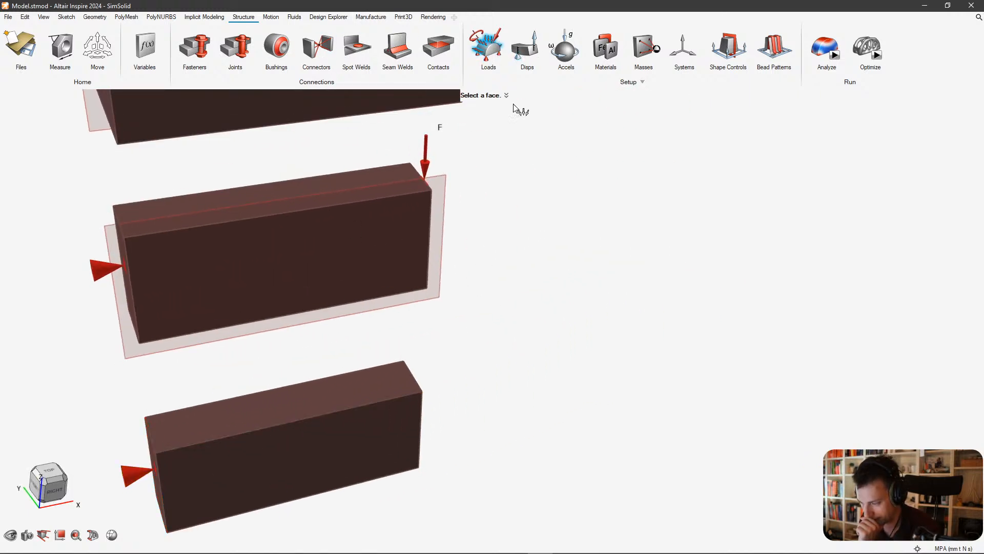
{"action": "left_click", "coordinate": [418, 381]}
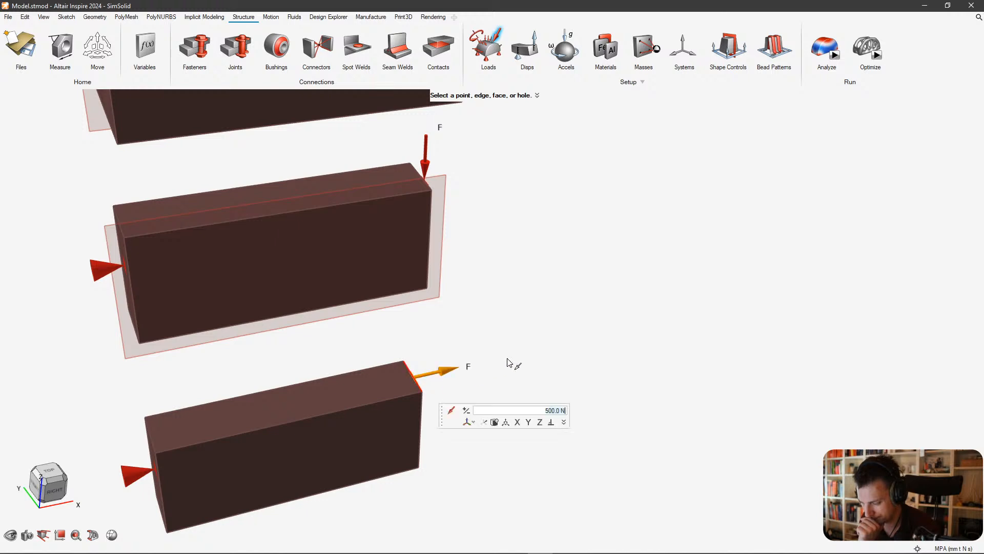
{"action": "left_click", "coordinate": [539, 422]}
{"action": "left_click", "coordinate": [671, 275]}
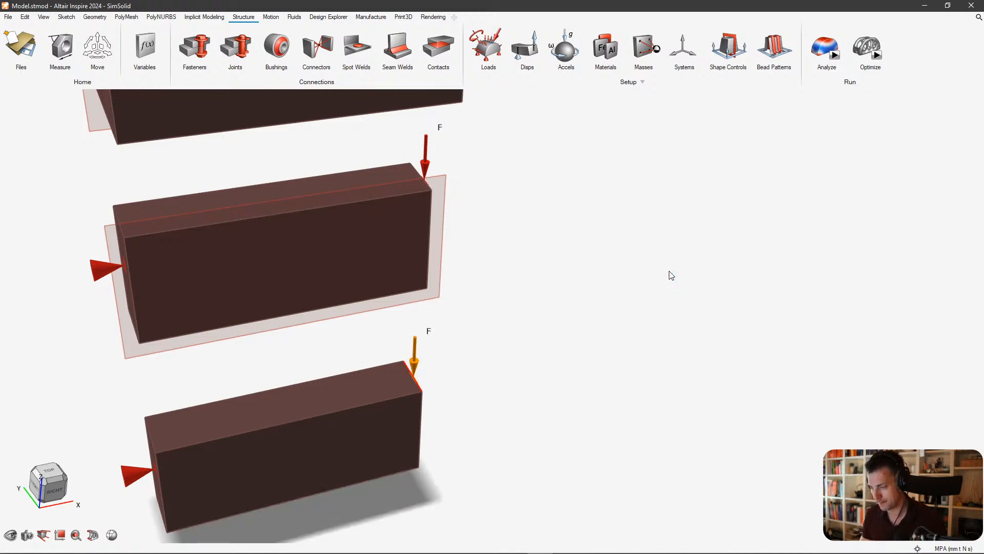
Add a support to the large side face of the lowest half block.
{"action": "scroll", "coordinate": [497, 331], "scroll_direction": "down", "scroll_amount": 3}
{"action": "right_click_drag", "start_coordinate": [453, 365], "coordinate": [496, 321]}
{"action": "middle_click_drag", "start_coordinate": [492, 316], "coordinate": [573, 275]}
{"action": "middle_click_drag", "start_coordinate": [333, 389], "coordinate": [346, 413]}
{"action": "right_click_drag", "start_coordinate": [346, 413], "coordinate": [389, 365]}
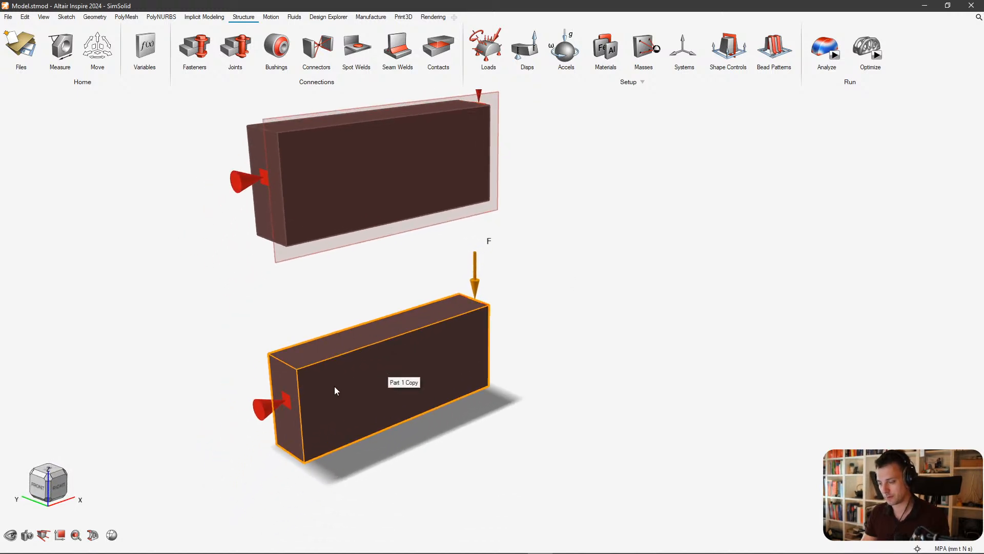
{"action": "left_click", "coordinate": [483, 64]}
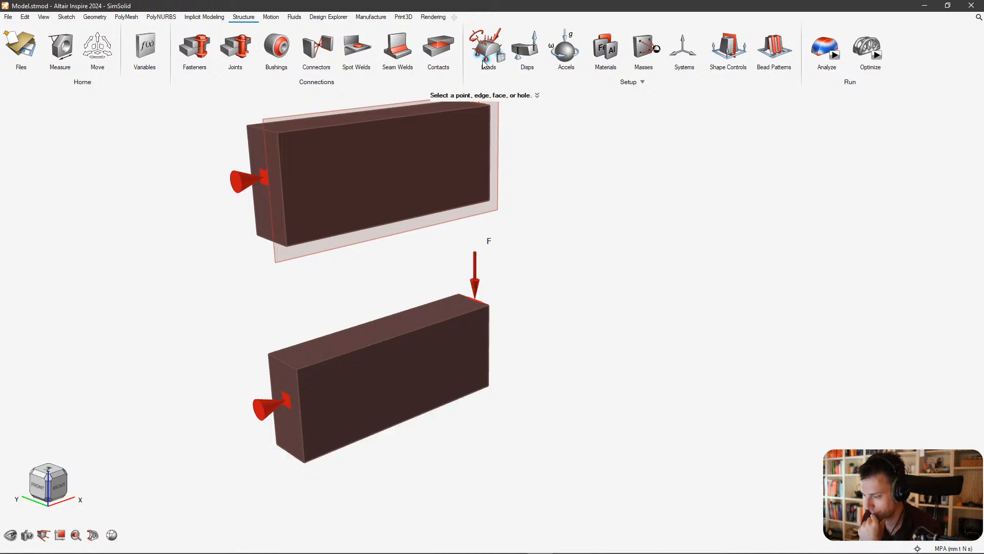
{"action": "left_click", "coordinate": [427, 377]}
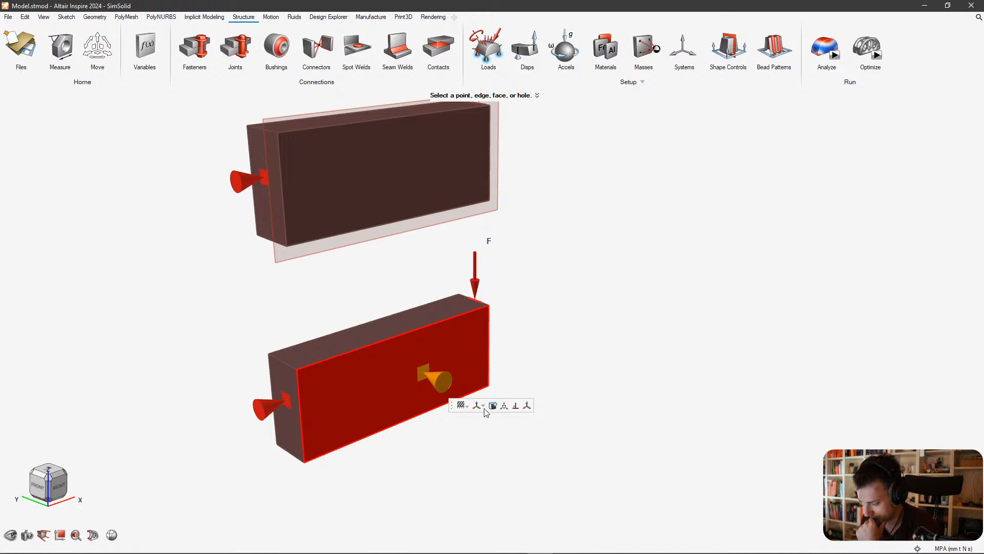
Try repositioning the side-face support and aligning it to the global axes, and restore its orientation normal to the face.
{"action": "left_click", "coordinate": [505, 406]}
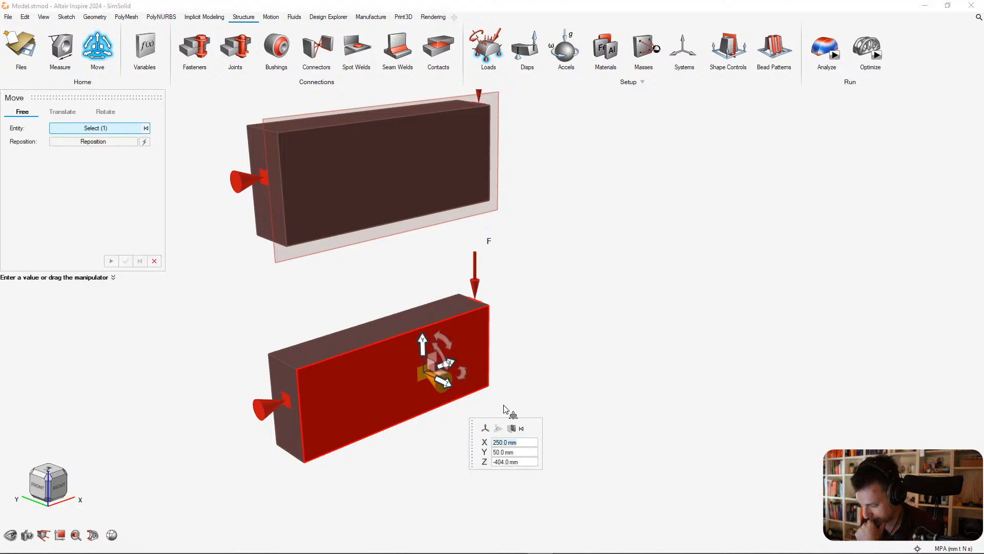
{"action": "key", "text": "Escape"}
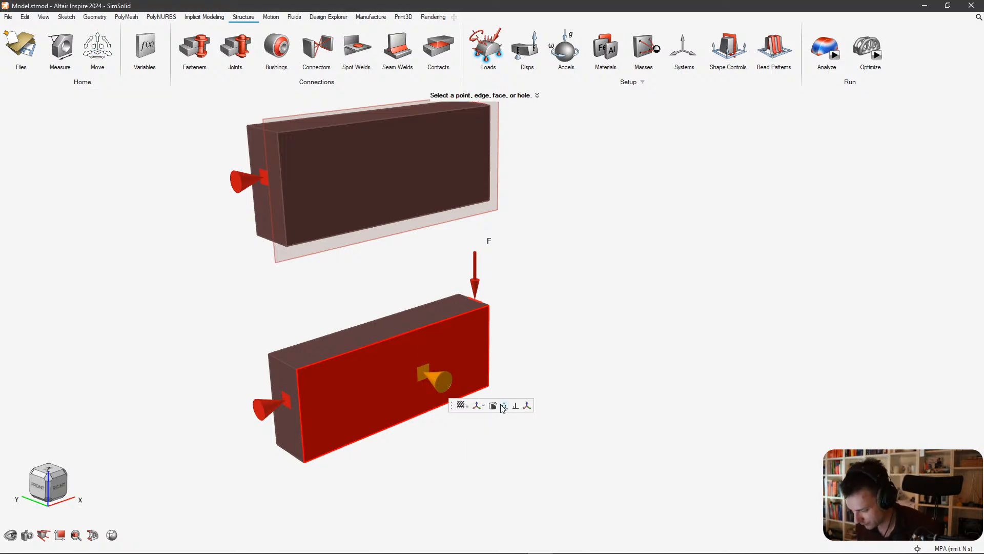
{"action": "left_click", "coordinate": [467, 406]}
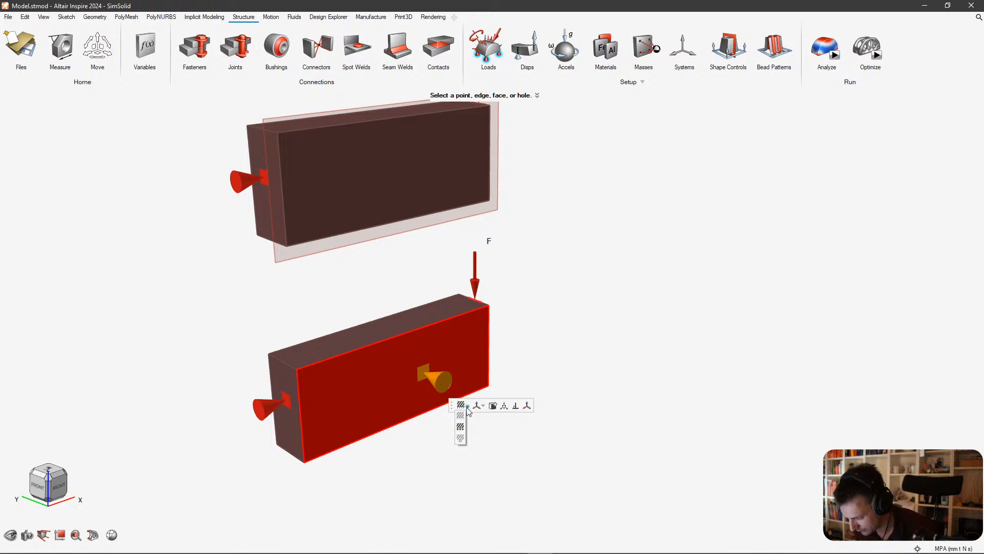
{"action": "left_click", "coordinate": [527, 406]}
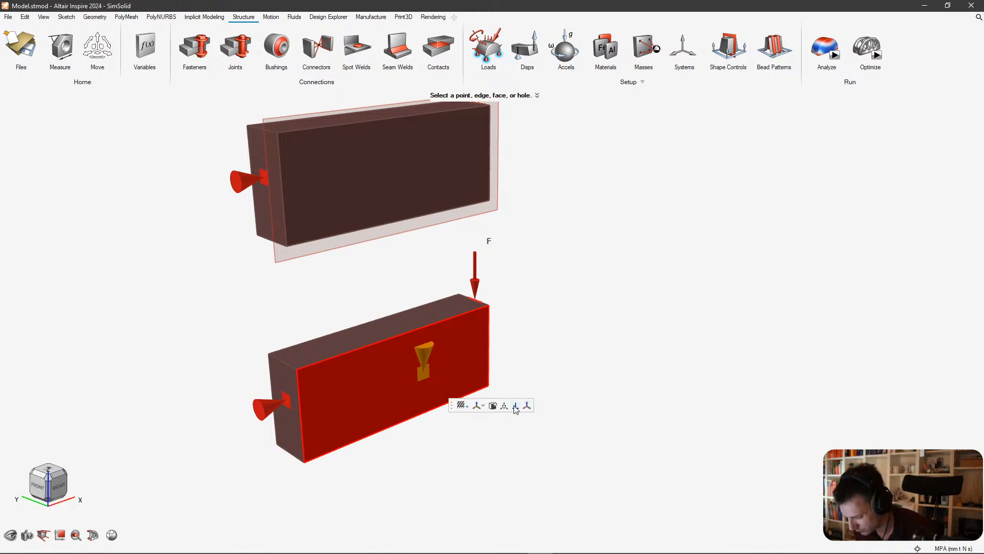
{"action": "left_click", "coordinate": [516, 406]}
{"action": "key", "text": "Escape"}
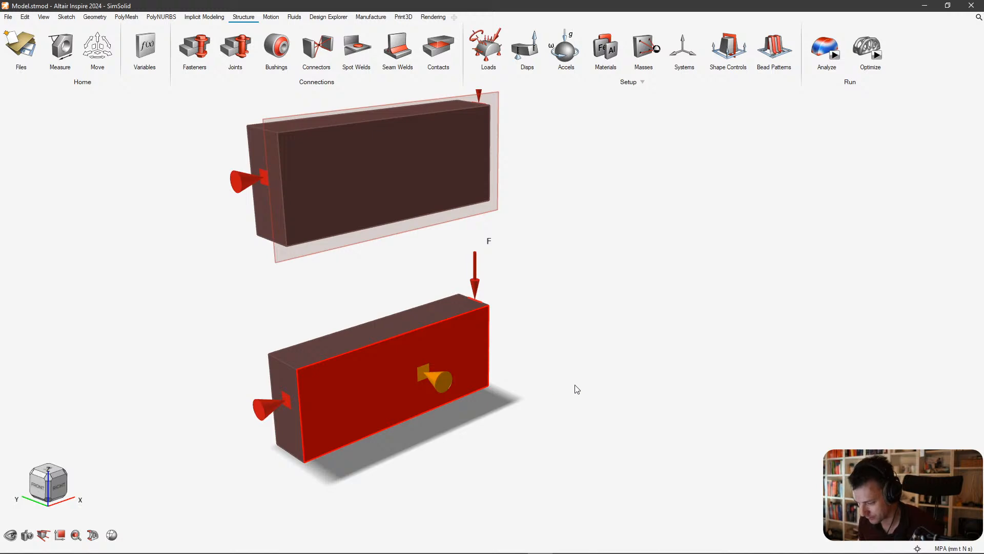
{"action": "right_click", "coordinate": [577, 389]}
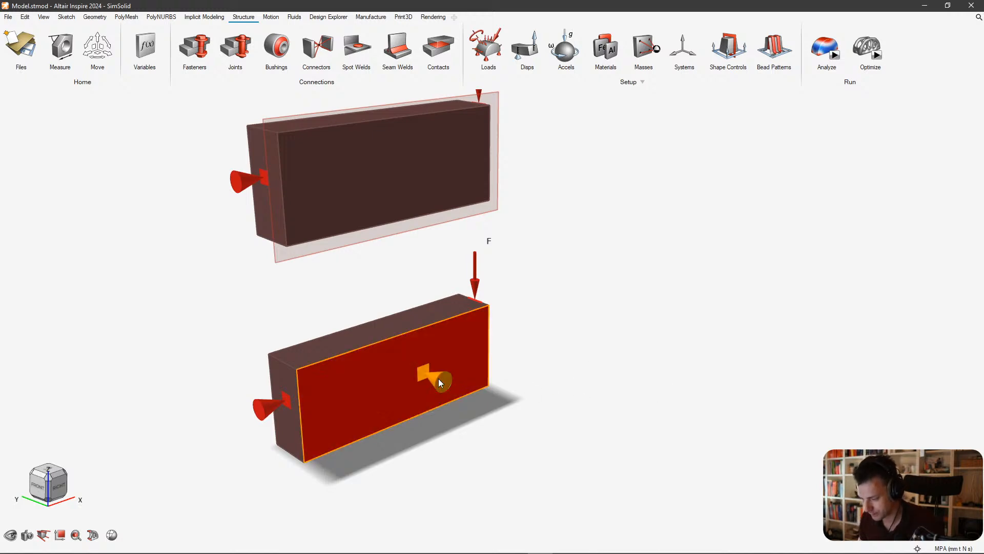
Show the Python Window below the model.
{"action": "left_click", "coordinate": [46, 17]}
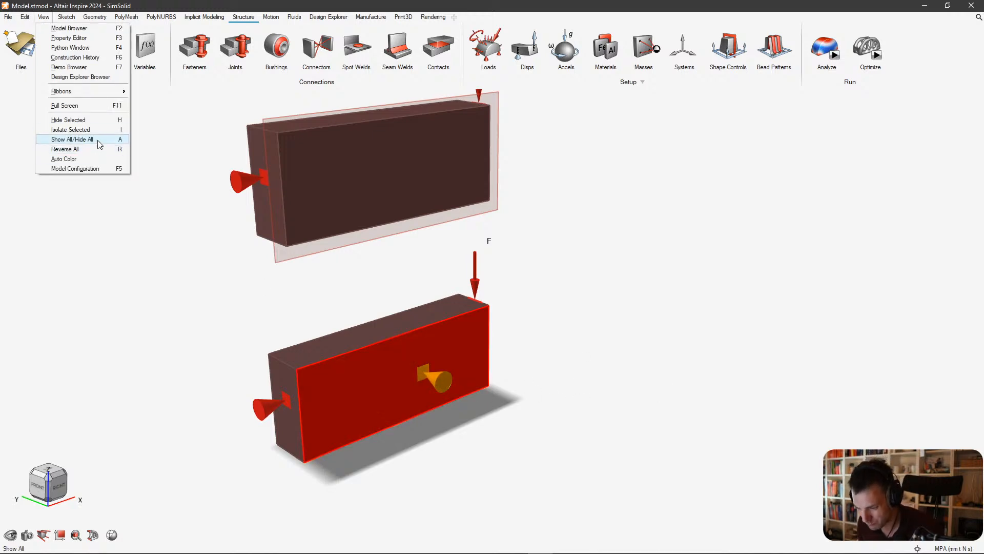
{"action": "left_click", "coordinate": [88, 48]}
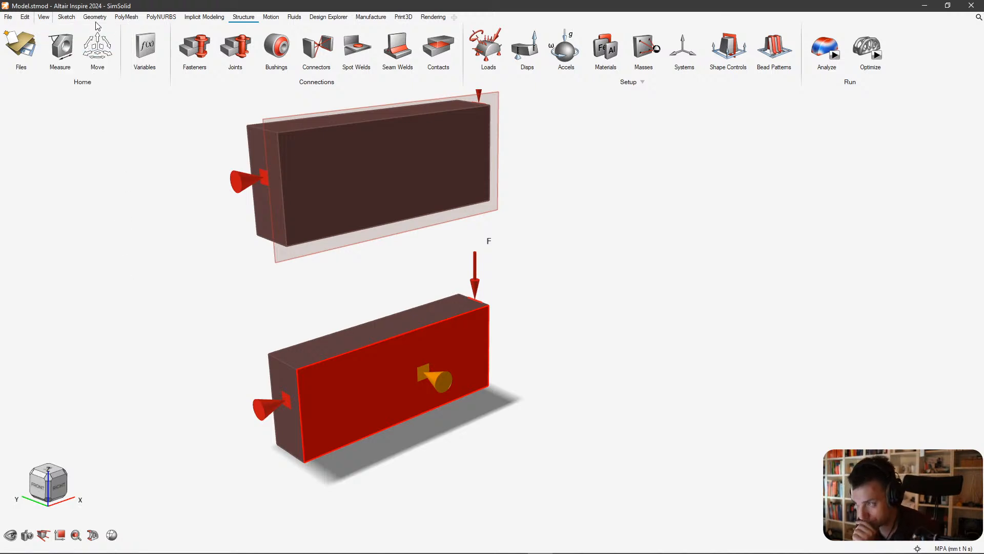
{"action": "left_click", "coordinate": [46, 18]}
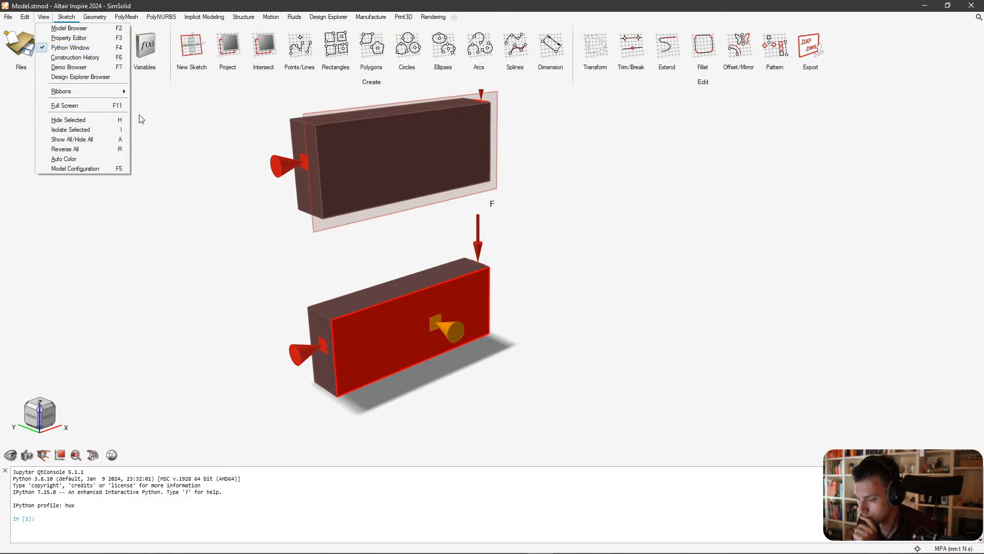
{"action": "left_click", "coordinate": [198, 240]}
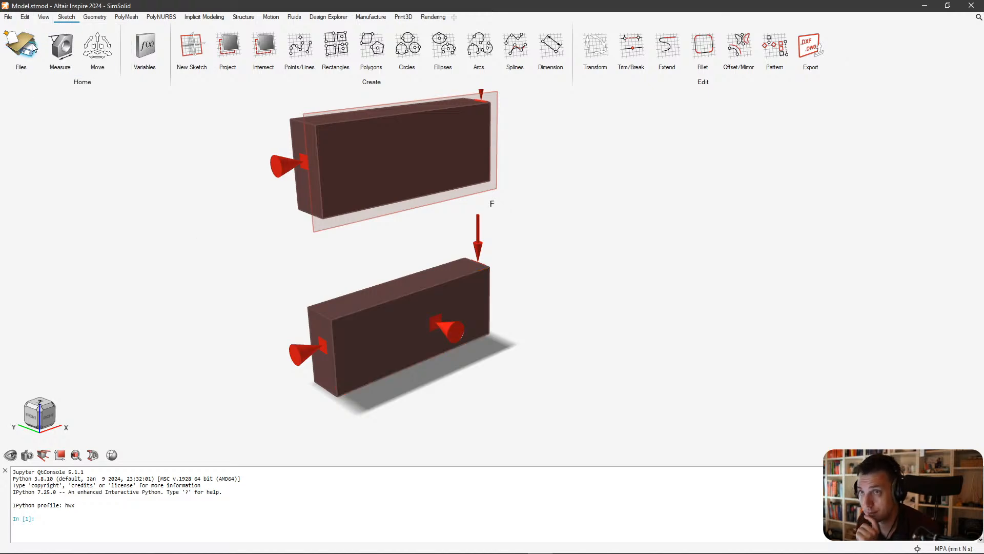
Save the model as Model.stmod in a new desktop folder named InsprieTest.
{"action": "left_click", "coordinate": [25, 49]}
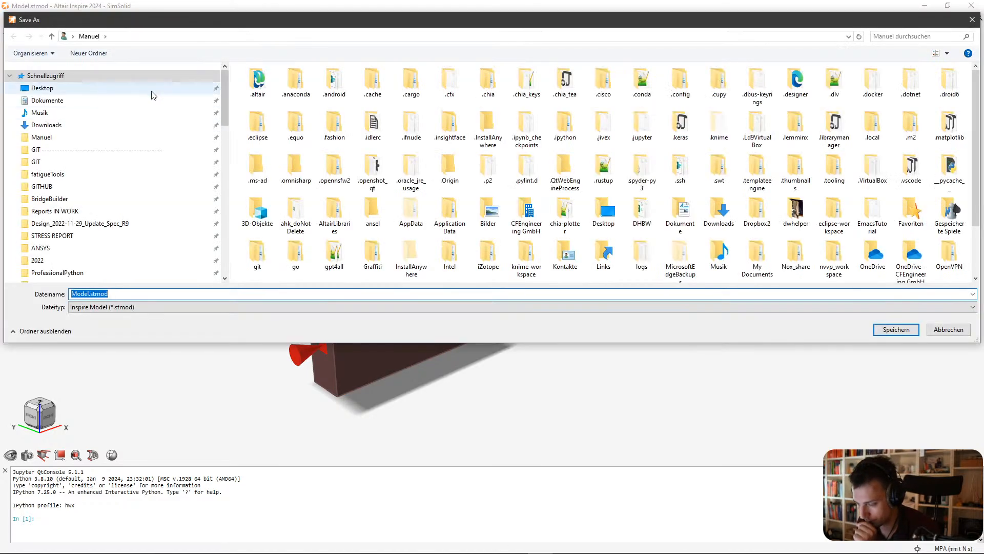
{"action": "left_click", "coordinate": [99, 90]}
{"action": "right_click", "coordinate": [527, 199]}
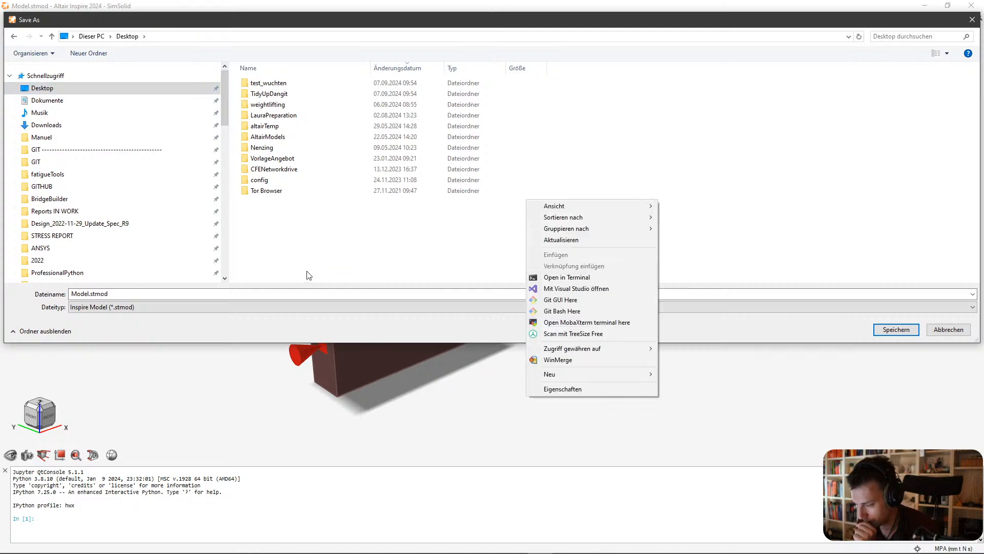
{"action": "mouse_move", "coordinate": [640, 374]}
{"action": "left_click", "coordinate": [674, 374]}
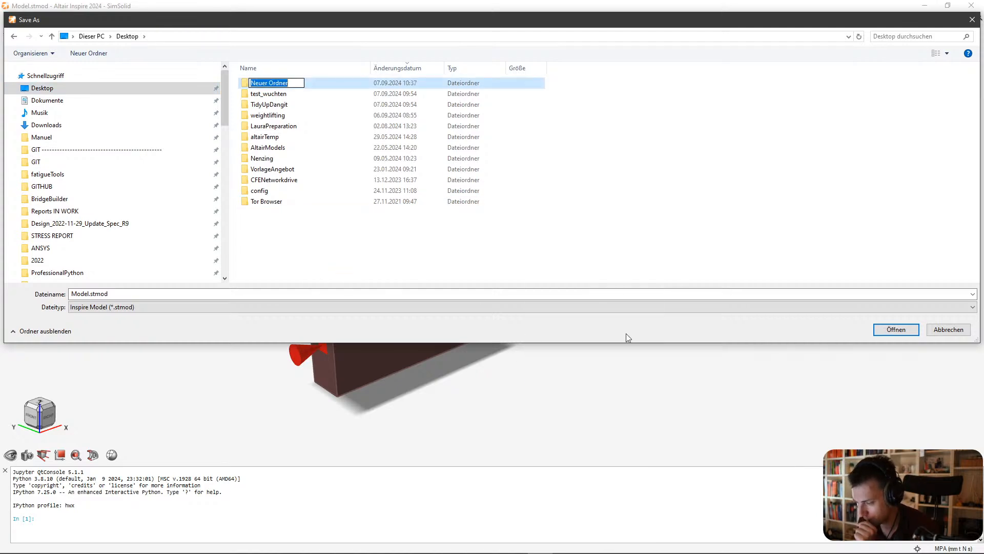
{"action": "type", "text": "Ni"}
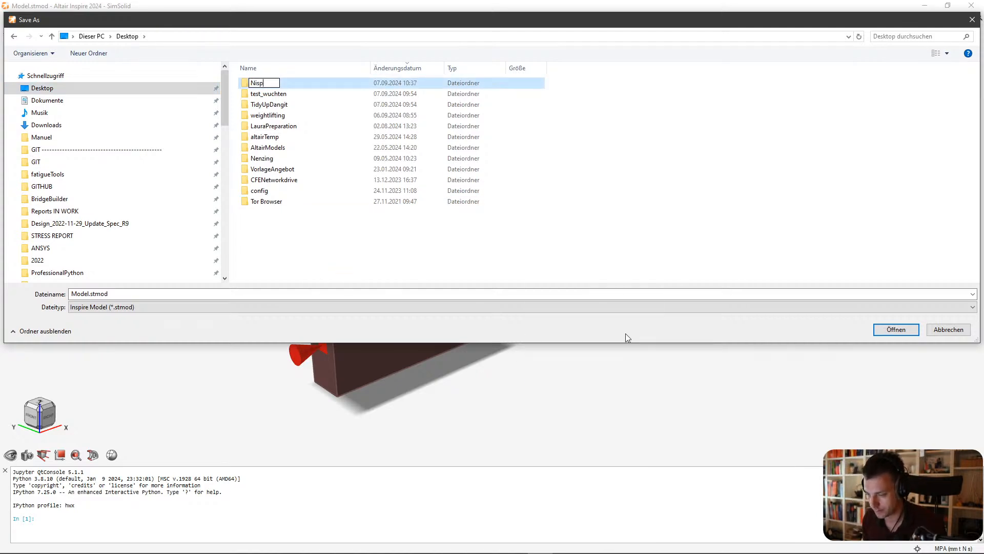
{"action": "type", "text": "sprieT"}
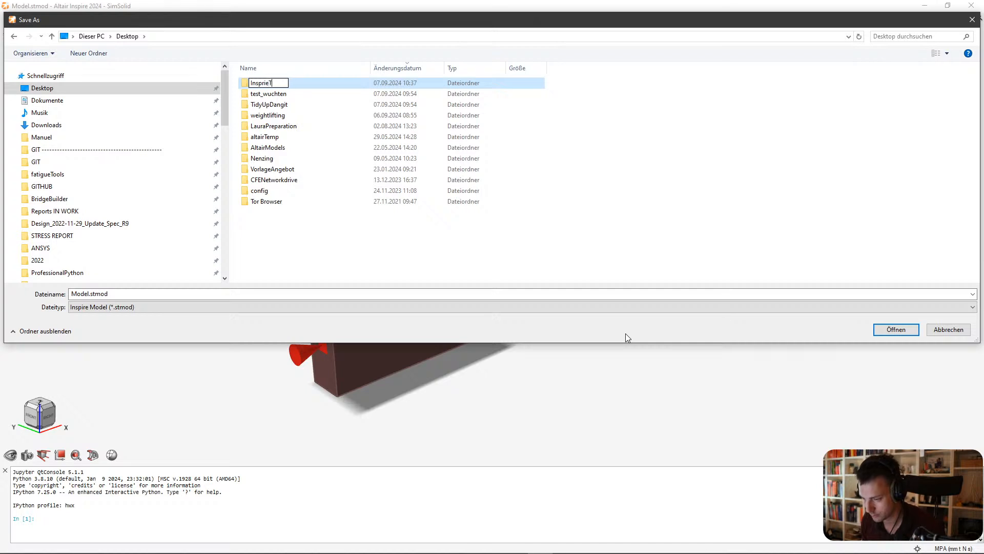
{"action": "type", "text": "est"}
{"action": "key", "text": "Return"}
{"action": "key", "text": "Return"}
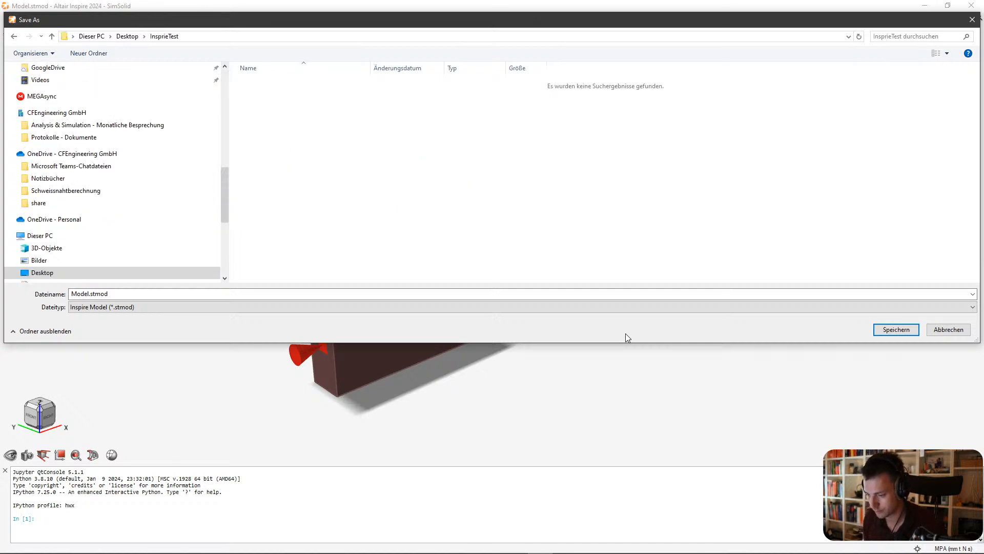
{"action": "left_click", "coordinate": [901, 328]}
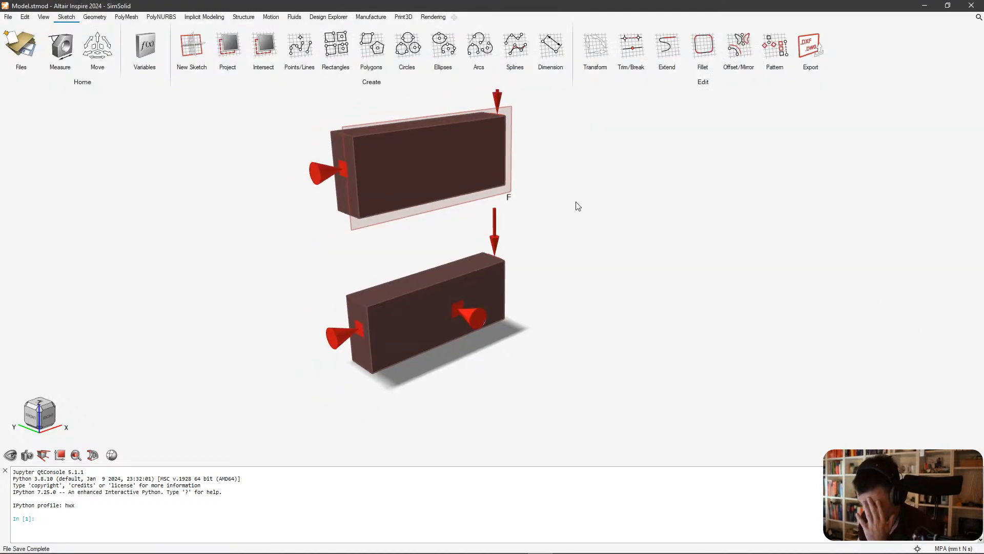
Show the Property Editor.
{"action": "scroll", "coordinate": [537, 223], "scroll_direction": "down", "scroll_amount": 1}
{"action": "right_click_drag", "start_coordinate": [453, 204], "coordinate": [503, 188]}
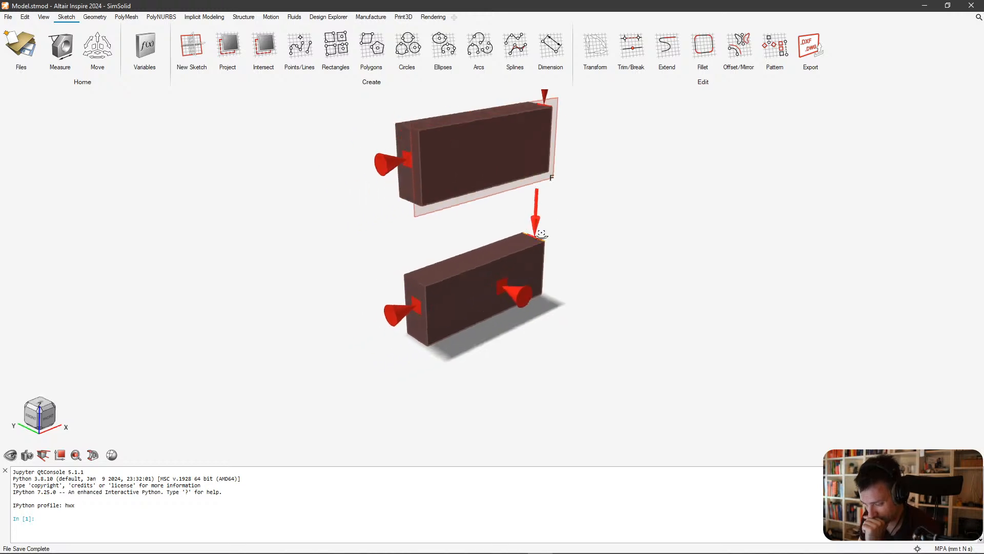
{"action": "middle_click_drag", "start_coordinate": [538, 233], "coordinate": [544, 251]}
{"action": "left_click", "coordinate": [43, 17]}
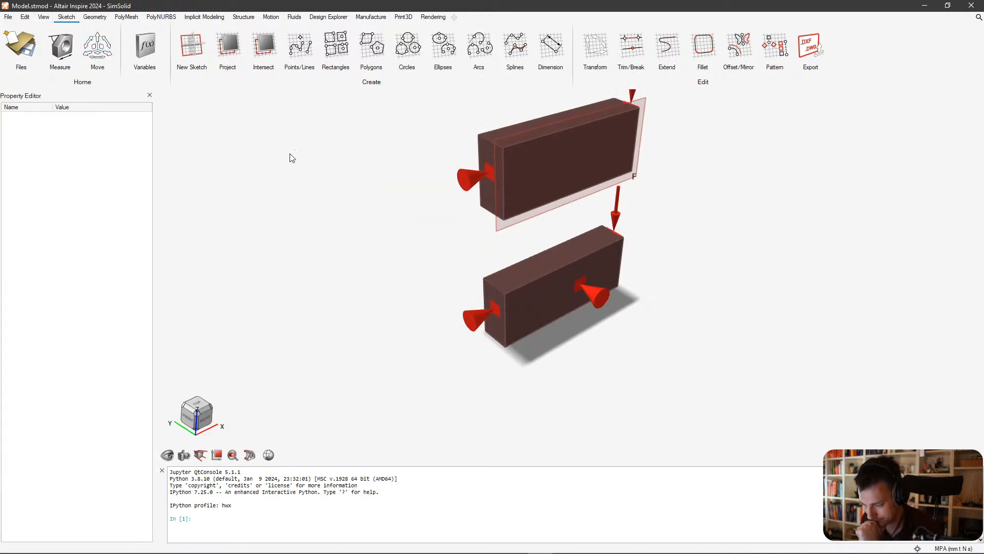
Release Tx and Tz on the lowest half block's side-face support so that it constrains only Ty.
{"action": "right_click_drag", "start_coordinate": [387, 261], "coordinate": [324, 227]}
{"action": "left_click", "coordinate": [547, 265]}
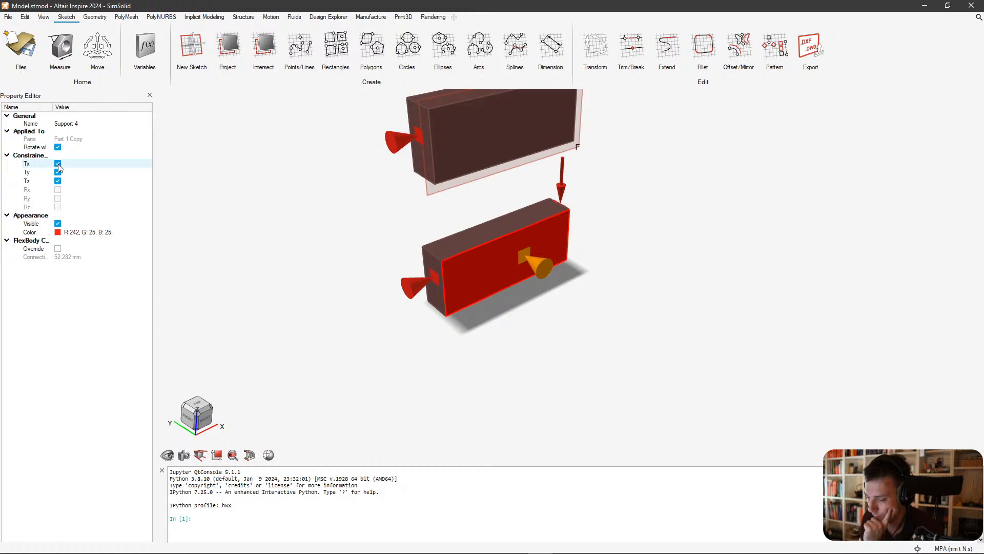
{"action": "middle_click_drag", "start_coordinate": [389, 301], "coordinate": [403, 304]}
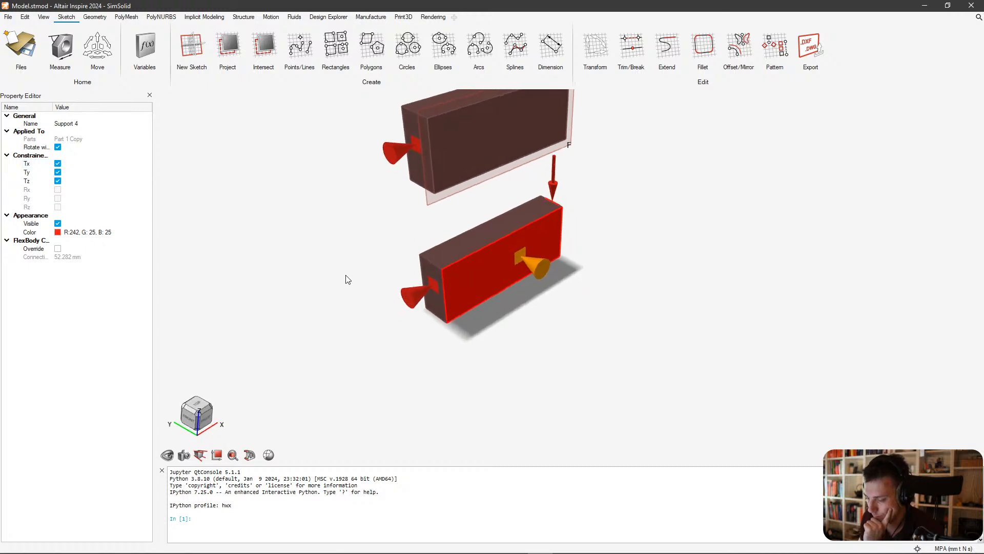
{"action": "left_click", "coordinate": [58, 163]}
{"action": "left_click", "coordinate": [58, 180]}
{"action": "middle_click_drag", "start_coordinate": [445, 275], "coordinate": [501, 282]}
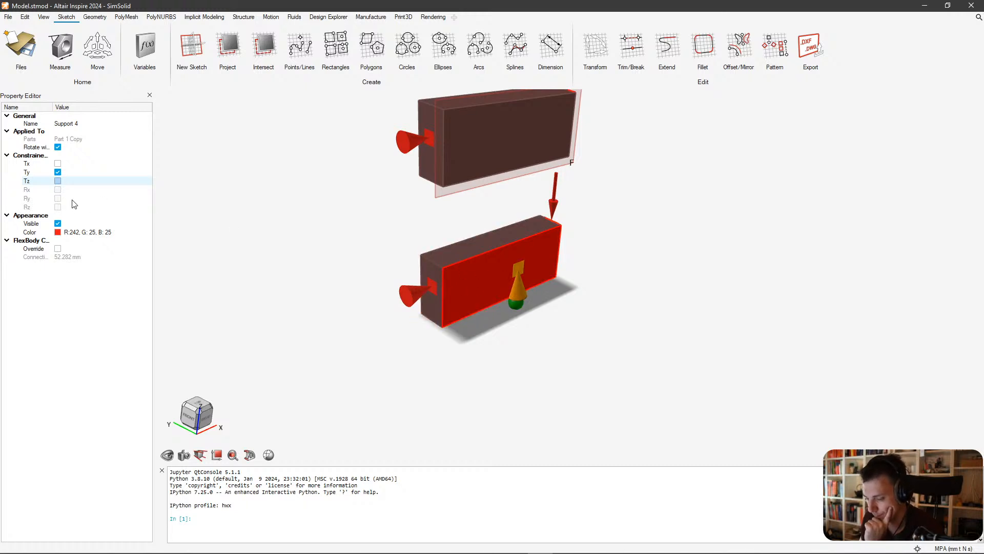
{"action": "left_click", "coordinate": [57, 190]}
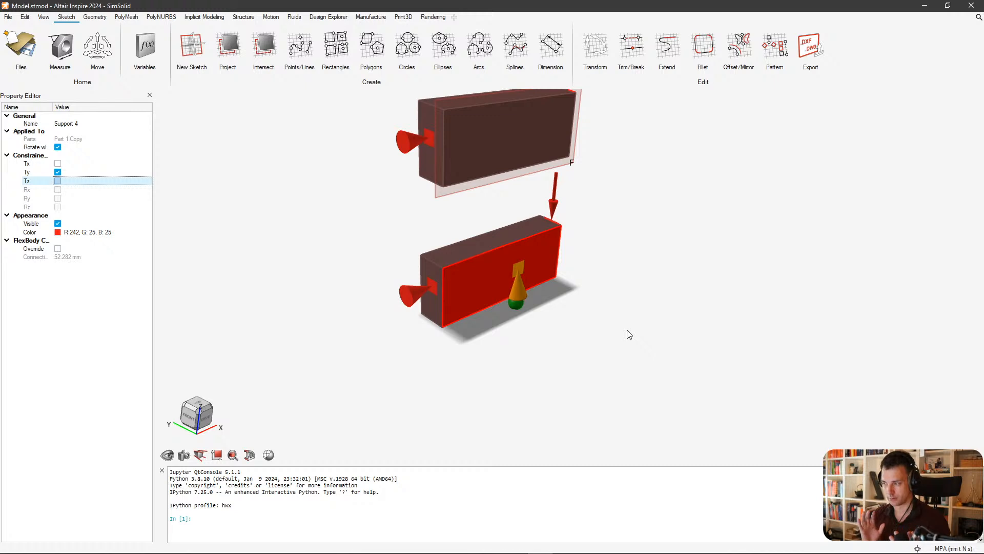
{"action": "right_click", "coordinate": [638, 318]}
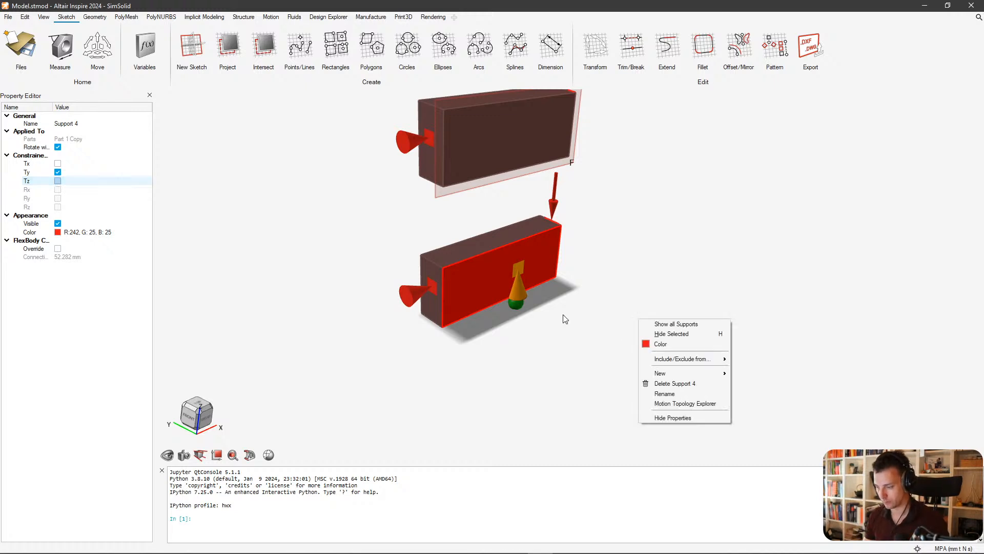
{"action": "left_click", "coordinate": [609, 313]}
{"action": "scroll", "coordinate": [606, 168], "scroll_direction": "down", "scroll_amount": 1}
{"action": "right_click_drag", "start_coordinate": [555, 214], "coordinate": [556, 349]}
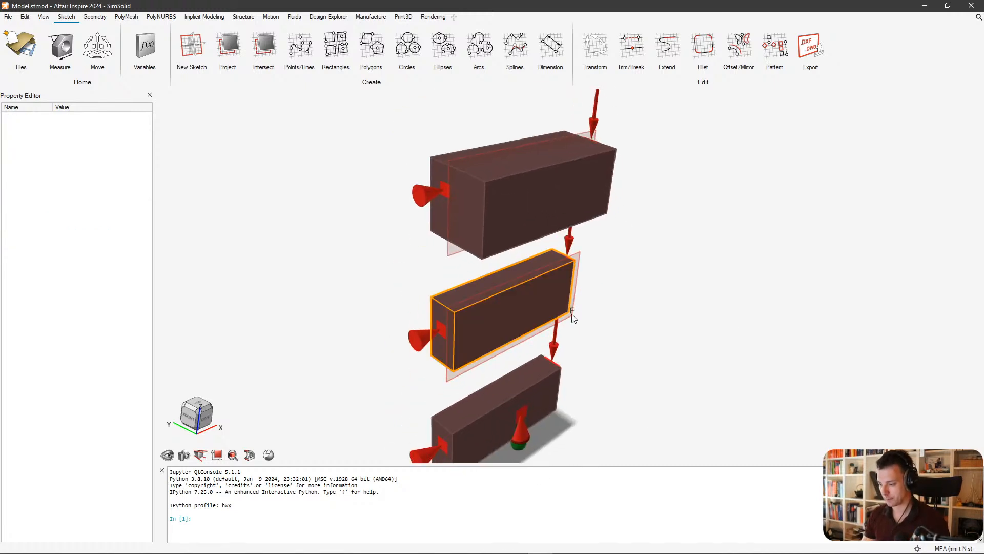
{"action": "middle_click_drag", "start_coordinate": [574, 319], "coordinate": [579, 287]}
{"action": "right_click_drag", "start_coordinate": [579, 287], "coordinate": [504, 247]}
{"action": "middle_click_drag", "start_coordinate": [503, 247], "coordinate": [503, 298]}
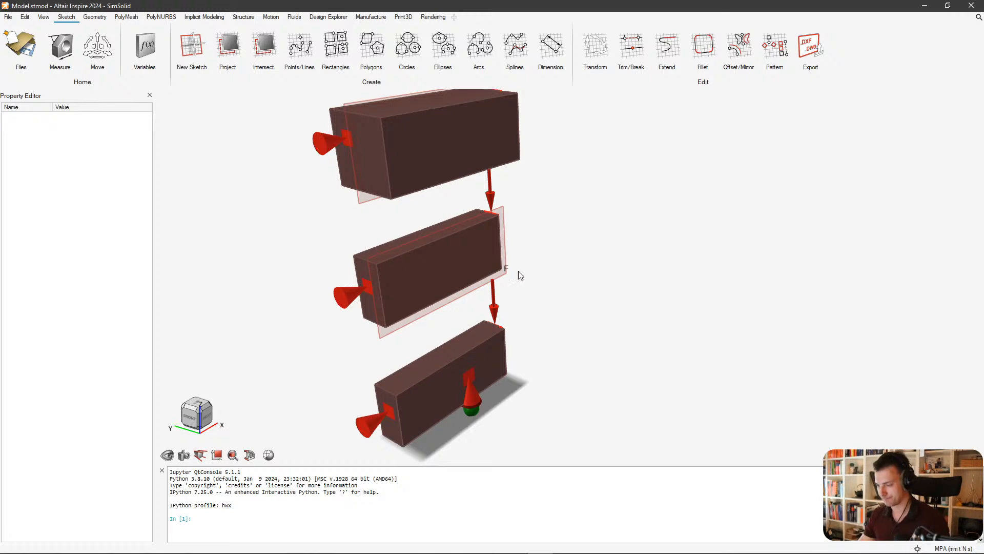
{"action": "scroll", "coordinate": [719, 240], "scroll_direction": "down", "scroll_amount": 3}
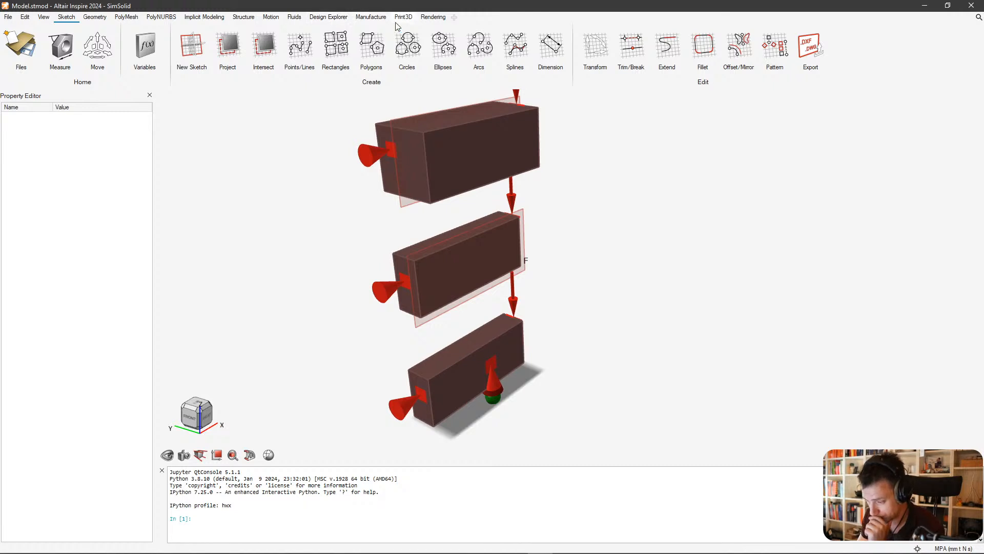
{"action": "left_click", "coordinate": [342, 17]}
{"action": "left_click", "coordinate": [300, 20]}
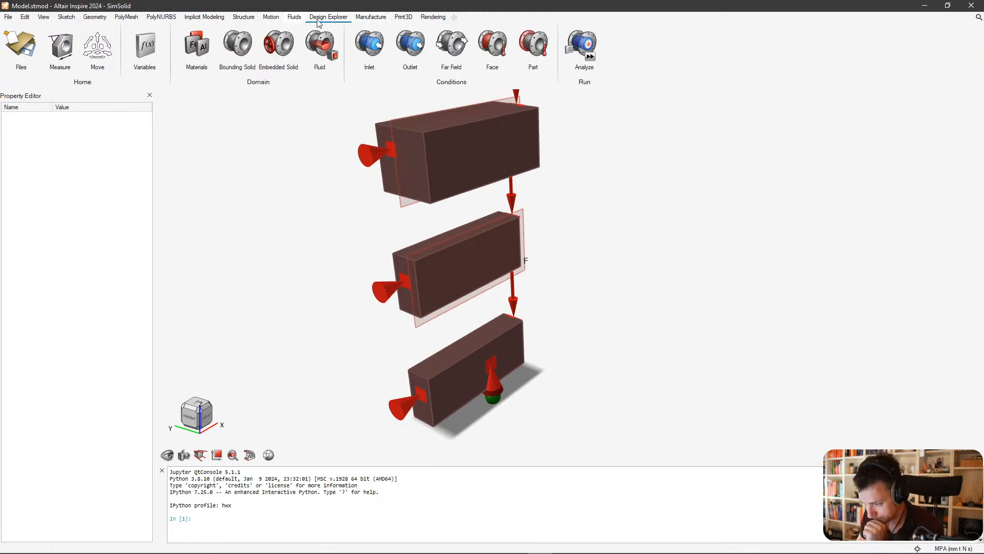
{"action": "left_click", "coordinate": [320, 20]}
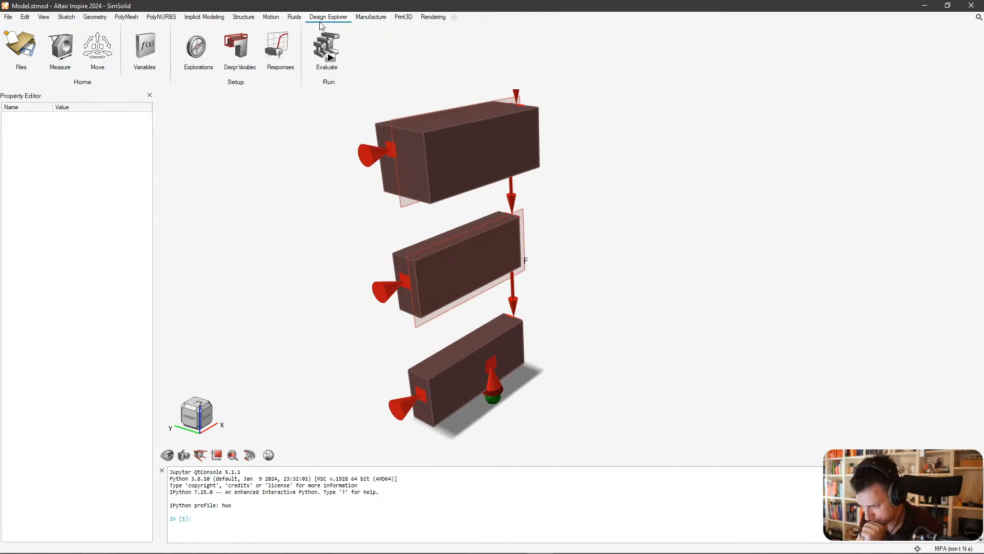
Run a topology optimization that maximizes stiffness with a mass target of 25% of total design space volume, continuing past the warnings.
{"action": "left_click", "coordinate": [245, 18]}
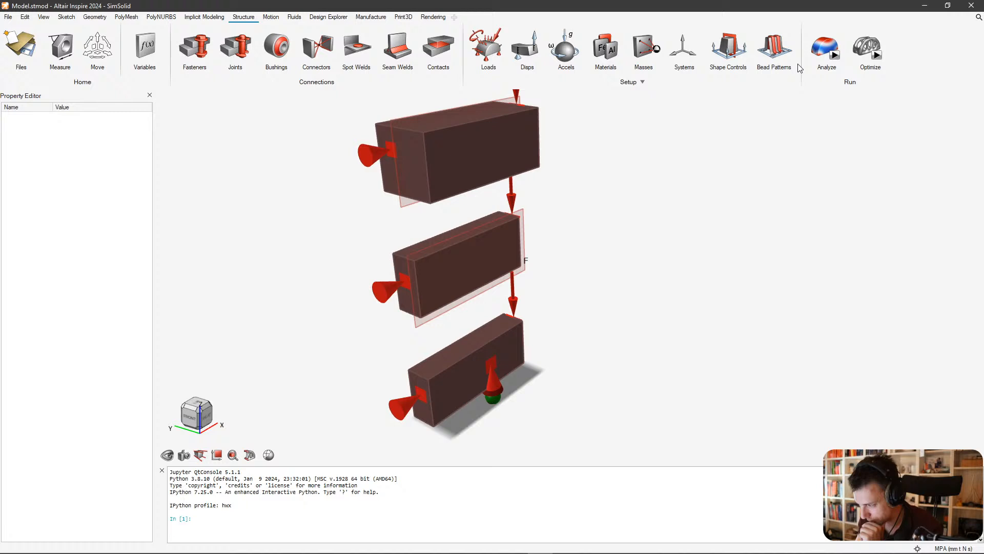
{"action": "left_click", "coordinate": [874, 55]}
{"action": "left_click_drag", "start_coordinate": [875, 85], "coordinate": [503, 106]}
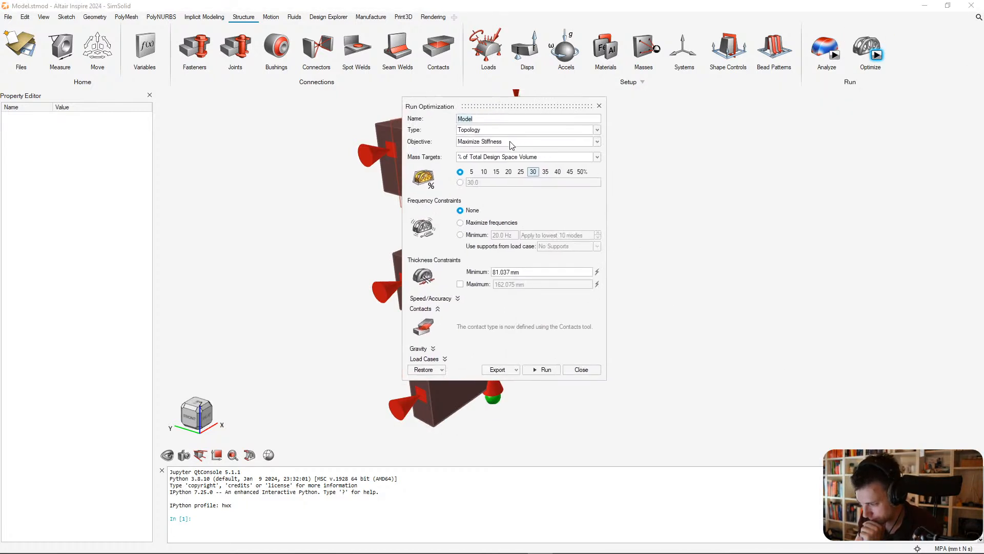
{"action": "left_click", "coordinate": [508, 172]}
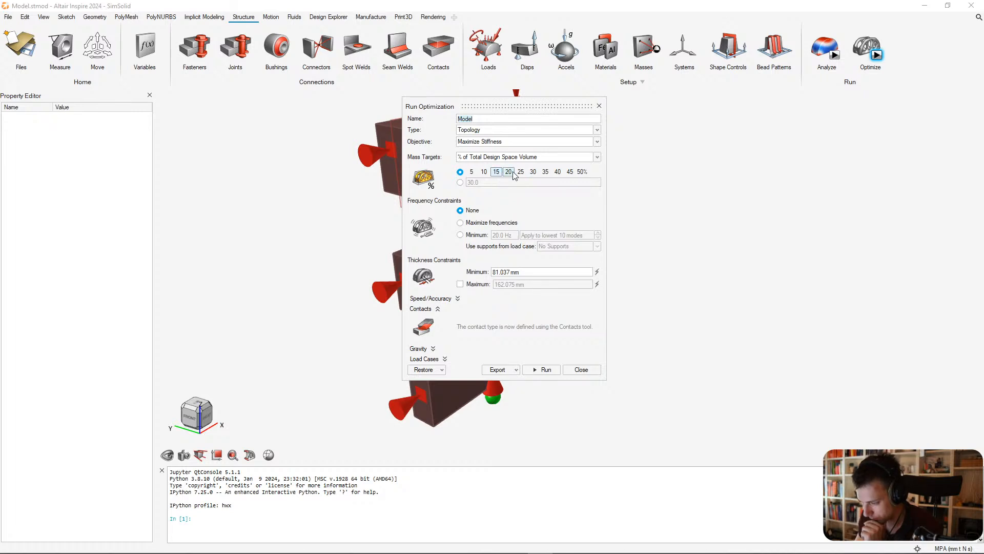
{"action": "left_click", "coordinate": [520, 172]}
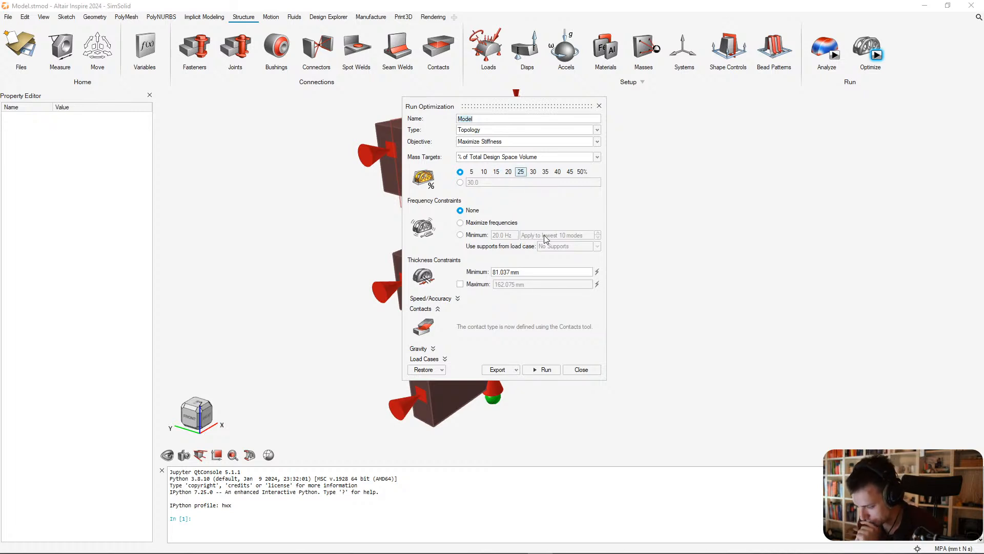
{"action": "left_click", "coordinate": [543, 374]}
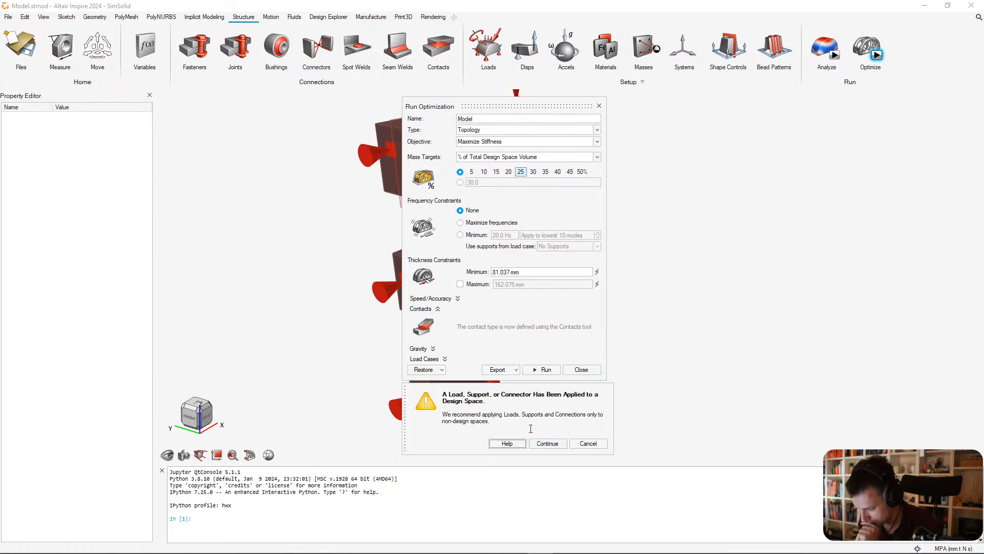
{"action": "left_click", "coordinate": [547, 444]}
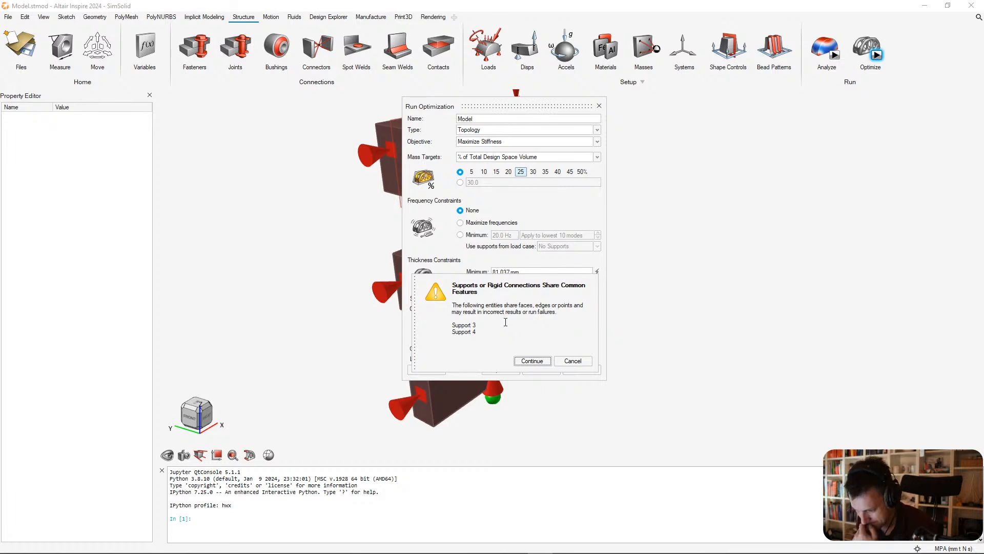
{"action": "left_click", "coordinate": [533, 362]}
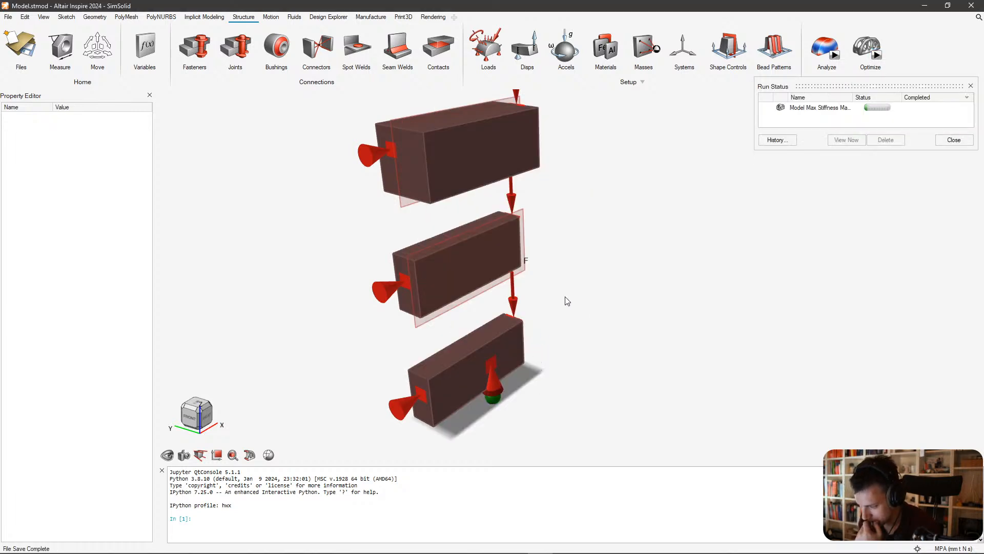
{"action": "right_click_drag", "start_coordinate": [582, 285], "coordinate": [571, 275]}
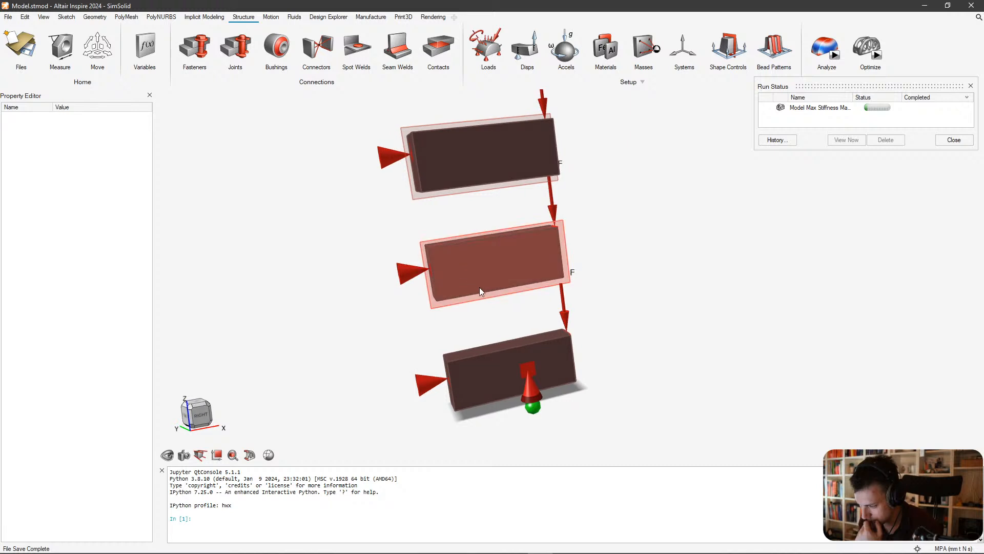
{"action": "right_click_drag", "start_coordinate": [479, 287], "coordinate": [632, 291]}
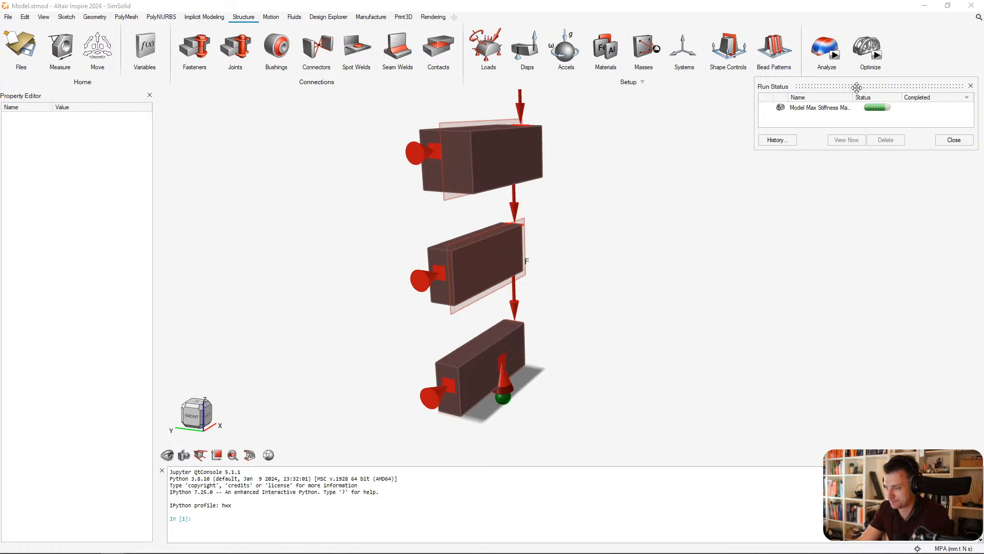
{"action": "left_click", "coordinate": [8, 17]}
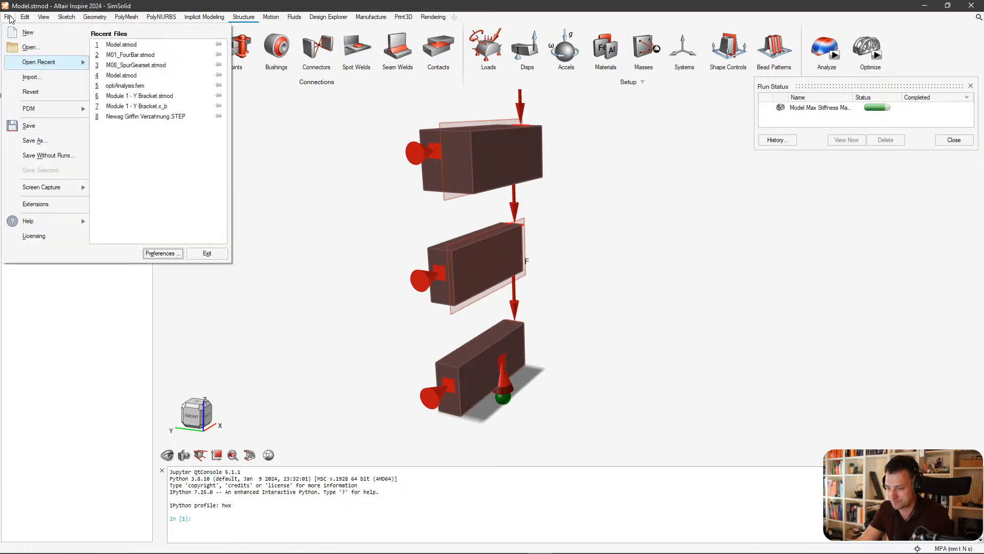
{"action": "left_click", "coordinate": [49, 136]}
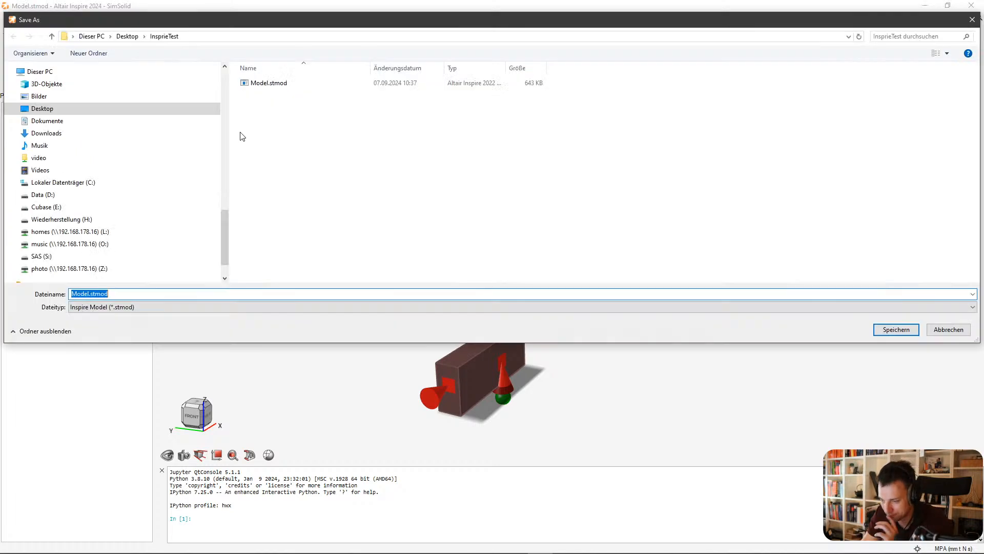
{"action": "scroll", "coordinate": [205, 153], "scroll_direction": "up", "scroll_amount": 10}
{"action": "left_click", "coordinate": [126, 36]}
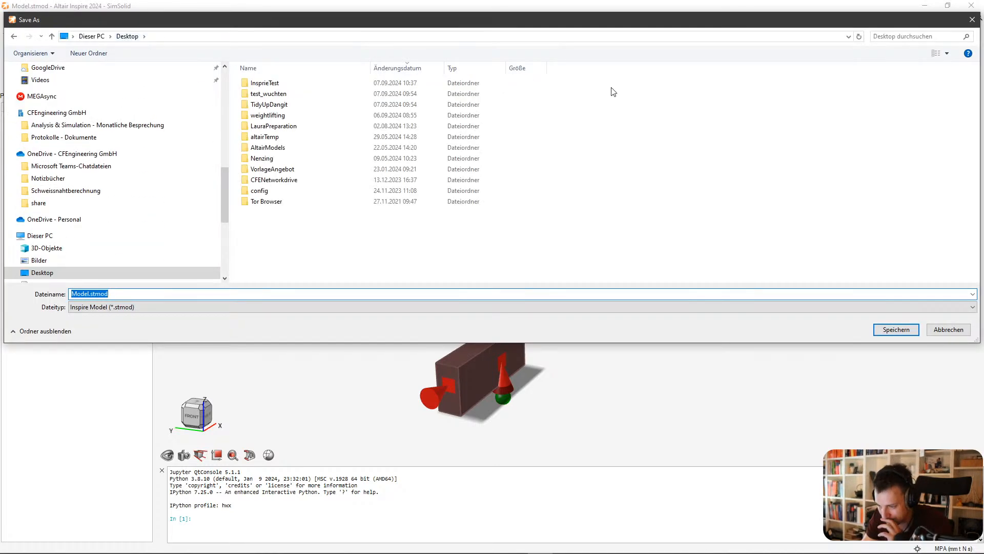
{"action": "key", "text": "alt+Left"}
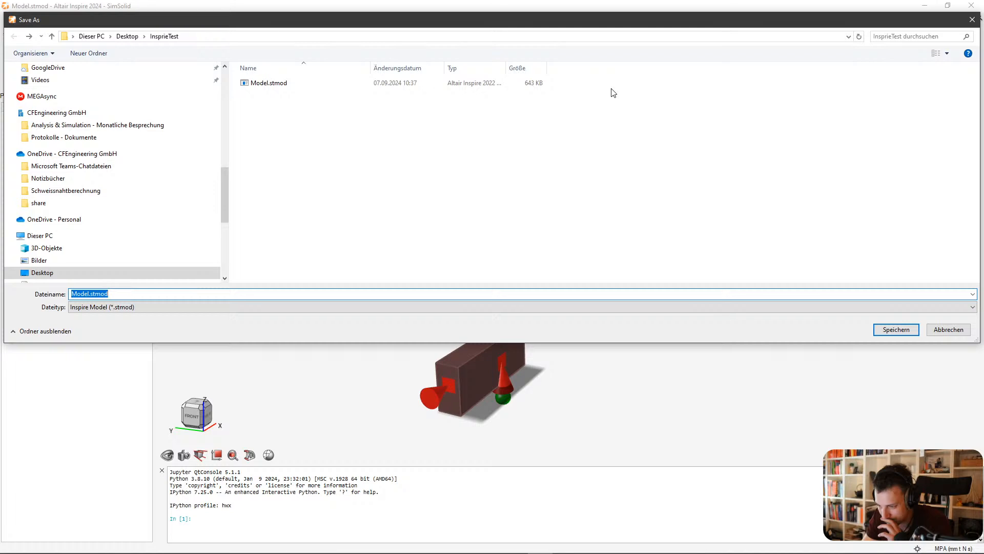
{"action": "left_click", "coordinate": [959, 332]}
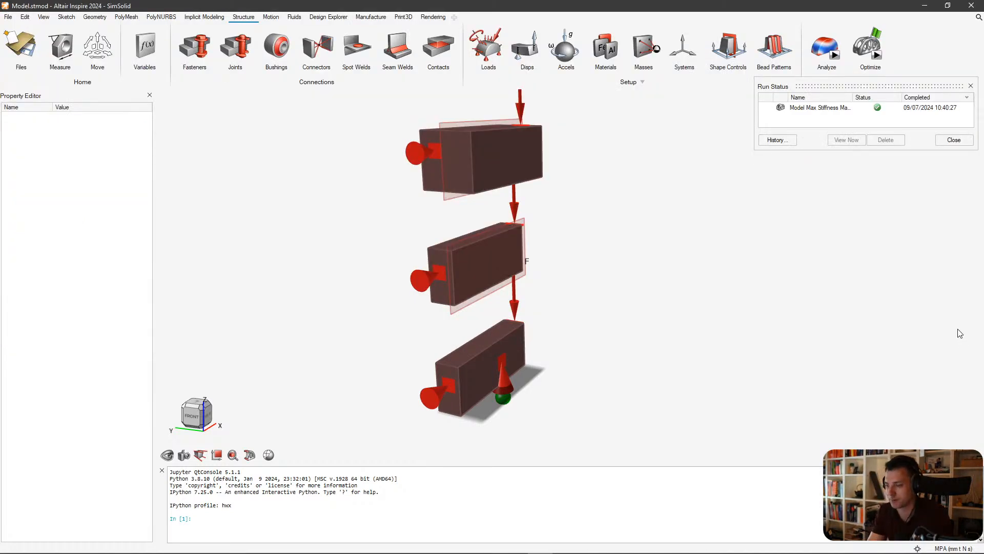
{"action": "key", "text": "alt+Tab"}
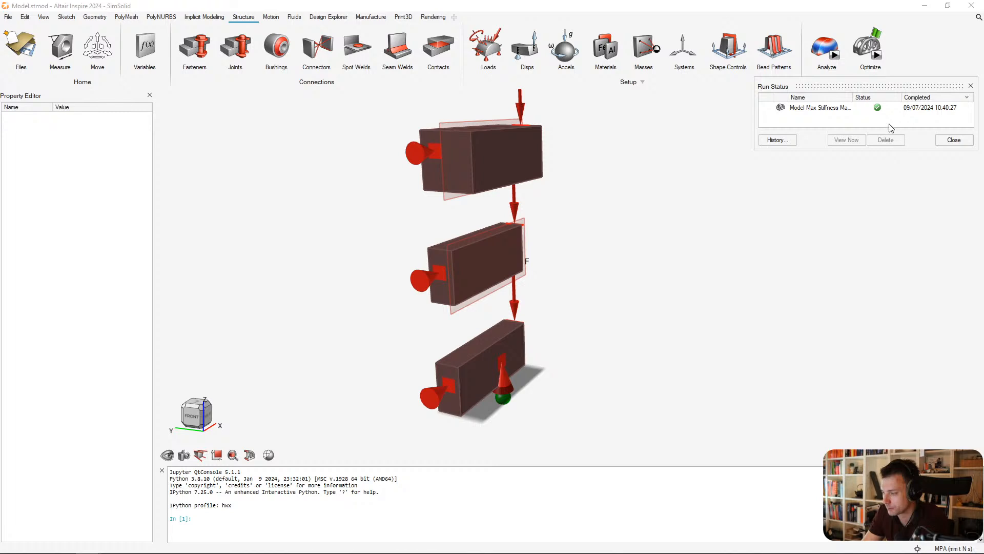
Show the finished 25% mass optimization result and increase the retained topology material to compare the block shapes.
{"action": "double_click", "coordinate": [830, 108]}
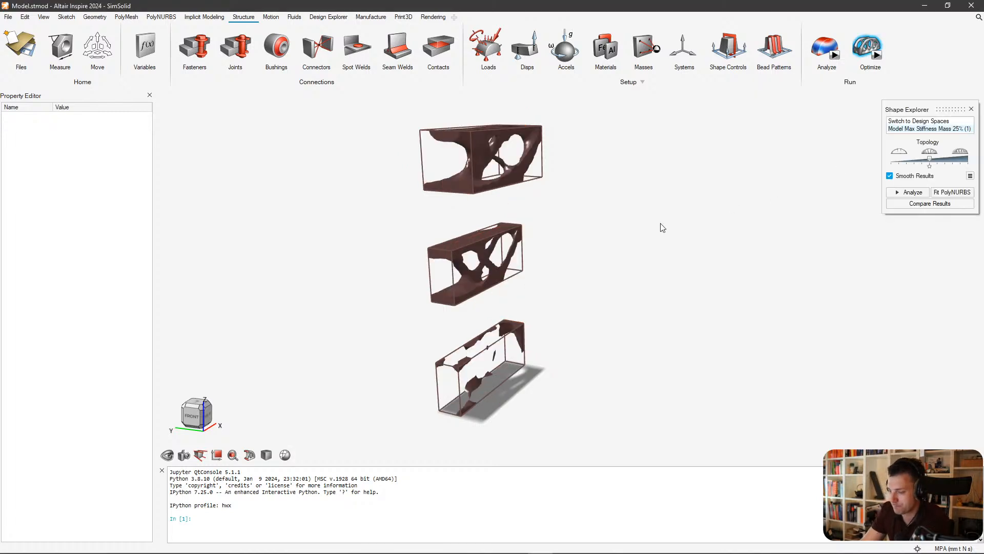
{"action": "right_click_drag", "start_coordinate": [662, 228], "coordinate": [764, 241]}
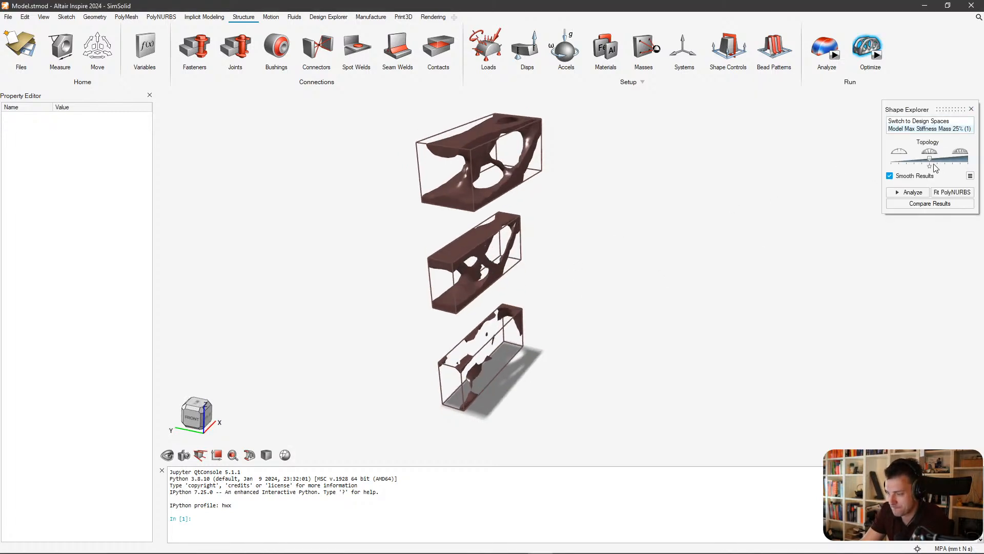
{"action": "left_click_drag", "start_coordinate": [930, 160], "coordinate": [949, 164]}
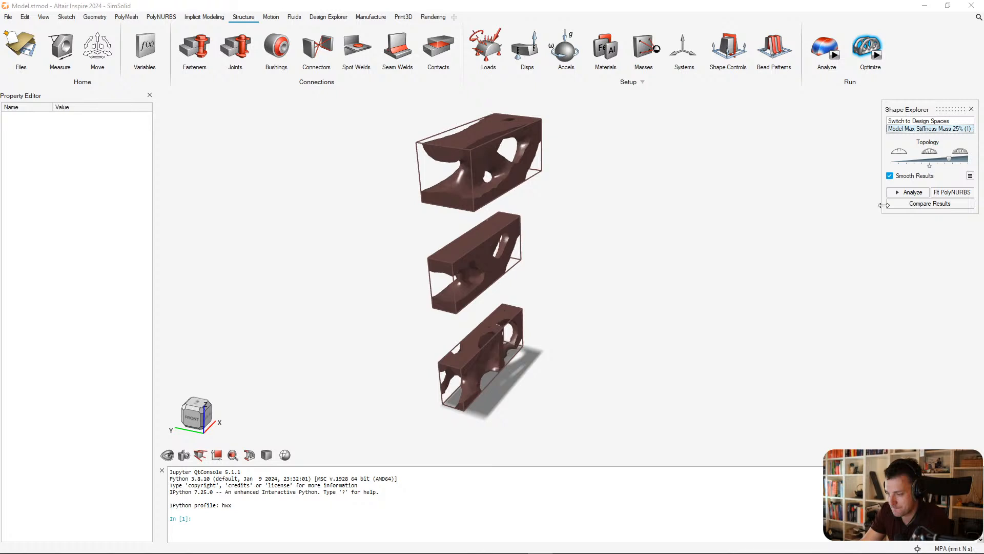
{"action": "scroll", "coordinate": [502, 328], "scroll_direction": "up", "scroll_amount": 6}
{"action": "right_click_drag", "start_coordinate": [530, 287], "coordinate": [540, 259]}
{"action": "middle_click_drag", "start_coordinate": [540, 259], "coordinate": [497, 390]}
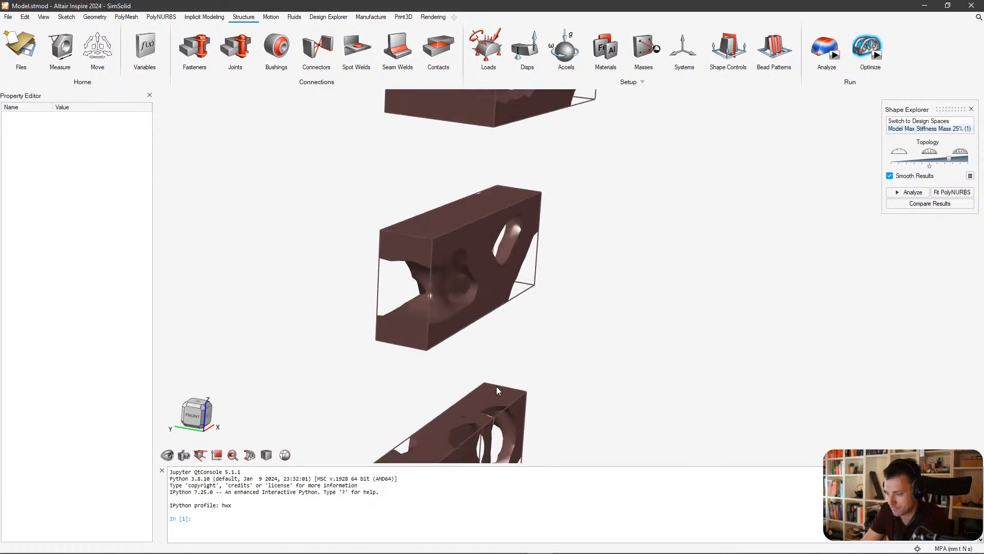
{"action": "right_click_drag", "start_coordinate": [537, 345], "coordinate": [545, 232]}
{"action": "middle_click_drag", "start_coordinate": [545, 233], "coordinate": [603, 275]}
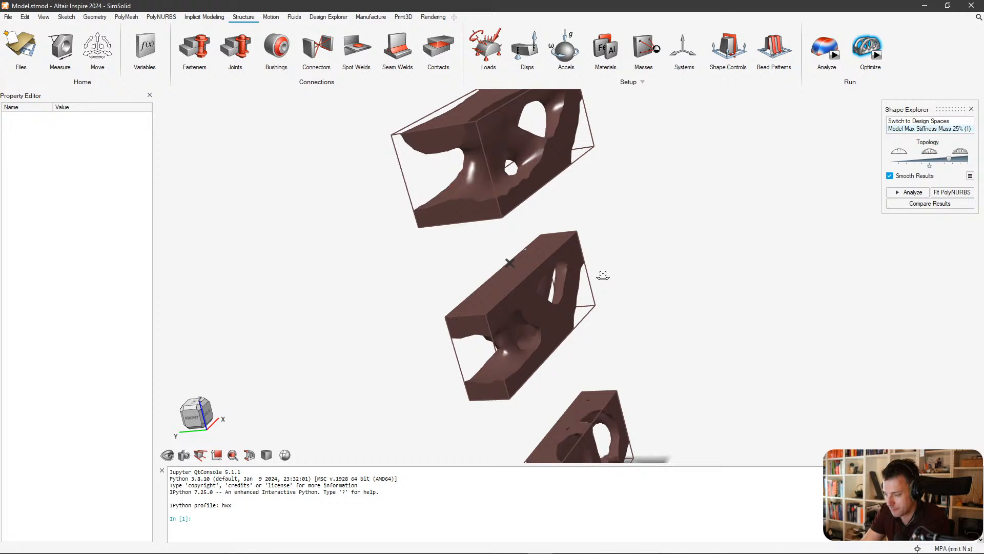
Reduce the topology material to the recommended mark, inspect the lowest half block, and raise the material moderately above that mark.
{"action": "left_click_drag", "start_coordinate": [951, 161], "coordinate": [932, 160]}
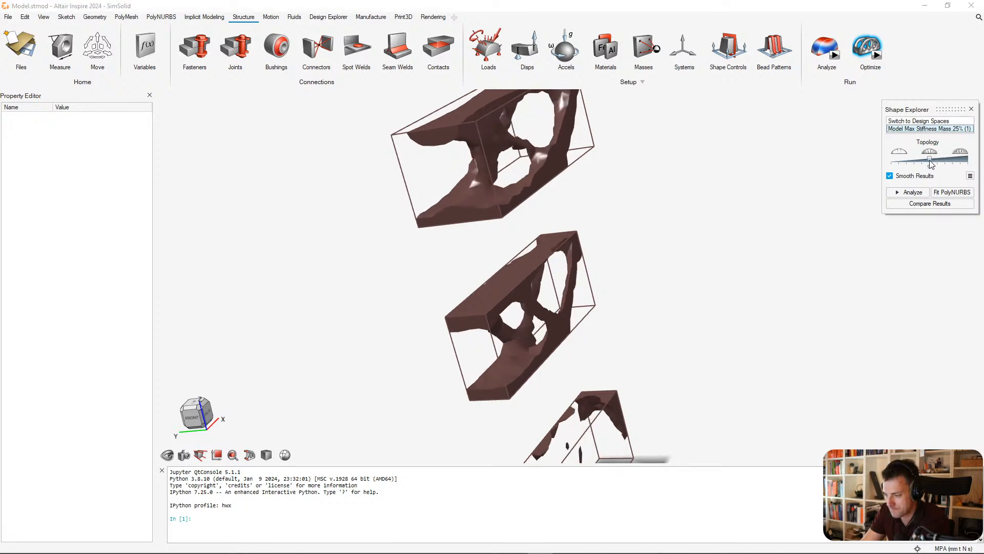
{"action": "middle_click_drag", "start_coordinate": [658, 281], "coordinate": [576, 308]}
{"action": "right_click_drag", "start_coordinate": [577, 308], "coordinate": [547, 231]}
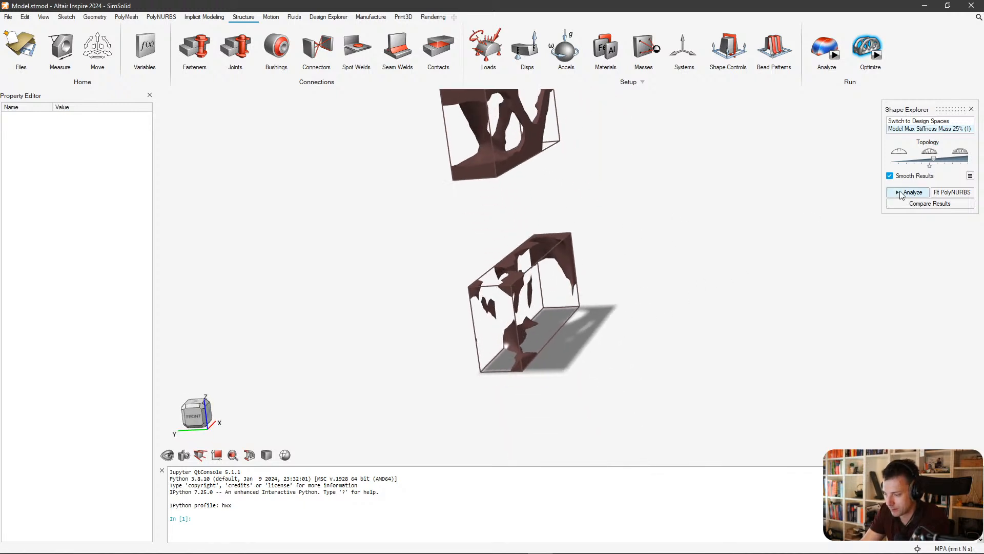
{"action": "left_click", "coordinate": [930, 163]}
{"action": "left_click_drag", "start_coordinate": [930, 163], "coordinate": [946, 166]}
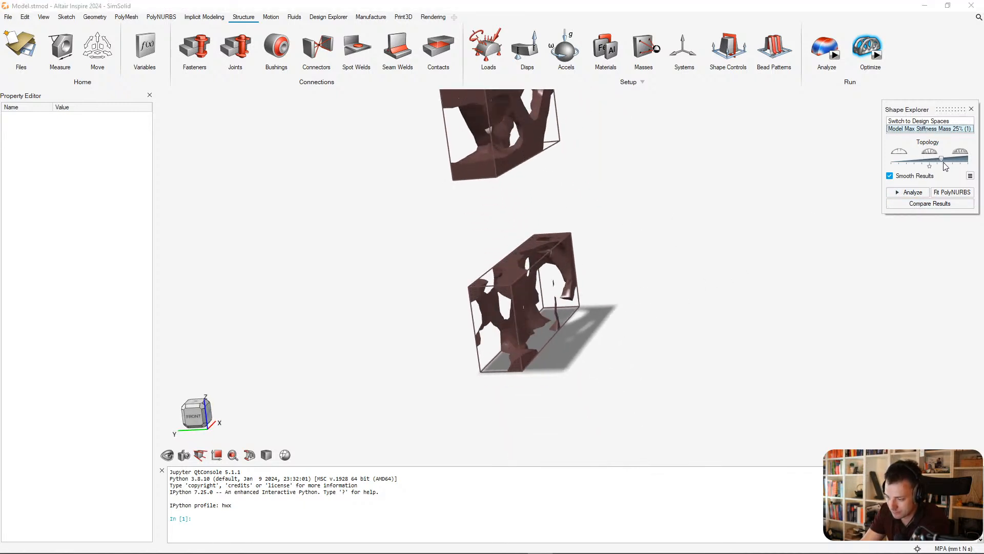
Compare the optimized shapes of the full block and both half blocks from several angles.
{"action": "right_click_drag", "start_coordinate": [680, 287], "coordinate": [676, 342]}
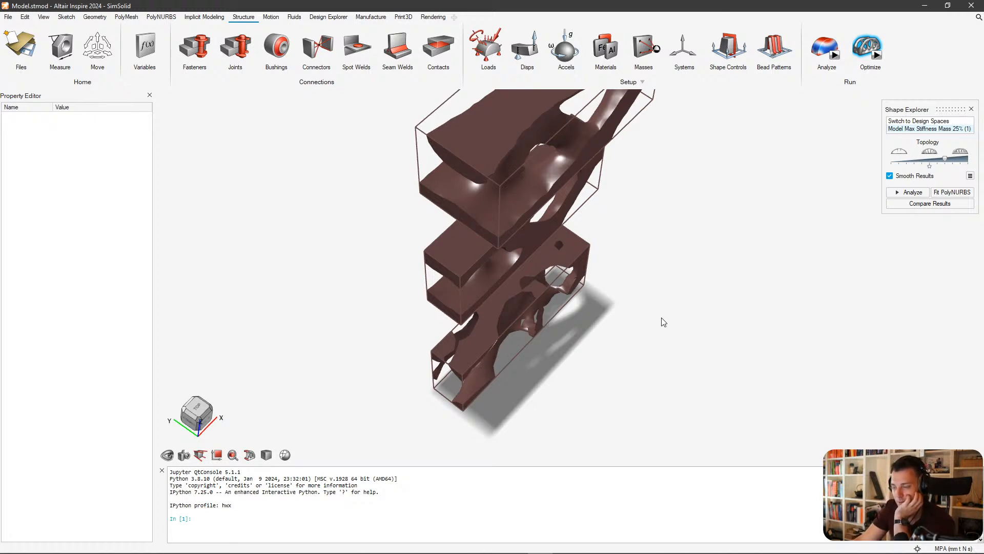
{"action": "middle_click_drag", "start_coordinate": [644, 282], "coordinate": [629, 301]}
{"action": "right_click_drag", "start_coordinate": [628, 301], "coordinate": [620, 277]}
{"action": "middle_click_drag", "start_coordinate": [619, 275], "coordinate": [617, 241]}
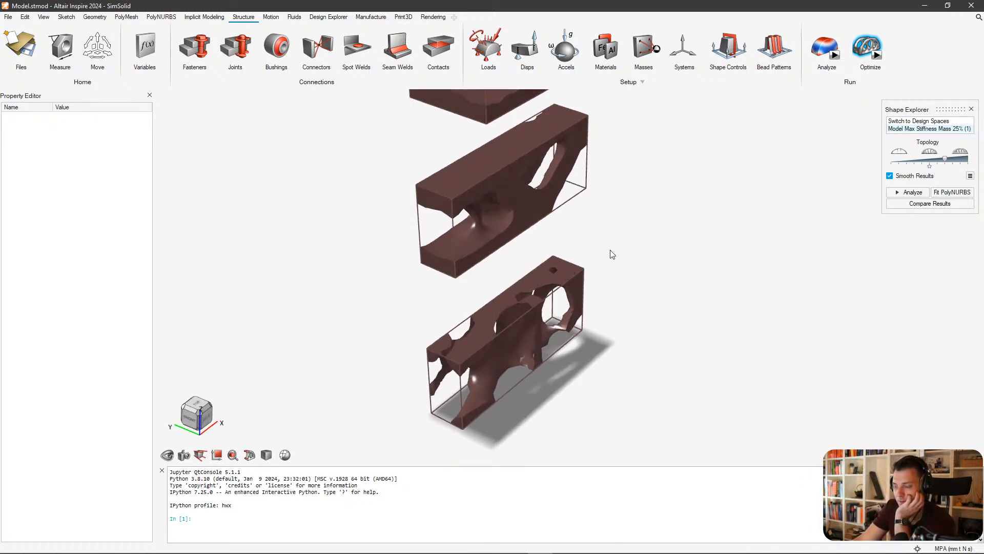
{"action": "right_click_drag", "start_coordinate": [610, 249], "coordinate": [602, 280]}
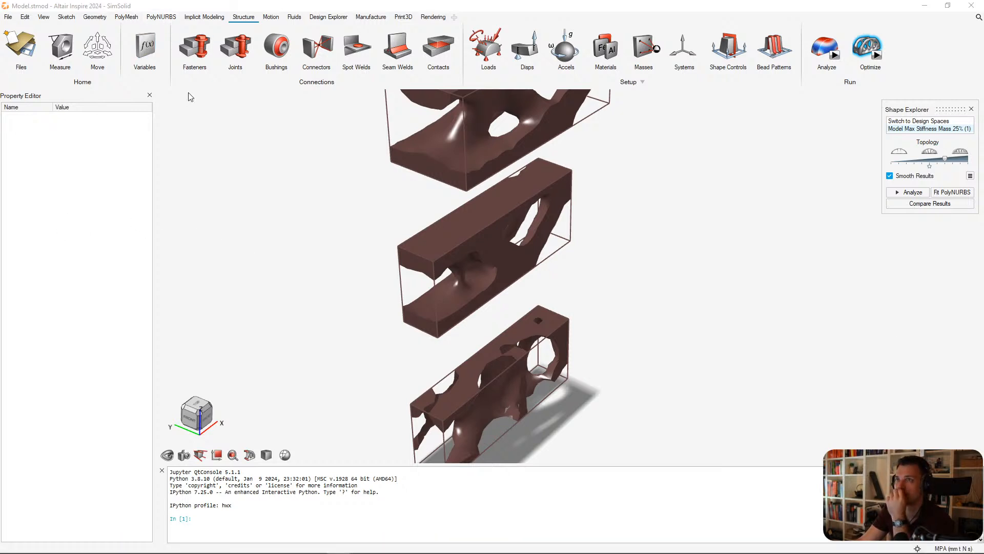
{"action": "scroll", "coordinate": [273, 124], "scroll_direction": "down", "scroll_amount": 5}
{"action": "right_click_drag", "start_coordinate": [304, 178], "coordinate": [306, 214]}
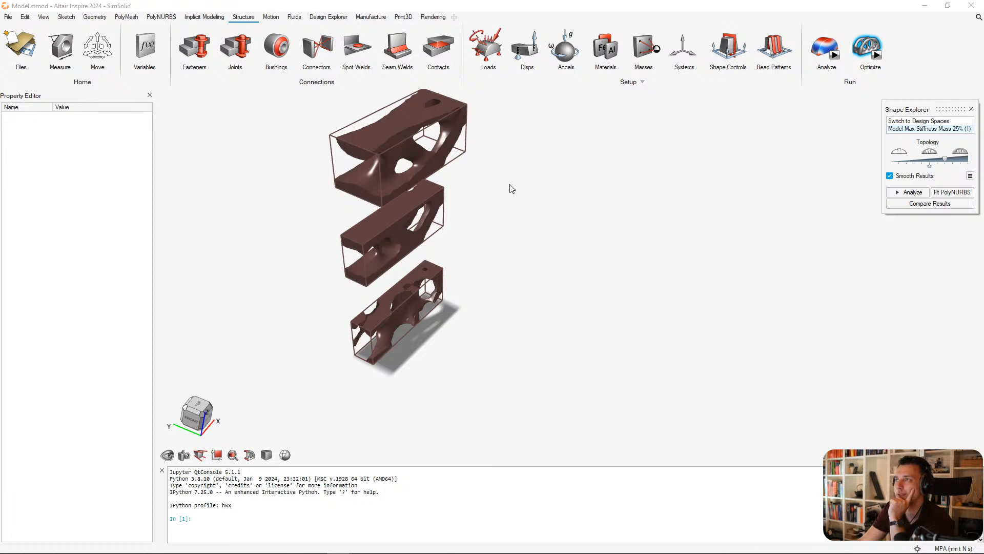
{"action": "left_click", "coordinate": [403, 134]}
{"action": "scroll", "coordinate": [438, 186], "scroll_direction": "up", "scroll_amount": 5}
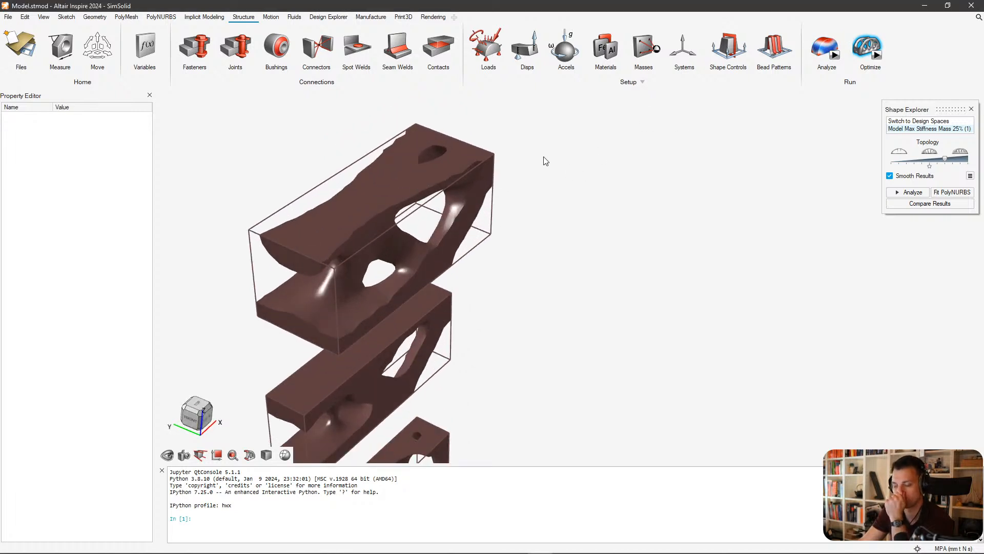
Hide the Property Editor and show the Model Browser.
{"action": "left_click", "coordinate": [52, 18]}
{"action": "left_click", "coordinate": [82, 38]}
{"action": "left_click", "coordinate": [50, 20]}
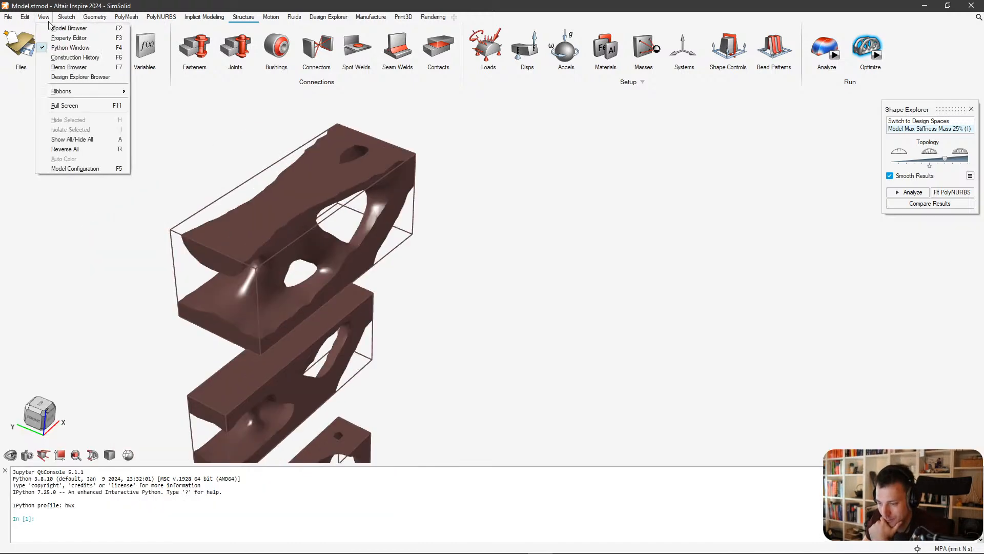
{"action": "left_click", "coordinate": [56, 28]}
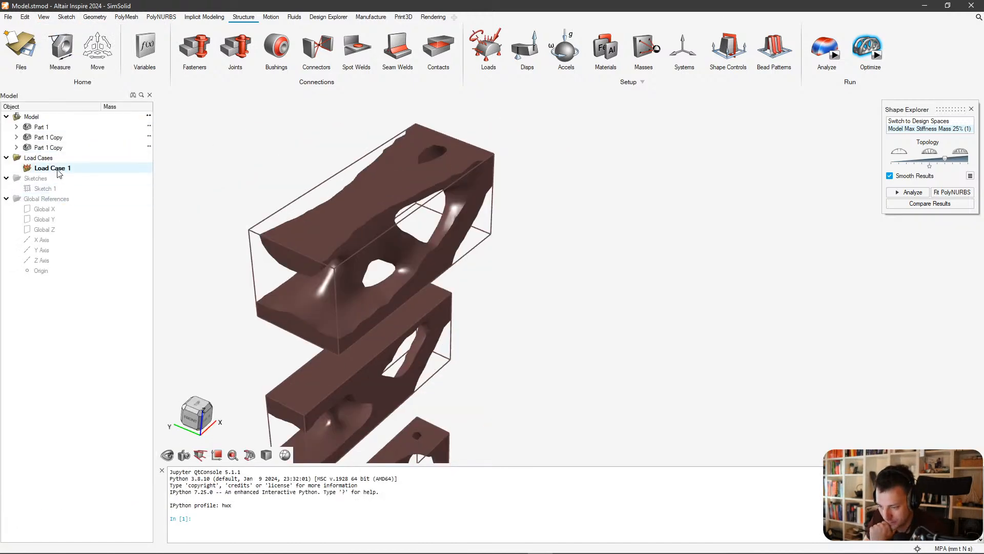
Expand Part 1 in the model tree and examine its mass properties and mass moments.
{"action": "left_click", "coordinate": [26, 128]}
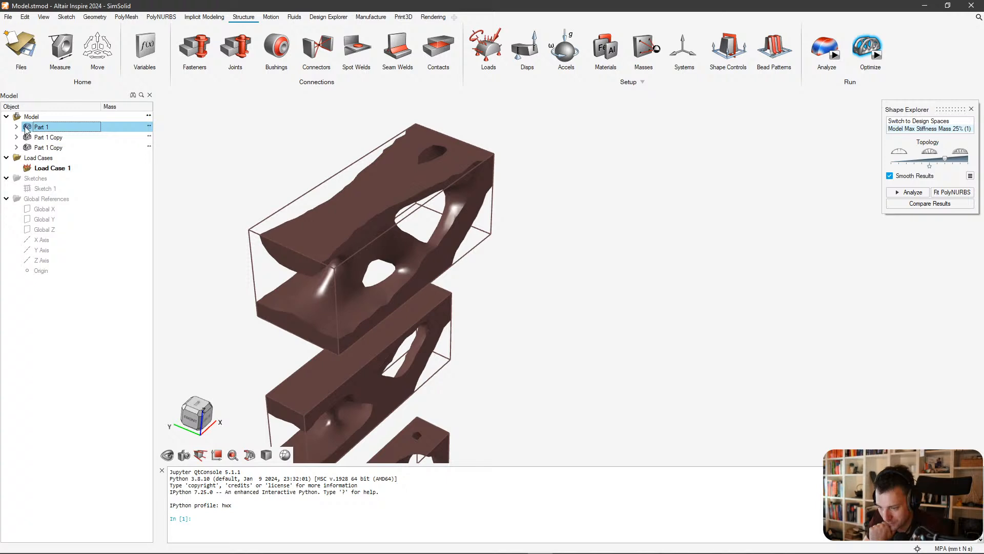
{"action": "double_click", "coordinate": [27, 128]}
{"action": "right_click", "coordinate": [43, 130]}
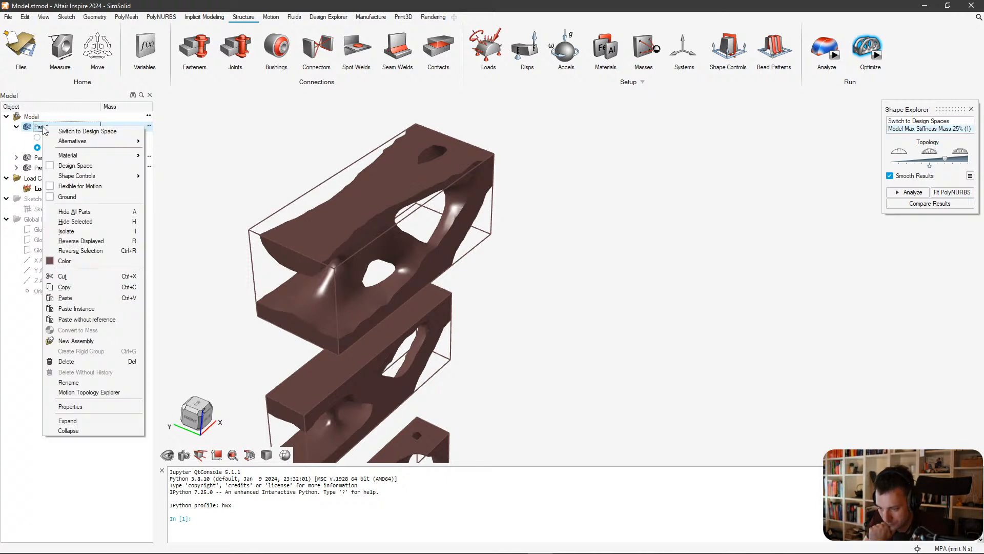
{"action": "left_click", "coordinate": [70, 406]}
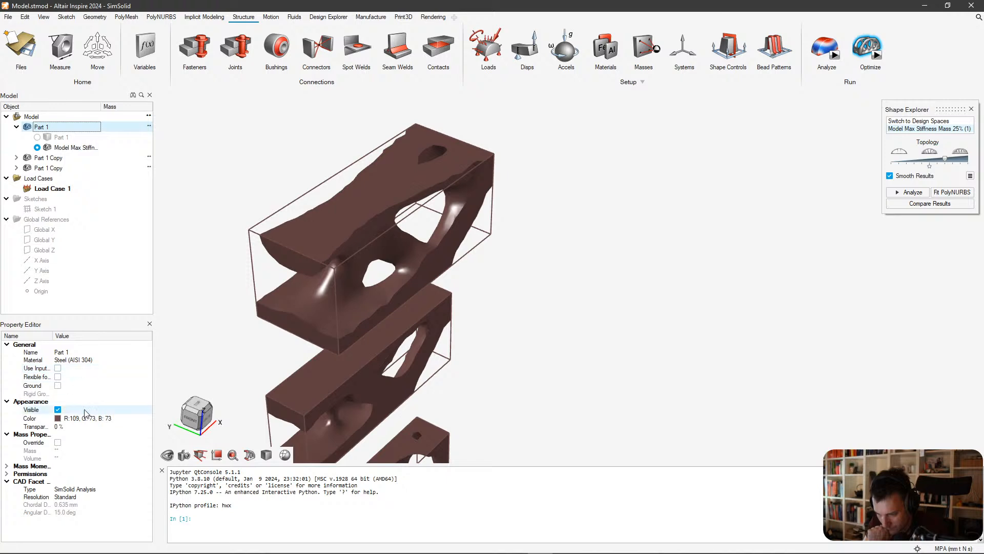
{"action": "left_click", "coordinate": [7, 465]}
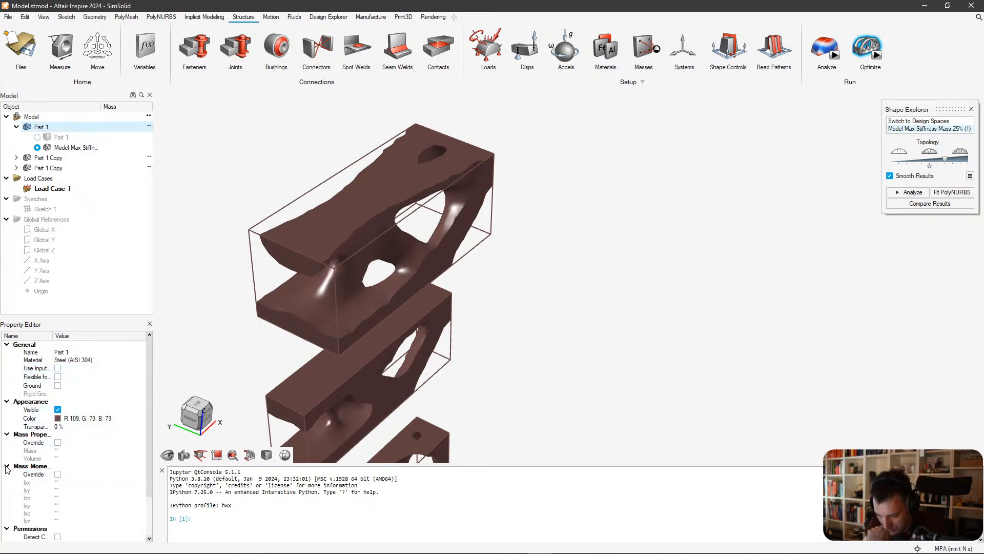
{"action": "left_click", "coordinate": [6, 467]}
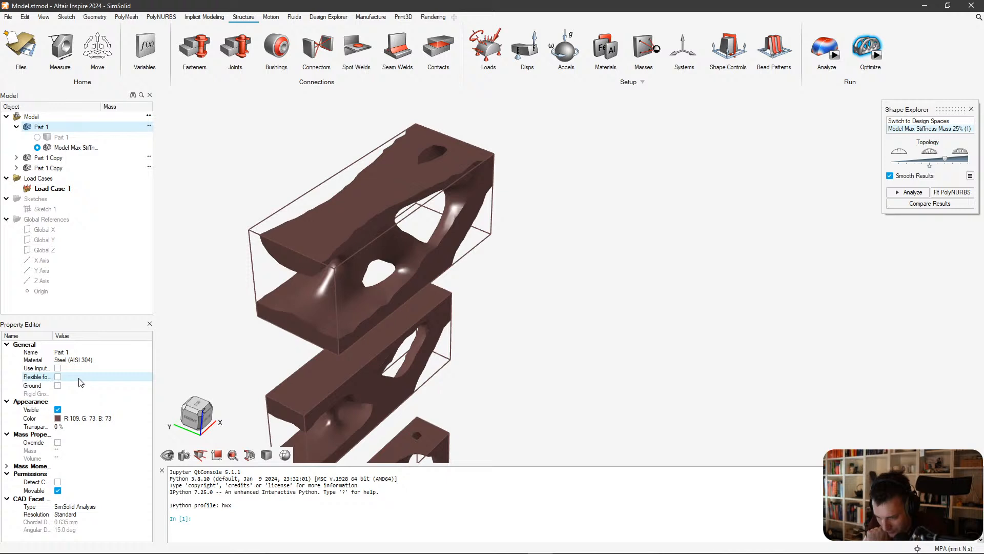
Close the shape results, switch Part 1 back to its original design space and select the part to view its properties.
{"action": "double_click", "coordinate": [41, 127]}
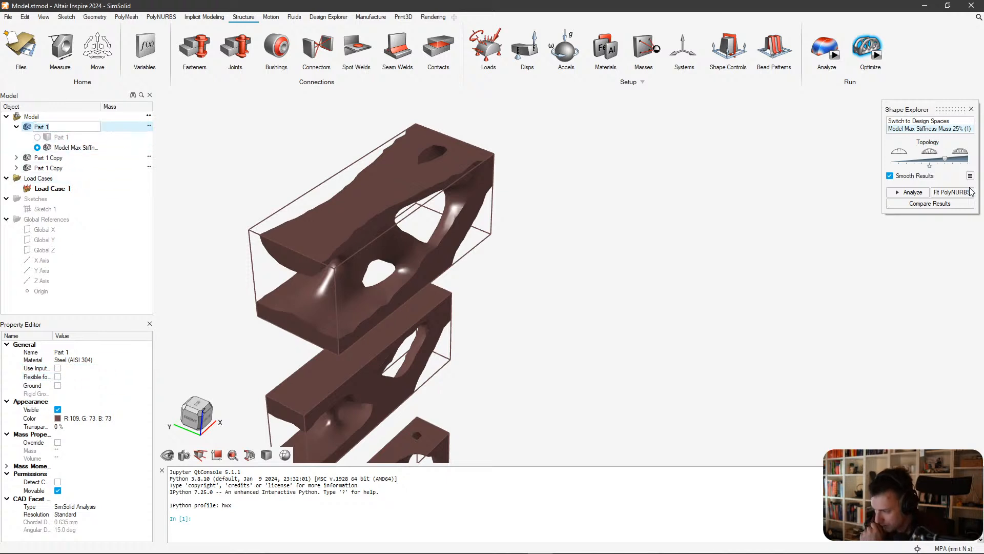
{"action": "left_click", "coordinate": [970, 109]}
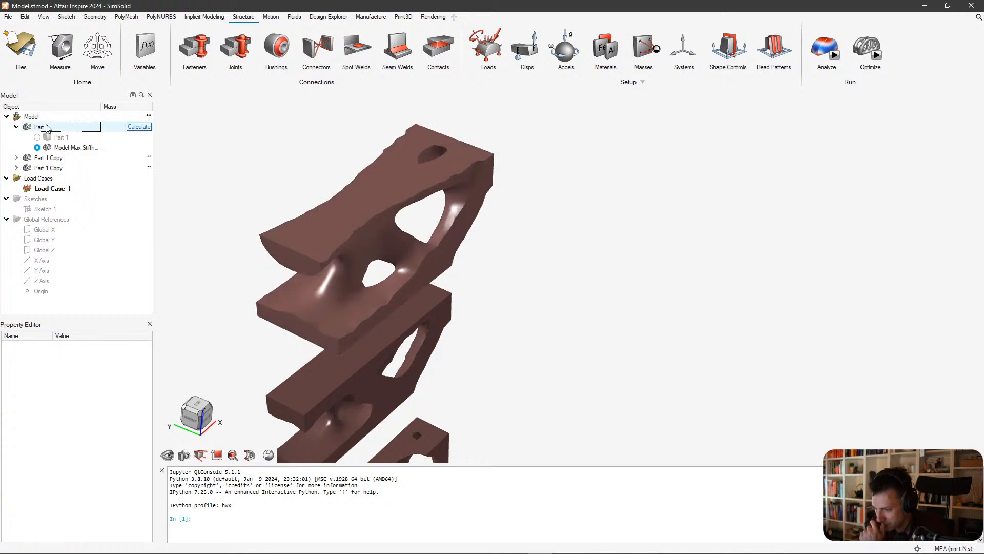
{"action": "left_click", "coordinate": [37, 136]}
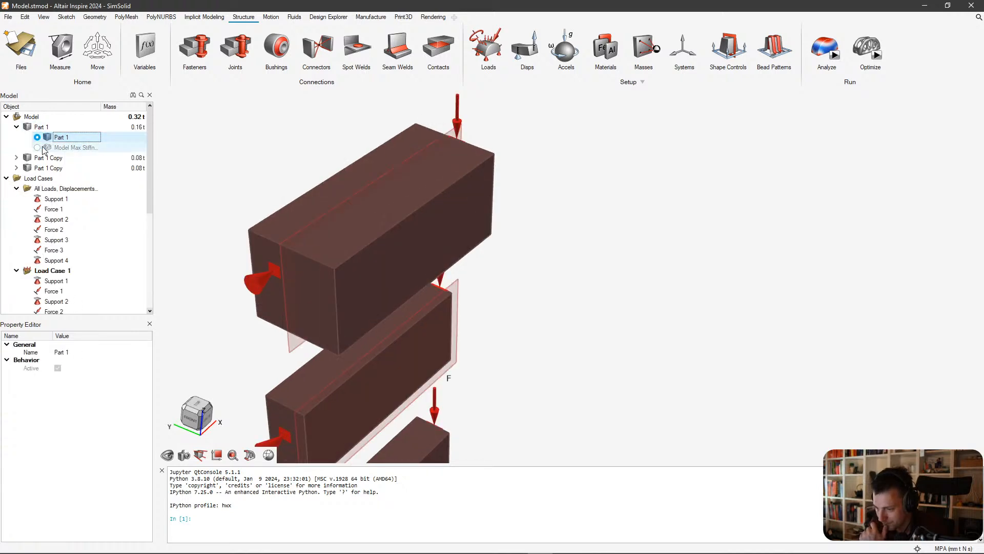
{"action": "left_click", "coordinate": [49, 127]}
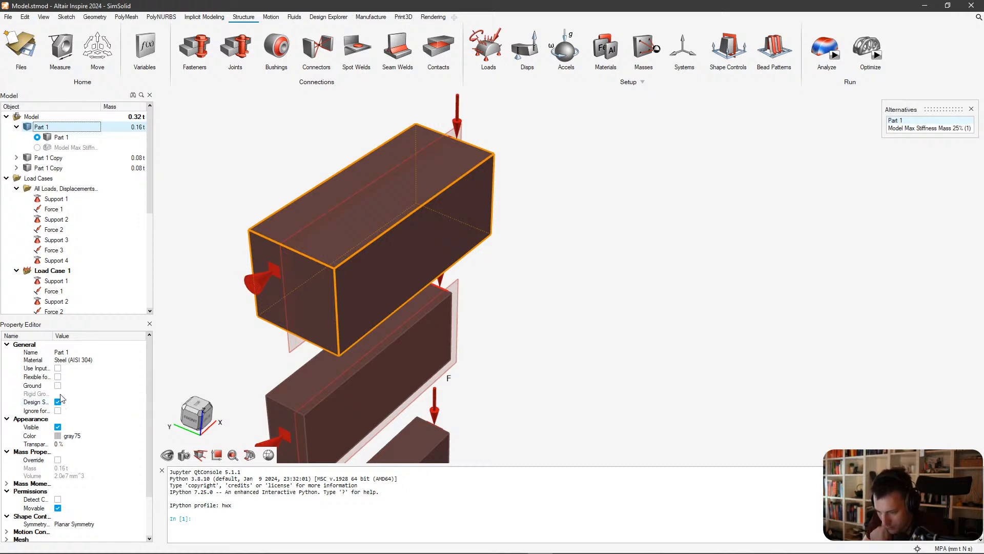
Examine the three design-space blocks and their loads, supports and symmetry planes from several angles.
{"action": "right_click_drag", "start_coordinate": [617, 387], "coordinate": [760, 312]}
{"action": "scroll", "coordinate": [760, 312], "scroll_direction": "down", "scroll_amount": 3}
{"action": "right_click_drag", "start_coordinate": [667, 297], "coordinate": [611, 249]}
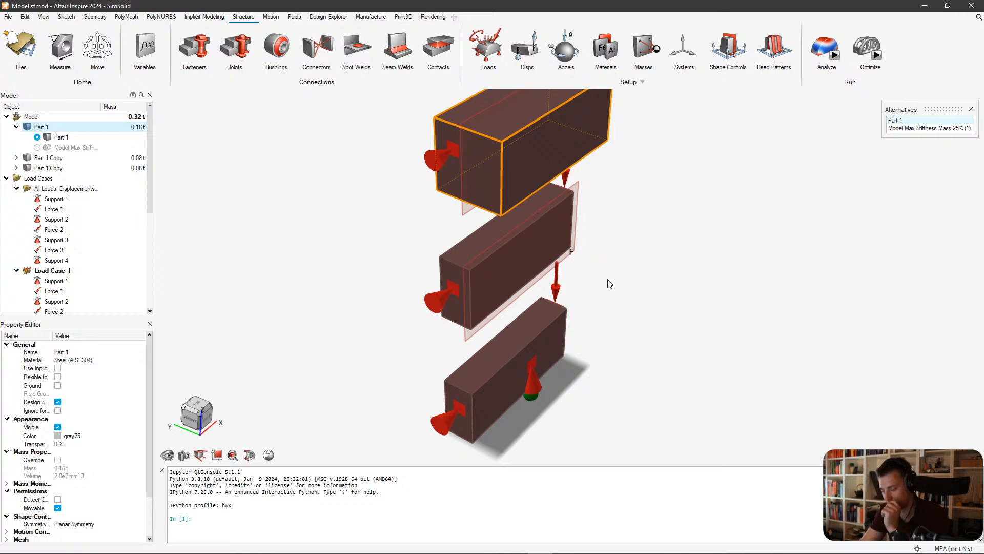
{"action": "right_click_drag", "start_coordinate": [609, 284], "coordinate": [577, 341]}
{"action": "left_click", "coordinate": [693, 318]}
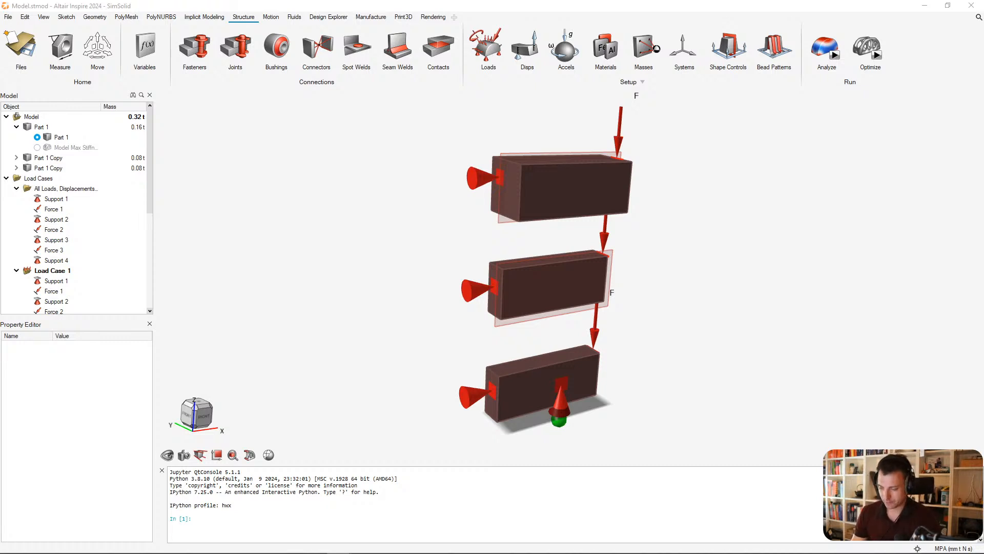
{"action": "right_click_drag", "start_coordinate": [547, 209], "coordinate": [559, 274]}
{"action": "left_click", "coordinate": [558, 223]}
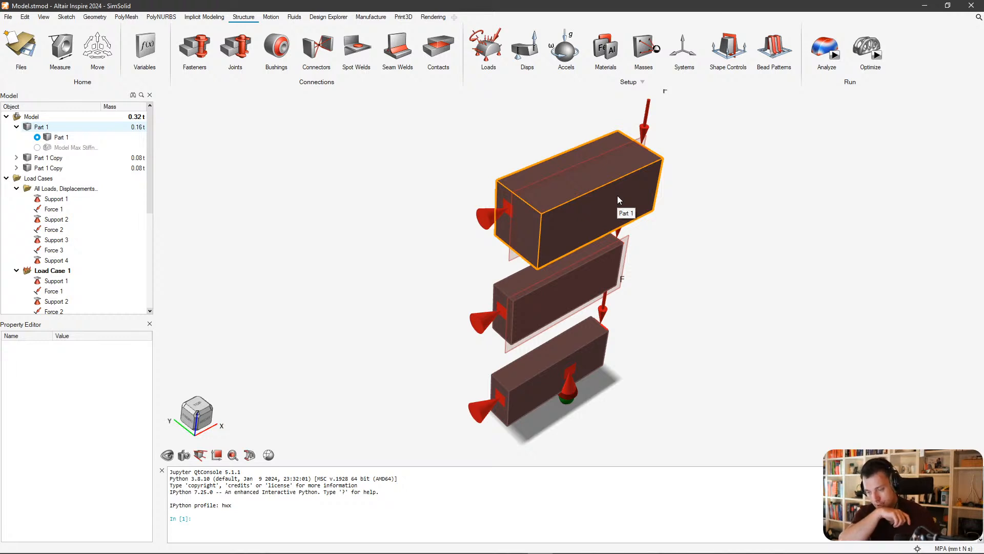
Delete both half blocks below the full block together with their forces, supports and symmetry control.
{"action": "scroll", "coordinate": [798, 409], "scroll_direction": "down", "scroll_amount": 3}
{"action": "right_click_drag", "start_coordinate": [671, 302], "coordinate": [486, 294]}
{"action": "left_click_drag", "start_coordinate": [826, 269], "coordinate": [520, 398]}
{"action": "key", "text": "Delete"}
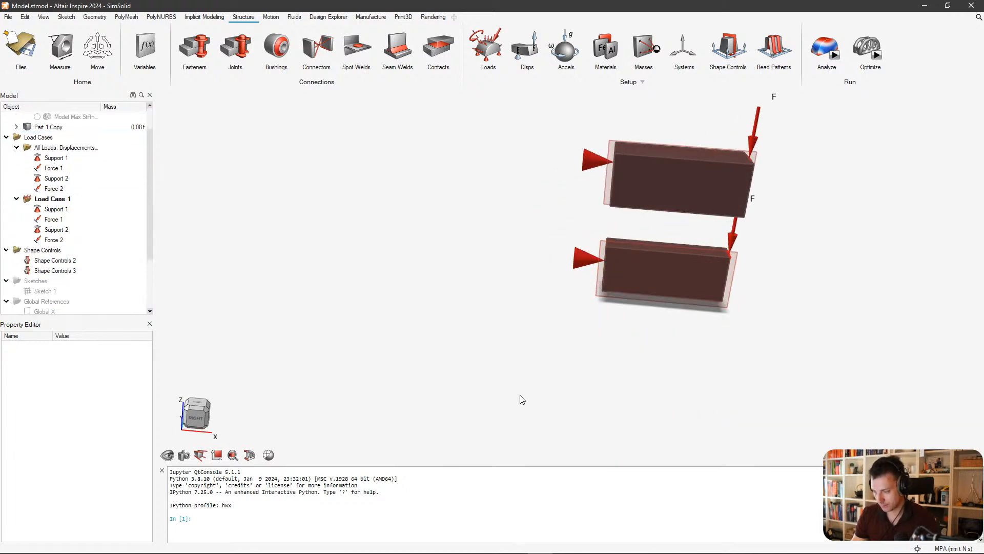
{"action": "left_click", "coordinate": [684, 282]}
{"action": "key", "text": "Delete"}
{"action": "left_click", "coordinate": [716, 282]}
{"action": "scroll", "coordinate": [715, 281], "scroll_direction": "down", "scroll_amount": 1}
{"action": "key", "text": "Delete"}
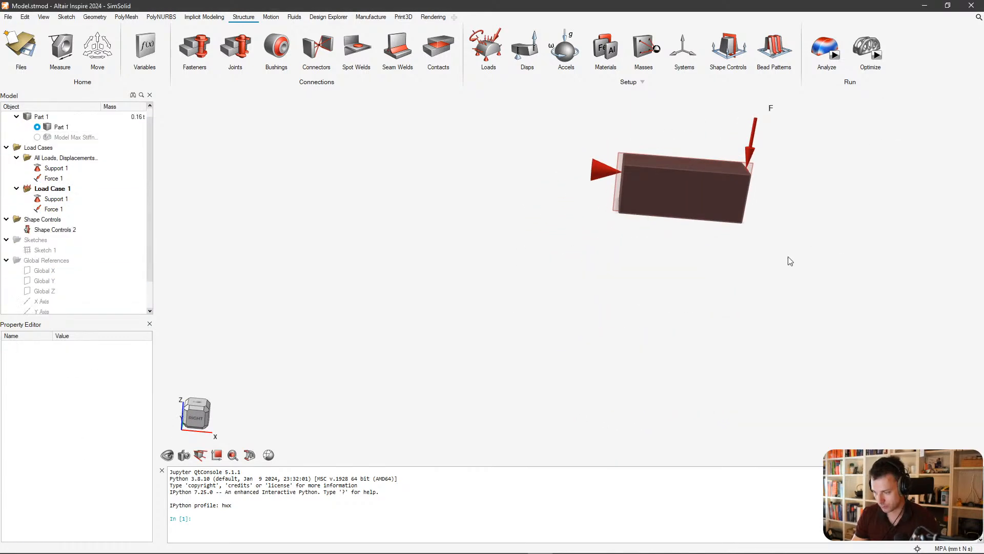
Run a topology optimization of the full block named FullModel, maximizing stiffness at 25% design space volume with 81.037 mm minimum thickness.
{"action": "right_click_drag", "start_coordinate": [786, 260], "coordinate": [605, 313]}
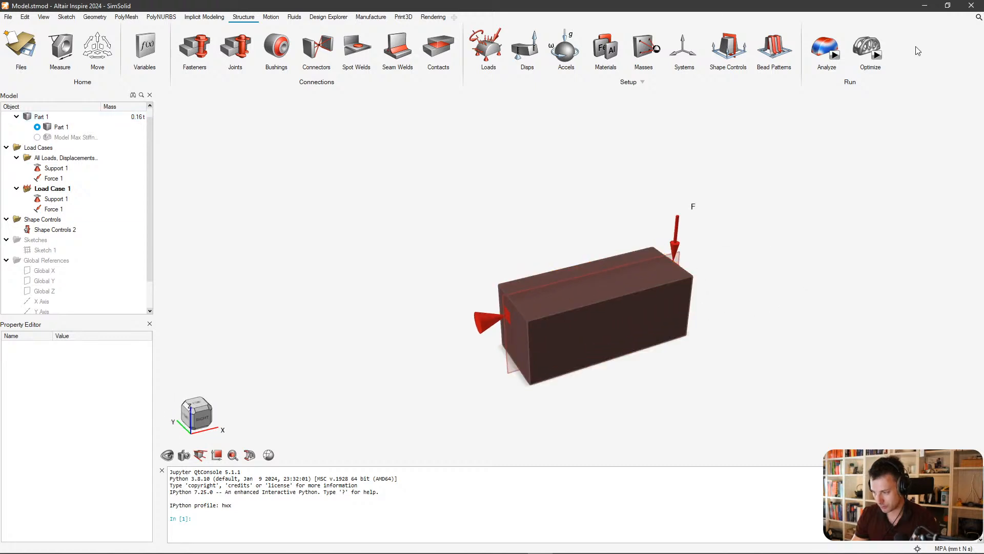
{"action": "left_click", "coordinate": [875, 54]}
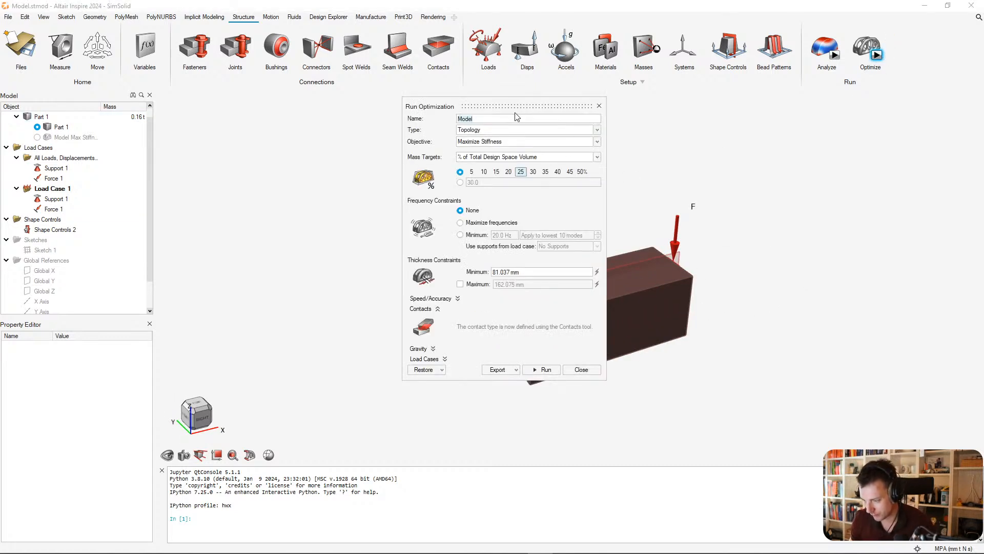
{"action": "key", "text": "BackSpace"}
{"action": "type", "text": "Full"}
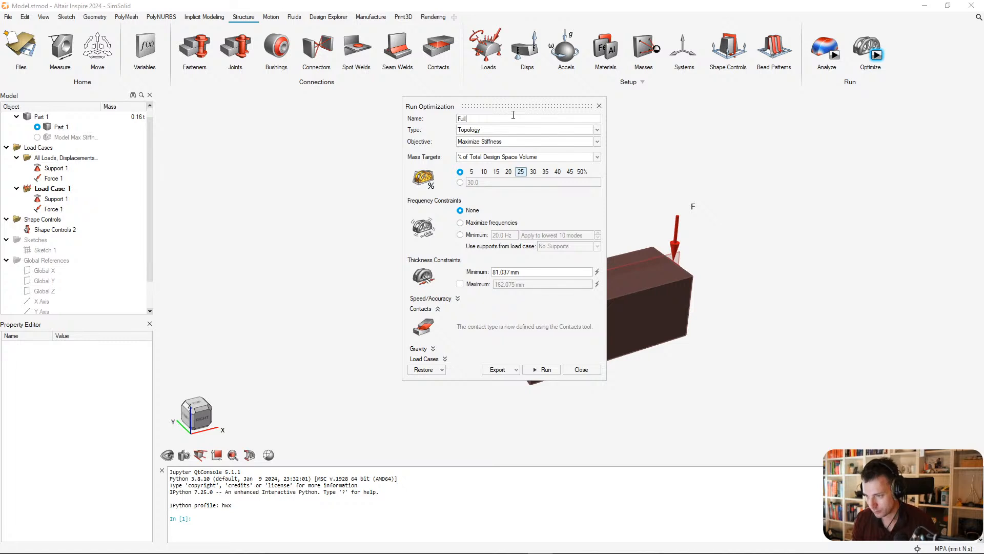
{"action": "type", "text": "Model"}
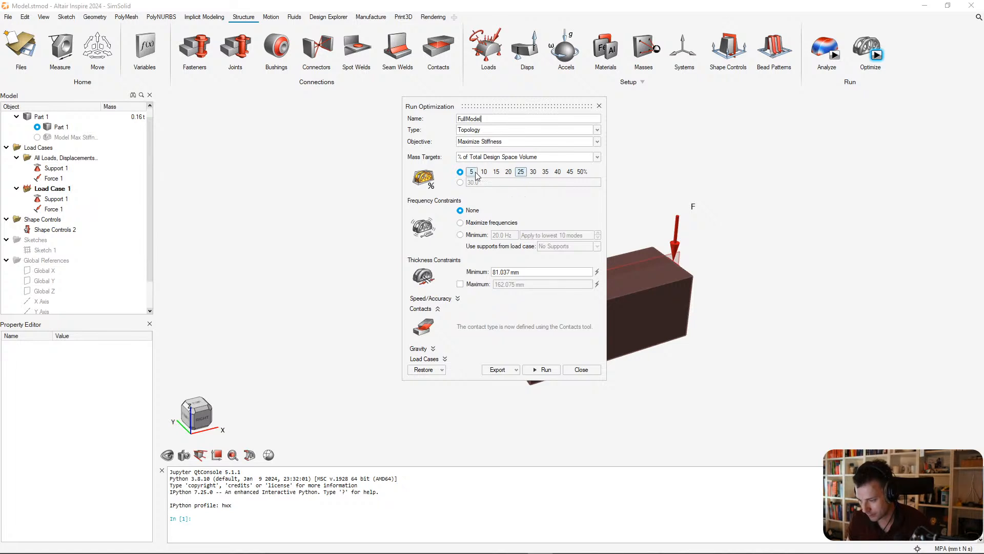
{"action": "left_click", "coordinate": [541, 272]}
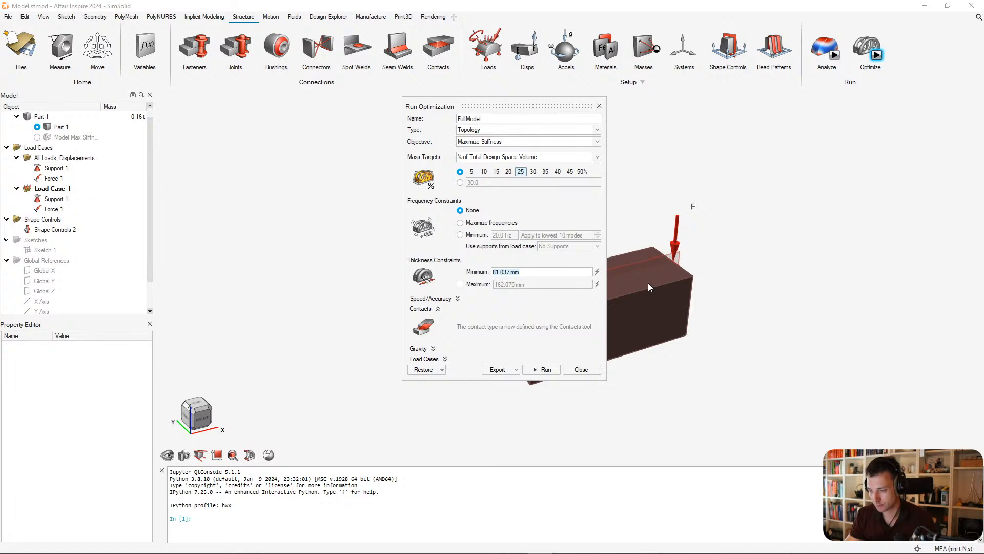
{"action": "left_click", "coordinate": [542, 369]}
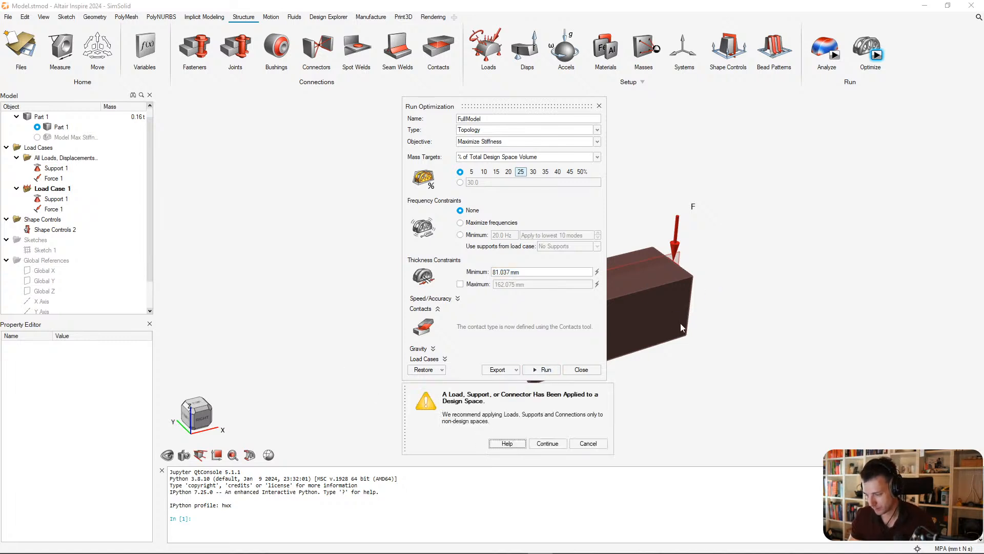
{"action": "left_click", "coordinate": [547, 444]}
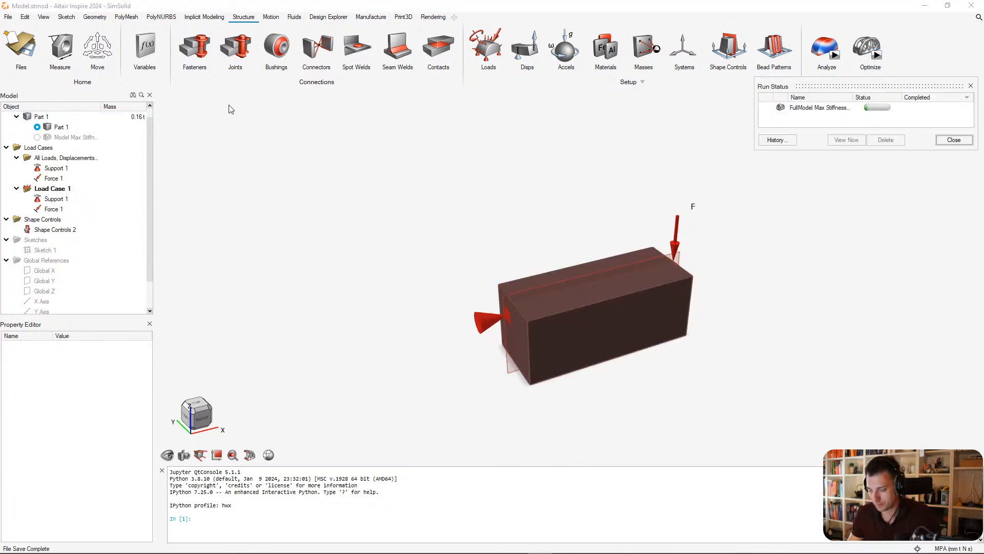
Save the model as a new file named FullModel in the InsprieTest folder.
{"action": "left_click", "coordinate": [8, 17]}
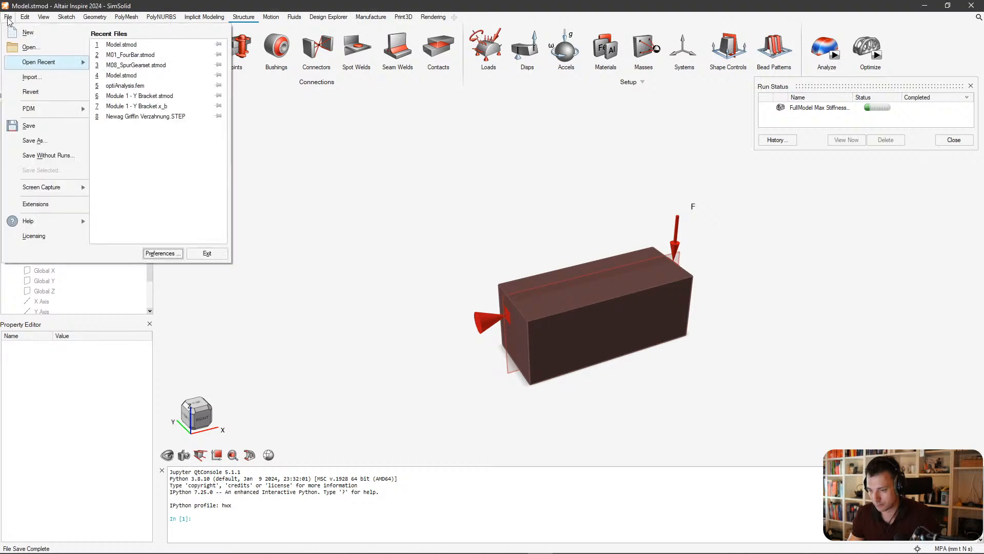
{"action": "left_click", "coordinate": [52, 145]}
{"action": "type", "text": "Full"}
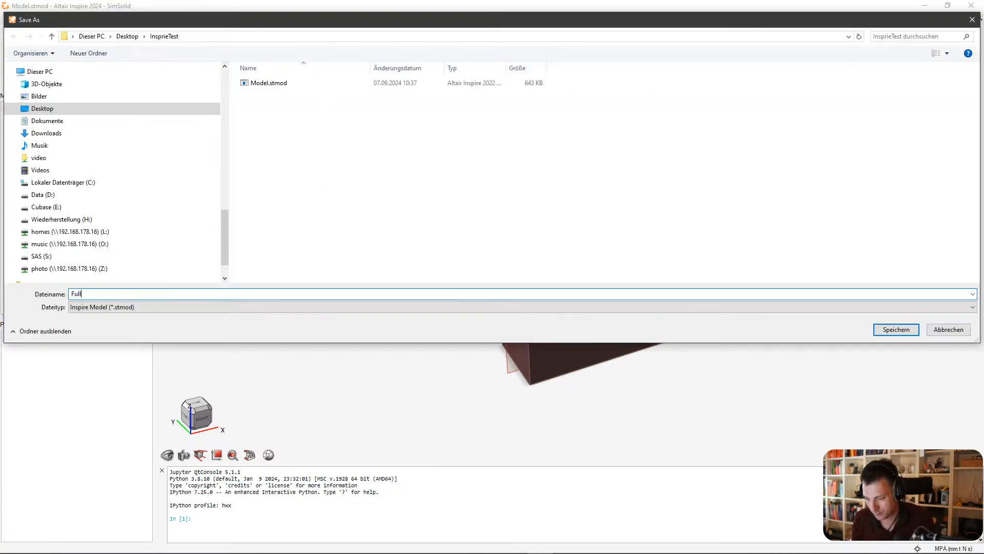
{"action": "type", "text": "Model"}
{"action": "key", "text": "Return"}
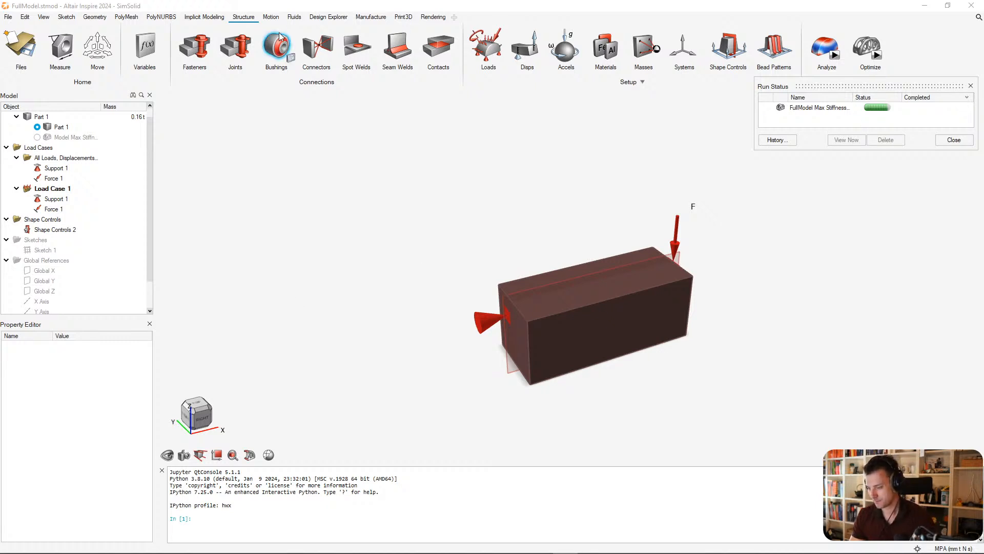
Check the analysis solver setting in the run options preferences and close them without changes.
{"action": "left_click", "coordinate": [9, 18]}
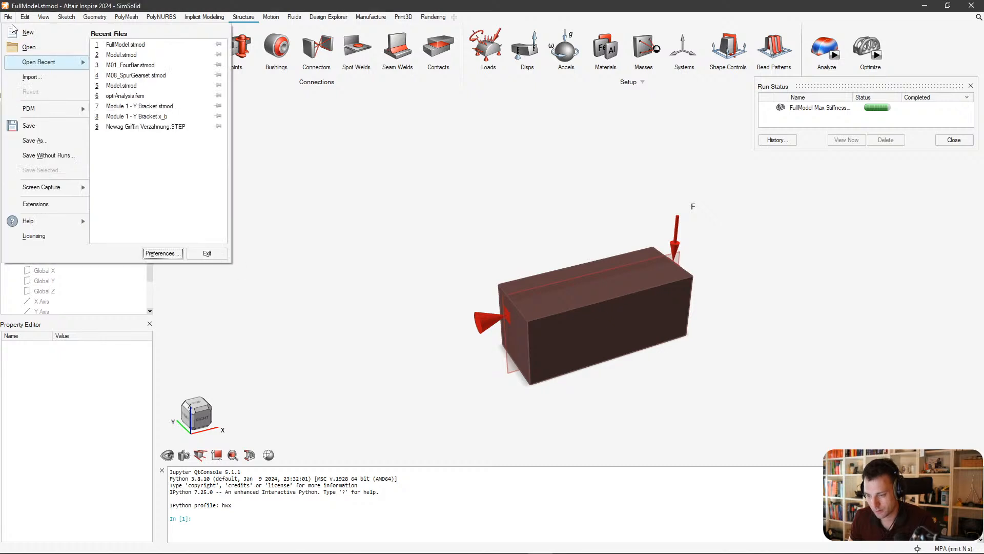
{"action": "left_click", "coordinate": [176, 255]}
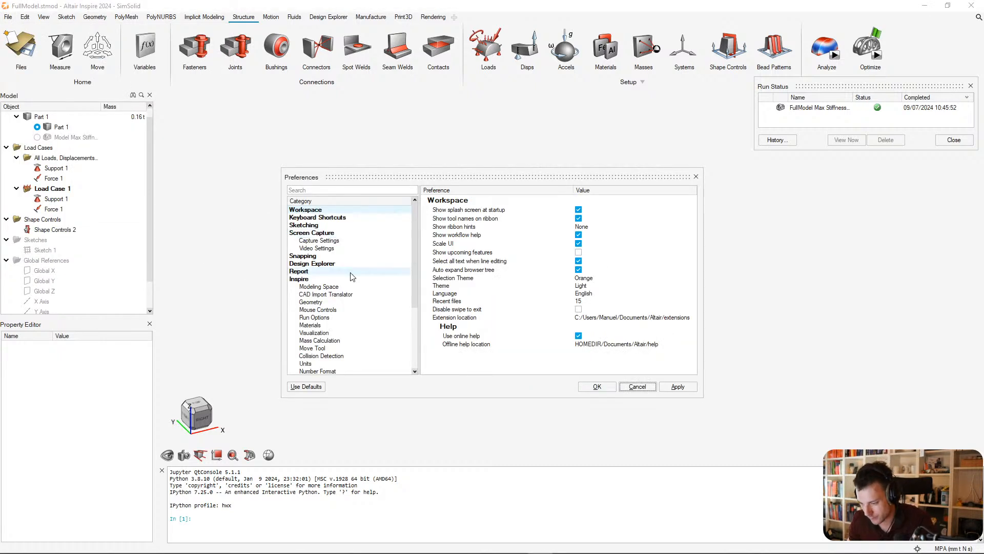
{"action": "left_click", "coordinate": [354, 317]}
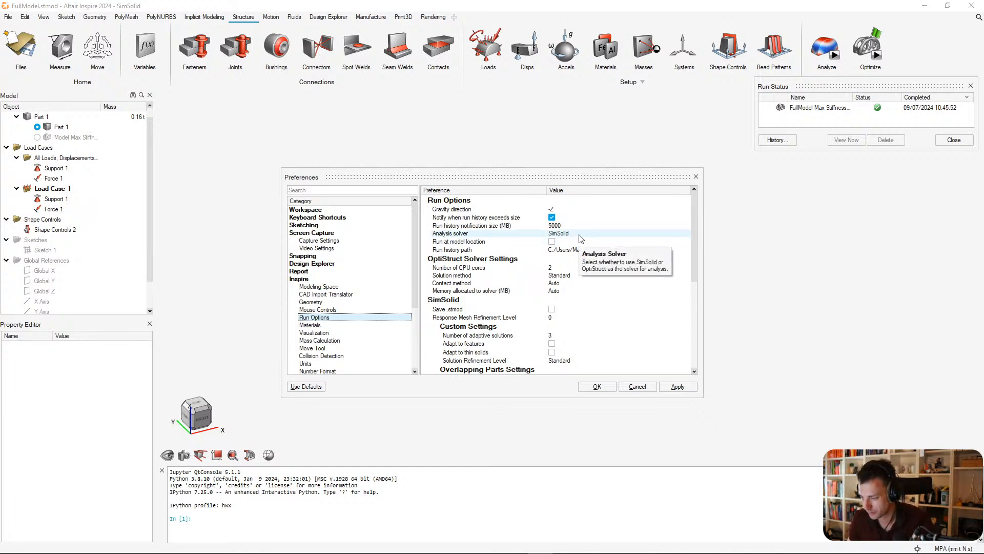
{"action": "left_click", "coordinate": [697, 177]}
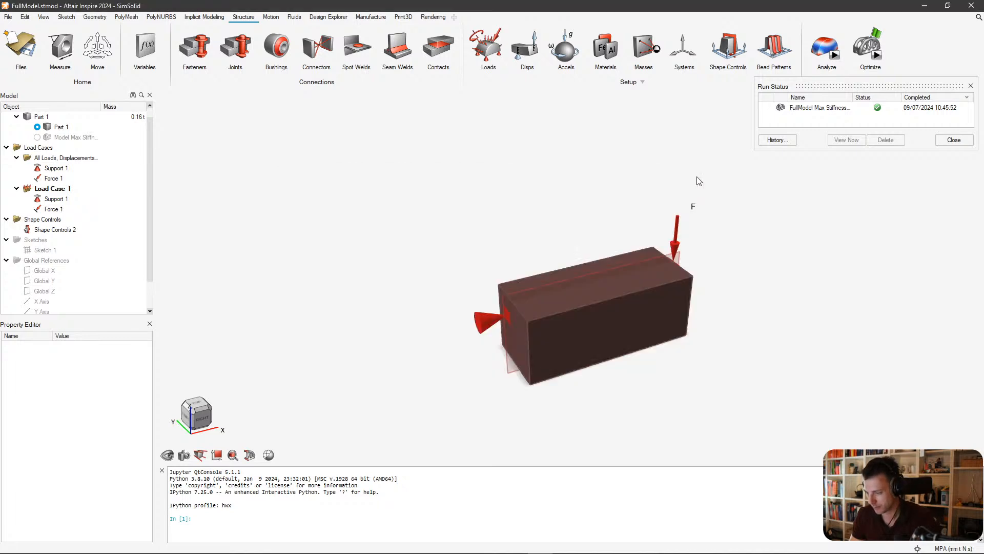
Open the finished FullModel optimization result and raise the topology material slightly above the recommended mark.
{"action": "double_click", "coordinate": [797, 107]}
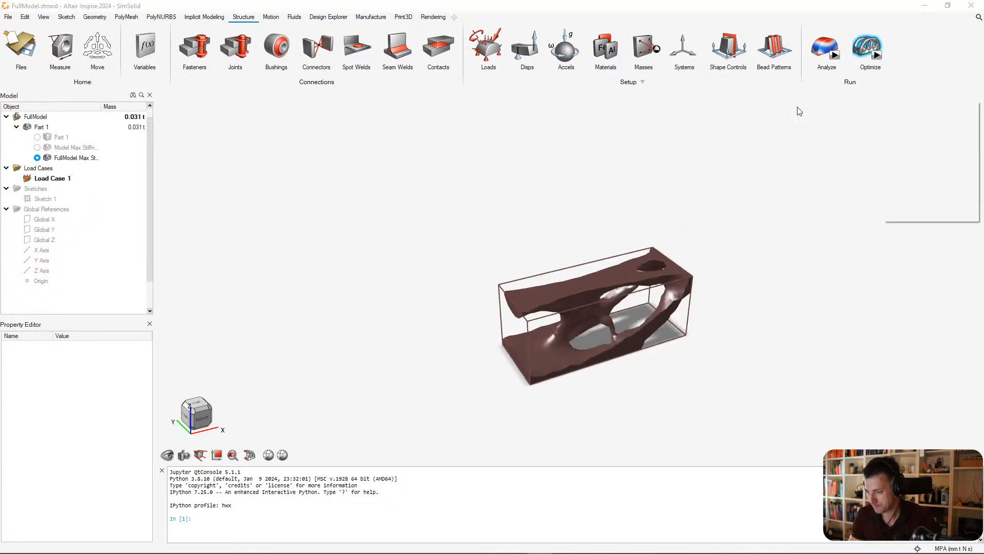
{"action": "right_click_drag", "start_coordinate": [633, 258], "coordinate": [870, 245]}
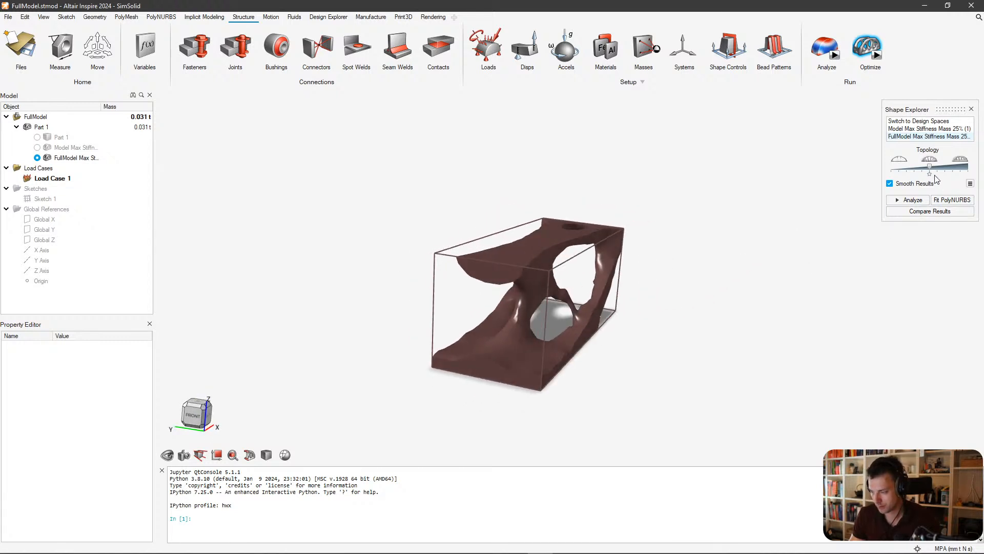
{"action": "left_click_drag", "start_coordinate": [930, 167], "coordinate": [937, 167]}
Orient the optimized full block to an oblique view from its loaded end and take a screenshot of it.
{"action": "right_click_drag", "start_coordinate": [841, 218], "coordinate": [563, 331]}
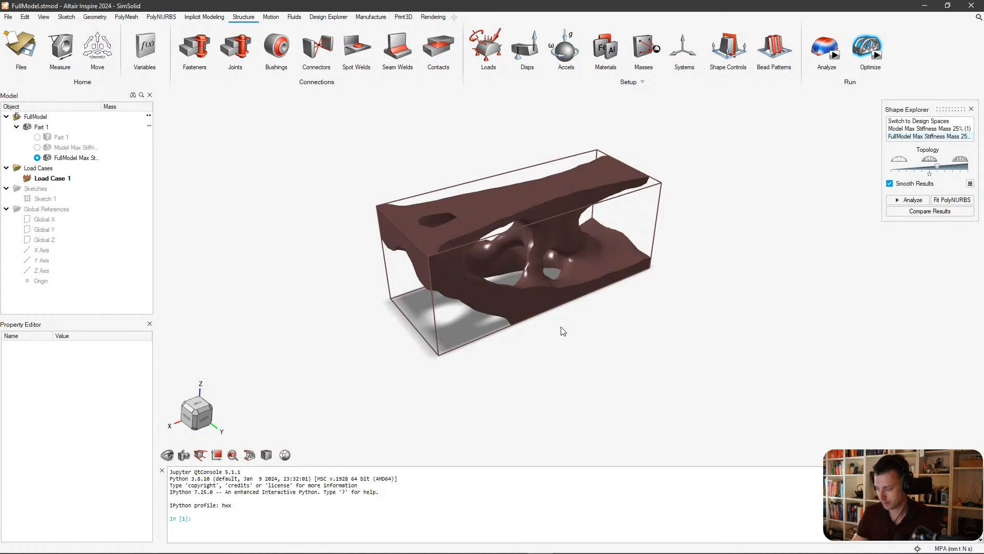
{"action": "key", "text": "super+shift+s"}
{"action": "left_click_drag", "start_coordinate": [758, 79], "coordinate": [246, 447]}
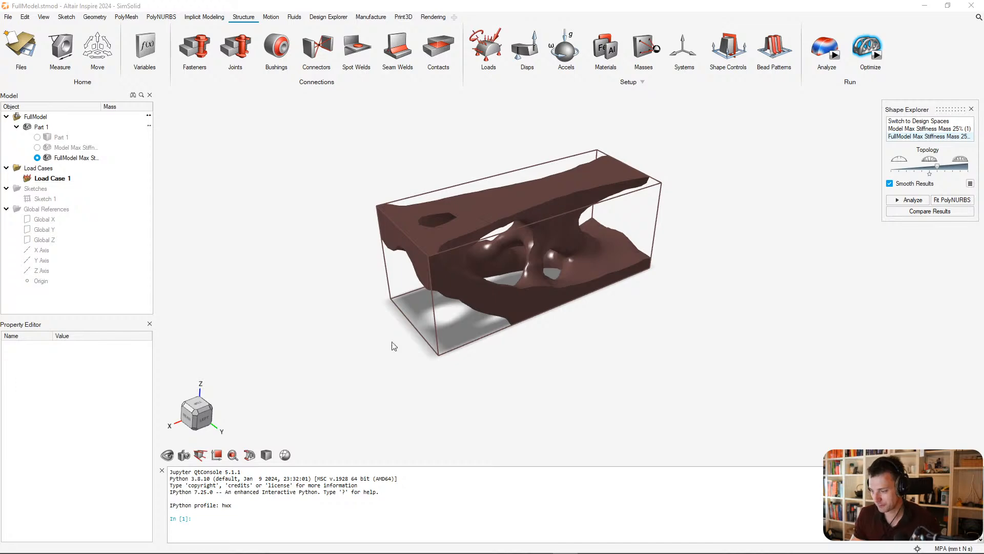
Show the optimized full block enlarged in the left view and take a screenshot of it.
{"action": "left_click", "coordinate": [203, 419]}
{"action": "scroll", "coordinate": [470, 312], "scroll_direction": "up", "scroll_amount": 5}
{"action": "scroll", "coordinate": [468, 317], "scroll_direction": "down", "scroll_amount": 1}
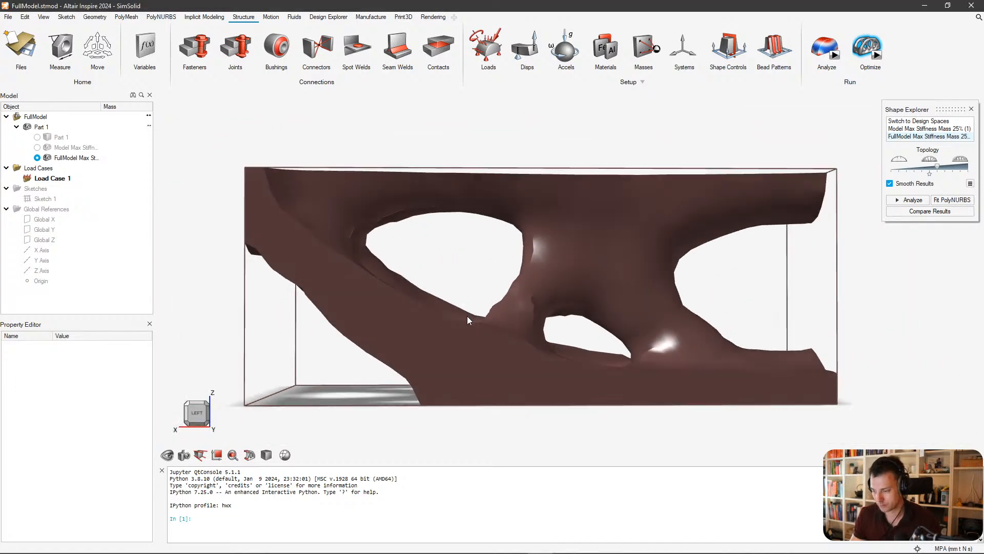
{"action": "scroll", "coordinate": [467, 317], "scroll_direction": "up", "scroll_amount": 1}
{"action": "right_click_drag", "start_coordinate": [561, 321], "coordinate": [544, 300]}
{"action": "scroll", "coordinate": [544, 300], "scroll_direction": "down", "scroll_amount": 1}
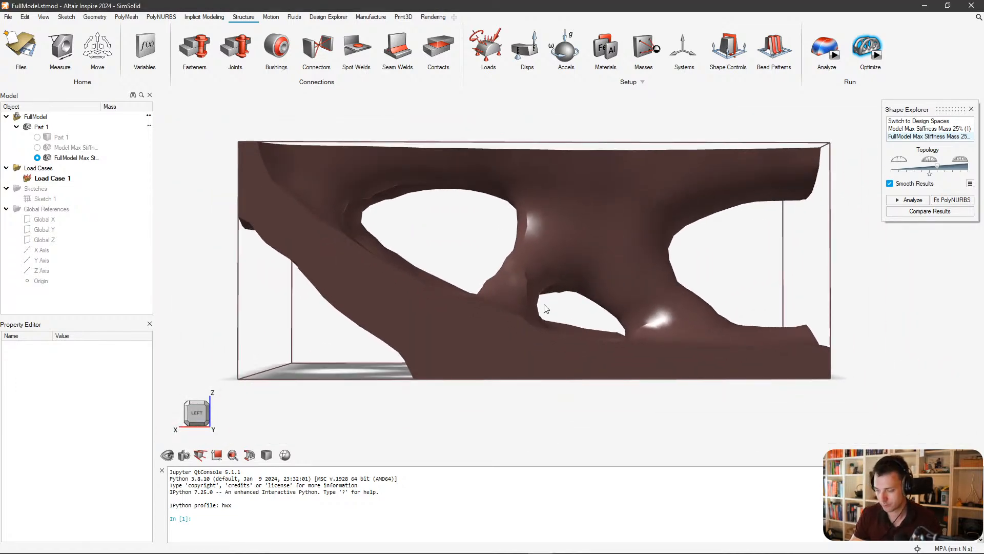
{"action": "key", "text": "super+shift+s"}
{"action": "left_click_drag", "start_coordinate": [210, 135], "coordinate": [876, 413]}
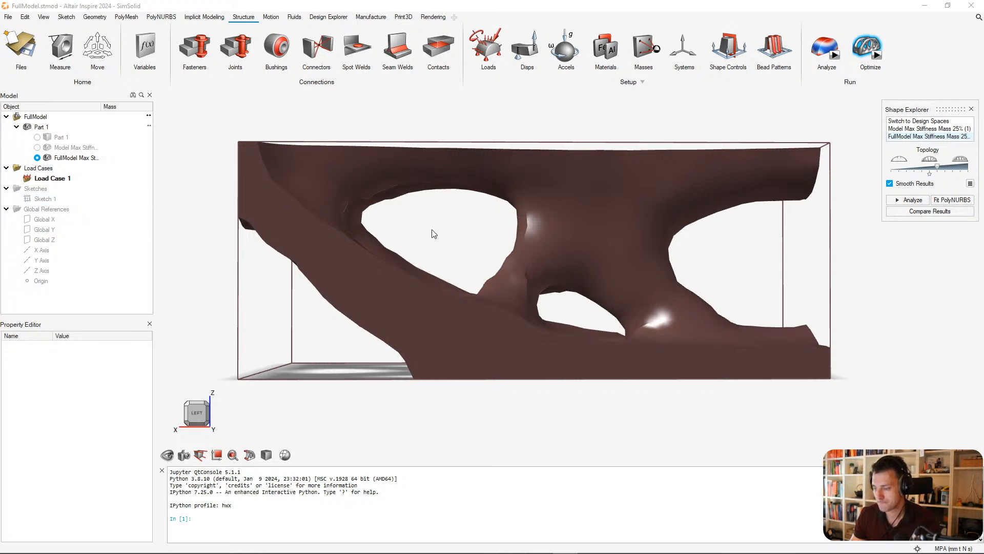
Examine the optimized full block from the left, from above and from oblique front angles.
{"action": "scroll", "coordinate": [434, 231], "scroll_direction": "up", "scroll_amount": 5}
{"action": "scroll", "coordinate": [450, 179], "scroll_direction": "down", "scroll_amount": 5}
{"action": "scroll", "coordinate": [393, 268], "scroll_direction": "up", "scroll_amount": 4}
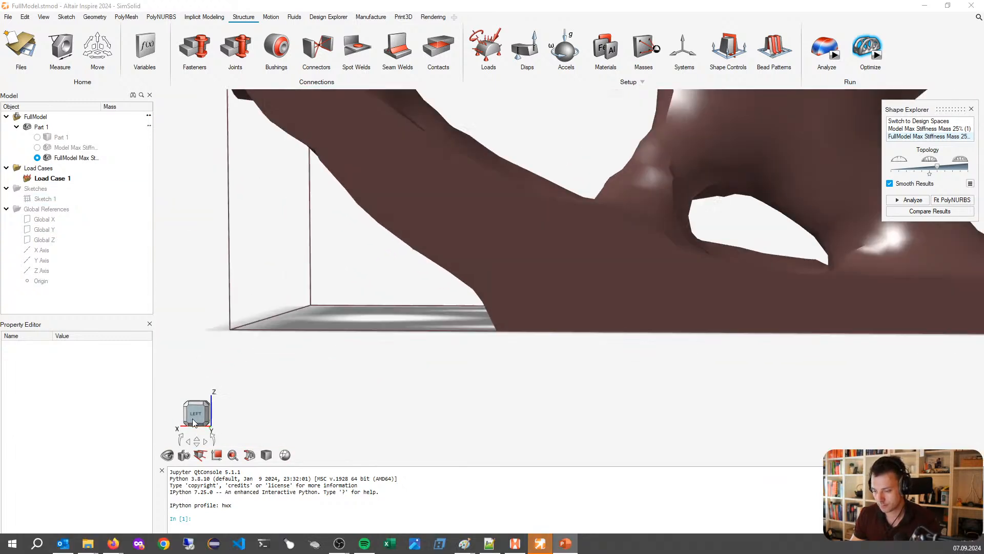
{"action": "scroll", "coordinate": [394, 269], "scroll_direction": "down", "scroll_amount": 3}
{"action": "scroll", "coordinate": [669, 358], "scroll_direction": "down", "scroll_amount": 3}
{"action": "scroll", "coordinate": [668, 354], "scroll_direction": "down", "scroll_amount": 1}
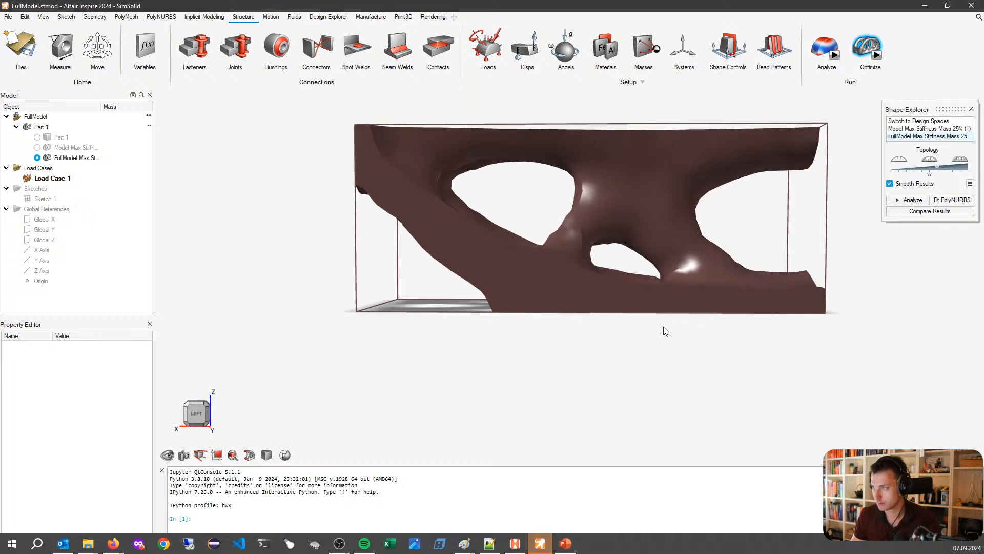
{"action": "scroll", "coordinate": [605, 361], "scroll_direction": "down", "scroll_amount": 1}
{"action": "middle_click_drag", "start_coordinate": [461, 272], "coordinate": [494, 329]}
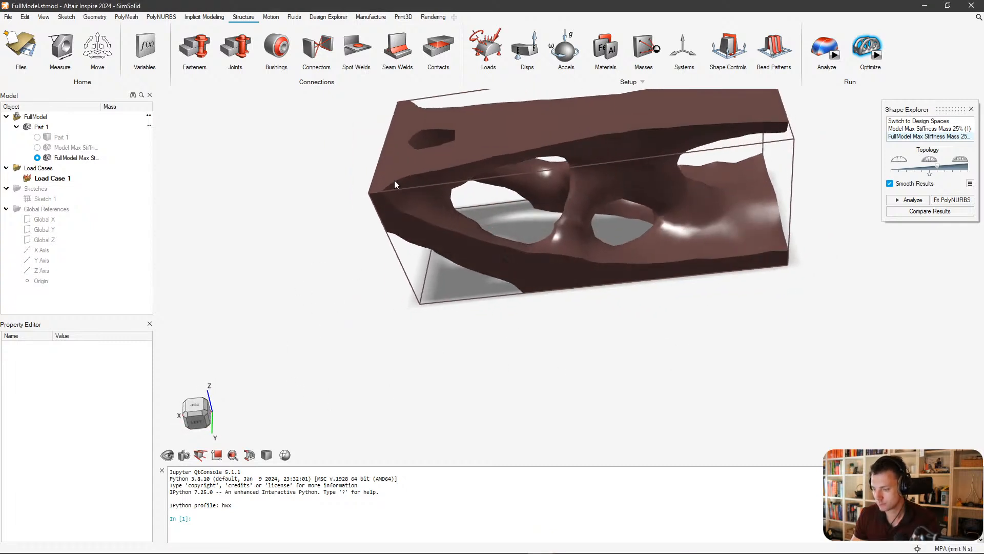
{"action": "left_click", "coordinate": [195, 405]}
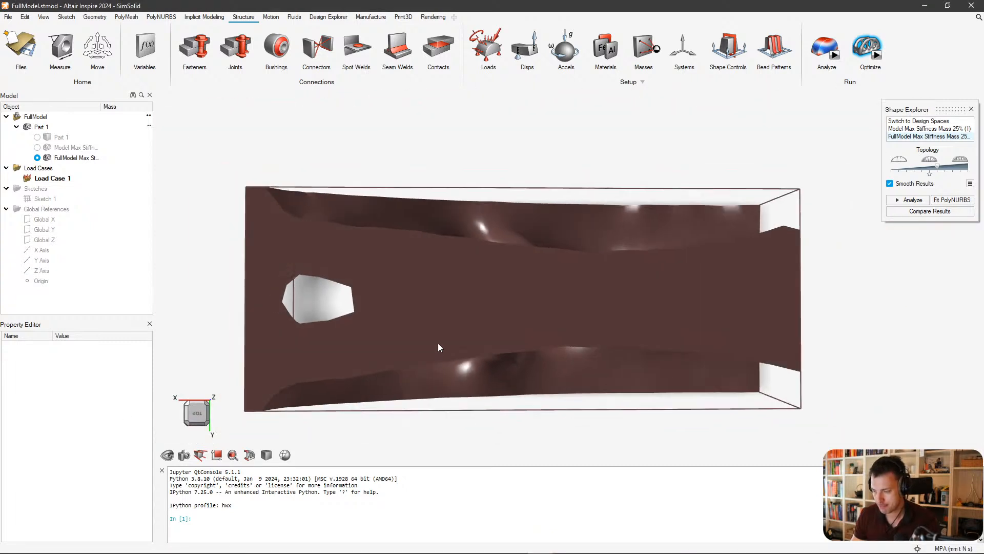
{"action": "middle_click_drag", "start_coordinate": [198, 412], "coordinate": [566, 302]}
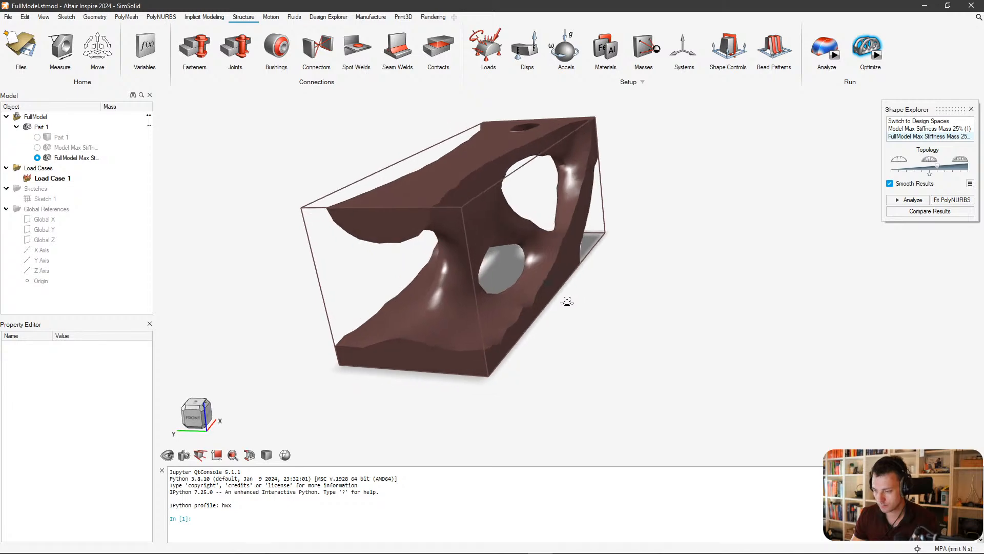
Centre the optimized full block in its oblique front view and take a screenshot of it.
{"action": "right_click_drag", "start_coordinate": [568, 302], "coordinate": [624, 323]}
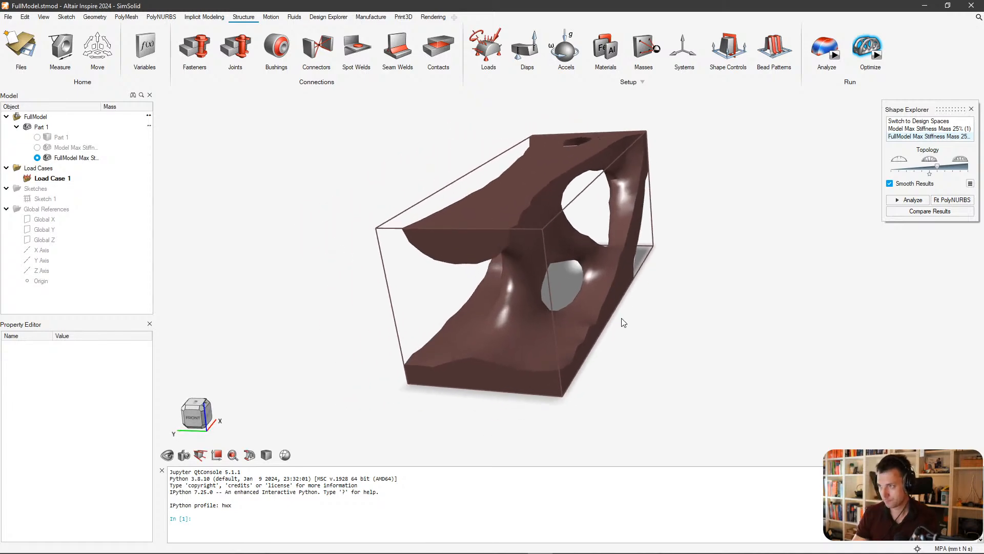
{"action": "key", "text": "super+shift+s"}
{"action": "left_click_drag", "start_coordinate": [736, 109], "coordinate": [321, 414]}
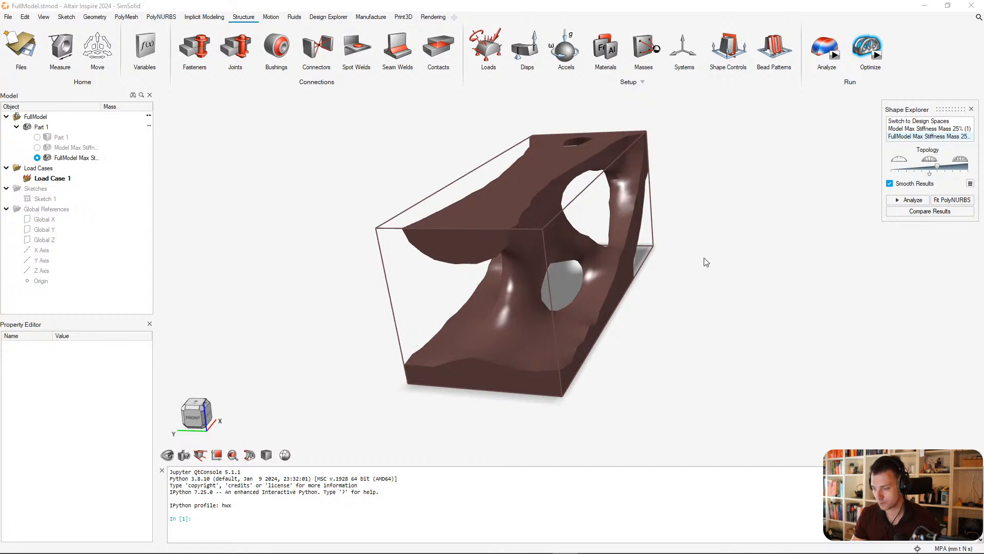
Open the original Model.stmod without saving the changes to FullModel.
{"action": "left_click", "coordinate": [677, 257]}
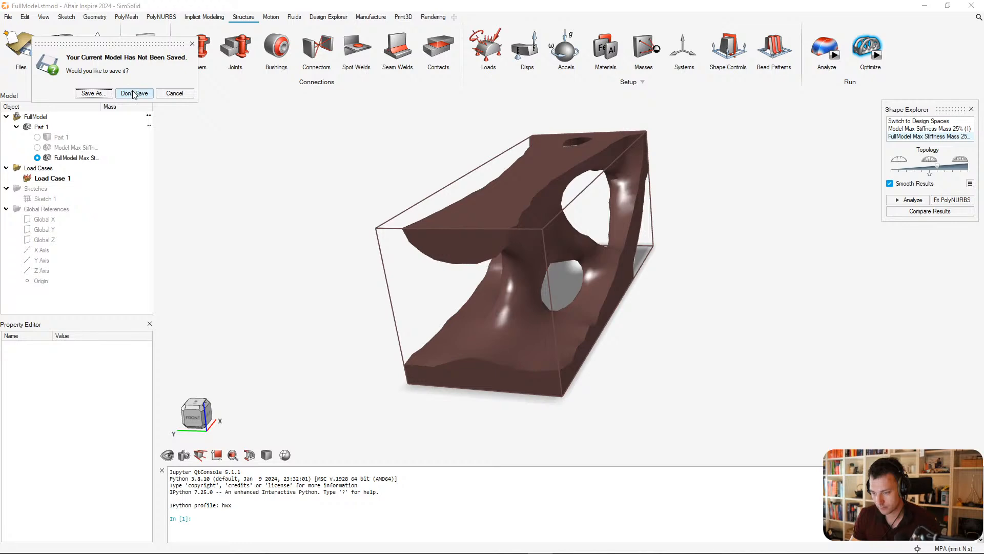
{"action": "left_click", "coordinate": [131, 92]}
{"action": "double_click", "coordinate": [258, 95]}
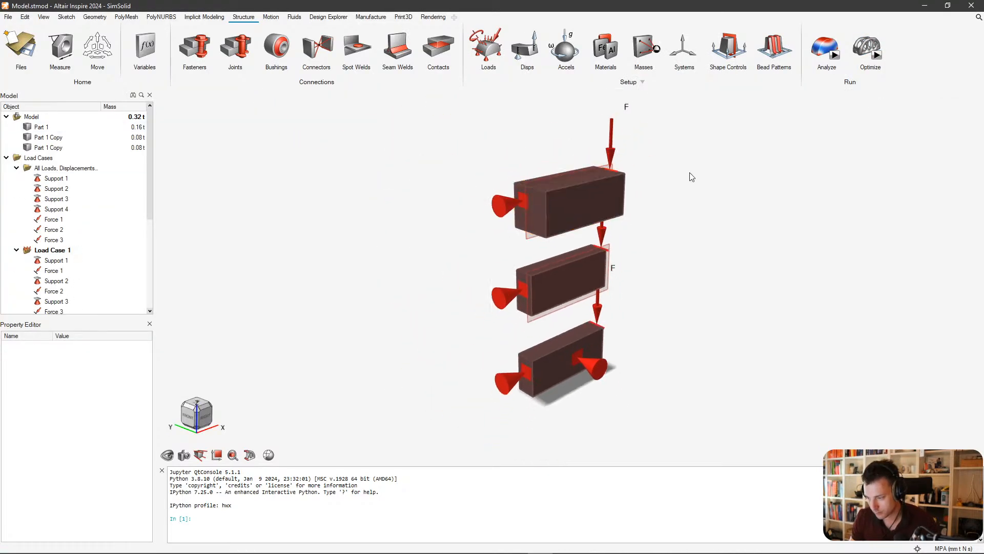
Delete the full block and the lowest half block with their loads and supports, keeping only the middle half block with the symmetry plane.
{"action": "left_click_drag", "start_coordinate": [604, 131], "coordinate": [448, 222]}
{"action": "left_click", "coordinate": [538, 202]}
{"action": "key", "text": "Delete"}
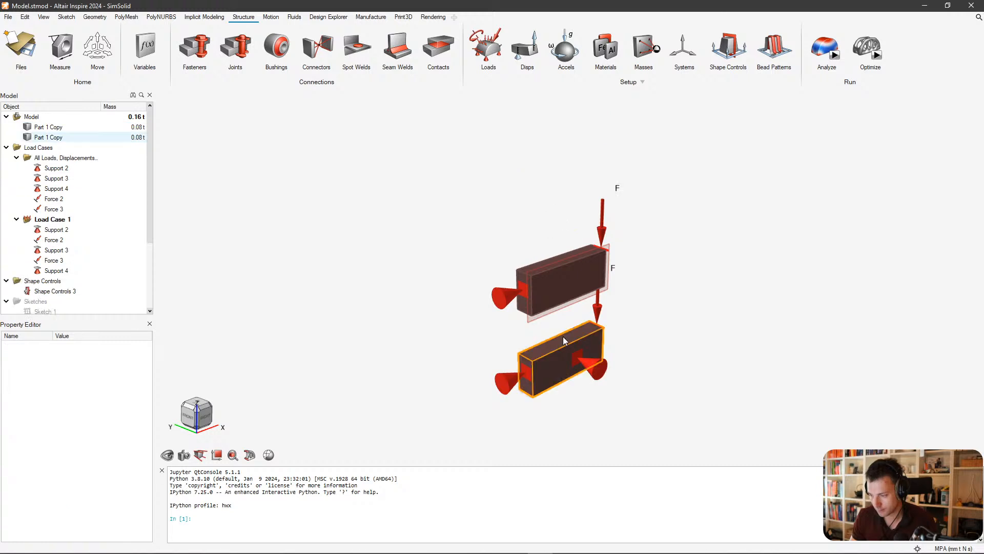
{"action": "left_click", "coordinate": [572, 365]}
{"action": "key", "text": "Delete"}
{"action": "left_click", "coordinate": [577, 356]}
{"action": "key", "text": "Delete"}
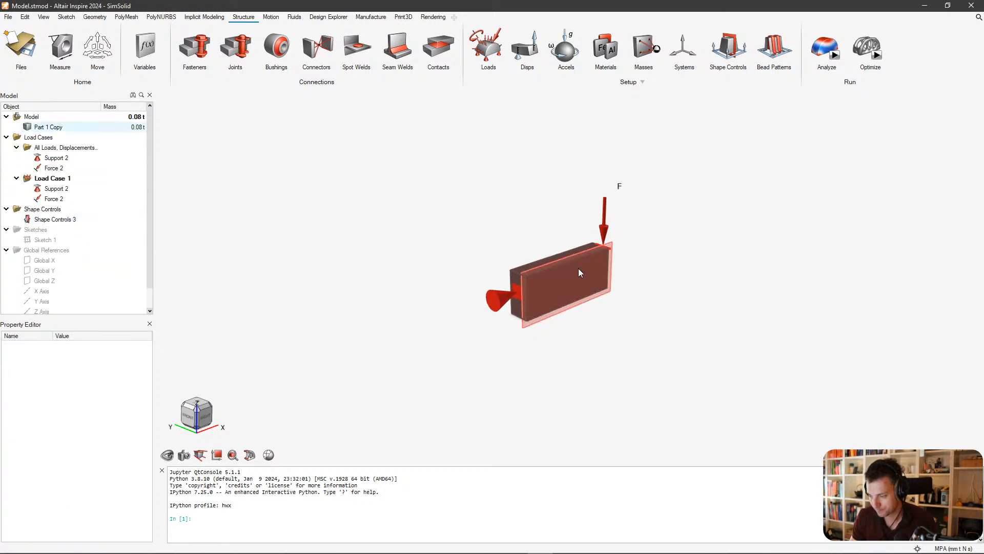
{"action": "right_click_drag", "start_coordinate": [578, 269], "coordinate": [589, 316]}
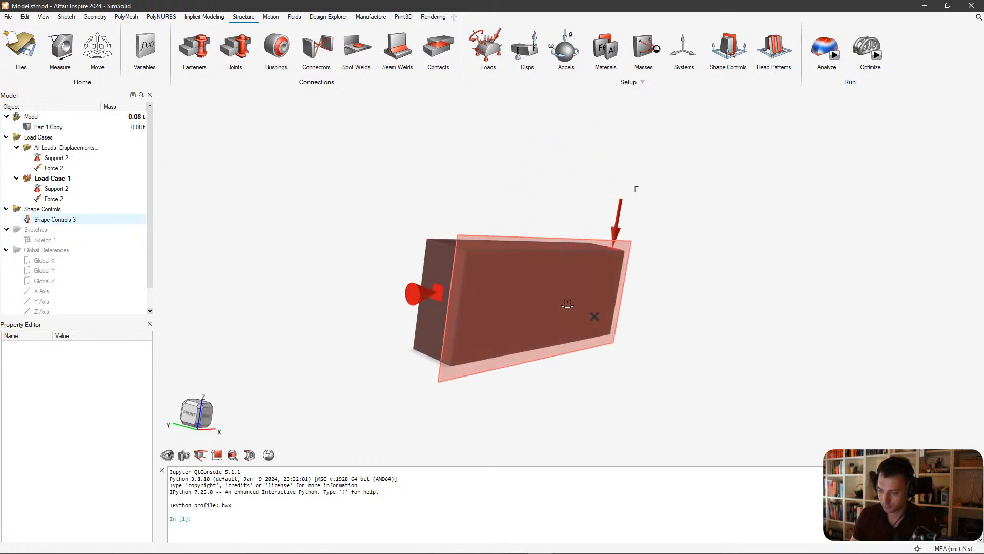
{"action": "right_click_drag", "start_coordinate": [519, 316], "coordinate": [587, 234]}
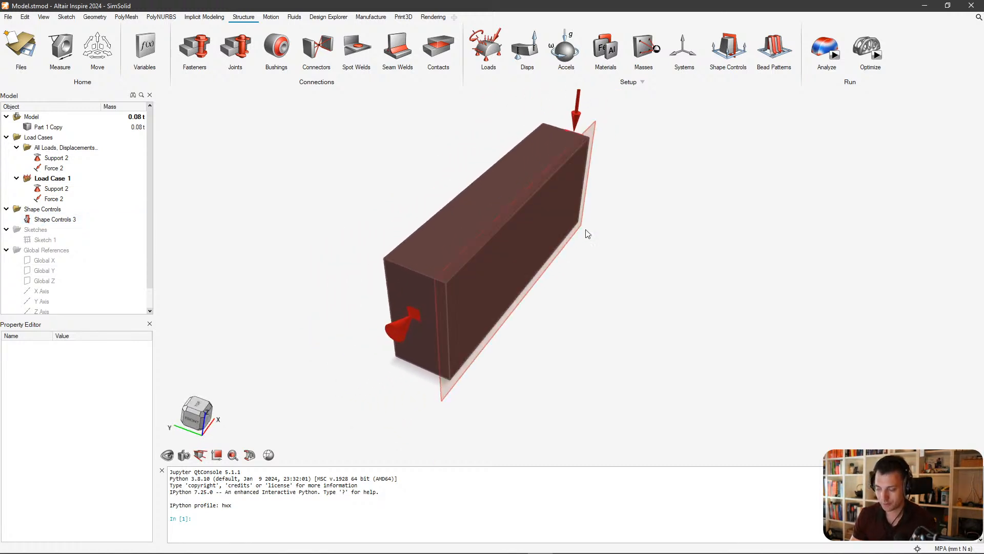
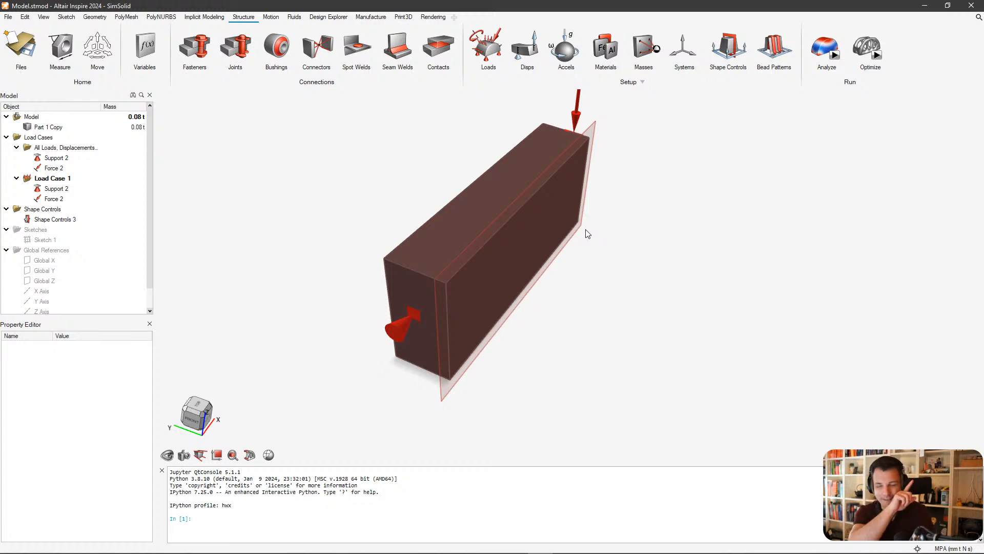
Save the reduced model under the new name halfModelWithShapeControl in the InsprieTest folder.
{"action": "left_click", "coordinate": [8, 18]}
{"action": "left_click", "coordinate": [323, 158]}
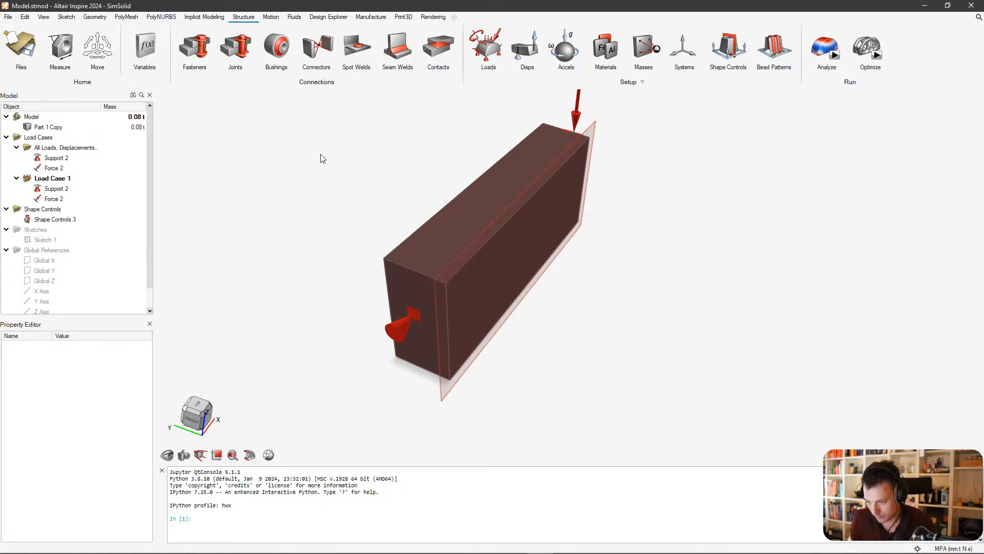
{"action": "type", "text": "half"}
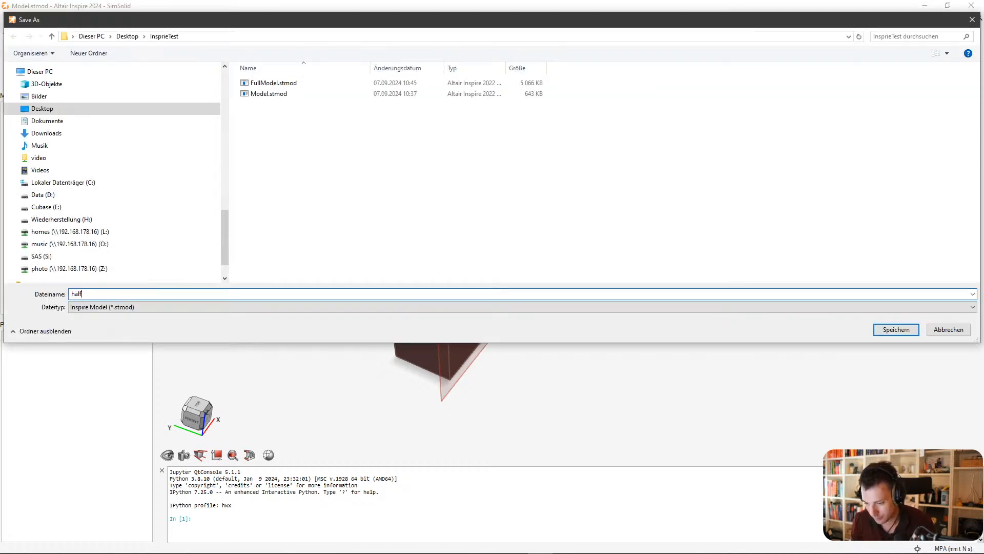
{"action": "type", "text": "ModelWithShapeControl"}
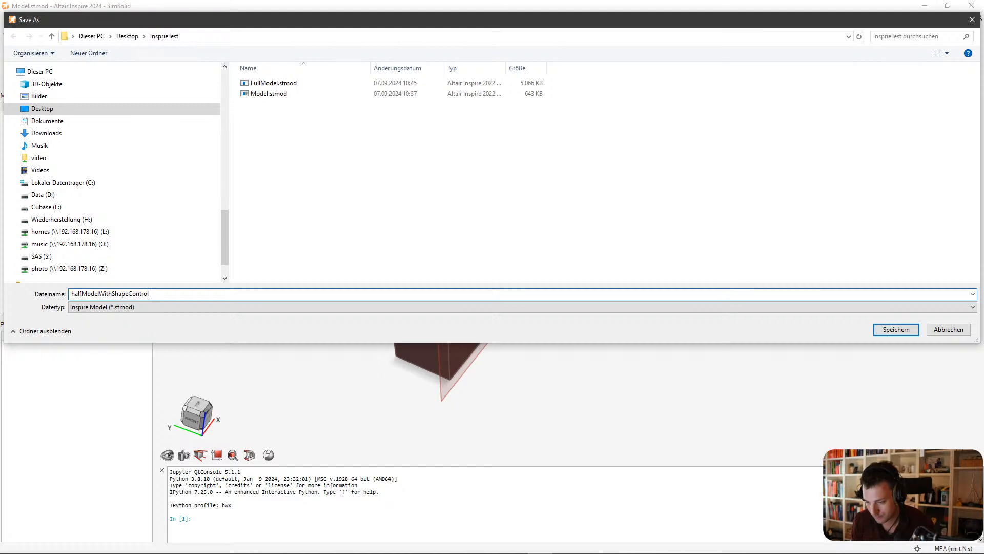
{"action": "key", "text": "Return"}
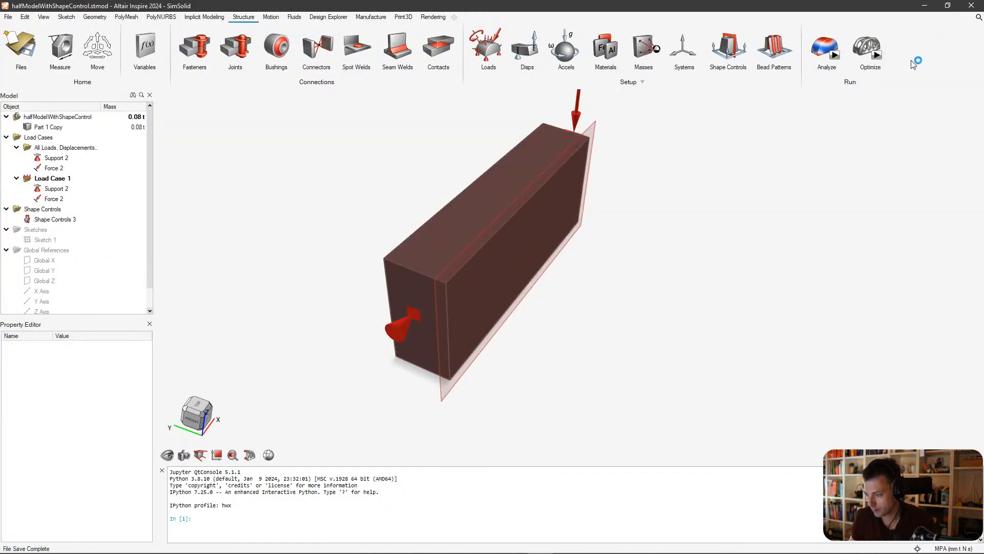
Open the optimization setup for the half block and its minimum thickness constraint for editing.
{"action": "left_click", "coordinate": [876, 54]}
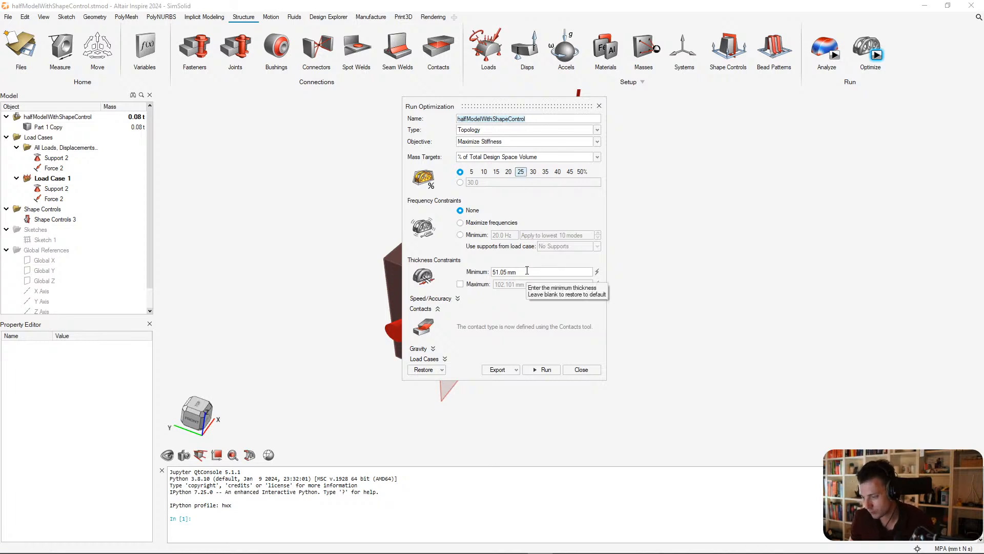
{"action": "left_click_drag", "start_coordinate": [526, 270], "coordinate": [487, 269]}
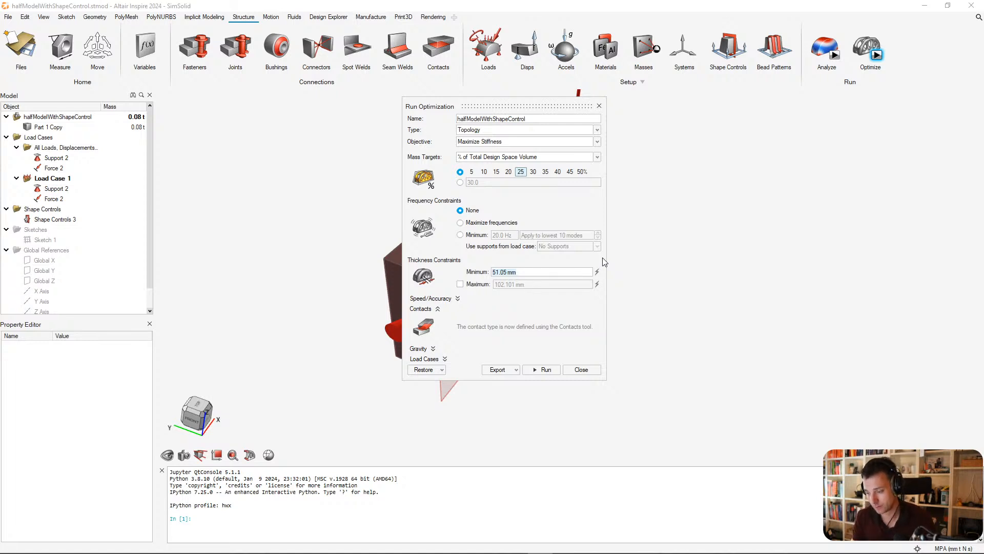
Set the minimum thickness constraint to 80 mm and run the topology optimization at 25% of the design space volume.
{"action": "type", "text": "80"}
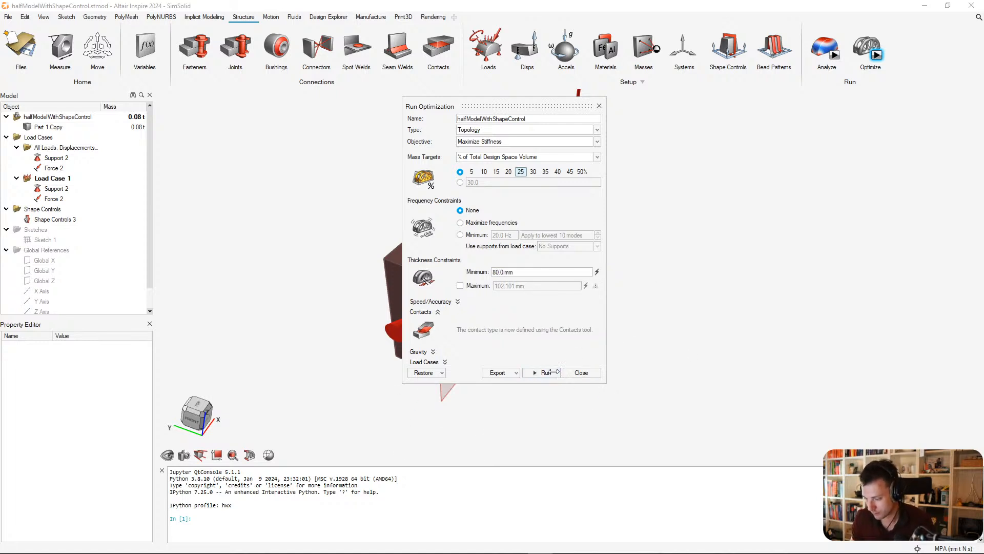
{"action": "left_click", "coordinate": [546, 373]}
{"action": "left_click", "coordinate": [548, 441]}
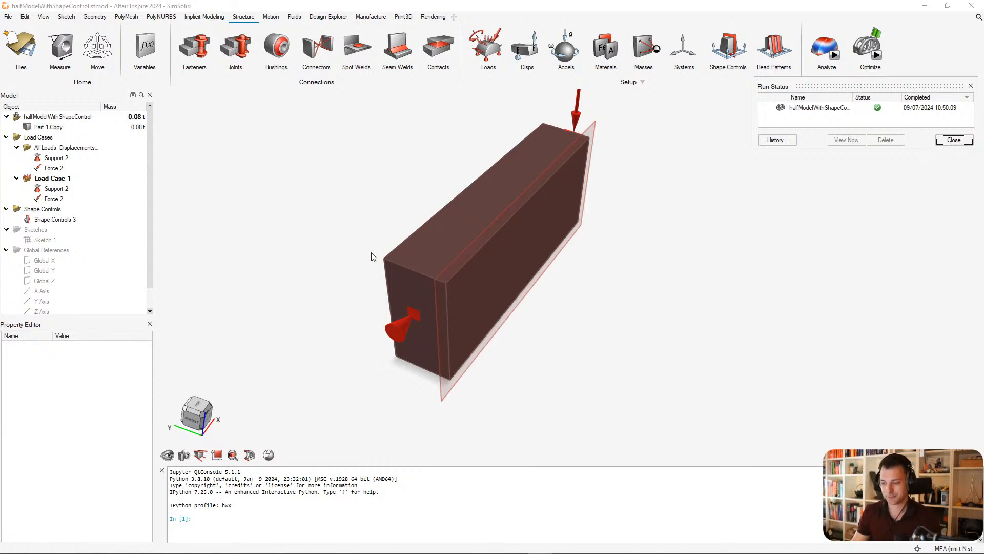
{"action": "left_click", "coordinate": [405, 271]}
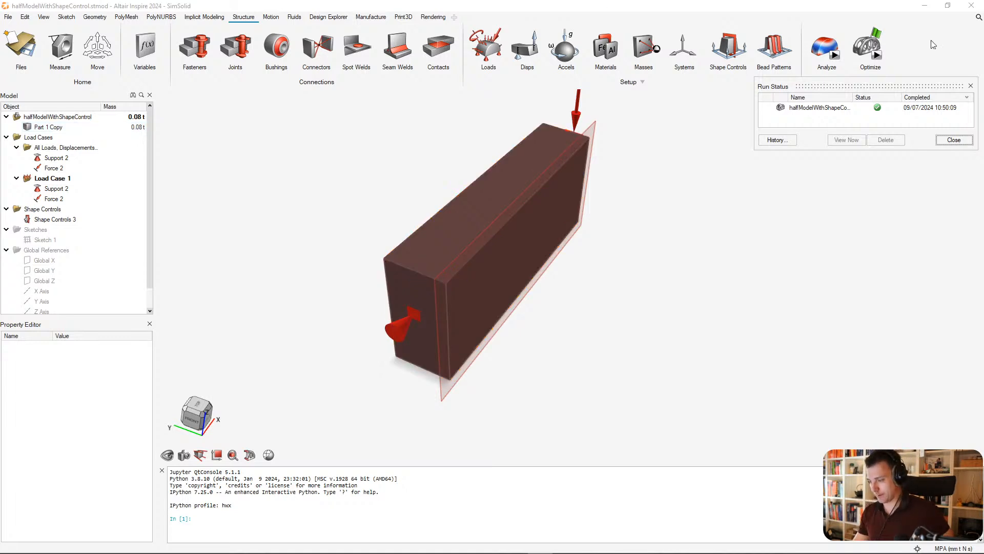
Open the completed halfModelWithShapeControl result, move the topology slider towards more material, and close the Shape Explorer.
{"action": "double_click", "coordinate": [837, 111]}
{"action": "middle_click_drag", "start_coordinate": [537, 286], "coordinate": [606, 299]}
{"action": "mouse_move", "coordinate": [929, 158]}
{"action": "left_mouse_down"}
{"action": "mouse_move", "coordinate": [919, 158]}
{"action": "mouse_move", "coordinate": [942, 158]}
{"action": "left_mouse_up"}
{"action": "middle_click_drag", "start_coordinate": [521, 251], "coordinate": [603, 274]}
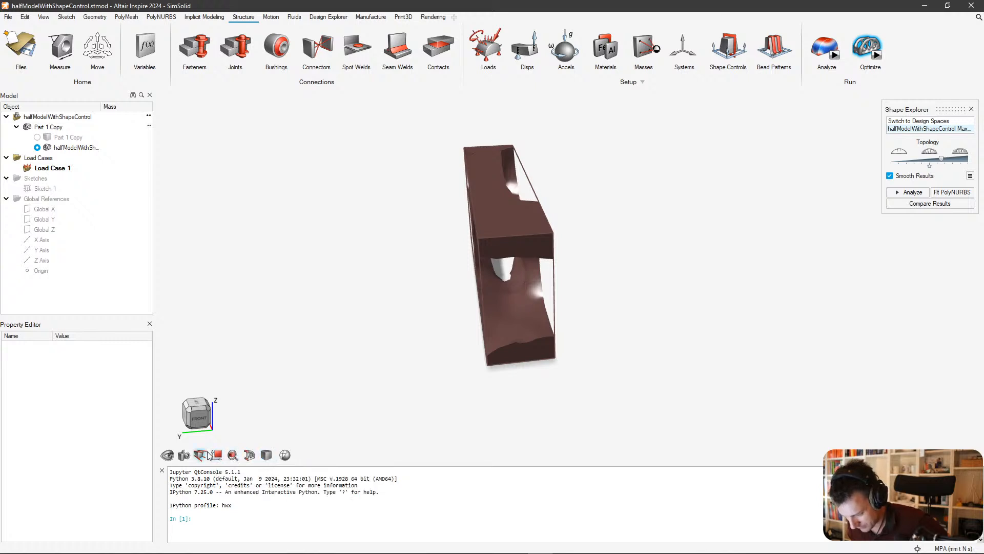
{"action": "left_click", "coordinate": [171, 456]}
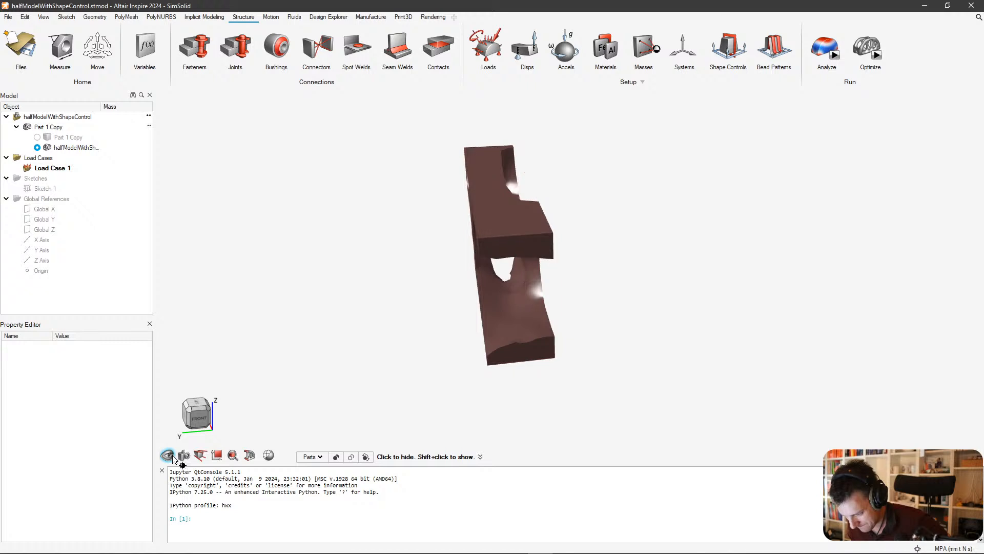
{"action": "left_click", "coordinate": [173, 458]}
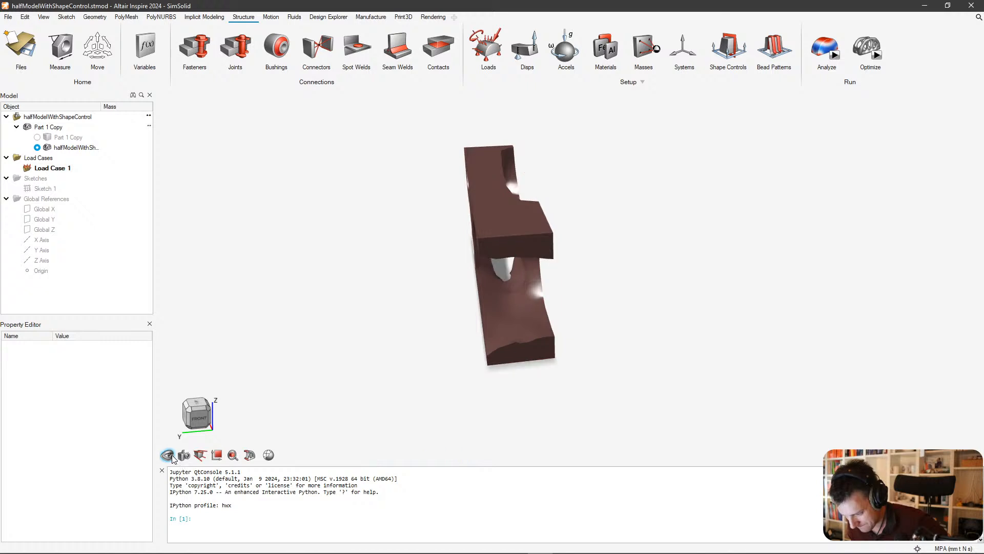
{"action": "left_click", "coordinate": [268, 455]}
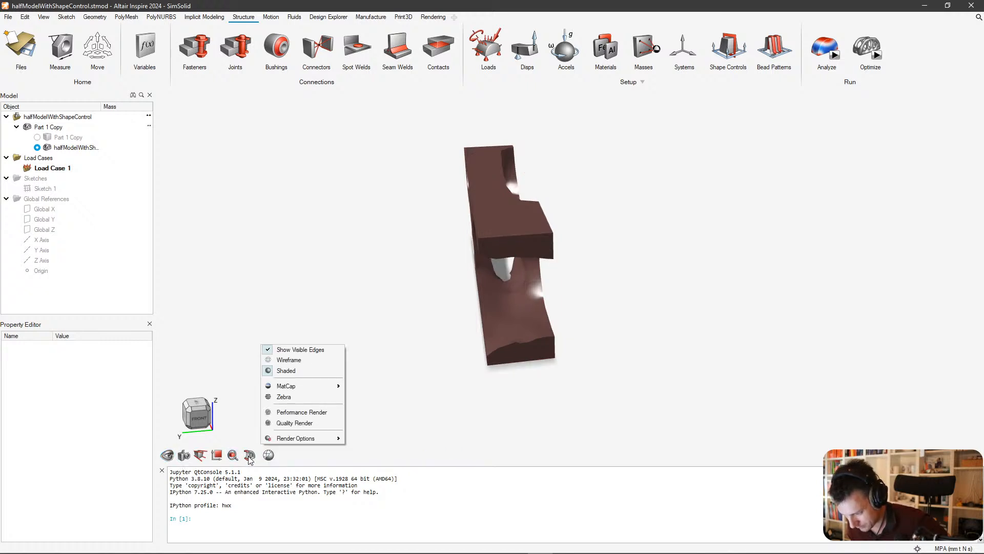
{"action": "left_click", "coordinate": [249, 455]}
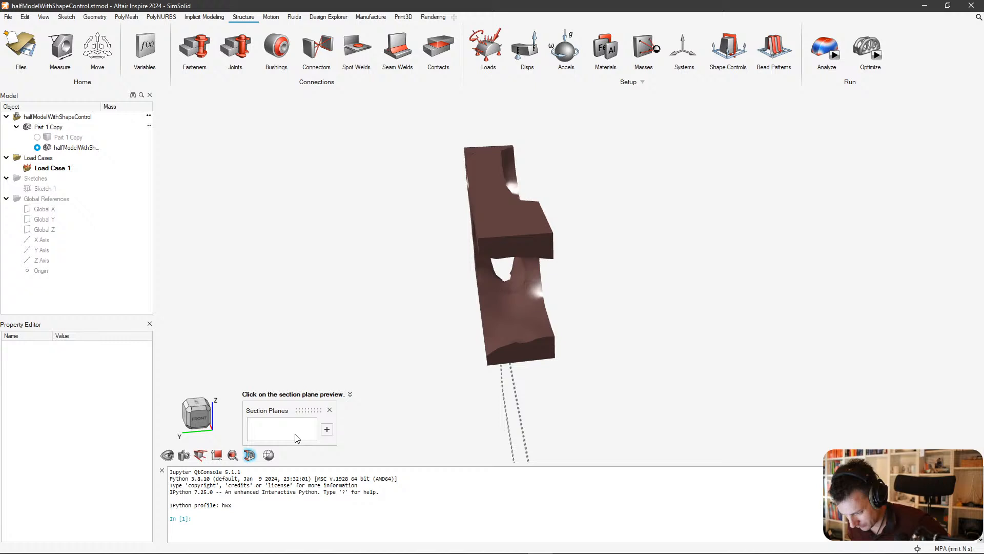
{"action": "left_click", "coordinate": [330, 410]}
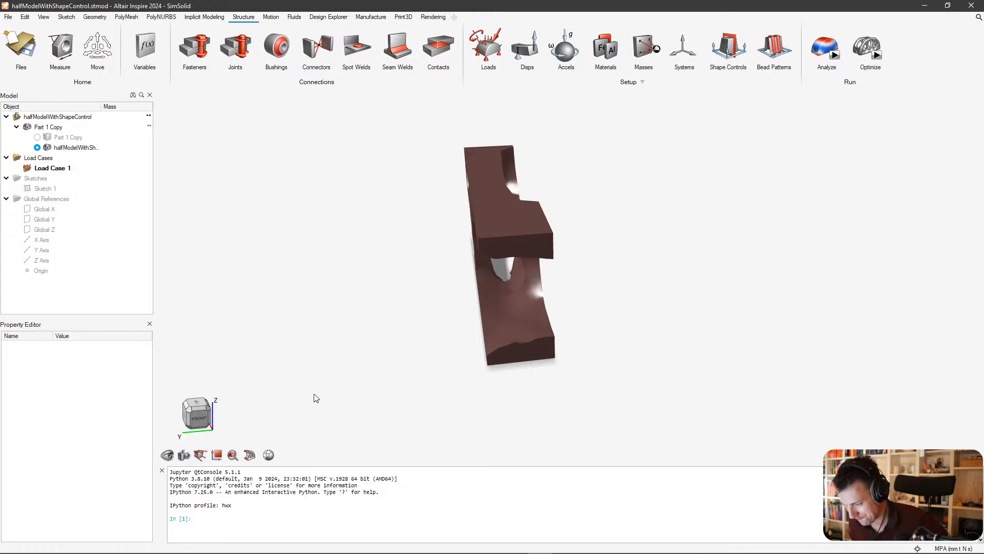
Capture a screenshot of the optimized half model in an angled view for the PowerPoint comparison slide.
{"action": "mouse_move", "coordinate": [512, 328]}
{"action": "middle_mouse_down"}
{"action": "mouse_move", "coordinate": [584, 285]}
{"action": "mouse_move", "coordinate": [513, 279]}
{"action": "mouse_move", "coordinate": [620, 299]}
{"action": "mouse_move", "coordinate": [429, 318]}
{"action": "mouse_move", "coordinate": [404, 312]}
{"action": "middle_mouse_up"}
{"action": "right_click", "coordinate": [402, 312]}
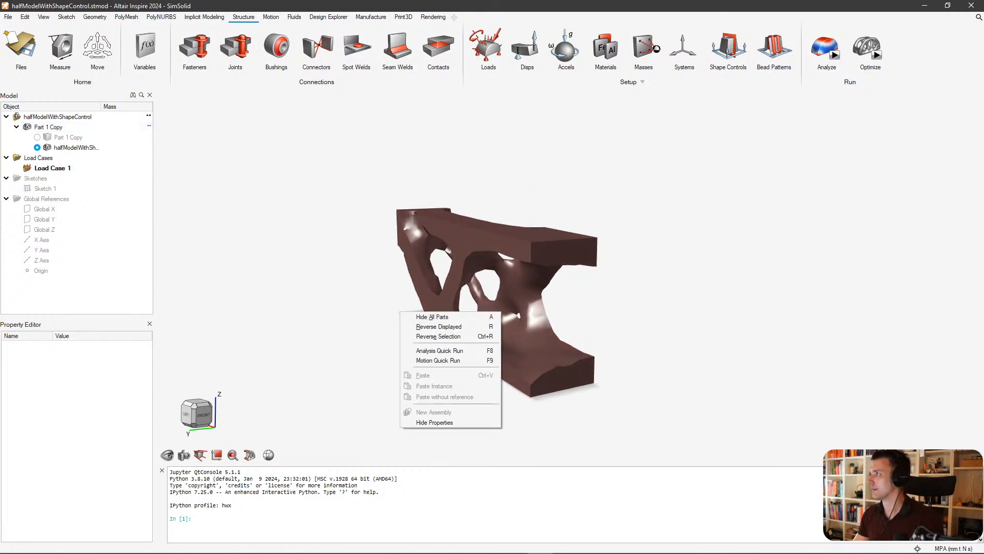
{"action": "key", "text": "alt+Tab"}
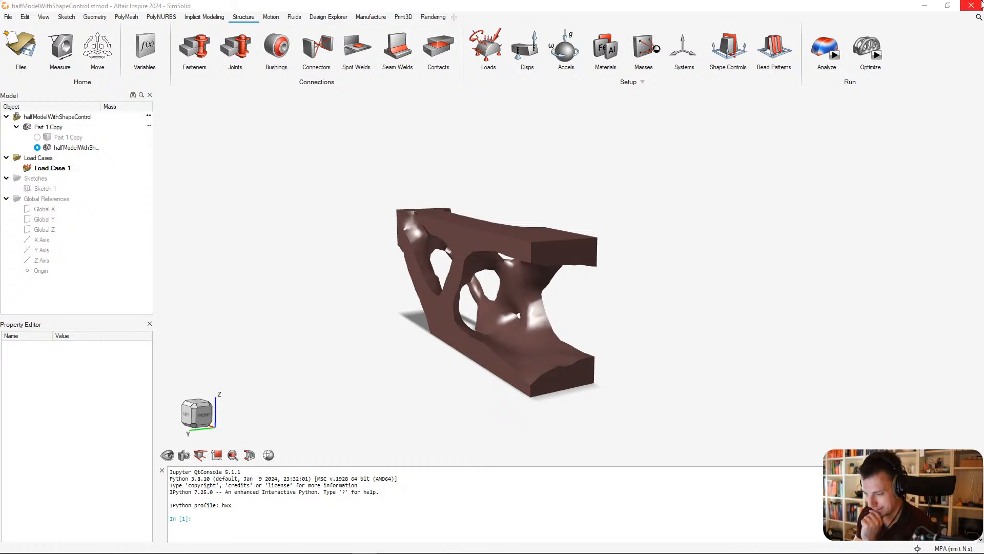
{"action": "right_click_drag", "start_coordinate": [678, 232], "coordinate": [648, 301]}
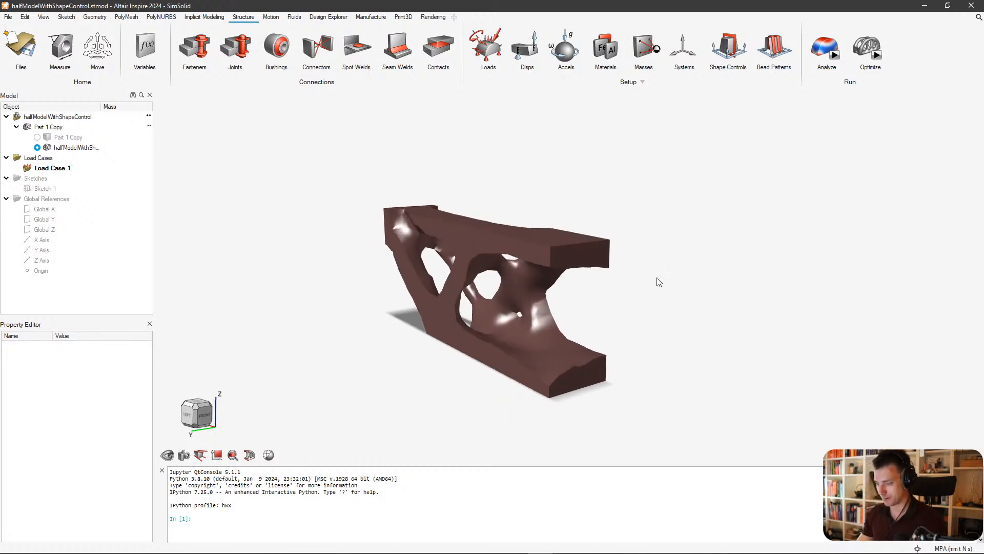
{"action": "key", "text": "super+shift+s"}
{"action": "left_click_drag", "start_coordinate": [665, 169], "coordinate": [307, 424]}
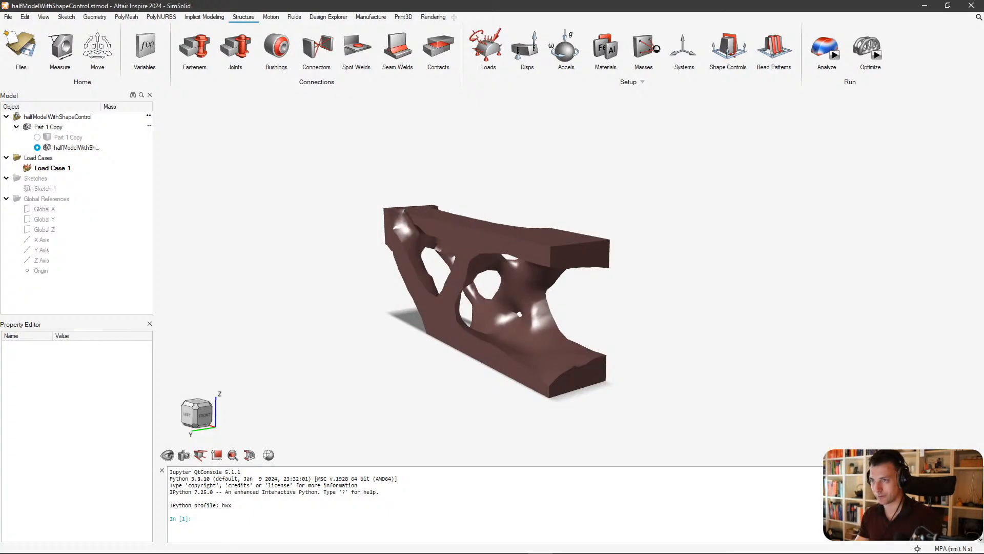
{"action": "key", "text": "alt+Tab"}
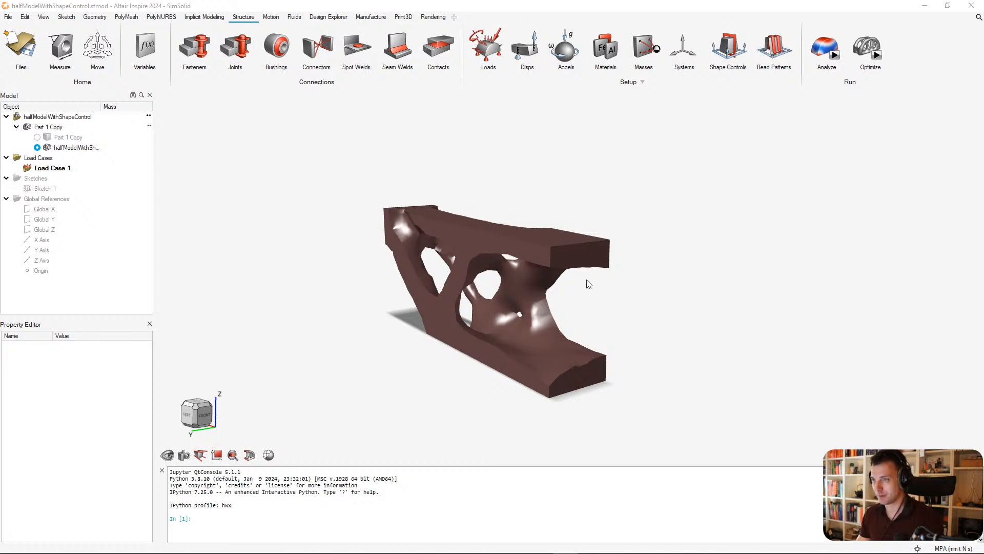
Capture a screenshot of the whole optimized half model in the left view.
{"action": "left_click", "coordinate": [185, 414]}
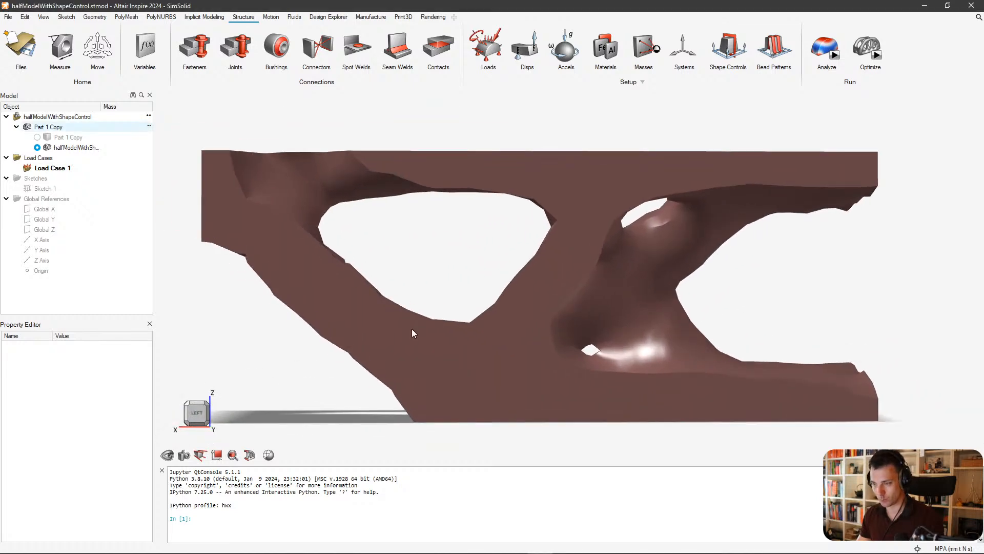
{"action": "key", "text": "super+shift+s"}
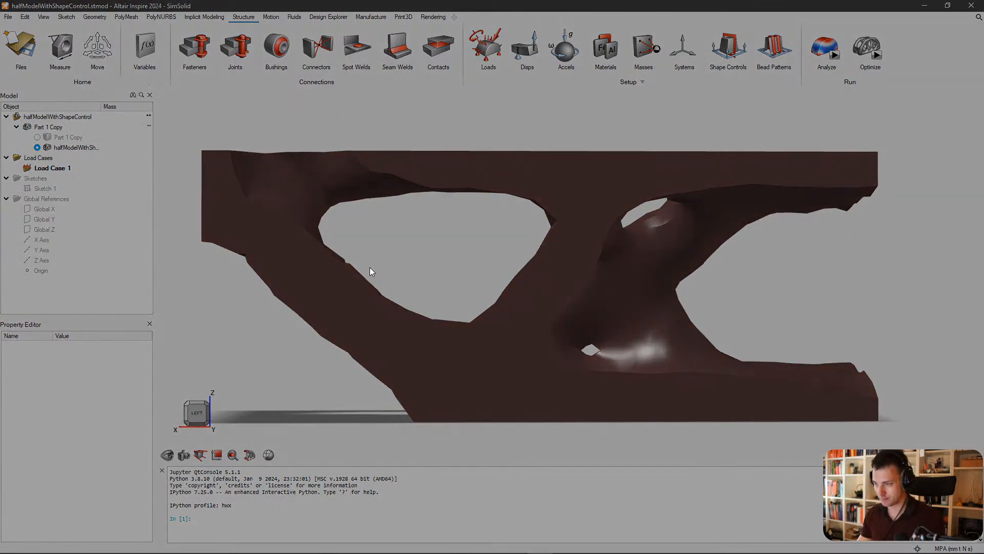
{"action": "left_click_drag", "start_coordinate": [173, 133], "coordinate": [911, 421]}
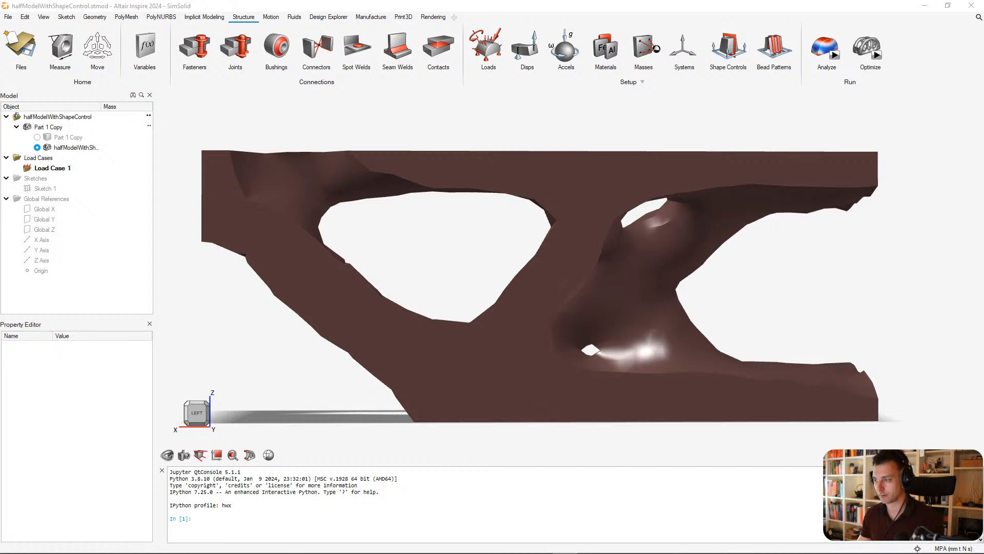
Capture a screenshot of the optimized half model in a perspective view facing its open support end.
{"action": "scroll", "coordinate": [626, 319], "scroll_direction": "up", "scroll_amount": 5}
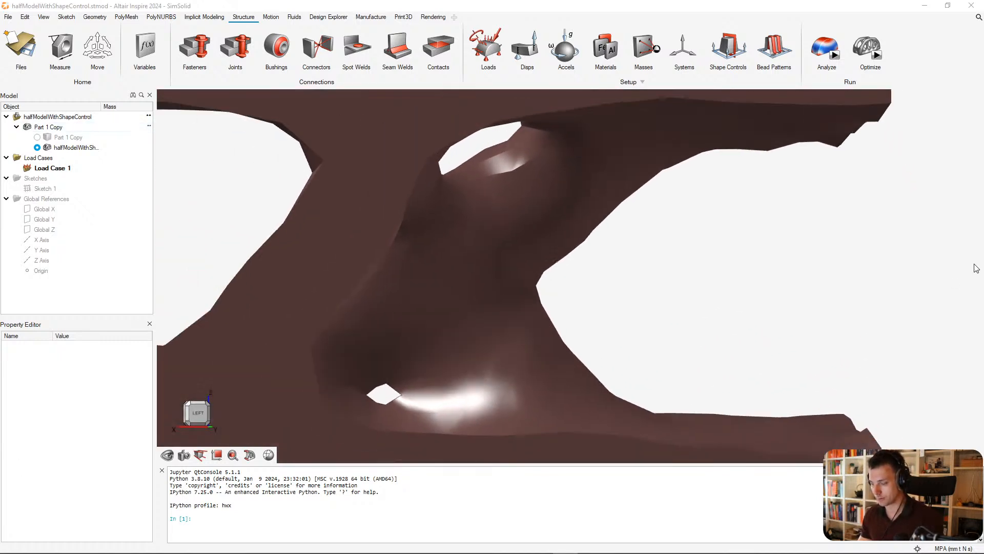
{"action": "scroll", "coordinate": [578, 270], "scroll_direction": "down", "scroll_amount": 3}
{"action": "left_click", "coordinate": [644, 292]}
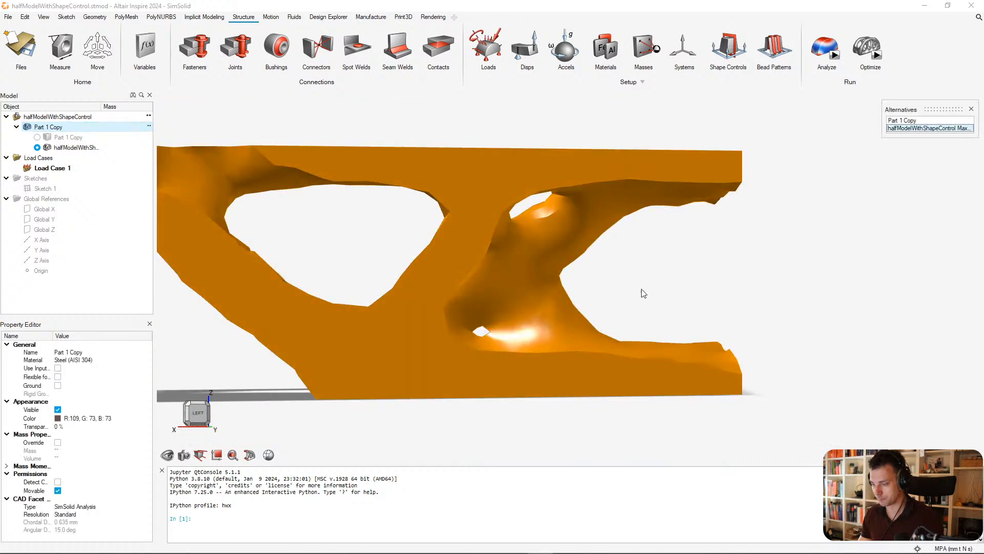
{"action": "scroll", "coordinate": [885, 178], "scroll_direction": "down", "scroll_amount": 1}
{"action": "left_click", "coordinate": [885, 178]}
{"action": "scroll", "coordinate": [846, 215], "scroll_direction": "down", "scroll_amount": 3}
{"action": "middle_click_drag", "start_coordinate": [806, 248], "coordinate": [689, 272]}
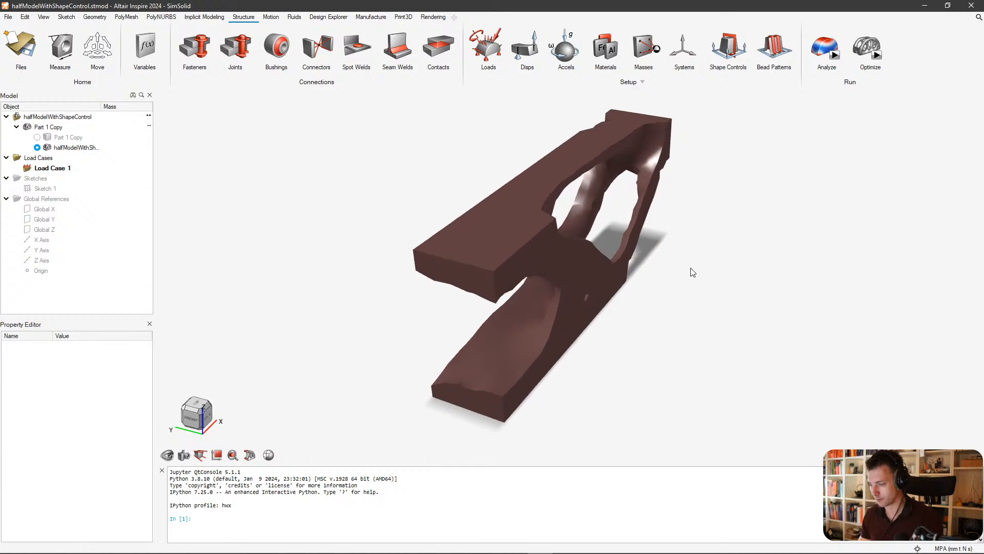
{"action": "key", "text": "super+shift+s"}
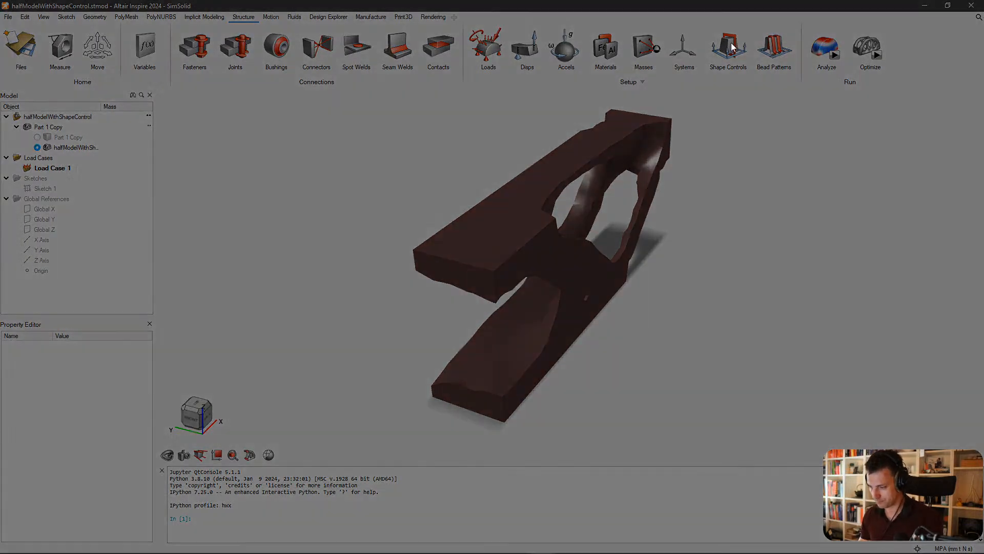
{"action": "left_click_drag", "start_coordinate": [722, 78], "coordinate": [415, 427]}
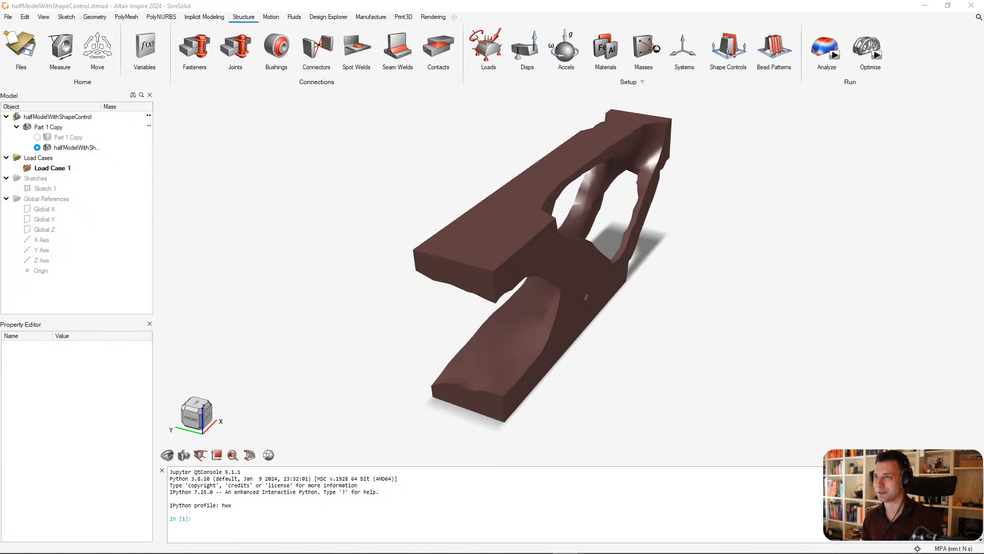
Switch to the PowerPoint presentation and compare the optimized shapes on slides 1 and 2.
{"action": "key", "text": "alt+Tab"}
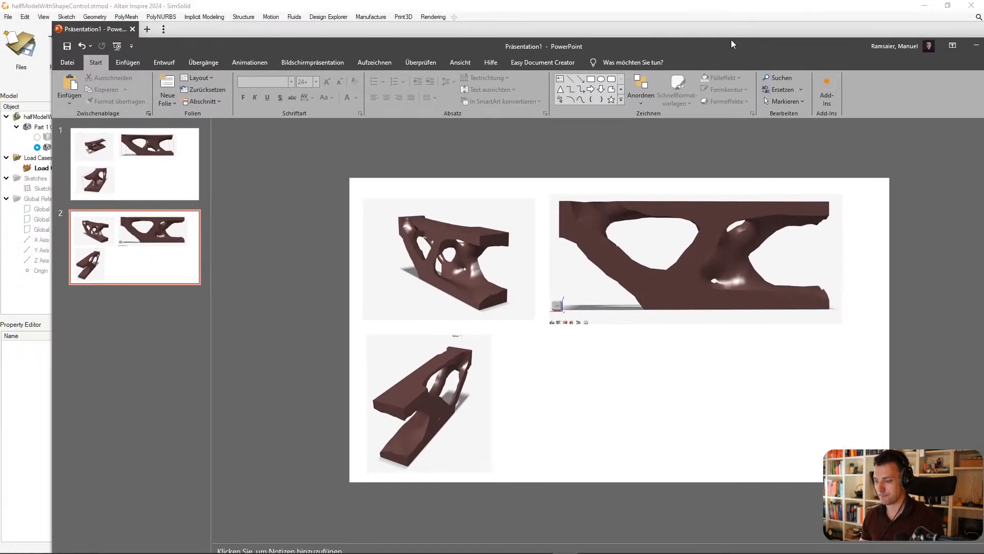
{"action": "left_click", "coordinate": [158, 191]}
{"action": "left_click", "coordinate": [143, 262]}
{"action": "left_click", "coordinate": [132, 194]}
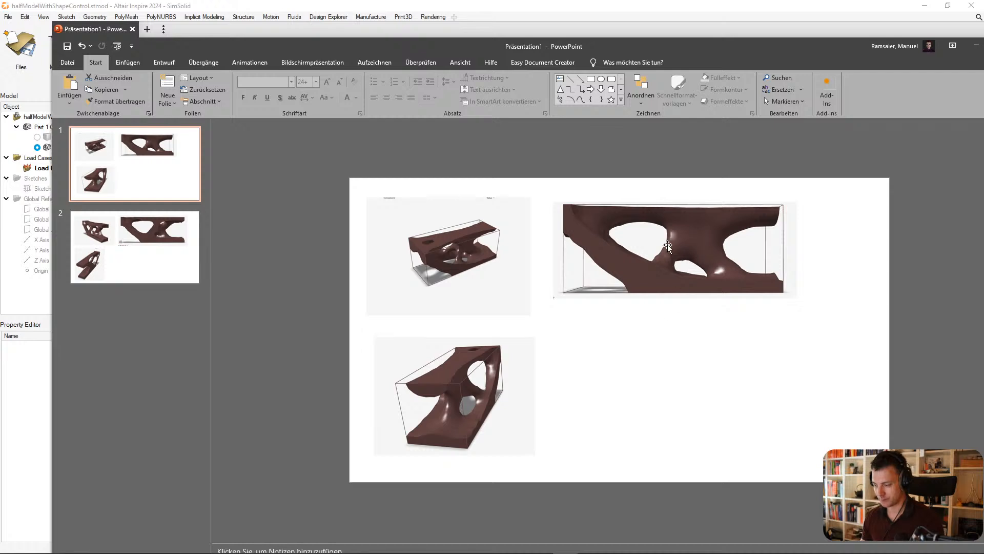
{"action": "left_click", "coordinate": [68, 239]}
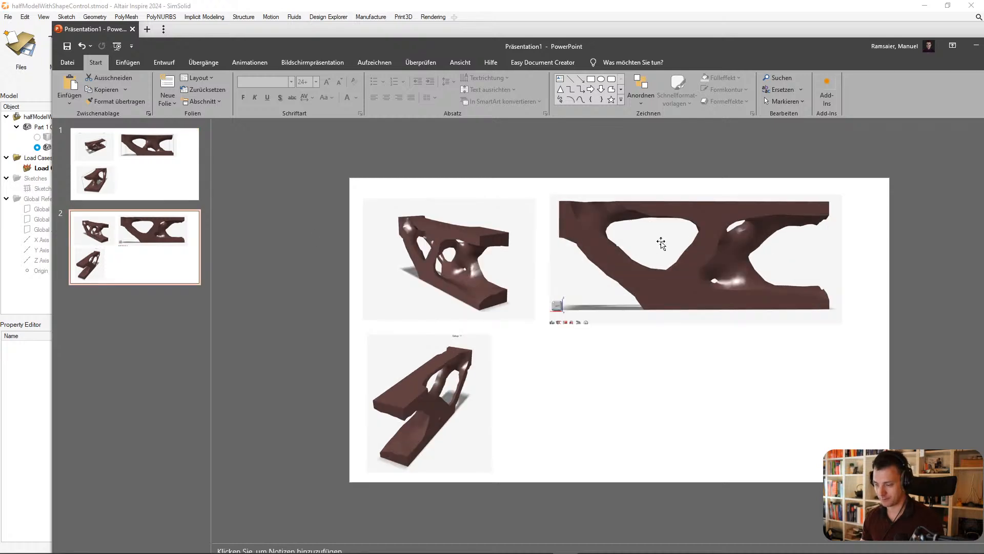
{"action": "left_click", "coordinate": [137, 182]}
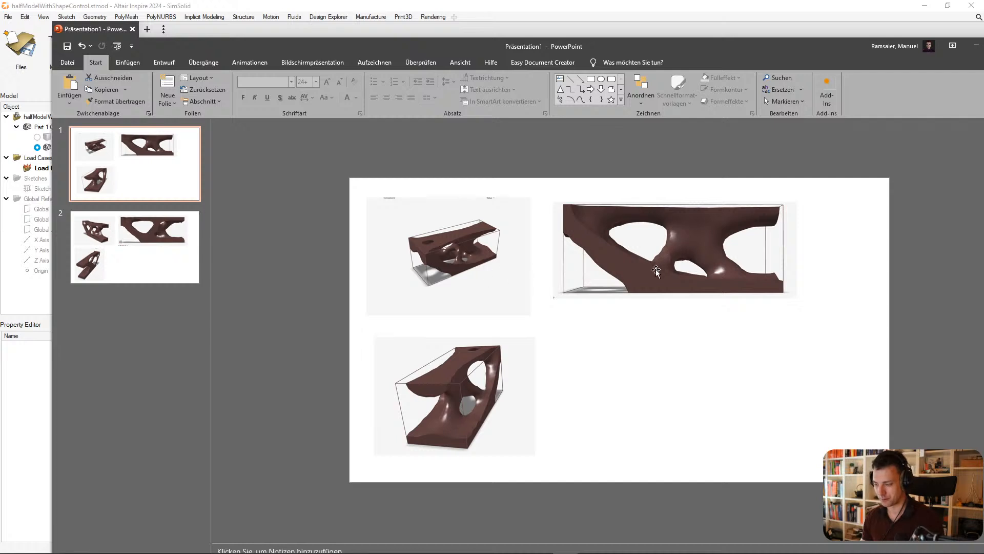
{"action": "left_click", "coordinate": [133, 248]}
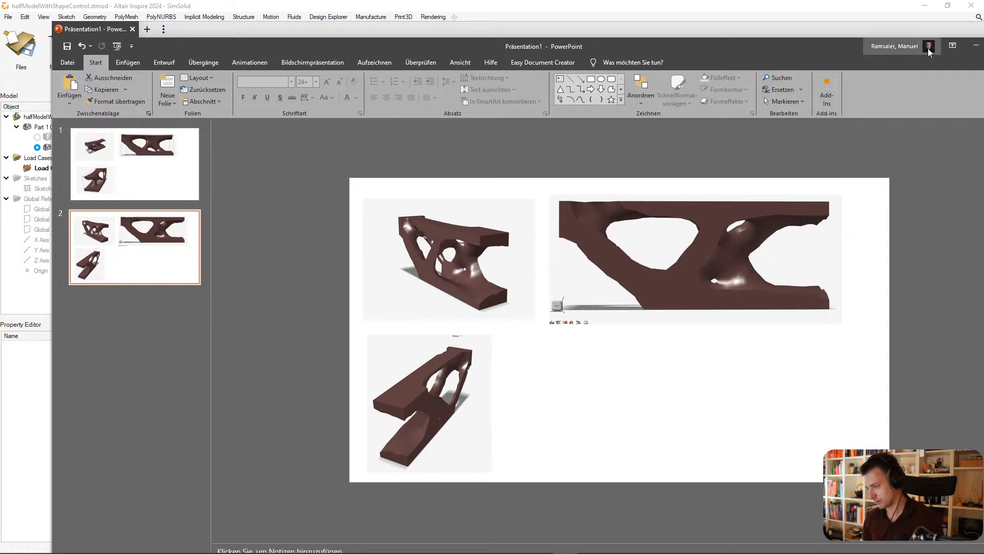
Switch back to Altair Inspire and save the optimized halfModelWithShapeControl file.
{"action": "left_click_drag", "start_coordinate": [855, 51], "coordinate": [793, 50]}
{"action": "left_click", "coordinate": [907, 46]}
{"action": "right_click_drag", "start_coordinate": [574, 328], "coordinate": [611, 312]}
{"action": "right_click_drag", "start_coordinate": [466, 302], "coordinate": [545, 355]}
{"action": "right_click_drag", "start_coordinate": [546, 317], "coordinate": [665, 277]}
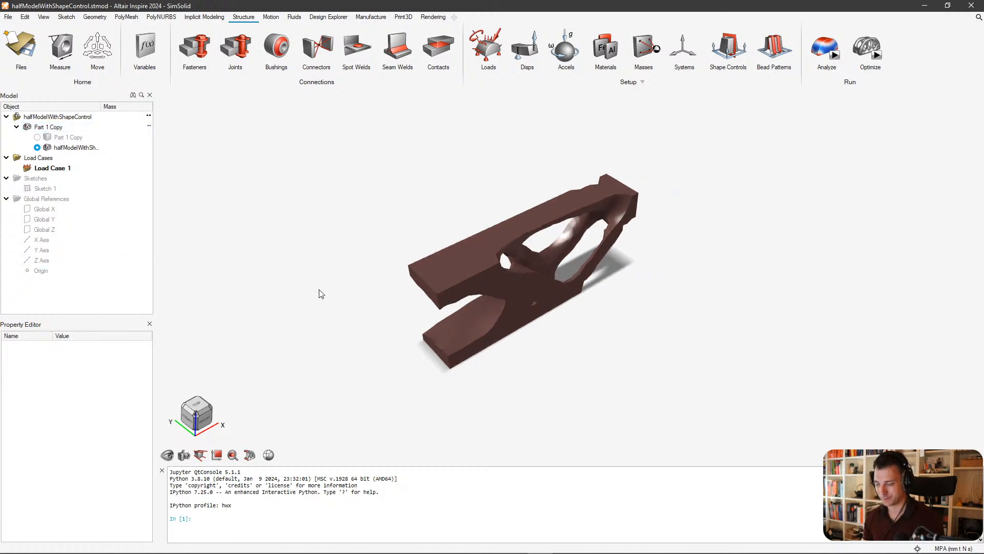
{"action": "right_click_drag", "start_coordinate": [367, 277], "coordinate": [395, 169]}
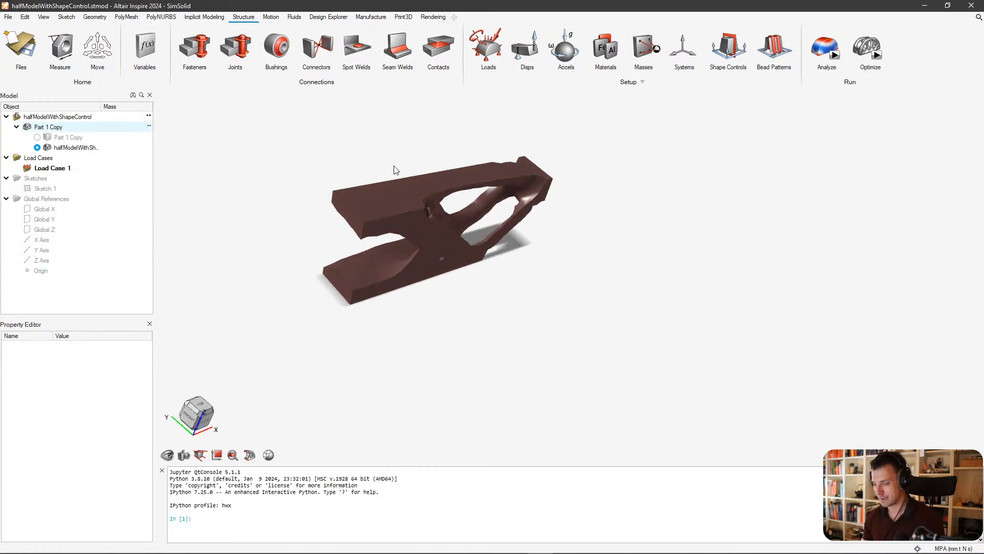
{"action": "key", "text": "ctrl+s"}
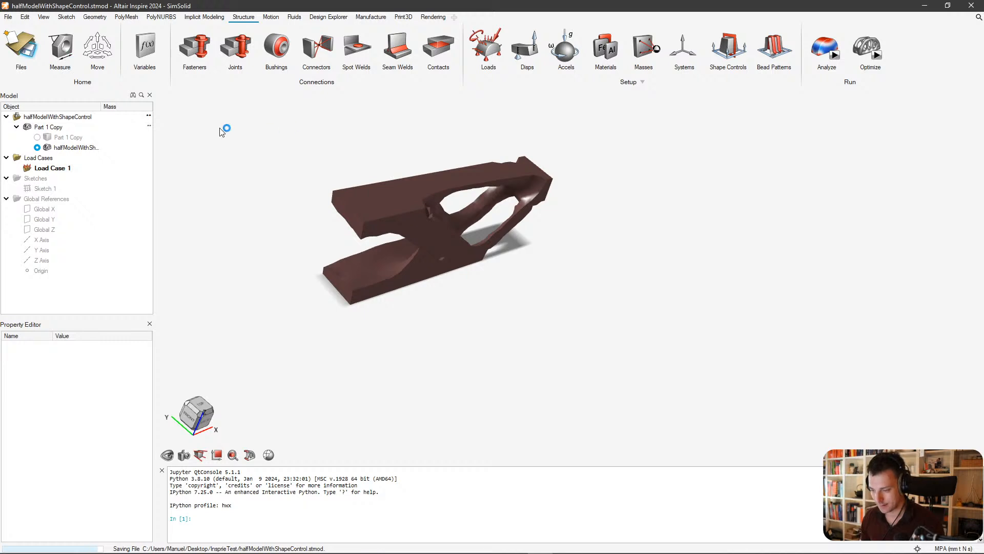
Open Model.stmod and delete the upper full block and the middle half block, leaving only the lowest half block with two supports.
{"action": "left_click", "coordinate": [22, 41]}
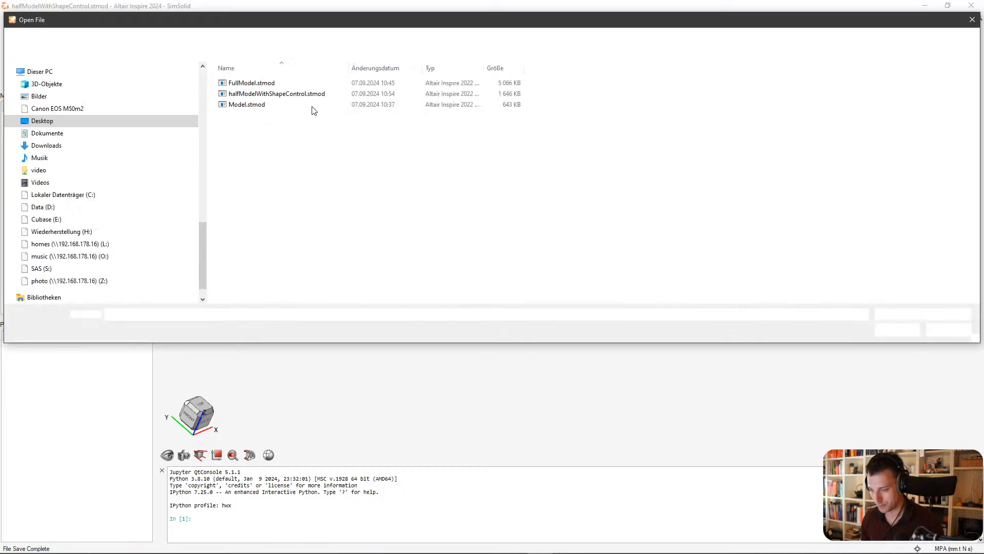
{"action": "double_click", "coordinate": [262, 104]}
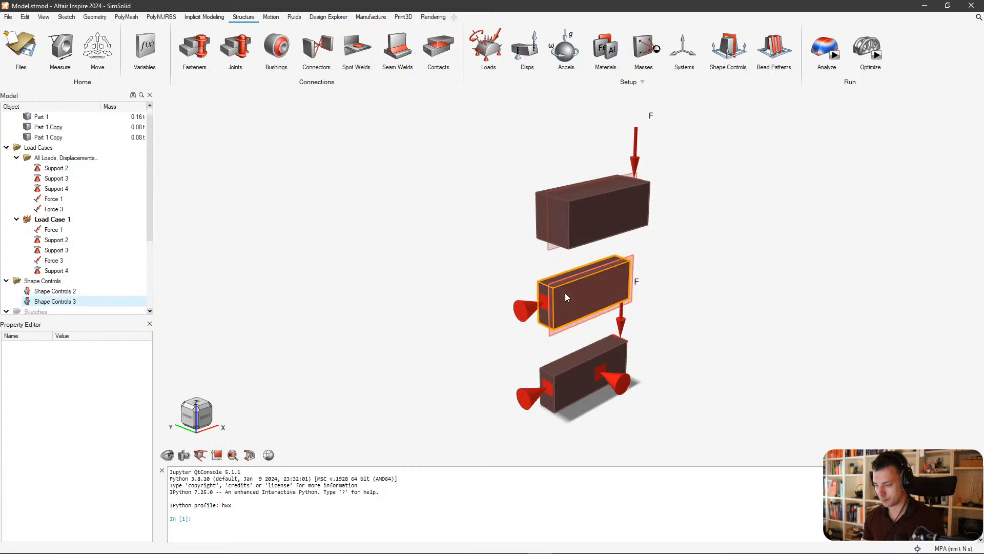
{"action": "left_click", "coordinate": [586, 198]}
{"action": "key", "text": "Delete"}
{"action": "left_click", "coordinate": [580, 291]}
{"action": "key", "text": "Delete"}
{"action": "middle_click_drag", "start_coordinate": [582, 296], "coordinate": [542, 186]}
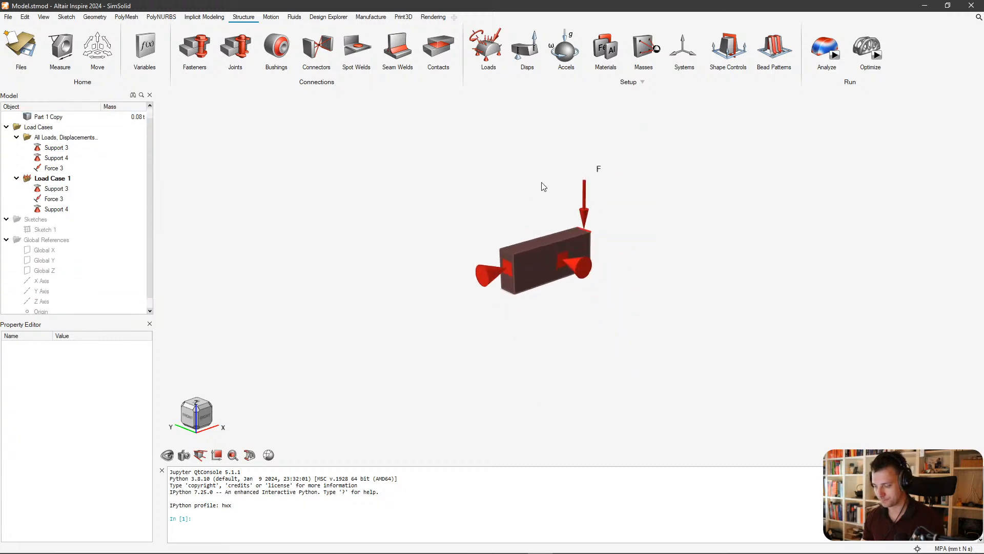
{"action": "left_click", "coordinate": [527, 292]}
{"action": "scroll", "coordinate": [527, 292], "scroll_direction": "up", "scroll_amount": 4}
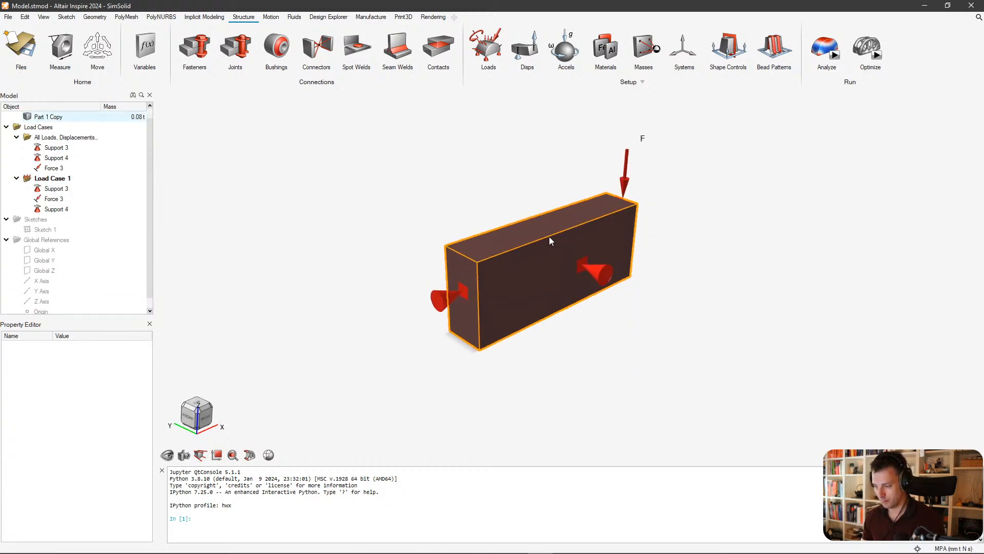
{"action": "left_click", "coordinate": [804, 125]}
{"action": "mouse_move", "coordinate": [844, 60]}
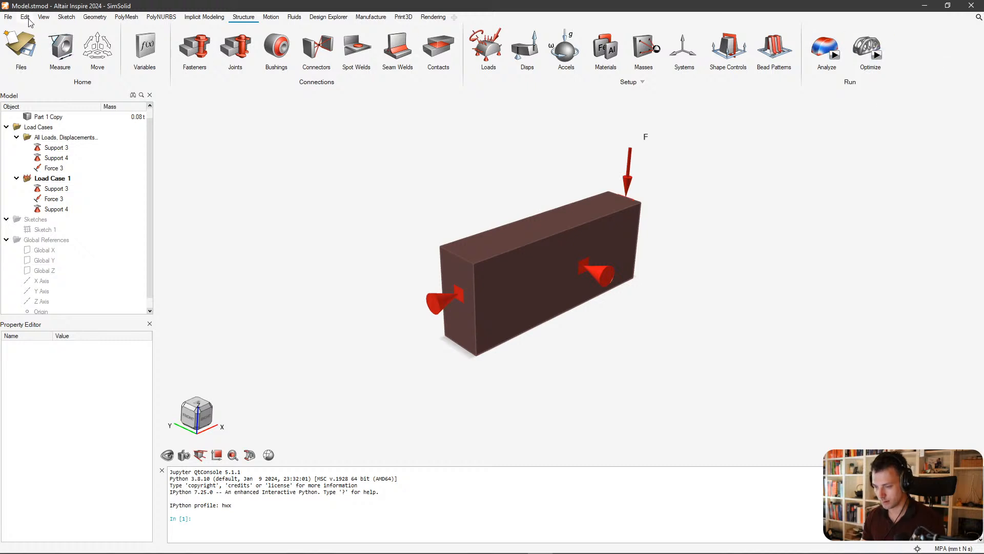
Save the model as a new file named halfModelSymetryOwnContstraint in the InsprieTest folder.
{"action": "left_click", "coordinate": [7, 16]}
{"action": "mouse_move", "coordinate": [54, 112]}
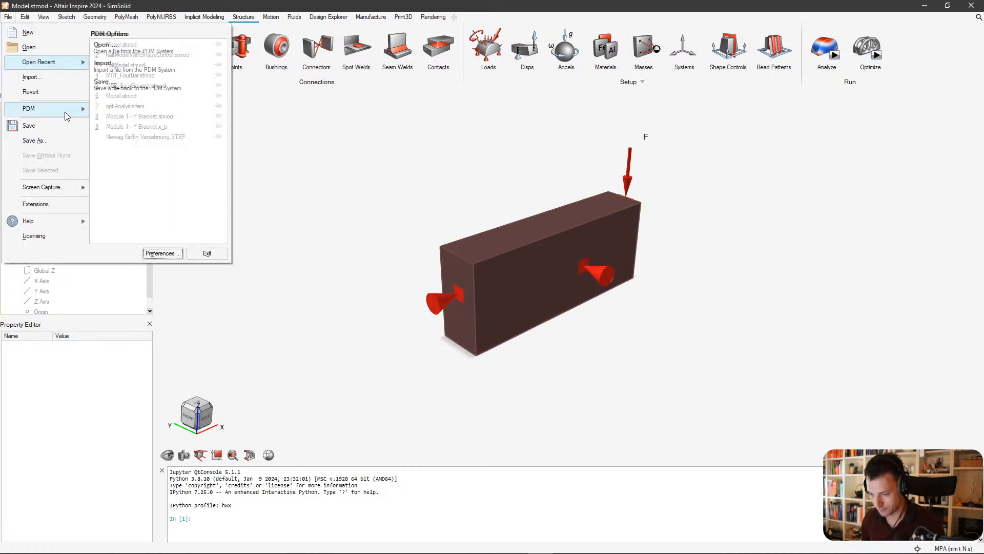
{"action": "left_click", "coordinate": [34, 141]}
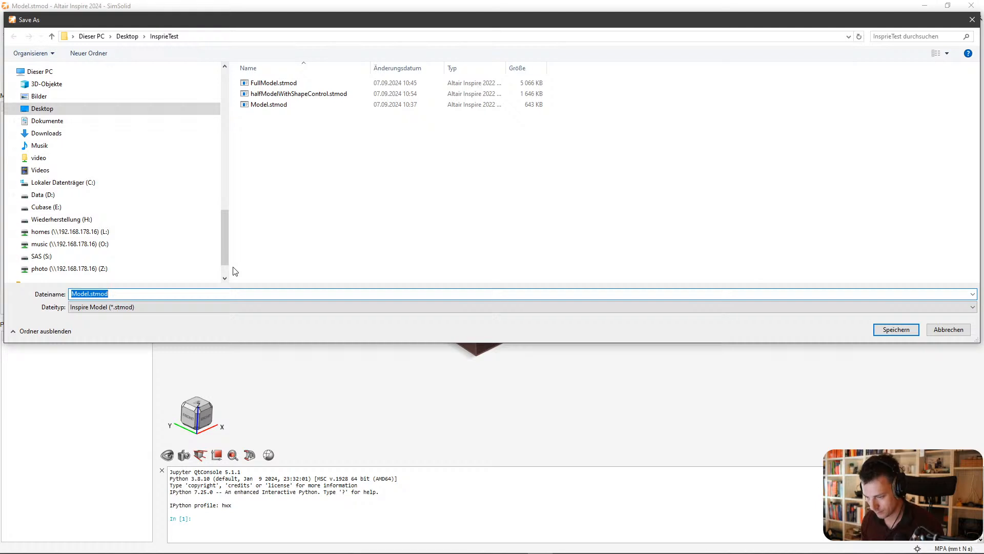
{"action": "type", "text": "hslfMo"}
{"action": "key", "text": "BackSpace"}
{"action": "key", "text": "BackSpace"}
{"action": "key", "text": "BackSpace"}
{"action": "key", "text": "BackSpace"}
{"action": "key", "text": "BackSpace"}
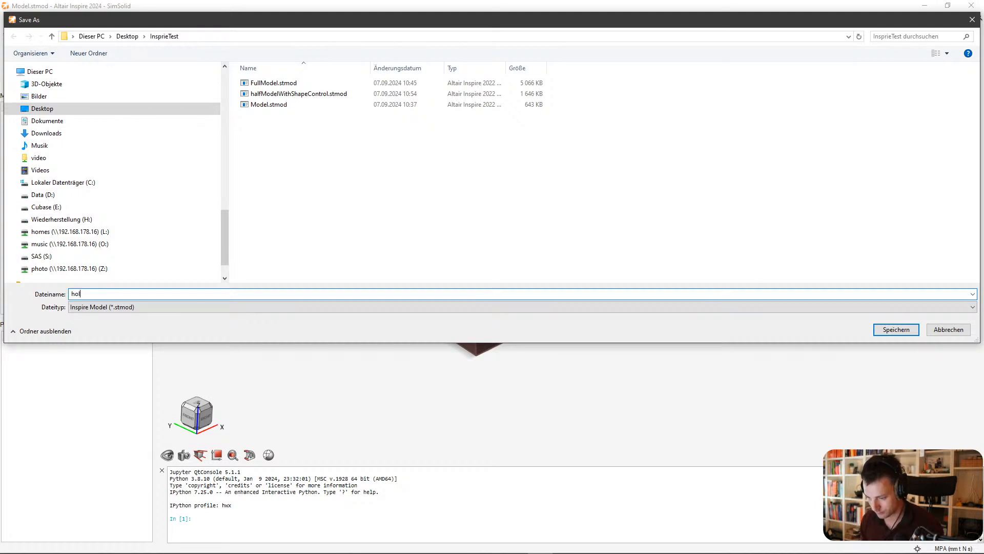
{"action": "type", "text": "alfMod"}
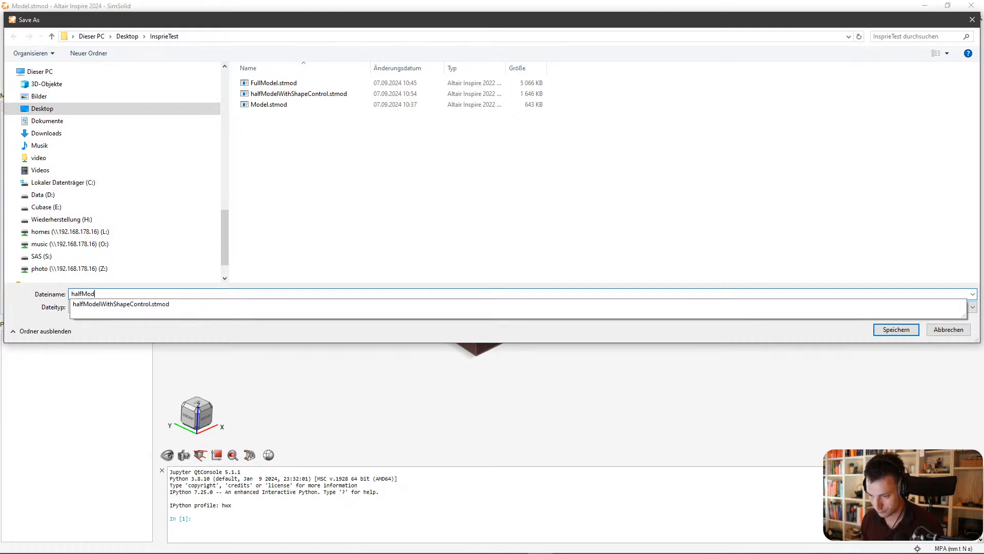
{"action": "type", "text": "elSyme"}
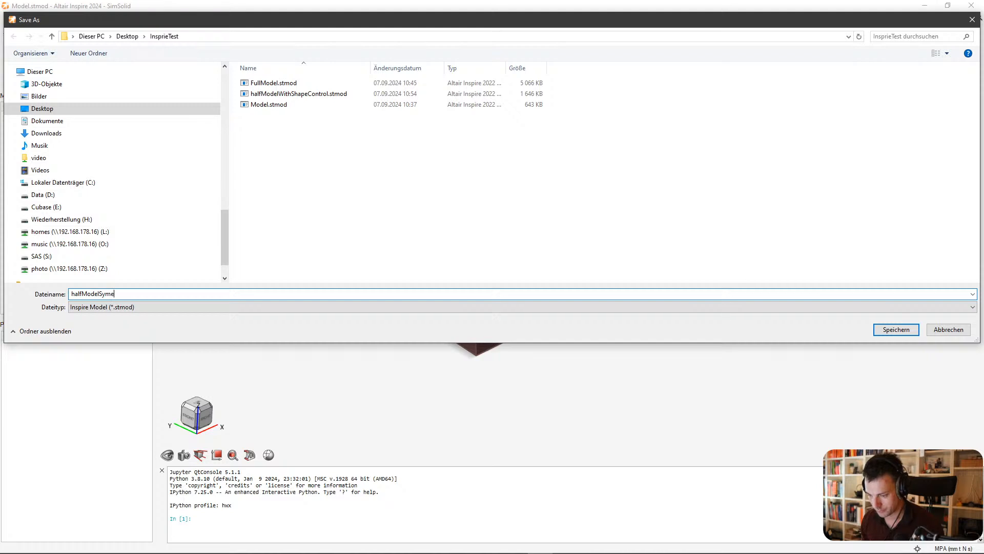
{"action": "type", "text": "tryOwnCo"}
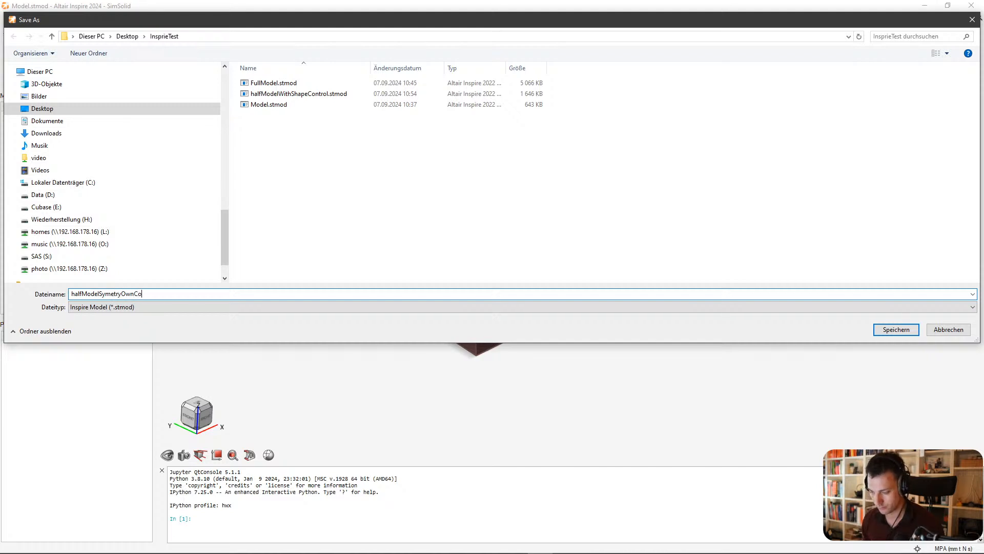
{"action": "type", "text": "ntstraint"}
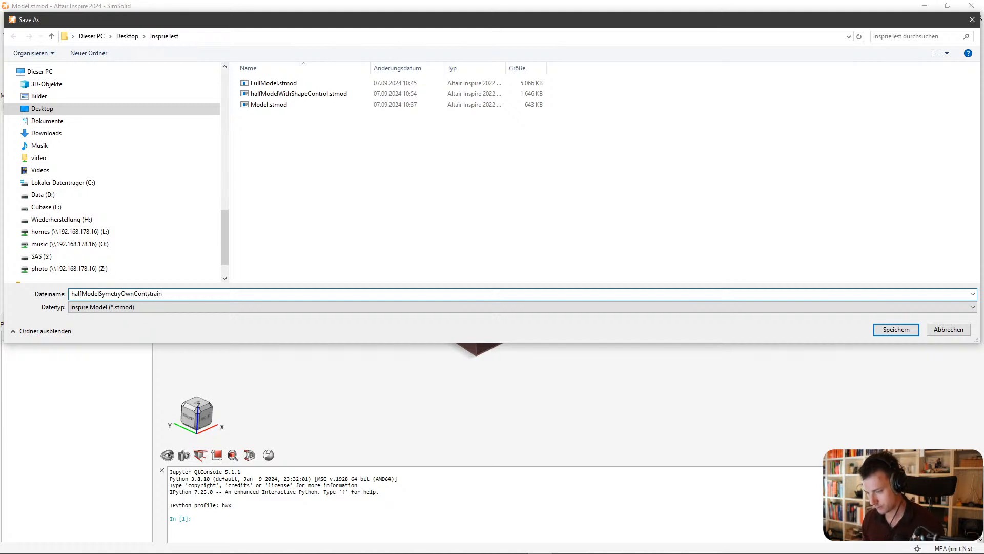
{"action": "key", "text": "Return"}
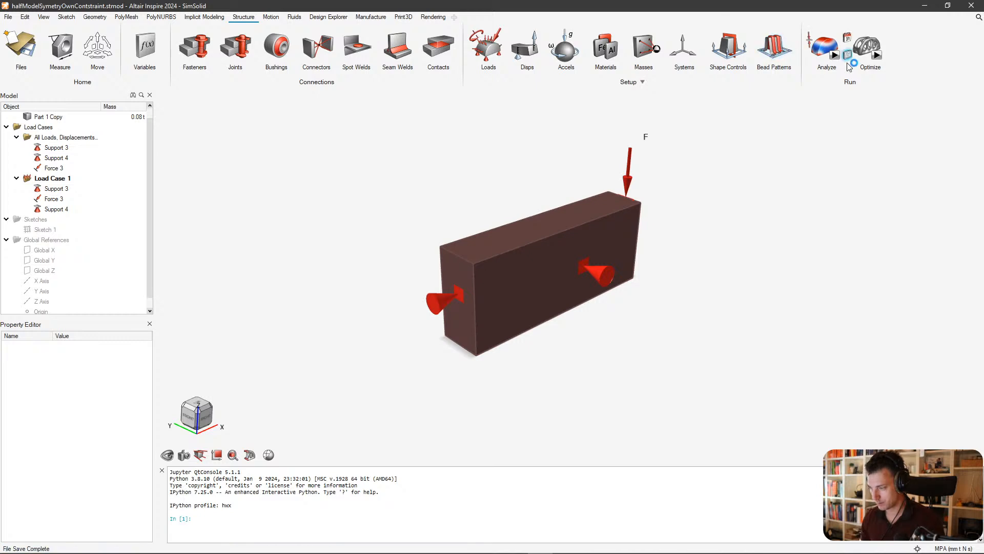
Run a topology optimization of the half block with a minimum thickness of 80 mm, accepting loads and supports on the design space.
{"action": "left_click", "coordinate": [867, 48]}
{"action": "left_click", "coordinate": [552, 272]}
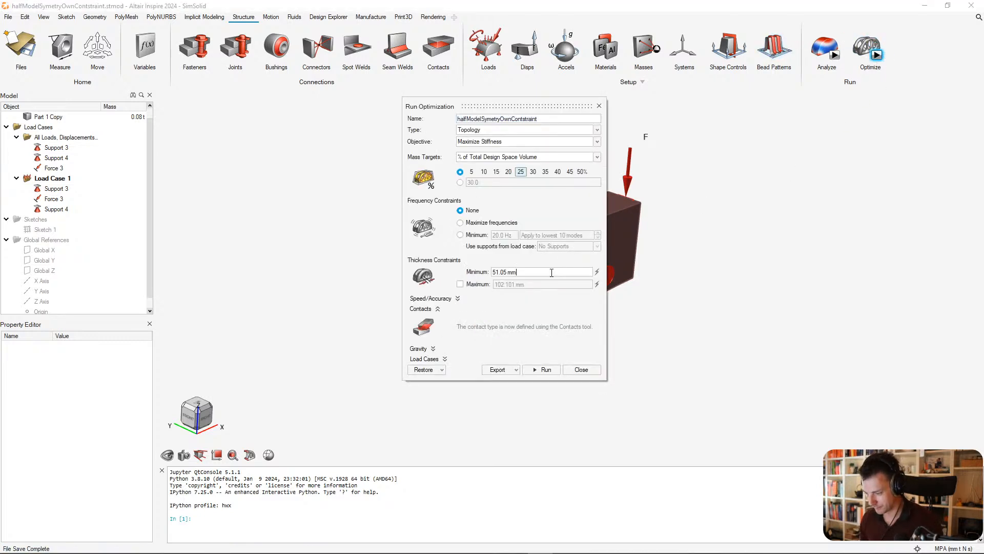
{"action": "key", "text": "ctrl+a"}
{"action": "type", "text": "80"}
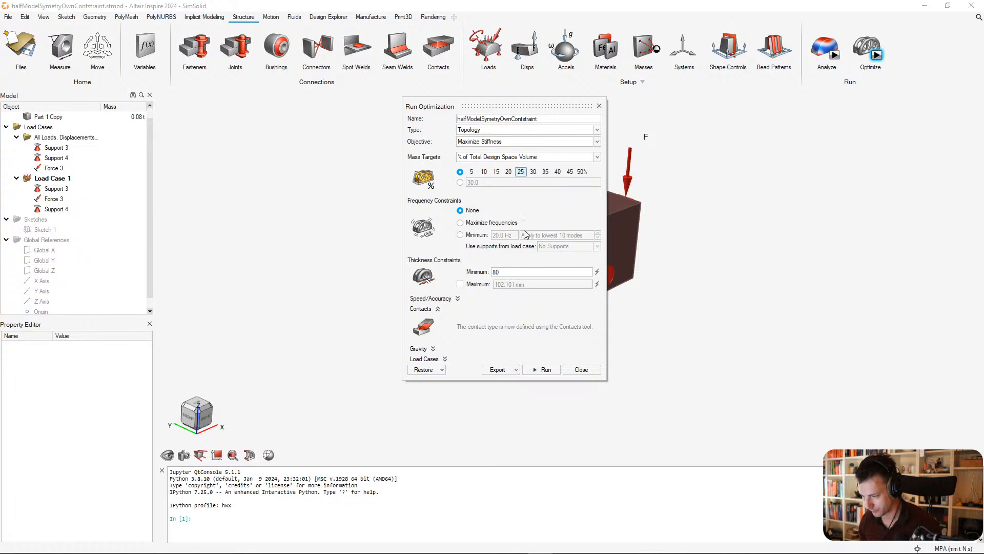
{"action": "left_click", "coordinate": [536, 370]}
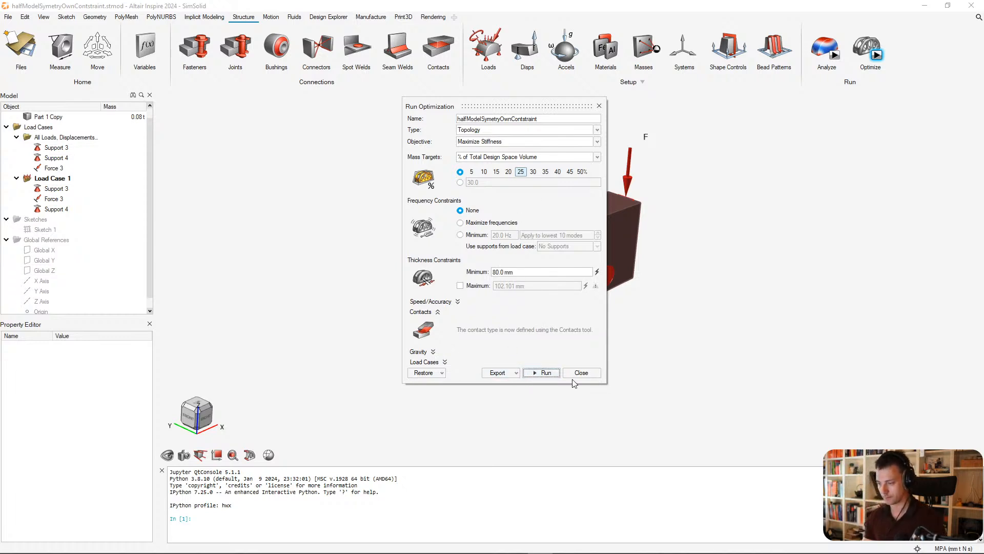
{"action": "left_click", "coordinate": [551, 375]}
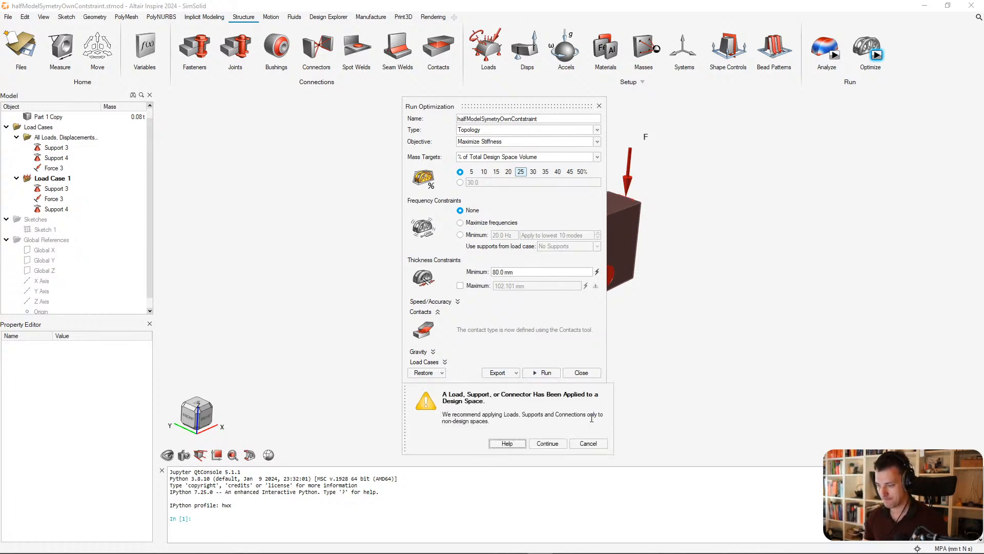
{"action": "left_click", "coordinate": [548, 444]}
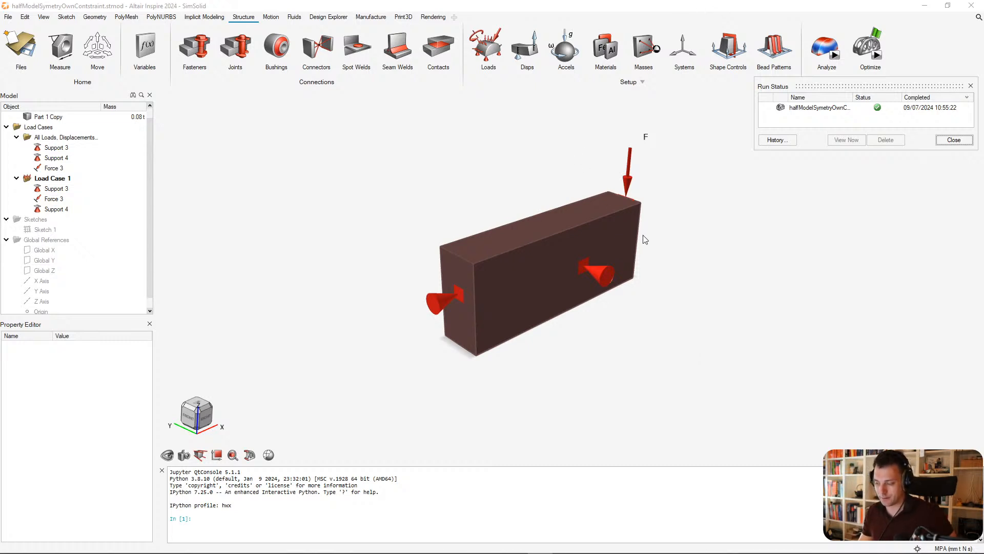
Release the Tx and Tz constraints of the support on the block's large side face, leaving only Ty constrained.
{"action": "left_click", "coordinate": [599, 269]}
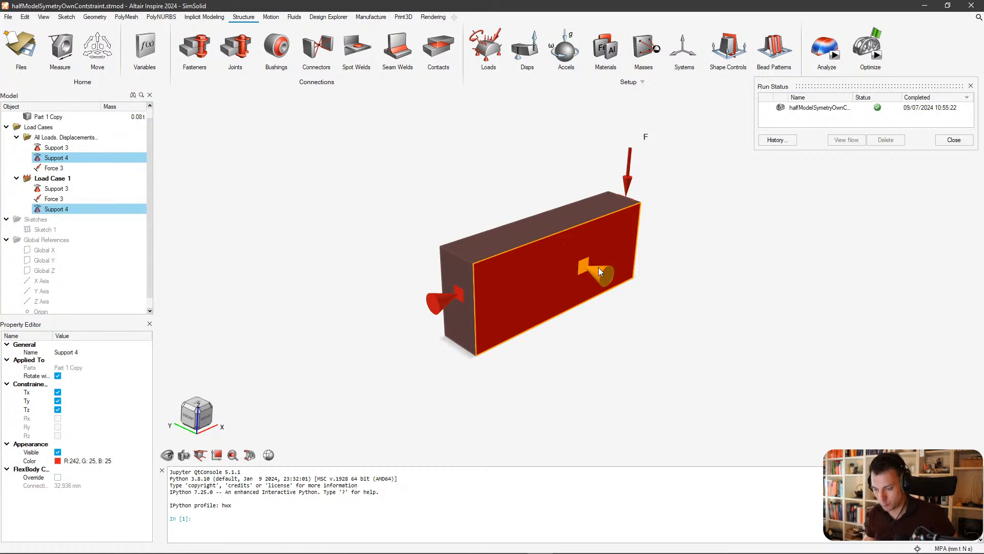
{"action": "left_click", "coordinate": [609, 308]}
{"action": "left_click", "coordinate": [595, 278]}
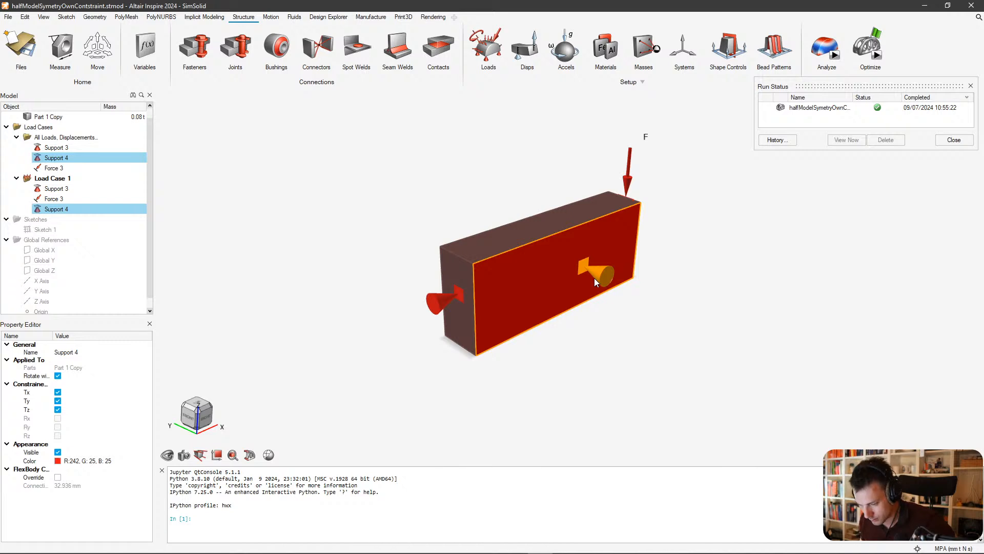
{"action": "left_click", "coordinate": [65, 138]}
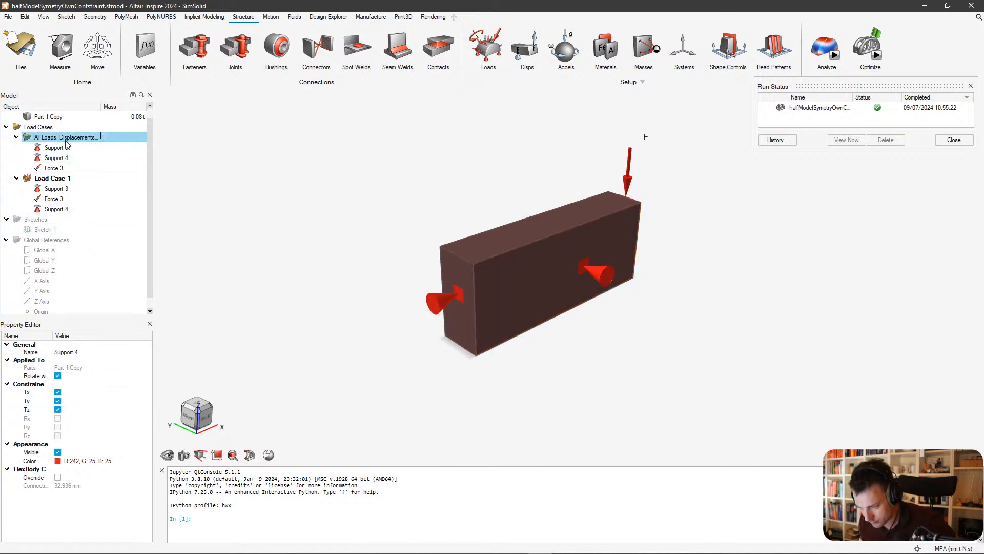
{"action": "left_click", "coordinate": [54, 148]}
{"action": "left_click", "coordinate": [68, 159]}
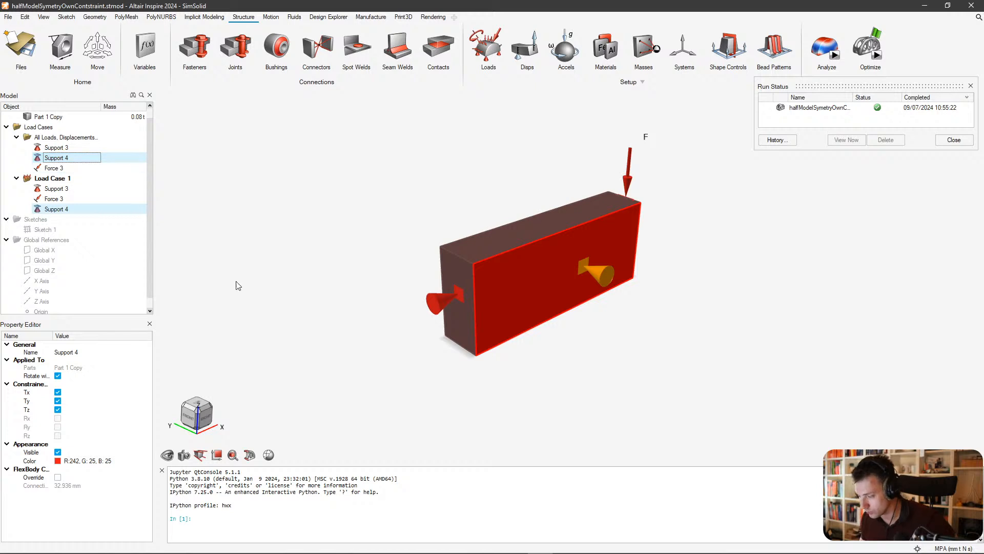
{"action": "left_click", "coordinate": [58, 392]}
{"action": "left_click", "coordinate": [58, 409]}
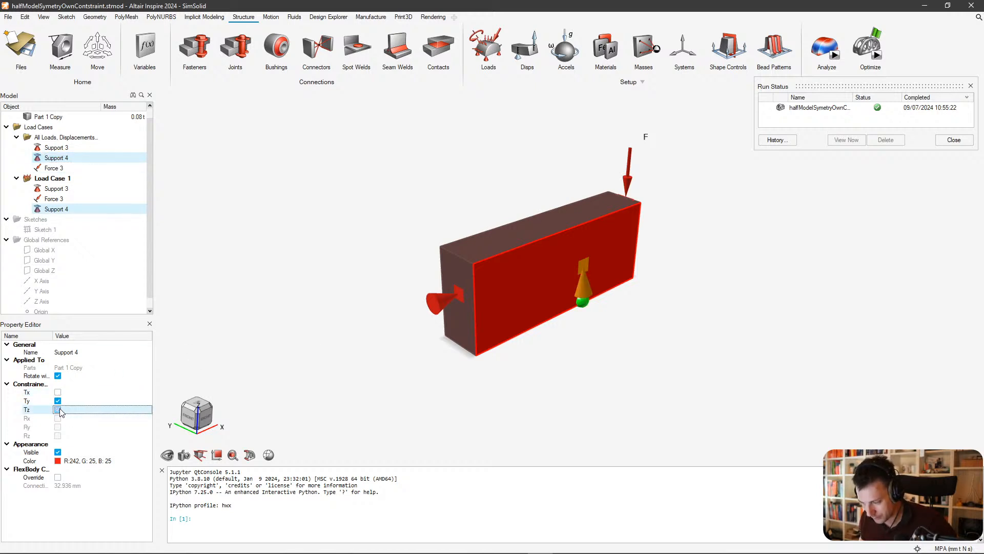
{"action": "scroll", "coordinate": [290, 331], "scroll_direction": "down", "scroll_amount": 1}
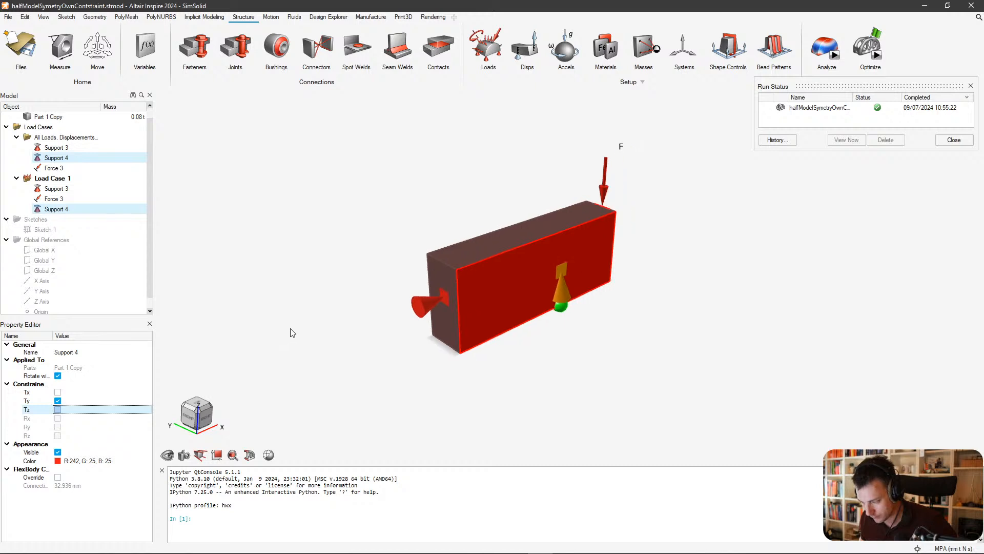
{"action": "left_click", "coordinate": [292, 330]}
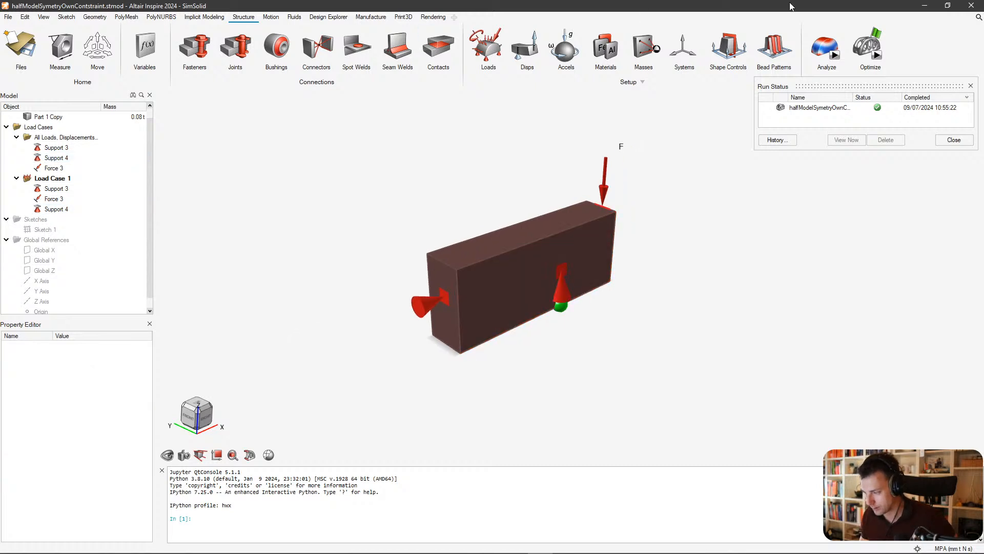
Rerun the topology optimization with the modified side-face support, continuing despite the design-space and shared-feature warnings.
{"action": "left_click", "coordinate": [877, 55]}
{"action": "left_click", "coordinate": [543, 372]}
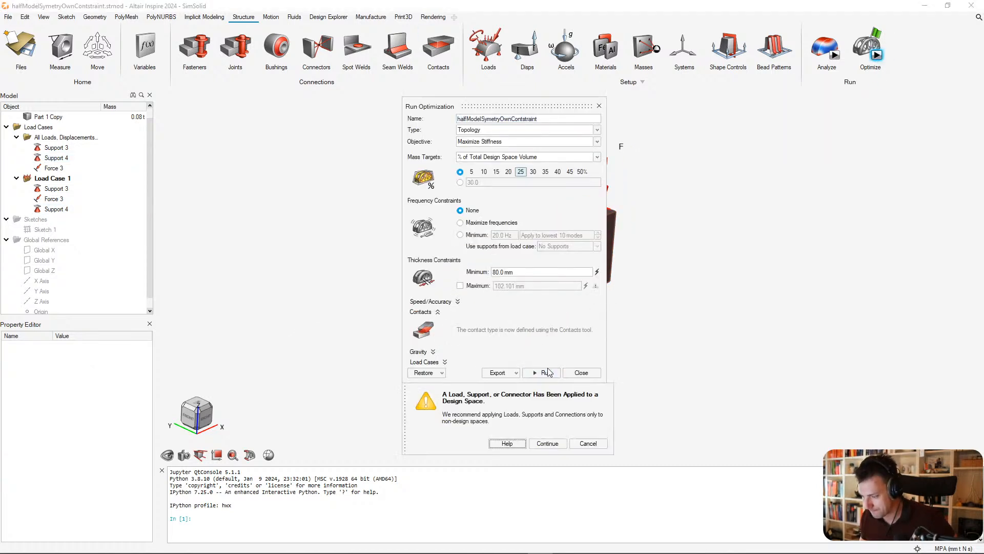
{"action": "left_click", "coordinate": [532, 442]}
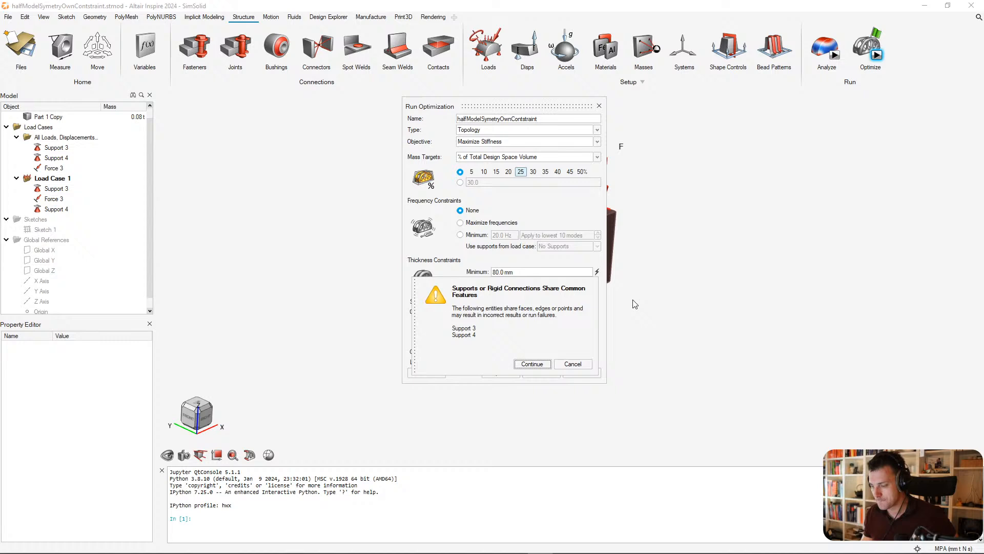
{"action": "left_click", "coordinate": [533, 365]}
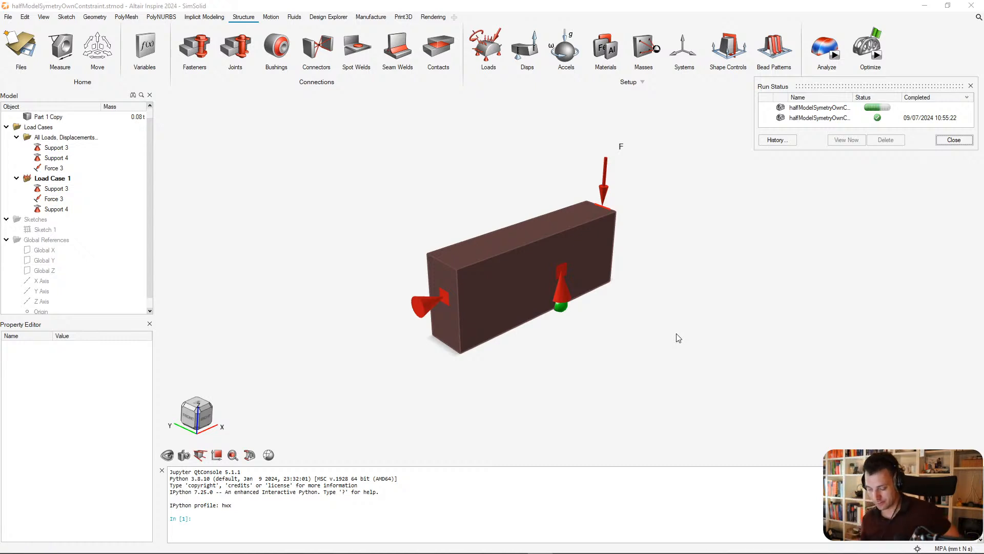
Switch to Paint and clear the whole old sketch from the canvas.
{"action": "key", "text": "alt+Tab"}
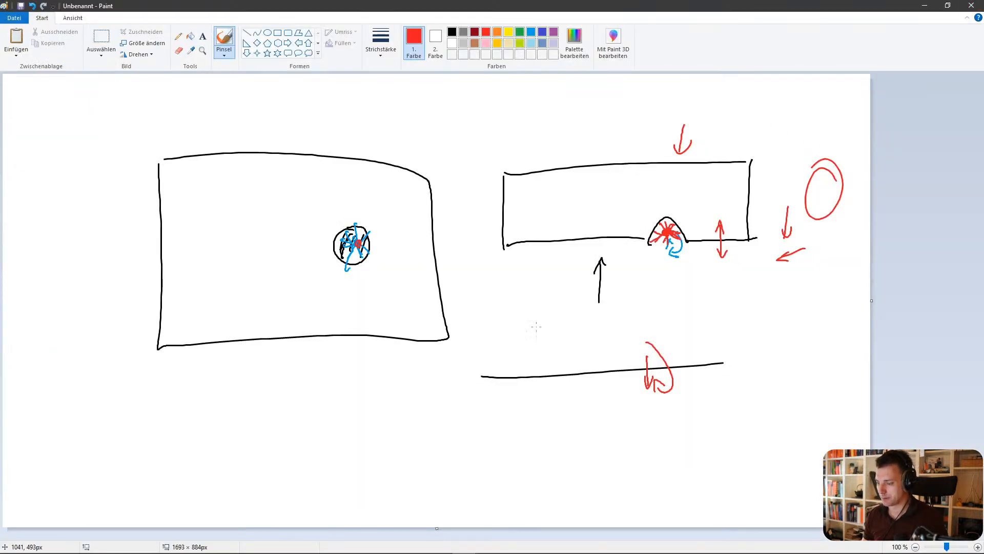
{"action": "left_click", "coordinate": [519, 326]}
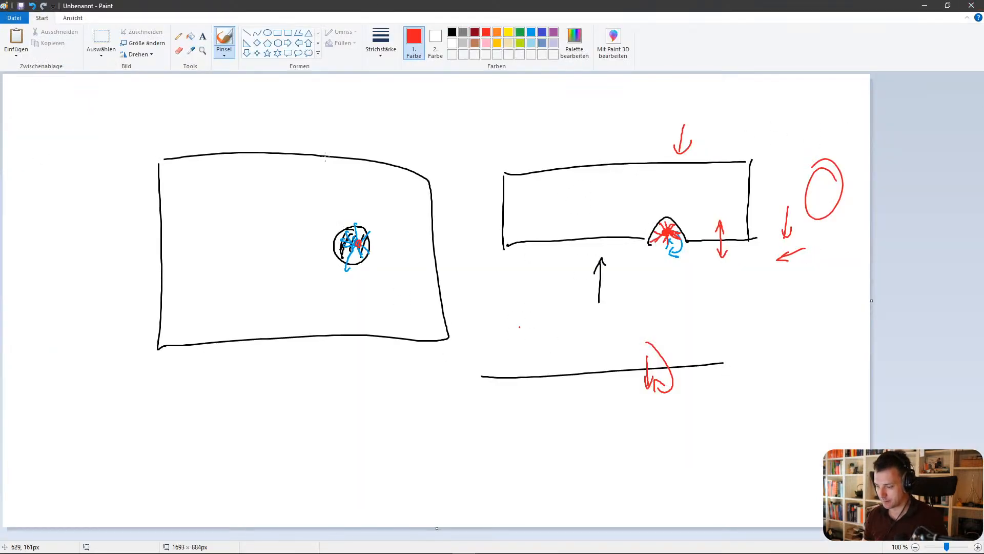
{"action": "key", "text": "ctrl+a"}
{"action": "key", "text": "Delete"}
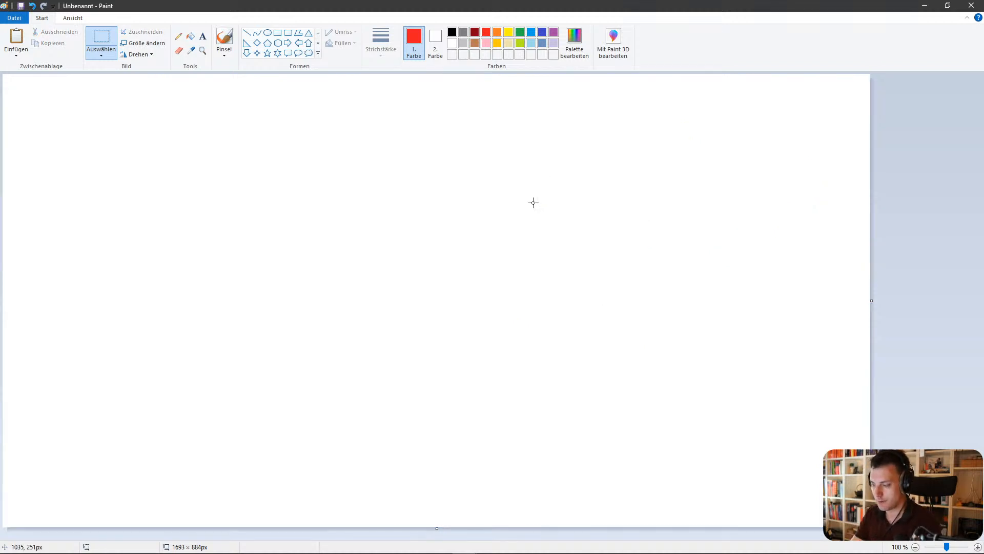
Draw a plane in perspective as a black four-sided outline with the brush on the canvas's left half.
{"action": "left_click", "coordinate": [452, 32]}
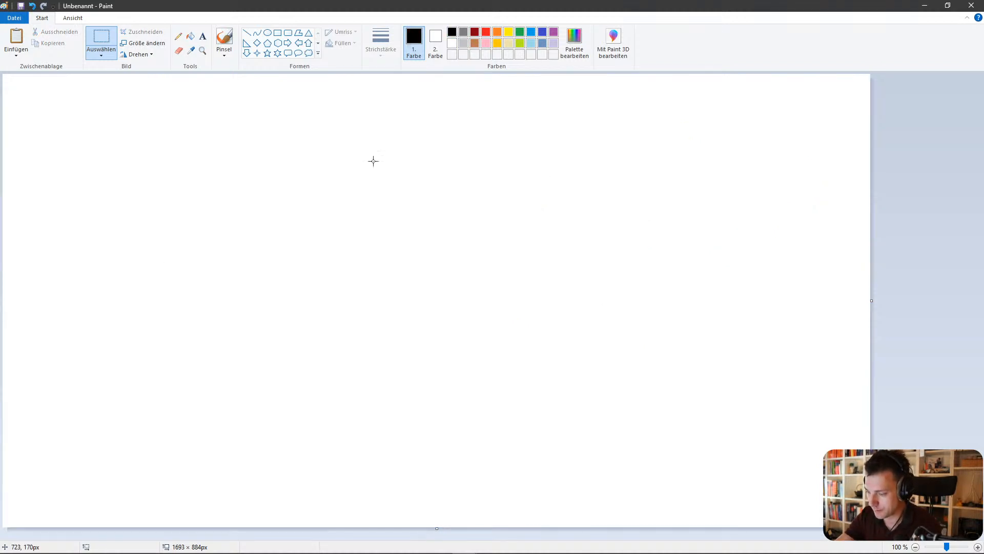
{"action": "left_click_drag", "start_coordinate": [378, 121], "coordinate": [314, 214]}
{"action": "left_click", "coordinate": [224, 41]}
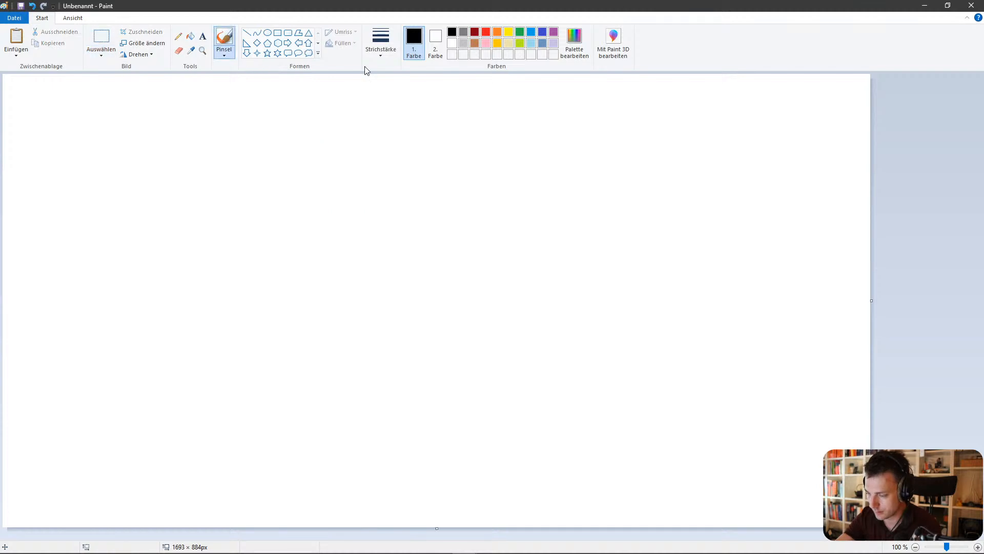
{"action": "mouse_move", "coordinate": [359, 112]}
{"action": "left_mouse_down"}
{"action": "mouse_move", "coordinate": [249, 218]}
{"action": "mouse_move", "coordinate": [254, 448]}
{"action": "left_mouse_up"}
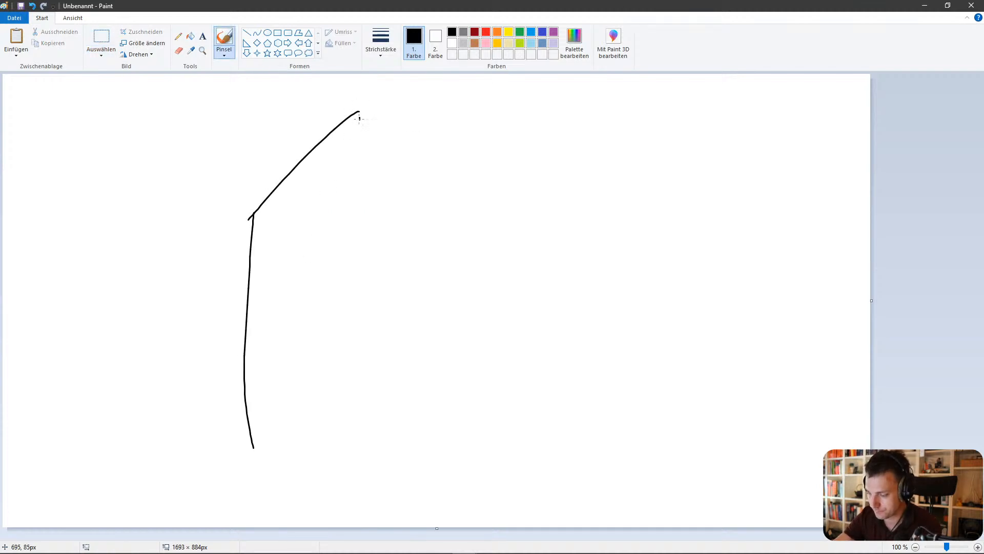
{"action": "mouse_move", "coordinate": [359, 119]}
{"action": "left_mouse_down"}
{"action": "mouse_move", "coordinate": [345, 375]}
{"action": "mouse_move", "coordinate": [267, 455]}
{"action": "left_mouse_up"}
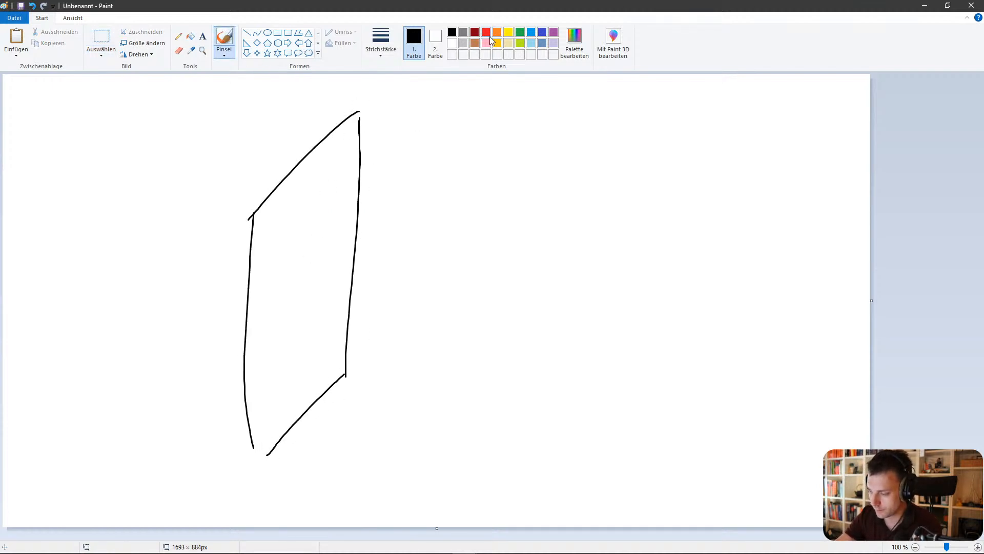
Draw a red double-headed horizontal arrow across the black plane.
{"action": "left_click", "coordinate": [474, 32]}
{"action": "left_click", "coordinate": [486, 32]}
{"action": "mouse_move", "coordinate": [304, 250]}
{"action": "left_mouse_down"}
{"action": "mouse_move", "coordinate": [356, 250]}
{"action": "mouse_move", "coordinate": [277, 248]}
{"action": "mouse_move", "coordinate": [288, 253]}
{"action": "left_mouse_up"}
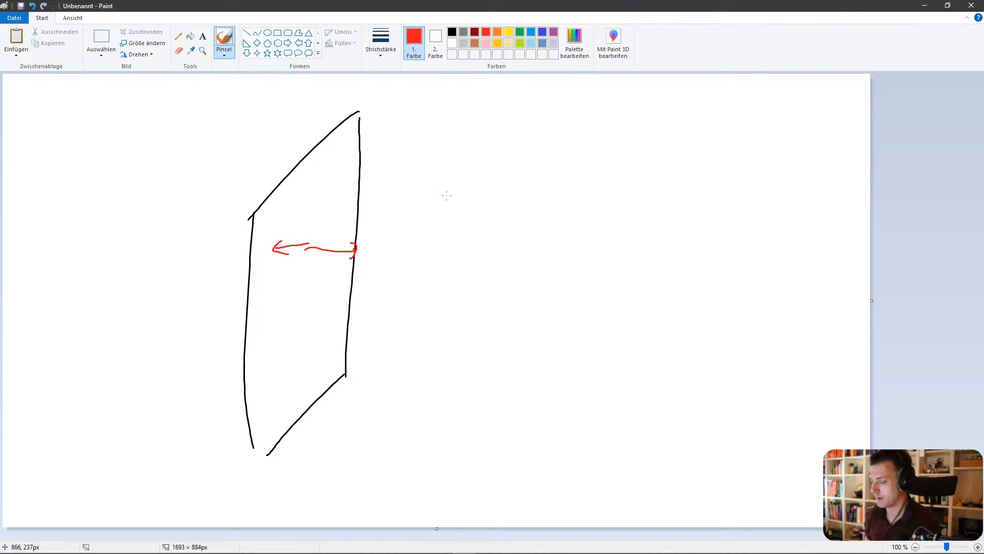
Draw a red three-axis coordinate system to the right of the plane and label its horizontal axis X.
{"action": "left_click_drag", "start_coordinate": [535, 249], "coordinate": [536, 205]}
{"action": "mouse_move", "coordinate": [534, 208]}
{"action": "left_mouse_down"}
{"action": "mouse_move", "coordinate": [539, 195]}
{"action": "mouse_move", "coordinate": [539, 210]}
{"action": "left_mouse_up"}
{"action": "mouse_move", "coordinate": [535, 249]}
{"action": "left_mouse_down"}
{"action": "mouse_move", "coordinate": [574, 252]}
{"action": "mouse_move", "coordinate": [513, 286]}
{"action": "mouse_move", "coordinate": [523, 284]}
{"action": "left_mouse_up"}
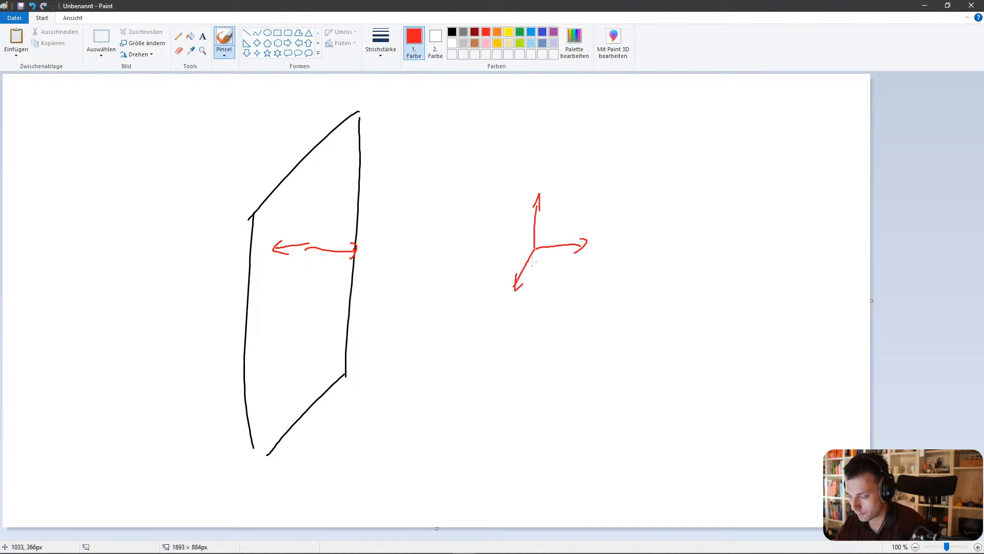
{"action": "left_click_drag", "start_coordinate": [594, 217], "coordinate": [606, 232]}
{"action": "left_click_drag", "start_coordinate": [595, 230], "coordinate": [609, 215]}
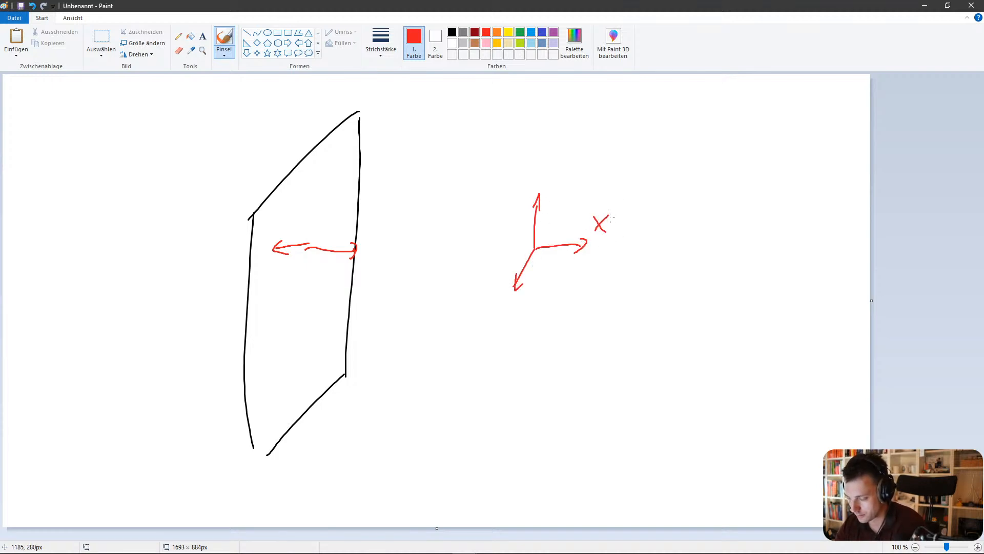
Check the model's axis orientation in Altair Inspire, return to Paint and overwrite the horizontal axis label with Y.
{"action": "key", "text": "alt+Tab"}
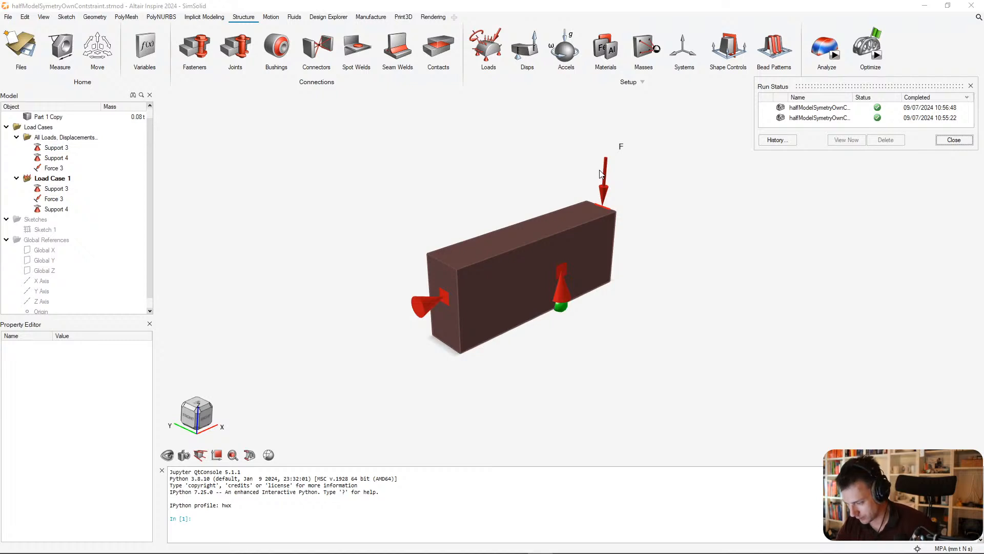
{"action": "key", "text": "alt+Tab"}
{"action": "mouse_move", "coordinate": [590, 214]}
{"action": "left_mouse_down"}
{"action": "mouse_move", "coordinate": [595, 241]}
{"action": "mouse_move", "coordinate": [607, 230]}
{"action": "left_mouse_up"}
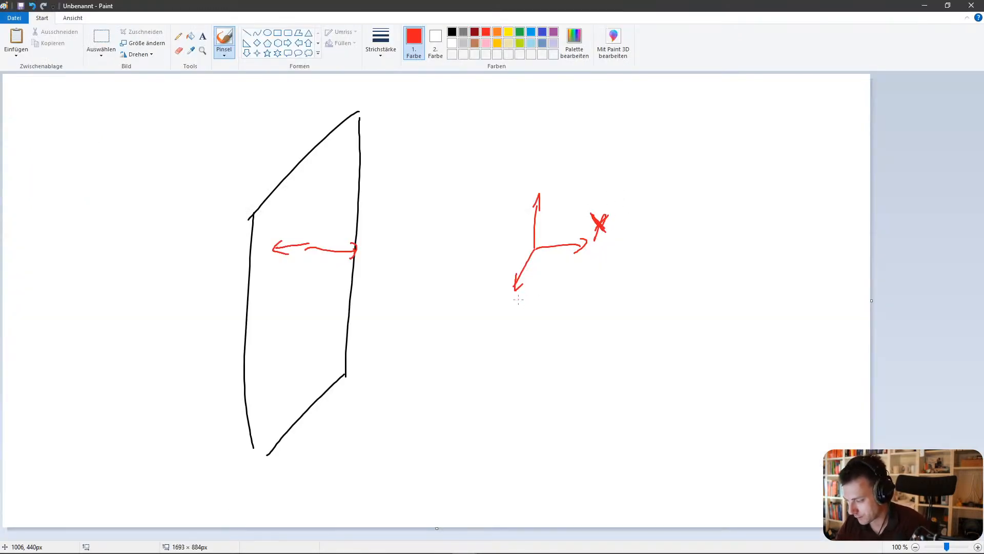
Label the diagonal axis X and the vertical axis Z in red, and retrace the horizontal axis's Y label.
{"action": "left_click_drag", "start_coordinate": [518, 300], "coordinate": [536, 312]}
{"action": "left_click_drag", "start_coordinate": [518, 313], "coordinate": [537, 294]}
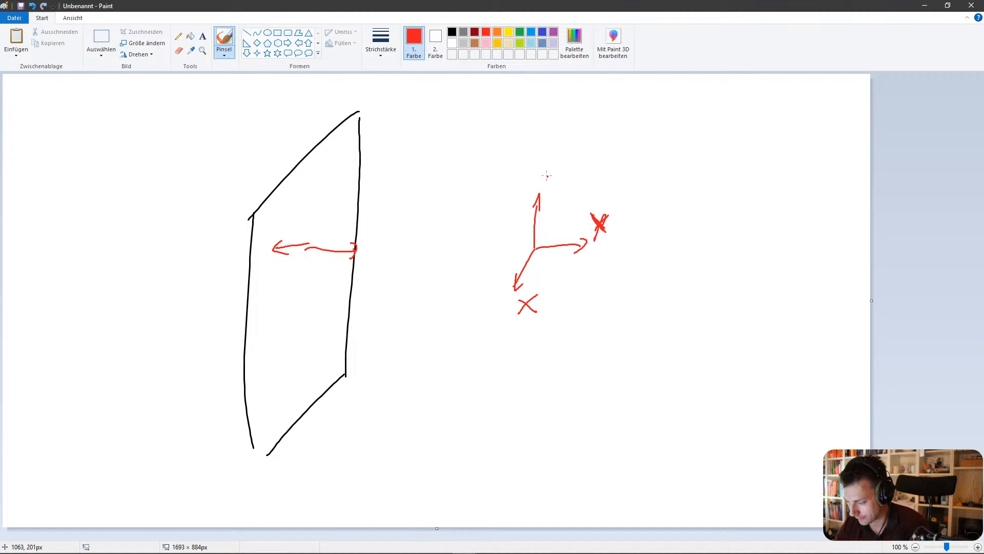
{"action": "left_click_drag", "start_coordinate": [547, 176], "coordinate": [559, 192]}
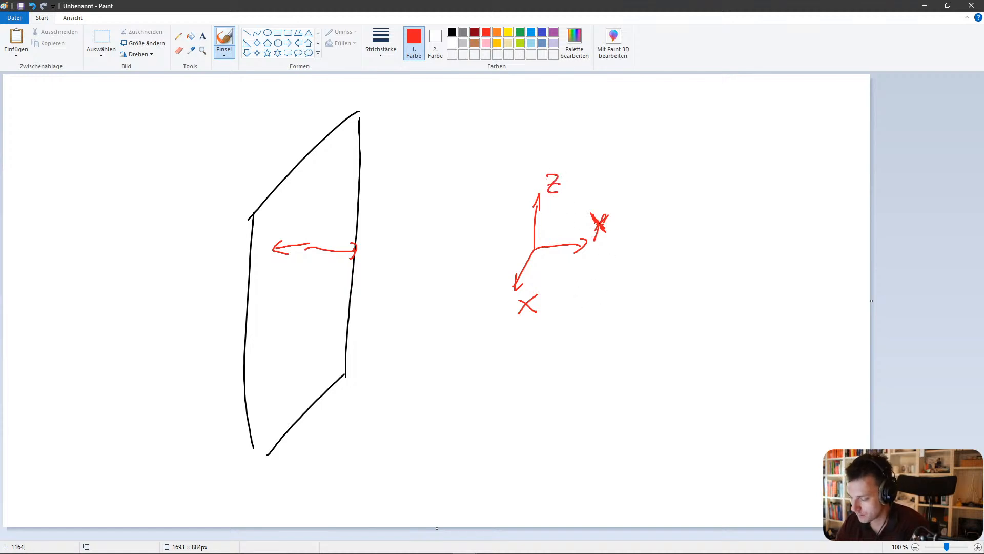
{"action": "left_click_drag", "start_coordinate": [601, 220], "coordinate": [596, 240]}
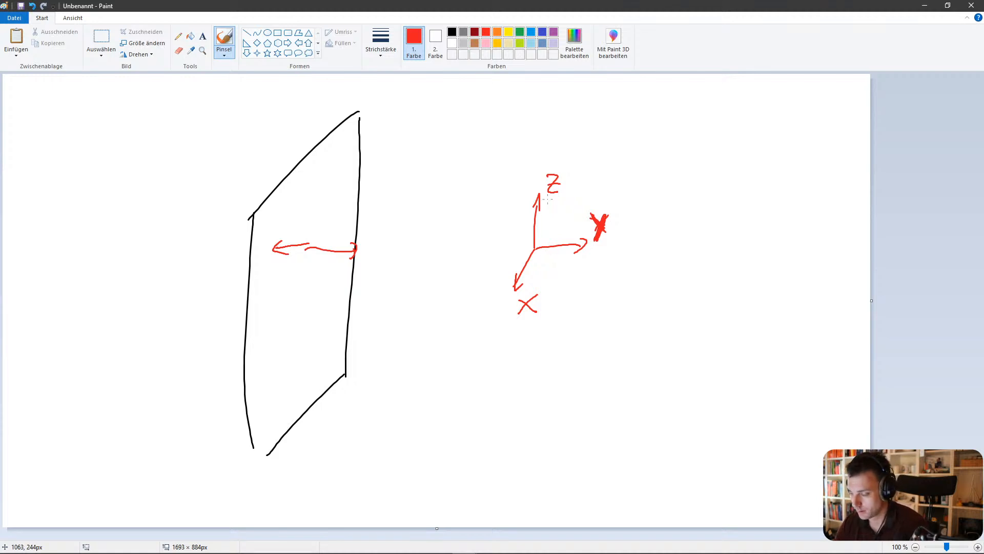
Write the heading "Dof" in black in the canvas's upper-right area, with the numbers 1 to 6 listed vertically beside it.
{"action": "left_click", "coordinate": [508, 34]}
{"action": "left_click", "coordinate": [496, 33]}
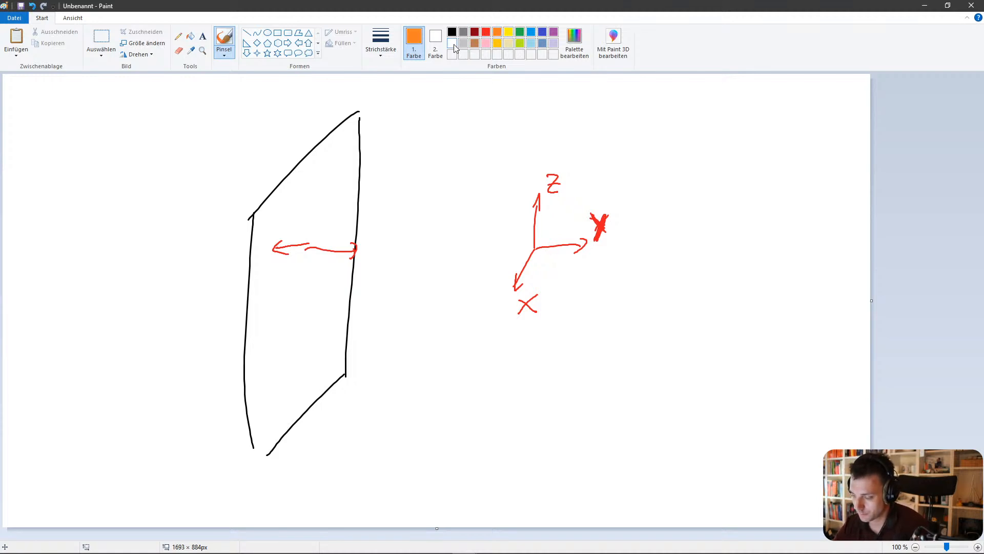
{"action": "left_click", "coordinate": [451, 31]}
{"action": "left_click_drag", "start_coordinate": [677, 109], "coordinate": [678, 133]}
{"action": "left_click_drag", "start_coordinate": [700, 119], "coordinate": [710, 134]}
{"action": "mouse_move", "coordinate": [707, 122]}
{"action": "left_mouse_down"}
{"action": "mouse_move", "coordinate": [757, 132]}
{"action": "mouse_move", "coordinate": [751, 154]}
{"action": "mouse_move", "coordinate": [761, 168]}
{"action": "left_mouse_up"}
{"action": "left_click_drag", "start_coordinate": [745, 192], "coordinate": [755, 246]}
{"action": "left_click_drag", "start_coordinate": [749, 237], "coordinate": [747, 311]}
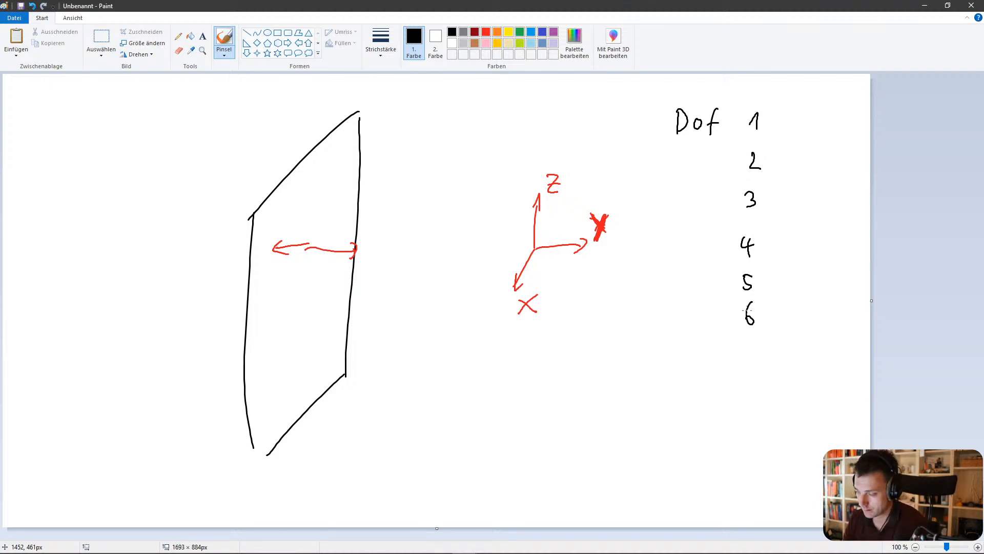
Annotate degree of freedom 2 in red with a dash and the note "y tr", and circle its number.
{"action": "left_click", "coordinate": [487, 32]}
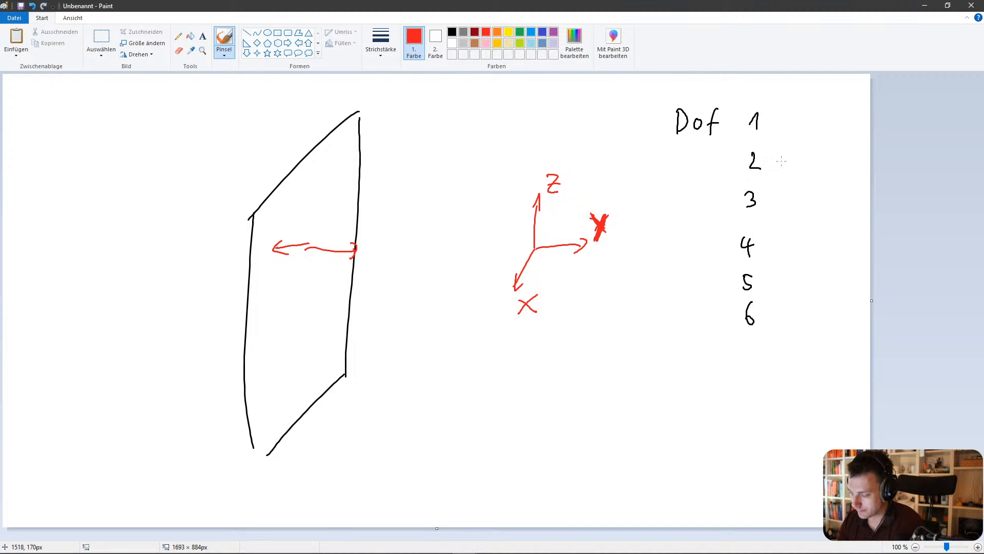
{"action": "mouse_move", "coordinate": [775, 161]}
{"action": "left_mouse_down"}
{"action": "mouse_move", "coordinate": [832, 157]}
{"action": "mouse_move", "coordinate": [819, 175]}
{"action": "mouse_move", "coordinate": [847, 166]}
{"action": "left_mouse_up"}
{"action": "left_click_drag", "start_coordinate": [843, 160], "coordinate": [862, 158]}
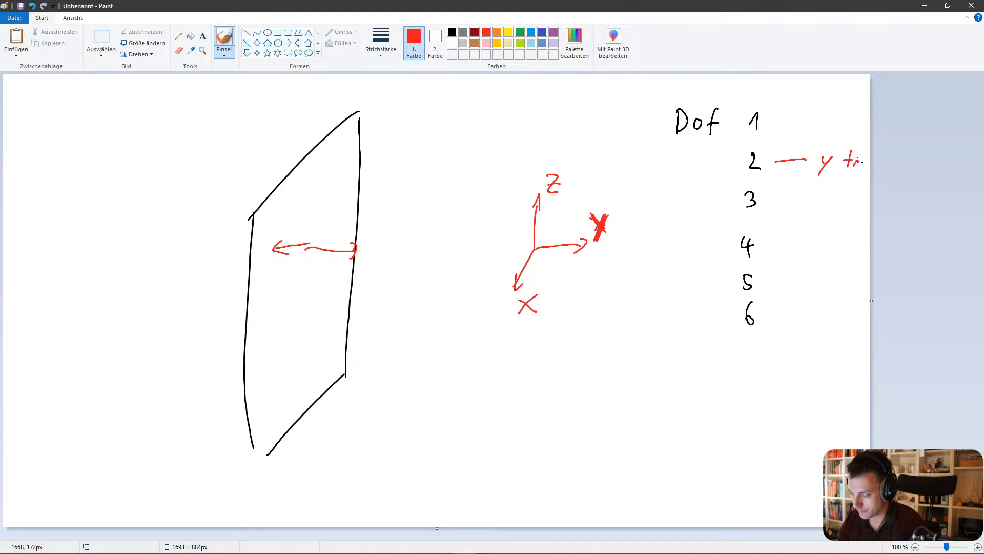
{"action": "mouse_move", "coordinate": [747, 151]}
{"action": "left_mouse_down"}
{"action": "mouse_move", "coordinate": [769, 161]}
{"action": "mouse_move", "coordinate": [741, 151]}
{"action": "left_mouse_up"}
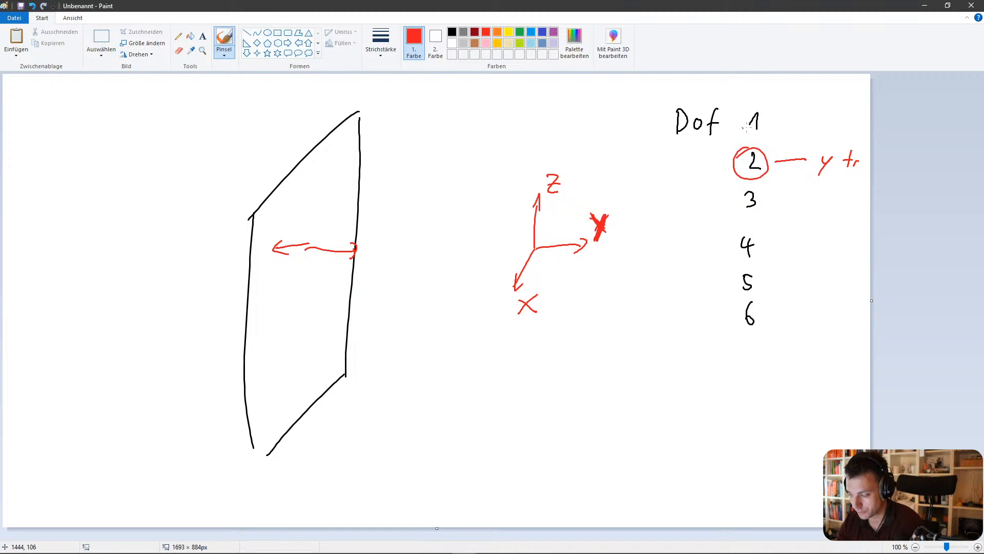
Tick degrees of freedom 1 and 3 in green and draw a green upward arrow on the plane.
{"action": "left_click", "coordinate": [519, 32]}
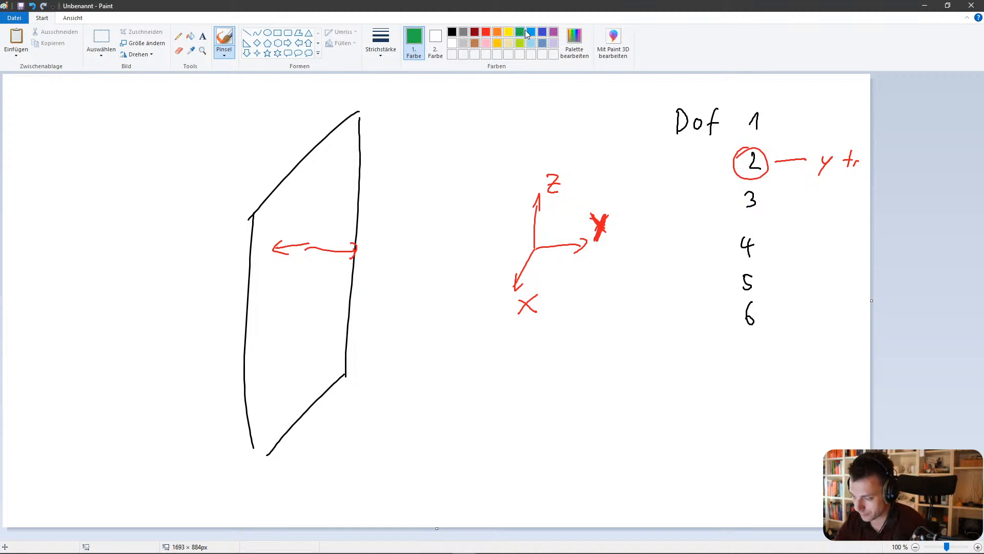
{"action": "left_click_drag", "start_coordinate": [774, 114], "coordinate": [797, 102]}
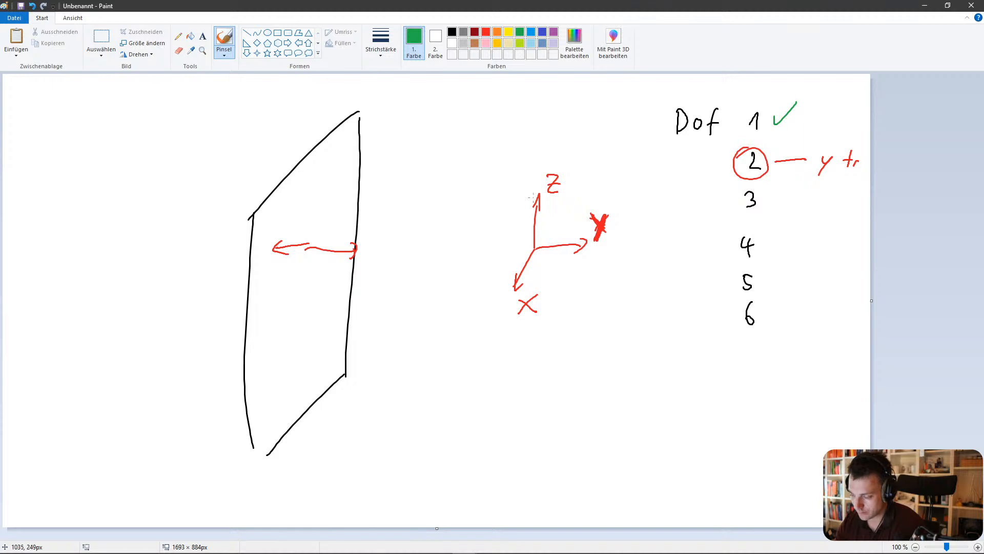
{"action": "mouse_move", "coordinate": [322, 196]}
{"action": "left_mouse_down"}
{"action": "mouse_move", "coordinate": [315, 173]}
{"action": "mouse_move", "coordinate": [321, 217]}
{"action": "left_mouse_up"}
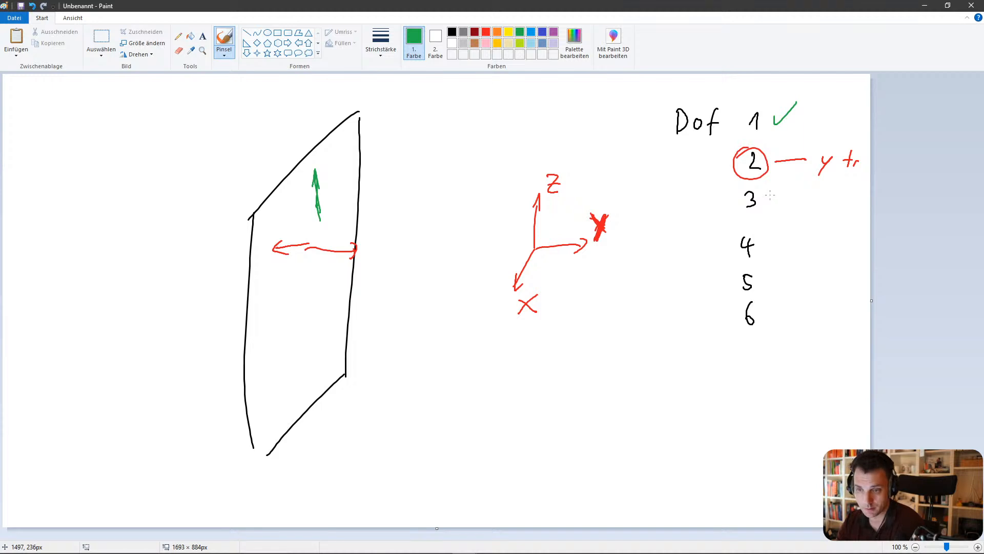
{"action": "left_click_drag", "start_coordinate": [772, 193], "coordinate": [797, 181]}
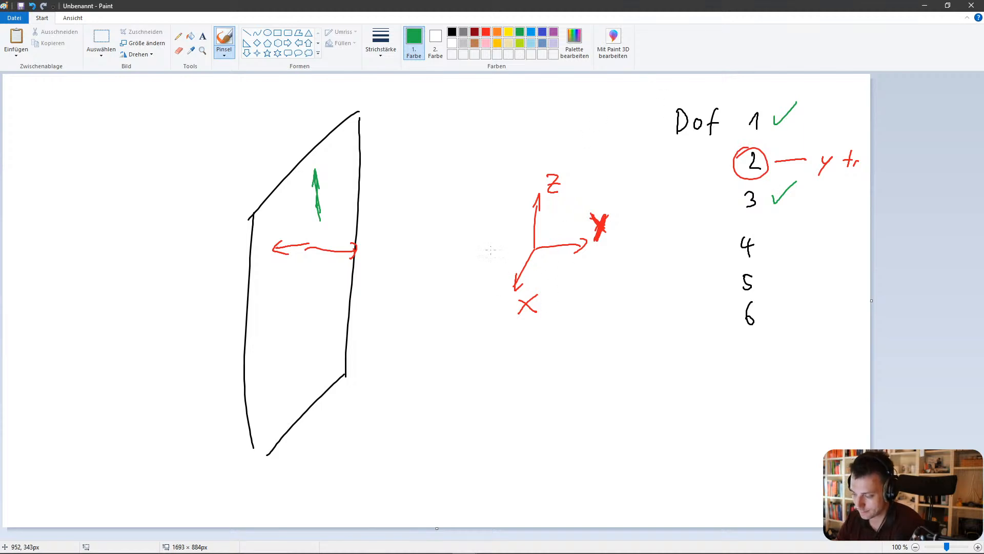
Sketch green rotation arrows at the X axis, and circle degree of freedom 4 in red with the note "x rot".
{"action": "mouse_move", "coordinate": [524, 262]}
{"action": "left_mouse_down"}
{"action": "mouse_move", "coordinate": [504, 272]}
{"action": "mouse_move", "coordinate": [533, 290]}
{"action": "mouse_move", "coordinate": [541, 273]}
{"action": "left_mouse_up"}
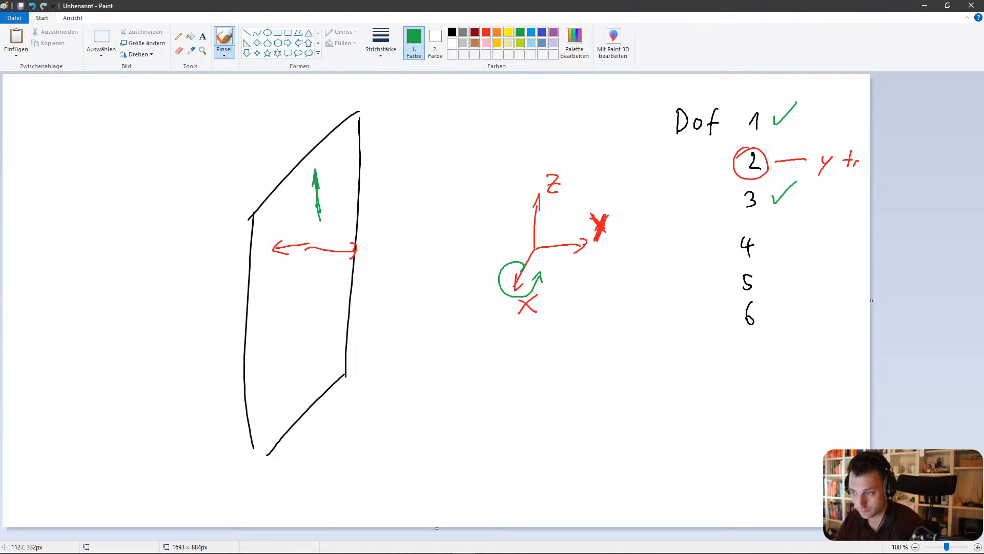
{"action": "mouse_move", "coordinate": [506, 339]}
{"action": "left_mouse_down"}
{"action": "mouse_move", "coordinate": [544, 330]}
{"action": "mouse_move", "coordinate": [540, 340]}
{"action": "left_mouse_up"}
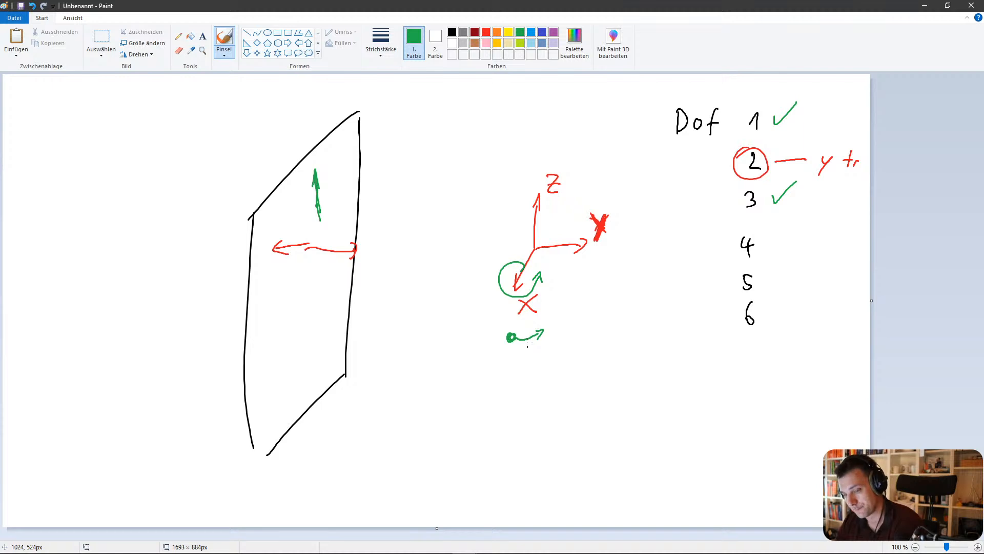
{"action": "left_click", "coordinate": [486, 32]}
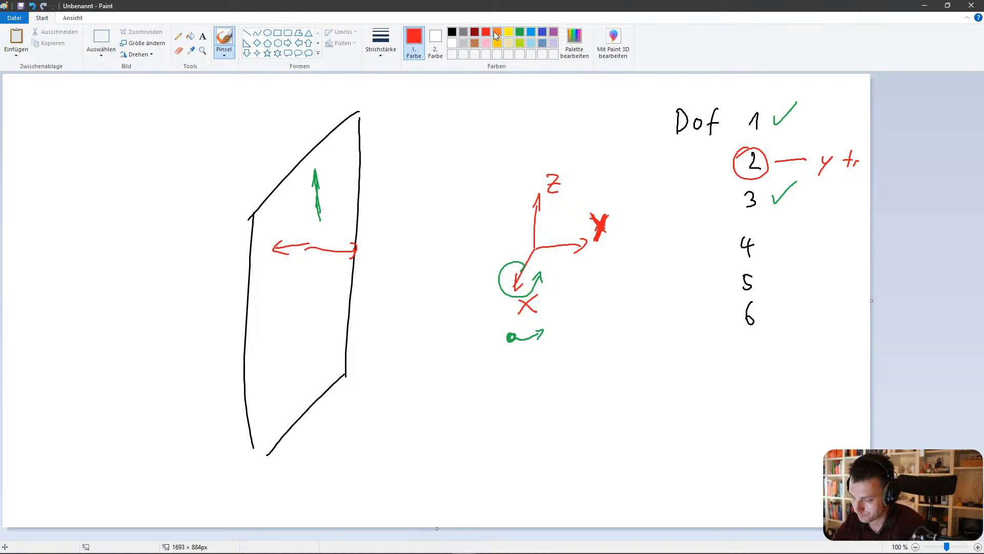
{"action": "left_click_drag", "start_coordinate": [747, 237], "coordinate": [824, 249]}
{"action": "mouse_move", "coordinate": [827, 235]}
{"action": "left_mouse_down"}
{"action": "mouse_move", "coordinate": [815, 250]}
{"action": "mouse_move", "coordinate": [842, 243]}
{"action": "left_mouse_up"}
{"action": "mouse_move", "coordinate": [854, 227]}
{"action": "left_mouse_down"}
{"action": "mouse_move", "coordinate": [848, 245]}
{"action": "mouse_move", "coordinate": [860, 237]}
{"action": "left_mouse_up"}
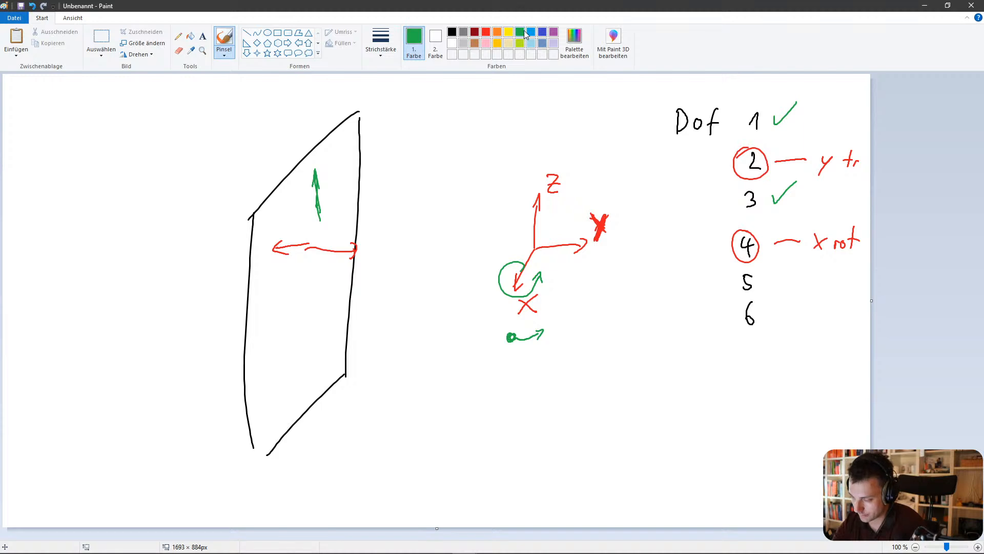
Draw green rotation arrows around the Y axis and on the plane, and tick degree of freedom 5 in green.
{"action": "left_click", "coordinate": [519, 32]}
{"action": "mouse_move", "coordinate": [535, 229]}
{"action": "left_mouse_down"}
{"action": "mouse_move", "coordinate": [528, 237]}
{"action": "mouse_move", "coordinate": [546, 242]}
{"action": "left_mouse_up"}
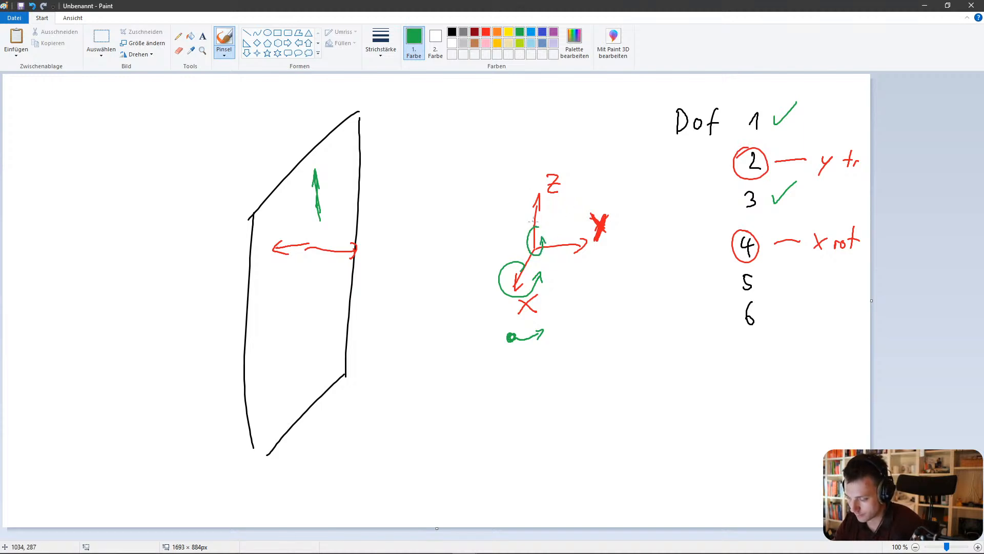
{"action": "mouse_move", "coordinate": [312, 271]}
{"action": "left_mouse_down"}
{"action": "mouse_move", "coordinate": [308, 330]}
{"action": "mouse_move", "coordinate": [331, 303]}
{"action": "left_mouse_up"}
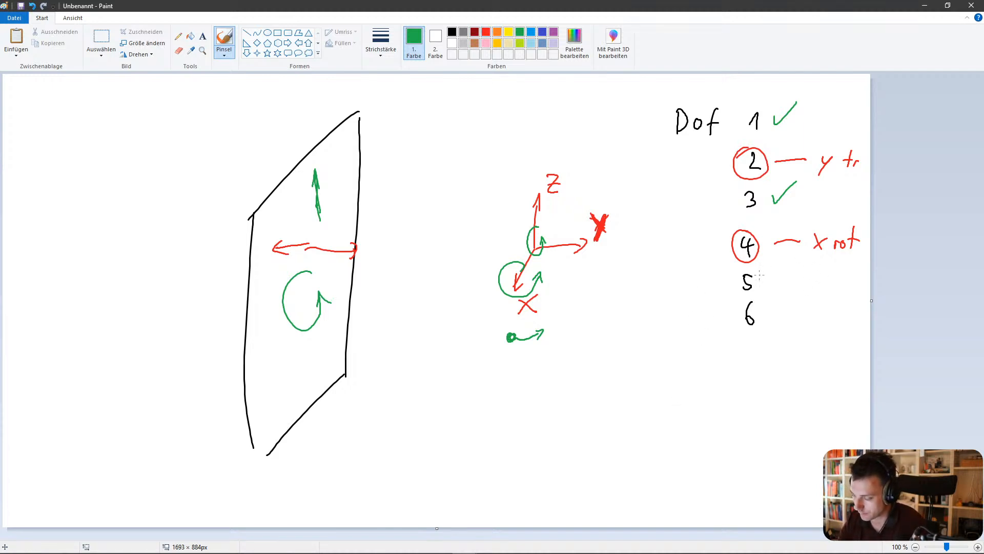
{"action": "left_click_drag", "start_coordinate": [769, 276], "coordinate": [784, 267]}
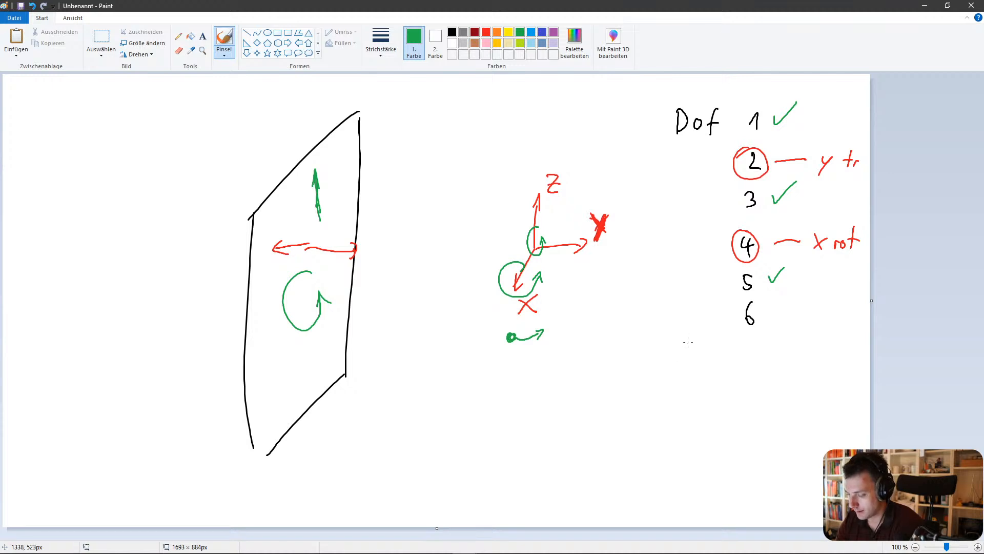
Draw a green rotation arrow around Z, then in red circle degree of freedom 6, note "z rot" and point an arrow at 2.
{"action": "mouse_move", "coordinate": [537, 162]}
{"action": "left_mouse_down"}
{"action": "mouse_move", "coordinate": [514, 184]}
{"action": "mouse_move", "coordinate": [544, 187]}
{"action": "mouse_move", "coordinate": [536, 189]}
{"action": "left_mouse_up"}
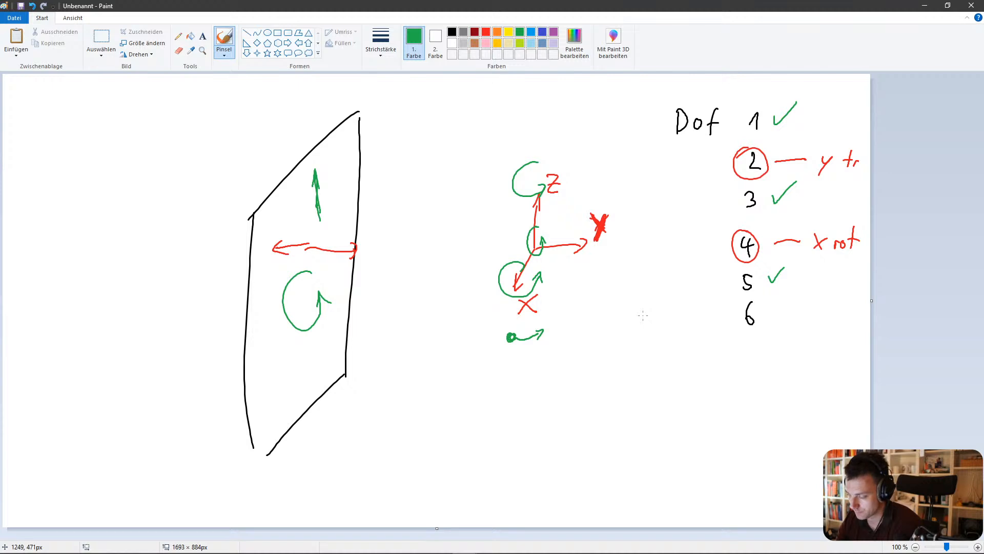
{"action": "left_click", "coordinate": [485, 32]}
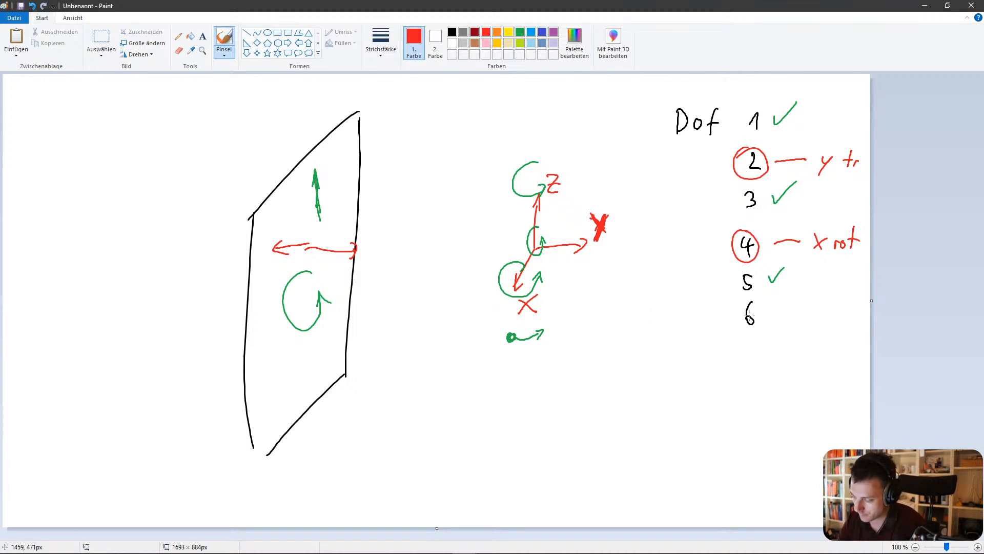
{"action": "mouse_move", "coordinate": [756, 300]}
{"action": "left_mouse_down"}
{"action": "mouse_move", "coordinate": [765, 307]}
{"action": "mouse_move", "coordinate": [744, 298]}
{"action": "mouse_move", "coordinate": [795, 316]}
{"action": "left_mouse_up"}
{"action": "left_click_drag", "start_coordinate": [811, 313], "coordinate": [812, 327]}
{"action": "left_click_drag", "start_coordinate": [810, 320], "coordinate": [841, 319]}
{"action": "left_click_drag", "start_coordinate": [840, 321], "coordinate": [852, 325]}
{"action": "left_click_drag", "start_coordinate": [849, 317], "coordinate": [857, 313]}
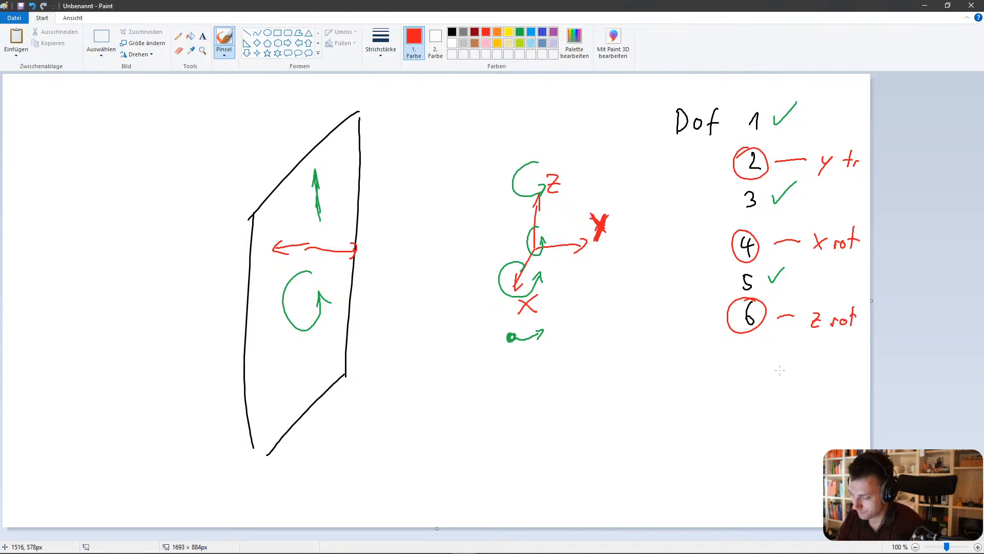
{"action": "left_click_drag", "start_coordinate": [693, 168], "coordinate": [730, 158]}
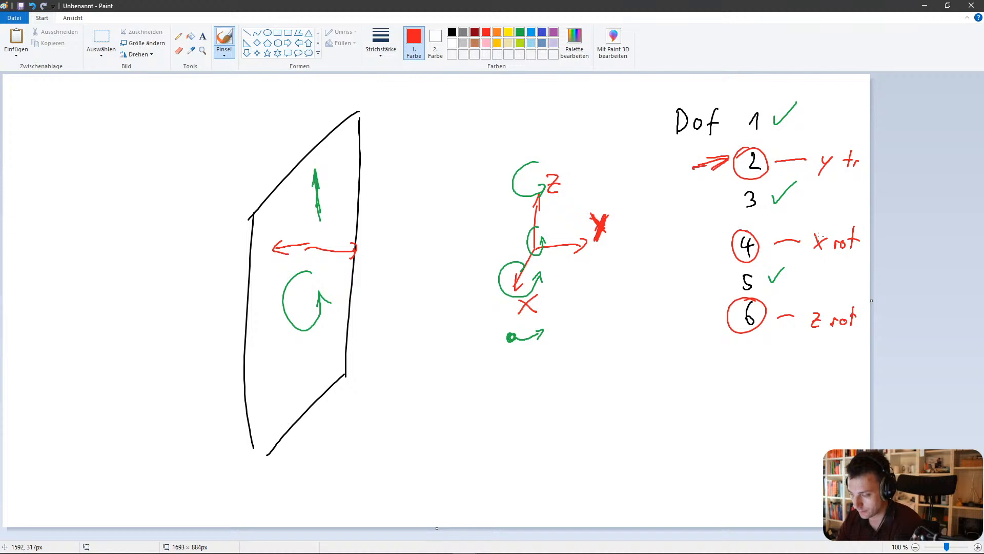
Draw a second three-axis coordinate system in black below the red one, labelling its axes X, Y and Z.
{"action": "left_click", "coordinate": [452, 32]}
{"action": "mouse_move", "coordinate": [529, 440]}
{"action": "left_mouse_down"}
{"action": "mouse_move", "coordinate": [532, 392]}
{"action": "mouse_move", "coordinate": [575, 436]}
{"action": "mouse_move", "coordinate": [575, 448]}
{"action": "mouse_move", "coordinate": [505, 483]}
{"action": "mouse_move", "coordinate": [515, 477]}
{"action": "left_mouse_up"}
{"action": "left_click_drag", "start_coordinate": [594, 424], "coordinate": [597, 434]}
{"action": "left_click_drag", "start_coordinate": [526, 482], "coordinate": [534, 482]}
{"action": "left_click_drag", "start_coordinate": [535, 482], "coordinate": [530, 500]}
{"action": "left_click_drag", "start_coordinate": [547, 374], "coordinate": [553, 388]}
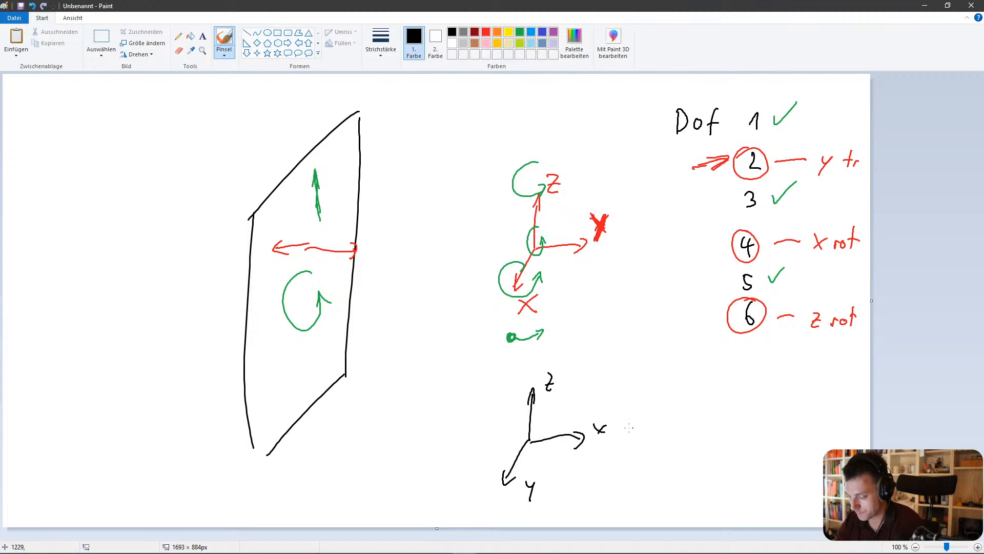
{"action": "mouse_move", "coordinate": [600, 429]}
{"action": "left_mouse_down"}
{"action": "mouse_move", "coordinate": [595, 439]}
{"action": "mouse_move", "coordinate": [605, 435]}
{"action": "left_mouse_up"}
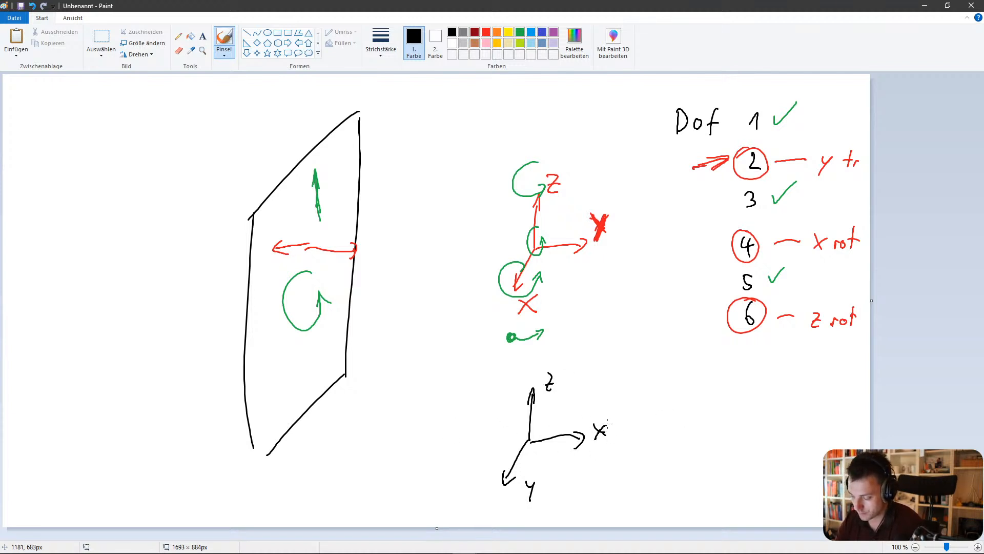
Circle the black system's X label, add rotation arrows around its Y and Z axes, and scribble a flat plane across Z.
{"action": "left_click_drag", "start_coordinate": [608, 424], "coordinate": [586, 419]}
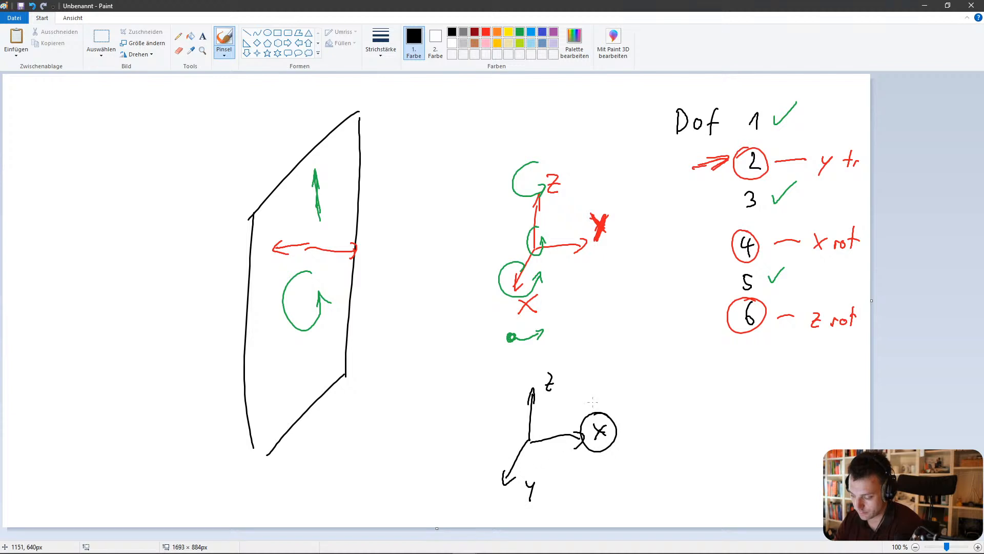
{"action": "left_click_drag", "start_coordinate": [518, 453], "coordinate": [528, 477]}
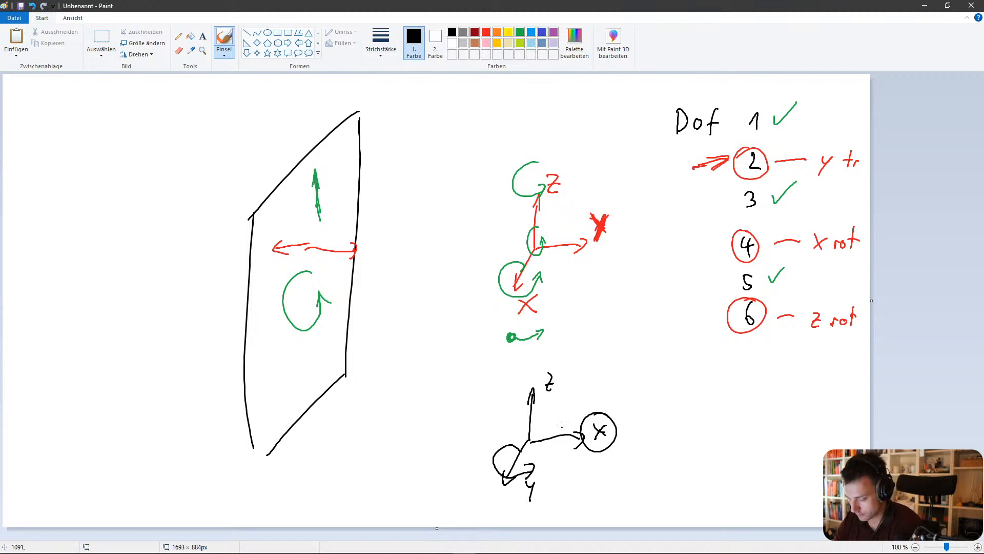
{"action": "mouse_move", "coordinate": [531, 367]}
{"action": "left_mouse_down"}
{"action": "mouse_move", "coordinate": [539, 407]}
{"action": "mouse_move", "coordinate": [500, 426]}
{"action": "mouse_move", "coordinate": [584, 402]}
{"action": "mouse_move", "coordinate": [499, 413]}
{"action": "left_mouse_up"}
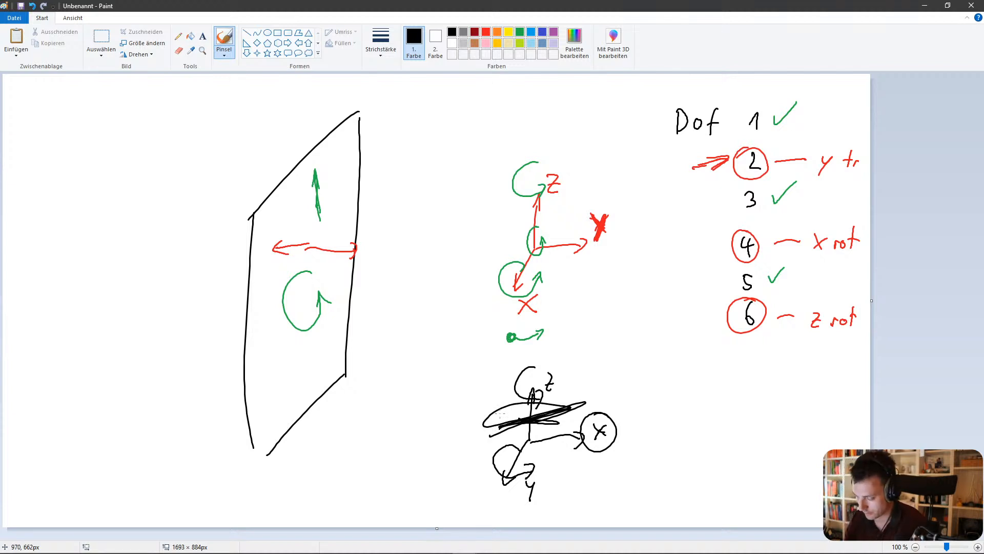
Delete the black coordinate system with its markings from the canvas.
{"action": "left_click", "coordinate": [101, 40]}
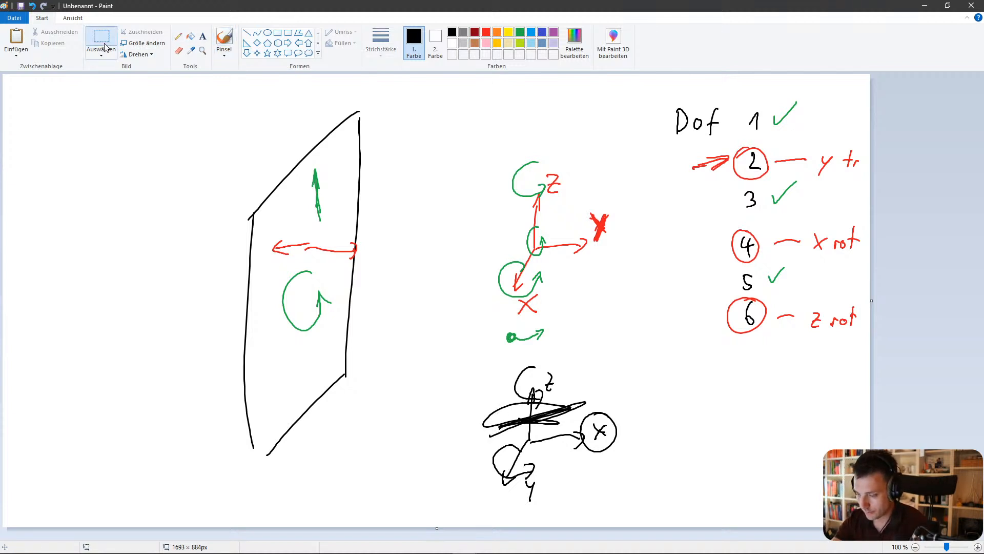
{"action": "mouse_move", "coordinate": [667, 347]}
{"action": "left_mouse_down"}
{"action": "mouse_move", "coordinate": [514, 500]}
{"action": "mouse_move", "coordinate": [446, 506]}
{"action": "left_mouse_up"}
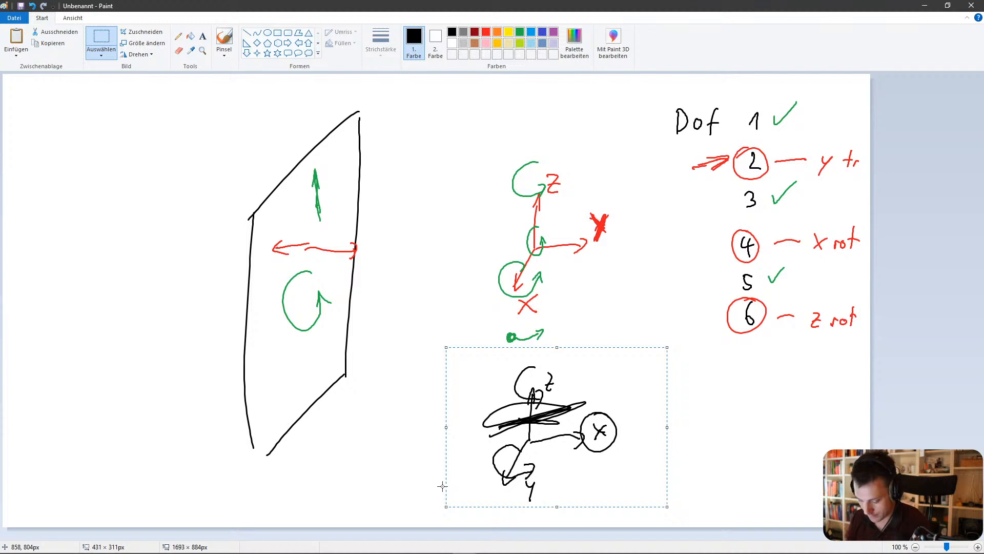
{"action": "key", "text": "Delete"}
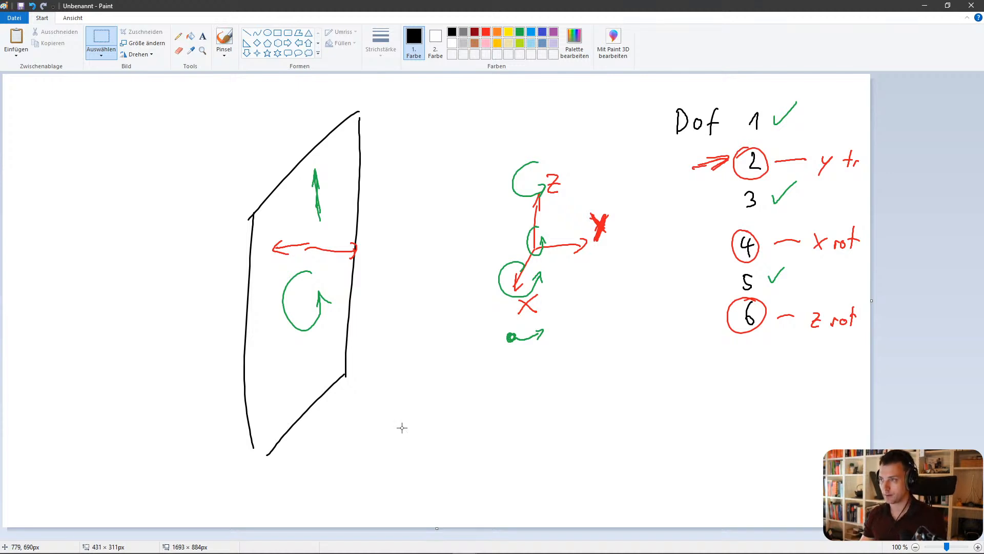
Switch to Altair Inspire, examine the constrained degrees of freedom of the support on the half block's large side face, and return to Paint.
{"action": "key", "text": "alt+Tab"}
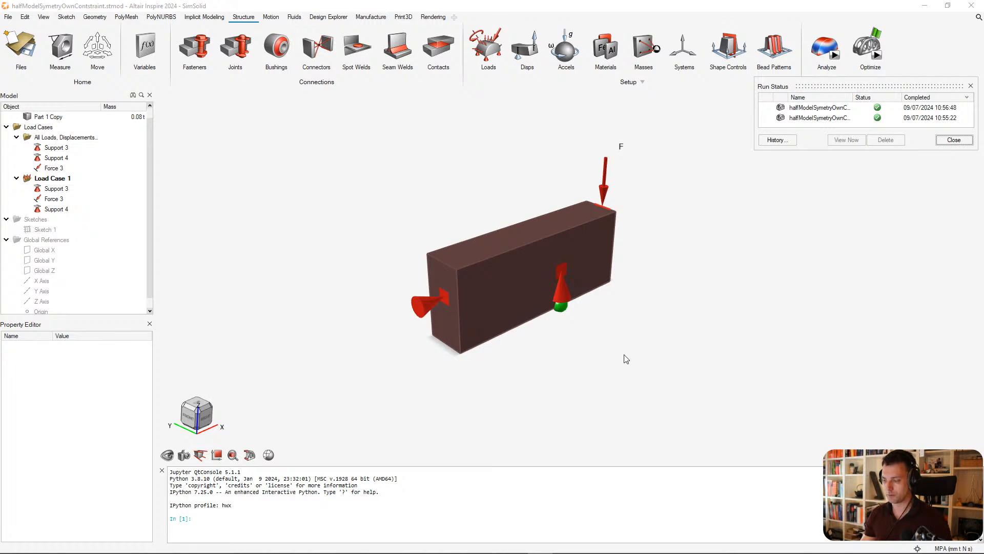
{"action": "left_click", "coordinate": [563, 275]}
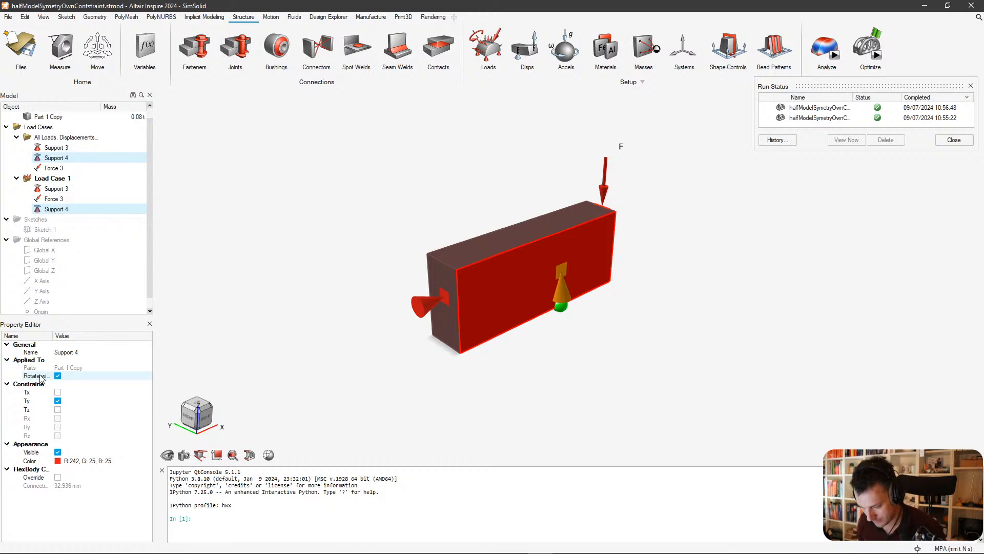
{"action": "left_click", "coordinate": [60, 377]}
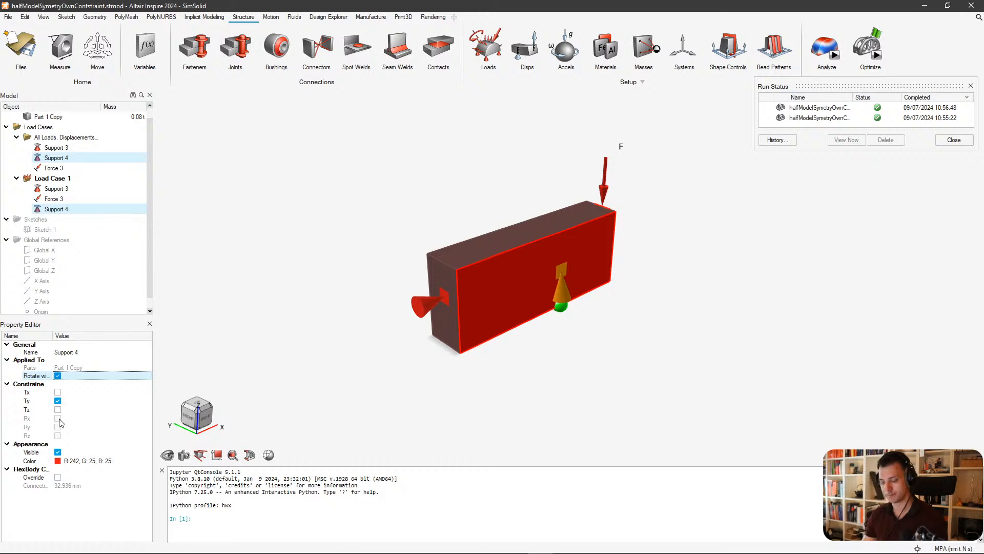
{"action": "key", "text": "alt+Tab"}
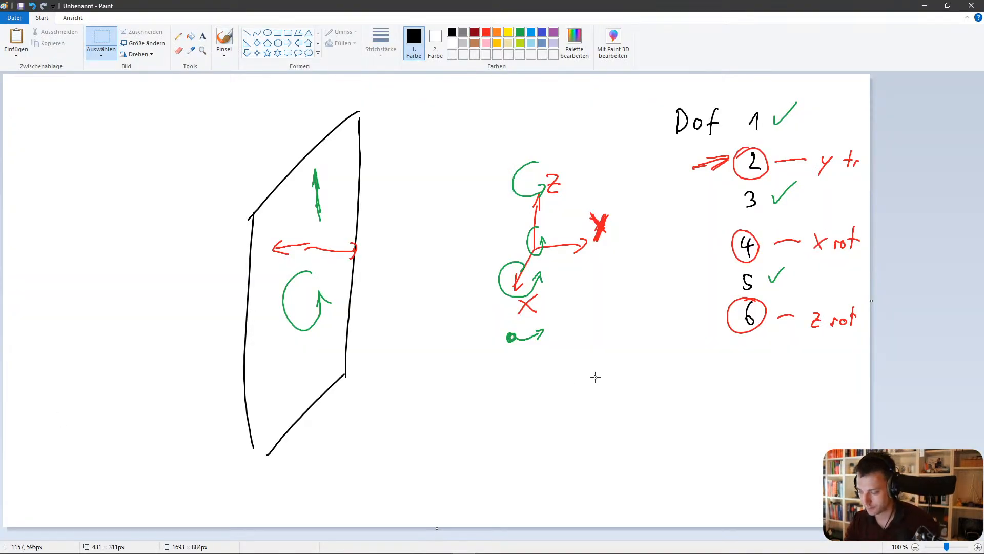
Sketch a small black parallelogram face filled with mesh grid lines in the empty area below the coordinate system.
{"action": "left_click_drag", "start_coordinate": [596, 378], "coordinate": [560, 450]}
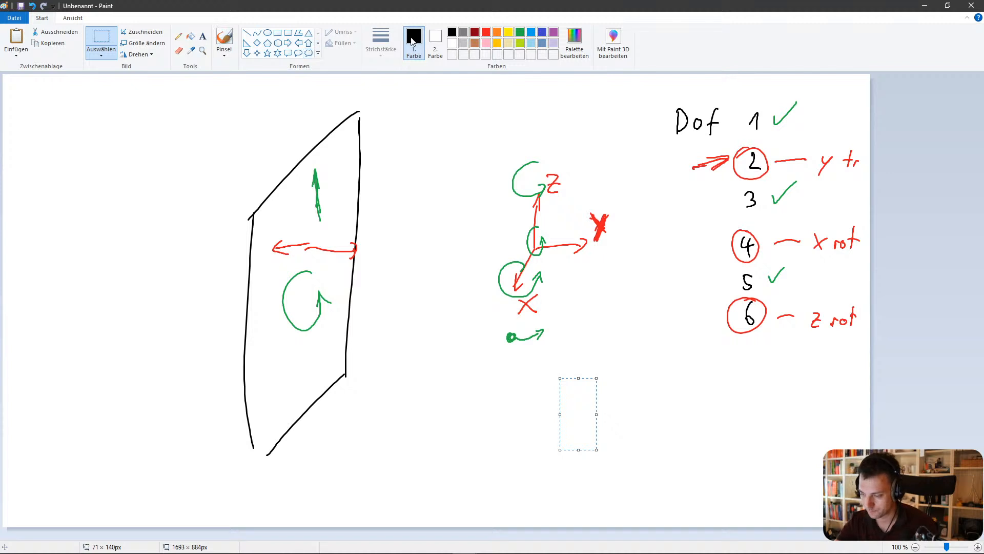
{"action": "left_click", "coordinate": [225, 40]}
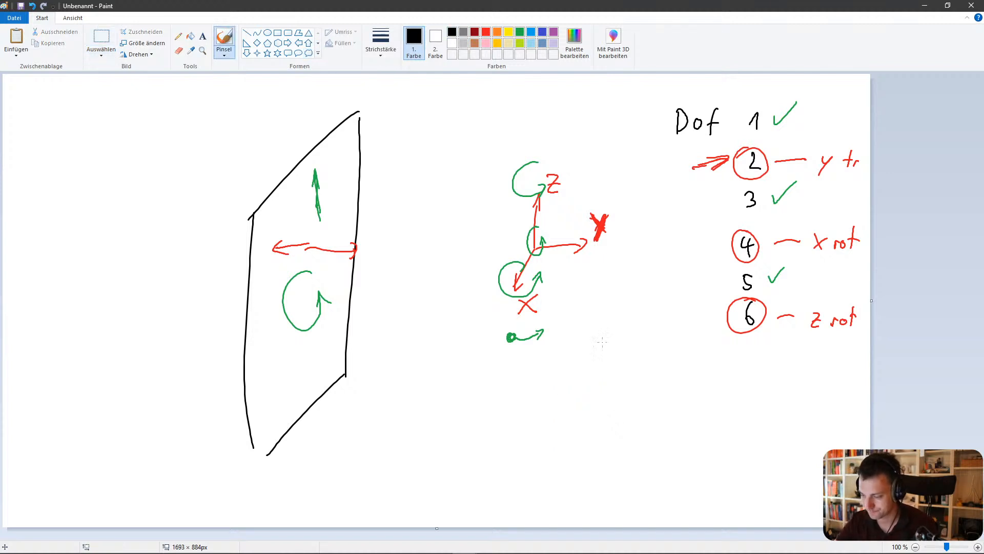
{"action": "mouse_move", "coordinate": [564, 461]}
{"action": "left_mouse_down"}
{"action": "mouse_move", "coordinate": [610, 389]}
{"action": "mouse_move", "coordinate": [617, 469]}
{"action": "mouse_move", "coordinate": [583, 503]}
{"action": "left_mouse_up"}
{"action": "left_click_drag", "start_coordinate": [577, 497], "coordinate": [611, 454]}
{"action": "left_click_drag", "start_coordinate": [583, 505], "coordinate": [617, 476]}
{"action": "left_click_drag", "start_coordinate": [586, 436], "coordinate": [599, 487]}
{"action": "left_click_drag", "start_coordinate": [598, 414], "coordinate": [612, 480]}
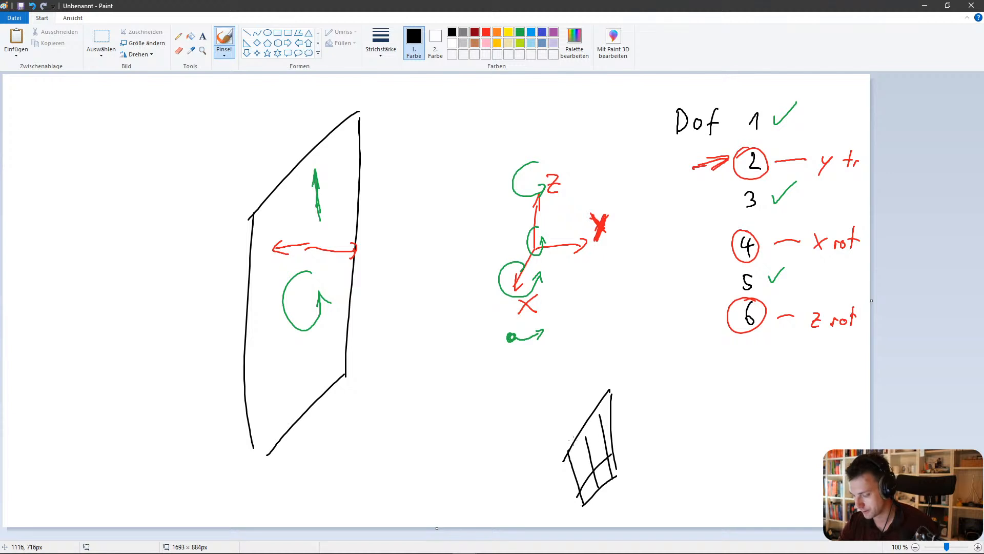
Extend the meshed face into a solid block with gridded side and top faces, and add a rotation arrow beside it.
{"action": "mouse_move", "coordinate": [569, 447]}
{"action": "left_mouse_down"}
{"action": "mouse_move", "coordinate": [535, 449]}
{"action": "mouse_move", "coordinate": [562, 509]}
{"action": "left_mouse_up"}
{"action": "mouse_move", "coordinate": [548, 472]}
{"action": "left_mouse_down"}
{"action": "mouse_move", "coordinate": [572, 466]}
{"action": "mouse_move", "coordinate": [578, 489]}
{"action": "mouse_move", "coordinate": [608, 423]}
{"action": "left_mouse_up"}
{"action": "mouse_move", "coordinate": [544, 446]}
{"action": "left_mouse_down"}
{"action": "mouse_move", "coordinate": [590, 384]}
{"action": "mouse_move", "coordinate": [608, 382]}
{"action": "left_mouse_up"}
{"action": "mouse_move", "coordinate": [558, 417]}
{"action": "left_mouse_down"}
{"action": "mouse_move", "coordinate": [586, 424]}
{"action": "mouse_move", "coordinate": [596, 405]}
{"action": "left_mouse_up"}
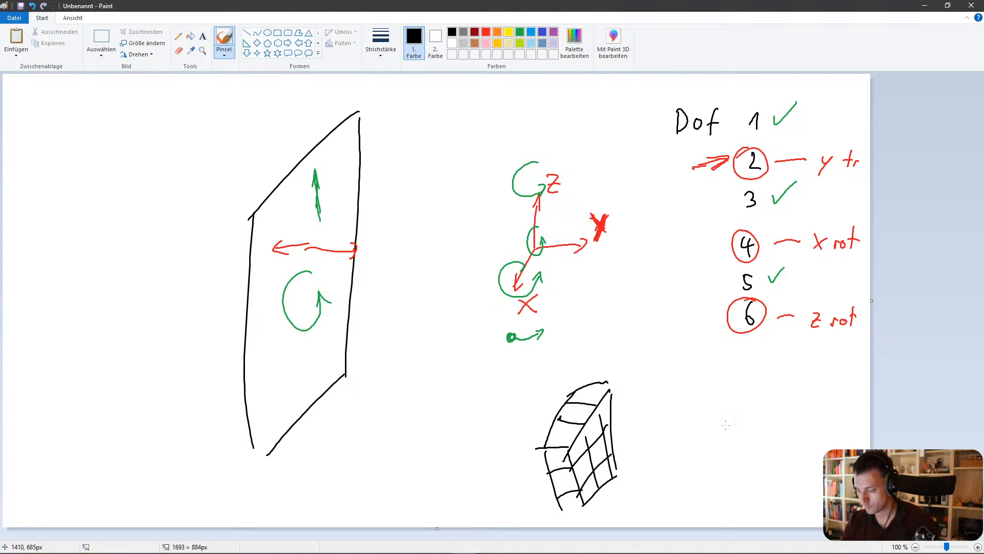
{"action": "left_click_drag", "start_coordinate": [632, 444], "coordinate": [676, 431]}
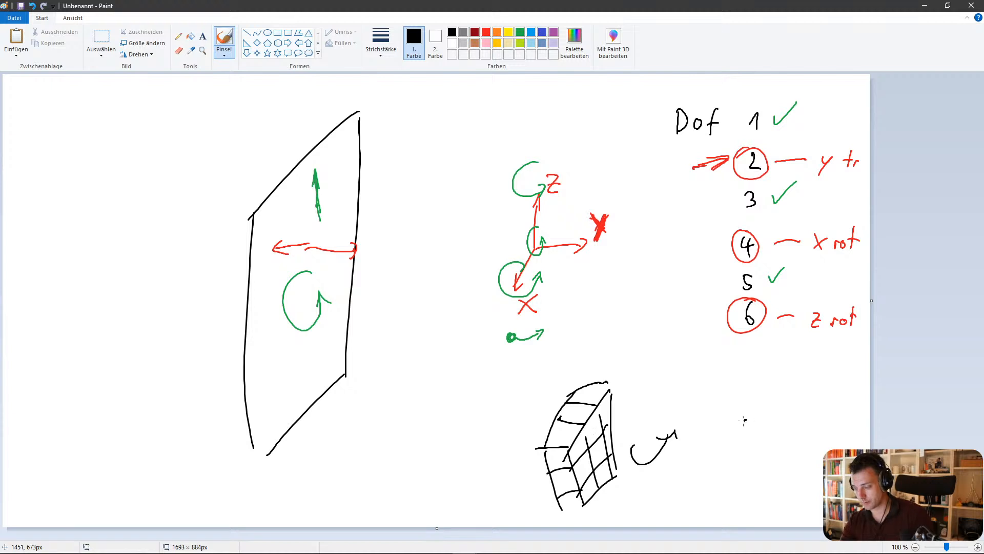
Draw a single black node to the right of the meshed block, with arrows radiating from it and one pointing at it.
{"action": "left_click_drag", "start_coordinate": [743, 420], "coordinate": [776, 382]}
{"action": "mouse_move", "coordinate": [748, 426]}
{"action": "left_mouse_down"}
{"action": "mouse_move", "coordinate": [771, 448]}
{"action": "mouse_move", "coordinate": [733, 462]}
{"action": "left_mouse_up"}
{"action": "left_click_drag", "start_coordinate": [751, 392], "coordinate": [752, 409]}
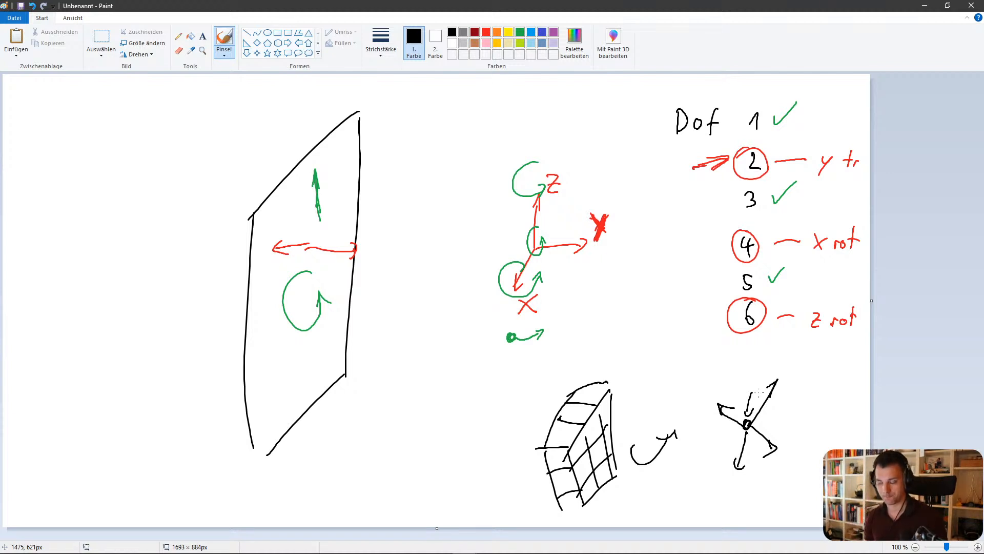
Sketch a flat meshed strip left of the block with a rotation arrow and mark node dots along its right edge.
{"action": "left_click_drag", "start_coordinate": [440, 475], "coordinate": [484, 391]}
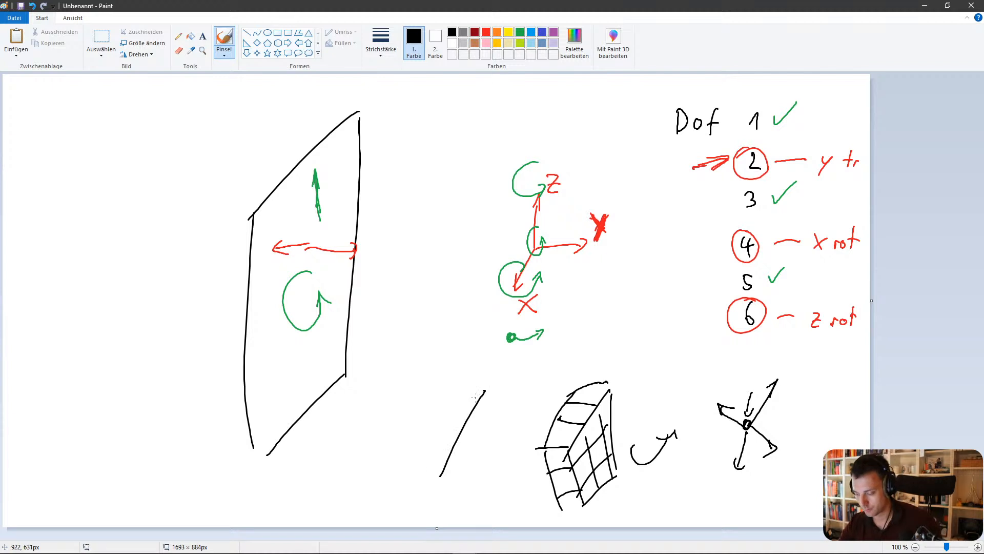
{"action": "mouse_move", "coordinate": [442, 474]}
{"action": "left_mouse_down"}
{"action": "mouse_move", "coordinate": [390, 465]}
{"action": "mouse_move", "coordinate": [448, 388]}
{"action": "left_mouse_up"}
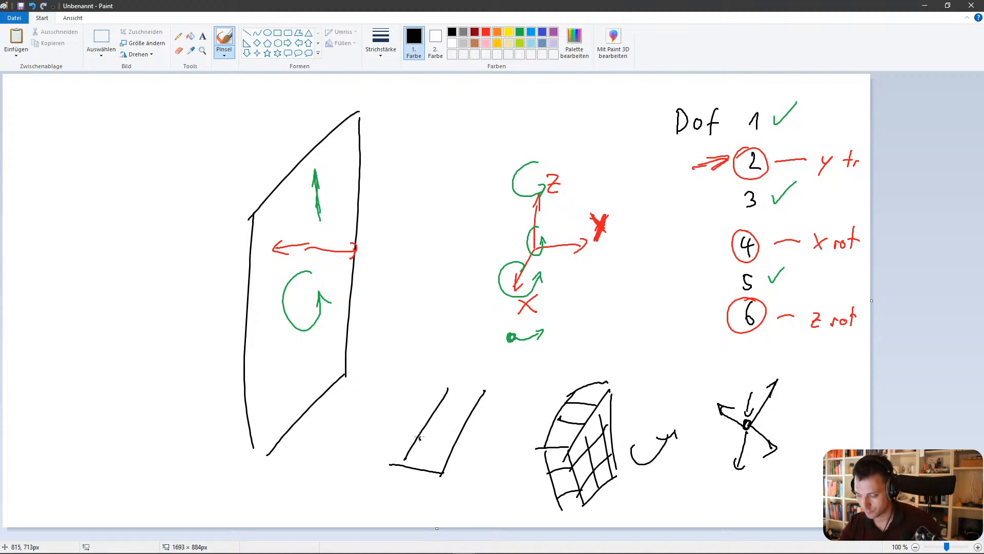
{"action": "left_click_drag", "start_coordinate": [419, 437], "coordinate": [451, 444]}
{"action": "left_click_drag", "start_coordinate": [435, 419], "coordinate": [498, 419]}
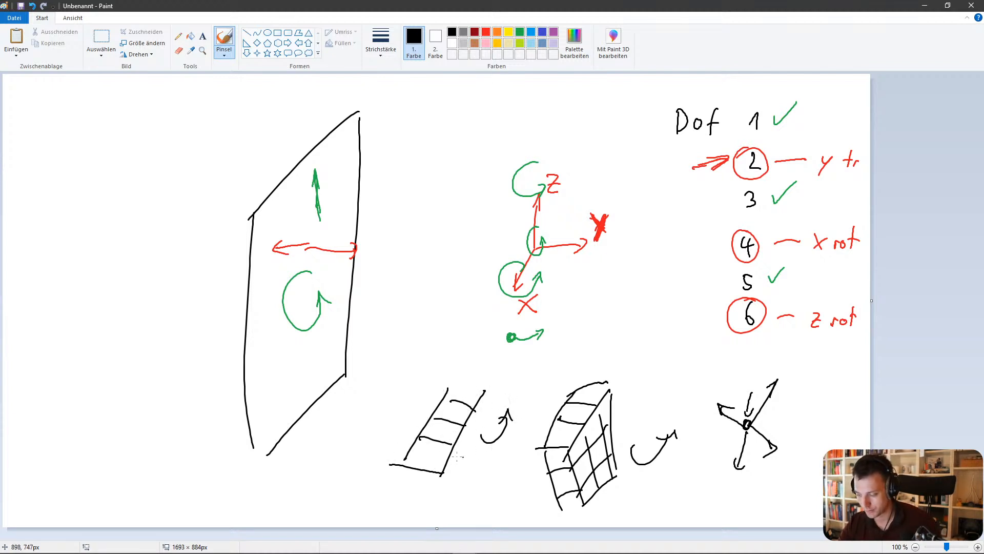
{"action": "left_click_drag", "start_coordinate": [441, 474], "coordinate": [443, 472]}
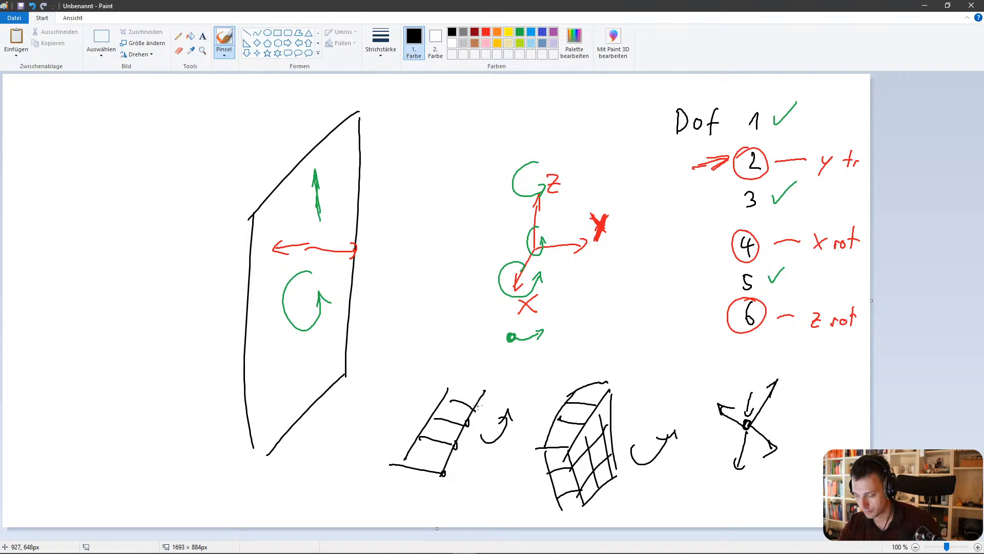
{"action": "left_click_drag", "start_coordinate": [477, 405], "coordinate": [476, 409]}
{"action": "left_click_drag", "start_coordinate": [484, 390], "coordinate": [485, 394]}
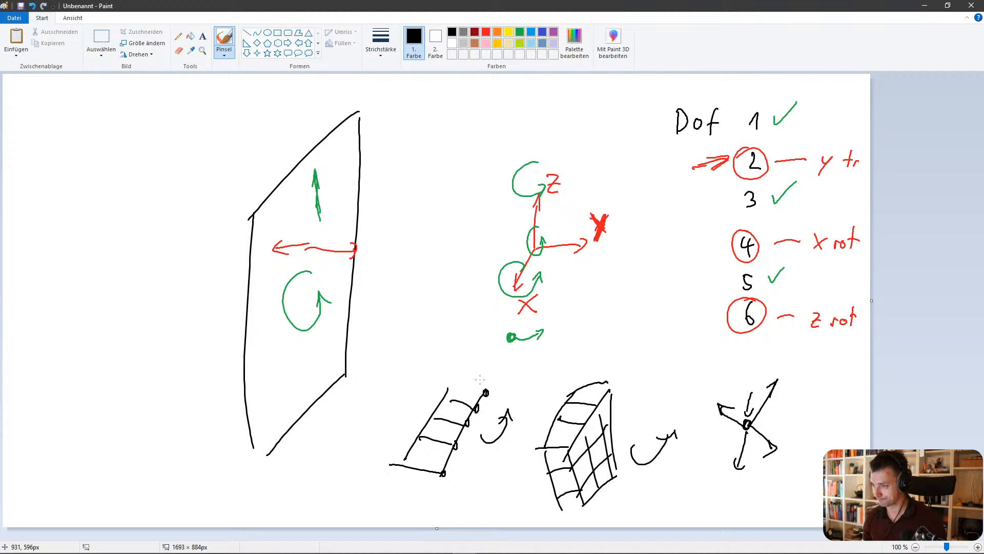
Switch to Altair Inspire, open a finished half-model optimization result and slightly increase the retained material in the topology result.
{"action": "key", "text": "alt+Tab"}
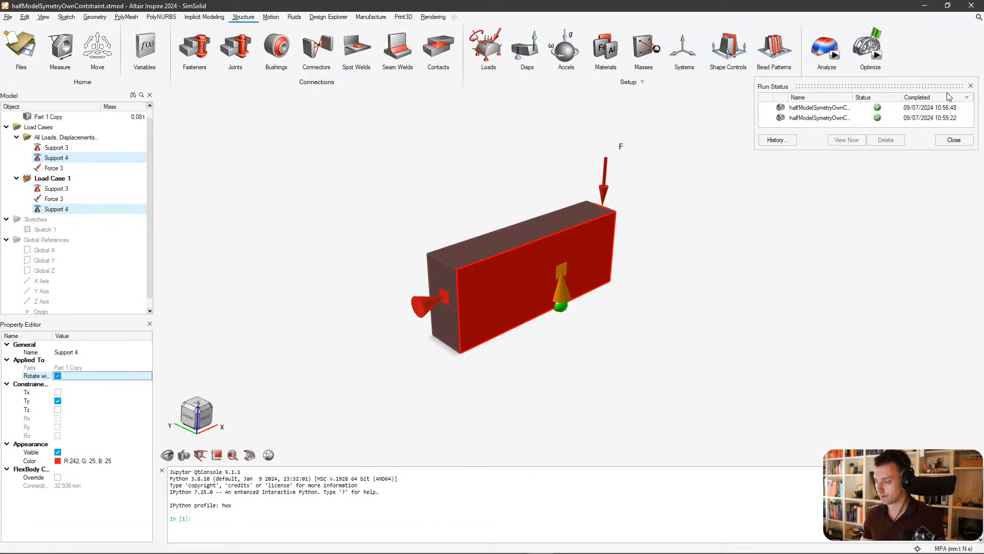
{"action": "double_click", "coordinate": [854, 118]}
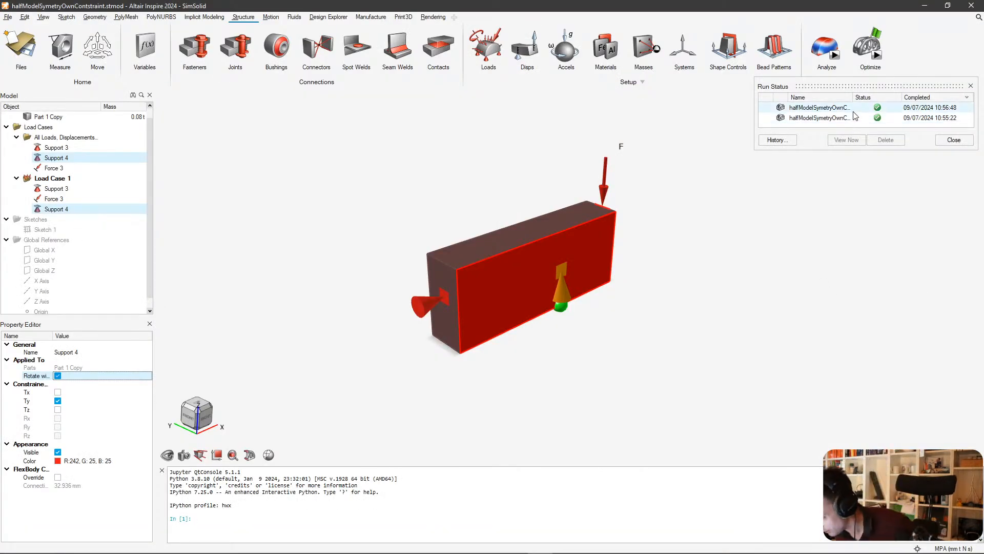
{"action": "right_click_drag", "start_coordinate": [630, 269], "coordinate": [443, 257]}
{"action": "scroll", "coordinate": [482, 259], "scroll_direction": "up", "scroll_amount": 4}
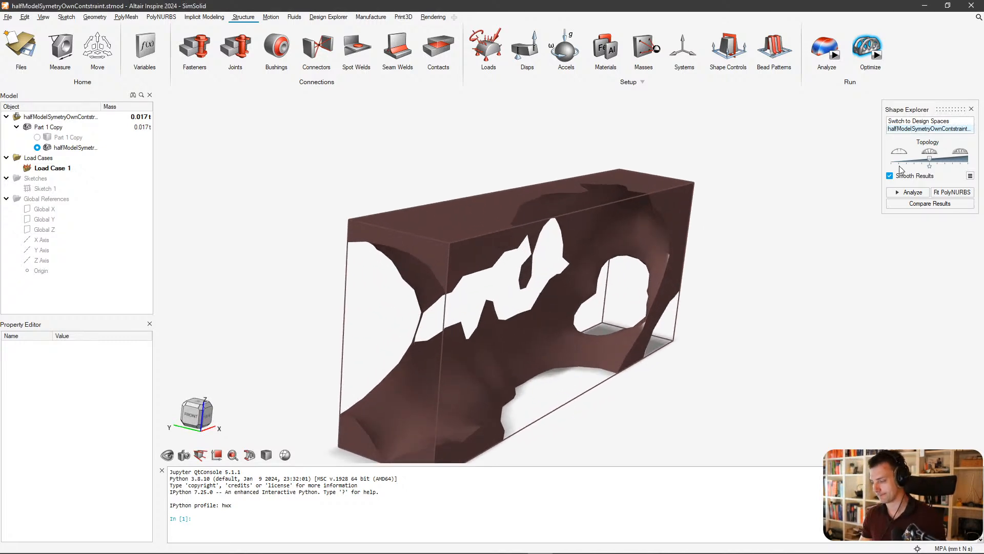
{"action": "left_click_drag", "start_coordinate": [931, 168], "coordinate": [938, 165]}
{"action": "right_click_drag", "start_coordinate": [760, 226], "coordinate": [635, 255]}
{"action": "right_click_drag", "start_coordinate": [547, 221], "coordinate": [522, 283]}
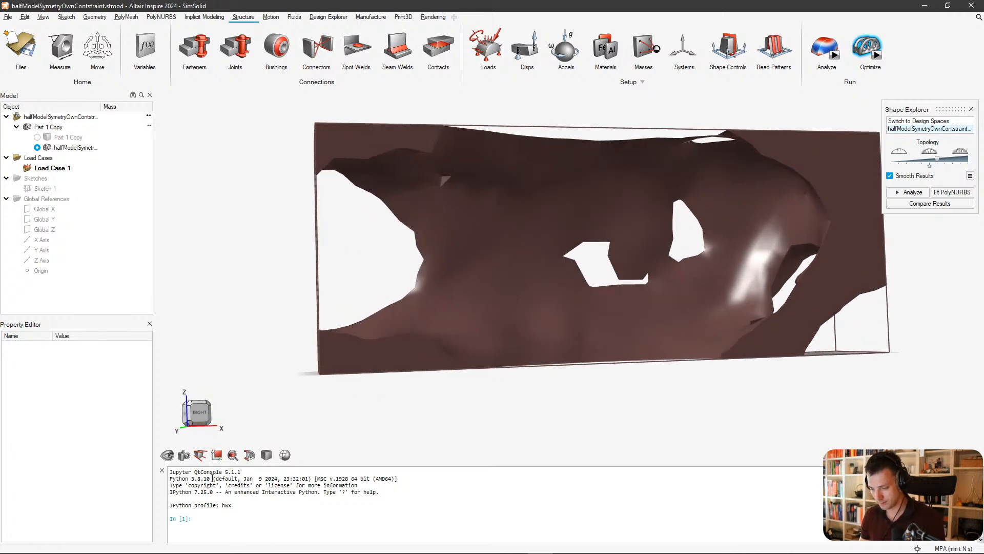
Show the mesh lines on the optimized half model and capture a screen snip of its angled view.
{"action": "left_click", "coordinate": [266, 454]}
{"action": "right_click_drag", "start_coordinate": [351, 402], "coordinate": [502, 262]}
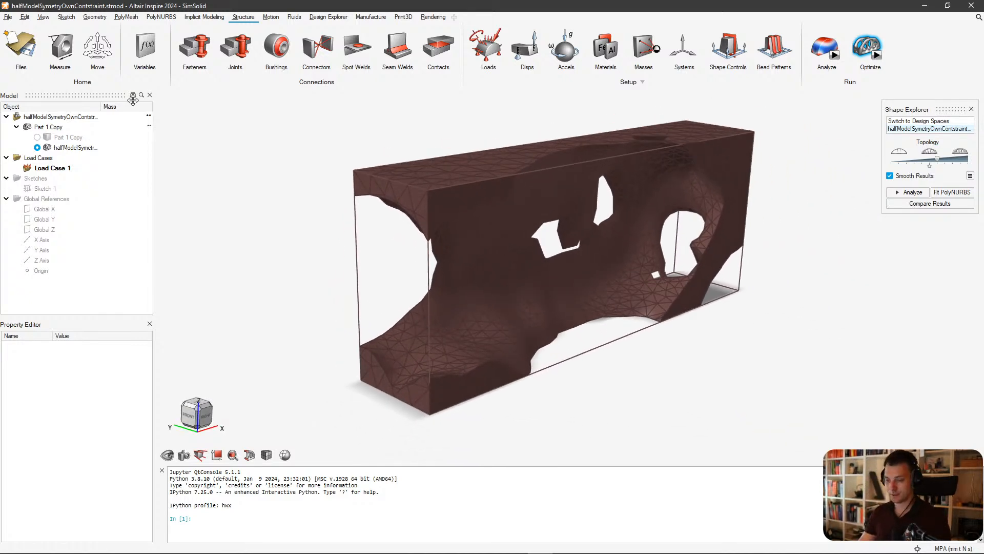
{"action": "right_click_drag", "start_coordinate": [562, 210], "coordinate": [535, 230]}
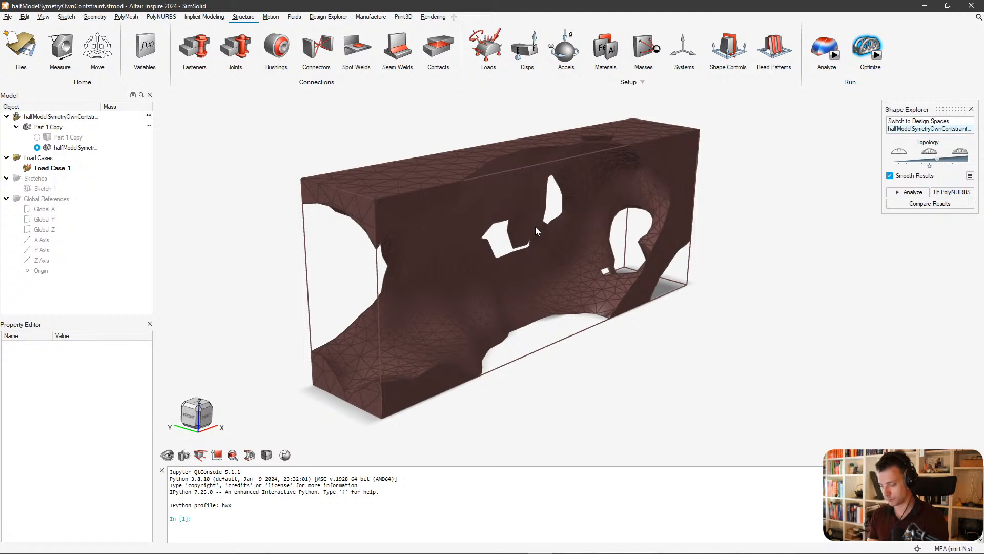
{"action": "key", "text": "super+shift+s"}
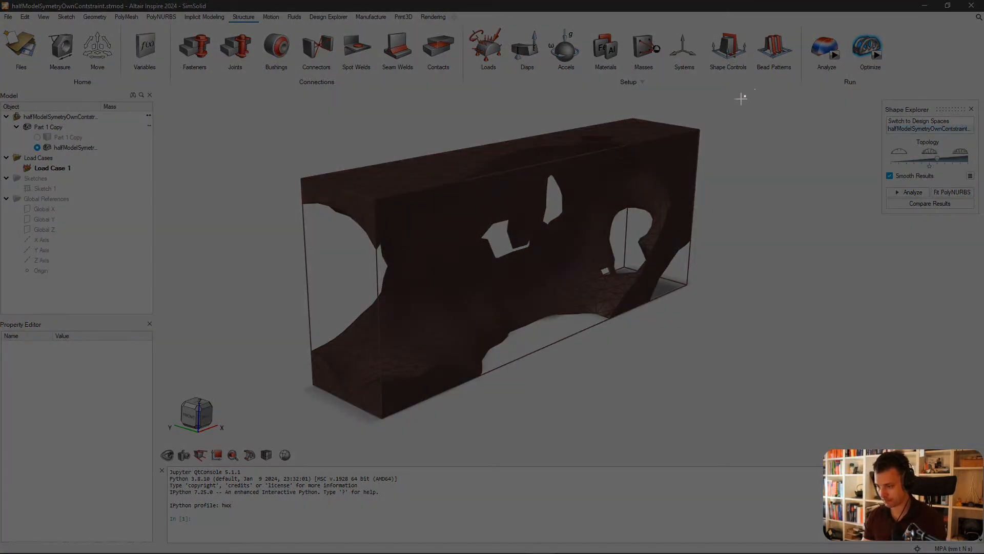
{"action": "left_click_drag", "start_coordinate": [741, 97], "coordinate": [267, 430]}
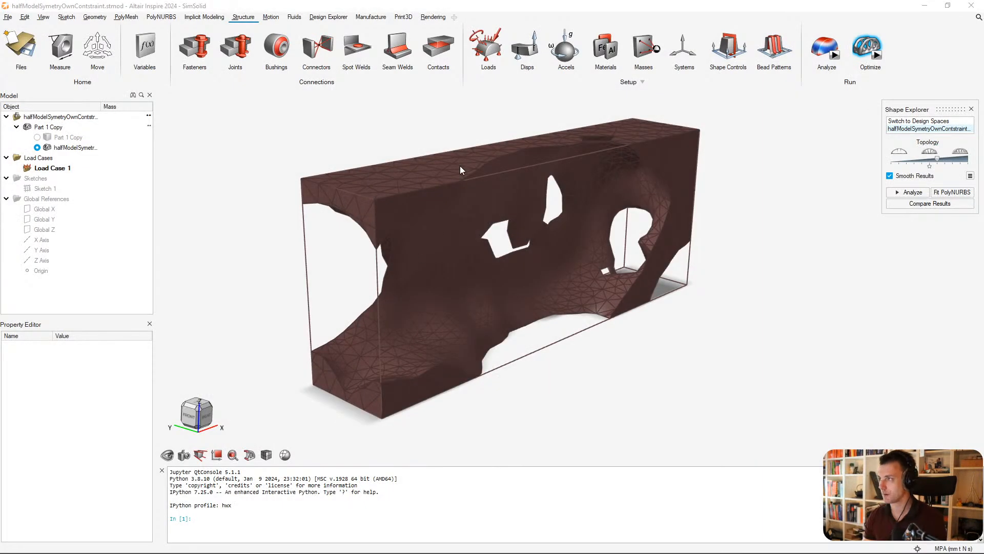
Switch to PowerPoint, add a new slide titled "Own Symmetry Constraints" and delete its empty content placeholder.
{"action": "key", "text": "alt+Tab"}
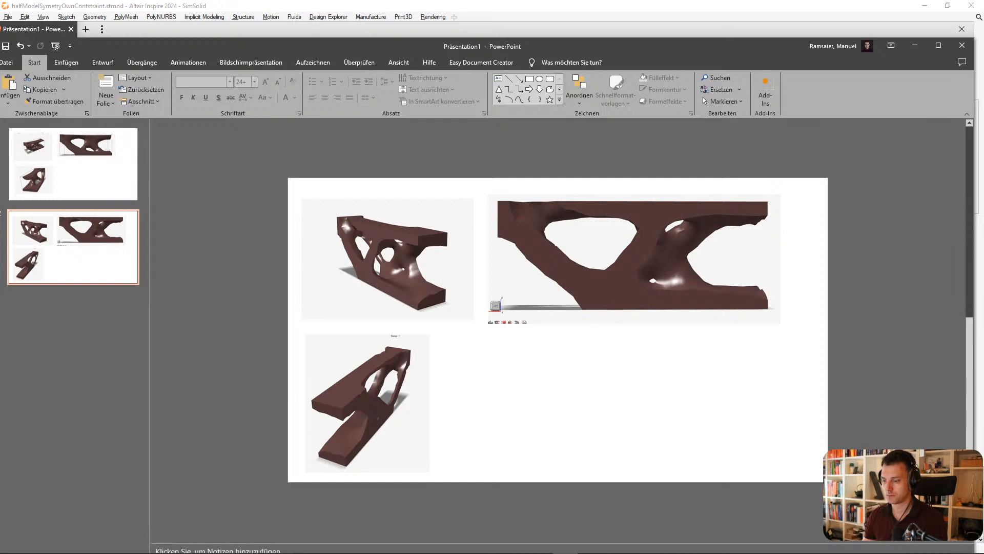
{"action": "left_click", "coordinate": [104, 82]}
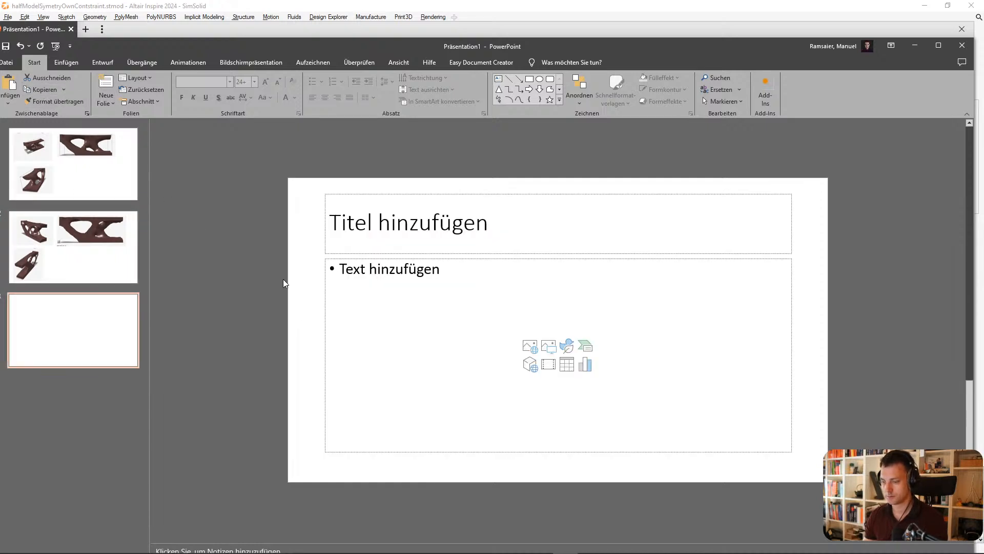
{"action": "left_click", "coordinate": [357, 222]}
{"action": "type", "text": "Own "}
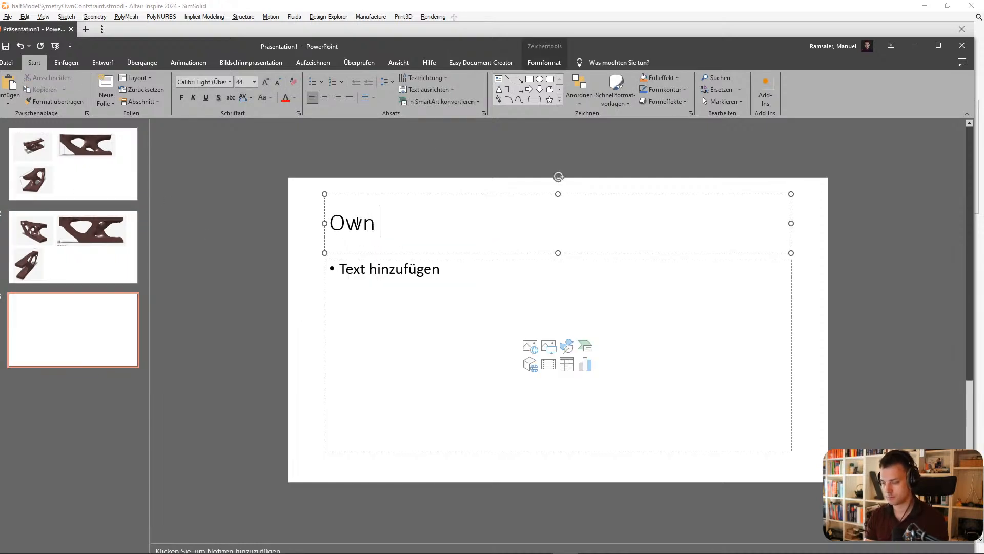
{"action": "type", "text": "Sym"}
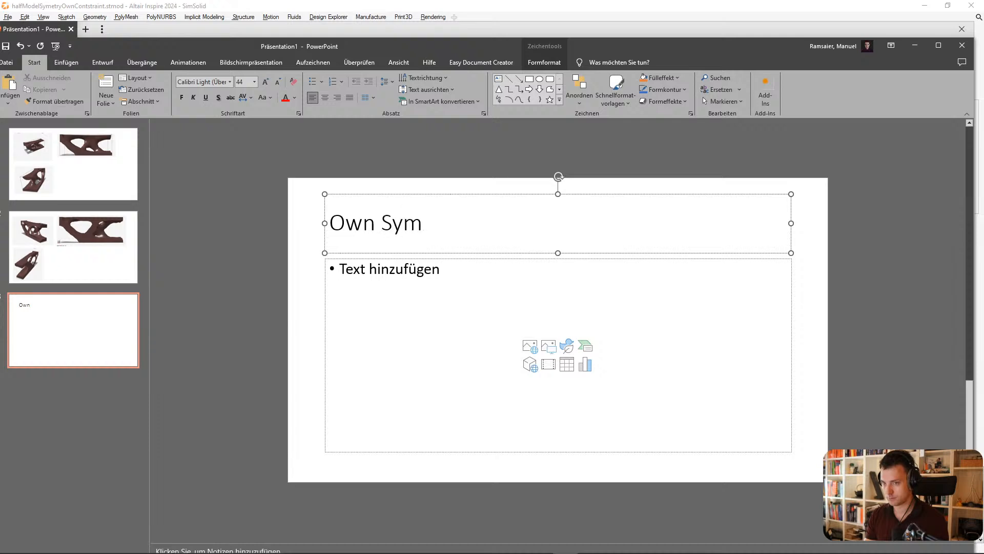
{"action": "type", "text": "metry Cons"}
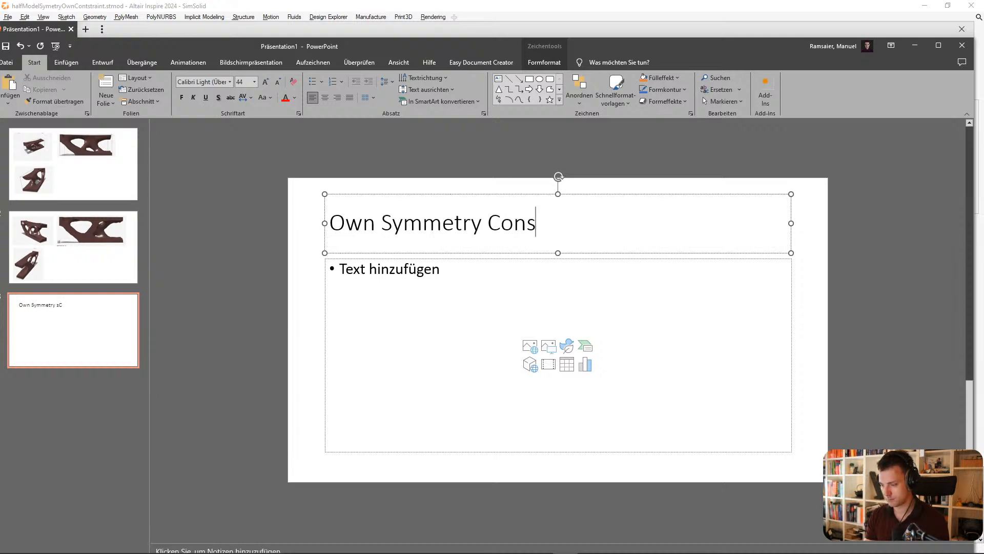
{"action": "type", "text": "traints"}
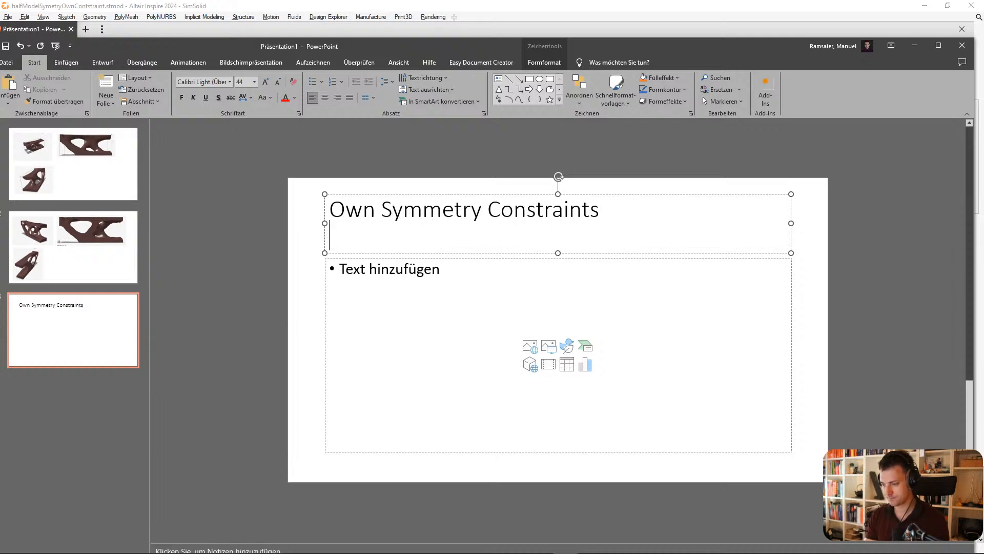
{"action": "left_click", "coordinate": [550, 292]}
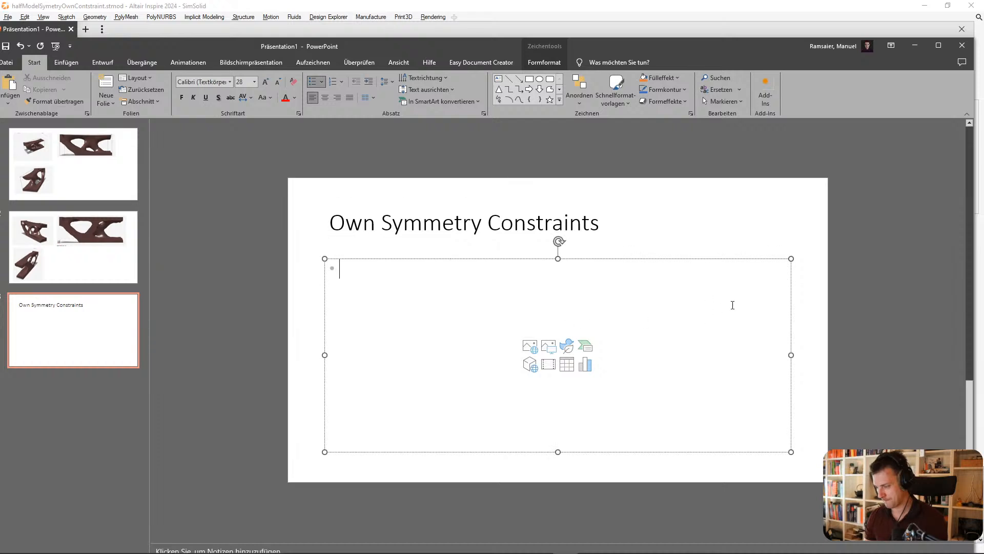
{"action": "left_click", "coordinate": [777, 258]}
{"action": "key", "text": "Delete"}
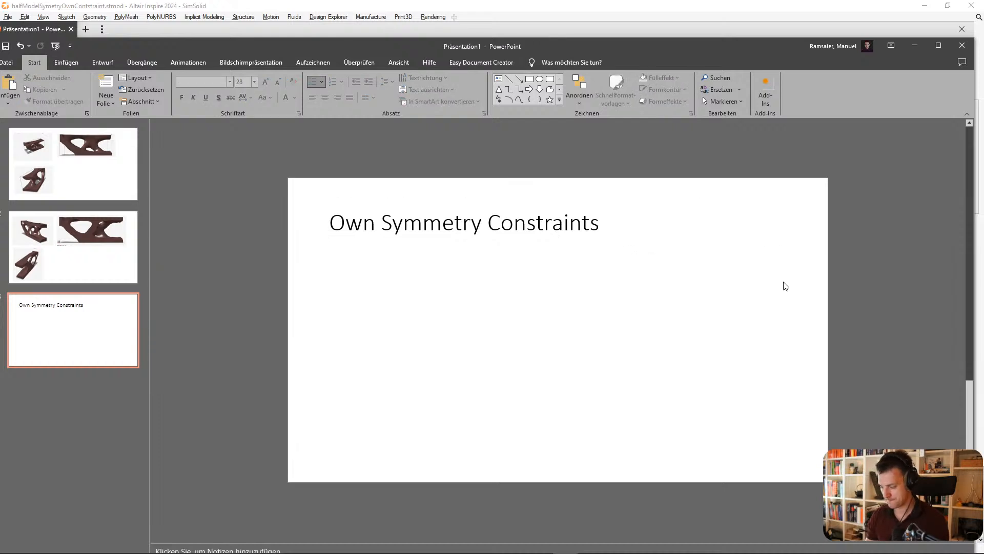
Paste the angled-view snip onto the slide, shrink it to about 11.3 cm wide and place it in the lower-left corner.
{"action": "key", "text": "ctrl+v"}
{"action": "left_click_drag", "start_coordinate": [753, 191], "coordinate": [608, 292]}
{"action": "left_click_drag", "start_coordinate": [525, 323], "coordinate": [467, 333]}
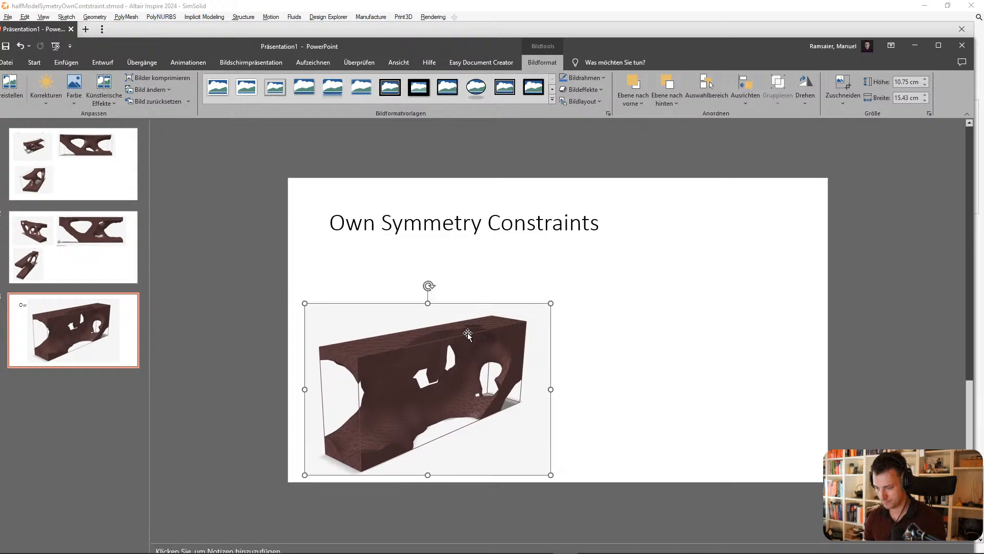
{"action": "left_click_drag", "start_coordinate": [550, 303], "coordinate": [459, 349]}
Switch to Altair Inspire, show the optimized half model in the Left view and capture a screen snip of it.
{"action": "key", "text": "alt+Tab"}
{"action": "right_click_drag", "start_coordinate": [483, 300], "coordinate": [546, 328]}
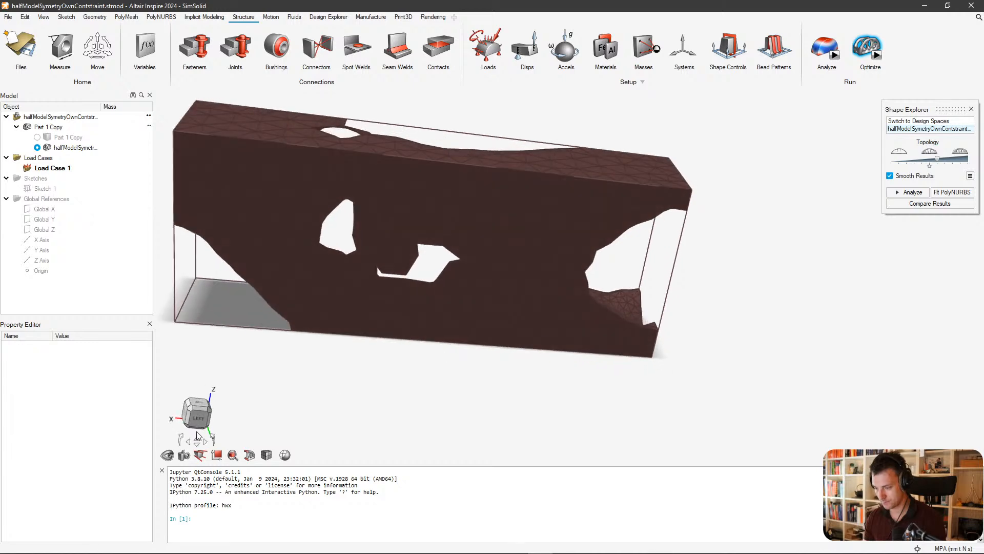
{"action": "left_click", "coordinate": [206, 416]}
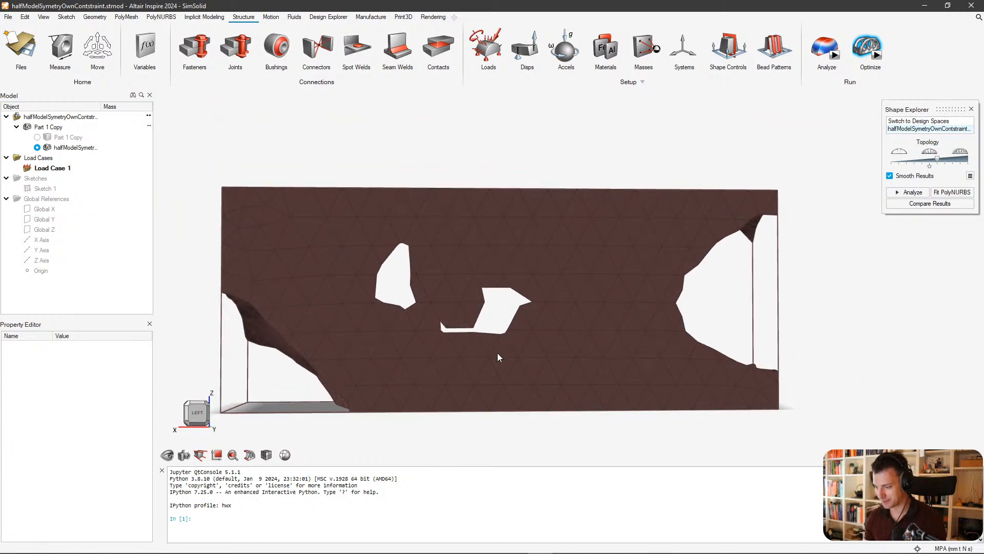
{"action": "middle_click_drag", "start_coordinate": [497, 353], "coordinate": [525, 269]}
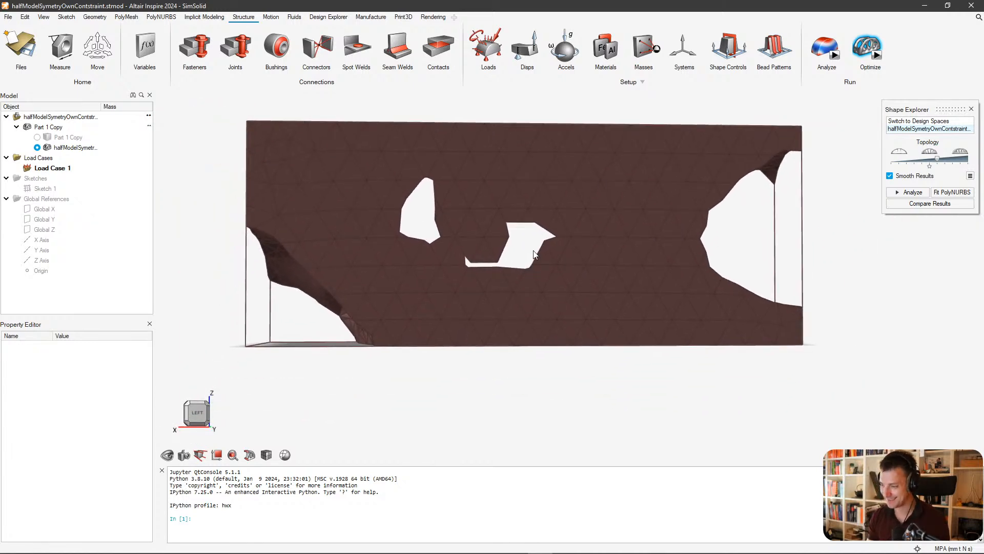
{"action": "key", "text": "super+shift+s"}
{"action": "left_click_drag", "start_coordinate": [877, 80], "coordinate": [207, 376]}
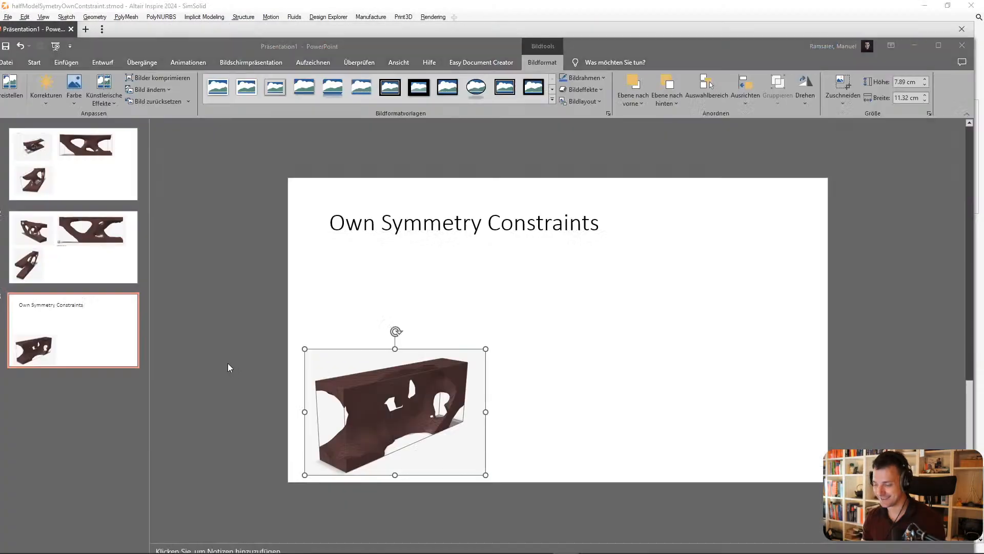
Paste the left-view snip onto the PowerPoint slide, shrink it and place it to the right of the first picture.
{"action": "left_click", "coordinate": [657, 366]}
{"action": "key", "text": "ctrl+v"}
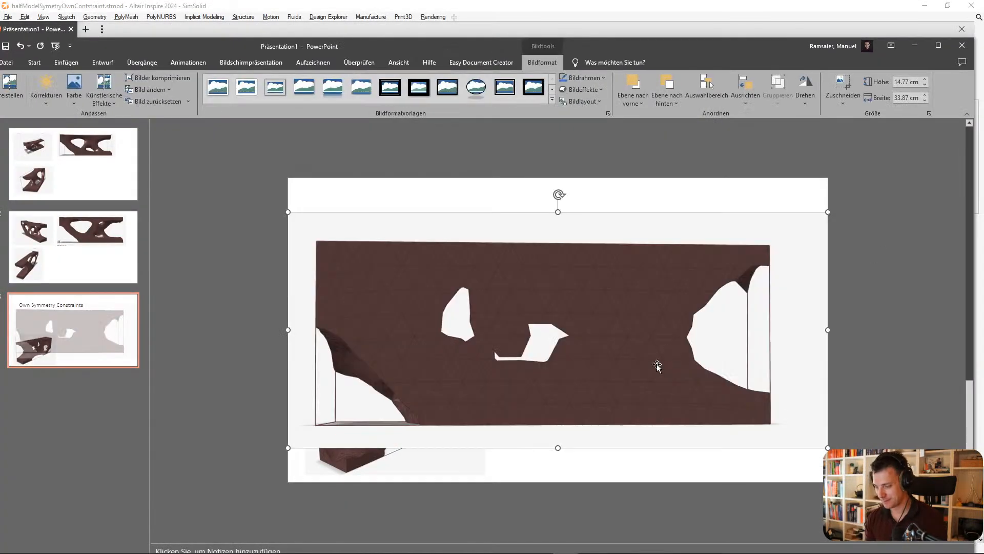
{"action": "left_click_drag", "start_coordinate": [825, 446], "coordinate": [524, 336]}
{"action": "left_click_drag", "start_coordinate": [476, 306], "coordinate": [672, 438]}
Return to Altair Inspire and examine the optimized half model from an angled view of its open end.
{"action": "key", "text": "alt+Tab"}
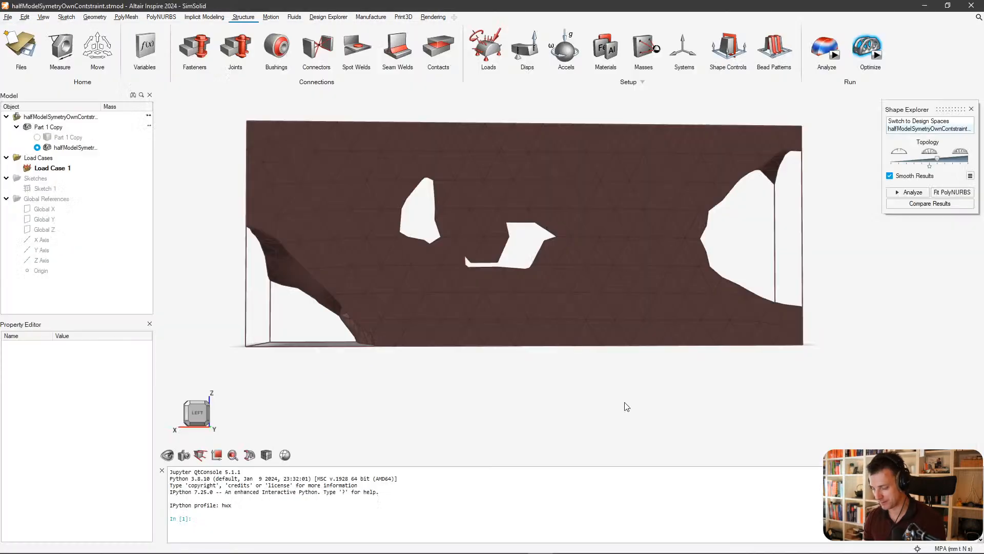
{"action": "right_click_drag", "start_coordinate": [403, 296], "coordinate": [420, 257]}
{"action": "middle_click_drag", "start_coordinate": [420, 257], "coordinate": [529, 283]}
{"action": "key", "text": "alt+Tab"}
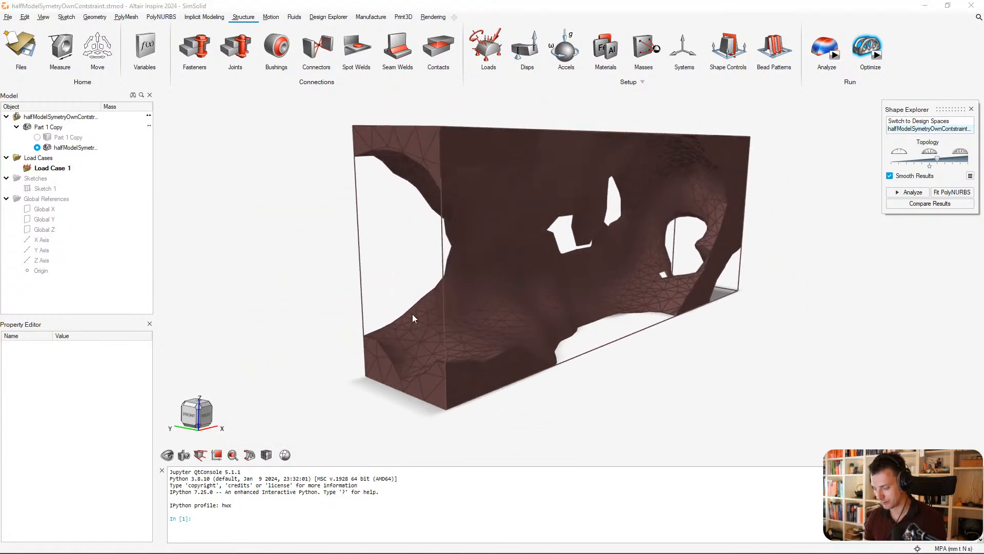
Switch to PowerPoint and copy the "Own Symmetry Constraints" title box from the third slide onto the second slide.
{"action": "left_click", "coordinate": [132, 242]}
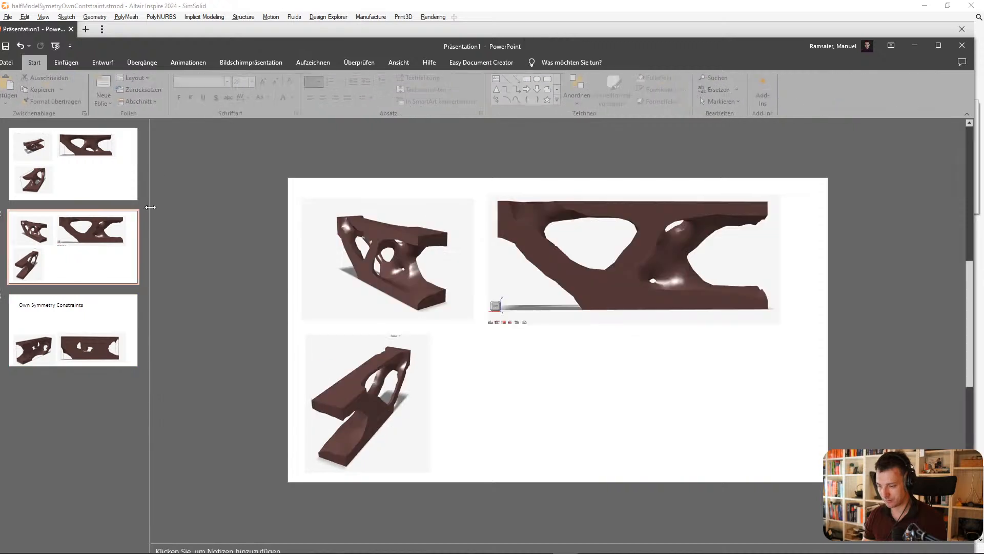
{"action": "left_click", "coordinate": [122, 196]}
{"action": "left_click", "coordinate": [80, 230]}
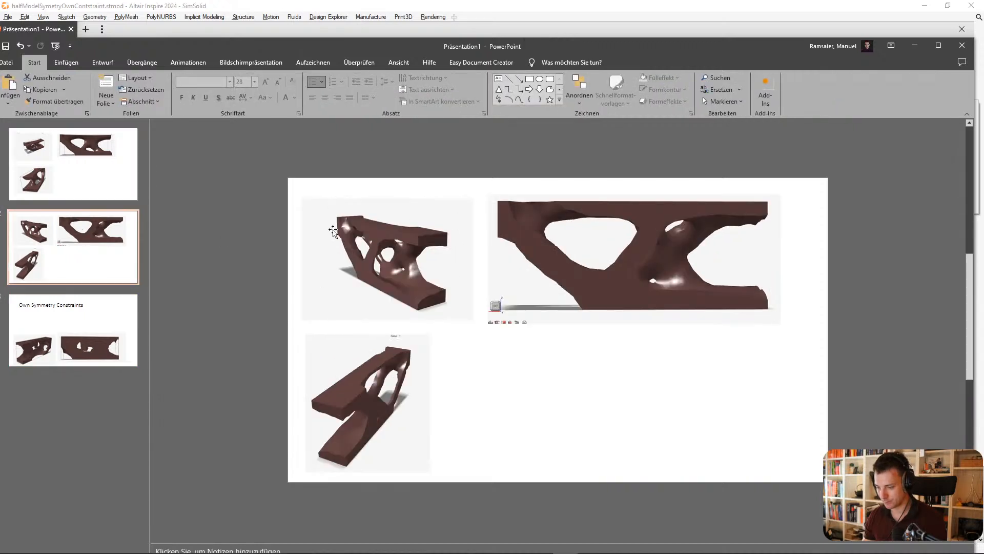
{"action": "left_click", "coordinate": [95, 316]}
{"action": "left_click", "coordinate": [442, 223]}
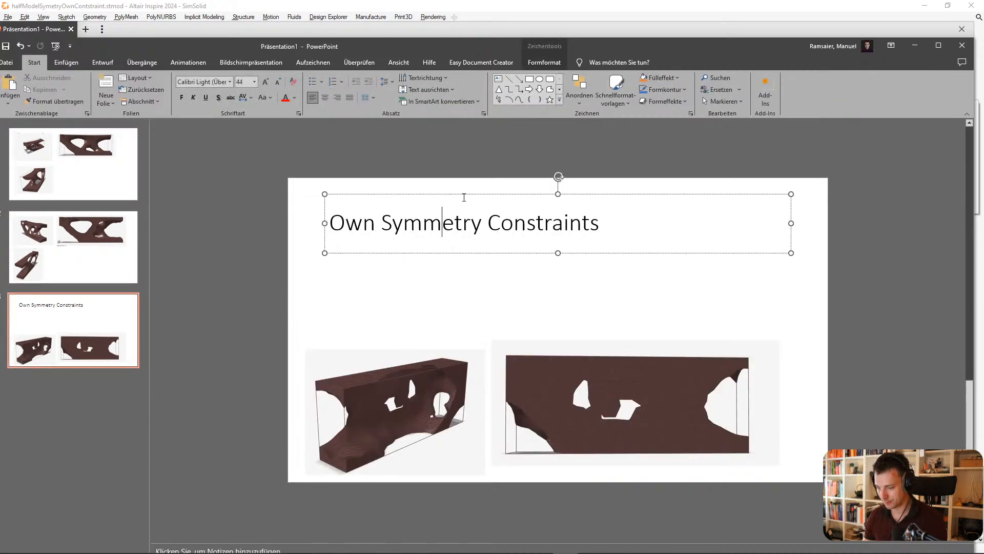
{"action": "left_click", "coordinate": [464, 195]}
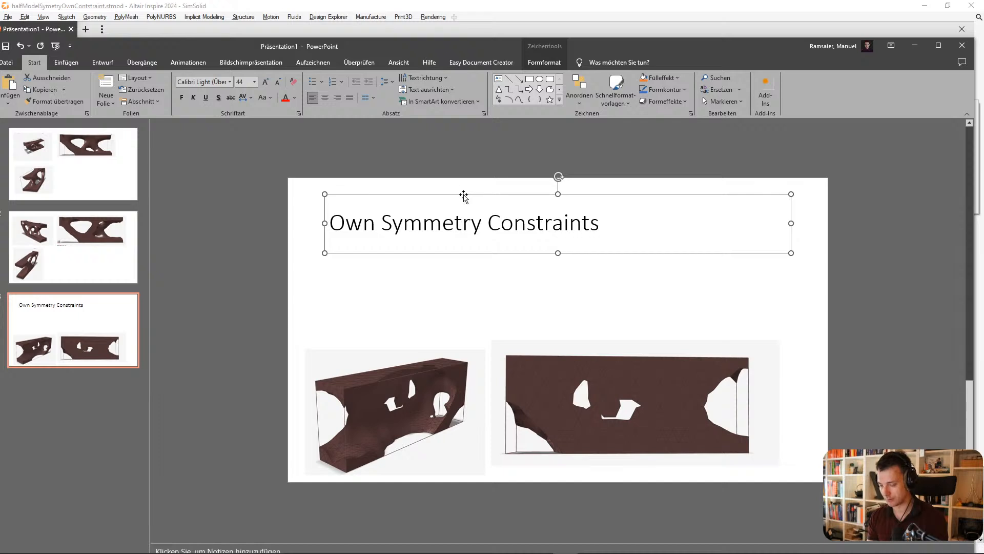
{"action": "left_click", "coordinate": [106, 243]}
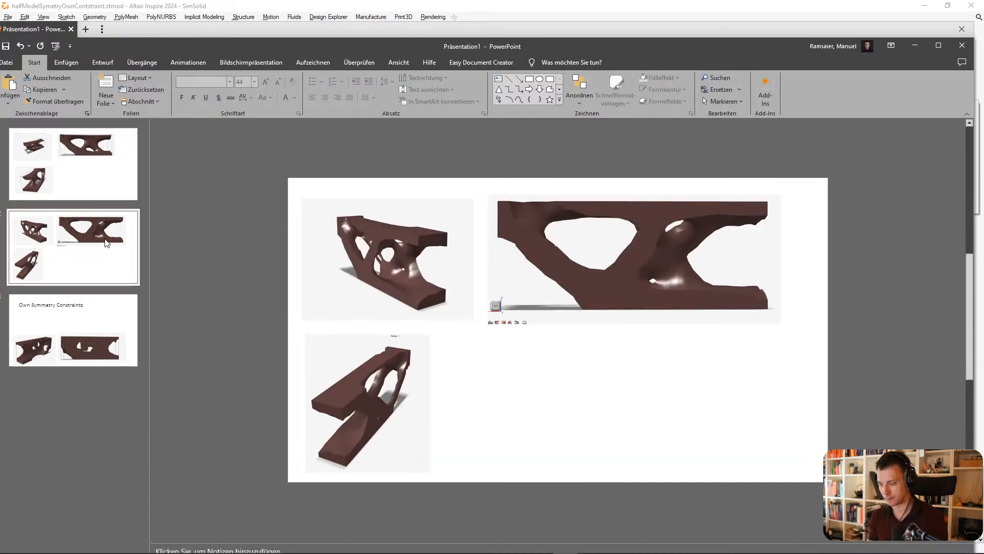
{"action": "key", "text": "ctrl+v"}
Move the three pictures on the second slide lower and further right, with the wide side view in the slide's lower-right area.
{"action": "left_click_drag", "start_coordinate": [528, 288], "coordinate": [586, 442]}
{"action": "left_click_drag", "start_coordinate": [415, 277], "coordinate": [440, 314]}
{"action": "left_click_drag", "start_coordinate": [383, 392], "coordinate": [412, 403]}
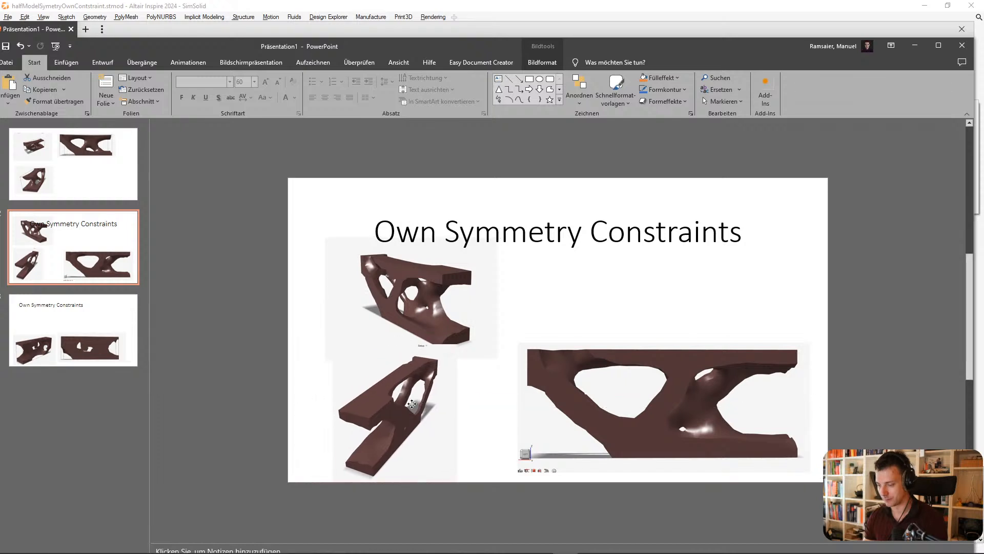
Replace the second slide's title text with "Shape Control".
{"action": "triple_click", "coordinate": [523, 231]}
{"action": "type", "text": "C"}
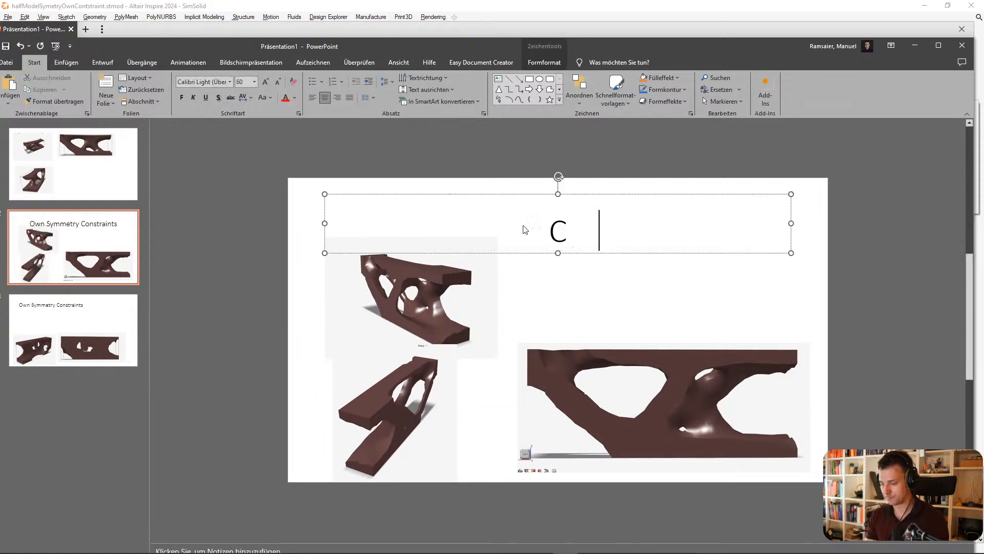
{"action": "key", "text": "BackSpace"}
{"action": "type", "text": "SHape Contr"}
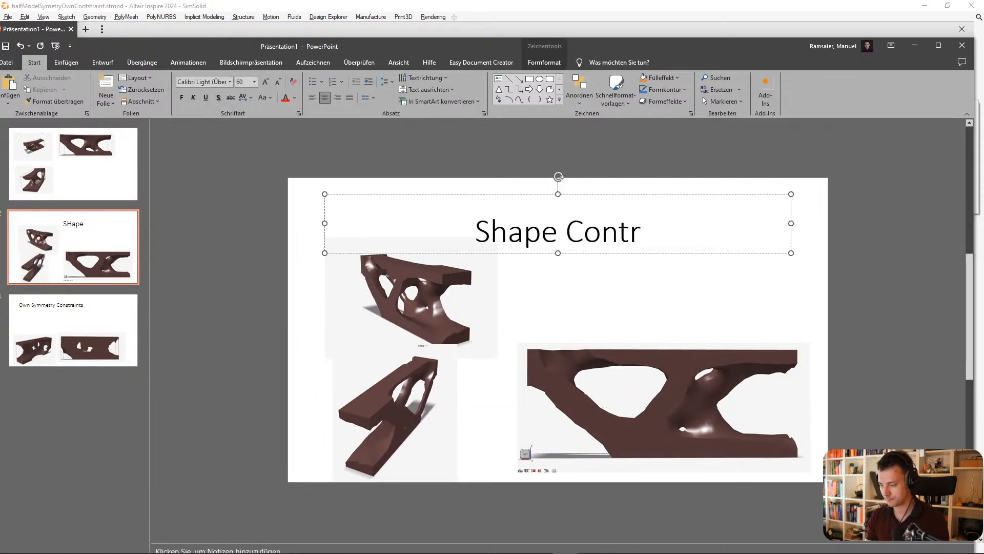
{"action": "type", "text": "ol"}
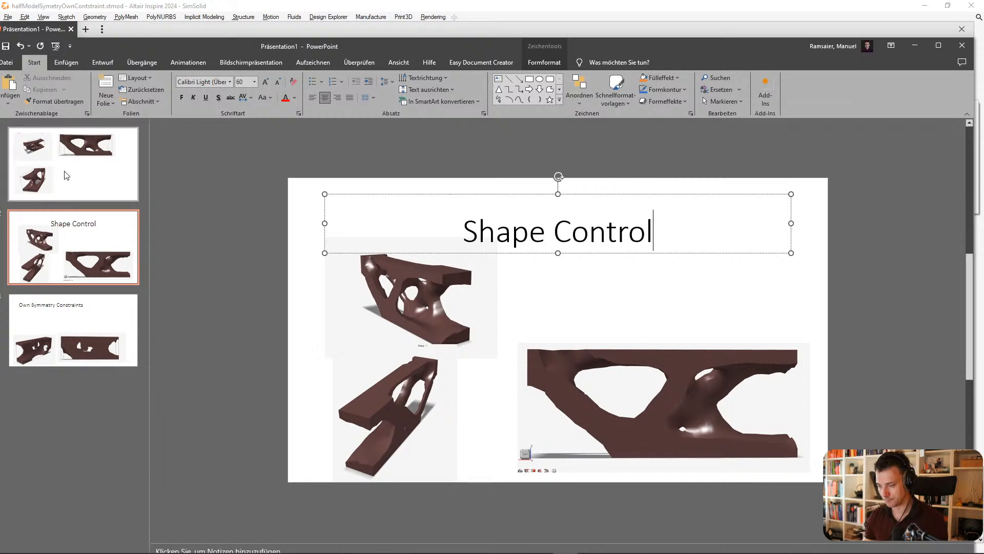
Paste the title box onto the first slide, change its text to "Full Model" and move it to the slide's empty lower-right area.
{"action": "left_click", "coordinate": [67, 175]}
{"action": "type", "text": "Own Symmetry Constraints"}
{"action": "left_click", "coordinate": [456, 225]}
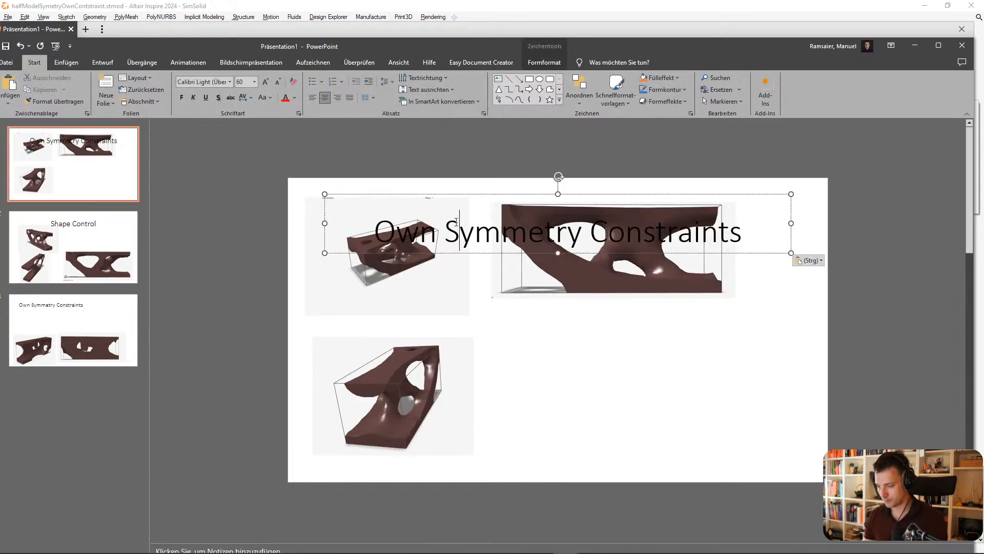
{"action": "triple_click", "coordinate": [456, 224]}
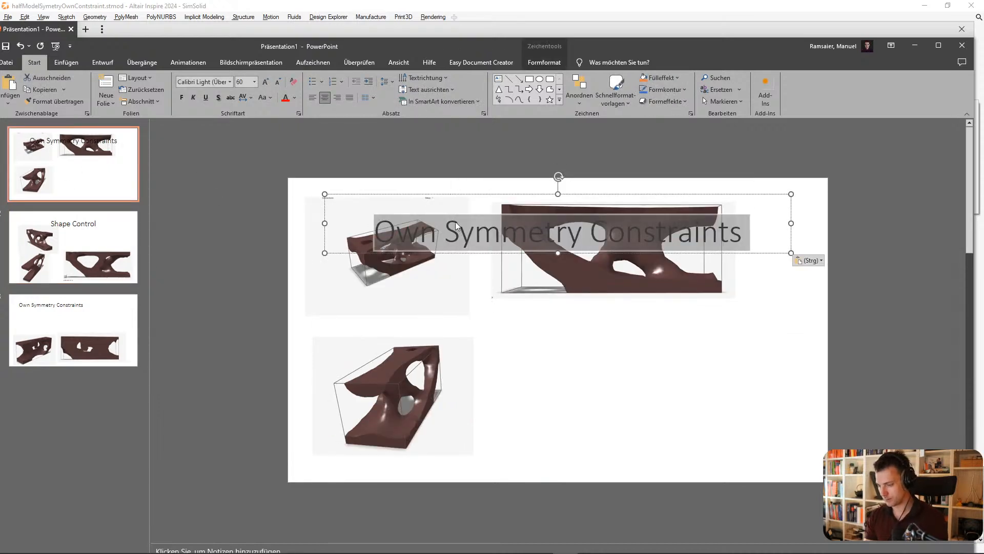
{"action": "type", "text": "Full Model"}
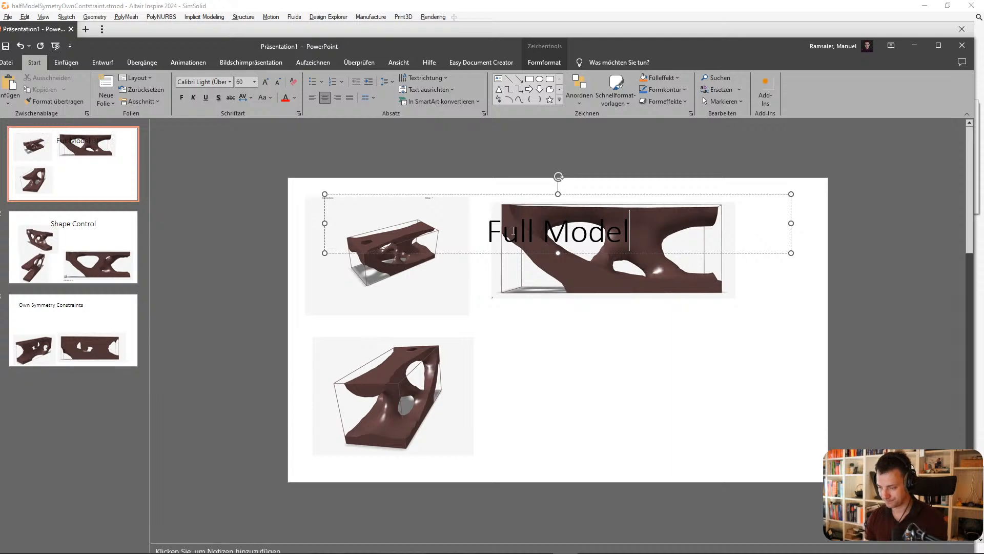
{"action": "left_click_drag", "start_coordinate": [468, 253], "coordinate": [564, 414]}
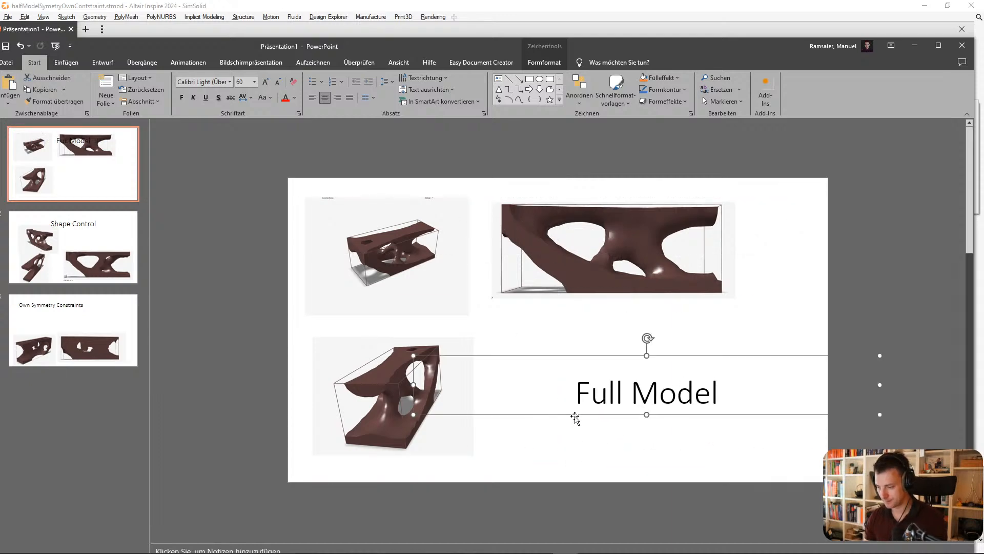
{"action": "left_click", "coordinate": [905, 384]}
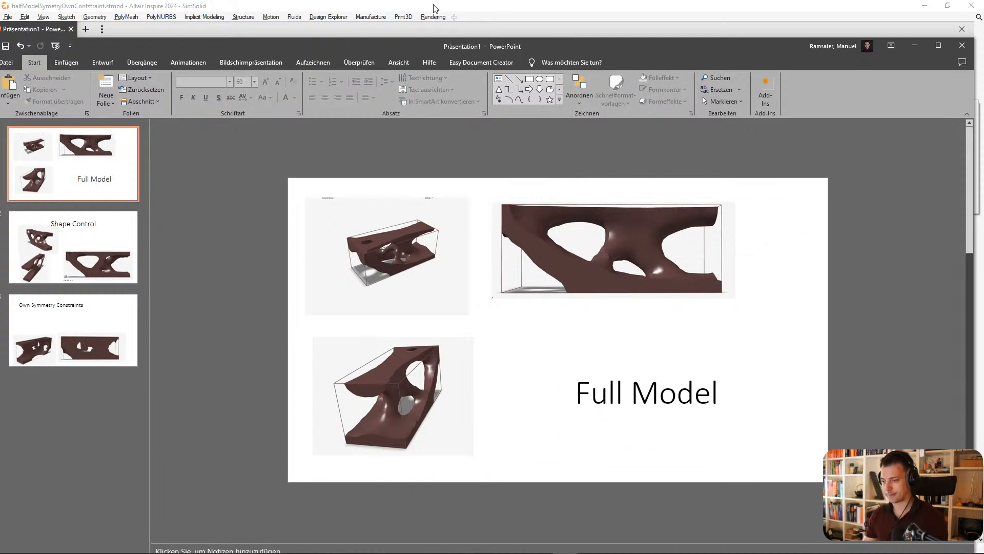
Compare the pictures on the three slides and return to Altair Inspire to view the optimized half model from a higher angle.
{"action": "left_click_drag", "start_coordinate": [439, 28], "coordinate": [440, 2]}
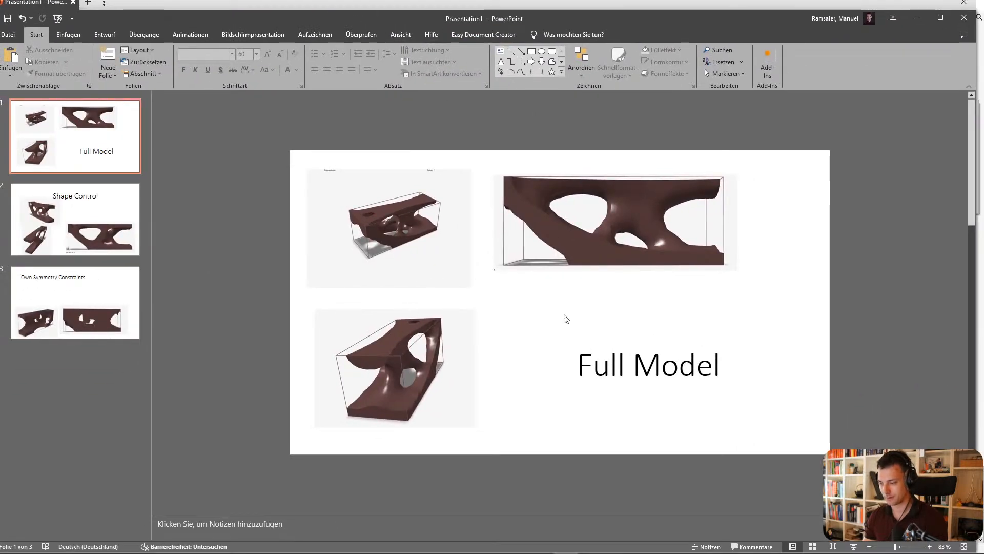
{"action": "left_click", "coordinate": [102, 221]}
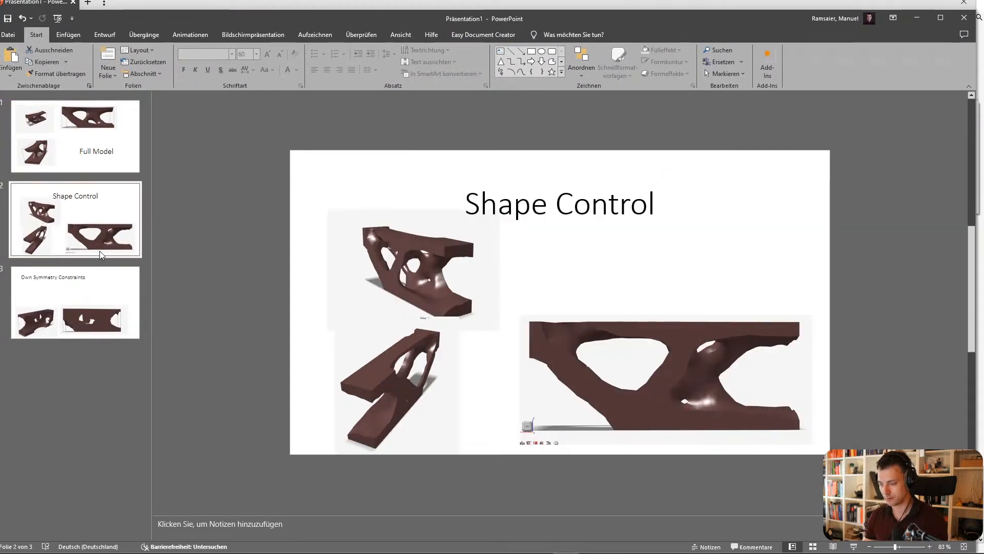
{"action": "left_click", "coordinate": [89, 299]}
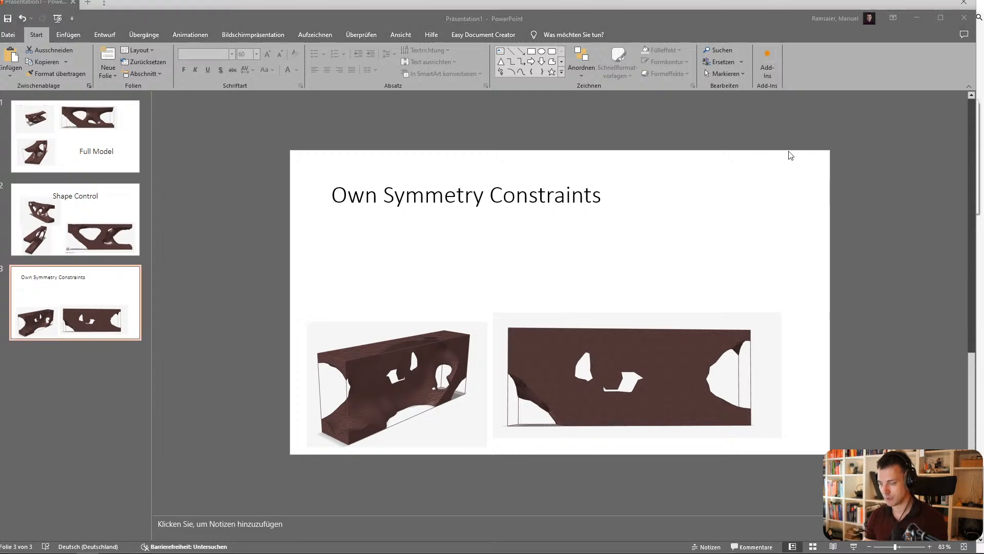
{"action": "left_click_drag", "start_coordinate": [706, 24], "coordinate": [0, 184]}
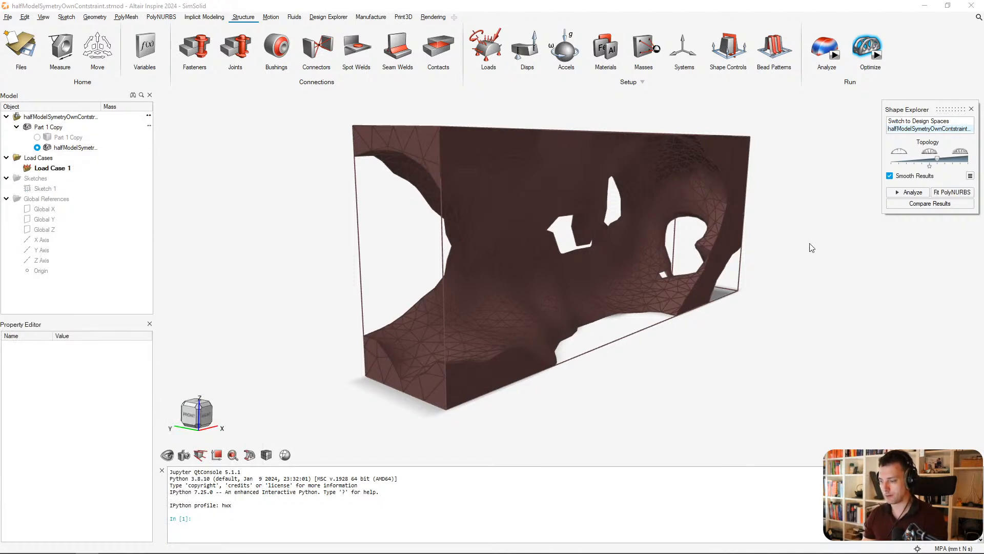
{"action": "right_click_drag", "start_coordinate": [810, 246], "coordinate": [631, 264]}
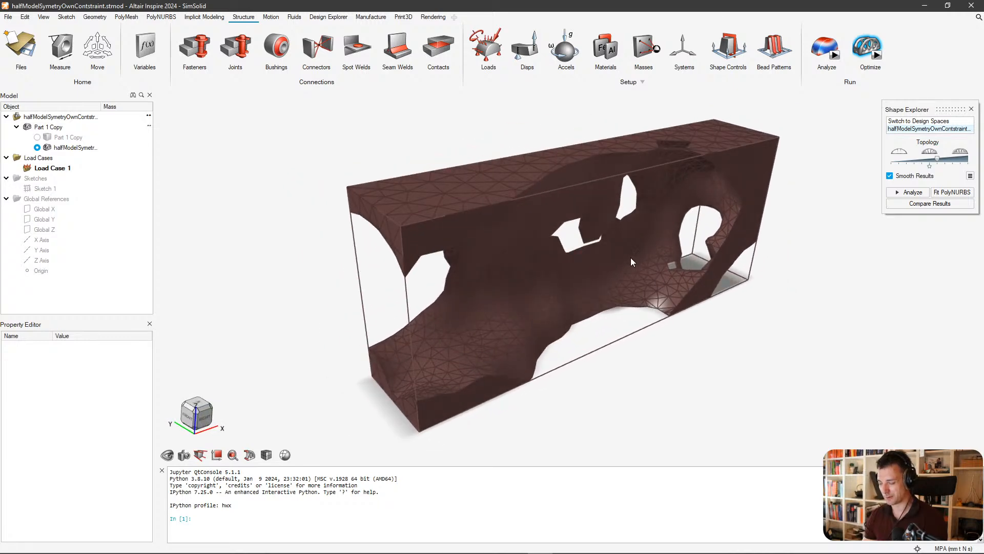
Switch to Paint and handwrite 200, 200 and 500 in the canvas's empty upper-left area, with 80 below them.
{"action": "key", "text": "alt+Tab"}
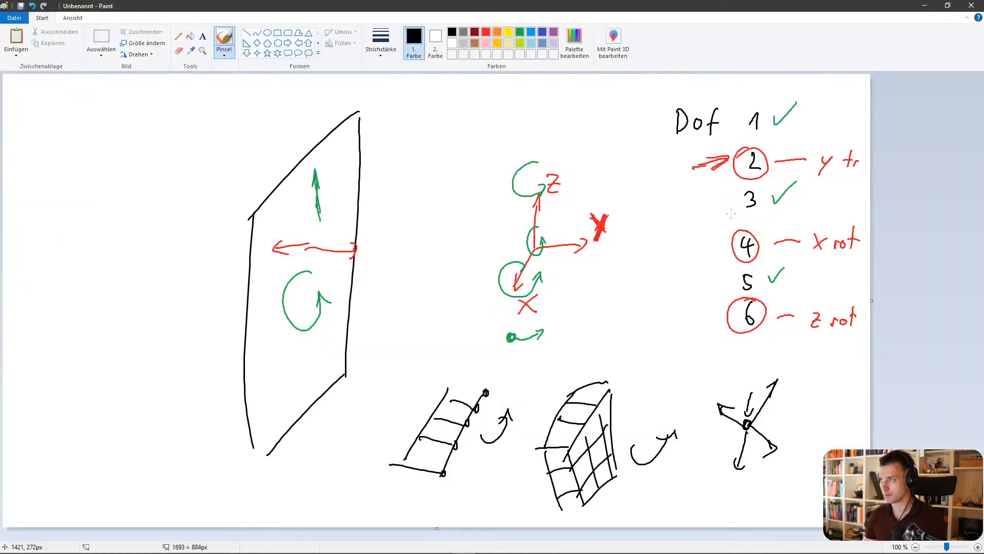
{"action": "mouse_move", "coordinate": [56, 114]}
{"action": "left_mouse_down"}
{"action": "mouse_move", "coordinate": [74, 129]}
{"action": "mouse_move", "coordinate": [94, 108]}
{"action": "mouse_move", "coordinate": [141, 118]}
{"action": "left_mouse_up"}
{"action": "mouse_move", "coordinate": [139, 105]}
{"action": "left_mouse_down"}
{"action": "mouse_move", "coordinate": [191, 118]}
{"action": "mouse_move", "coordinate": [212, 99]}
{"action": "left_mouse_up"}
{"action": "left_click_drag", "start_coordinate": [210, 101], "coordinate": [209, 102]}
{"action": "left_click_drag", "start_coordinate": [109, 184], "coordinate": [117, 183]}
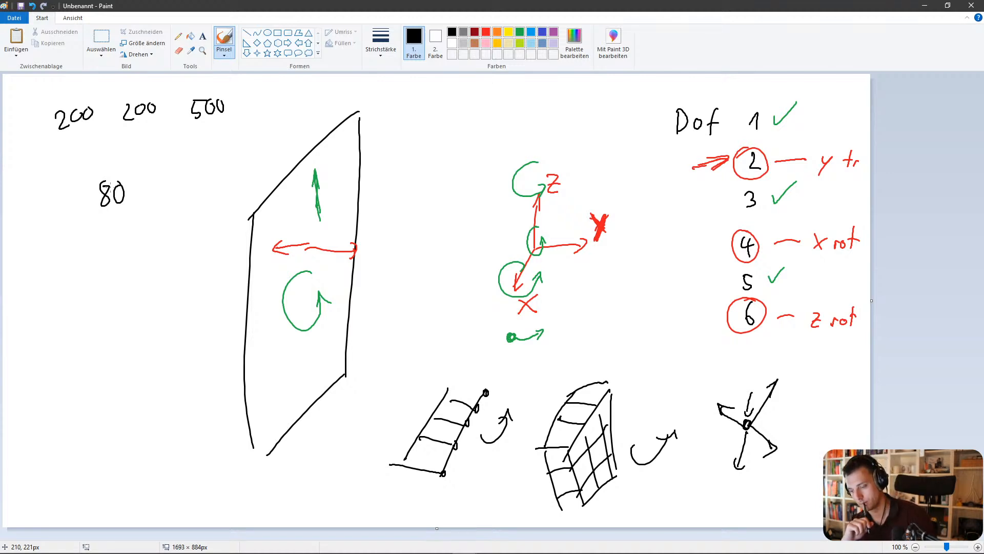
Return to Altair Inspire and measure the overall dimensions of the optimized half model with the Measure tool.
{"action": "key", "text": "alt+Tab"}
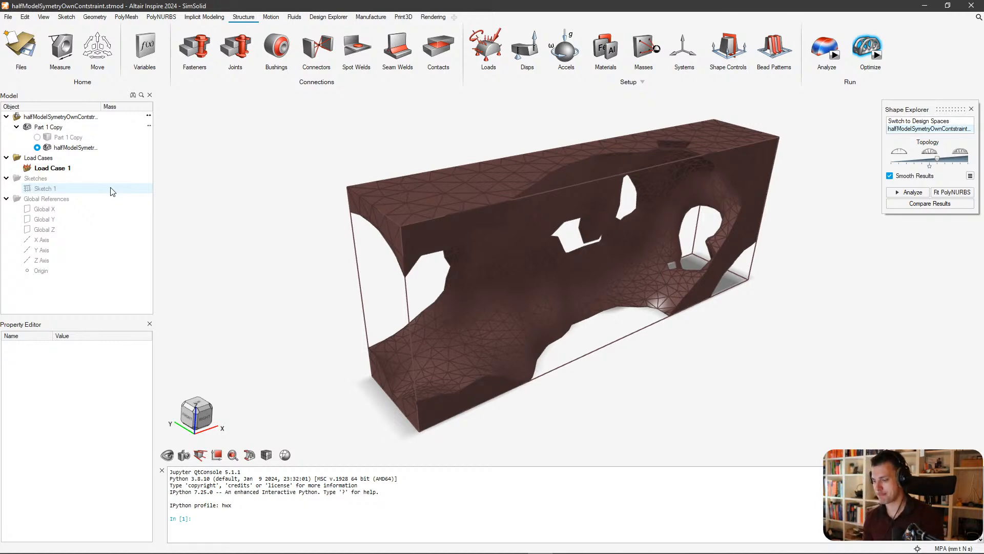
{"action": "scroll", "coordinate": [462, 180], "scroll_direction": "up", "scroll_amount": 5}
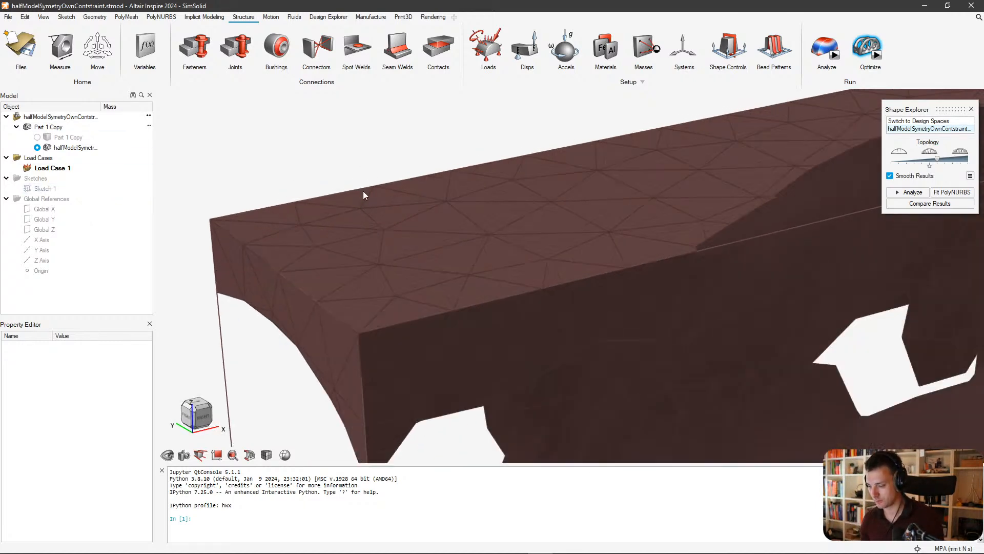
{"action": "left_click", "coordinate": [60, 47]}
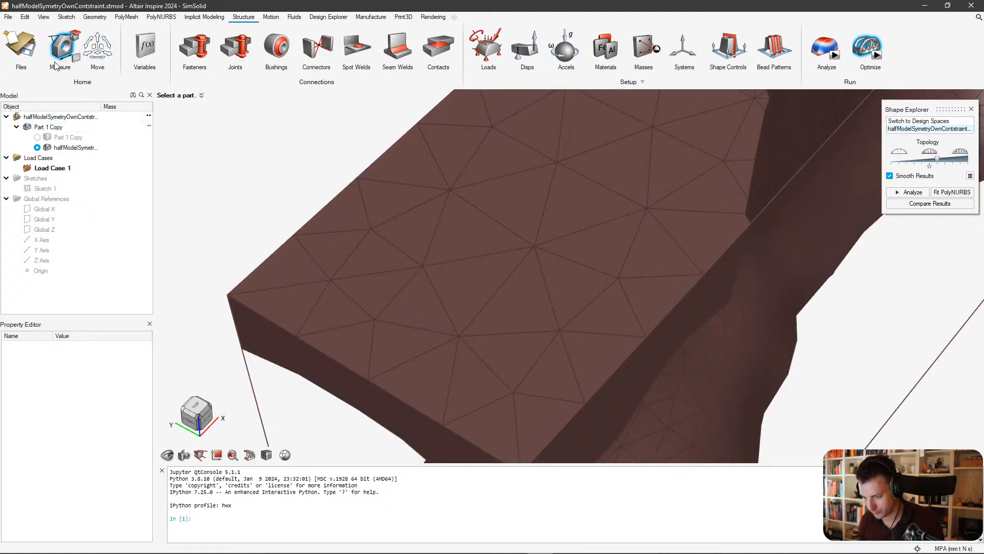
{"action": "left_click", "coordinate": [61, 49]}
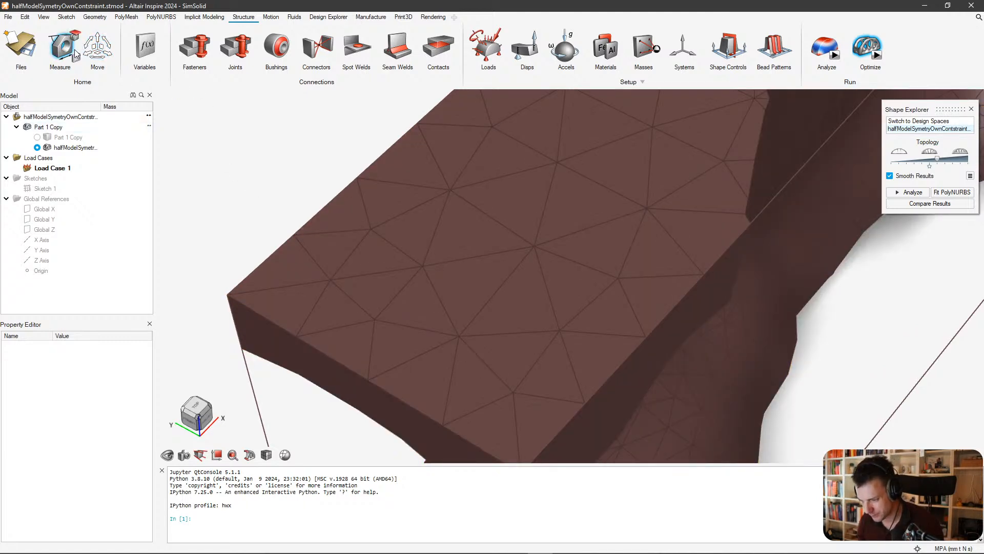
{"action": "left_click", "coordinate": [60, 48]}
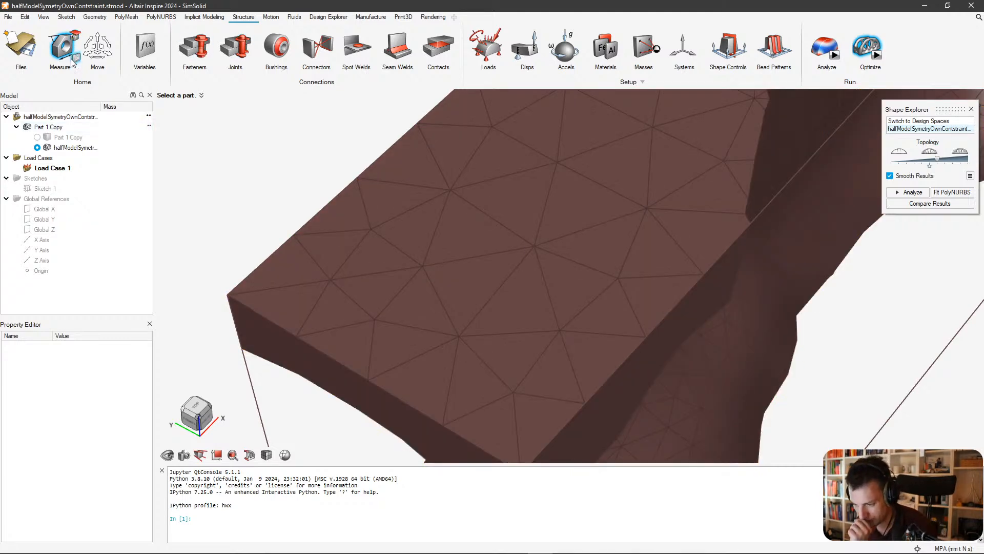
{"action": "left_click", "coordinate": [72, 43]}
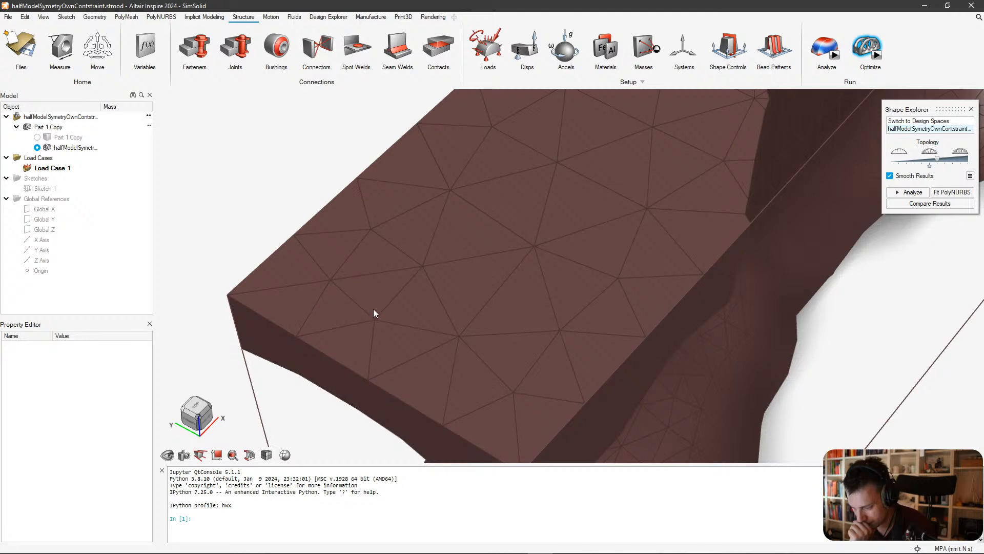
{"action": "left_click", "coordinate": [61, 47]}
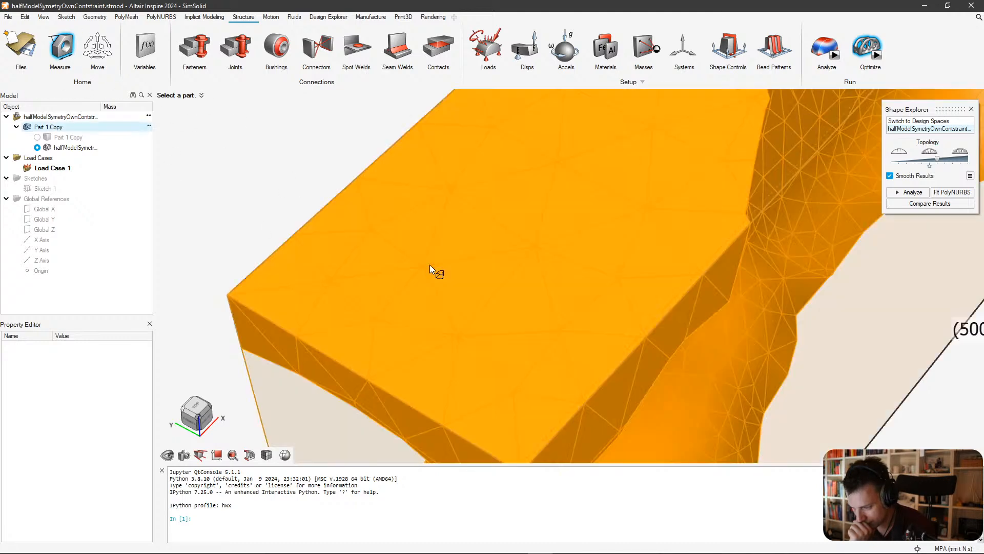
{"action": "left_click", "coordinate": [430, 266]}
Examine the measured half model's dimensions and surface mesh around its open end from several angles and distances.
{"action": "scroll", "coordinate": [426, 232], "scroll_direction": "down", "scroll_amount": 2}
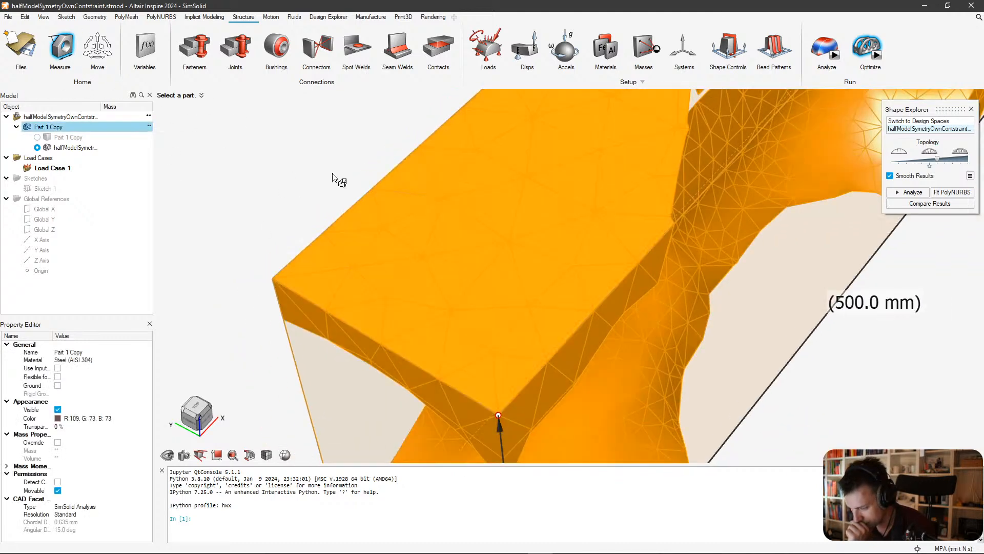
{"action": "scroll", "coordinate": [523, 246], "scroll_direction": "down", "scroll_amount": 3}
{"action": "right_click_drag", "start_coordinate": [536, 264], "coordinate": [422, 185]}
{"action": "scroll", "coordinate": [423, 186], "scroll_direction": "down", "scroll_amount": 2}
{"action": "right_click_drag", "start_coordinate": [382, 153], "coordinate": [488, 330]}
{"action": "scroll", "coordinate": [409, 256], "scroll_direction": "up", "scroll_amount": 3}
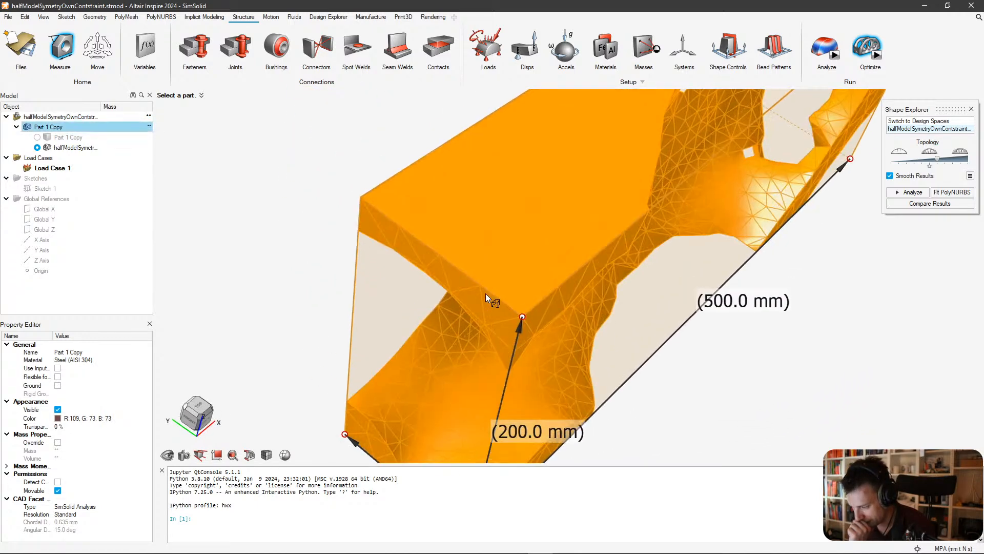
{"action": "scroll", "coordinate": [493, 306], "scroll_direction": "up", "scroll_amount": 4}
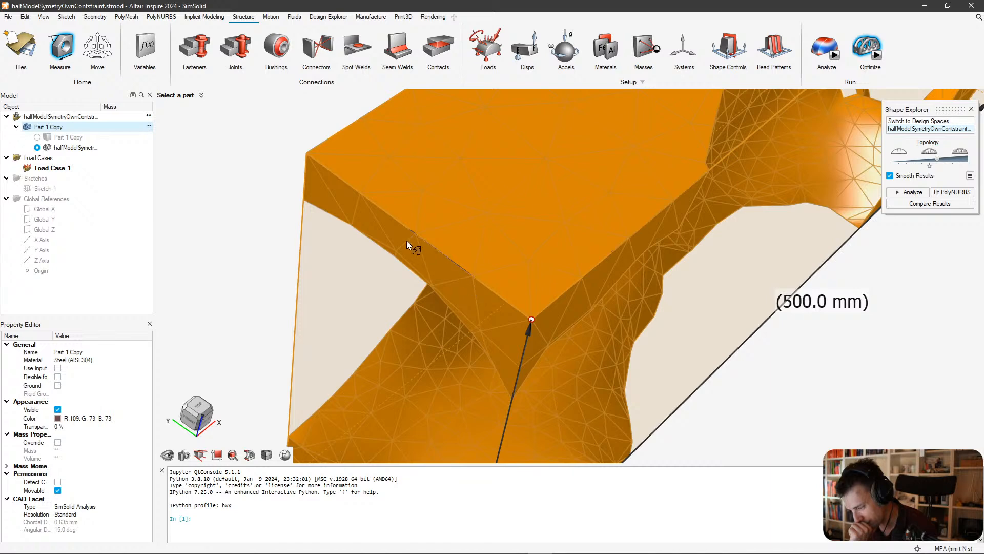
{"action": "scroll", "coordinate": [334, 178], "scroll_direction": "down", "scroll_amount": 5}
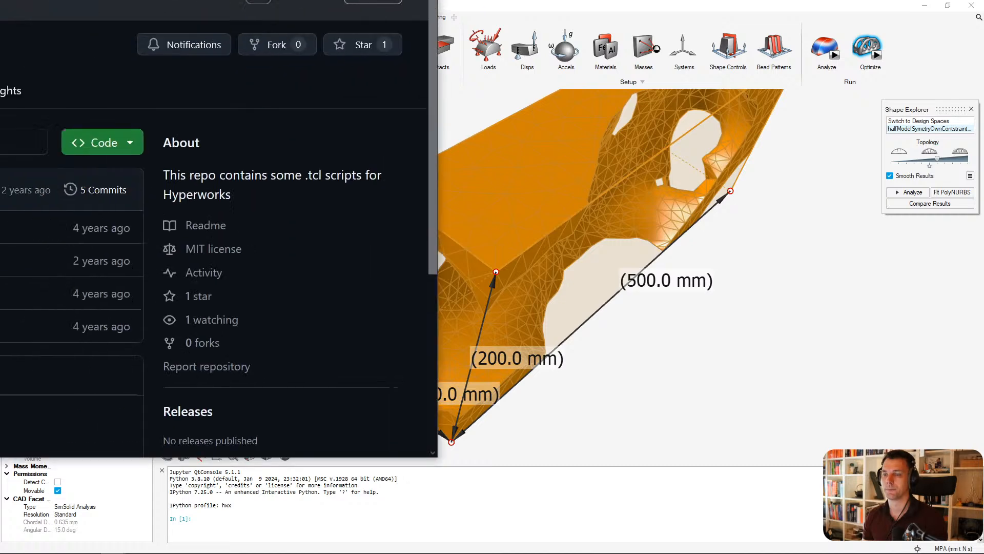
Bring the browser with GitHub's HyperworksScripts repository into view, reset the page zoom and open the CreateModels folder.
{"action": "left_click_drag", "start_coordinate": [0, 0], "coordinate": [507, 39]}
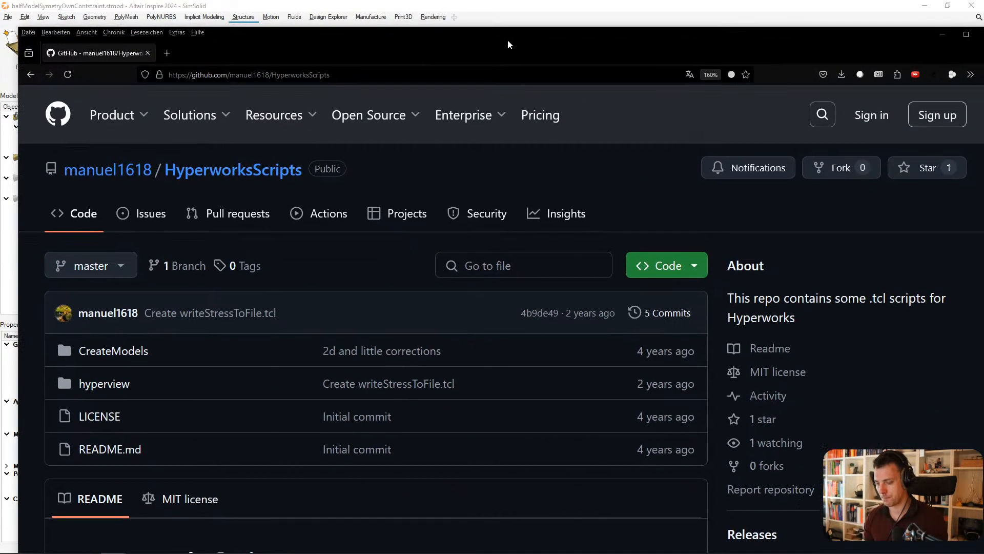
{"action": "key", "text": "ctrl+0"}
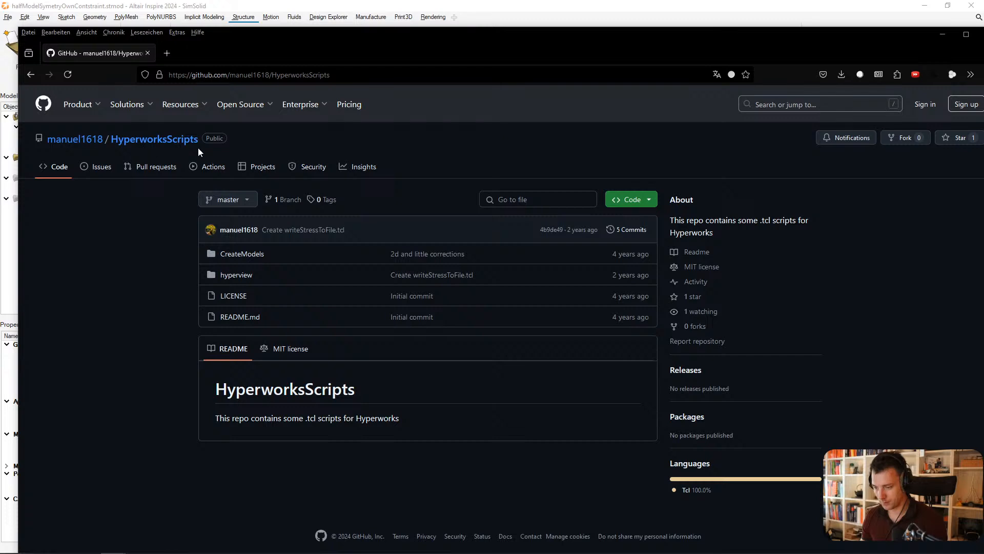
{"action": "left_click", "coordinate": [241, 254]}
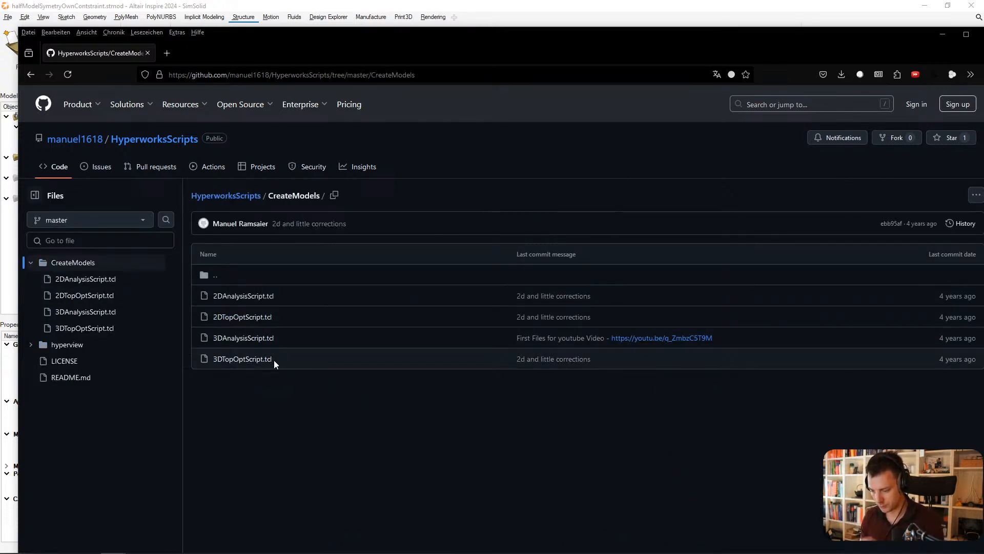
Open the raw source of 3DTopOptScript.tcl on GitHub and copy the whole script.
{"action": "left_click", "coordinate": [258, 359]}
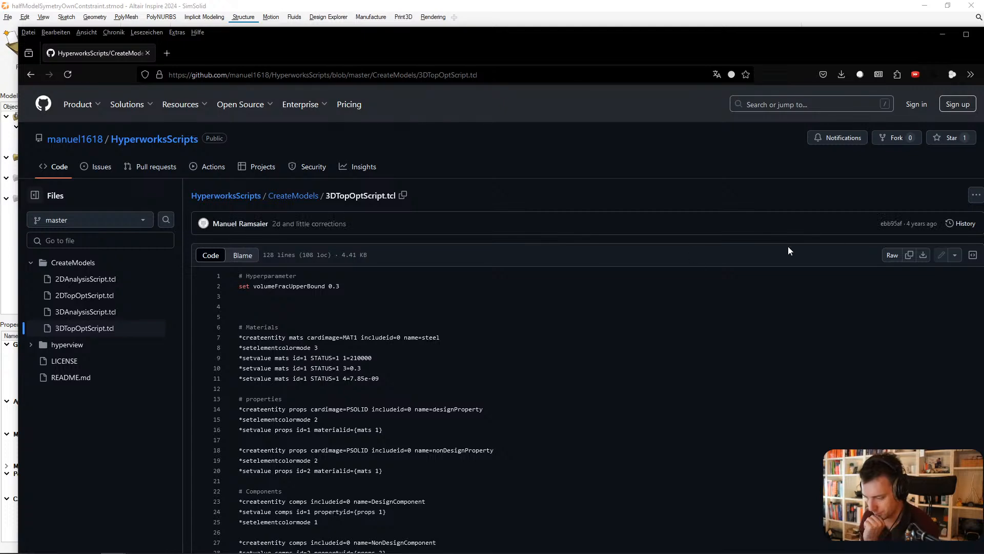
{"action": "left_click", "coordinate": [893, 255]}
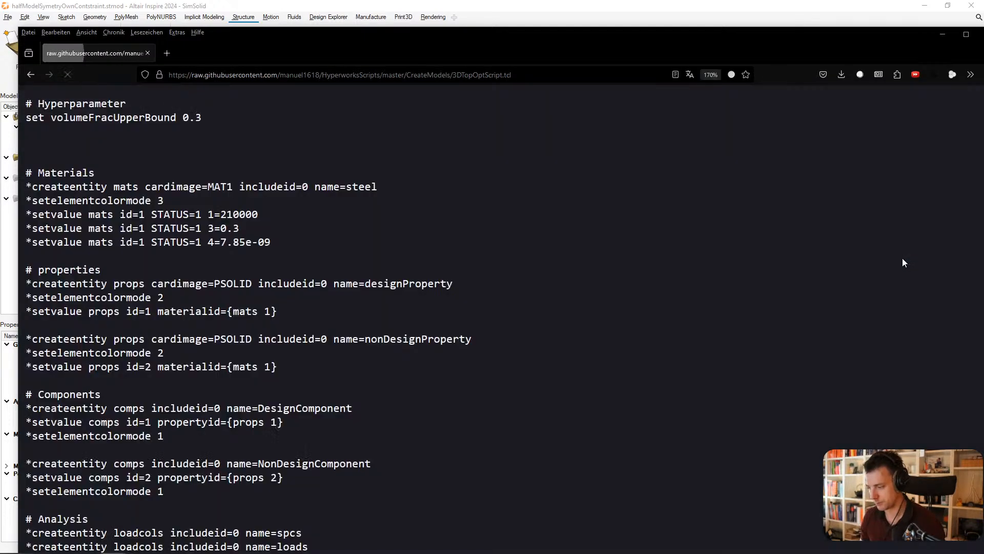
{"action": "key", "text": "ctrl+a"}
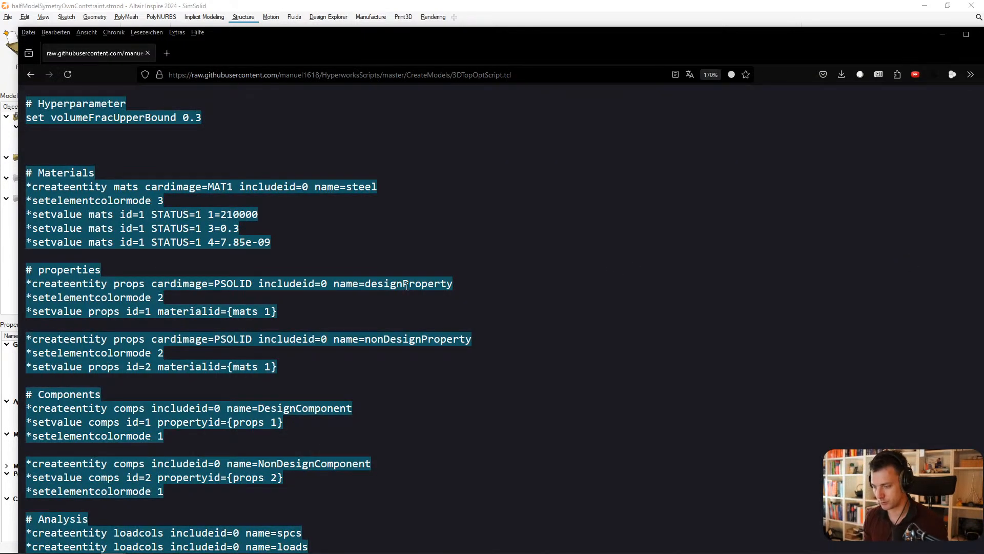
Switch to Altair HyperMesh and run the copied 3D topology optimization script in its Tcl console.
{"action": "left_click", "coordinate": [534, 7]}
{"action": "left_click", "coordinate": [51, 19]}
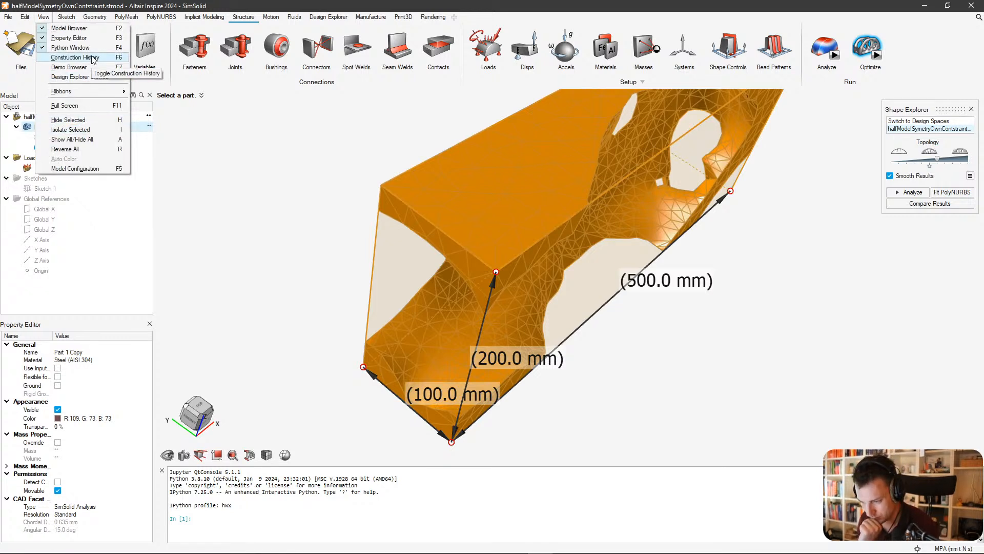
{"action": "left_click", "coordinate": [230, 172]}
{"action": "mouse_move", "coordinate": [162, 547]}
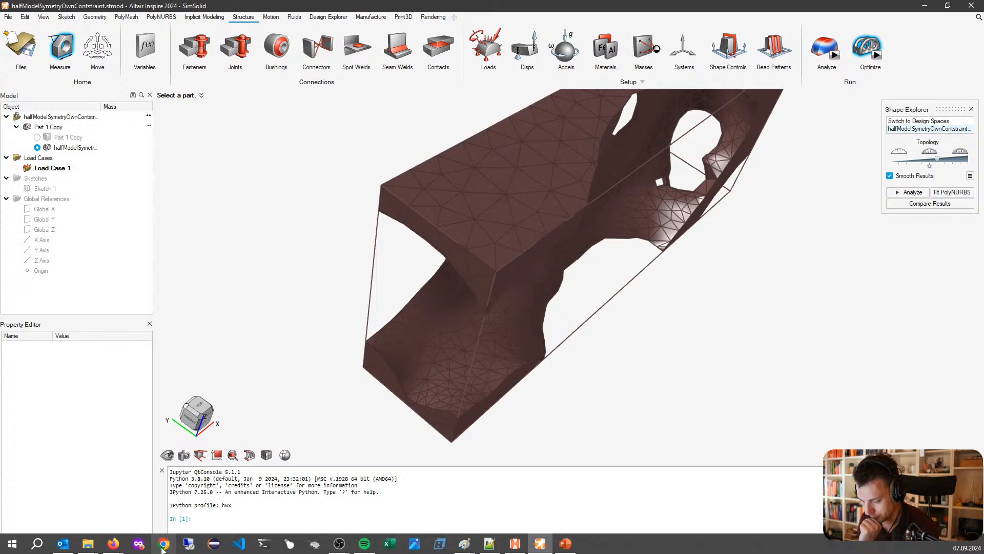
{"action": "left_click", "coordinate": [515, 544]}
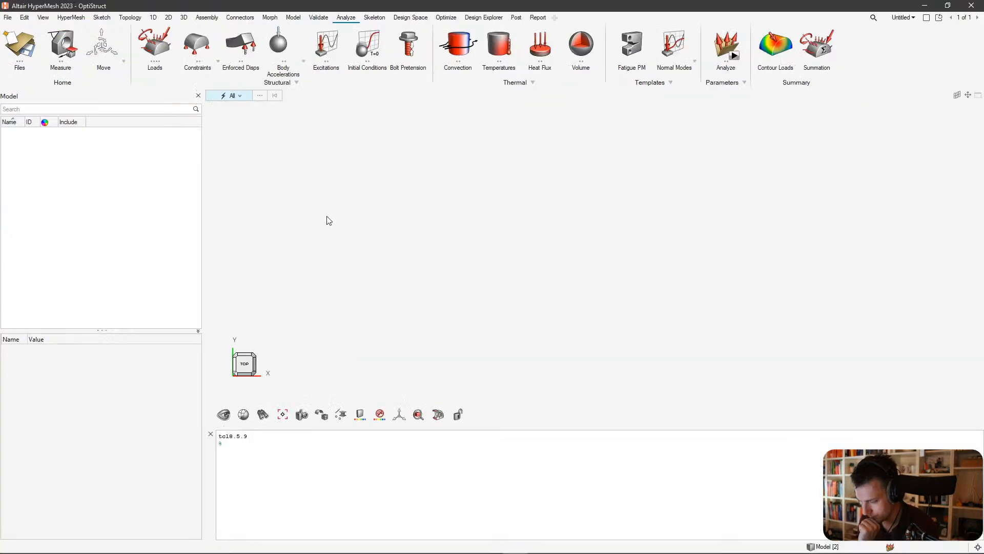
{"action": "left_click", "coordinate": [27, 18]}
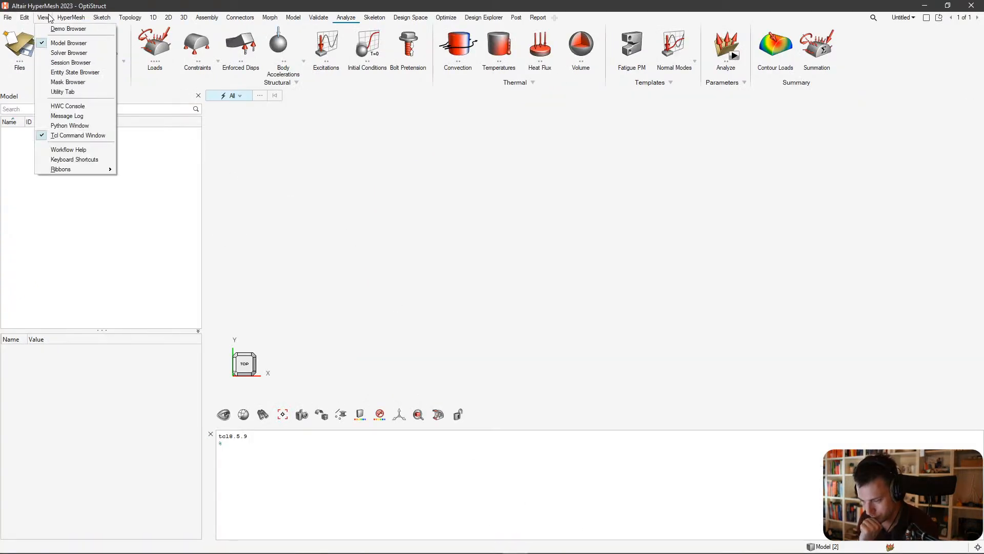
{"action": "left_click", "coordinate": [276, 466]}
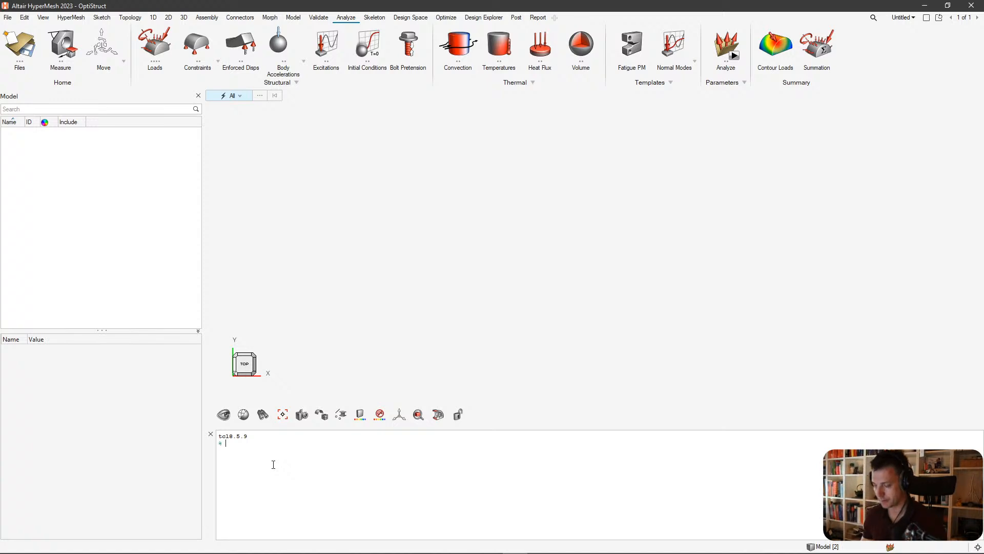
{"action": "key", "text": "ctrl+v"}
{"action": "key", "text": "Return"}
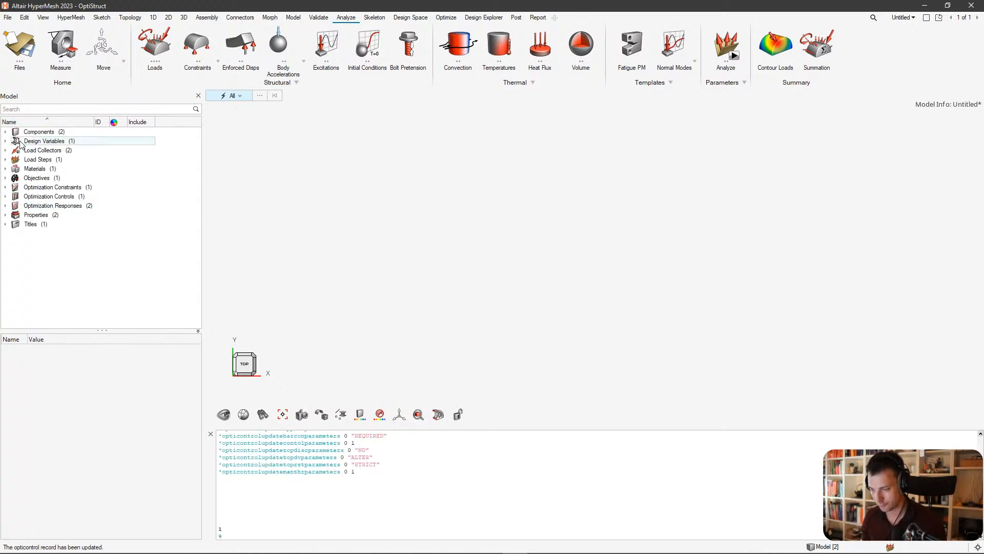
Expand the components and design variables of the new model and make DesignComponent the current component.
{"action": "left_click", "coordinate": [5, 141]}
{"action": "left_click", "coordinate": [6, 131]}
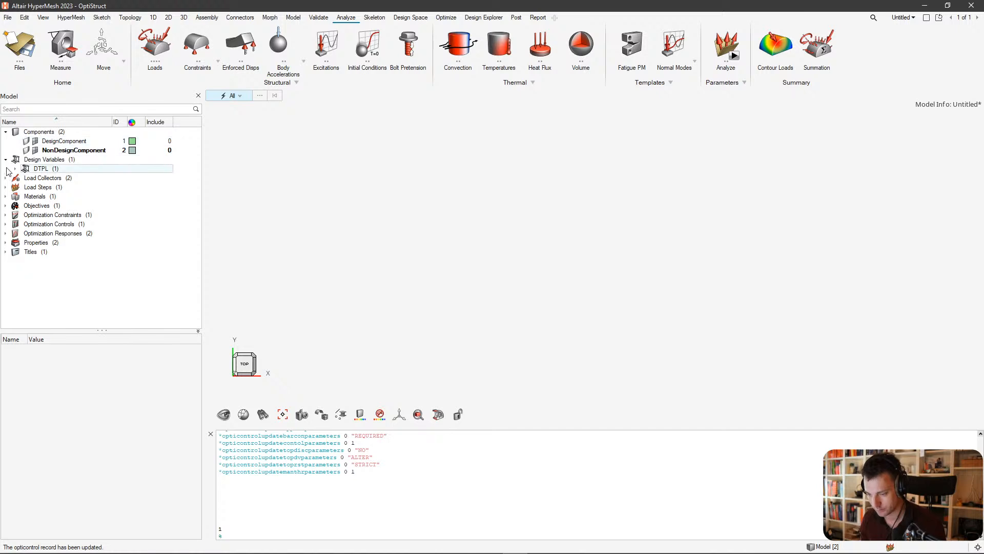
{"action": "left_click", "coordinate": [59, 141]}
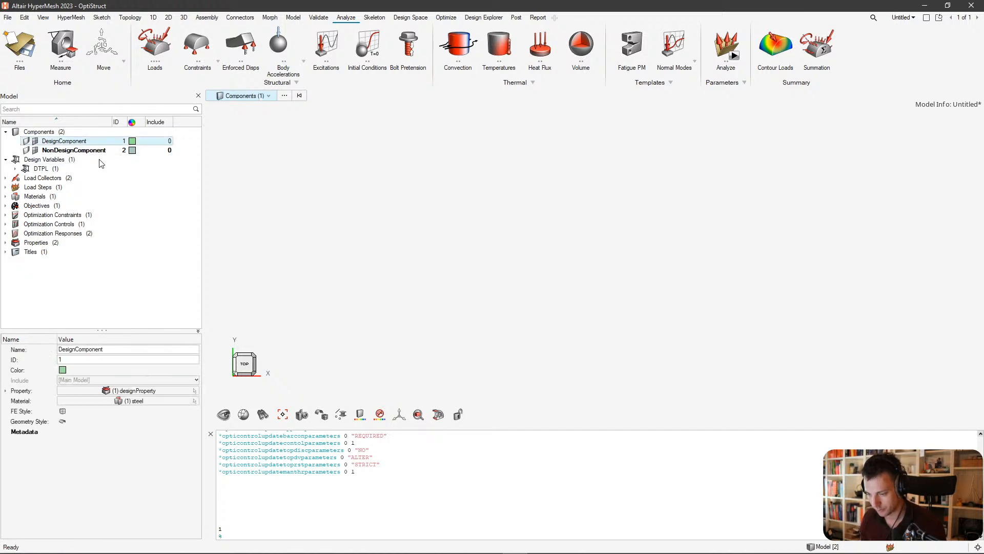
{"action": "right_click", "coordinate": [99, 159]}
{"action": "left_click", "coordinate": [126, 181]}
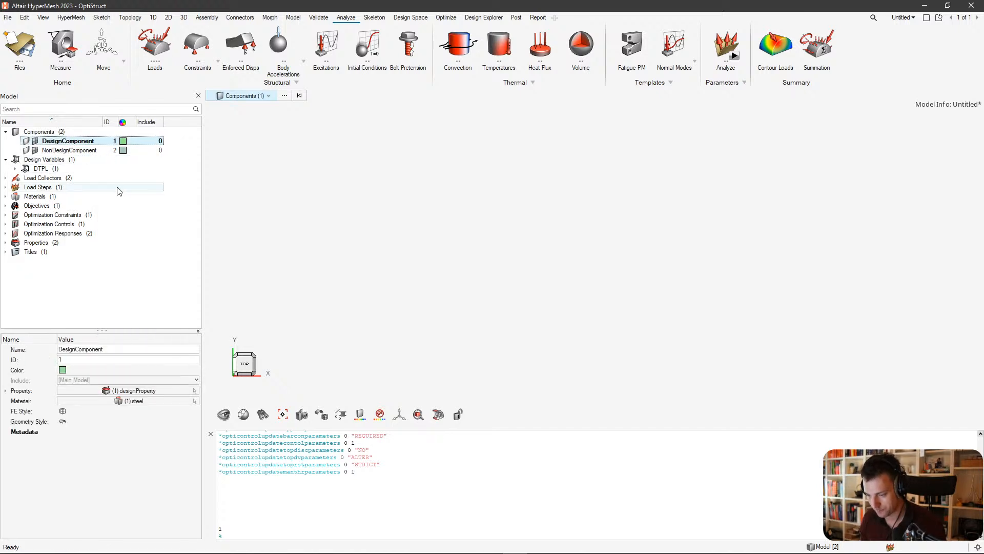
Examine the script-created load collectors, load step, material, objective, constraint, control, responses and properties, including the definition of designProperty.
{"action": "left_click", "coordinate": [5, 177]}
{"action": "left_click", "coordinate": [5, 197]}
{"action": "left_click", "coordinate": [5, 214]}
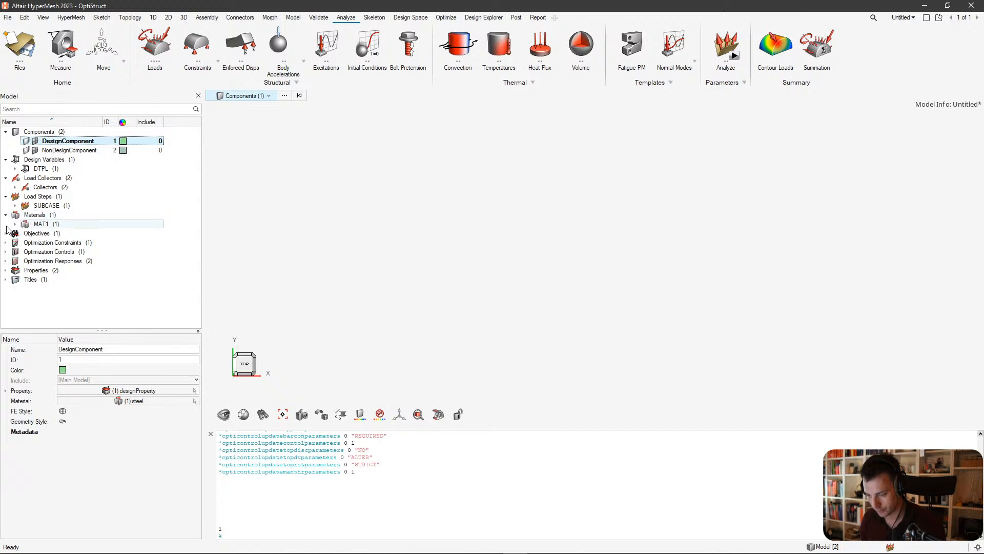
{"action": "left_click", "coordinate": [41, 224]}
{"action": "left_click", "coordinate": [5, 233]}
{"action": "left_click", "coordinate": [11, 242]}
{"action": "left_click", "coordinate": [6, 252]}
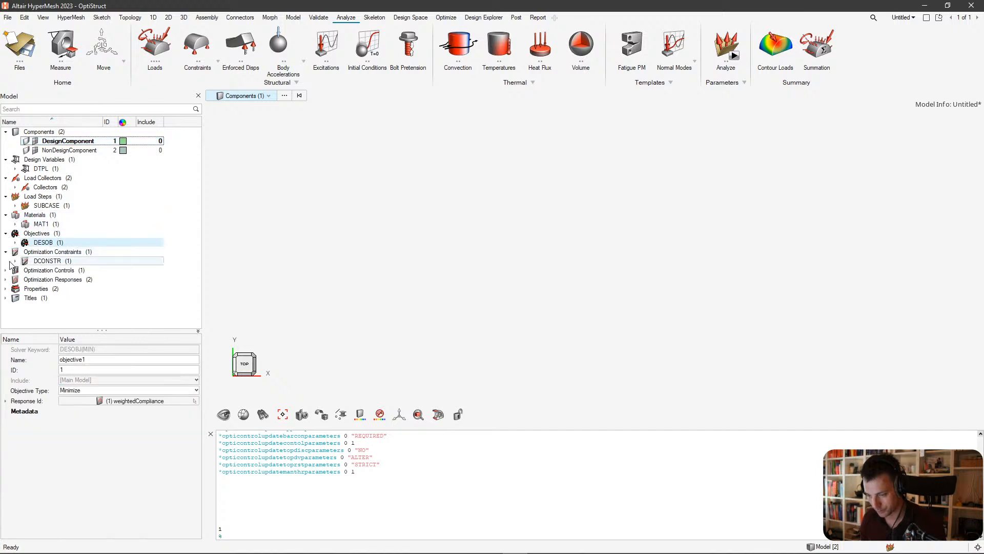
{"action": "left_click", "coordinate": [47, 261]}
{"action": "left_click", "coordinate": [6, 270]}
{"action": "left_click", "coordinate": [6, 288]}
{"action": "left_click", "coordinate": [6, 297]}
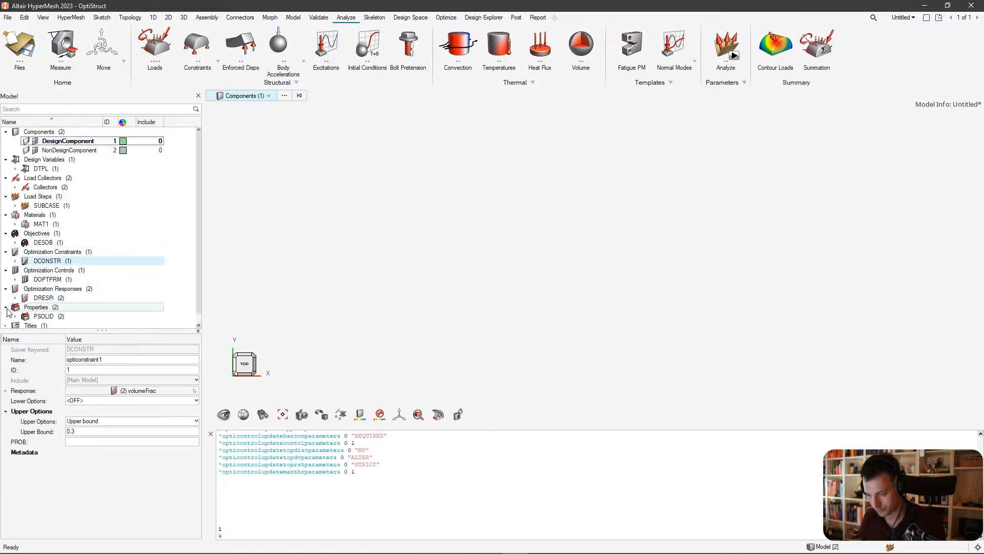
{"action": "scroll", "coordinate": [8, 317], "scroll_direction": "down", "scroll_amount": 1}
{"action": "left_click", "coordinate": [6, 316]}
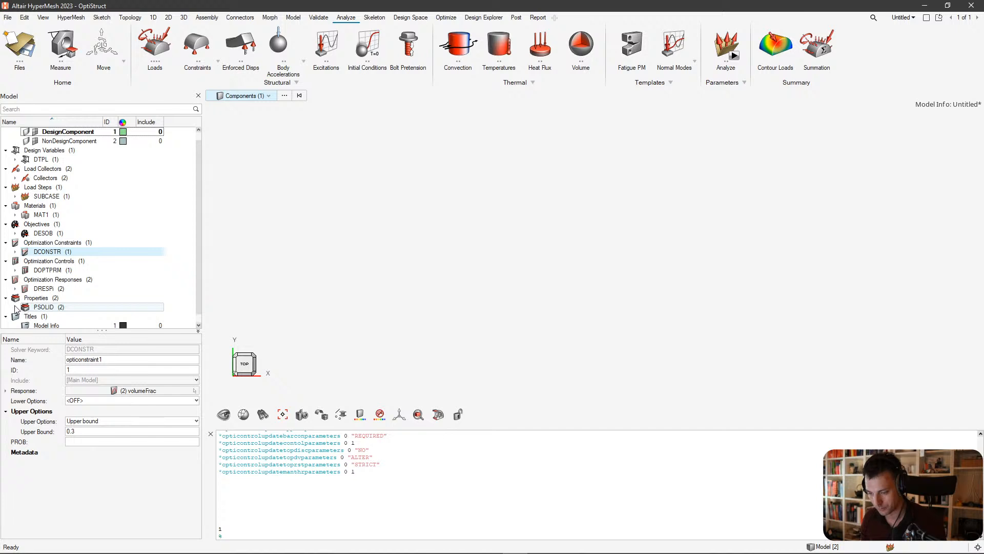
{"action": "left_click", "coordinate": [15, 307]}
{"action": "scroll", "coordinate": [18, 307], "scroll_direction": "down", "scroll_amount": 1}
{"action": "left_click", "coordinate": [71, 289]}
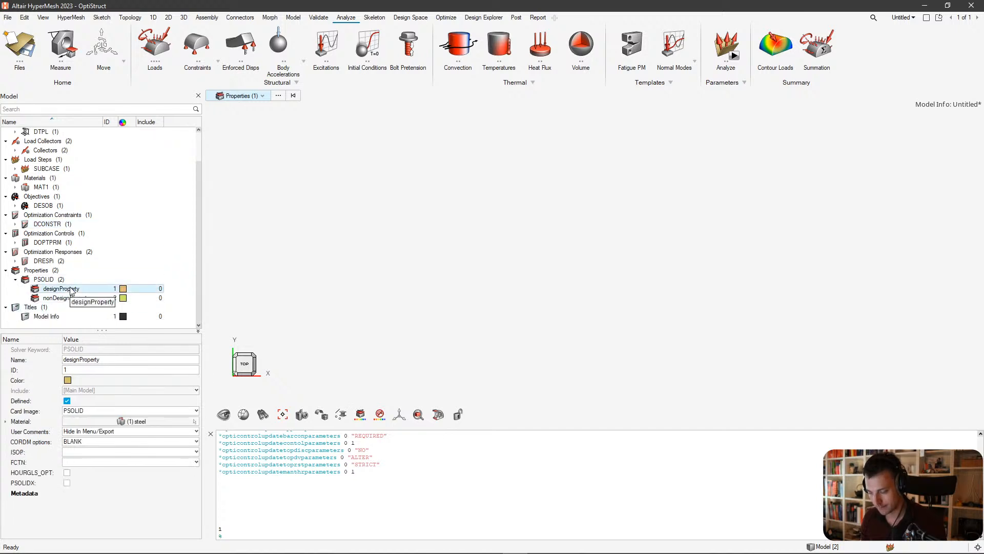
{"action": "left_click_drag", "start_coordinate": [70, 290], "coordinate": [272, 141]}
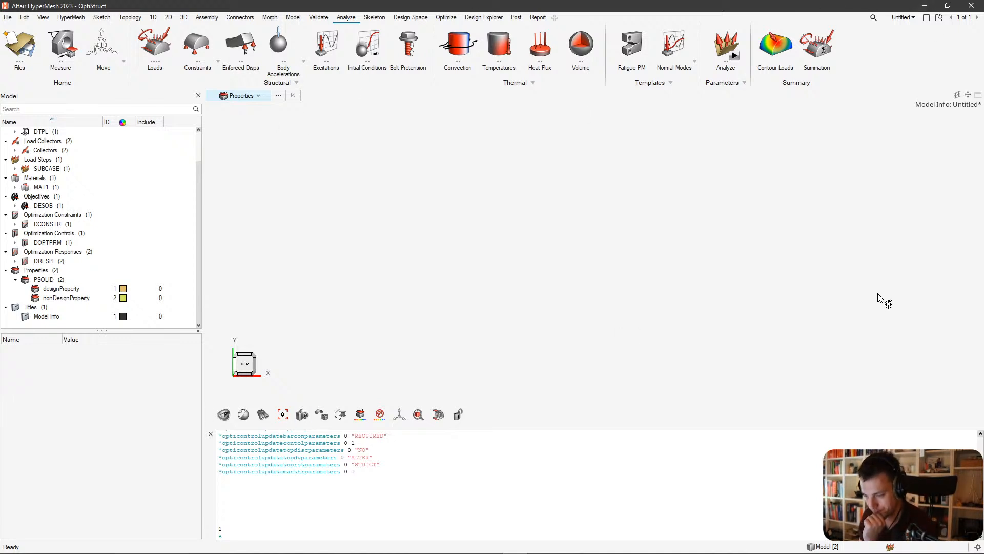
Create a new sketch on the global YZ plane.
{"action": "left_click", "coordinate": [98, 17]}
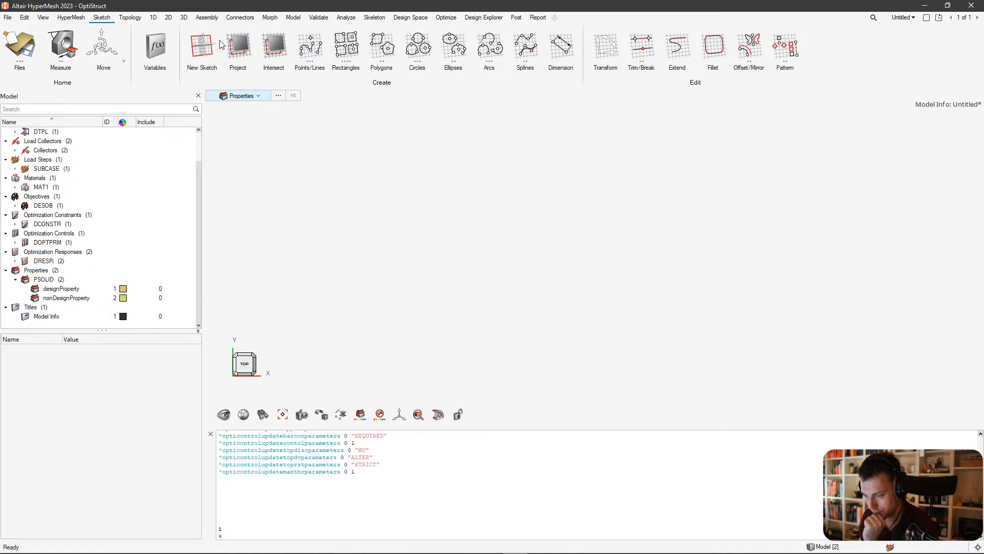
{"action": "left_click", "coordinate": [202, 46]}
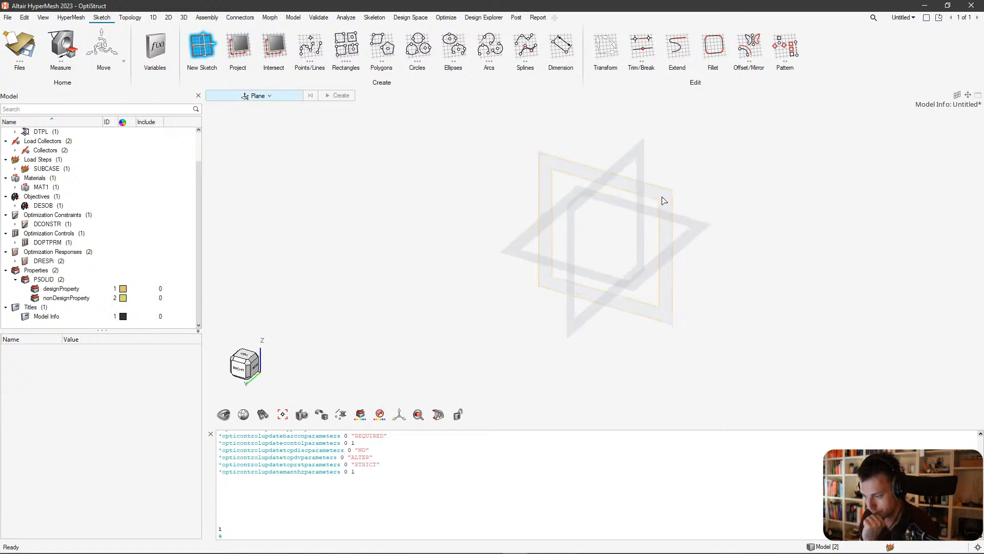
{"action": "mouse_move", "coordinate": [662, 200]}
{"action": "left_mouse_down", "text": "ctrl"}
{"action": "mouse_move", "coordinate": [832, 297]}
{"action": "mouse_move", "coordinate": [674, 214]}
{"action": "left_mouse_up", "text": "ctrl"}
{"action": "left_click", "coordinate": [675, 199]}
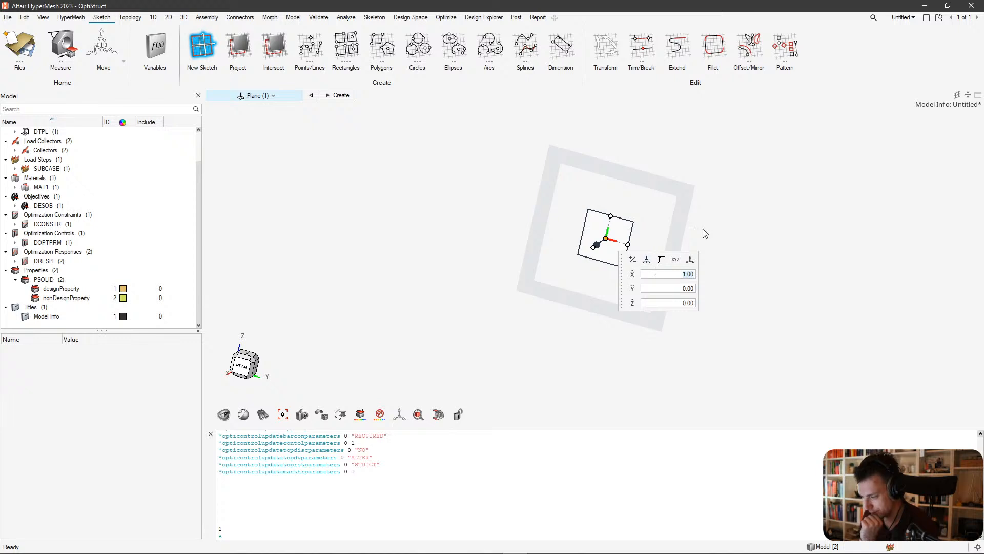
{"action": "left_click", "coordinate": [328, 95]}
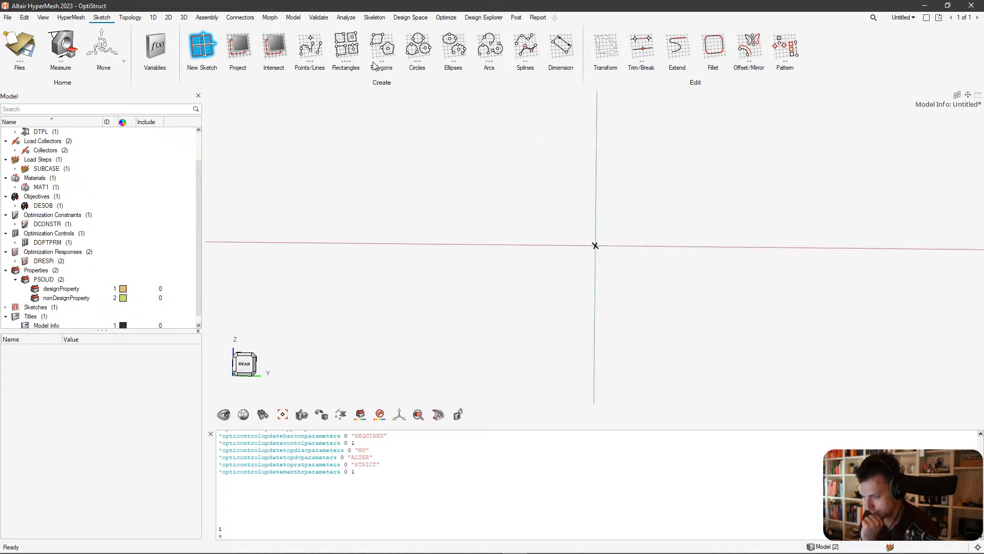
Sketch a 200 by 200 mm center rectangle at the sketch origin and finish the sketch.
{"action": "left_click", "coordinate": [347, 46]}
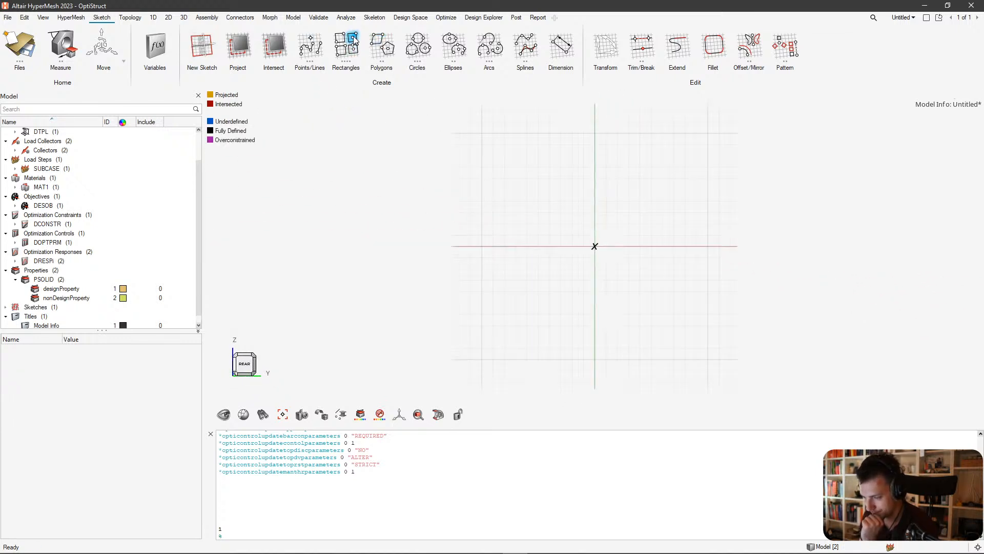
{"action": "left_click", "coordinate": [595, 246]}
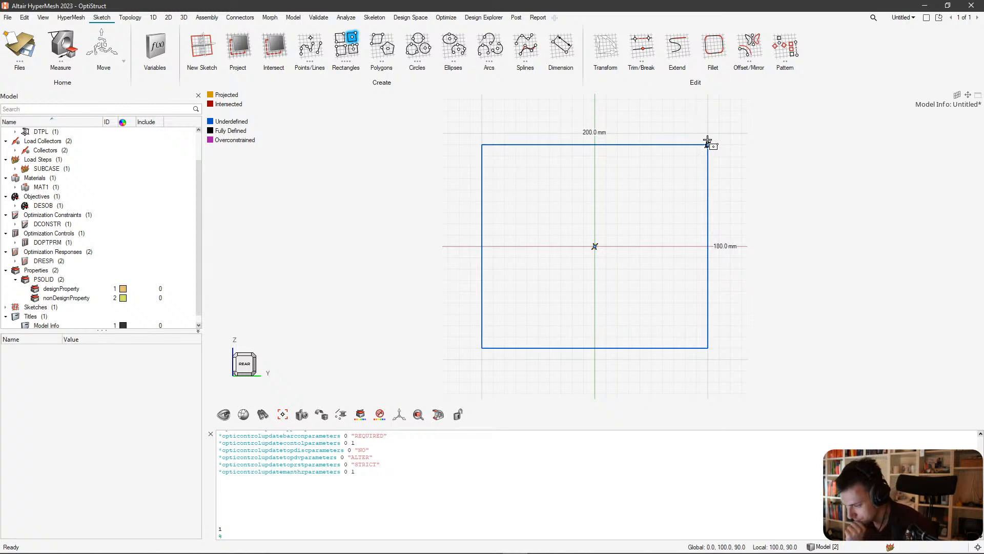
{"action": "left_click", "coordinate": [707, 132]}
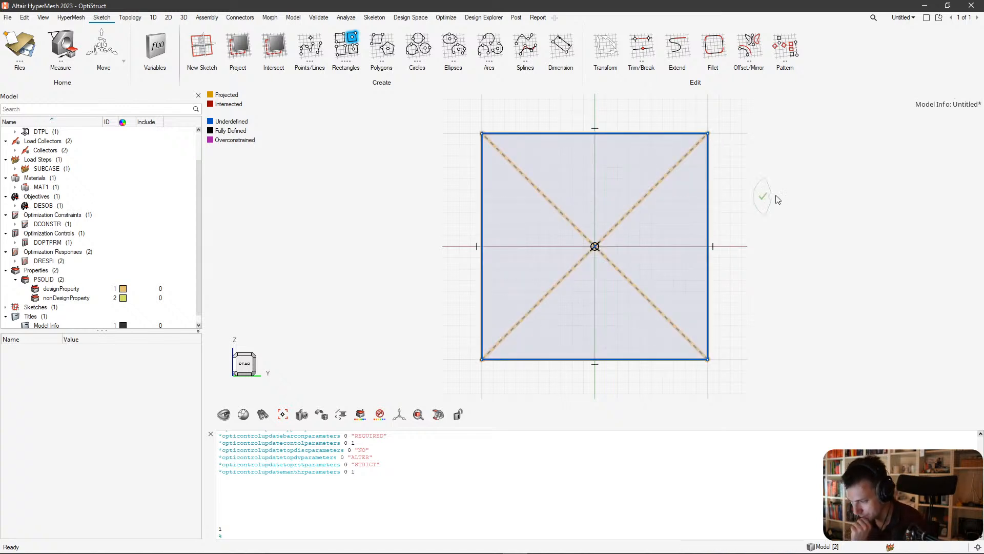
{"action": "right_click", "coordinate": [753, 197]}
Extrude the square surface by 500 mm into a solid block.
{"action": "mouse_move", "coordinate": [564, 257]}
{"action": "middle_mouse_down"}
{"action": "mouse_move", "coordinate": [580, 273]}
{"action": "mouse_move", "coordinate": [612, 239]}
{"action": "middle_mouse_up"}
{"action": "scroll", "coordinate": [612, 239], "scroll_direction": "down", "scroll_amount": 5}
{"action": "right_click_drag", "start_coordinate": [611, 238], "coordinate": [531, 198]}
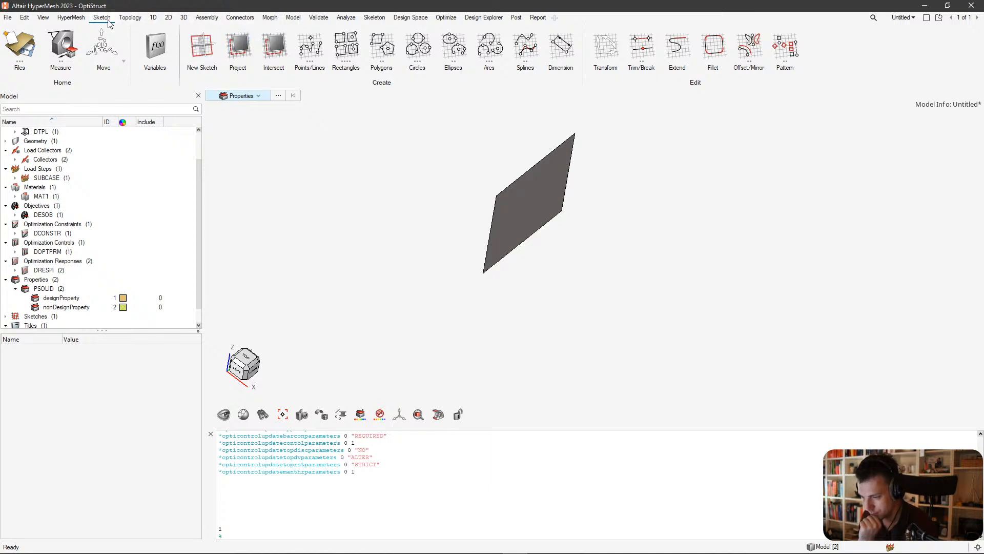
{"action": "left_click", "coordinate": [129, 17]}
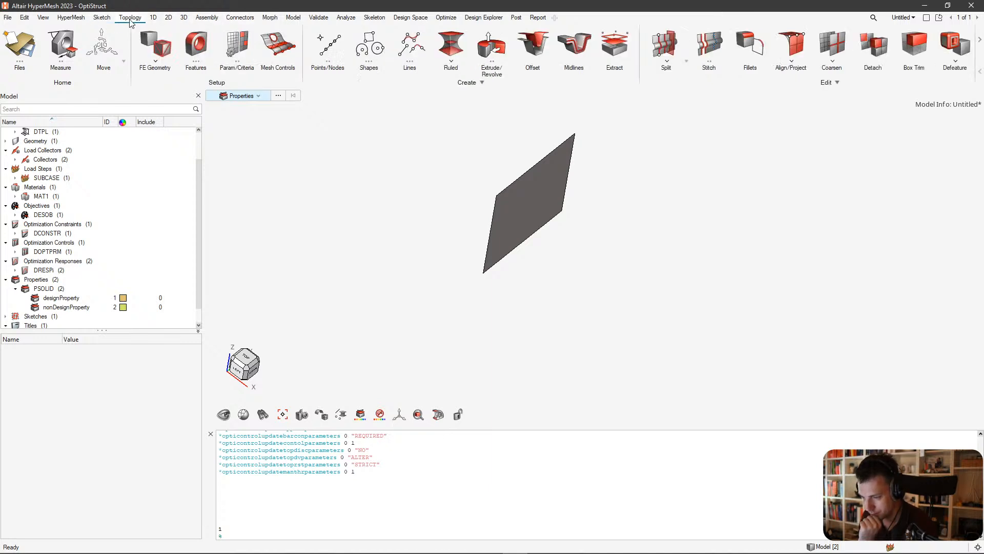
{"action": "left_click", "coordinate": [501, 47]}
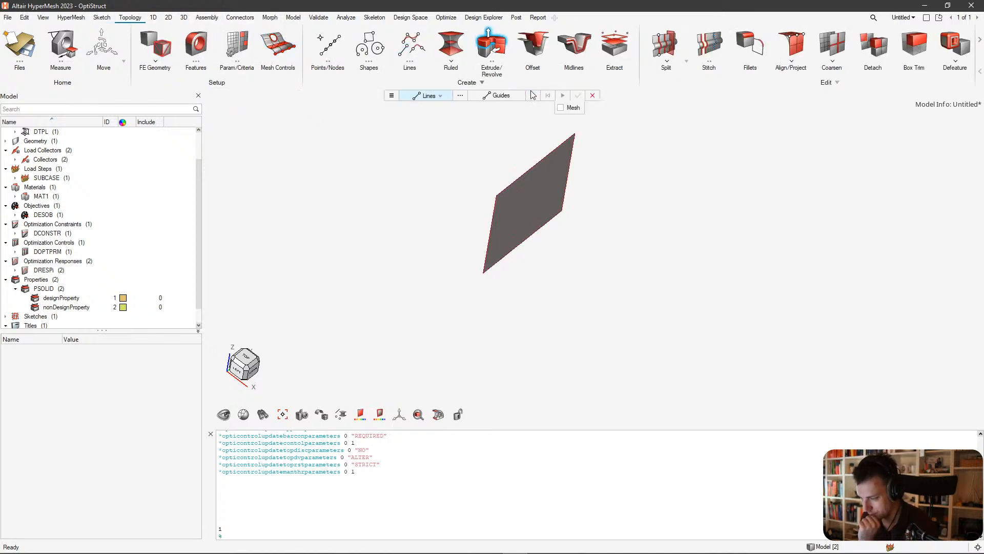
{"action": "left_click", "coordinate": [420, 95]}
{"action": "left_click", "coordinate": [430, 125]}
{"action": "left_click", "coordinate": [533, 200]}
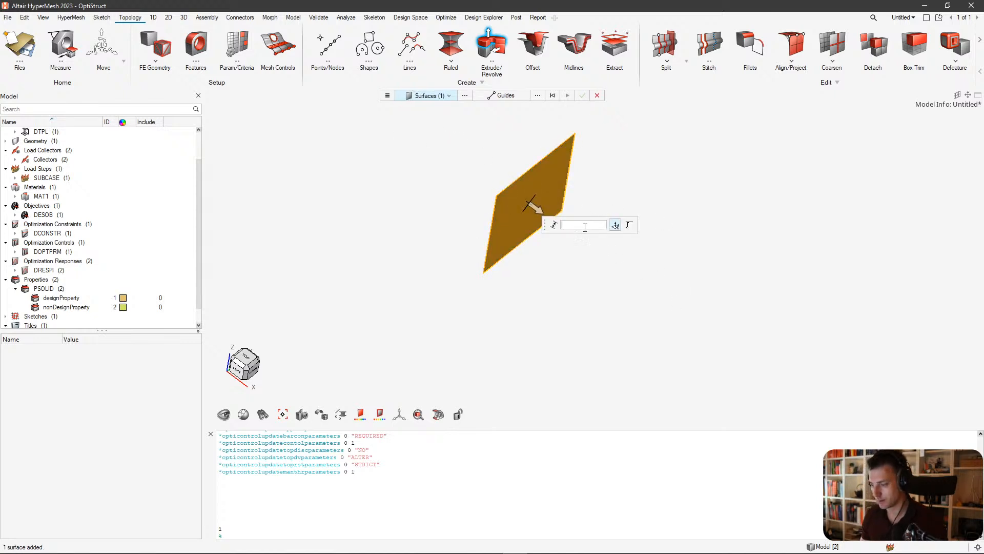
{"action": "type", "text": "500"}
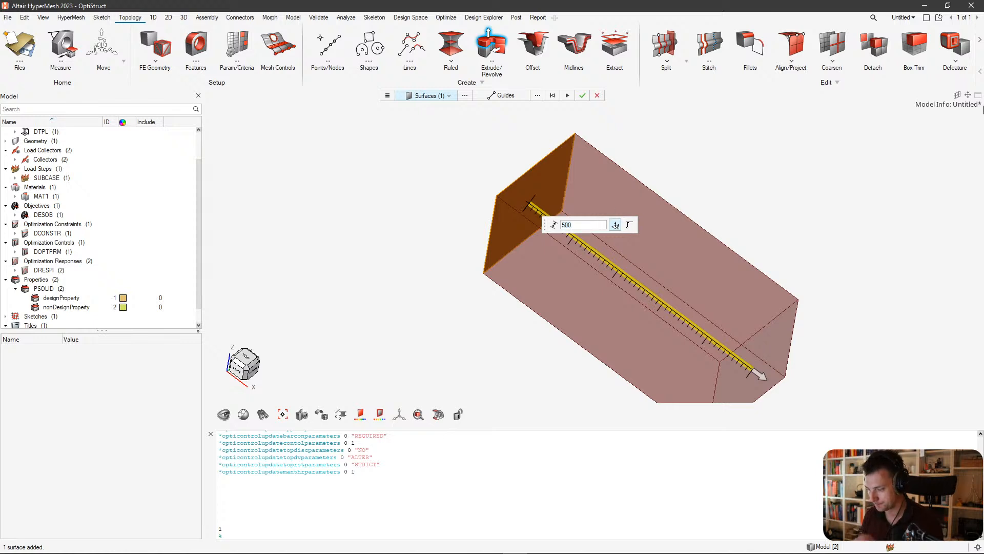
{"action": "left_click", "coordinate": [582, 95]}
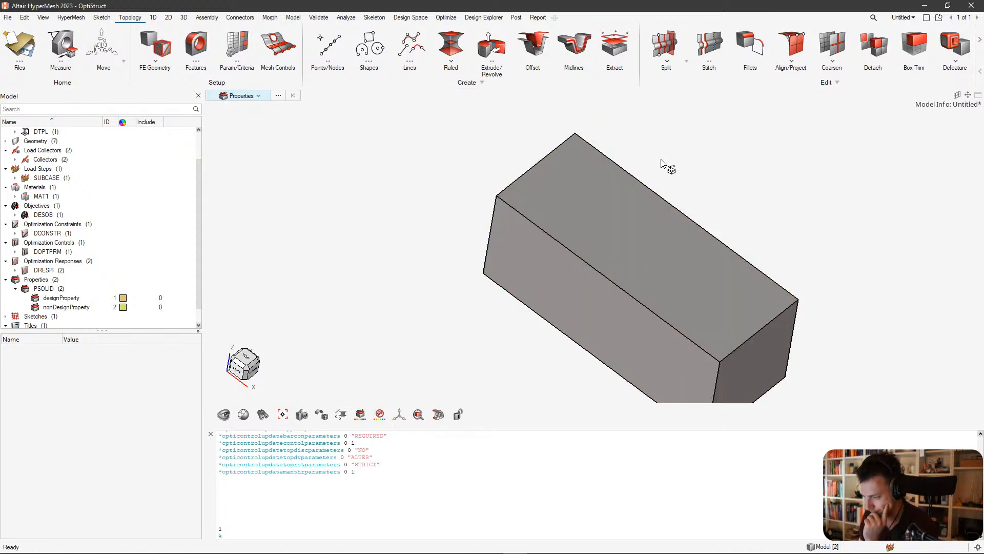
{"action": "right_click", "coordinate": [733, 180]}
{"action": "left_click", "coordinate": [685, 171]}
Start a tet mesh and set its growth rate to 1.3 in the mesh options.
{"action": "scroll", "coordinate": [685, 170], "scroll_direction": "down", "scroll_amount": 5}
{"action": "middle_click_drag", "start_coordinate": [686, 172], "coordinate": [680, 207]}
{"action": "scroll", "coordinate": [680, 205], "scroll_direction": "up", "scroll_amount": 7}
{"action": "right_click_drag", "start_coordinate": [680, 244], "coordinate": [618, 230]}
{"action": "scroll", "coordinate": [605, 215], "scroll_direction": "down", "scroll_amount": 1}
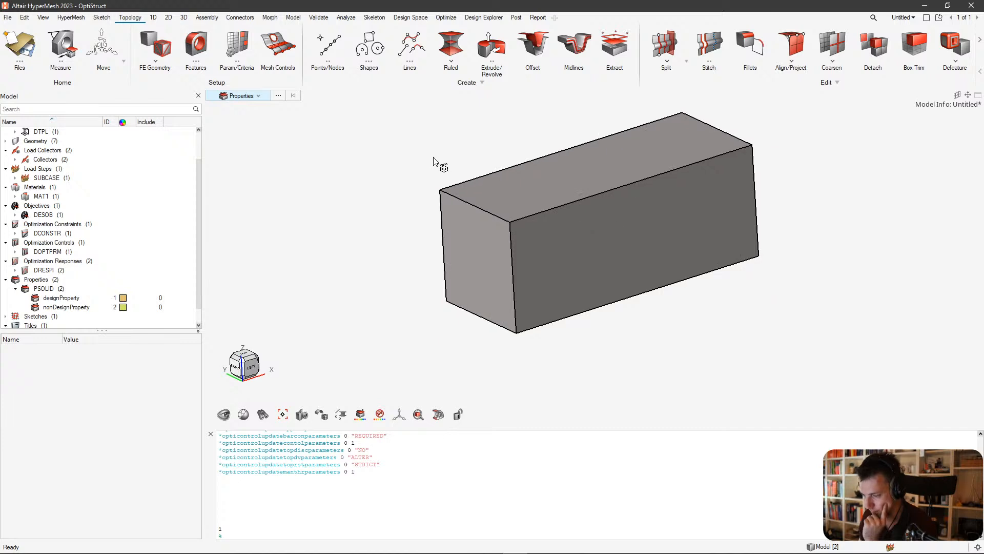
{"action": "left_click", "coordinate": [182, 17]}
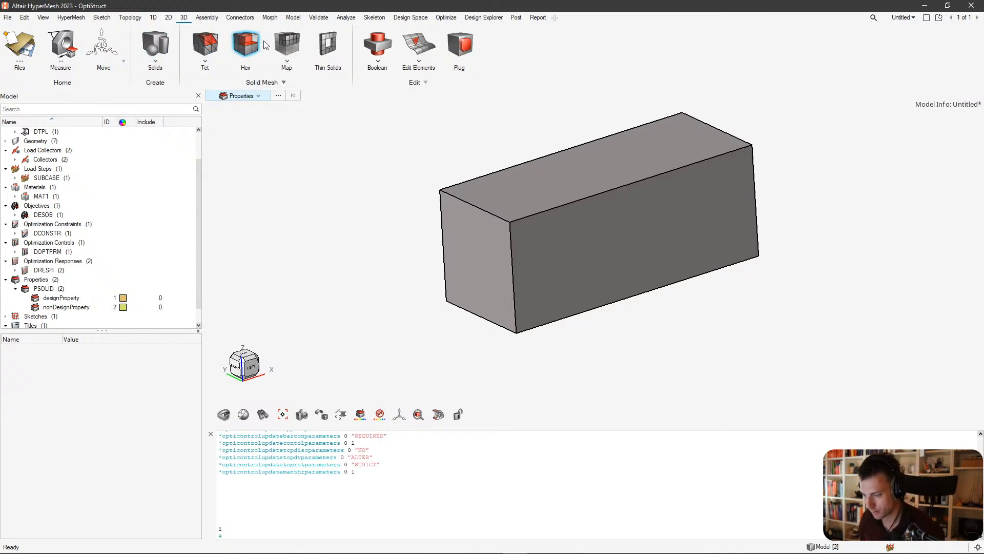
{"action": "left_click", "coordinate": [210, 47]}
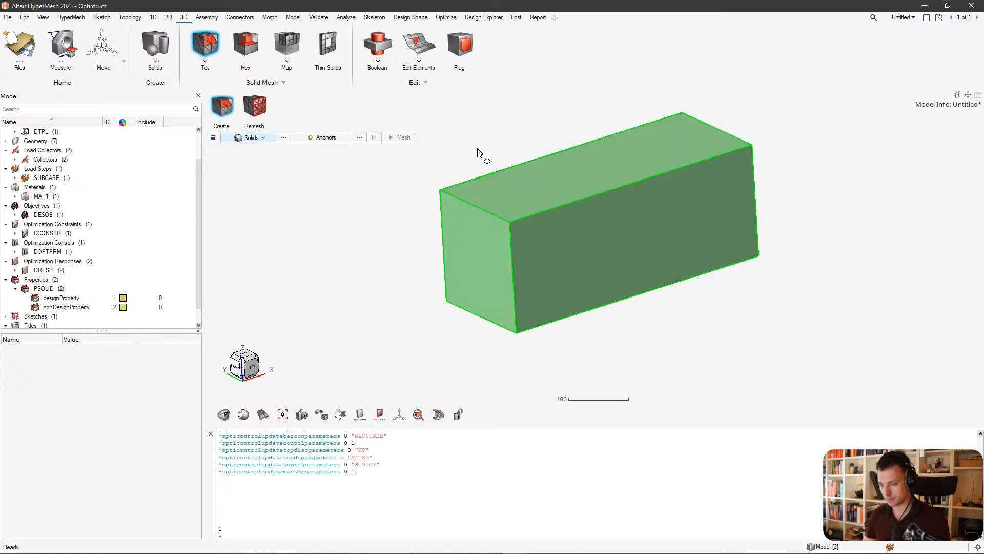
{"action": "left_click", "coordinate": [213, 138]}
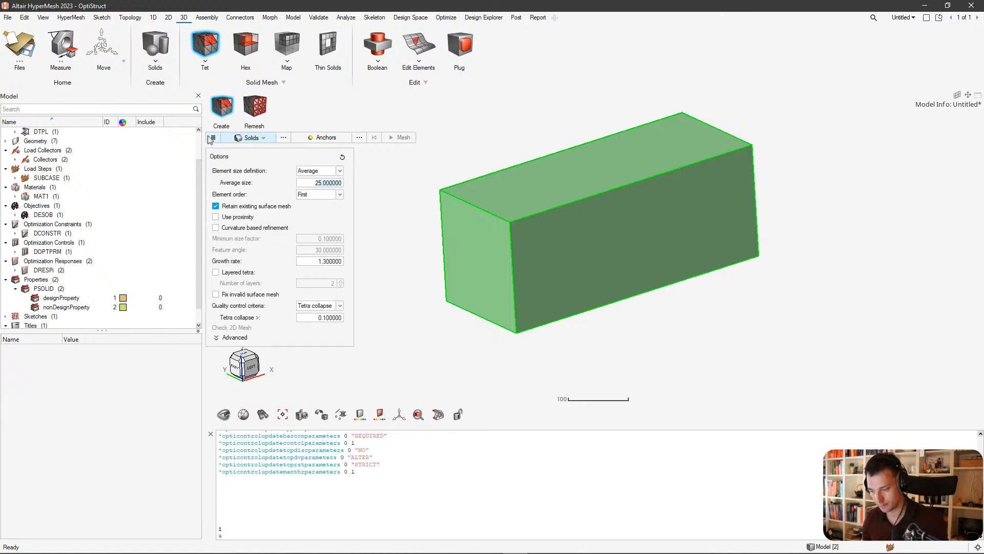
{"action": "left_click", "coordinate": [330, 261]}
{"action": "key", "text": "BackSpace"}
{"action": "key", "text": "BackSpace"}
{"action": "key", "text": "BackSpace"}
{"action": "key", "text": "BackSpace"}
{"action": "key", "text": "BackSpace"}
{"action": "key", "text": "BackSpace"}
{"action": "key", "text": "BackSpace"}
{"action": "key", "text": "BackSpace"}
{"action": "type", "text": "1.0"}
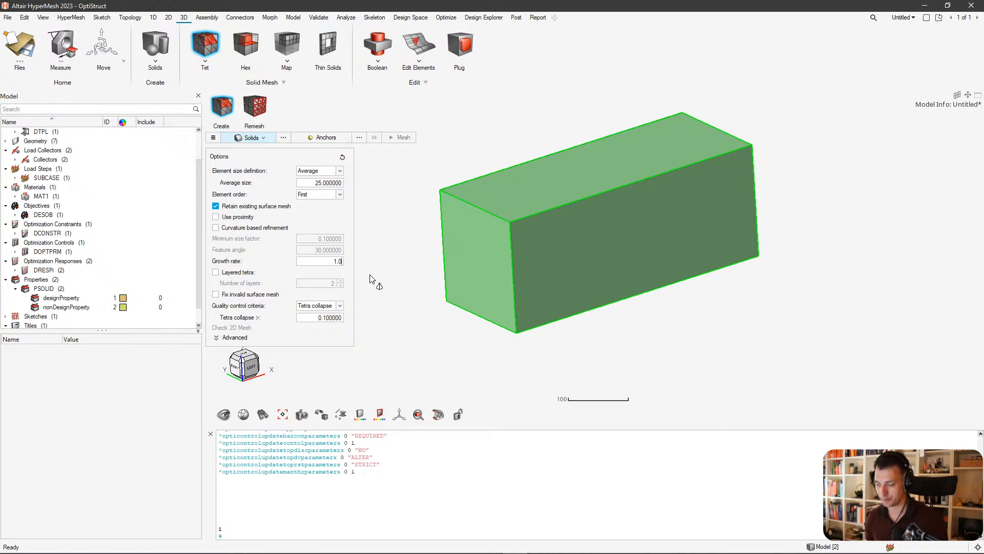
{"action": "key", "text": "BackSpace"}
{"action": "type", "text": "3"}
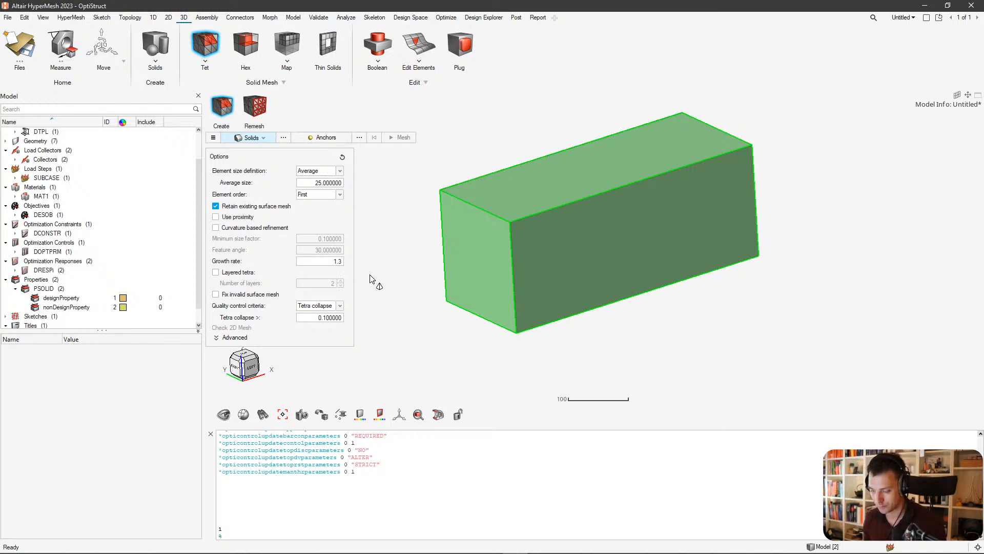
Tet mesh the solid block with an average element size of 25.
{"action": "left_click", "coordinate": [543, 211]}
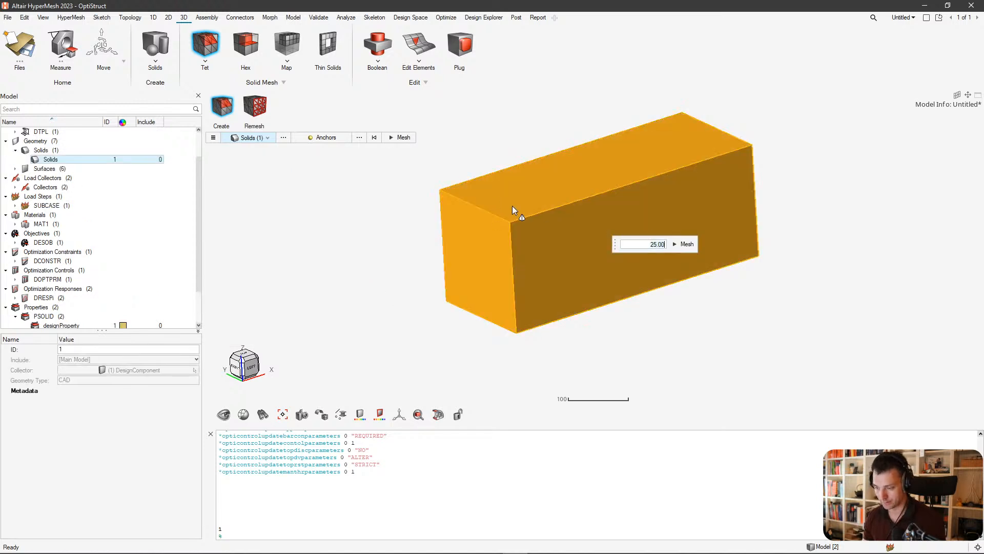
{"action": "left_click", "coordinate": [687, 245]}
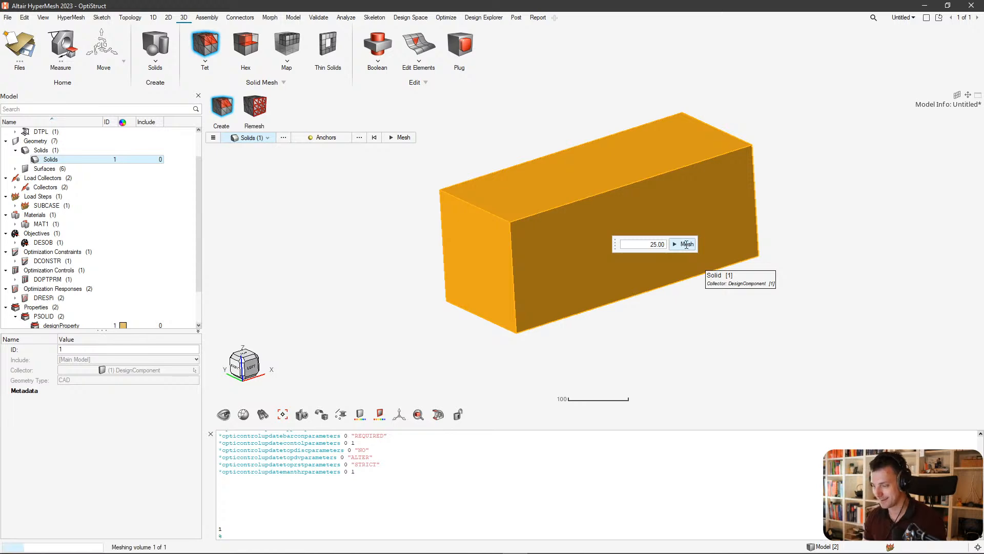
{"action": "scroll", "coordinate": [652, 291], "scroll_direction": "down", "scroll_amount": 2}
{"action": "middle_click_drag", "start_coordinate": [679, 316], "coordinate": [696, 333]}
{"action": "scroll", "coordinate": [634, 303], "scroll_direction": "up", "scroll_amount": 3}
{"action": "scroll", "coordinate": [644, 306], "scroll_direction": "down", "scroll_amount": 3}
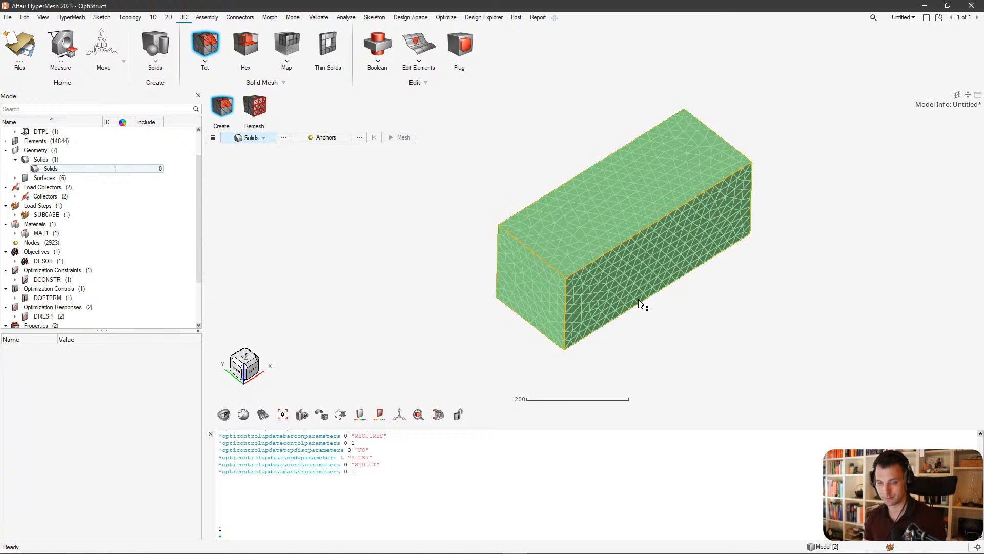
{"action": "scroll", "coordinate": [640, 305], "scroll_direction": "down", "scroll_amount": 2}
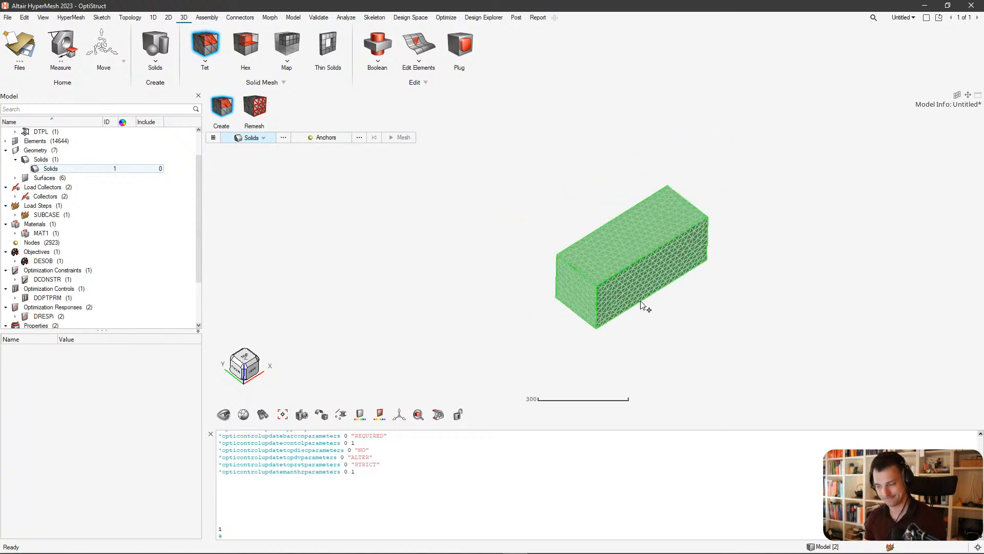
{"action": "key", "text": "Escape"}
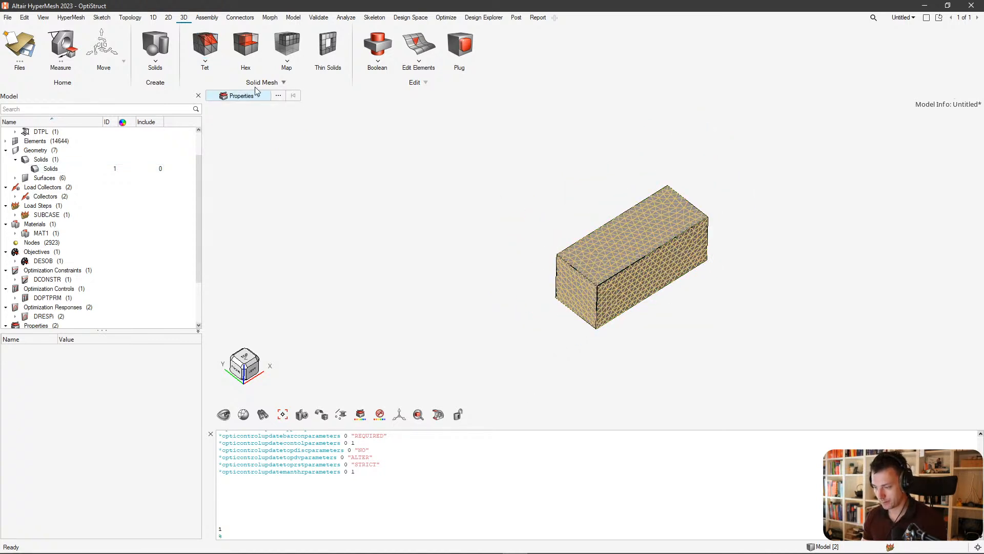
Select the elements in roughly the low-X half of the block and hide them.
{"action": "left_click", "coordinate": [258, 96]}
{"action": "left_click", "coordinate": [233, 128]}
{"action": "middle_click_drag", "start_coordinate": [542, 248], "coordinate": [567, 262]}
{"action": "left_click_drag", "start_coordinate": [644, 193], "coordinate": [547, 308]}
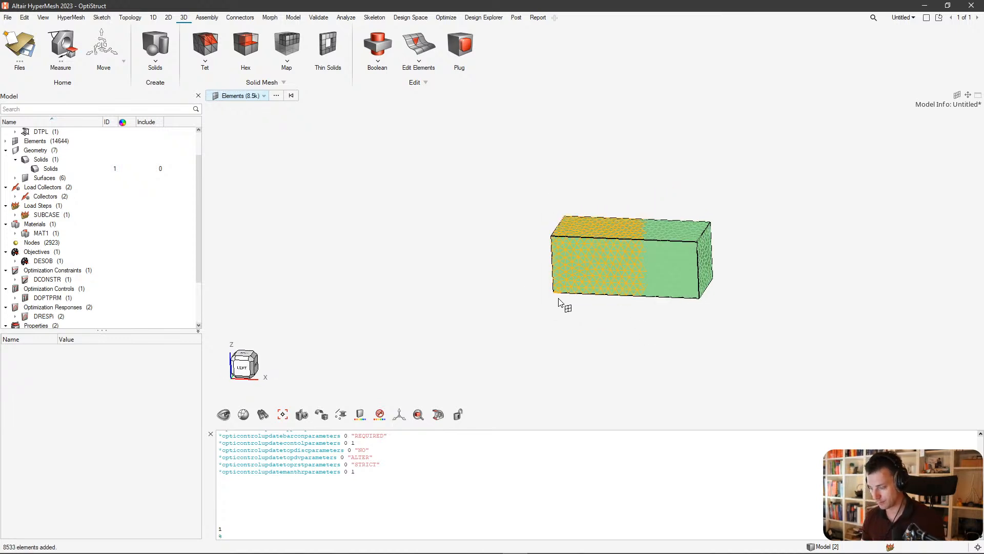
{"action": "key", "text": "h"}
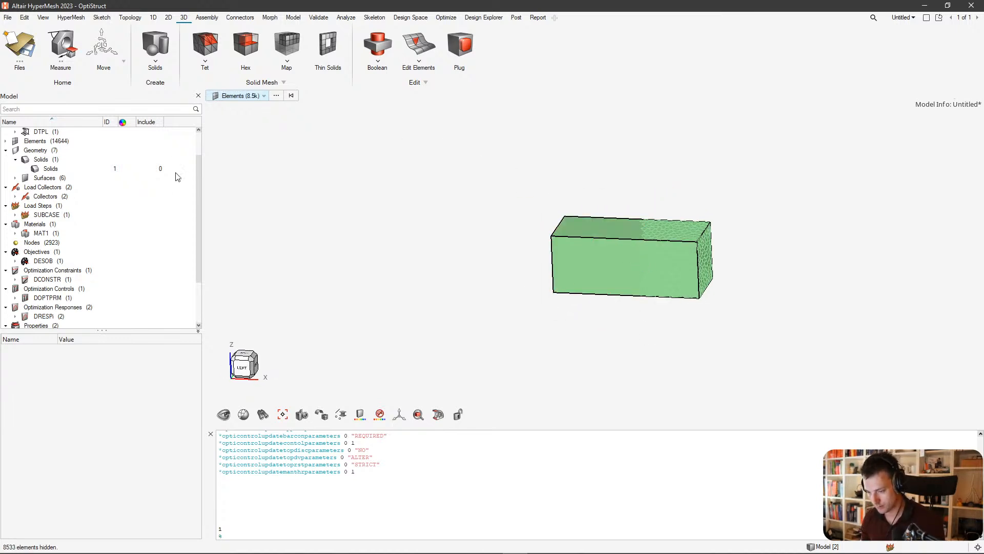
Show the geometry as wireframe and the elements shaded with mesh lines, and examine the tetrahedra inside the block.
{"action": "left_click", "coordinate": [323, 414]}
{"action": "left_click", "coordinate": [368, 393]}
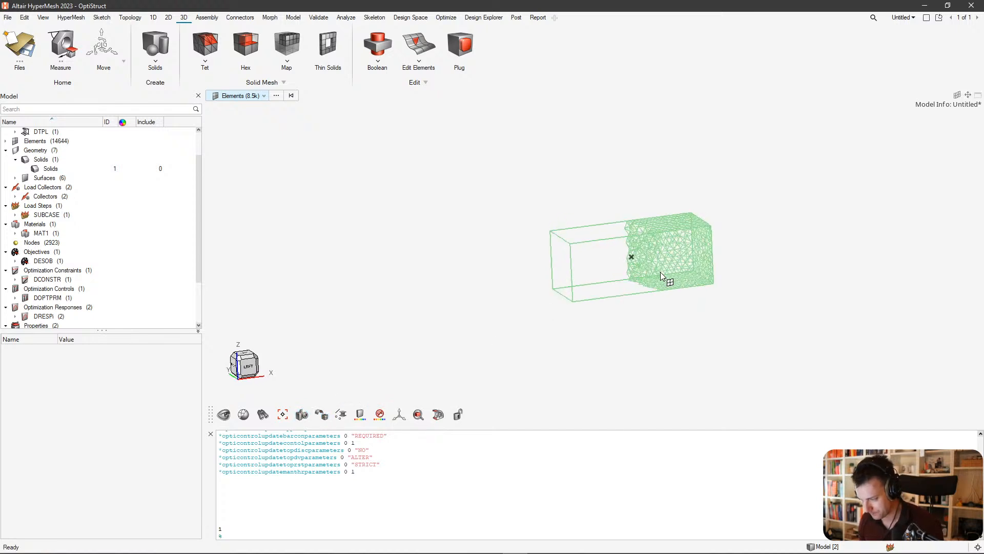
{"action": "left_click", "coordinate": [341, 414]}
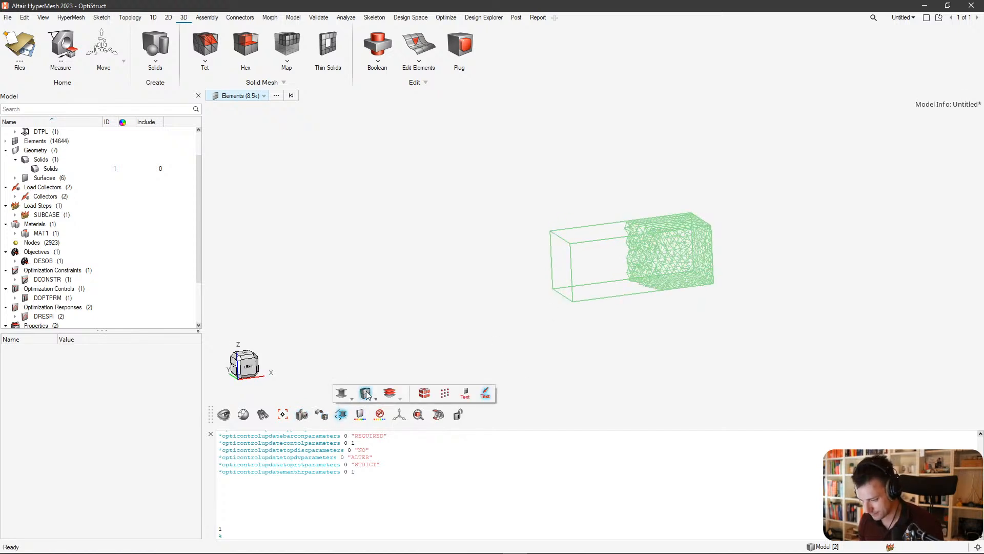
{"action": "left_click", "coordinate": [322, 414]}
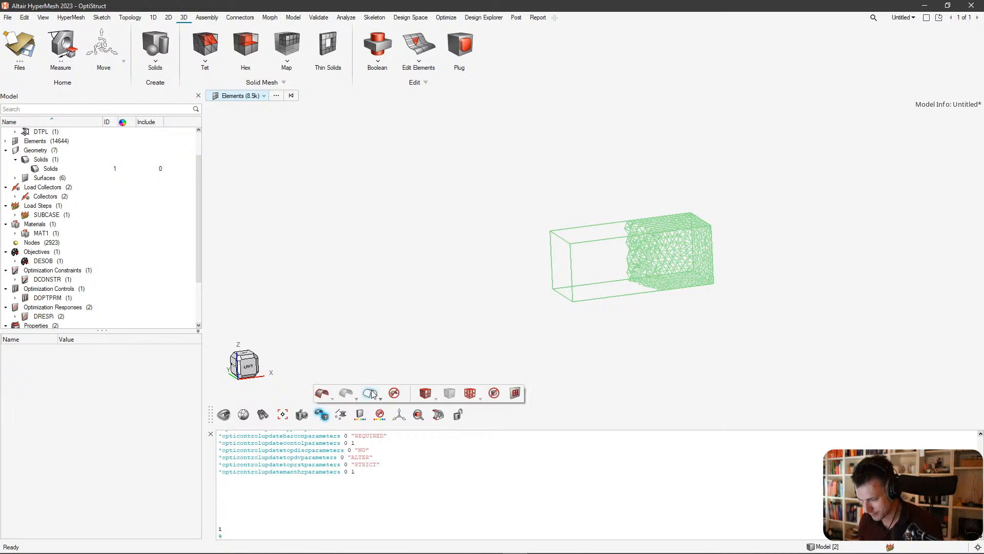
{"action": "left_click", "coordinate": [425, 393]}
{"action": "middle_click_drag", "start_coordinate": [601, 267], "coordinate": [733, 273]}
{"action": "scroll", "coordinate": [610, 241], "scroll_direction": "up", "scroll_amount": 5}
{"action": "mouse_move", "coordinate": [609, 228]}
{"action": "middle_mouse_down"}
{"action": "mouse_move", "coordinate": [617, 235]}
{"action": "mouse_move", "coordinate": [592, 257]}
{"action": "mouse_move", "coordinate": [519, 241]}
{"action": "mouse_move", "coordinate": [543, 205]}
{"action": "mouse_move", "coordinate": [487, 237]}
{"action": "middle_mouse_up"}
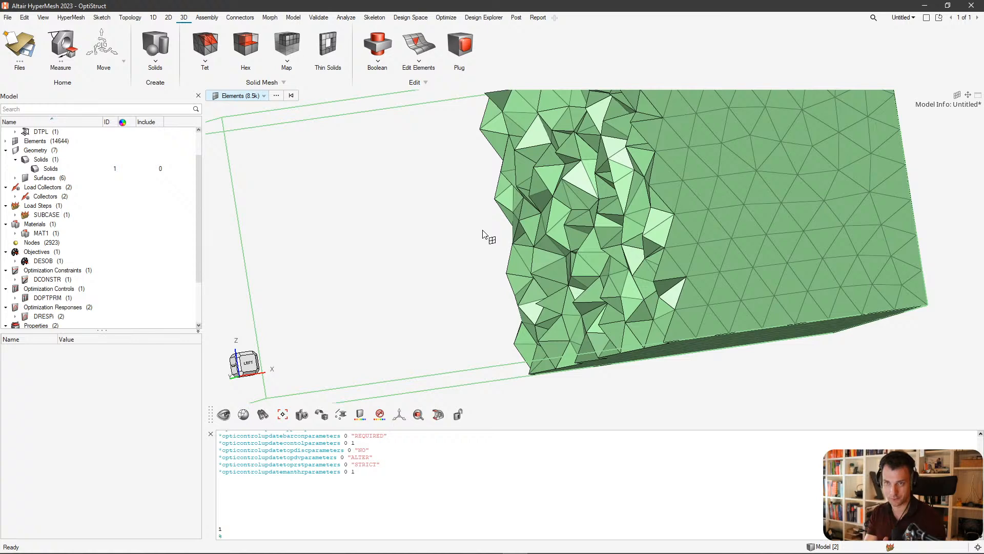
{"action": "scroll", "coordinate": [500, 234], "scroll_direction": "down", "scroll_amount": 5}
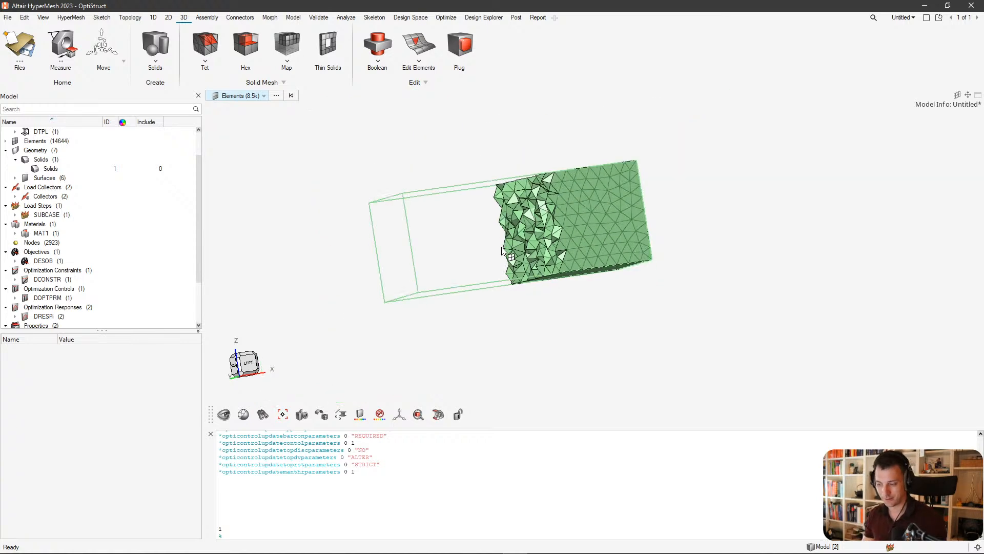
Show all hidden elements again and delete the block's entire tet mesh.
{"action": "key", "text": "a"}
{"action": "left_click", "coordinate": [579, 316]}
{"action": "left_click_drag", "start_coordinate": [714, 113], "coordinate": [382, 334]}
{"action": "key", "text": "Delete"}
{"action": "left_click_drag", "start_coordinate": [630, 111], "coordinate": [343, 252]}
{"action": "key", "text": "Delete"}
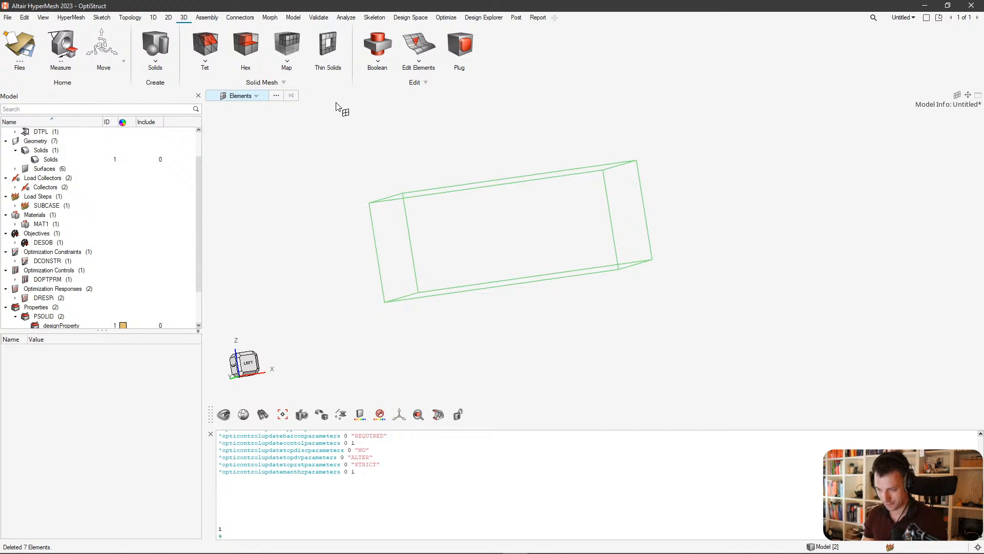
Tet mesh the solid block with an average element size of 25 and a growth rate of 1.0.
{"action": "left_click", "coordinate": [205, 45]}
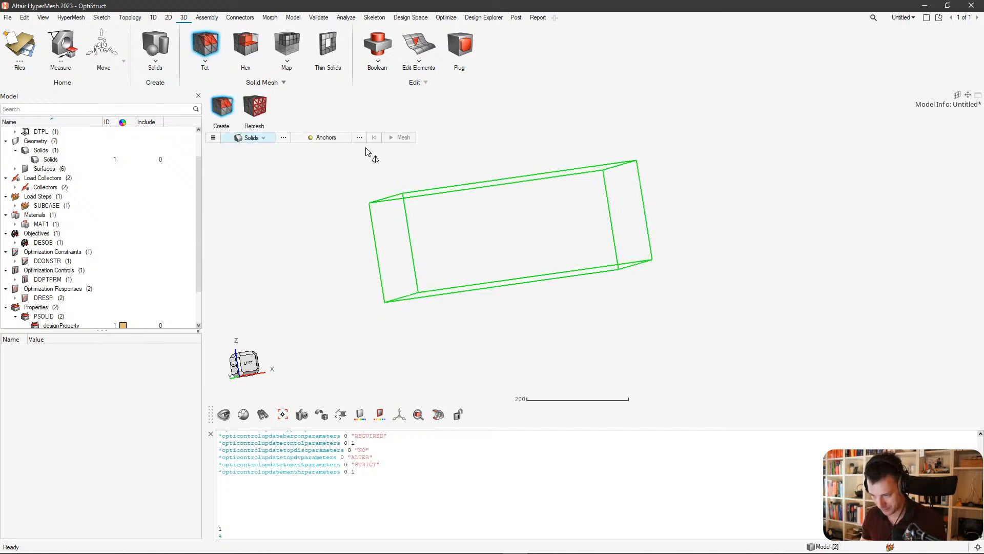
{"action": "left_click", "coordinate": [213, 138]}
{"action": "double_click", "coordinate": [326, 264]}
{"action": "key", "text": "BackSpace"}
{"action": "key", "text": "BackSpace"}
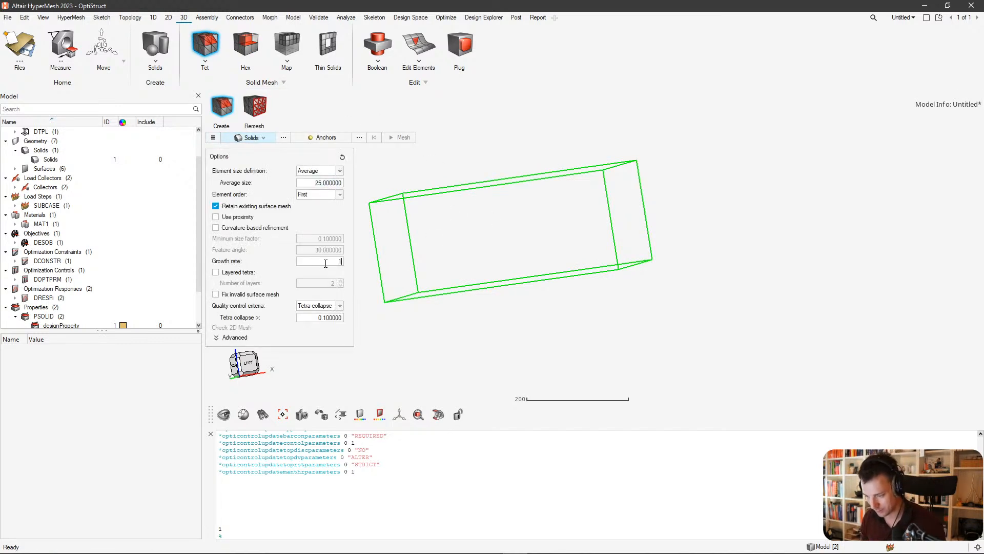
{"action": "type", "text": ".0"}
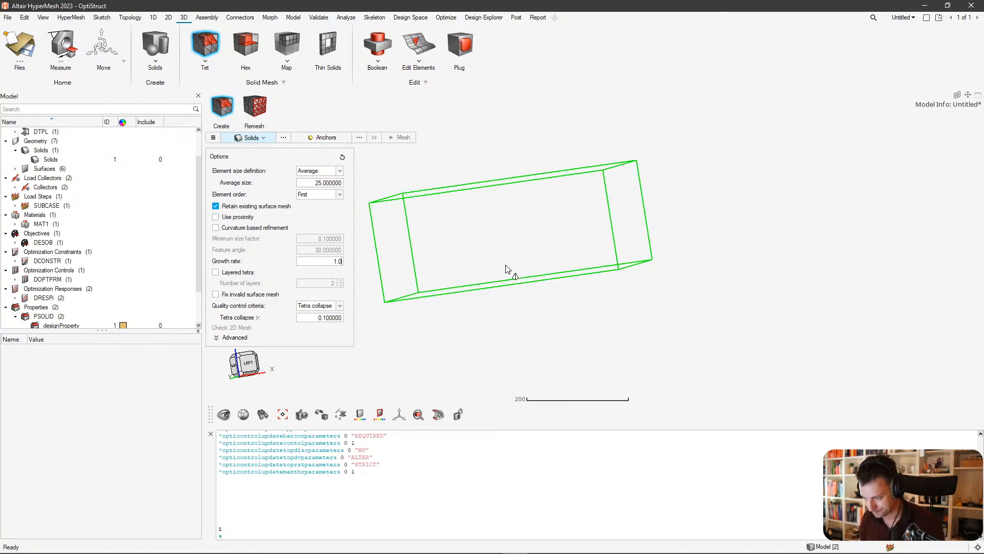
{"action": "left_click", "coordinate": [543, 314]}
{"action": "middle_click_drag", "start_coordinate": [542, 314], "coordinate": [546, 254]}
{"action": "left_click", "coordinate": [546, 254]}
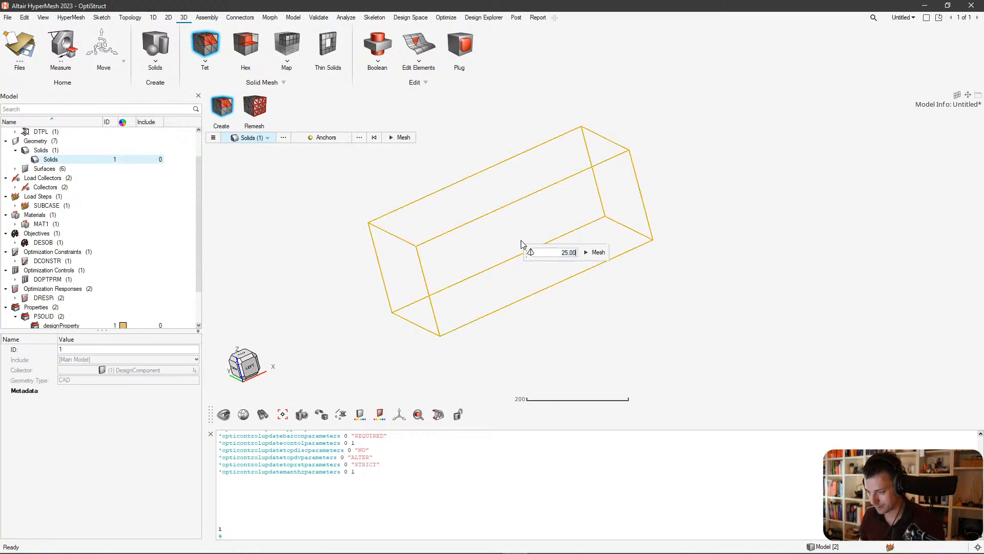
{"action": "left_click", "coordinate": [596, 251]}
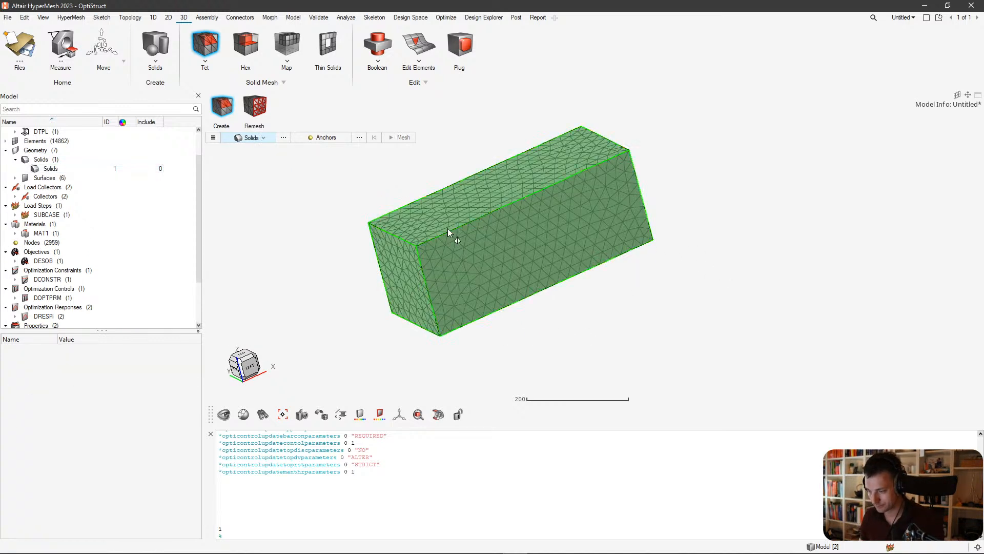
Review the advanced tet mesh options, keep the mesh destination at Original component, and leave the meshing command.
{"action": "left_click_drag", "start_coordinate": [198, 164], "coordinate": [198, 133]}
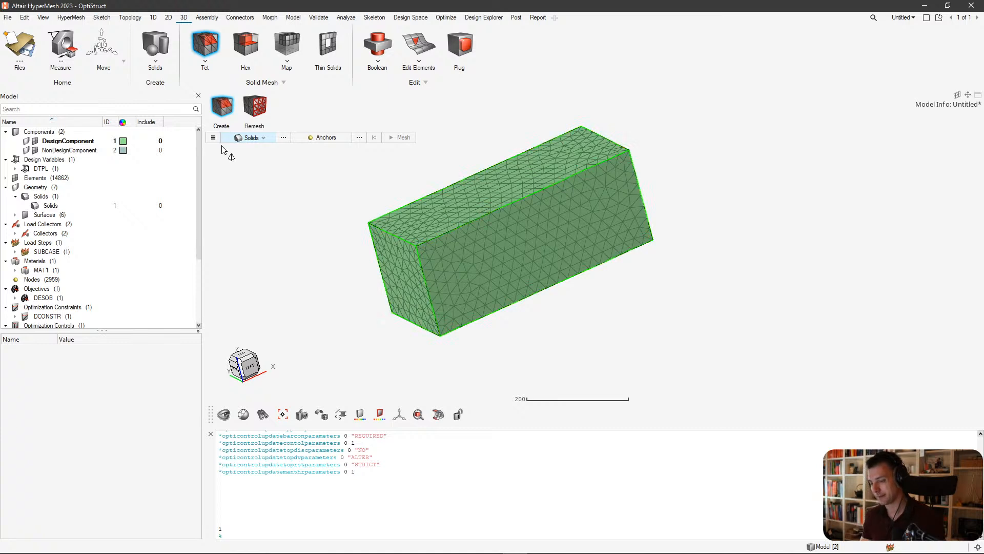
{"action": "left_click", "coordinate": [213, 138]}
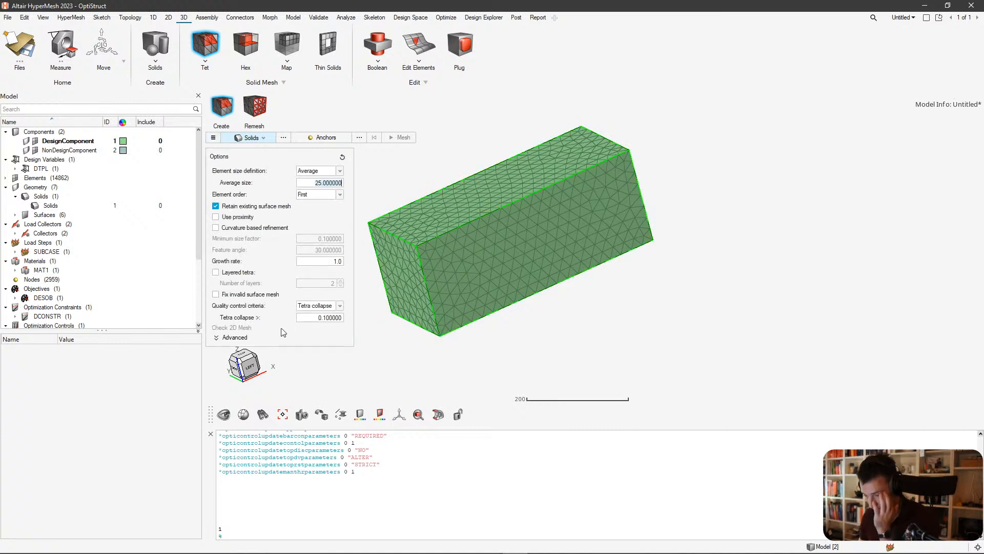
{"action": "left_click", "coordinate": [233, 338]}
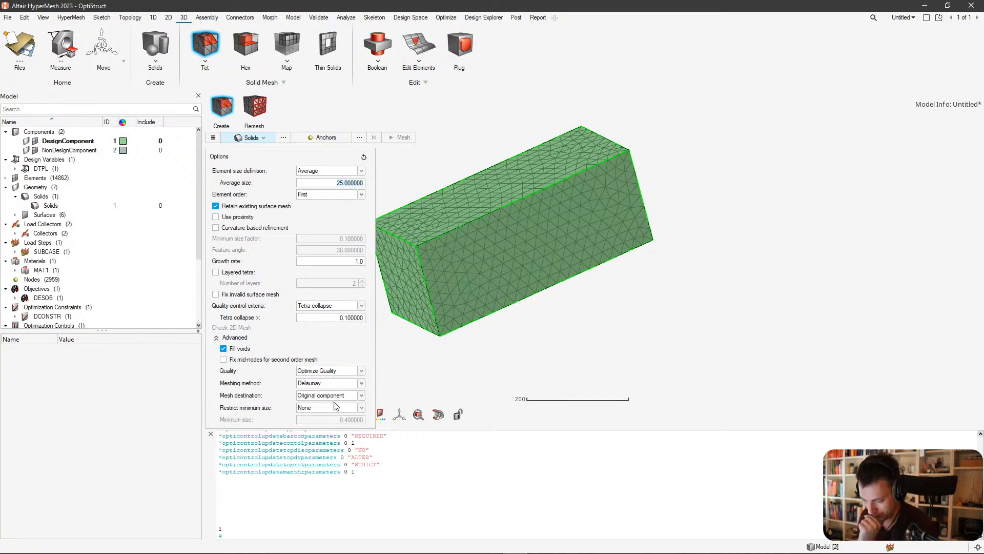
{"action": "left_click", "coordinate": [314, 396]}
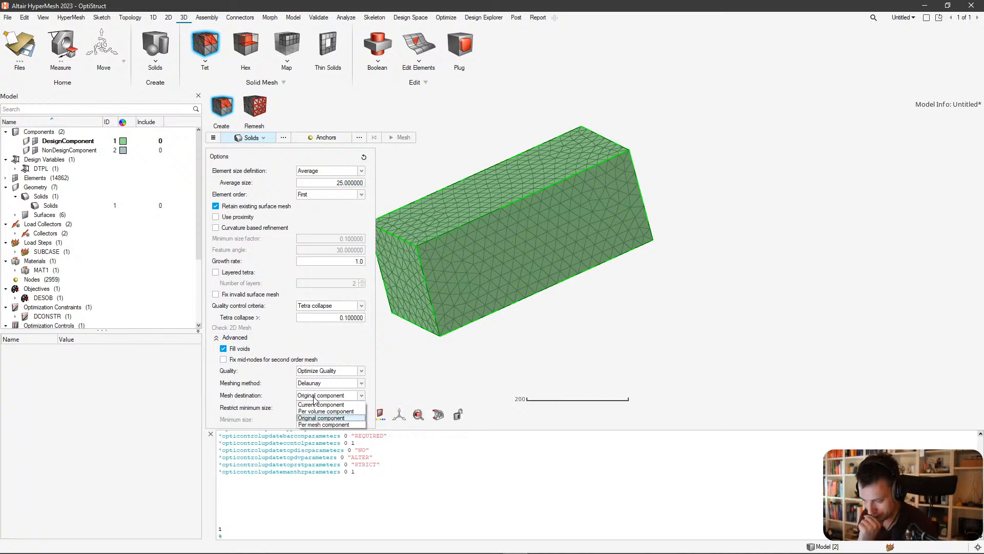
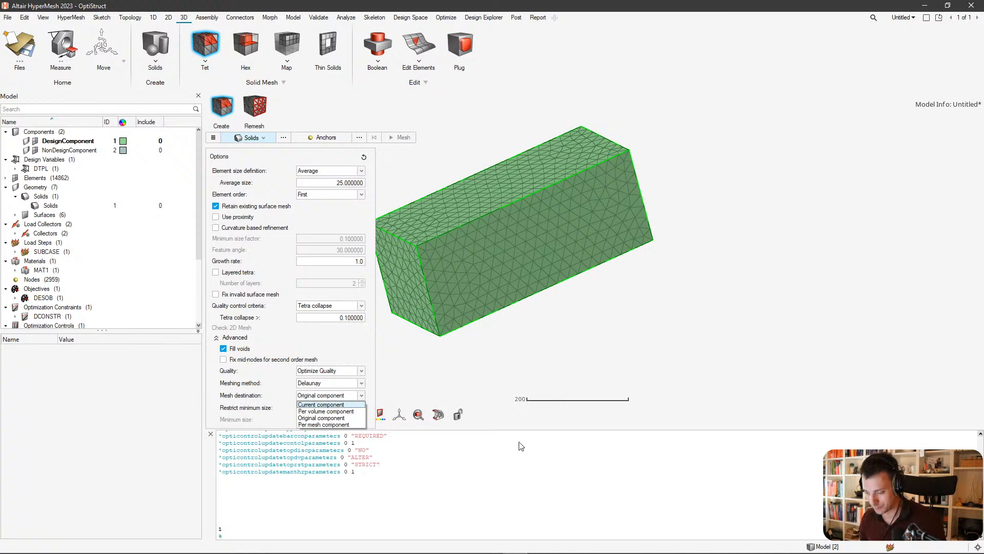
{"action": "left_click", "coordinate": [352, 419]}
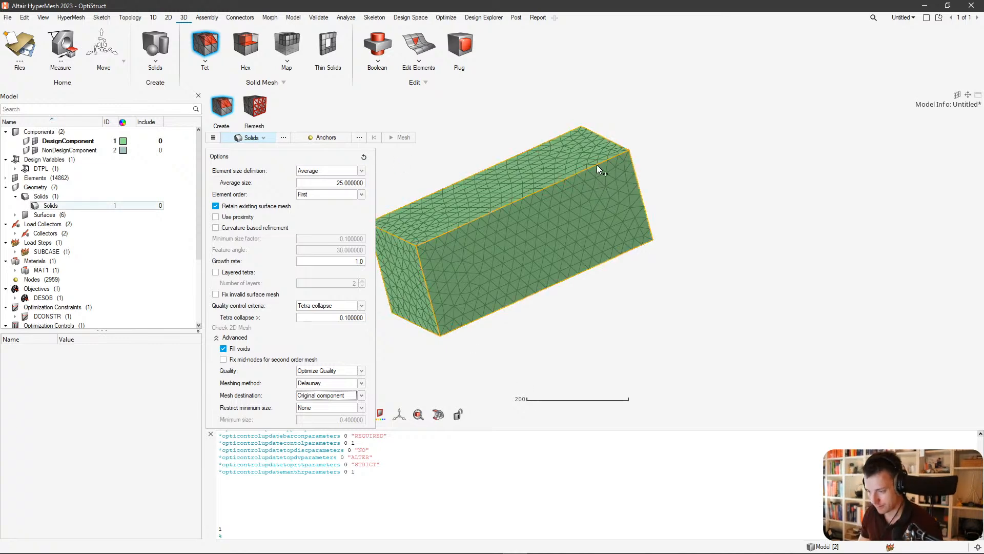
{"action": "key", "text": "Escape"}
{"action": "key", "text": "Escape"}
{"action": "scroll", "coordinate": [602, 176], "scroll_direction": "down", "scroll_amount": 3}
{"action": "middle_click_drag", "start_coordinate": [602, 176], "coordinate": [661, 184]}
{"action": "scroll", "coordinate": [555, 200], "scroll_direction": "up", "scroll_amount": 3}
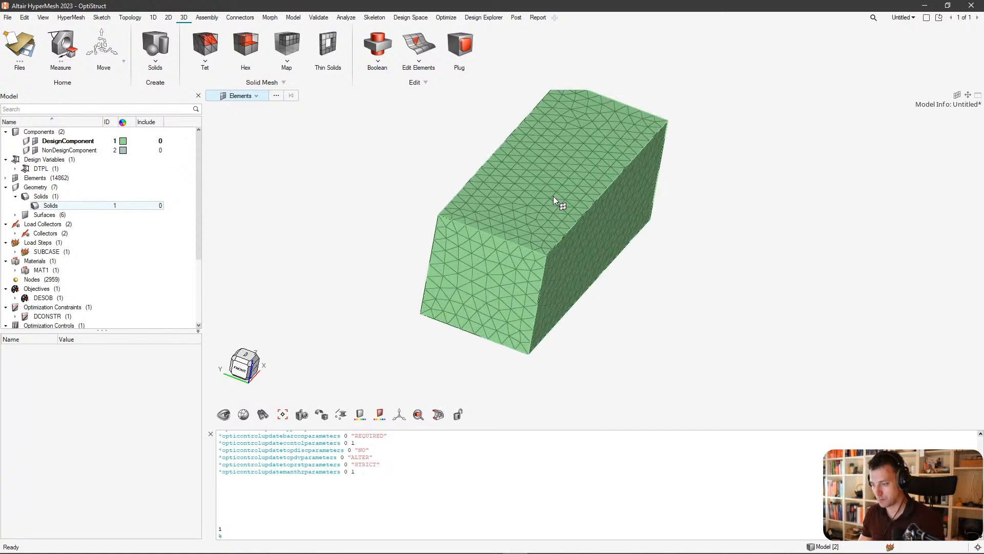
{"action": "scroll", "coordinate": [613, 229], "scroll_direction": "up", "scroll_amount": 2}
{"action": "scroll", "coordinate": [634, 214], "scroll_direction": "down", "scroll_amount": 3}
{"action": "right_click_drag", "start_coordinate": [613, 229], "coordinate": [592, 211]}
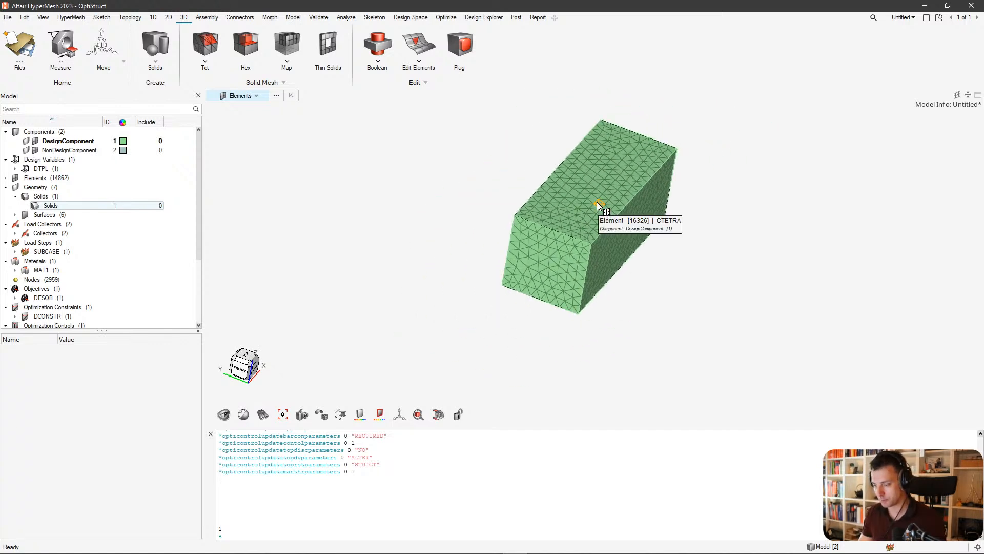
{"action": "left_click", "coordinate": [132, 17]}
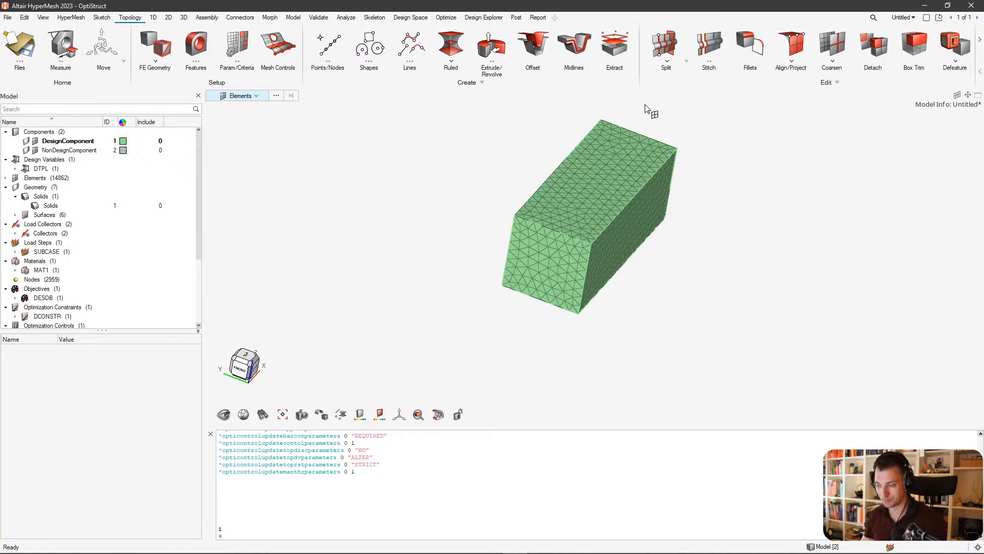
{"action": "scroll", "coordinate": [649, 109], "scroll_direction": "down", "scroll_amount": 5}
{"action": "scroll", "coordinate": [546, 149], "scroll_direction": "up", "scroll_amount": 5}
{"action": "right_click_drag", "start_coordinate": [540, 175], "coordinate": [541, 159]}
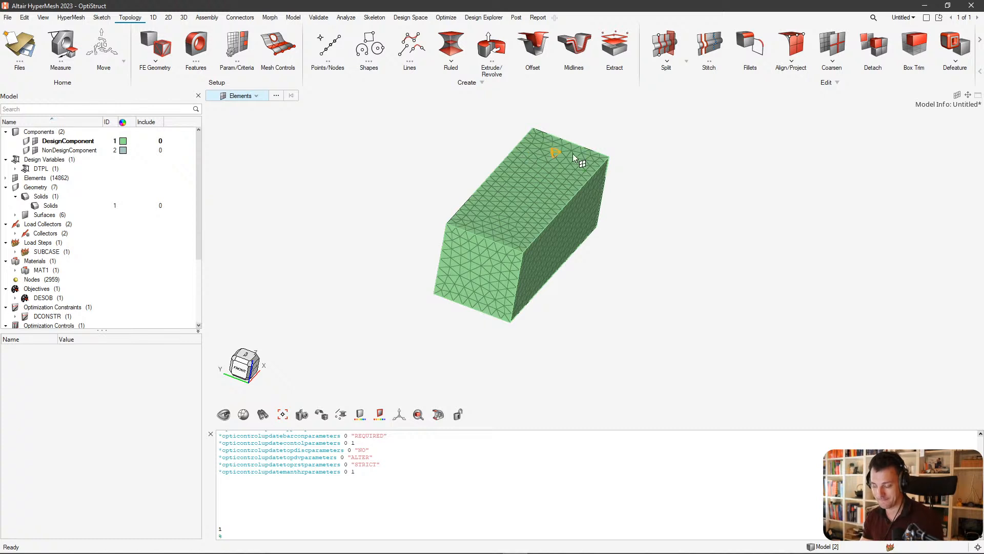
{"action": "middle_click_drag", "start_coordinate": [579, 166], "coordinate": [594, 181]}
{"action": "right_click_drag", "start_coordinate": [594, 183], "coordinate": [640, 190]}
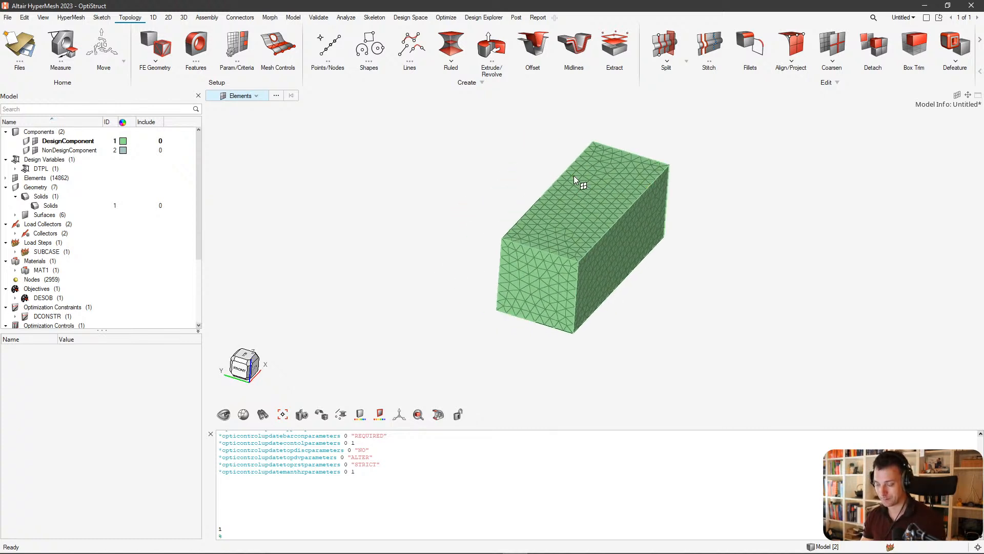
{"action": "right_click_drag", "start_coordinate": [574, 174], "coordinate": [567, 155]}
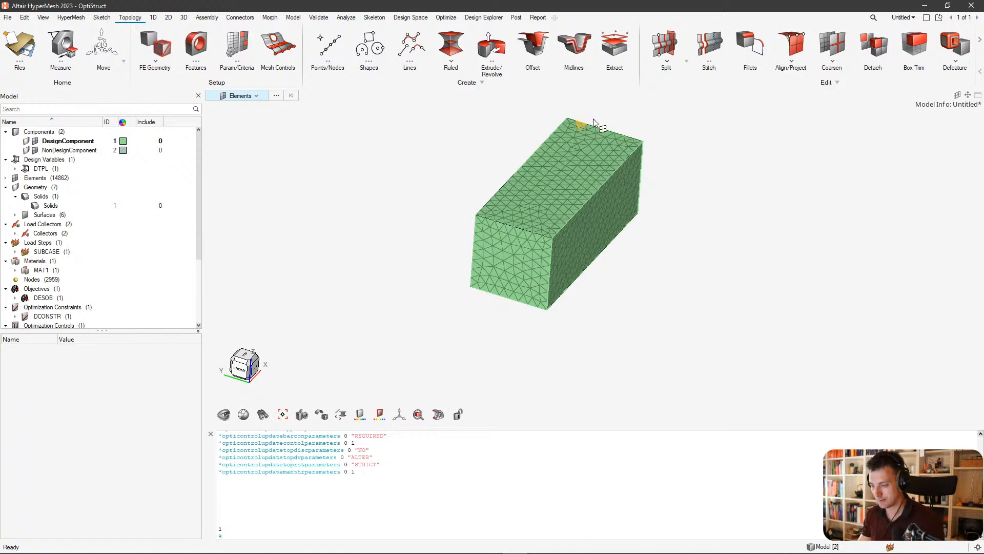
{"action": "scroll", "coordinate": [377, 94], "scroll_direction": "down", "scroll_amount": 4}
{"action": "middle_click_drag", "start_coordinate": [439, 155], "coordinate": [439, 149]}
{"action": "right_click_drag", "start_coordinate": [499, 149], "coordinate": [521, 180]}
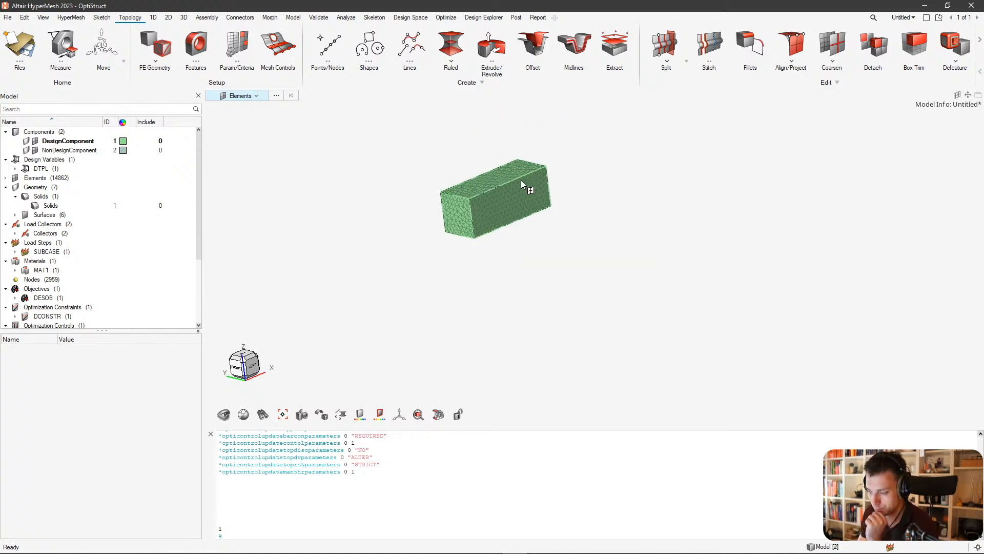
{"action": "scroll", "coordinate": [521, 180], "scroll_direction": "up", "scroll_amount": 6}
{"action": "middle_click_drag", "start_coordinate": [521, 180], "coordinate": [533, 202]}
{"action": "scroll", "coordinate": [521, 198], "scroll_direction": "down", "scroll_amount": 4}
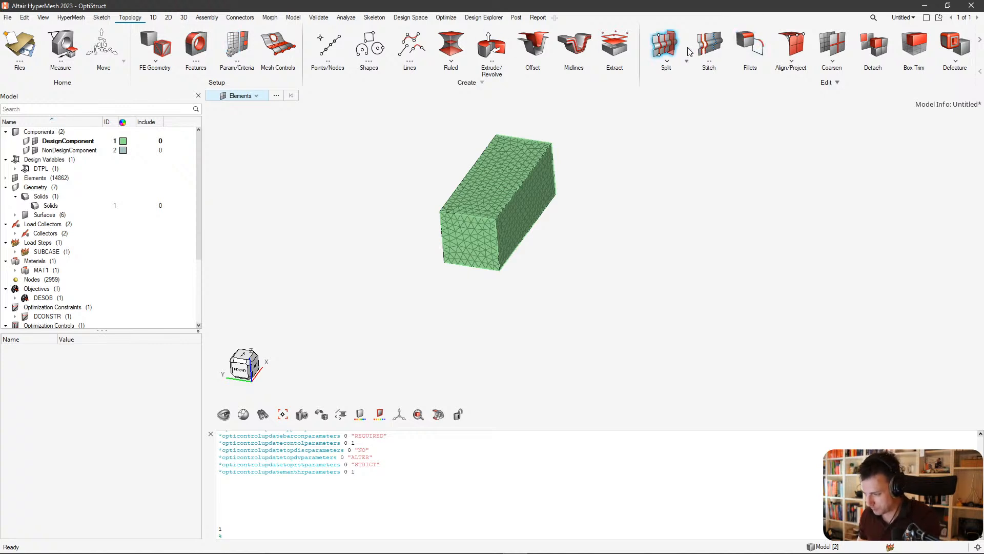
Hide the DesignComponent elements and split the solid block lengthwise with a Y-normal plane at the midpoint of its front upper edge.
{"action": "left_click", "coordinate": [665, 45]}
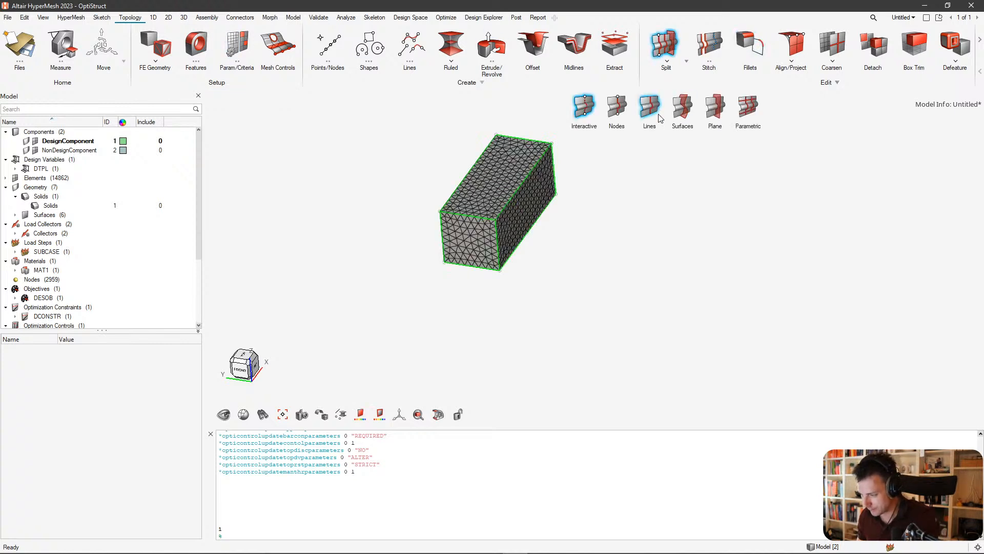
{"action": "left_click", "coordinate": [714, 101]}
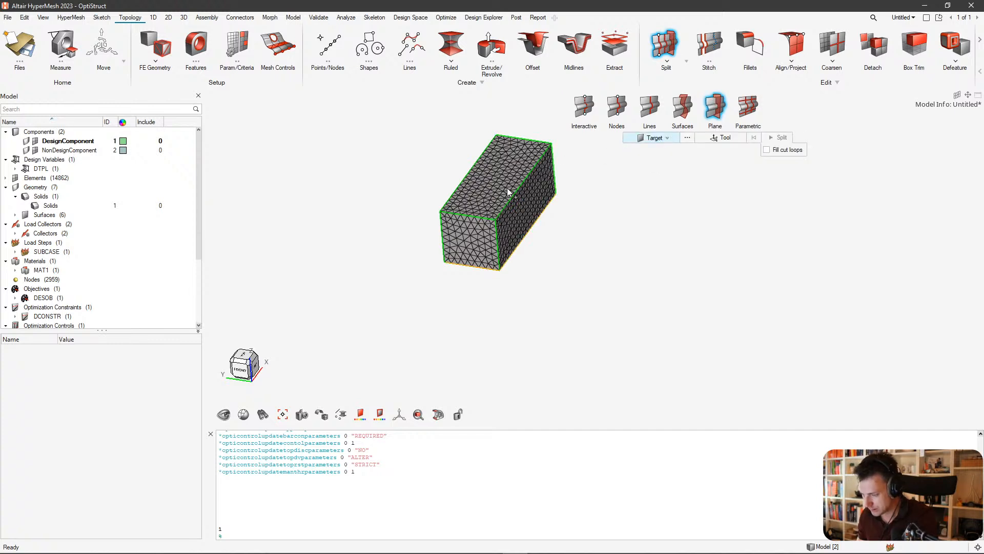
{"action": "left_click", "coordinate": [651, 138]}
{"action": "left_click", "coordinate": [659, 169]}
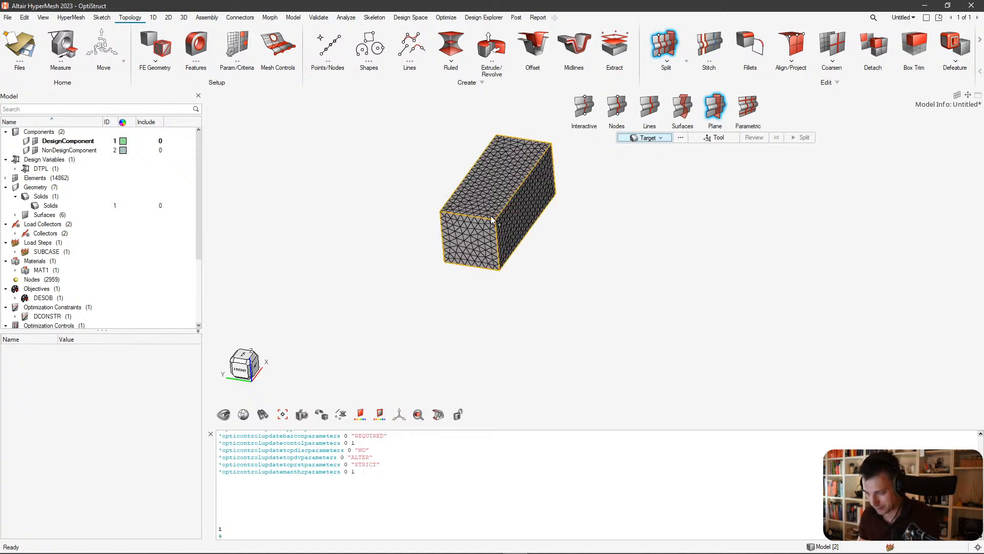
{"action": "left_click", "coordinate": [534, 204]}
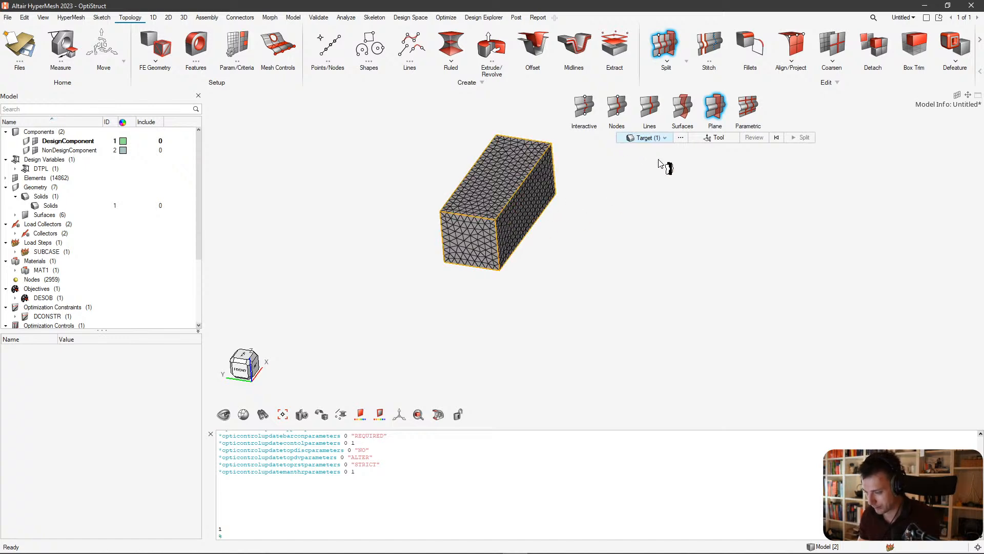
{"action": "left_click", "coordinate": [716, 140]}
{"action": "scroll", "coordinate": [472, 220], "scroll_direction": "up", "scroll_amount": 3}
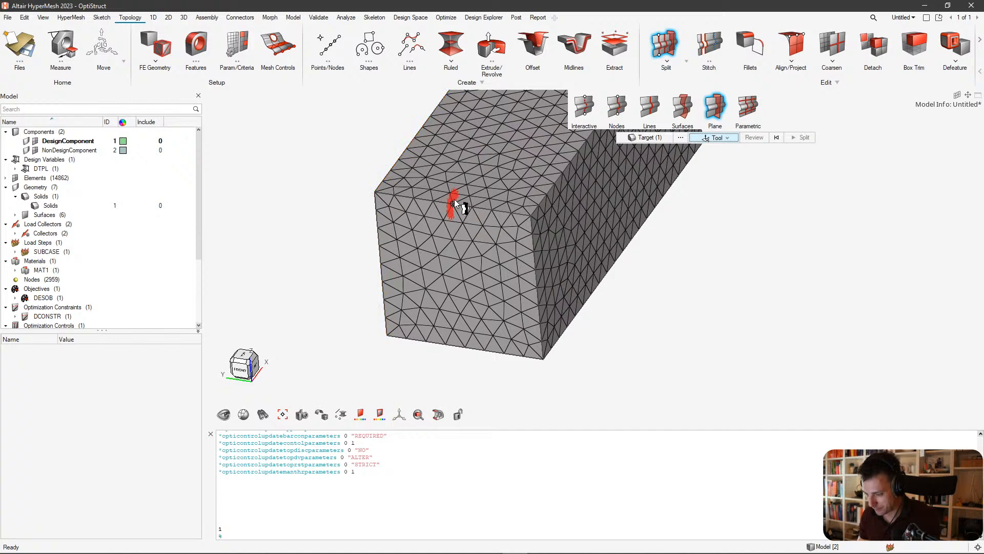
{"action": "scroll", "coordinate": [451, 201], "scroll_direction": "up", "scroll_amount": 2}
{"action": "scroll", "coordinate": [458, 201], "scroll_direction": "down", "scroll_amount": 2}
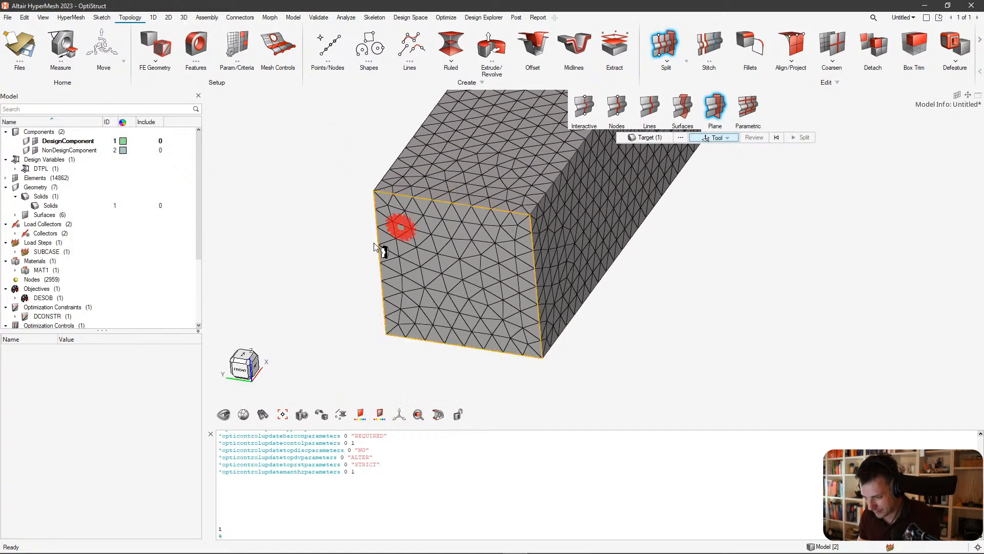
{"action": "left_click", "coordinate": [35, 140]}
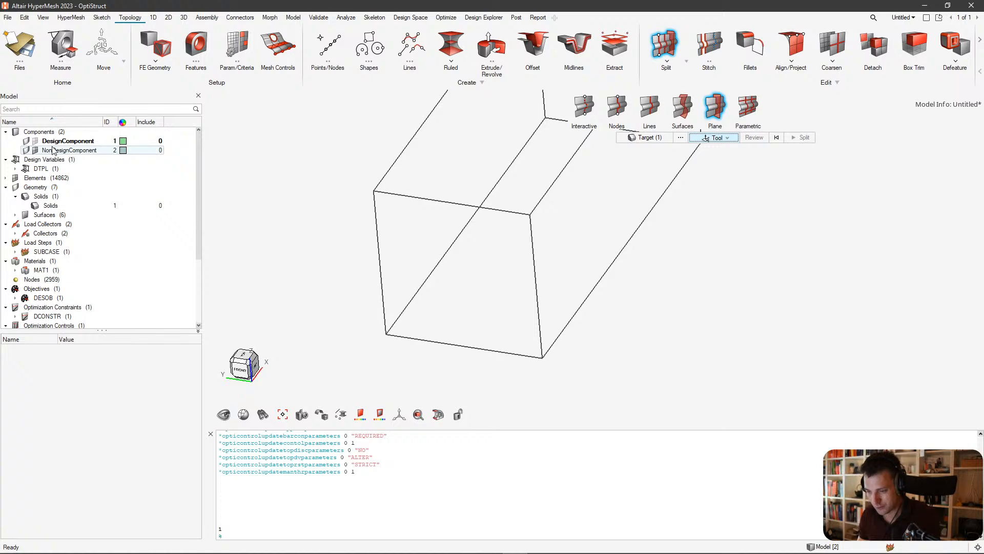
{"action": "left_click", "coordinate": [35, 140]}
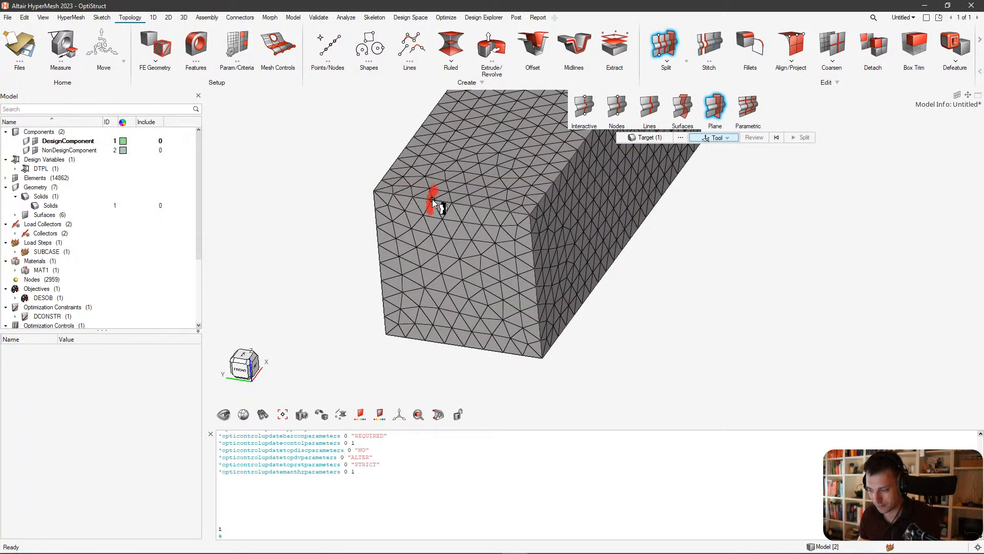
{"action": "scroll", "coordinate": [426, 198], "scroll_direction": "up", "scroll_amount": 3}
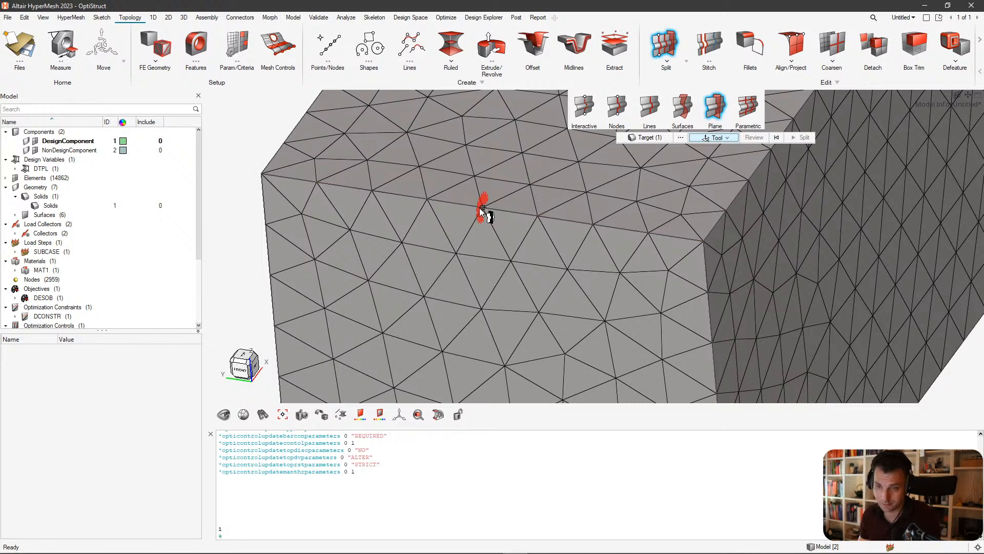
{"action": "left_click", "coordinate": [35, 141]}
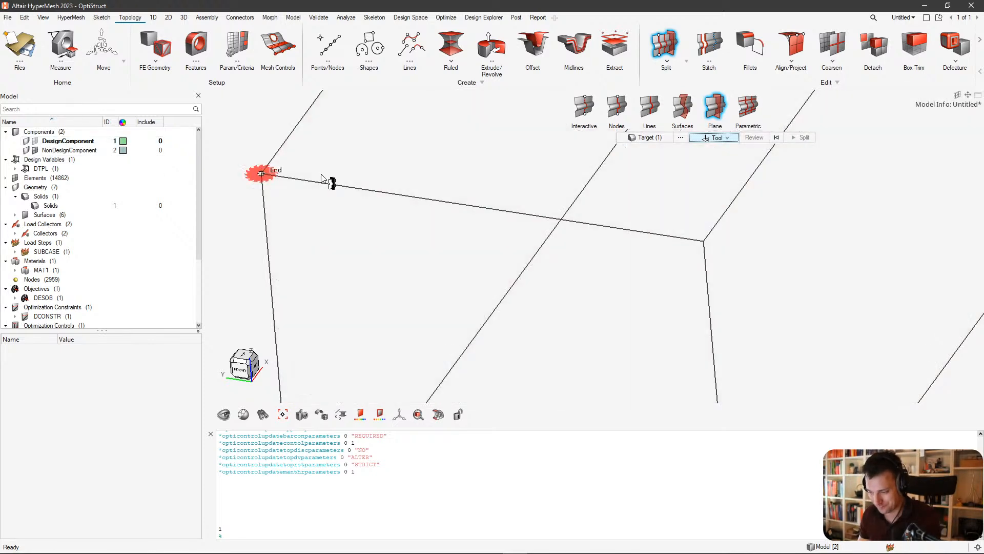
{"action": "left_click", "coordinate": [482, 208]}
{"action": "scroll", "coordinate": [510, 195], "scroll_direction": "down", "scroll_amount": 4}
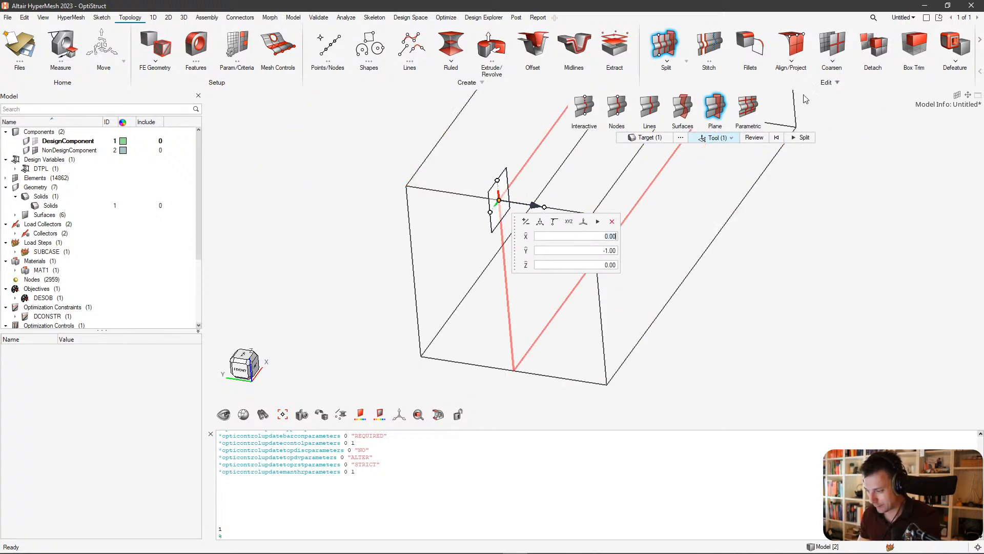
{"action": "left_click", "coordinate": [798, 138]}
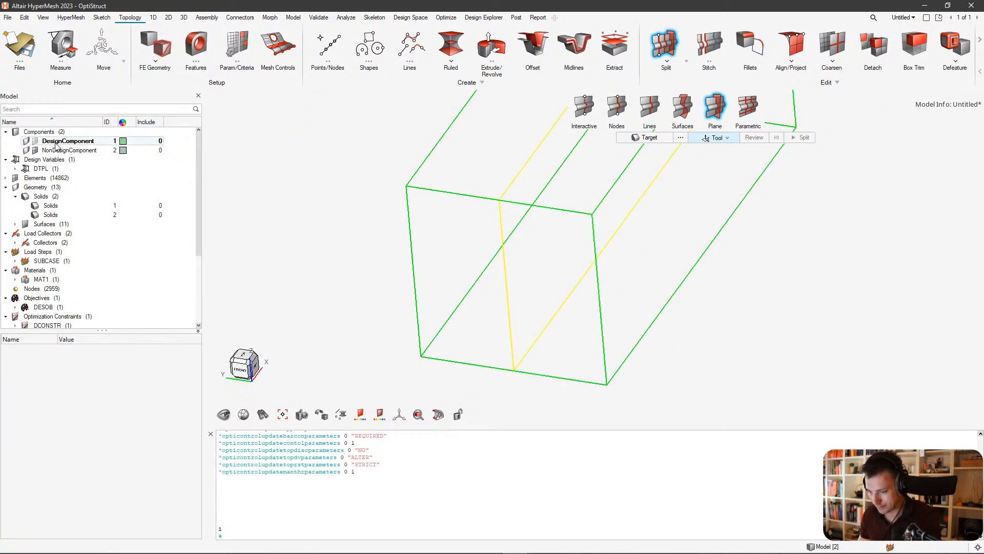
Show the DesignComponent elements again, examine how the existing mesh nodes line up with the split line, and leave the split command.
{"action": "left_click", "coordinate": [35, 141]}
{"action": "middle_click_drag", "start_coordinate": [674, 199], "coordinate": [533, 200]}
{"action": "scroll", "coordinate": [558, 228], "scroll_direction": "up", "scroll_amount": 4}
{"action": "right_click_drag", "start_coordinate": [446, 280], "coordinate": [484, 227]}
{"action": "mouse_move", "coordinate": [486, 227]}
{"action": "middle_mouse_down"}
{"action": "mouse_move", "coordinate": [549, 224]}
{"action": "mouse_move", "coordinate": [541, 244]}
{"action": "mouse_move", "coordinate": [493, 241]}
{"action": "middle_mouse_up"}
{"action": "right_click_drag", "start_coordinate": [551, 211], "coordinate": [484, 275]}
{"action": "scroll", "coordinate": [484, 248], "scroll_direction": "up", "scroll_amount": 6}
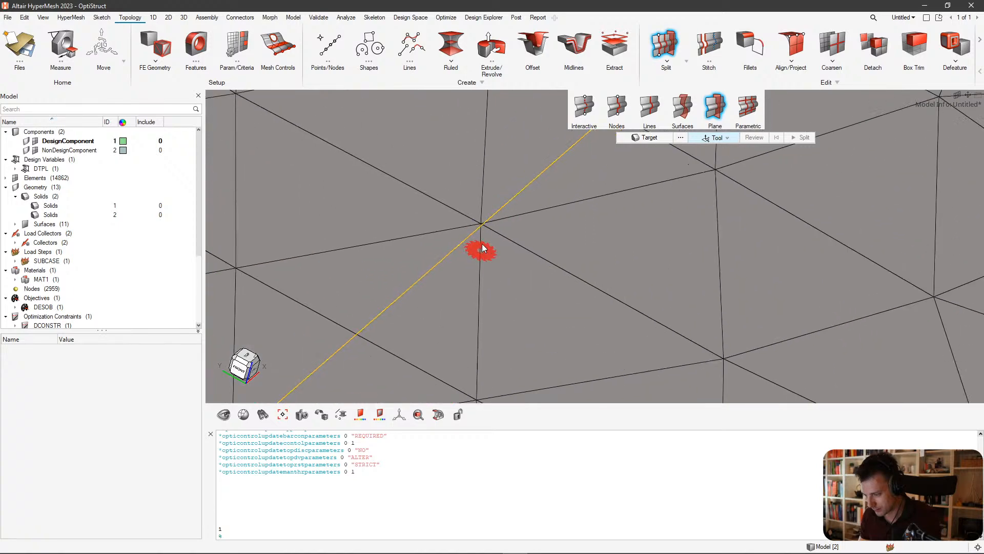
{"action": "right_click_drag", "start_coordinate": [488, 124], "coordinate": [484, 279]}
{"action": "scroll", "coordinate": [477, 191], "scroll_direction": "up", "scroll_amount": 3}
{"action": "scroll", "coordinate": [484, 208], "scroll_direction": "down", "scroll_amount": 8}
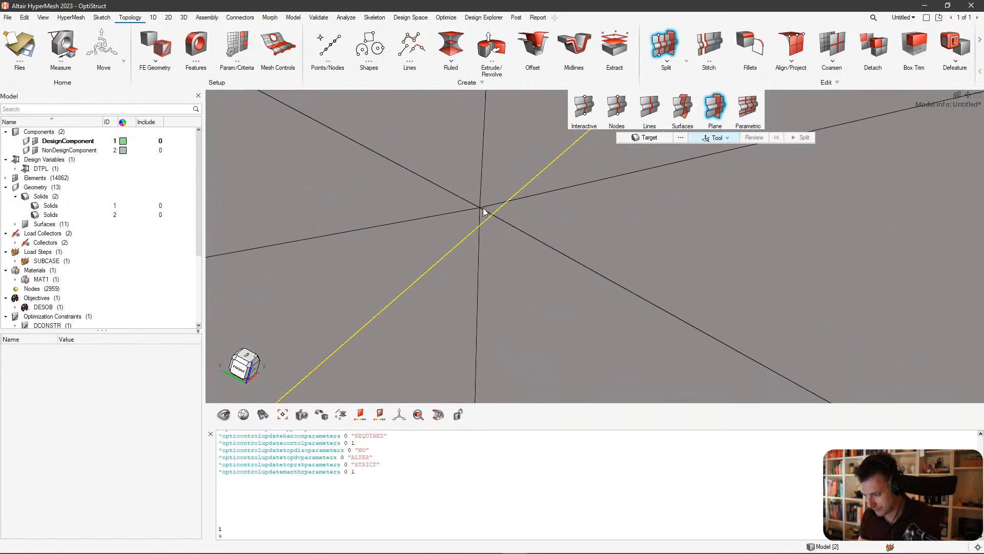
{"action": "scroll", "coordinate": [487, 216], "scroll_direction": "down", "scroll_amount": 6}
{"action": "scroll", "coordinate": [492, 226], "scroll_direction": "up", "scroll_amount": 2}
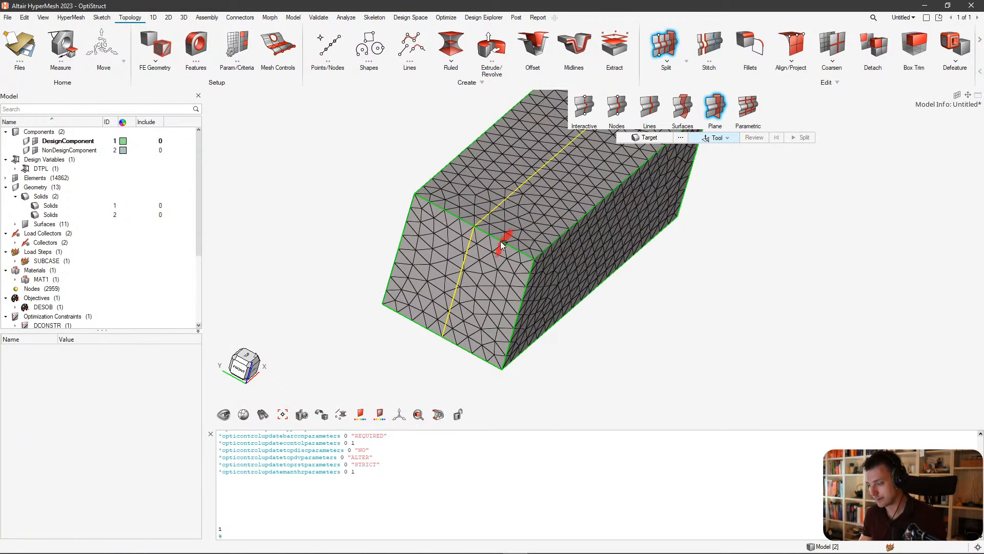
{"action": "scroll", "coordinate": [492, 256], "scroll_direction": "down", "scroll_amount": 4}
{"action": "key", "text": "Escape"}
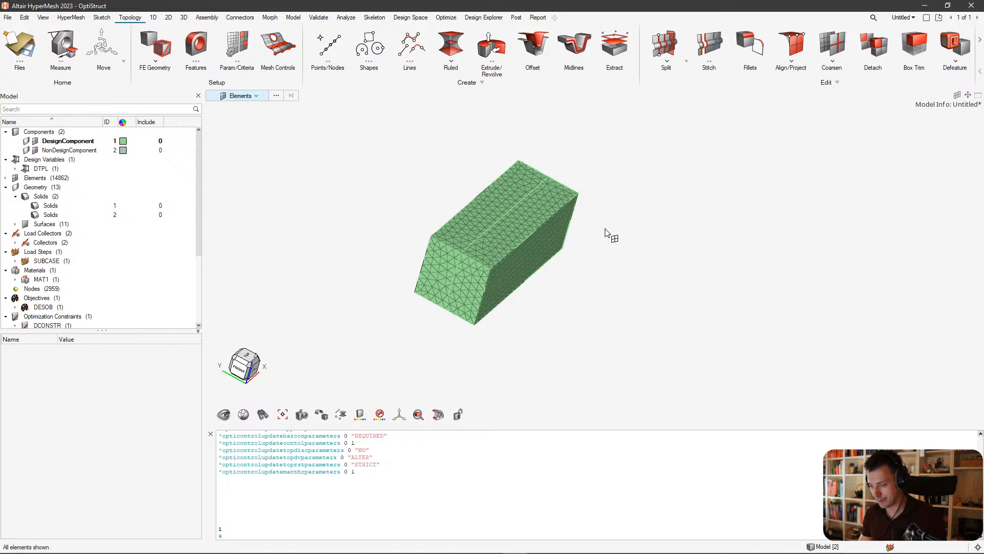
Delete the block's entire old mesh and tet mesh both half solids with an element size of 25.
{"action": "left_click_drag", "start_coordinate": [638, 156], "coordinate": [407, 331]}
{"action": "key", "text": "Delete"}
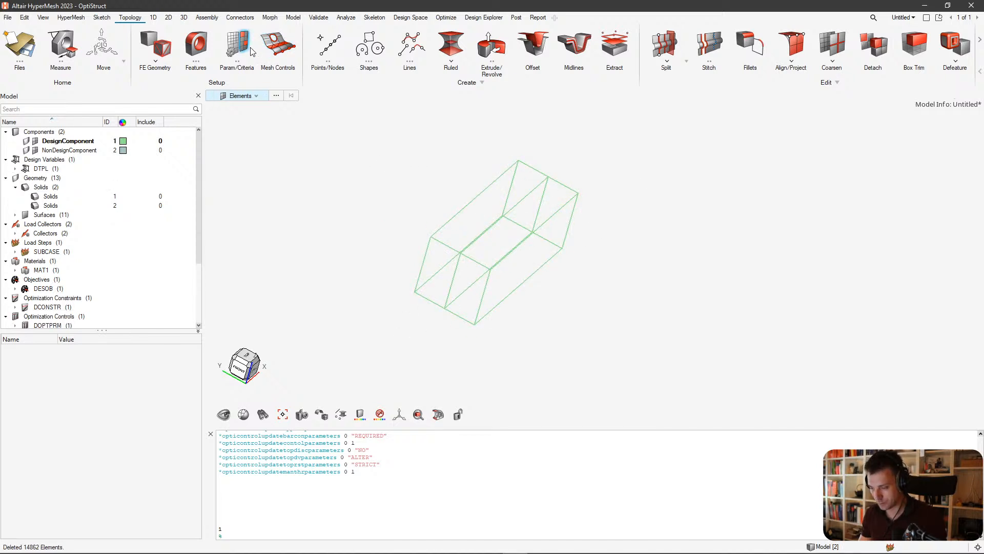
{"action": "left_click", "coordinate": [184, 17]}
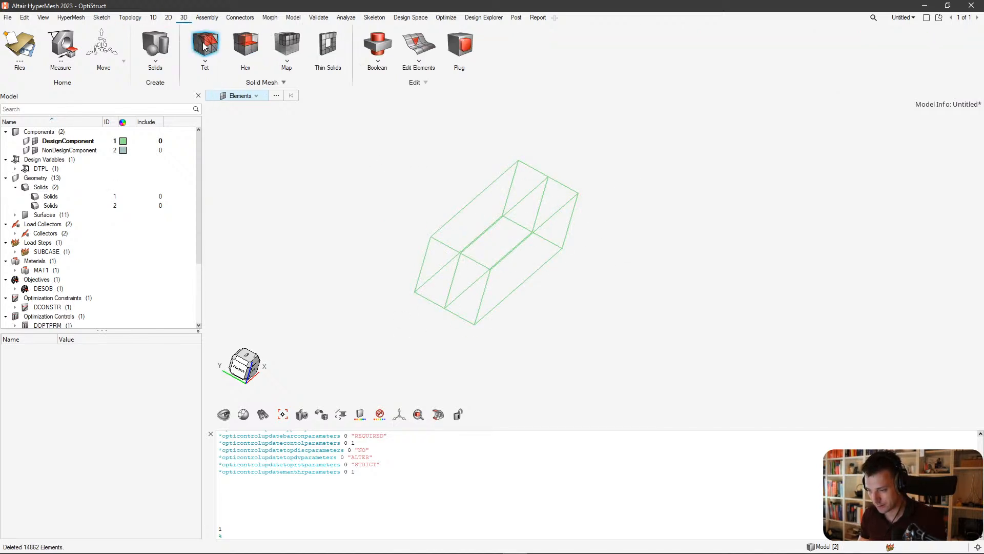
{"action": "left_click", "coordinate": [205, 46]}
{"action": "left_click_drag", "start_coordinate": [586, 210], "coordinate": [429, 314]}
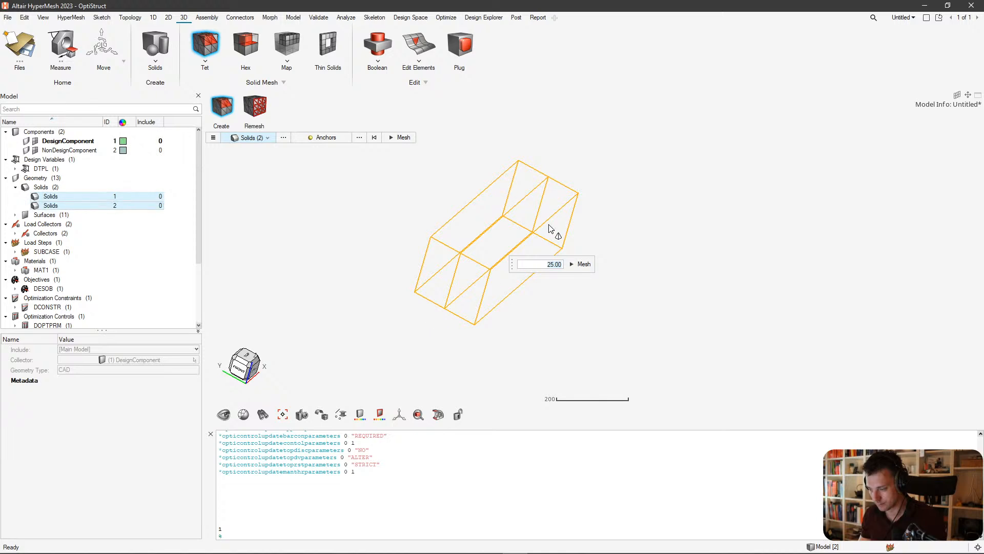
{"action": "left_click", "coordinate": [583, 264]}
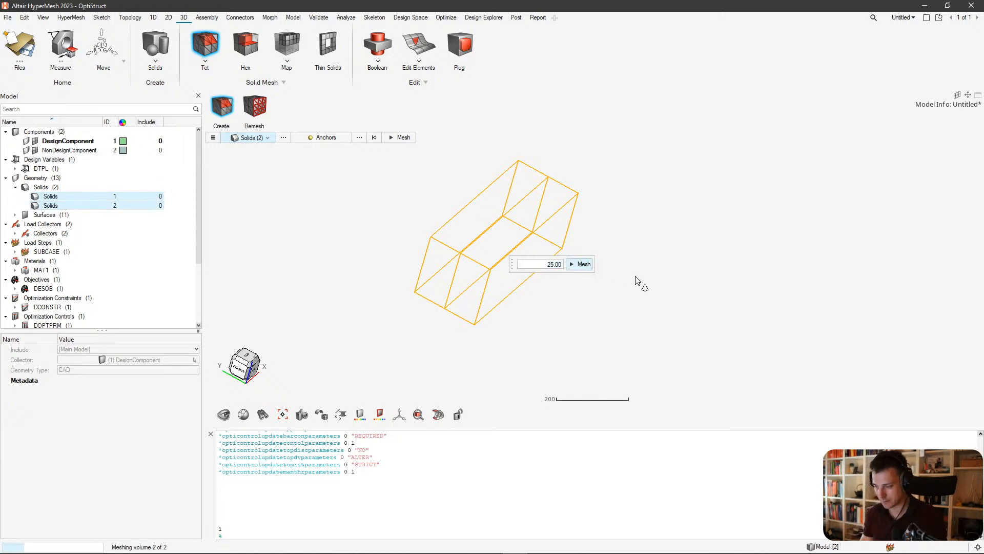
Examine the new tet mesh along the split line on the block's upper and front faces.
{"action": "middle_click_drag", "start_coordinate": [554, 264], "coordinate": [517, 256]}
{"action": "scroll", "coordinate": [446, 205], "scroll_direction": "up", "scroll_amount": 8}
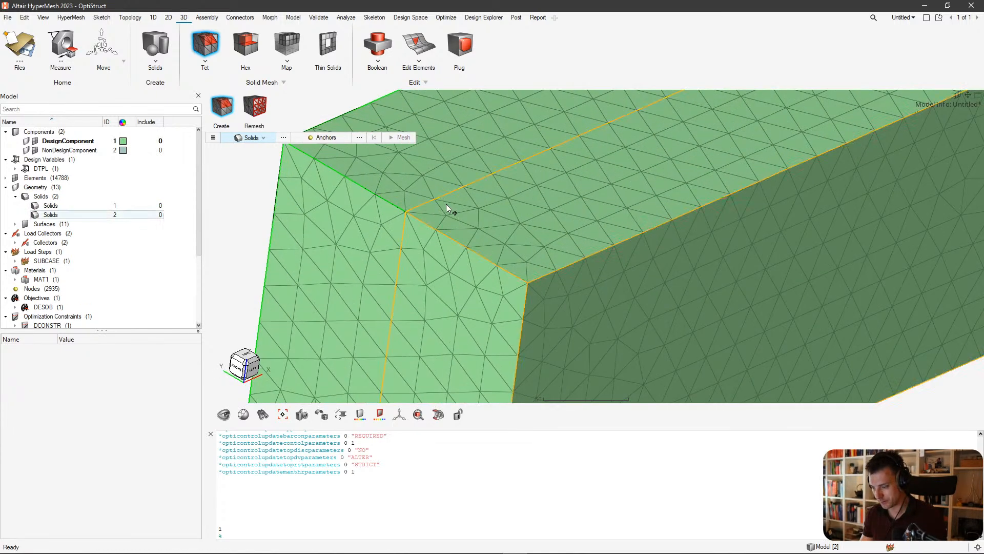
{"action": "middle_click_drag", "start_coordinate": [421, 203], "coordinate": [436, 229]}
{"action": "scroll", "coordinate": [436, 229], "scroll_direction": "up", "scroll_amount": 10}
{"action": "middle_click_drag", "start_coordinate": [402, 155], "coordinate": [365, 187]}
{"action": "scroll", "coordinate": [361, 194], "scroll_direction": "down", "scroll_amount": 12}
{"action": "middle_click_drag", "start_coordinate": [536, 264], "coordinate": [534, 218]}
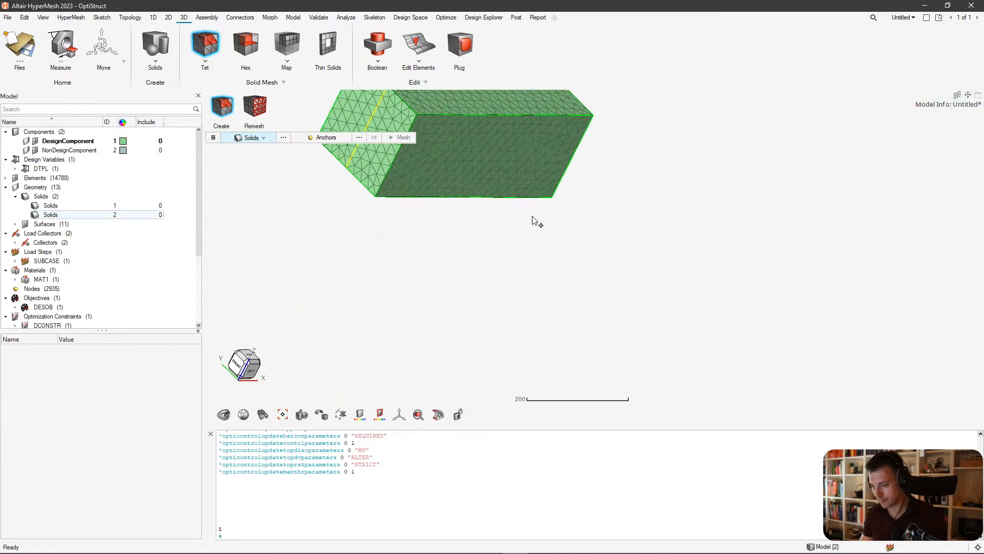
{"action": "right_click_drag", "start_coordinate": [479, 215], "coordinate": [651, 335]}
{"action": "middle_click_drag", "start_coordinate": [651, 338], "coordinate": [520, 239]}
{"action": "scroll", "coordinate": [521, 239], "scroll_direction": "up", "scroll_amount": 2}
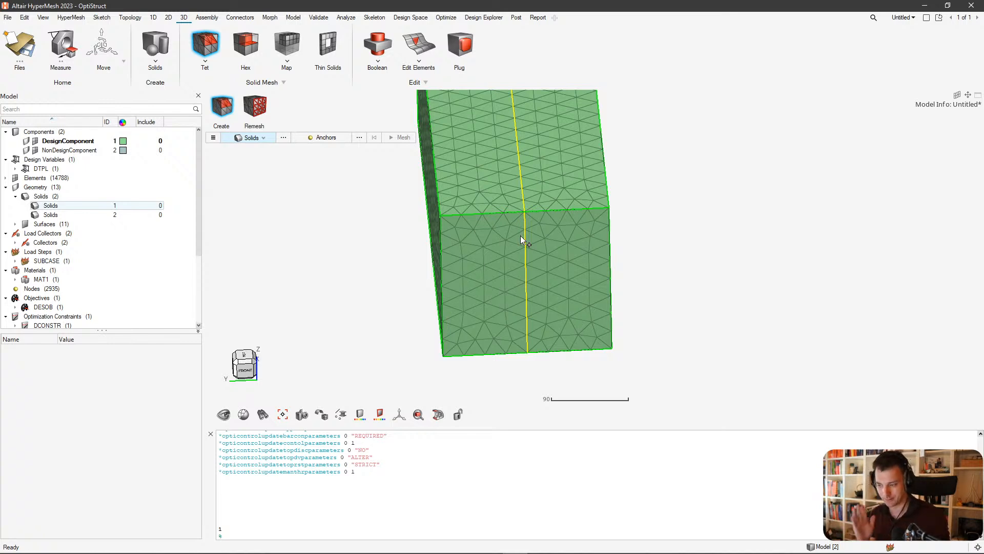
{"action": "scroll", "coordinate": [521, 235], "scroll_direction": "down", "scroll_amount": 2}
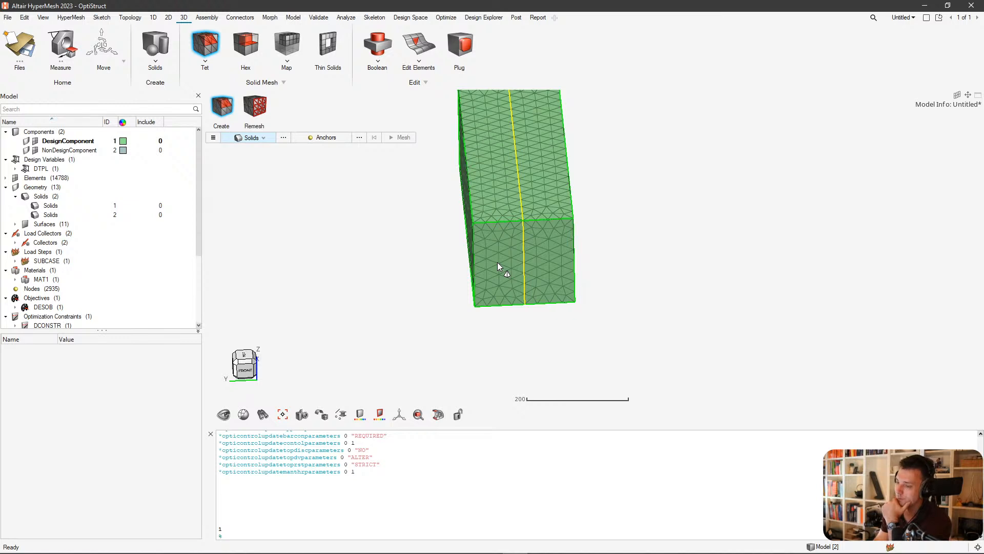
{"action": "scroll", "coordinate": [537, 279], "scroll_direction": "down", "scroll_amount": 3}
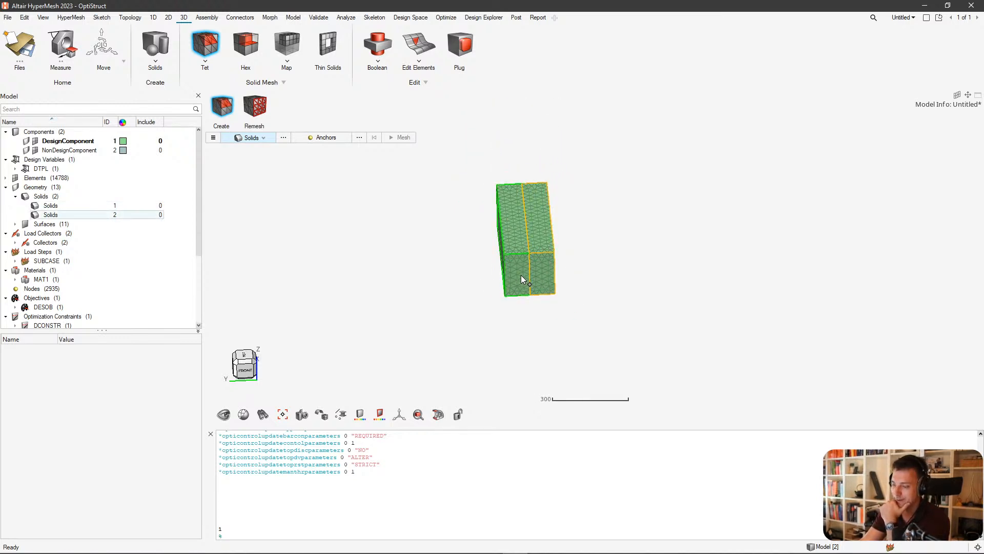
{"action": "scroll", "coordinate": [530, 272], "scroll_direction": "down", "scroll_amount": 2}
{"action": "right_click_drag", "start_coordinate": [530, 271], "coordinate": [530, 323]}
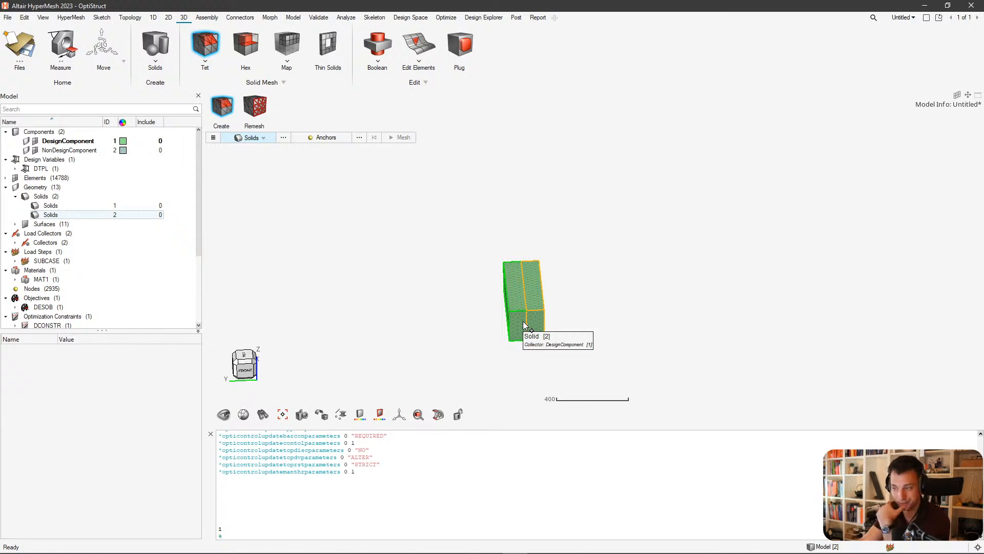
{"action": "middle_click_drag", "start_coordinate": [533, 311], "coordinate": [532, 287]}
{"action": "scroll", "coordinate": [497, 290], "scroll_direction": "up", "scroll_amount": 4}
{"action": "scroll", "coordinate": [496, 293], "scroll_direction": "up", "scroll_amount": 3}
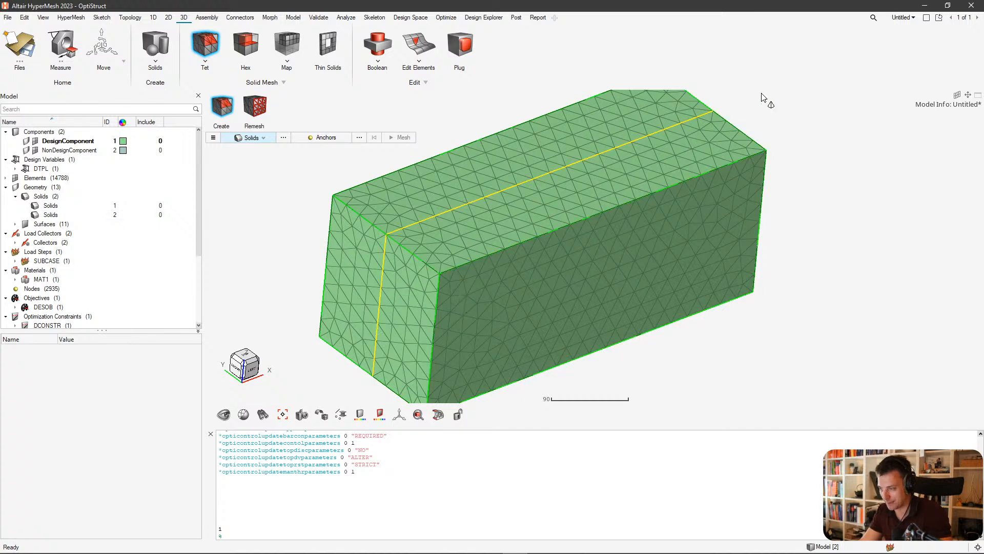
Find the Equivalence tool for validating the mesh and equivalence all elements of both block halves with a tolerance of 0.01.
{"action": "left_click", "coordinate": [874, 18]}
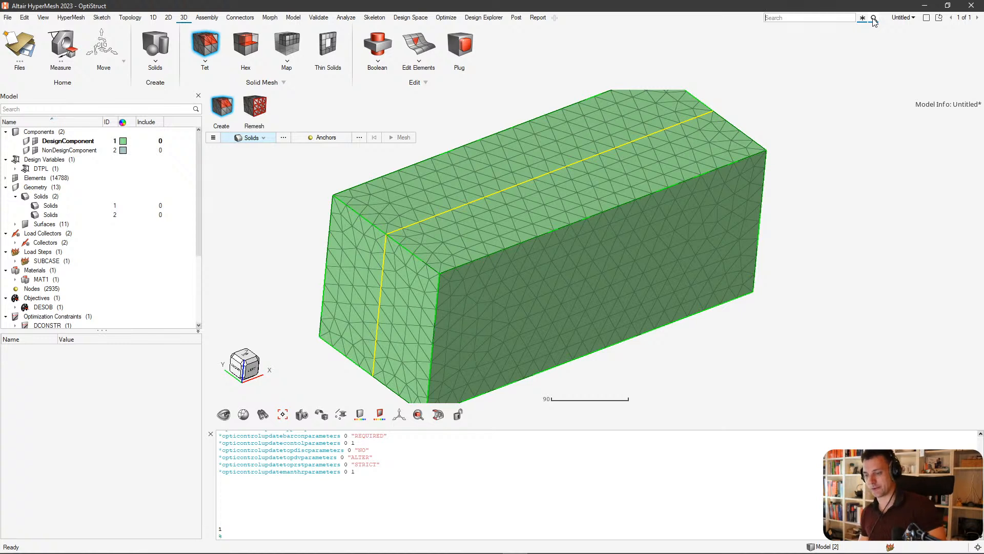
{"action": "type", "text": "e"}
{"action": "type", "text": "qui"}
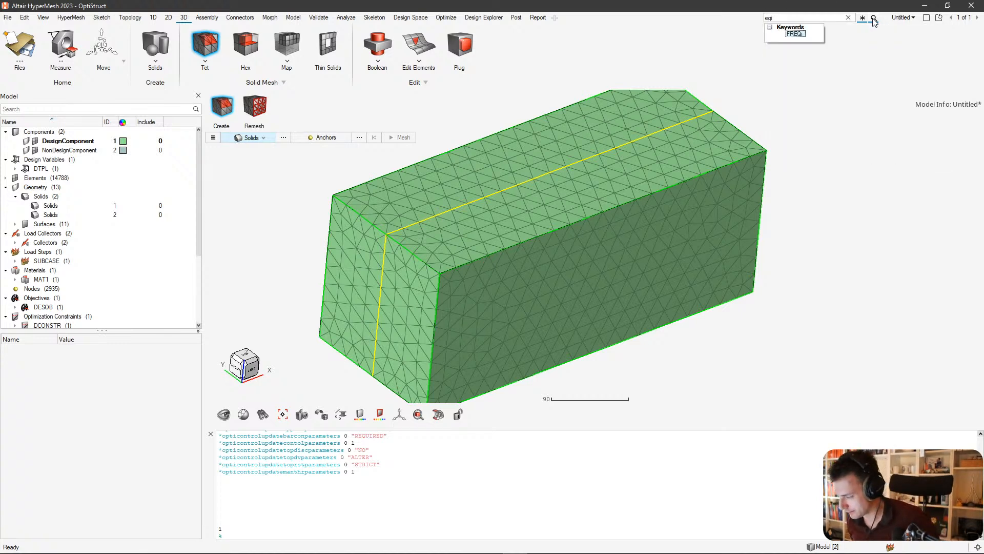
{"action": "type", "text": "valence"}
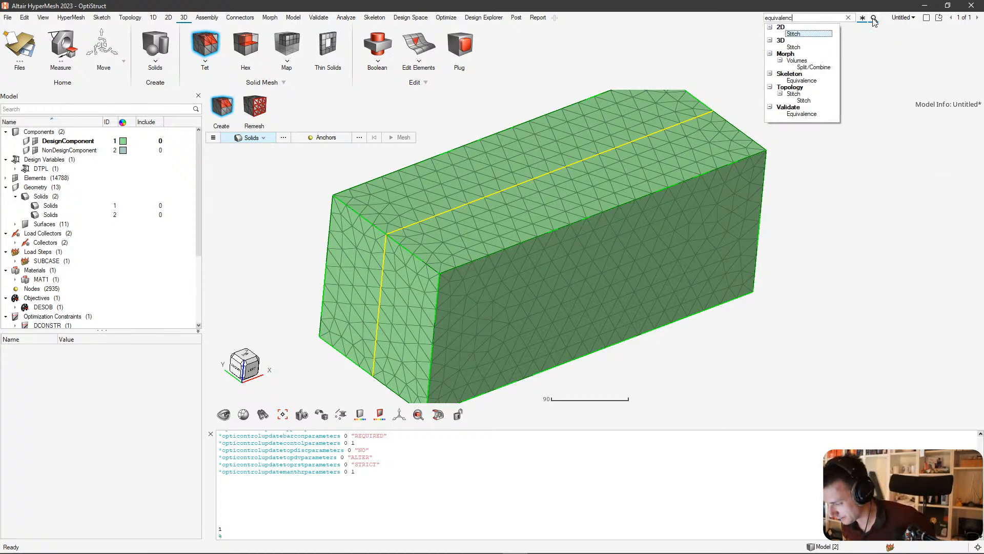
{"action": "left_click", "coordinate": [793, 113]}
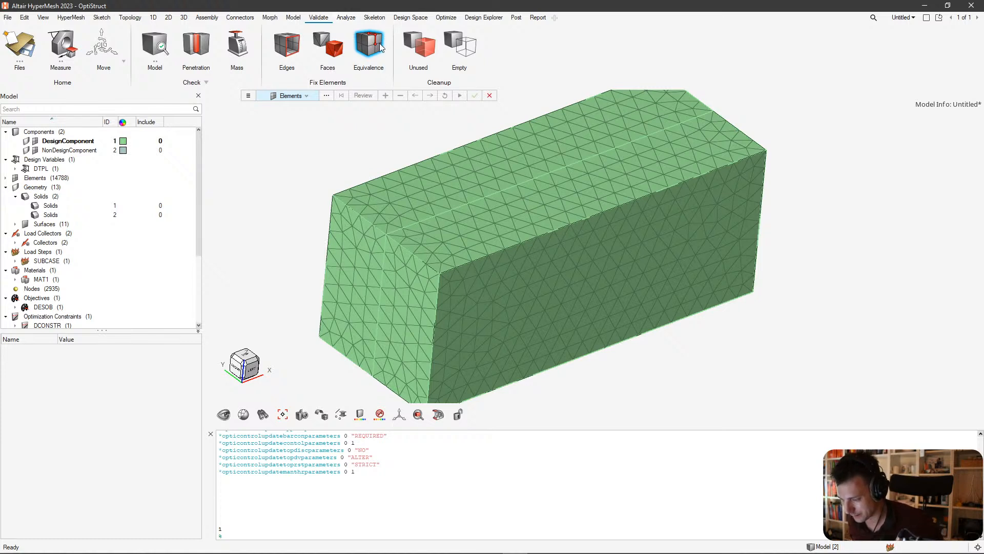
{"action": "scroll", "coordinate": [375, 145], "scroll_direction": "down", "scroll_amount": 5}
{"action": "left_click_drag", "start_coordinate": [555, 104], "coordinate": [257, 272]}
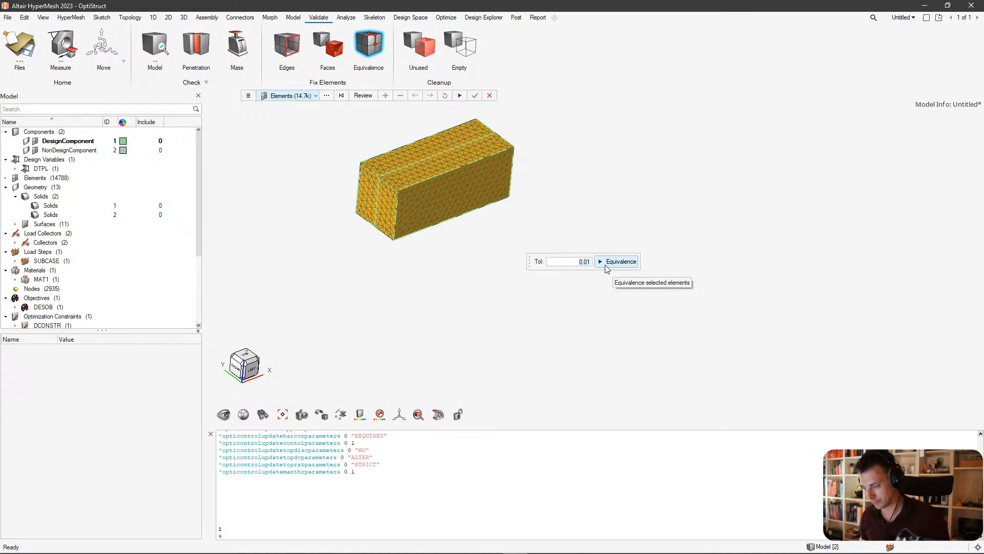
{"action": "left_click", "coordinate": [619, 262]}
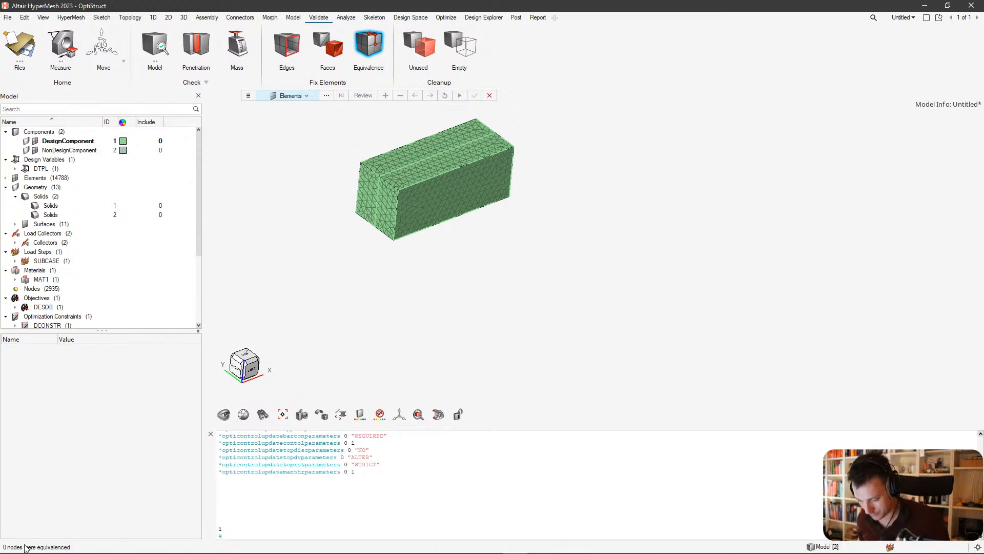
Delete all tet elements of both block halves, keeping the split solids, and leave the equivalence command.
{"action": "scroll", "coordinate": [489, 254], "scroll_direction": "down", "scroll_amount": 3}
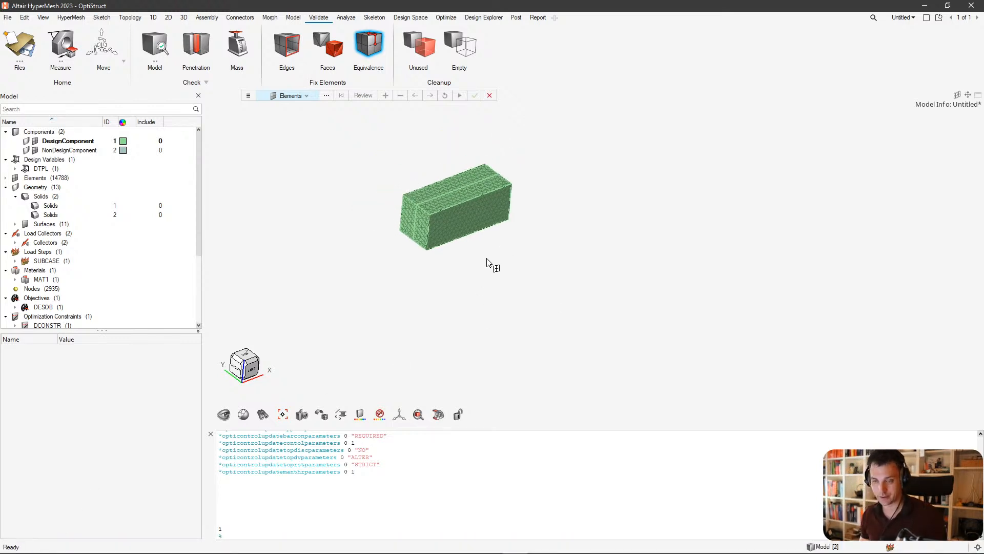
{"action": "middle_click_drag", "start_coordinate": [486, 262], "coordinate": [519, 310]}
{"action": "scroll", "coordinate": [481, 215], "scroll_direction": "up", "scroll_amount": 3}
{"action": "scroll", "coordinate": [523, 198], "scroll_direction": "down", "scroll_amount": 3}
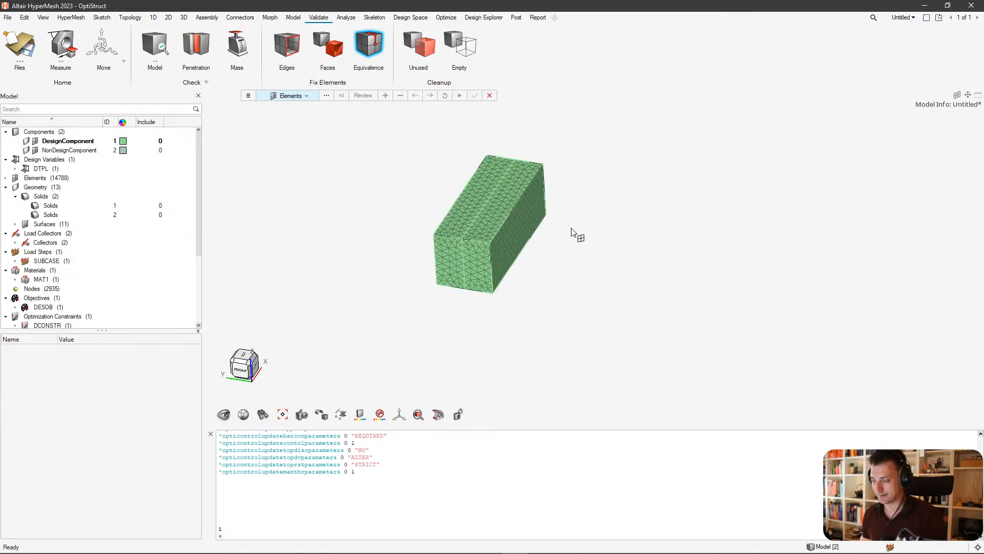
{"action": "left_click_drag", "start_coordinate": [608, 160], "coordinate": [410, 319], "text": "shift"}
{"action": "key", "text": "Delete"}
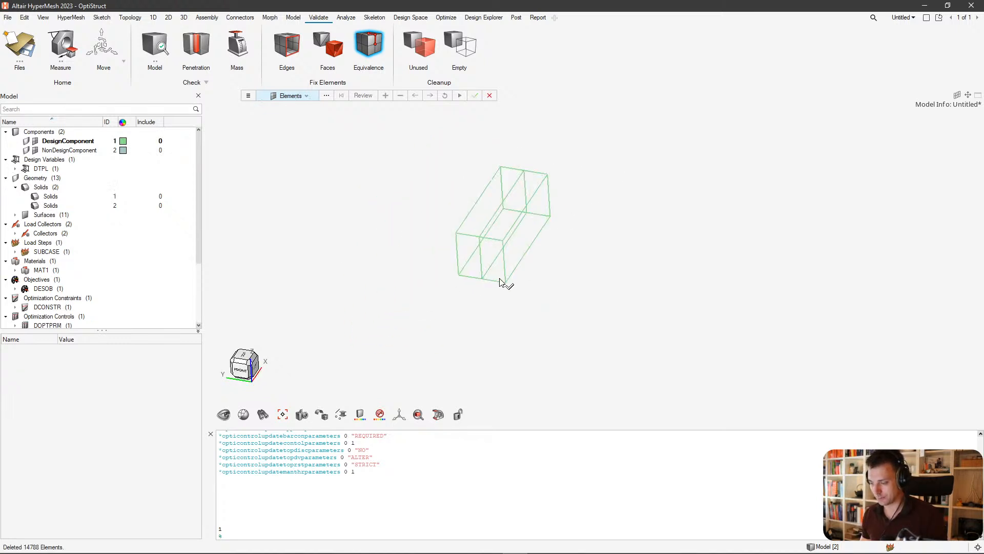
{"action": "key", "text": "Escape"}
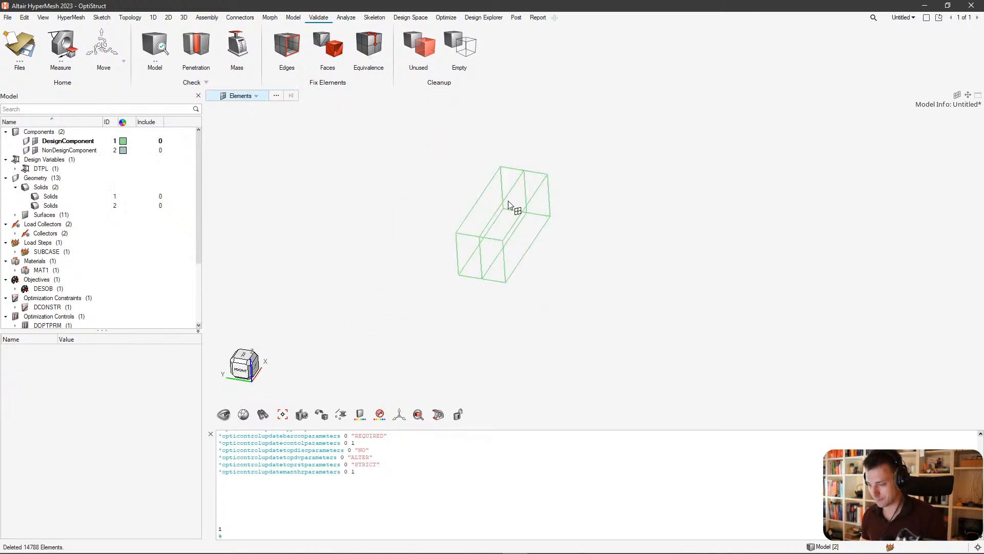
Tet mesh only one half of the split block, solid 2, with an element size of 25.
{"action": "left_click", "coordinate": [183, 17]}
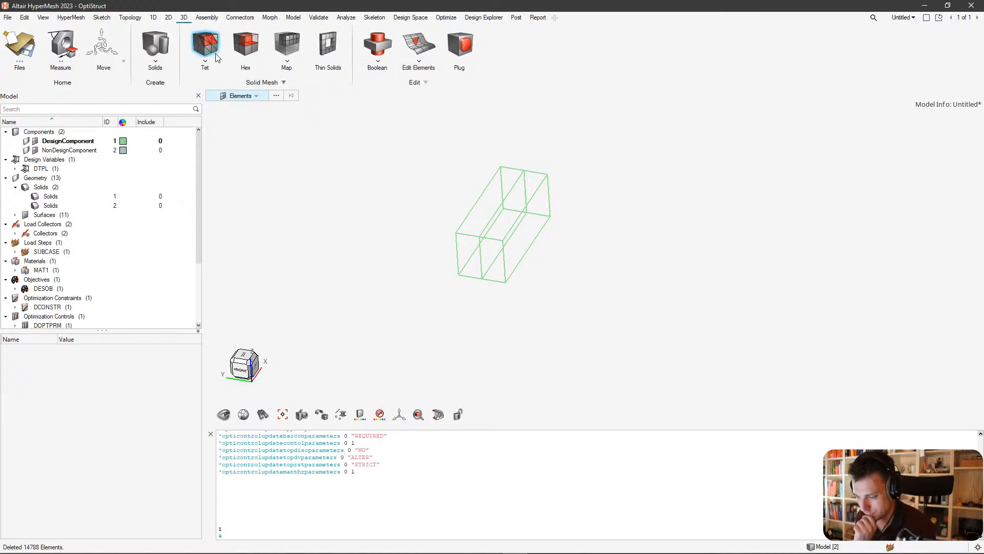
{"action": "left_click", "coordinate": [204, 46]}
{"action": "left_click", "coordinate": [475, 225]}
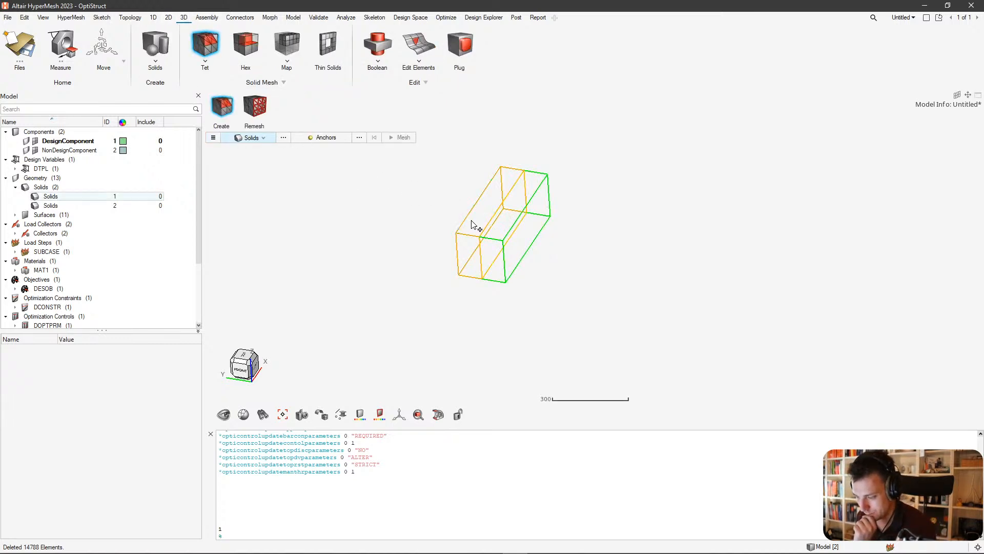
{"action": "left_click", "coordinate": [601, 247]}
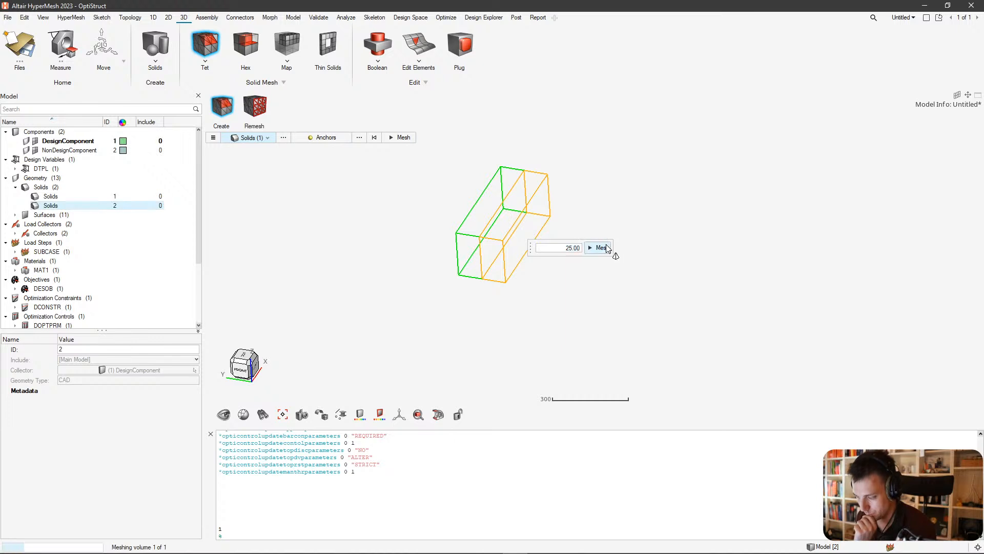
{"action": "middle_click_drag", "start_coordinate": [614, 221], "coordinate": [658, 216]}
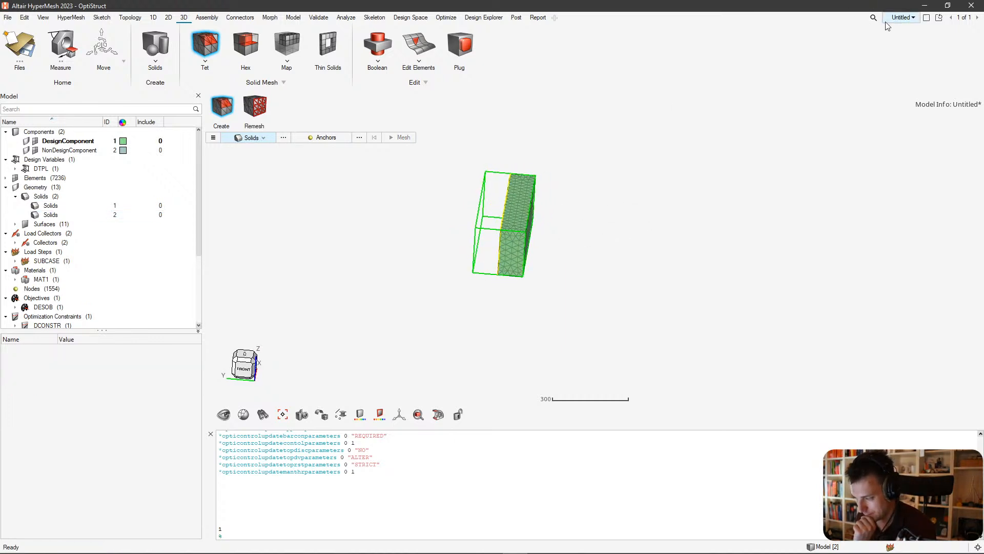
Select both half solids for tet meshing and examine the meshed half from its split face.
{"action": "left_click_drag", "start_coordinate": [601, 144], "coordinate": [471, 341]}
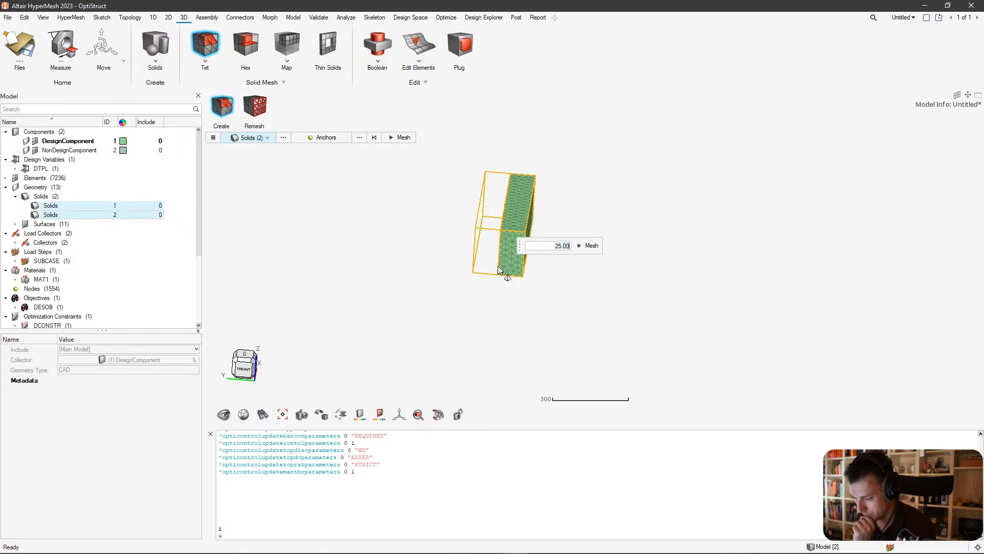
{"action": "scroll", "coordinate": [507, 257], "scroll_direction": "up", "scroll_amount": 5}
{"action": "mouse_move", "coordinate": [512, 251]}
{"action": "middle_mouse_down"}
{"action": "mouse_move", "coordinate": [573, 248]}
{"action": "mouse_move", "coordinate": [522, 241]}
{"action": "middle_mouse_up"}
{"action": "scroll", "coordinate": [522, 240], "scroll_direction": "down", "scroll_amount": 2}
{"action": "right_click_drag", "start_coordinate": [522, 241], "coordinate": [527, 282]}
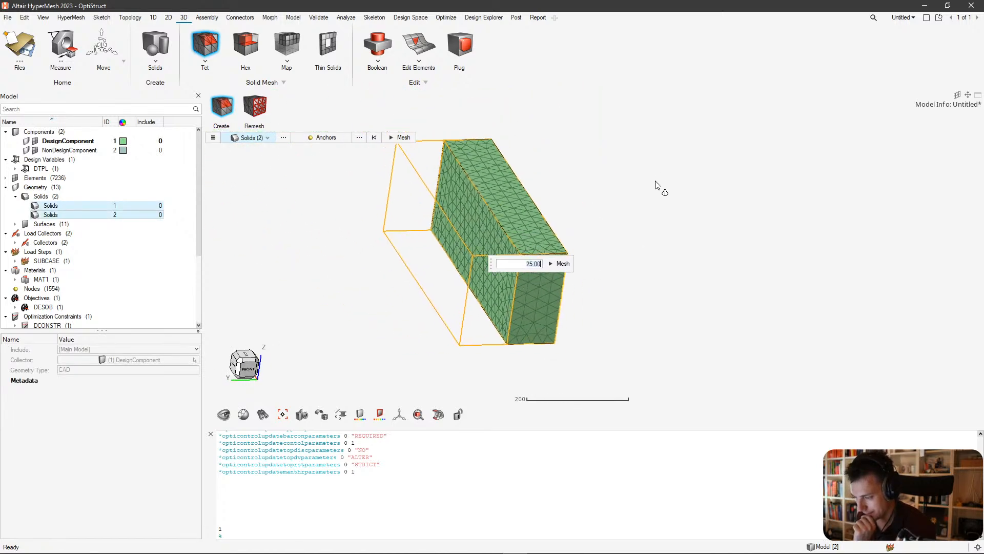
Leave the tetrahedral meshing command, find the Mirror tool by searching for a reflect command, and set it to work on elements.
{"action": "key", "text": "Escape"}
{"action": "left_click", "coordinate": [876, 19]}
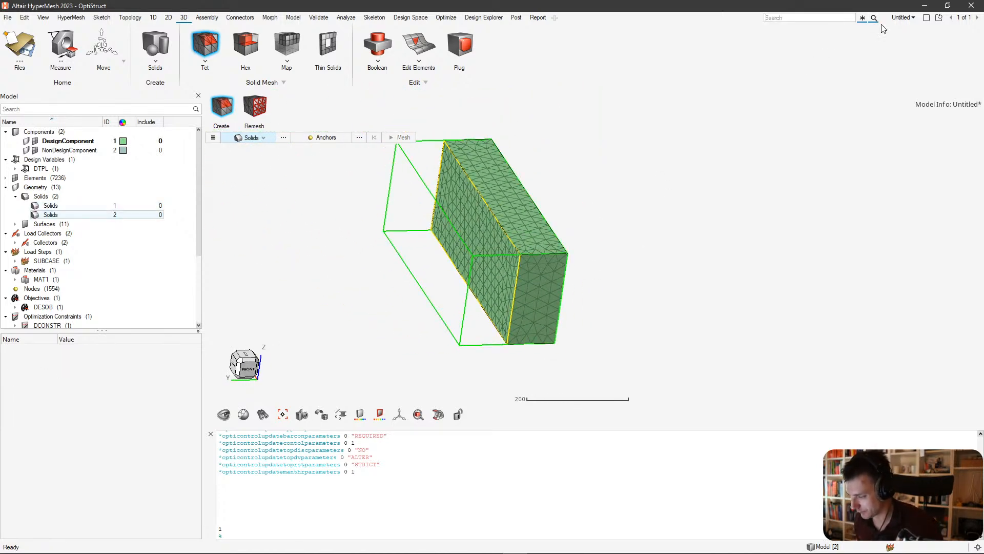
{"action": "type", "text": "refle"}
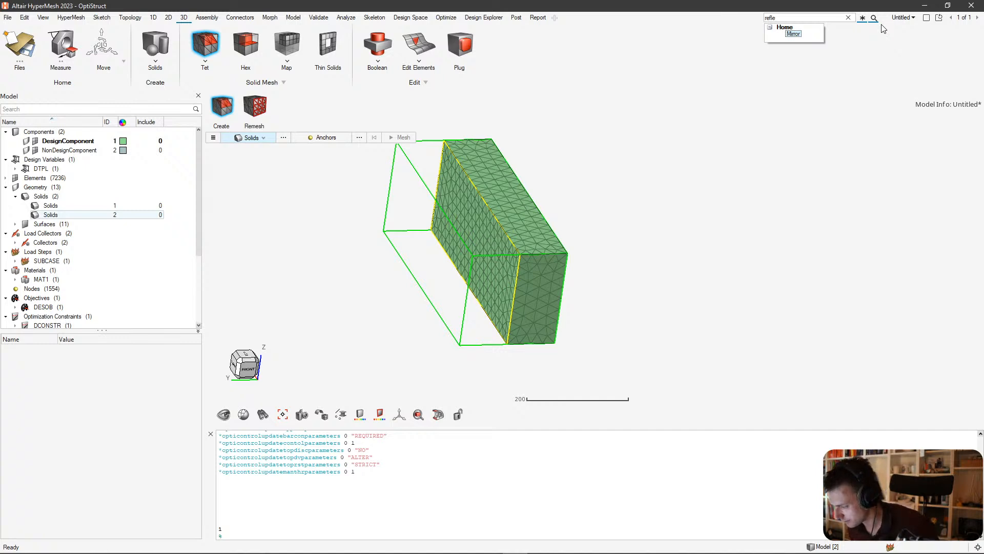
{"action": "left_click", "coordinate": [792, 34]}
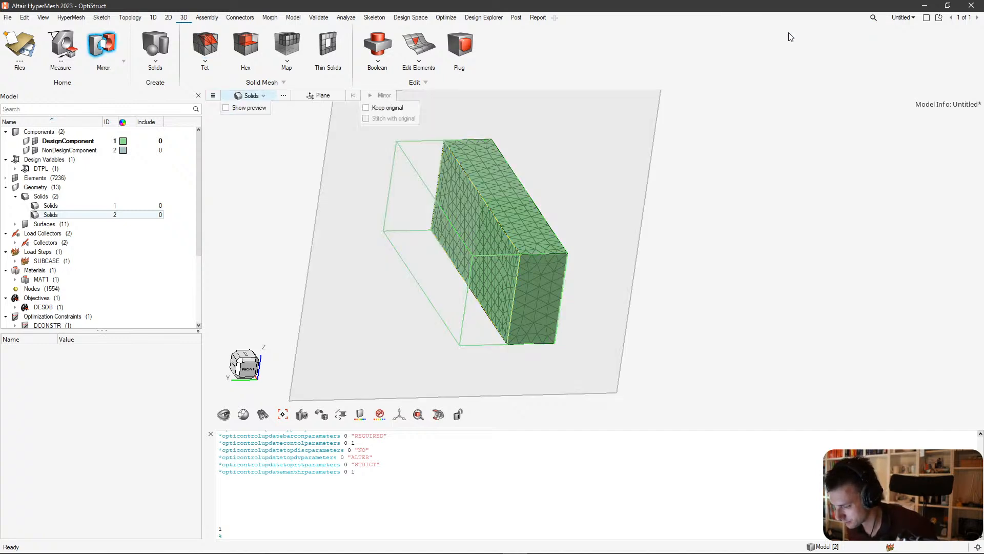
{"action": "left_click", "coordinate": [257, 97]}
{"action": "left_click", "coordinate": [259, 118]}
{"action": "scroll", "coordinate": [481, 173], "scroll_direction": "down", "scroll_amount": 3}
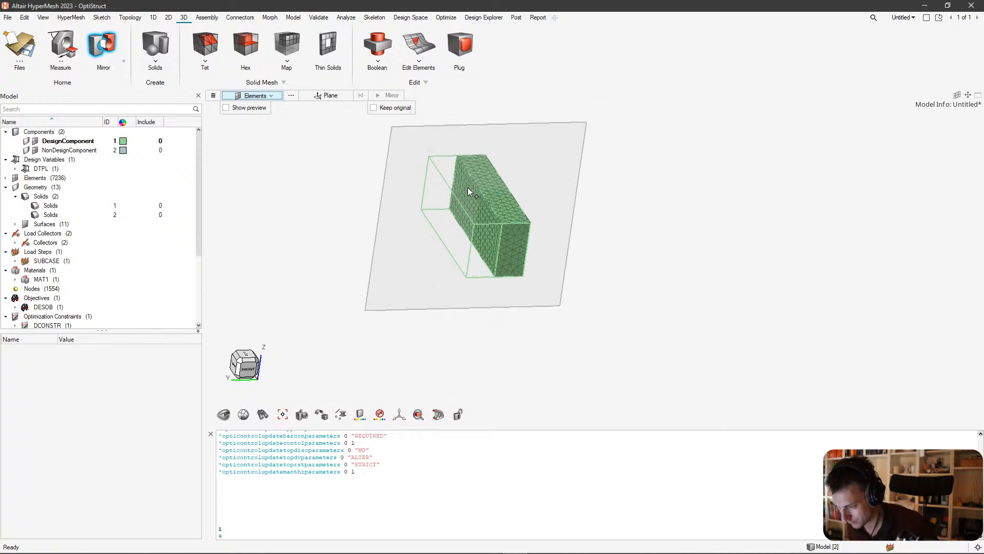
{"action": "middle_click_drag", "start_coordinate": [468, 191], "coordinate": [461, 242]}
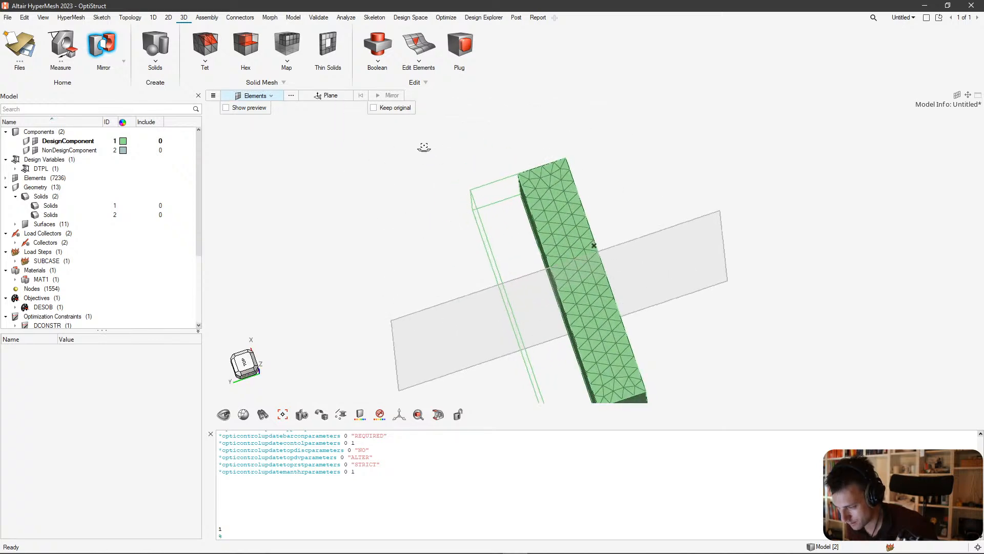
Define the mirror plane normal to the Y axis, on the face where the meshed and unmeshed halves meet.
{"action": "left_click", "coordinate": [332, 99]}
{"action": "middle_click_drag", "start_coordinate": [558, 276], "coordinate": [519, 189]}
{"action": "scroll", "coordinate": [538, 202], "scroll_direction": "up", "scroll_amount": 4}
{"action": "scroll", "coordinate": [530, 201], "scroll_direction": "down", "scroll_amount": 2}
{"action": "left_click", "coordinate": [698, 358]}
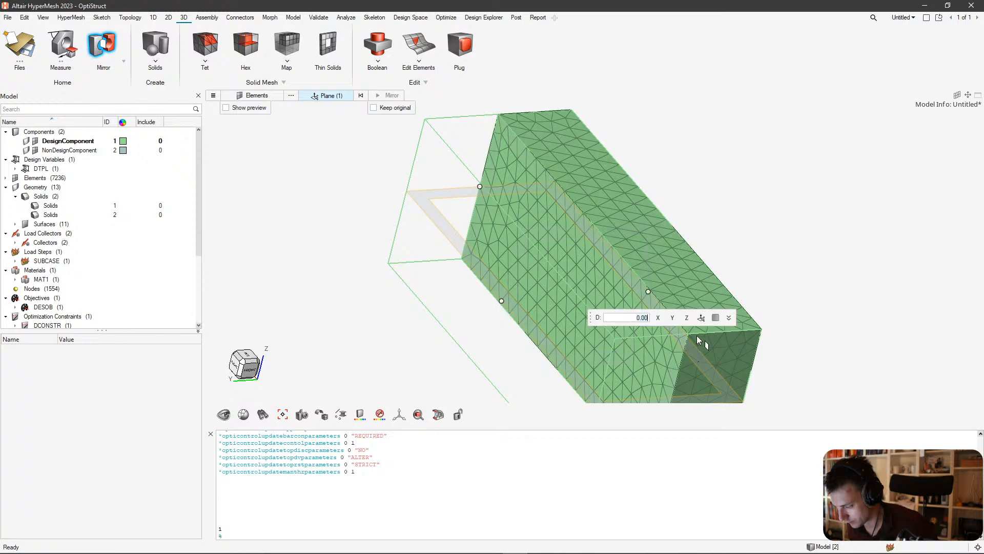
{"action": "scroll", "coordinate": [684, 282], "scroll_direction": "down", "scroll_amount": 2}
{"action": "middle_click_drag", "start_coordinate": [661, 280], "coordinate": [632, 258]}
{"action": "middle_click_drag", "start_coordinate": [675, 333], "coordinate": [589, 297]}
{"action": "left_click", "coordinate": [533, 270]}
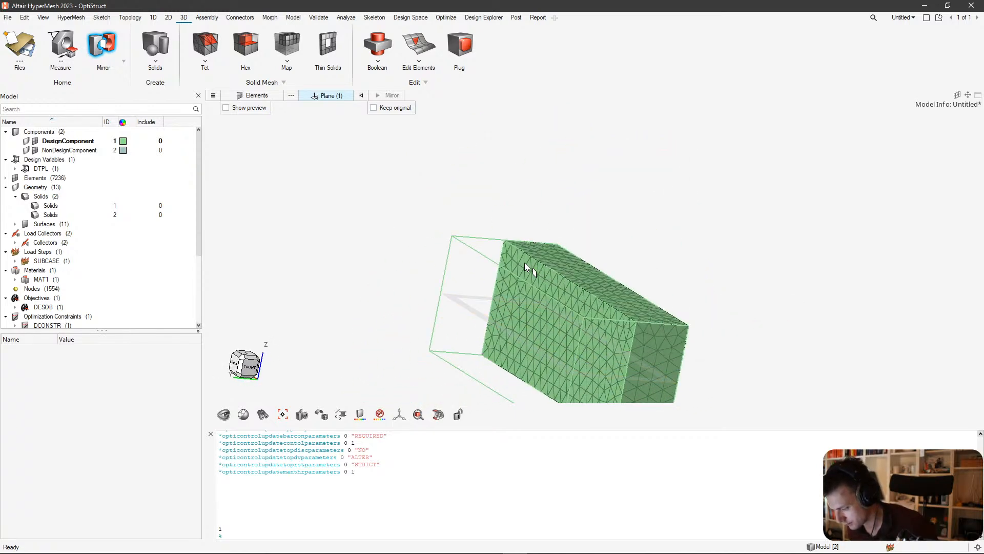
{"action": "left_click", "coordinate": [493, 324]}
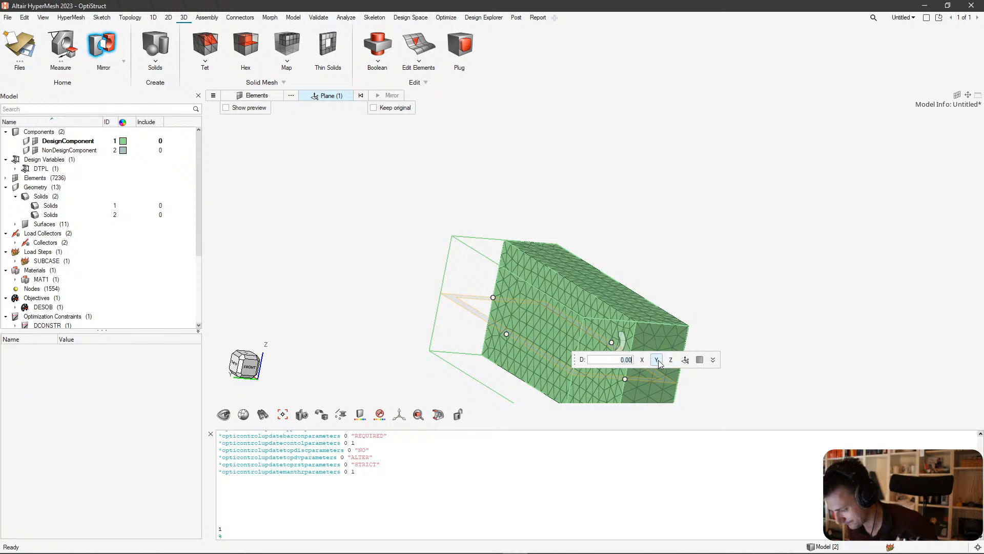
{"action": "left_click", "coordinate": [671, 360]}
{"action": "middle_click_drag", "start_coordinate": [574, 271], "coordinate": [513, 217]}
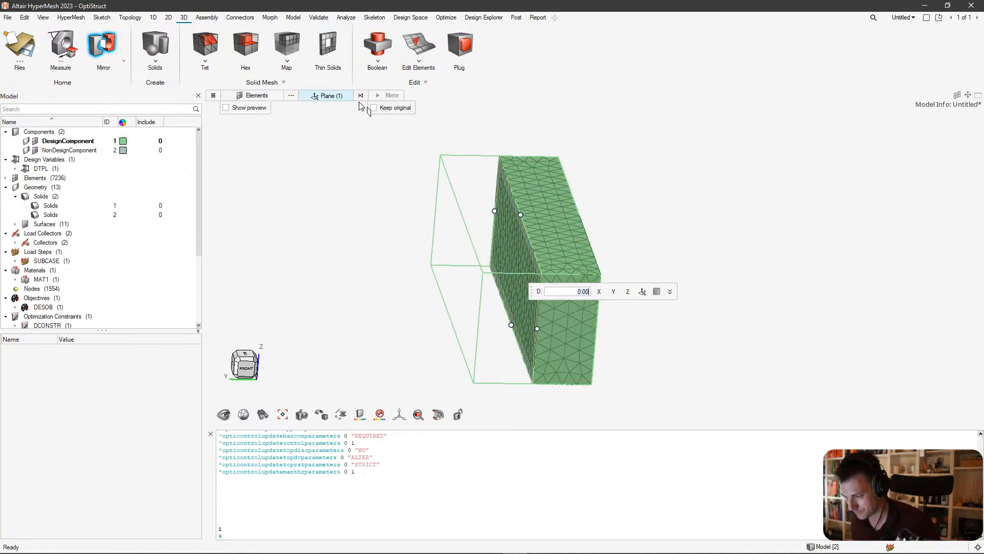
Enable the mirror preview and keeping the original, and select all elements belonging to DesignComponent.
{"action": "left_click", "coordinate": [257, 109]}
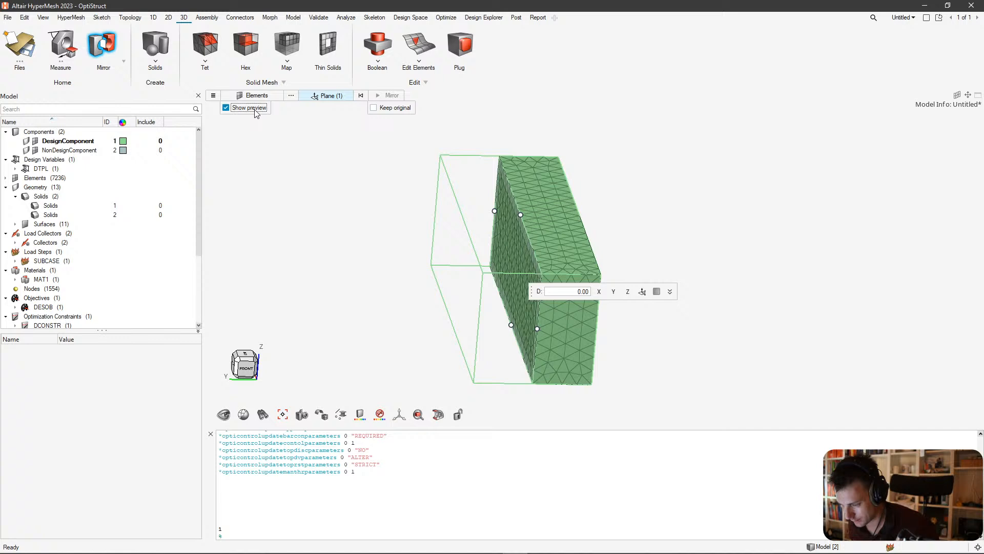
{"action": "left_click", "coordinate": [380, 109]}
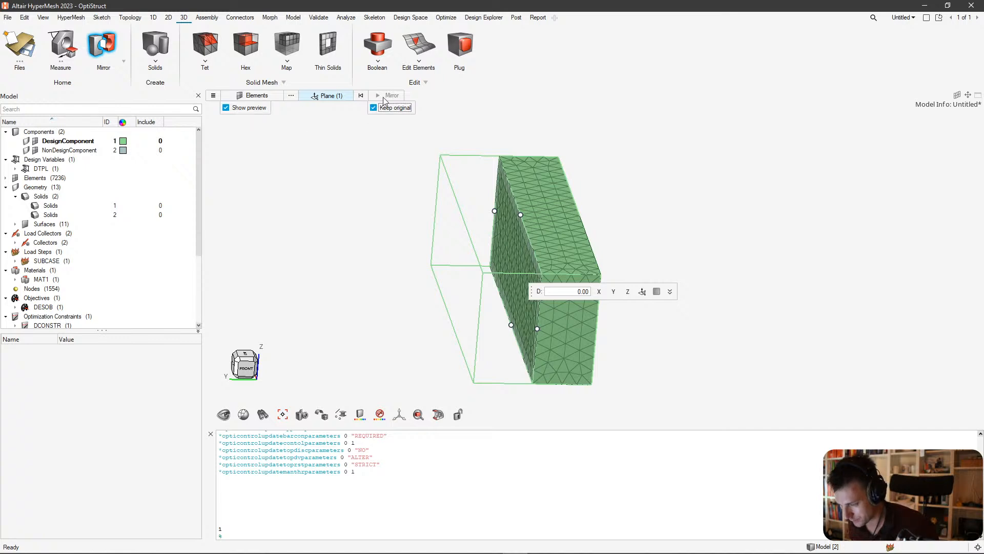
{"action": "left_click", "coordinate": [263, 96]}
{"action": "left_click", "coordinate": [269, 96]}
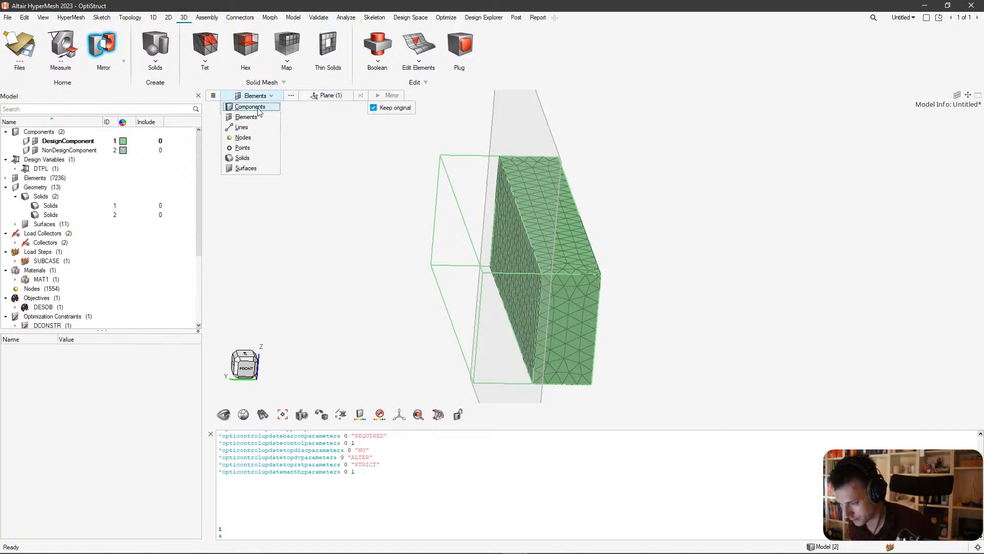
{"action": "left_click", "coordinate": [261, 97]}
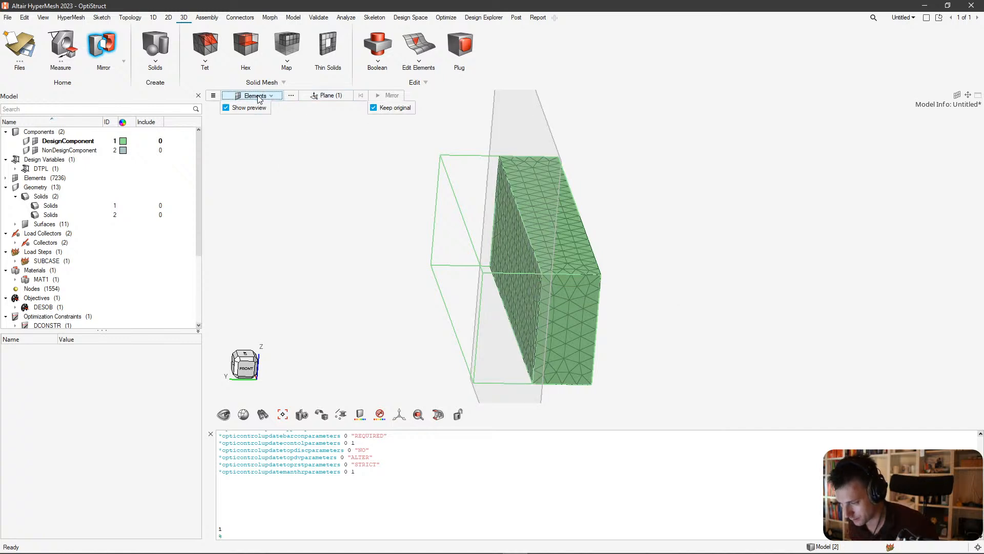
{"action": "left_click", "coordinate": [291, 95]}
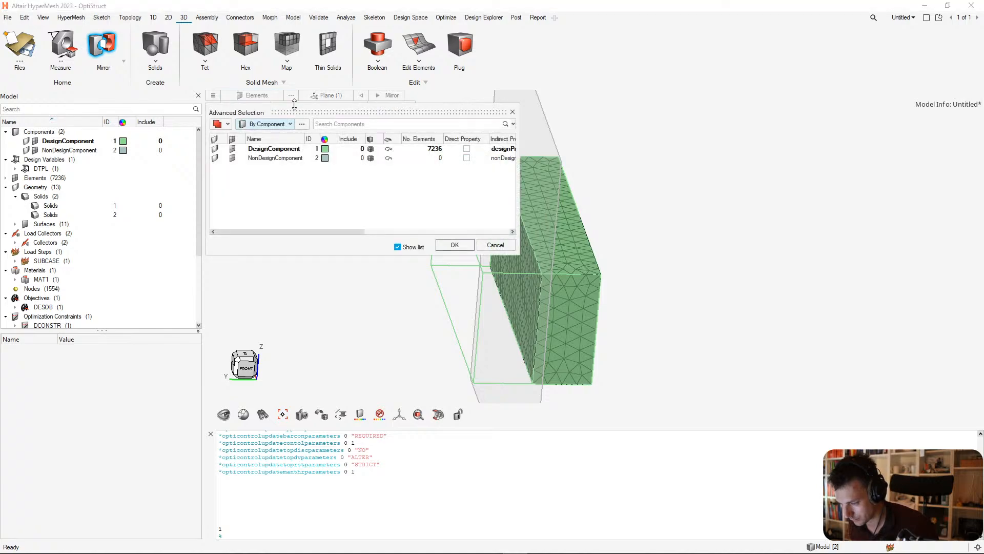
{"action": "left_click", "coordinate": [275, 149]}
{"action": "left_click", "coordinate": [463, 246]}
Mirror the selected elements across the plane into the unmeshed half and leave the Mirror tool.
{"action": "middle_click_drag", "start_coordinate": [595, 238], "coordinate": [561, 279]}
{"action": "scroll", "coordinate": [529, 302], "scroll_direction": "up", "scroll_amount": 5}
{"action": "scroll", "coordinate": [562, 279], "scroll_direction": "down", "scroll_amount": 1}
{"action": "right_click_drag", "start_coordinate": [561, 278], "coordinate": [546, 218]}
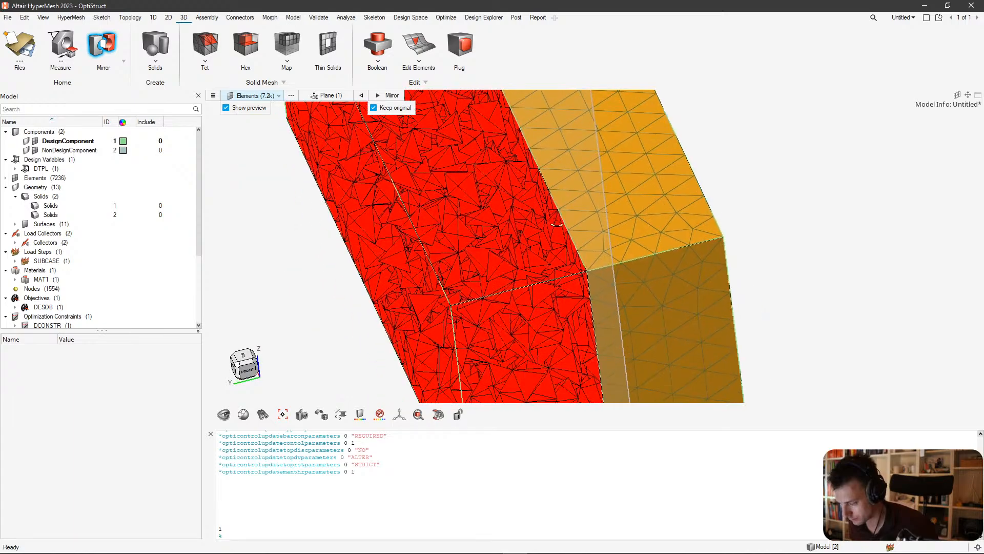
{"action": "middle_click_drag", "start_coordinate": [546, 219], "coordinate": [585, 222]}
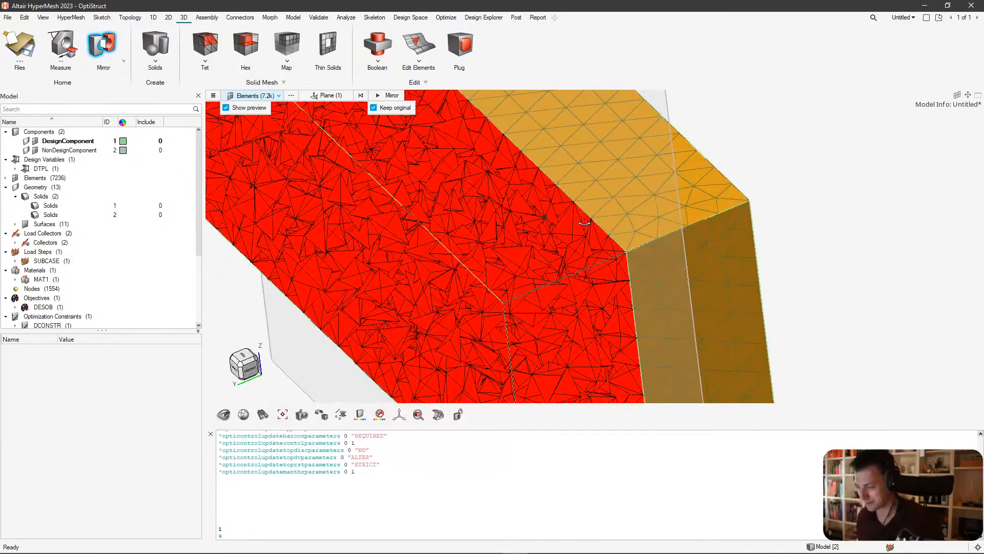
{"action": "left_click", "coordinate": [392, 97]}
{"action": "middle_click_drag", "start_coordinate": [569, 274], "coordinate": [585, 327]}
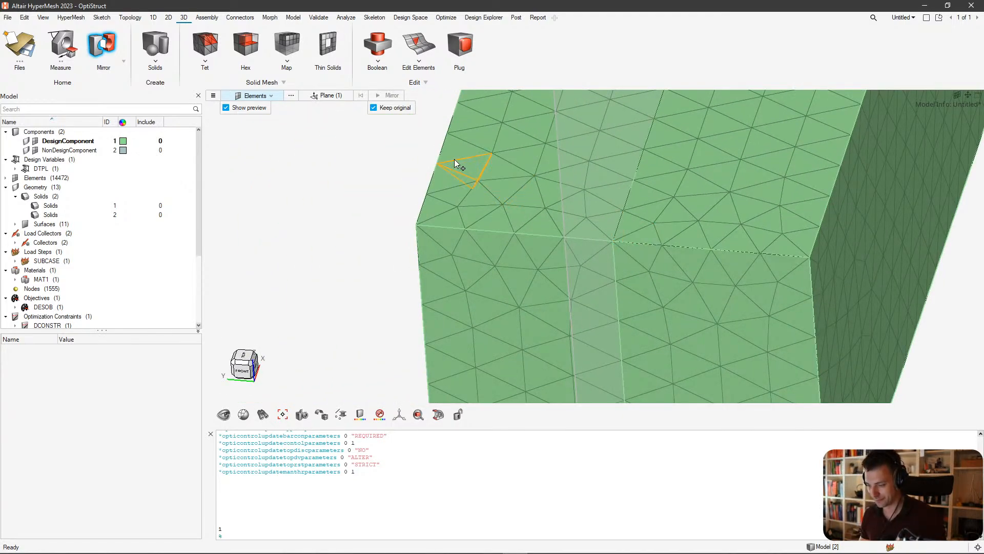
{"action": "key", "text": "Escape"}
Examine the seam between the original and mirrored meshes at the block's corner for node alignment.
{"action": "scroll", "coordinate": [360, 184], "scroll_direction": "down", "scroll_amount": 3}
{"action": "right_click_drag", "start_coordinate": [537, 233], "coordinate": [540, 202]}
{"action": "scroll", "coordinate": [546, 185], "scroll_direction": "down", "scroll_amount": 4}
{"action": "scroll", "coordinate": [547, 180], "scroll_direction": "up", "scroll_amount": 4}
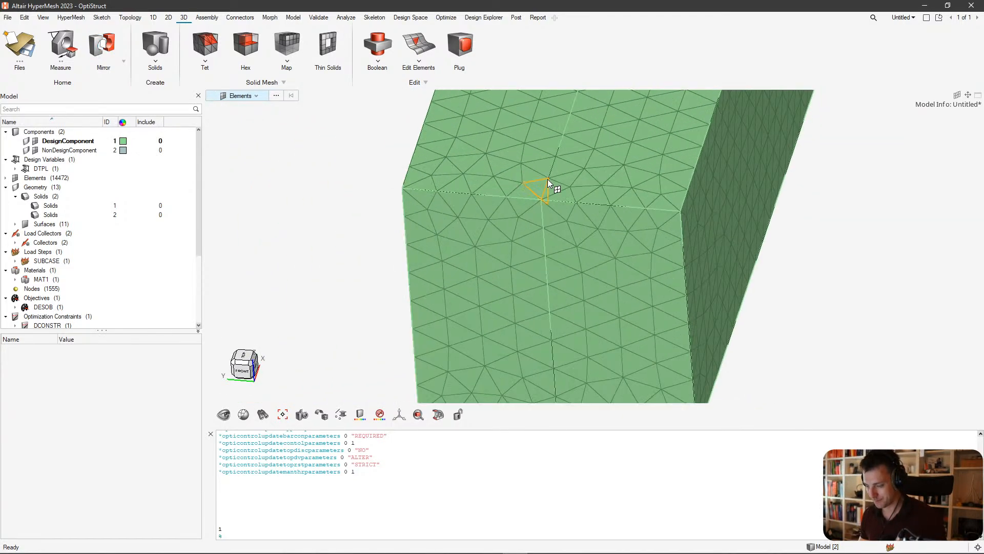
{"action": "scroll", "coordinate": [548, 179], "scroll_direction": "up", "scroll_amount": 4}
{"action": "middle_click_drag", "start_coordinate": [537, 220], "coordinate": [487, 260]}
{"action": "scroll", "coordinate": [544, 243], "scroll_direction": "up", "scroll_amount": 3}
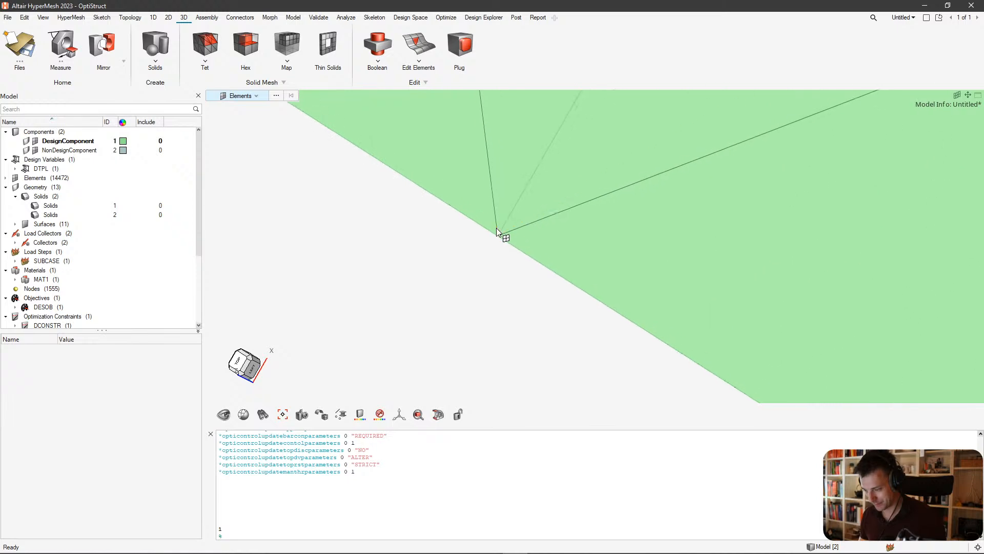
{"action": "scroll", "coordinate": [507, 226], "scroll_direction": "down", "scroll_amount": 2}
{"action": "middle_click_drag", "start_coordinate": [527, 215], "coordinate": [506, 218]}
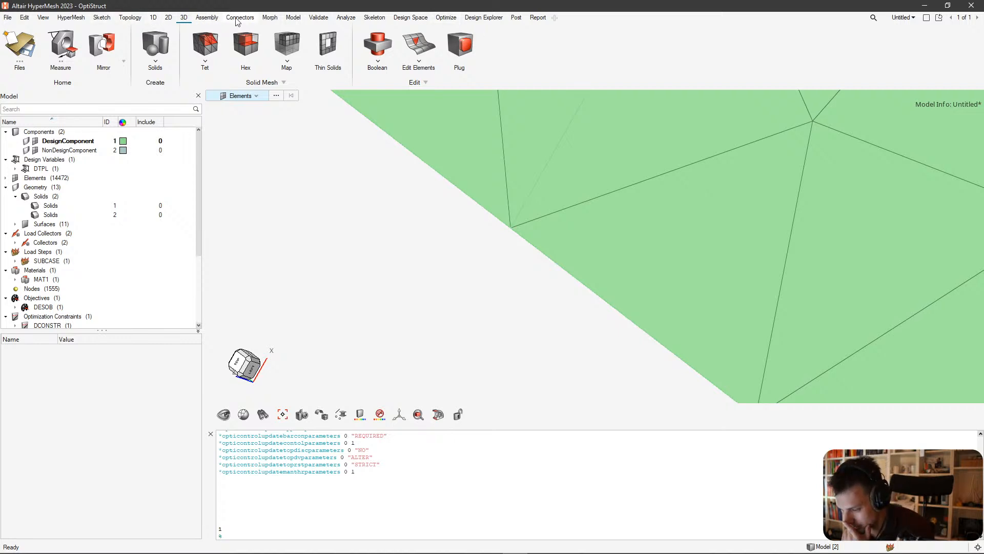
Check for duplicate nodes at the seam corner by area-selecting them as force entities, without creating a force.
{"action": "left_click", "coordinate": [354, 20]}
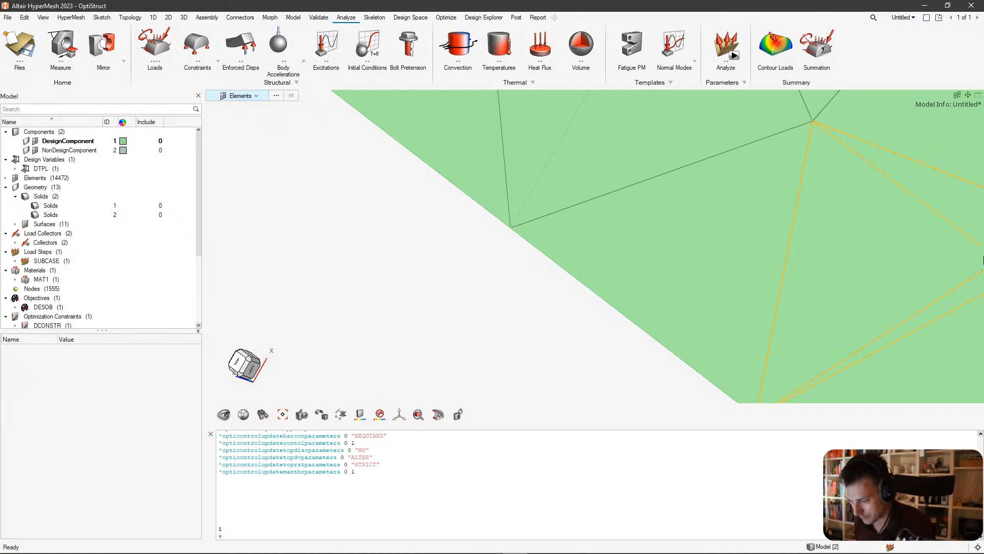
{"action": "left_click", "coordinate": [154, 45]}
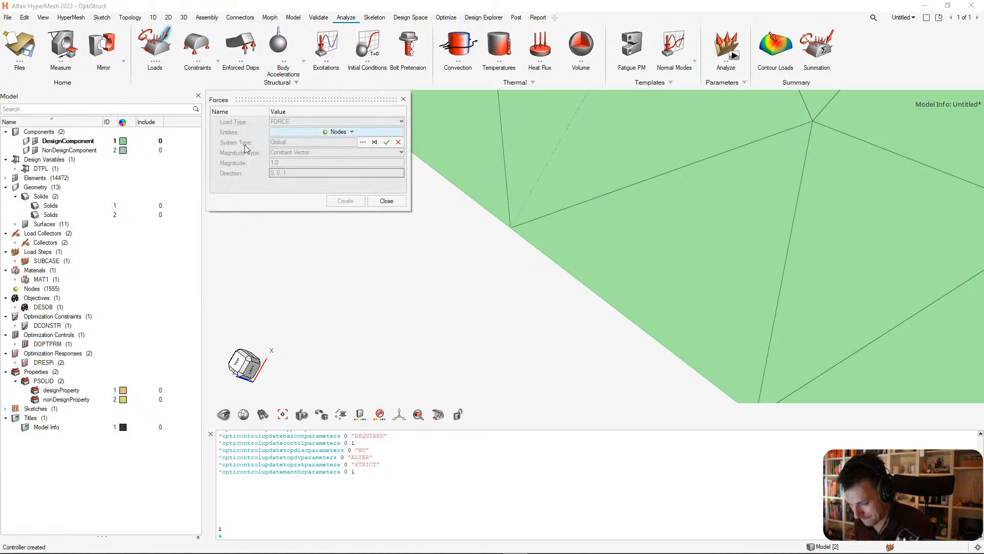
{"action": "left_click_drag", "start_coordinate": [523, 281], "coordinate": [488, 221]}
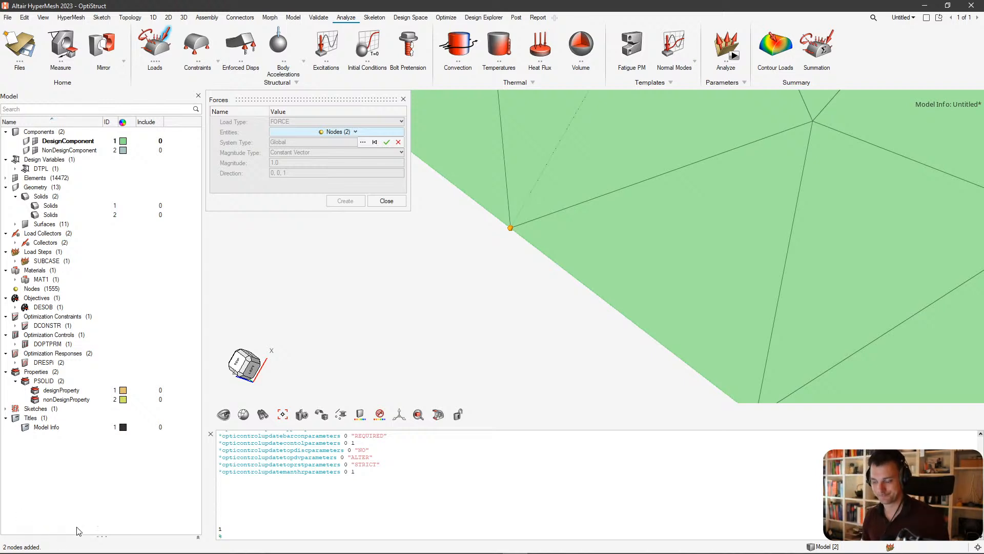
{"action": "key", "text": "Escape"}
{"action": "scroll", "coordinate": [389, 268], "scroll_direction": "down", "scroll_amount": 9}
{"action": "key", "text": "Escape"}
{"action": "key", "text": "Escape"}
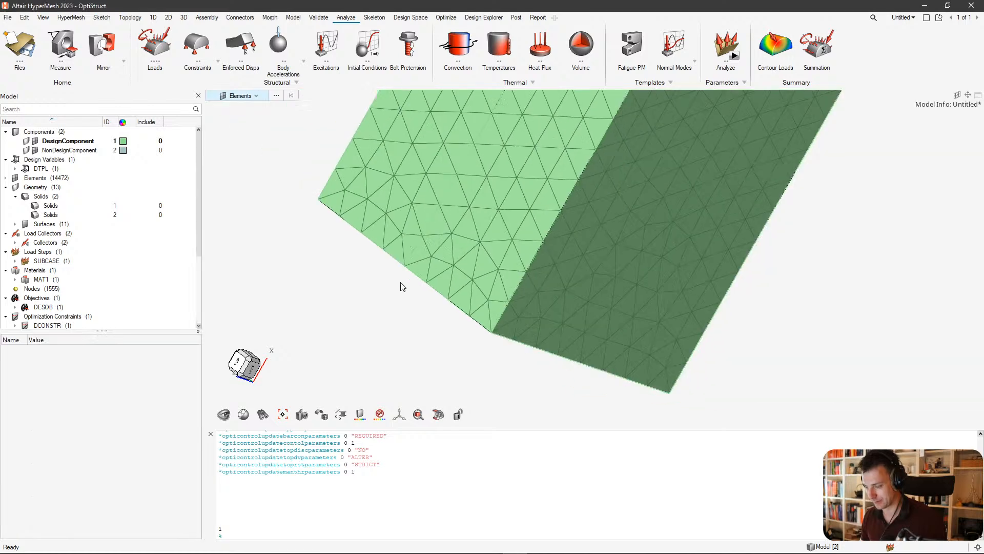
Merge the coincident nodes along the mesh seam by running Equivalence on all elements of the block.
{"action": "middle_click_drag", "start_coordinate": [402, 287], "coordinate": [504, 267]}
{"action": "scroll", "coordinate": [506, 266], "scroll_direction": "down", "scroll_amount": 4}
{"action": "right_click_drag", "start_coordinate": [508, 266], "coordinate": [585, 205]}
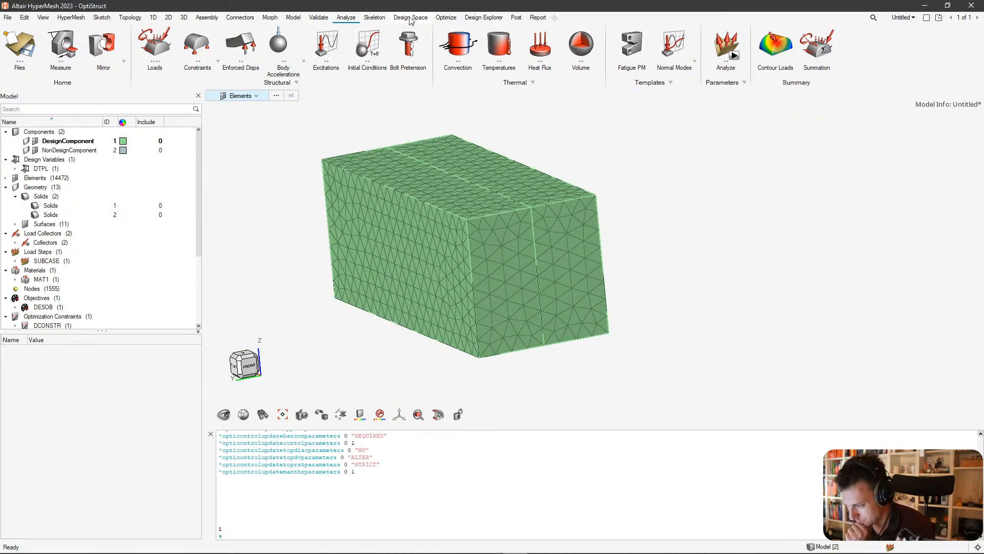
{"action": "left_click", "coordinate": [318, 17]}
{"action": "left_click", "coordinate": [369, 46]}
{"action": "scroll", "coordinate": [390, 152], "scroll_direction": "down", "scroll_amount": 3}
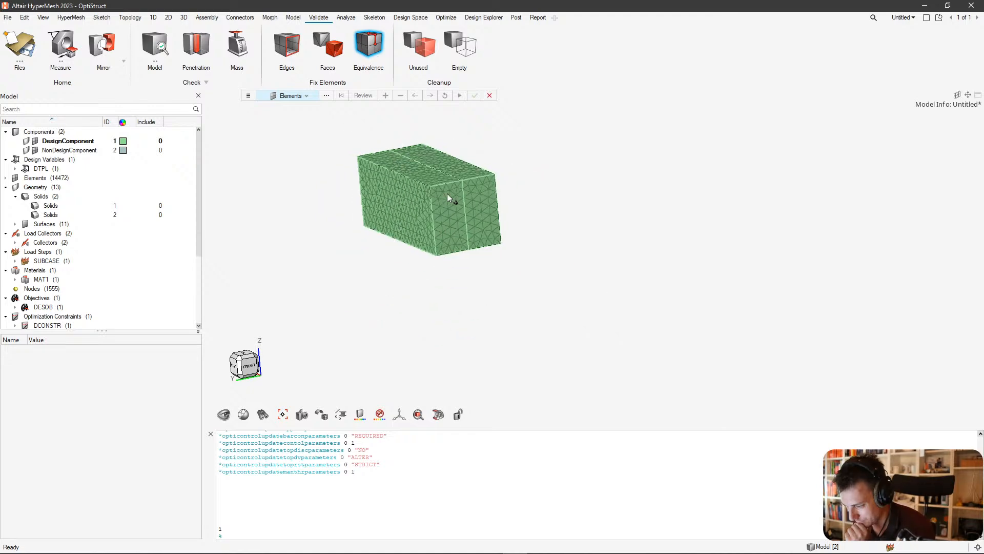
{"action": "scroll", "coordinate": [451, 193], "scroll_direction": "down", "scroll_amount": 4}
{"action": "left_click_drag", "start_coordinate": [529, 132], "coordinate": [357, 278]}
{"action": "left_click", "coordinate": [590, 241]}
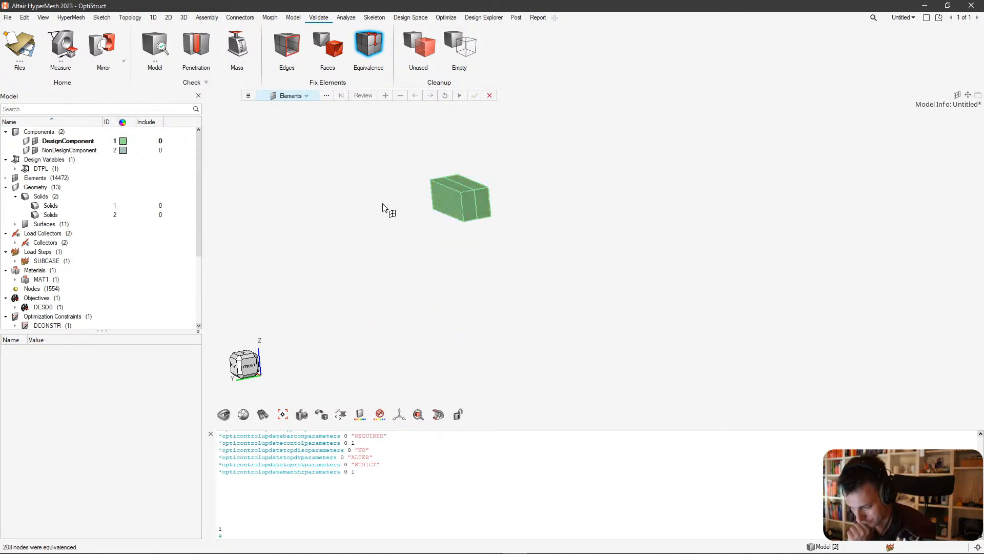
Examine the joined mesh along the seam and around the whole block after the node merge.
{"action": "scroll", "coordinate": [386, 209], "scroll_direction": "up", "scroll_amount": 8}
{"action": "left_click_drag", "start_coordinate": [634, 258], "coordinate": [544, 286], "text": "ctrl"}
{"action": "scroll", "coordinate": [530, 266], "scroll_direction": "down", "scroll_amount": 3}
{"action": "middle_click_drag", "start_coordinate": [544, 285], "coordinate": [564, 263]}
{"action": "scroll", "coordinate": [556, 261], "scroll_direction": "up", "scroll_amount": 7}
{"action": "scroll", "coordinate": [547, 259], "scroll_direction": "down", "scroll_amount": 5}
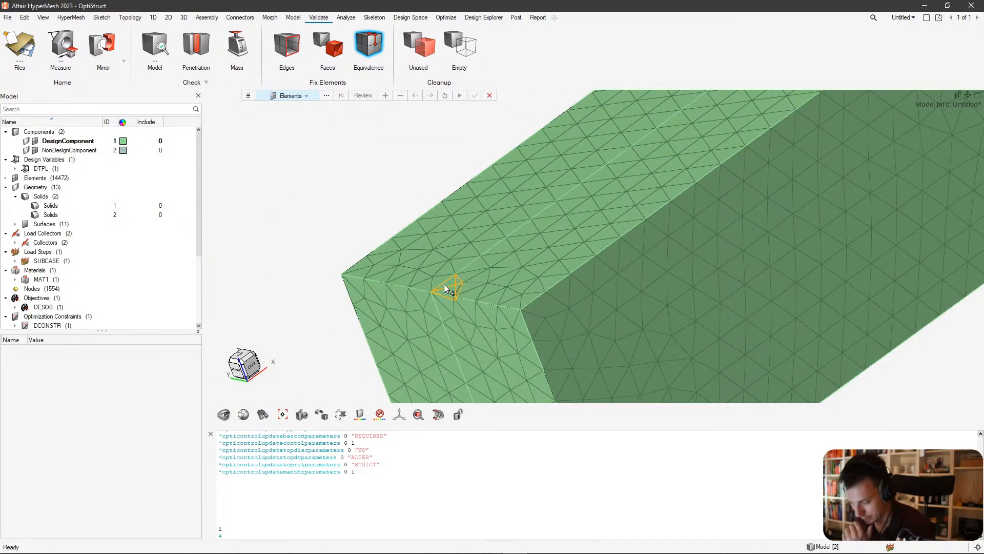
{"action": "scroll", "coordinate": [466, 290], "scroll_direction": "down", "scroll_amount": 4}
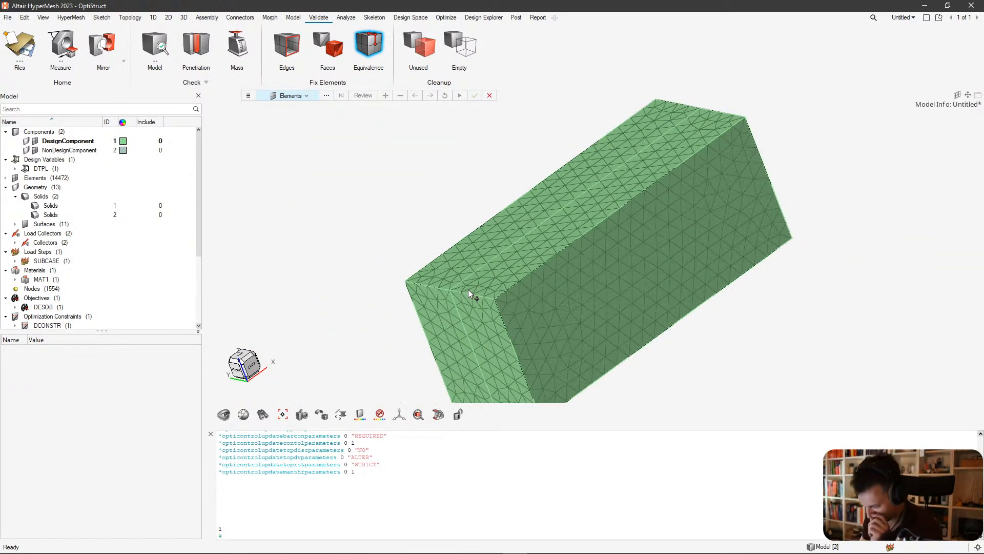
{"action": "middle_click_drag", "start_coordinate": [552, 265], "coordinate": [651, 264]}
{"action": "right_click_drag", "start_coordinate": [571, 264], "coordinate": [577, 212]}
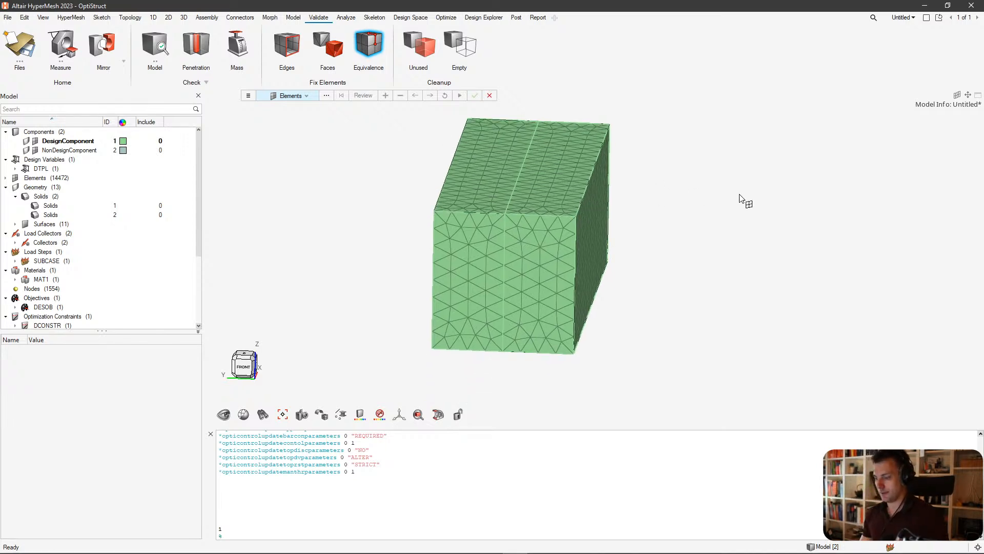
{"action": "scroll", "coordinate": [740, 195], "scroll_direction": "down", "scroll_amount": 3}
{"action": "middle_click_drag", "start_coordinate": [696, 220], "coordinate": [610, 253]}
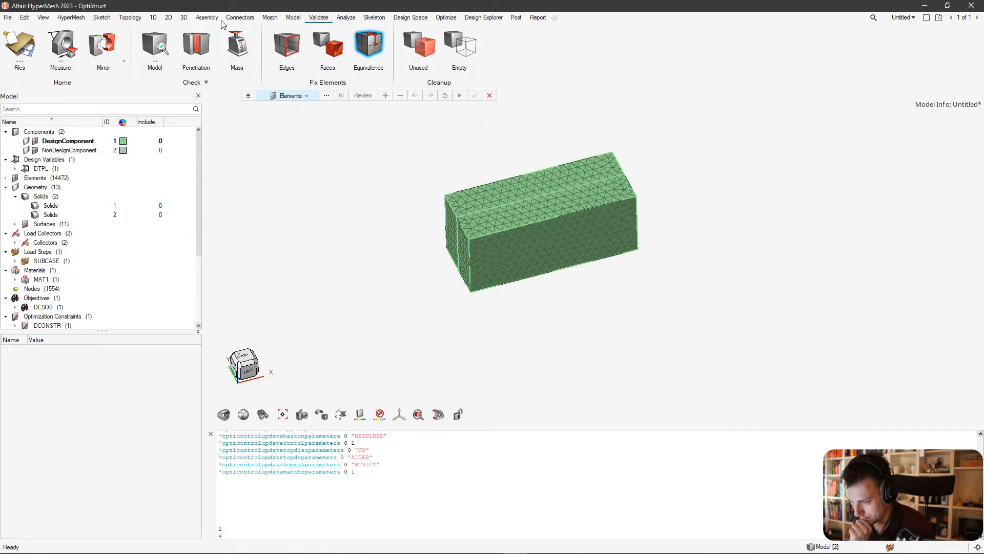
Start an SPC constraint and area-select all nodes on the block's end face at the minimum-X side.
{"action": "left_click", "coordinate": [351, 21]}
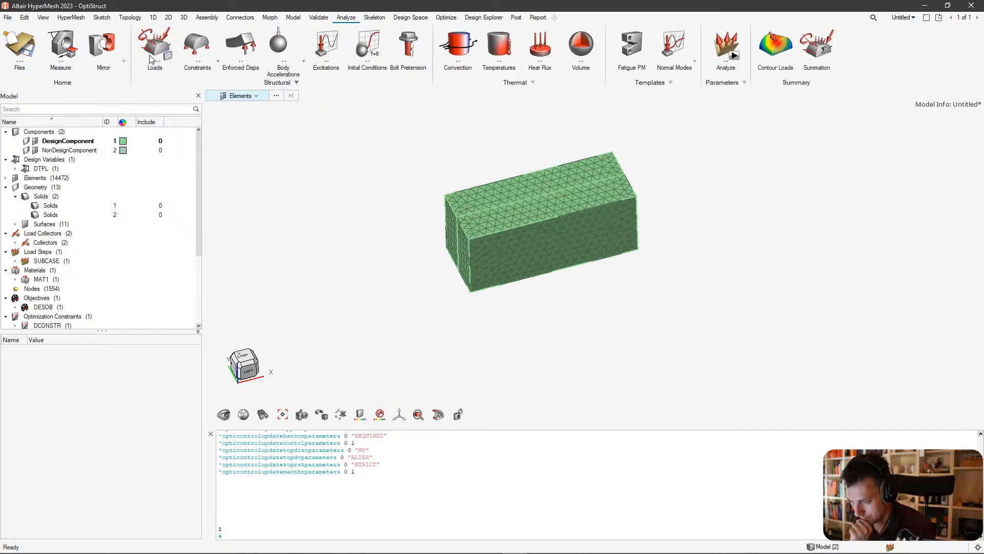
{"action": "left_click", "coordinate": [197, 47]}
{"action": "scroll", "coordinate": [429, 253], "scroll_direction": "up", "scroll_amount": 5}
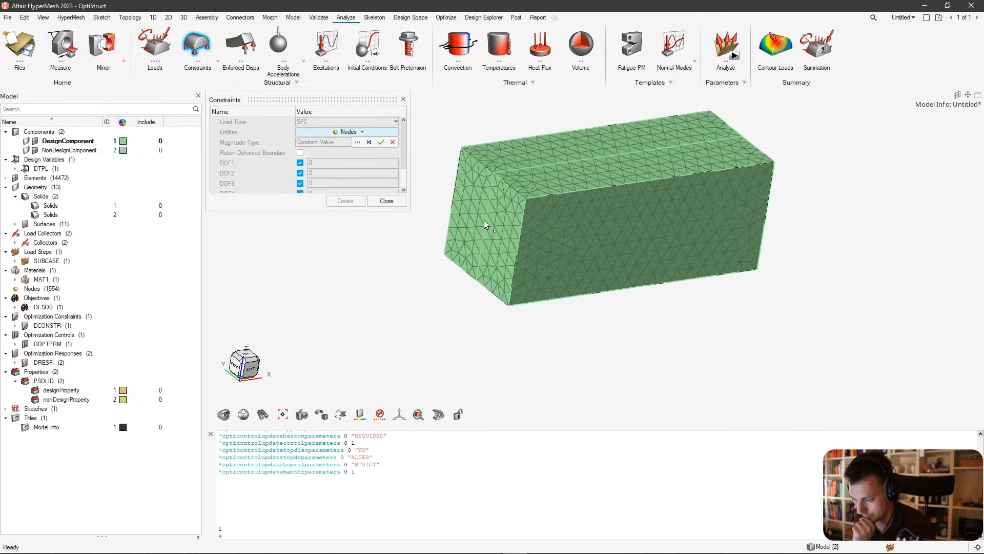
{"action": "middle_click_drag", "start_coordinate": [513, 229], "coordinate": [460, 209]}
{"action": "left_click", "coordinate": [244, 363]}
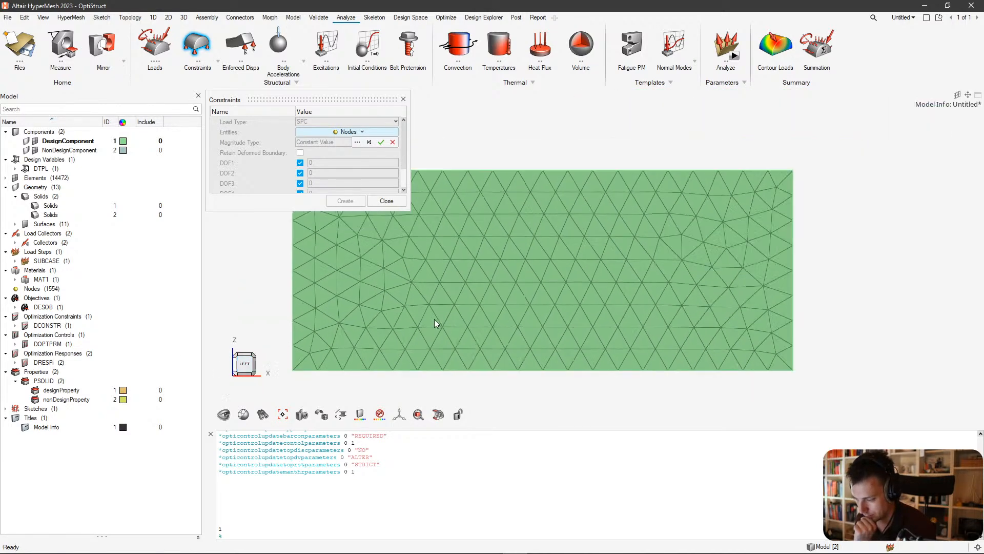
{"action": "left_click_drag", "start_coordinate": [494, 204], "coordinate": [403, 414]}
{"action": "middle_click_drag", "start_coordinate": [435, 307], "coordinate": [553, 337]}
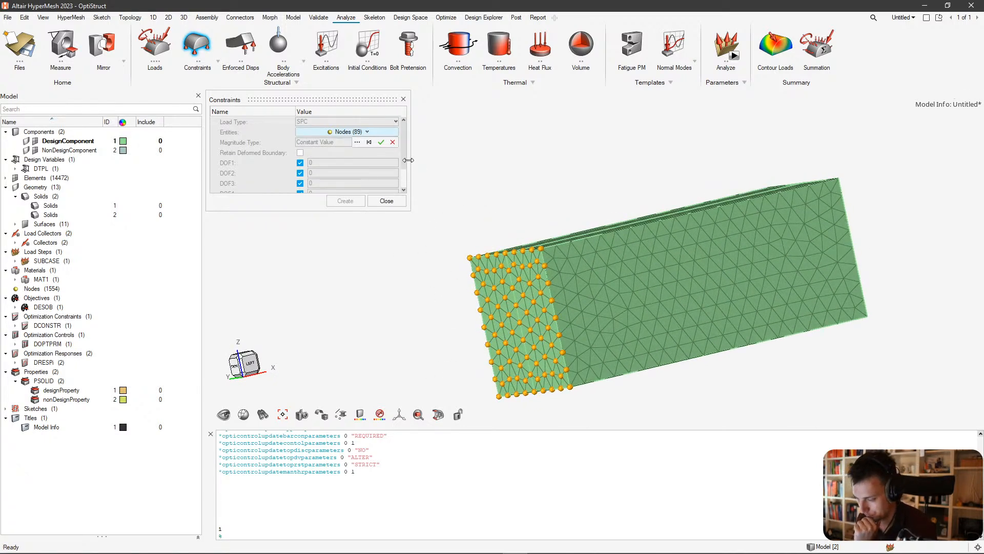
Release DOF4, DOF5 and DOF6 in the constraint, leaving only DOF1 to DOF3 fixed at 0.
{"action": "scroll", "coordinate": [276, 164], "scroll_direction": "down", "scroll_amount": 2}
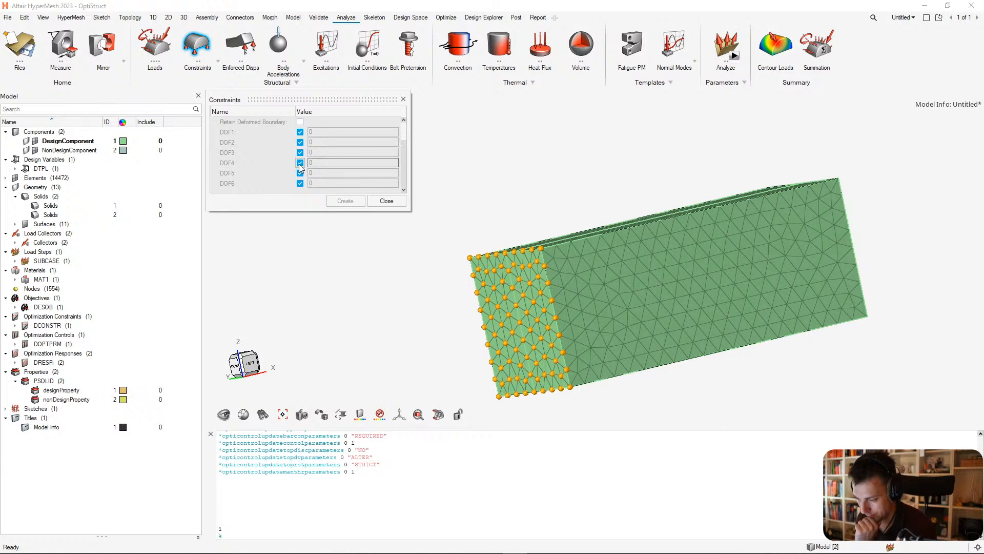
{"action": "left_click", "coordinate": [300, 163]}
{"action": "left_click", "coordinate": [300, 172]}
{"action": "left_click", "coordinate": [300, 183]}
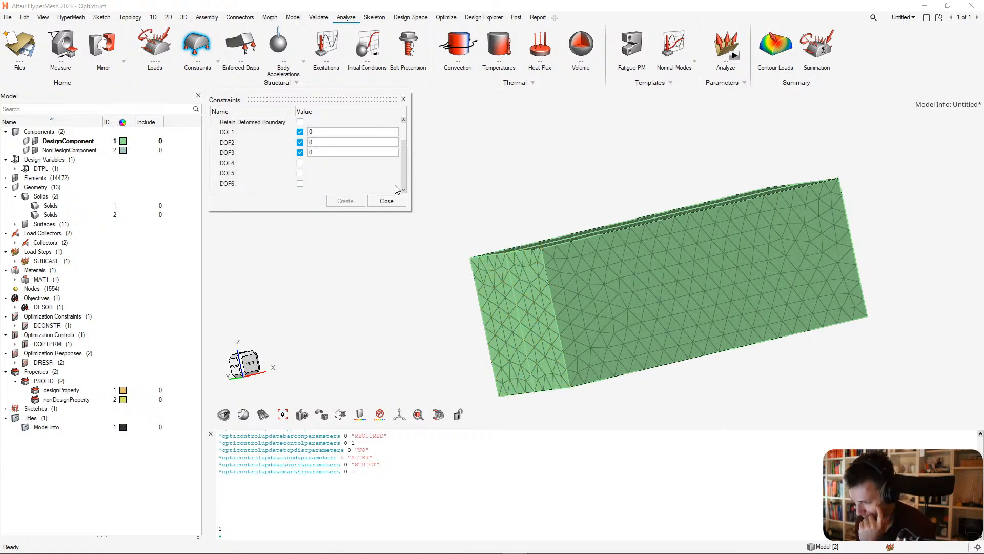
{"action": "scroll", "coordinate": [395, 187], "scroll_direction": "up", "scroll_amount": 3}
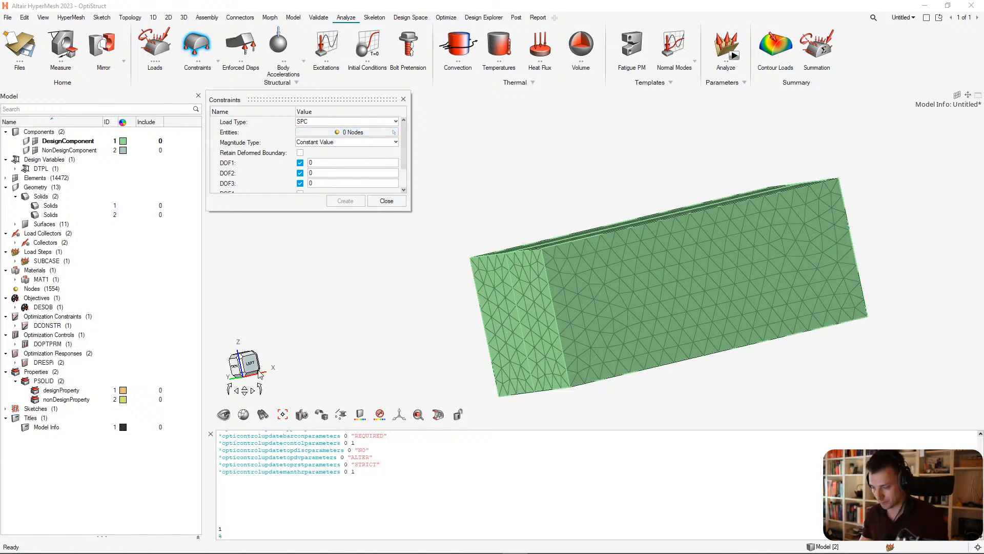
Select all nodes on the minimum-X end face again as the constraint entities and accept the selection.
{"action": "left_click", "coordinate": [252, 365]}
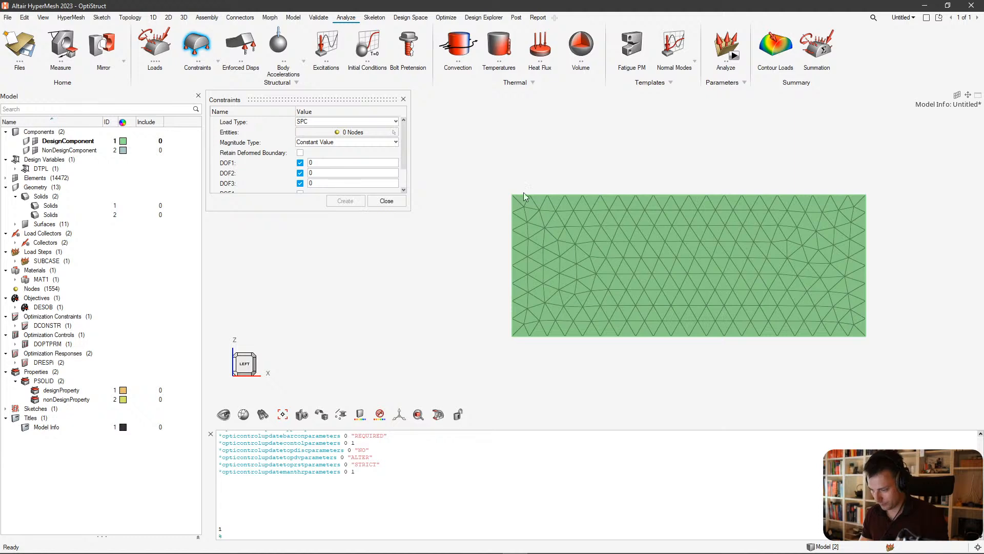
{"action": "left_click", "coordinate": [339, 132]}
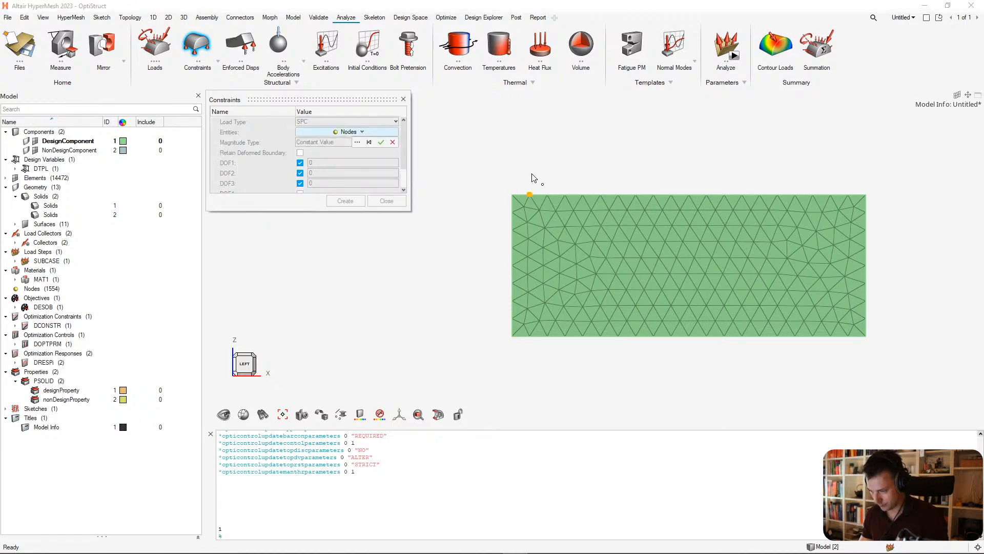
{"action": "left_click_drag", "start_coordinate": [517, 177], "coordinate": [451, 357]}
{"action": "middle_click_drag", "start_coordinate": [478, 284], "coordinate": [576, 301]}
{"action": "left_click", "coordinate": [380, 141]}
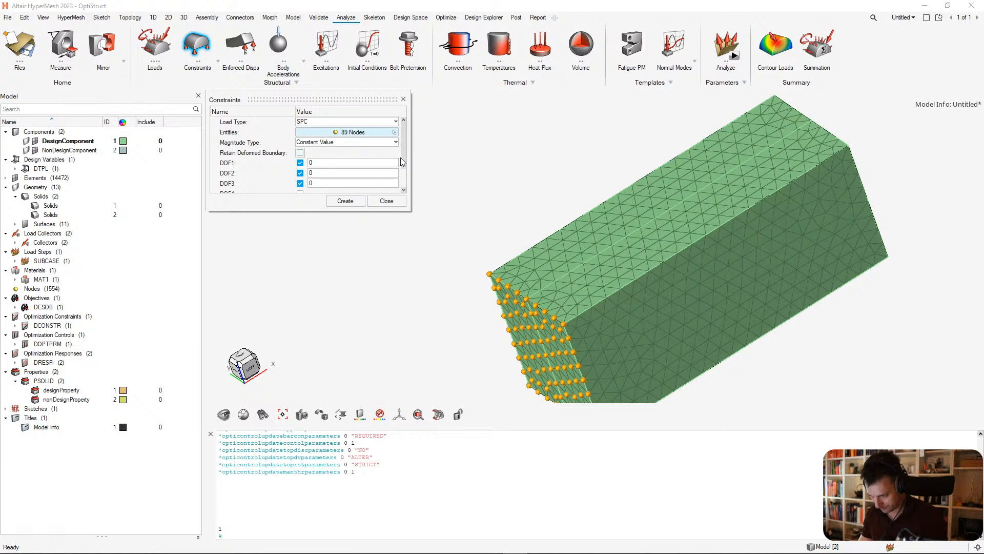
{"action": "left_click_drag", "start_coordinate": [406, 161], "coordinate": [406, 179]}
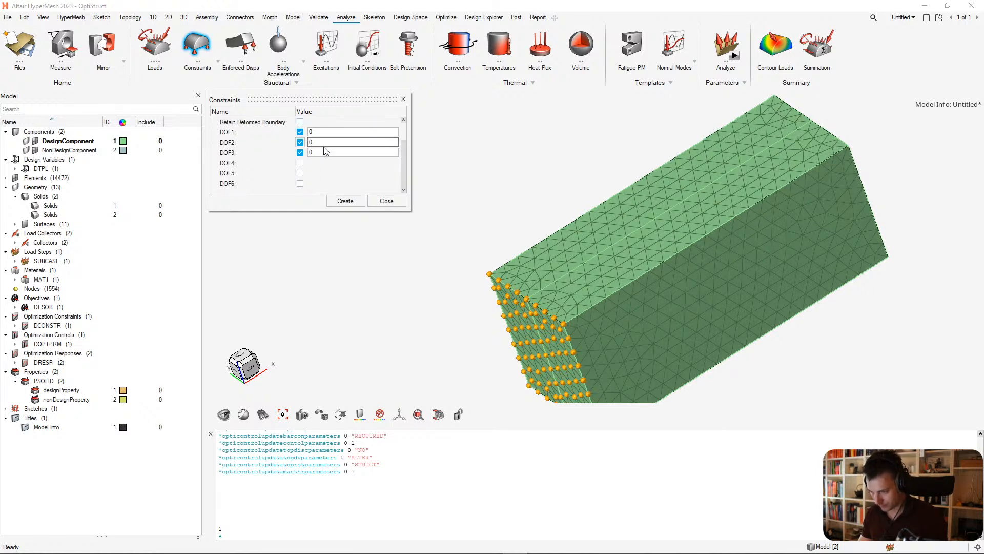
Make the spcs load collector current and create the SPC constraints on the selected end-face nodes.
{"action": "left_click", "coordinate": [15, 242]}
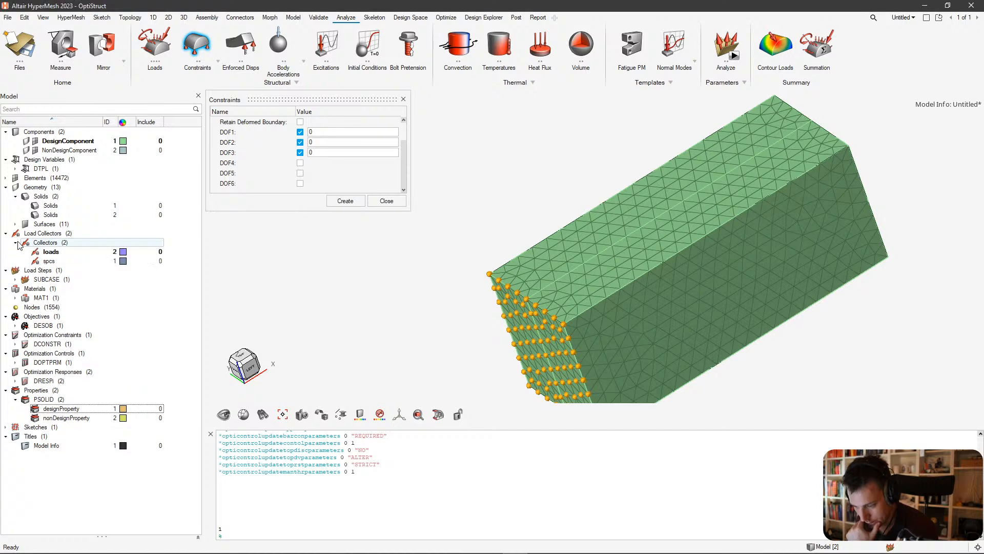
{"action": "left_click", "coordinate": [51, 262]}
{"action": "right_click", "coordinate": [51, 261]}
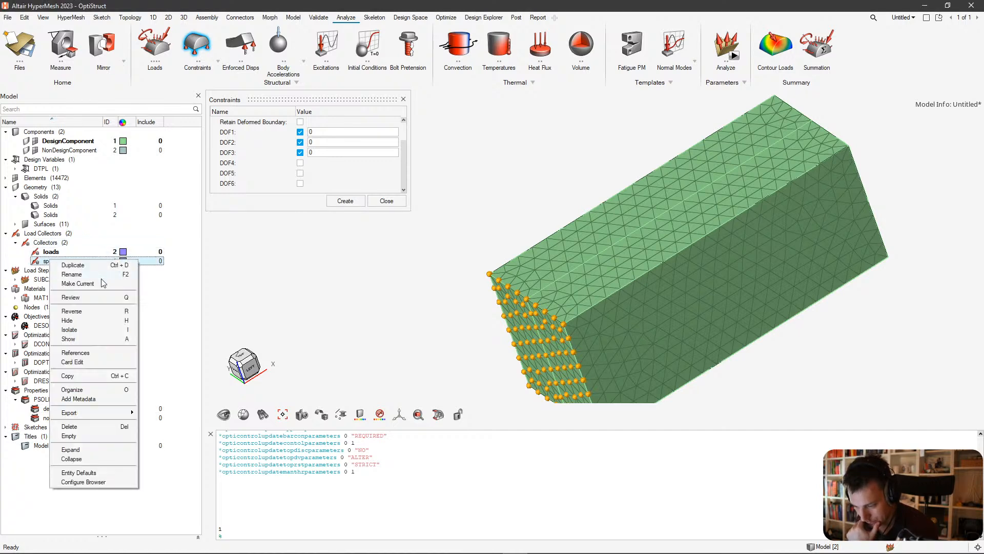
{"action": "left_click", "coordinate": [104, 287]}
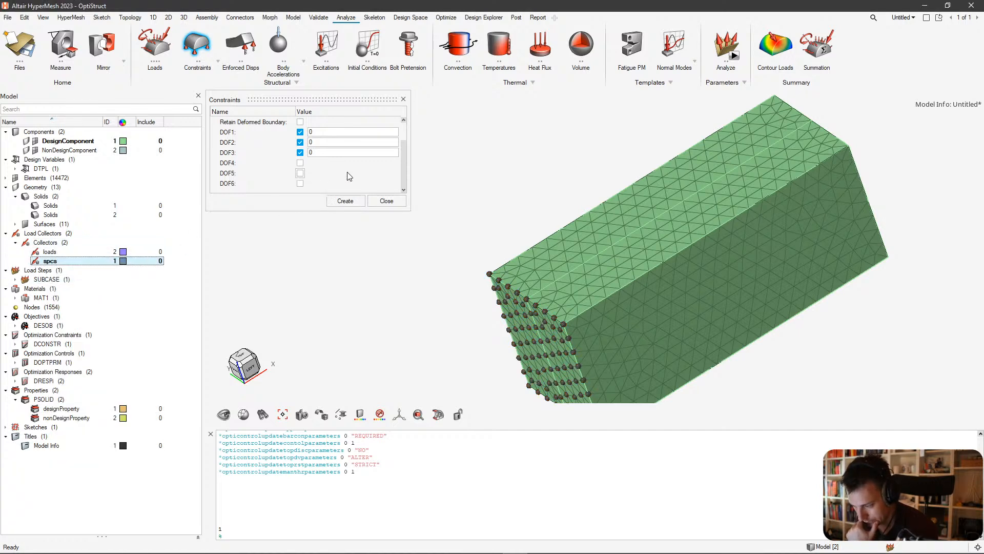
{"action": "left_click", "coordinate": [351, 204]}
Examine the constraints on the end face and the block's free end, then leave the Constraints tool.
{"action": "right_click_drag", "start_coordinate": [410, 261], "coordinate": [366, 248]}
{"action": "right_click_drag", "start_coordinate": [492, 194], "coordinate": [523, 154]}
{"action": "scroll", "coordinate": [615, 205], "scroll_direction": "down", "scroll_amount": 4}
{"action": "middle_click_drag", "start_coordinate": [644, 243], "coordinate": [593, 229]}
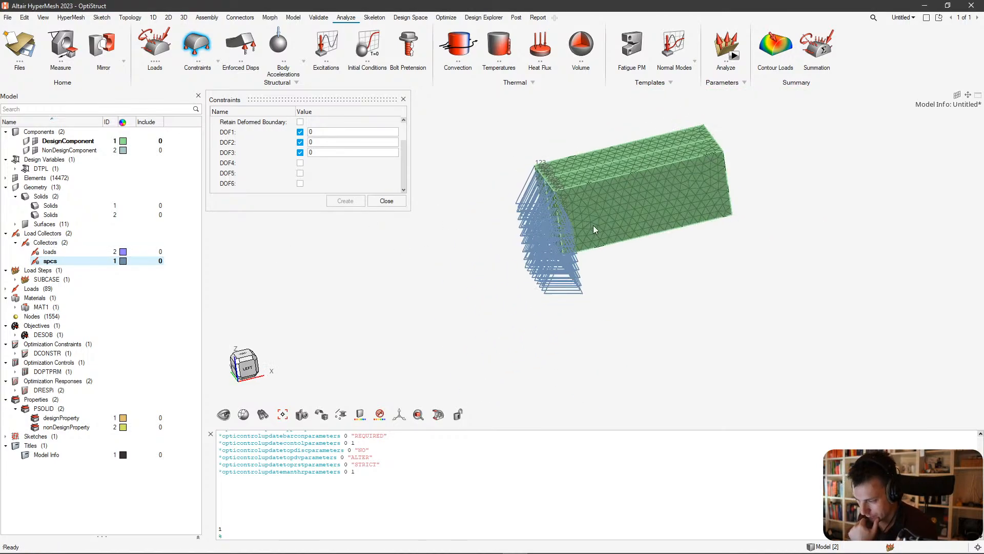
{"action": "right_click_drag", "start_coordinate": [667, 182], "coordinate": [552, 244]}
{"action": "middle_click_drag", "start_coordinate": [551, 244], "coordinate": [474, 237]}
{"action": "right_click_drag", "start_coordinate": [602, 225], "coordinate": [598, 260]}
{"action": "scroll", "coordinate": [554, 222], "scroll_direction": "up", "scroll_amount": 4}
{"action": "middle_click_drag", "start_coordinate": [597, 220], "coordinate": [672, 271]}
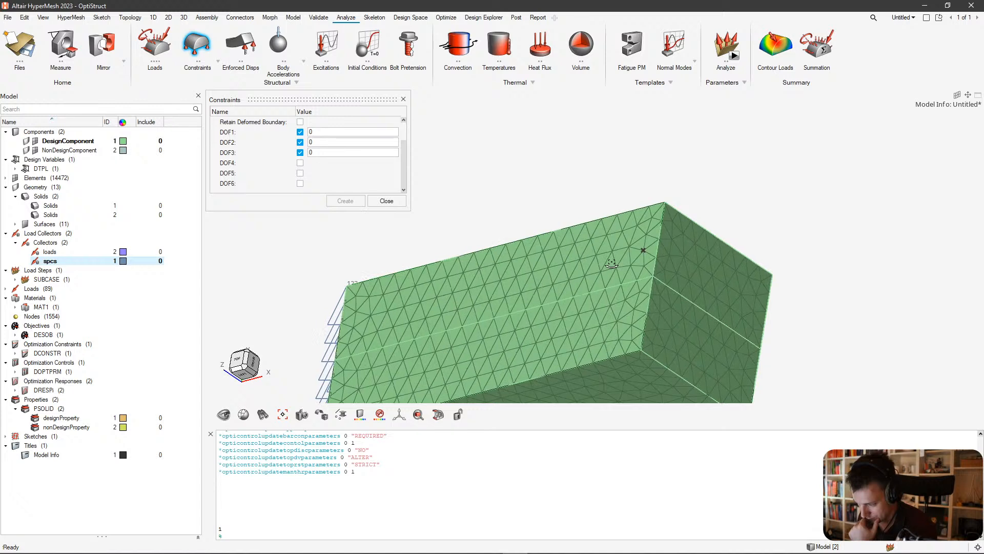
{"action": "left_click", "coordinate": [386, 201]}
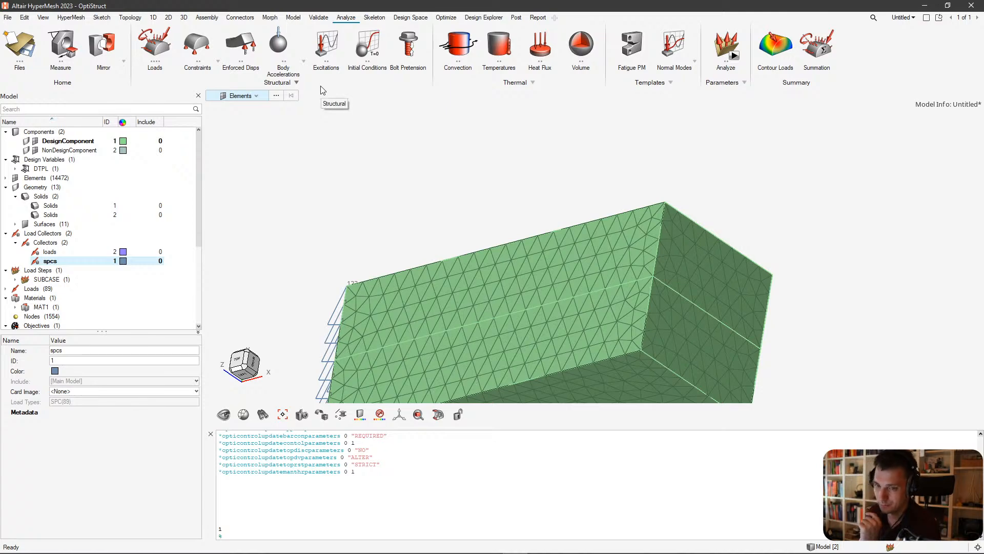
Start a nodal force and area-select the nodes along the upper edge of the block's free end.
{"action": "middle_click_drag", "start_coordinate": [762, 224], "coordinate": [711, 212]}
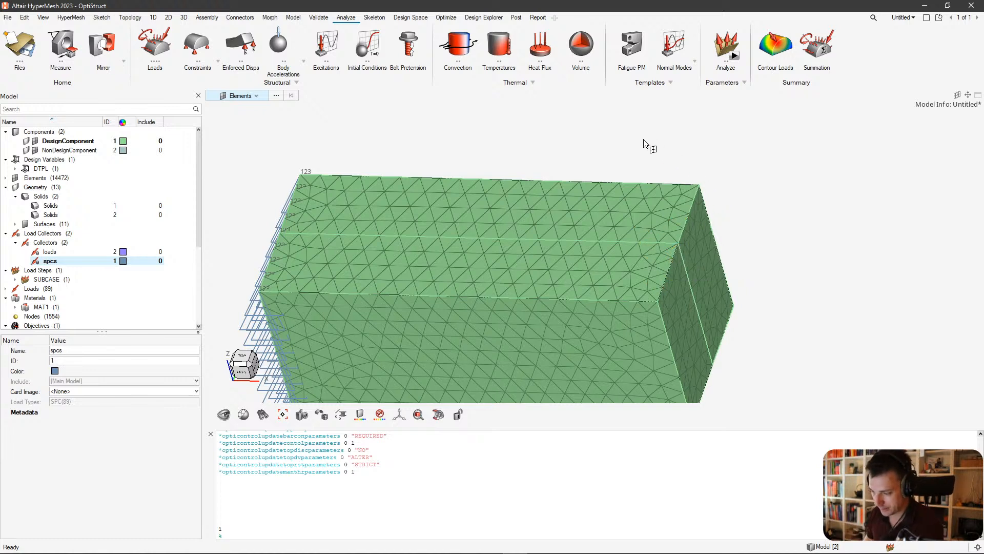
{"action": "left_click", "coordinate": [155, 45]}
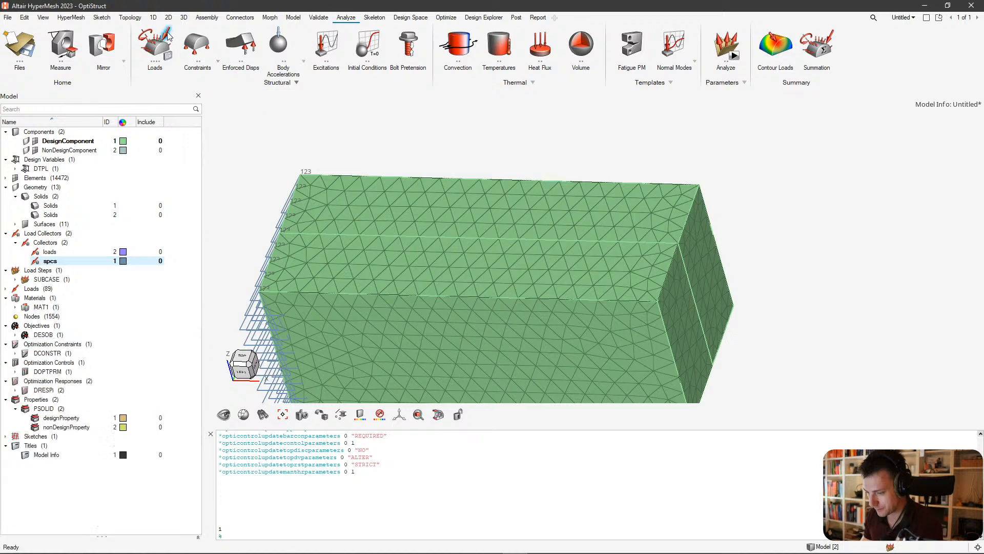
{"action": "left_click_drag", "start_coordinate": [673, 186], "coordinate": [703, 190], "text": "ctrl"}
{"action": "middle_click_drag", "start_coordinate": [702, 189], "coordinate": [713, 203]}
{"action": "scroll", "coordinate": [702, 197], "scroll_direction": "up", "scroll_amount": 4}
{"action": "left_click_drag", "start_coordinate": [704, 169], "coordinate": [670, 210], "text": "shift"}
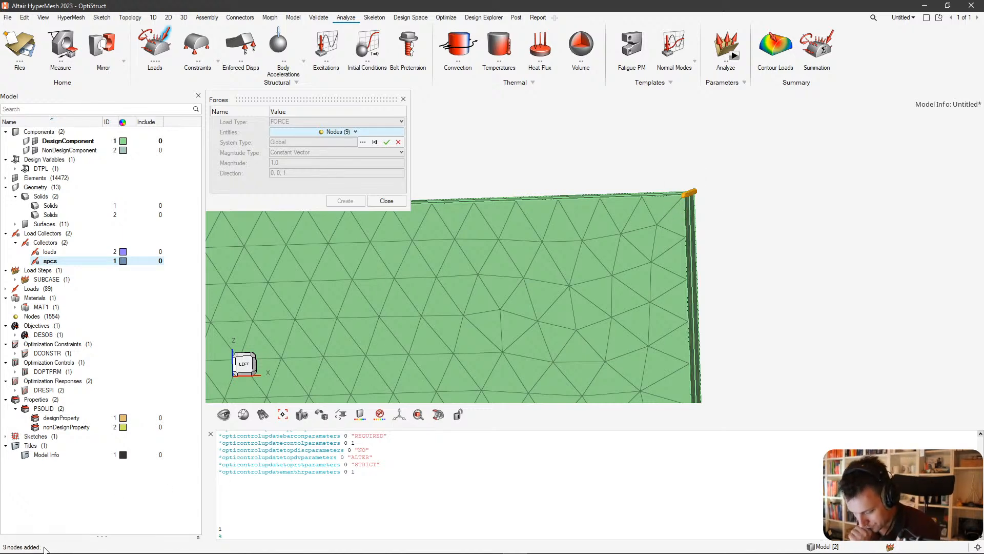
Remove the two corner nodes from the force selection and accept the remaining upper-edge nodes.
{"action": "middle_click_drag", "start_coordinate": [798, 243], "coordinate": [559, 261]}
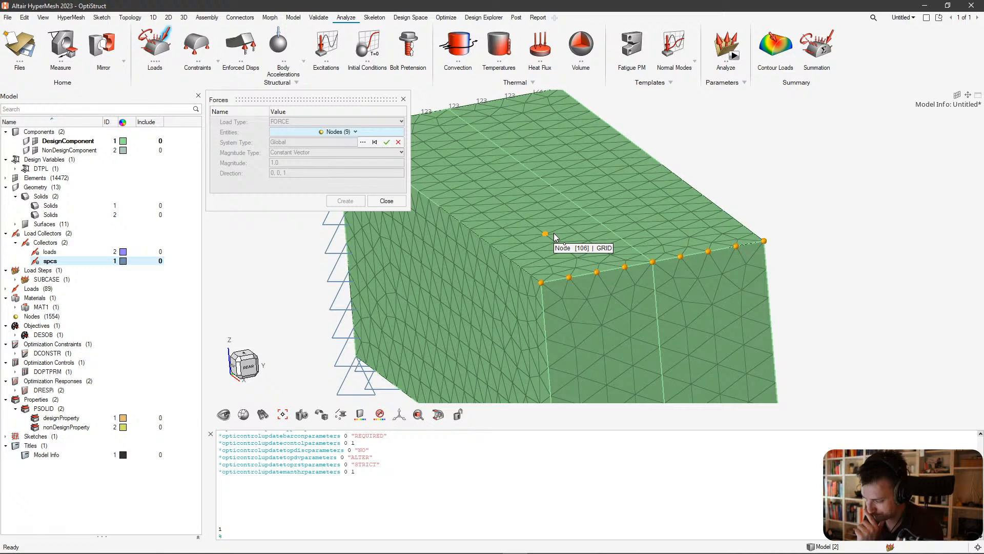
{"action": "left_click", "coordinate": [774, 242]}
{"action": "left_click_drag", "start_coordinate": [791, 227], "coordinate": [759, 252], "text": "shift"}
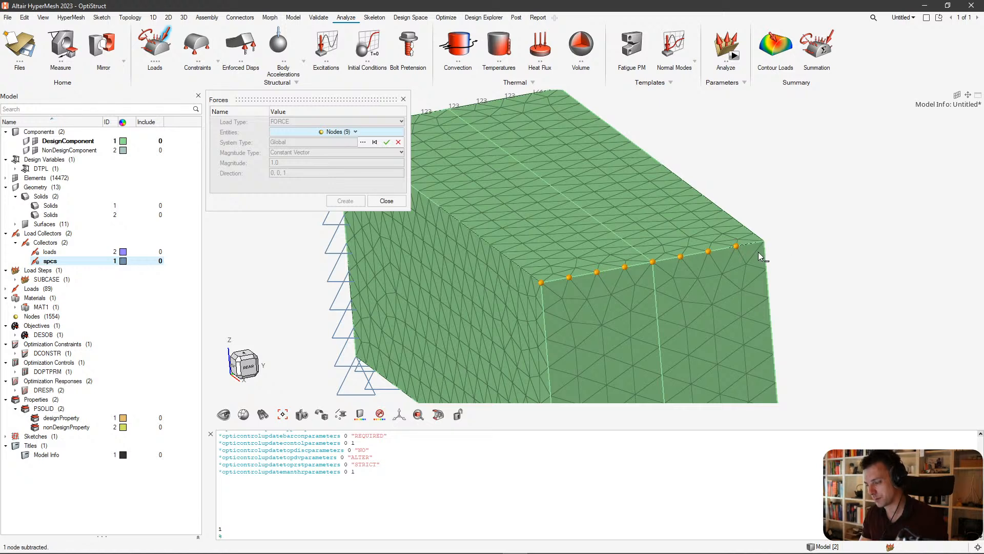
{"action": "left_click_drag", "start_coordinate": [542, 269], "coordinate": [519, 299], "text": "shift"}
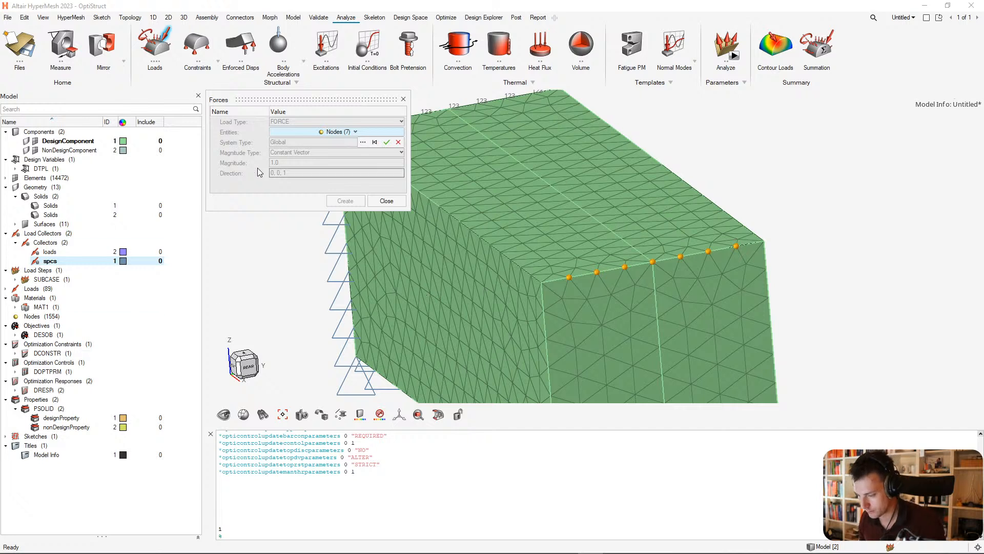
{"action": "left_click", "coordinate": [387, 142]}
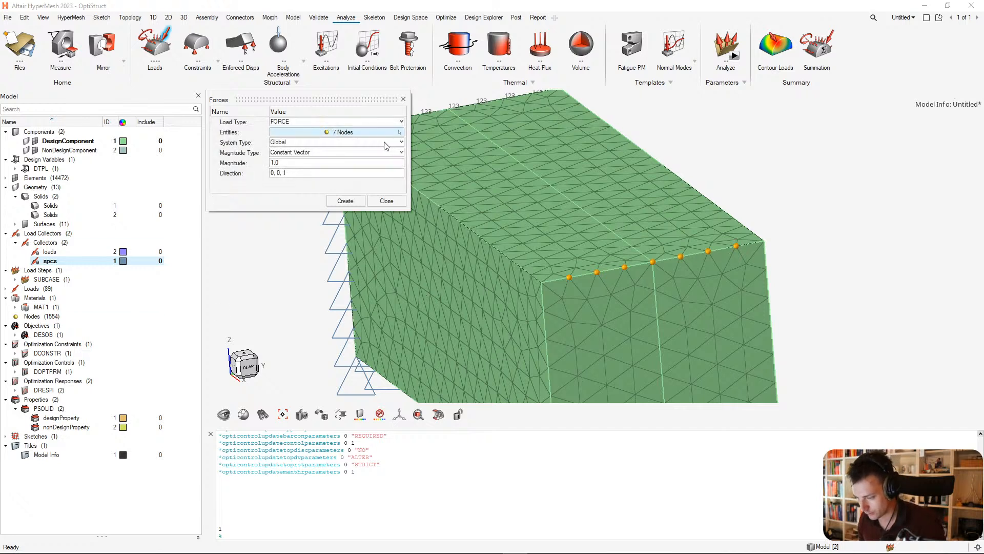
Set the force direction to 0, 0, -1 and its magnitude to 125.
{"action": "left_click", "coordinate": [319, 163]}
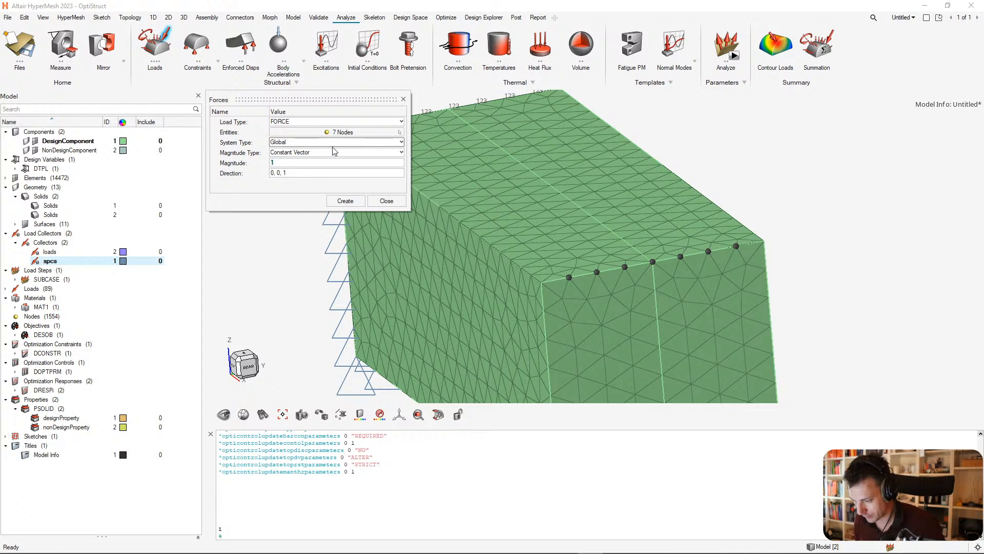
{"action": "left_click", "coordinate": [295, 175]}
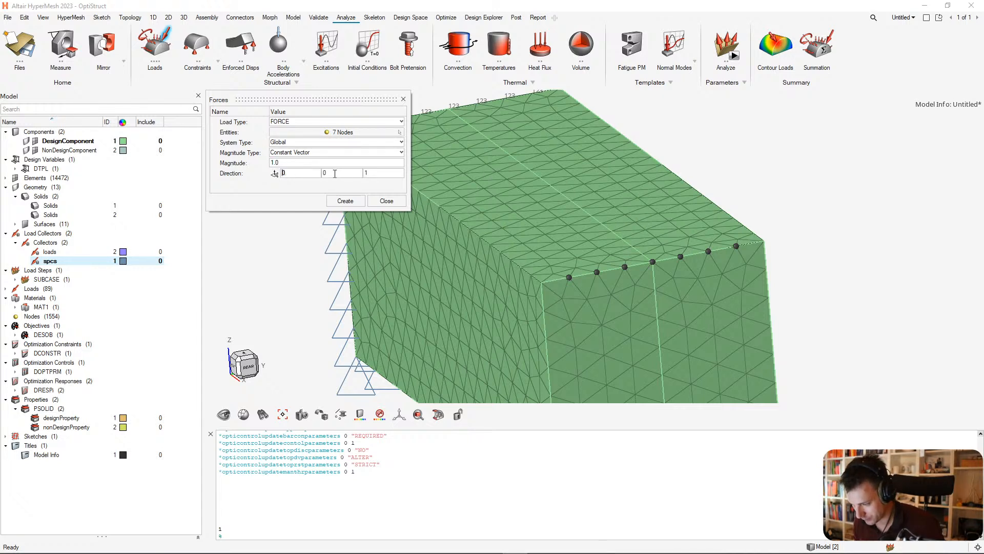
{"action": "left_click", "coordinate": [377, 173]}
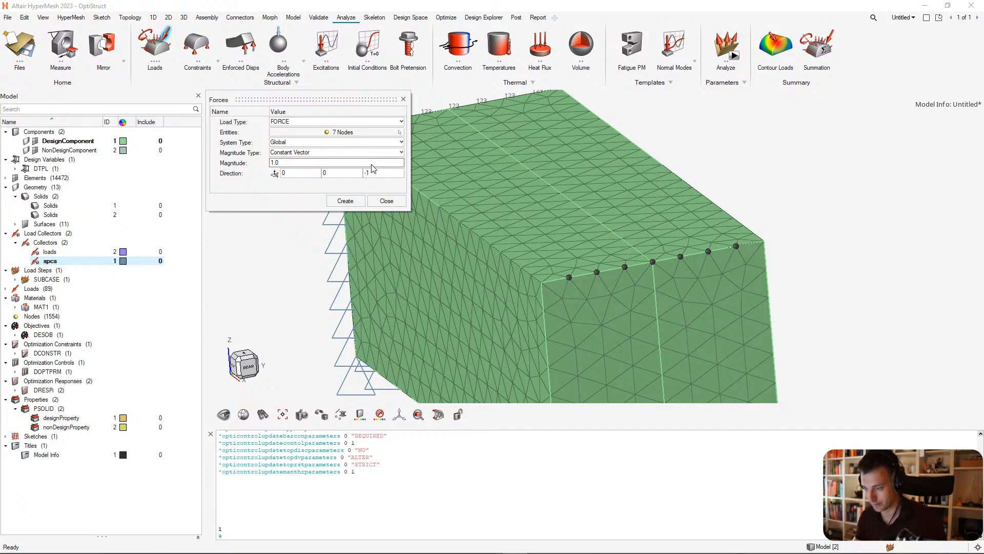
{"action": "left_click", "coordinate": [320, 162]}
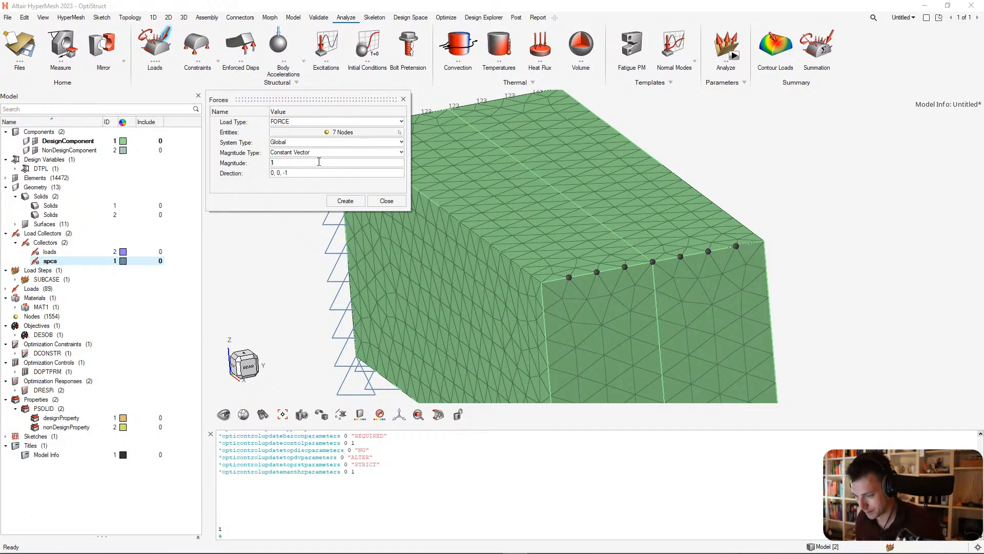
{"action": "type", "text": "3"}
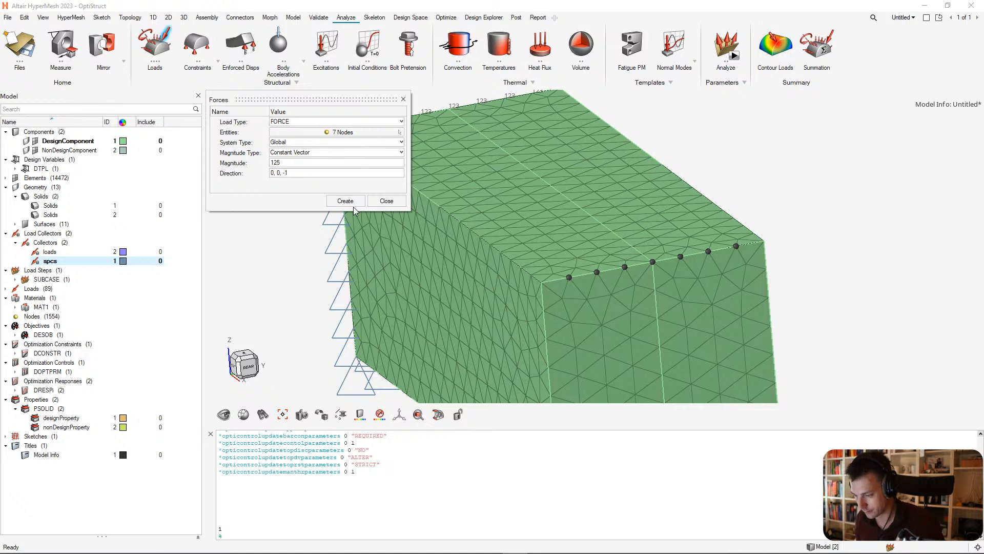
Make the loads collector current and create the forces on the inner nodes of the upper edge.
{"action": "right_click", "coordinate": [51, 252]}
{"action": "left_click", "coordinate": [83, 273]}
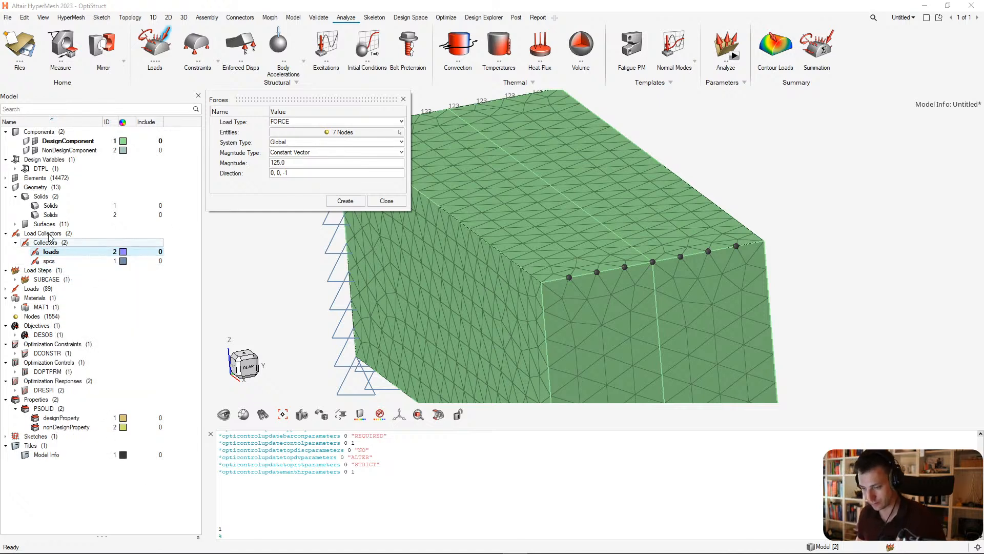
{"action": "left_click", "coordinate": [351, 204]}
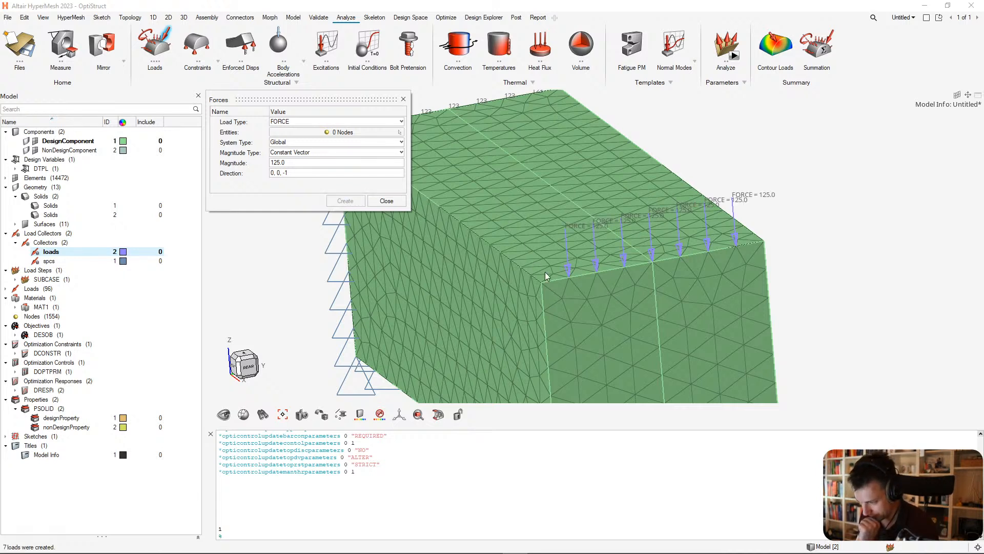
Create forces of magnitude 62.5 in direction 0, 0, -1 on the two corner nodes of the free end's upper edge.
{"action": "left_click", "coordinate": [359, 132]}
{"action": "left_click", "coordinate": [540, 282]}
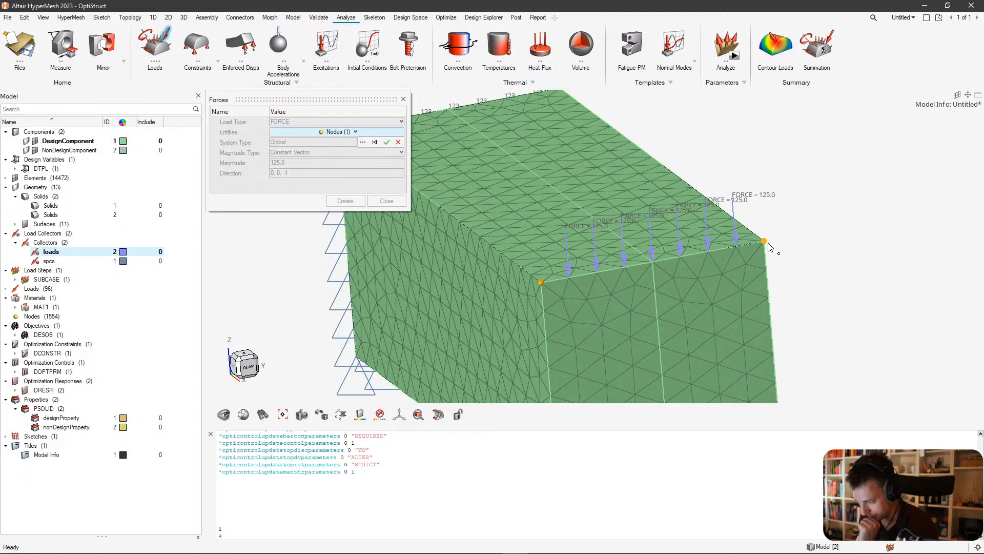
{"action": "left_click", "coordinate": [763, 240]}
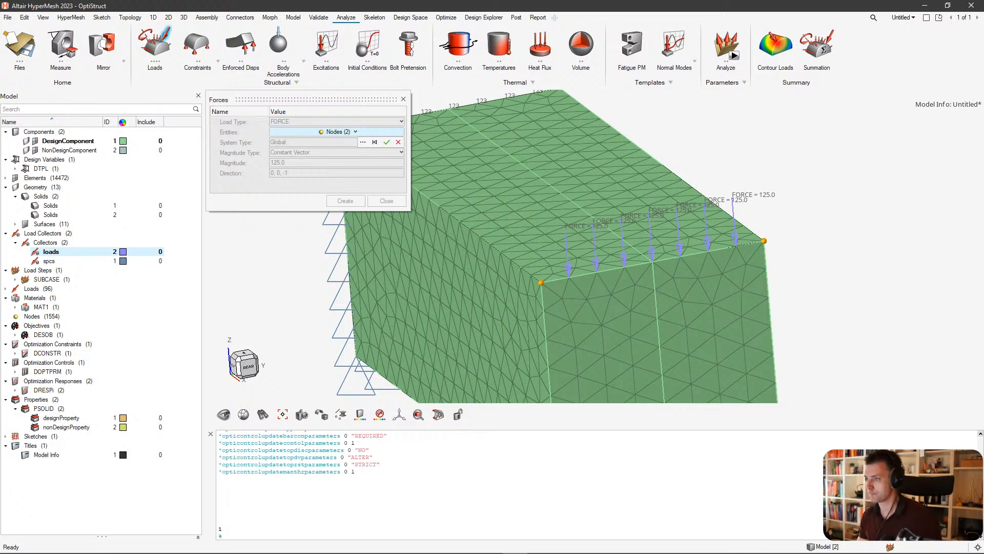
{"action": "left_click", "coordinate": [387, 142]}
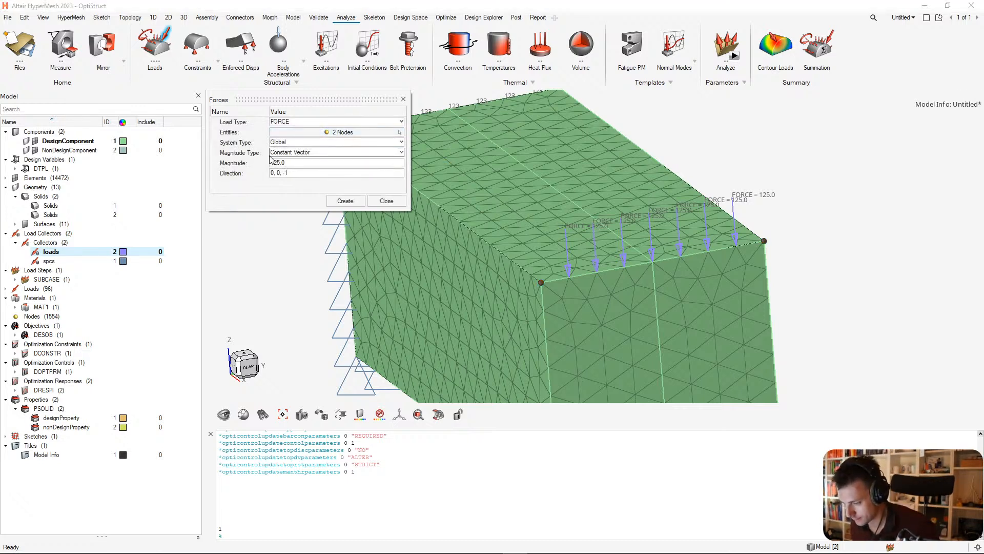
{"action": "left_click", "coordinate": [271, 162]}
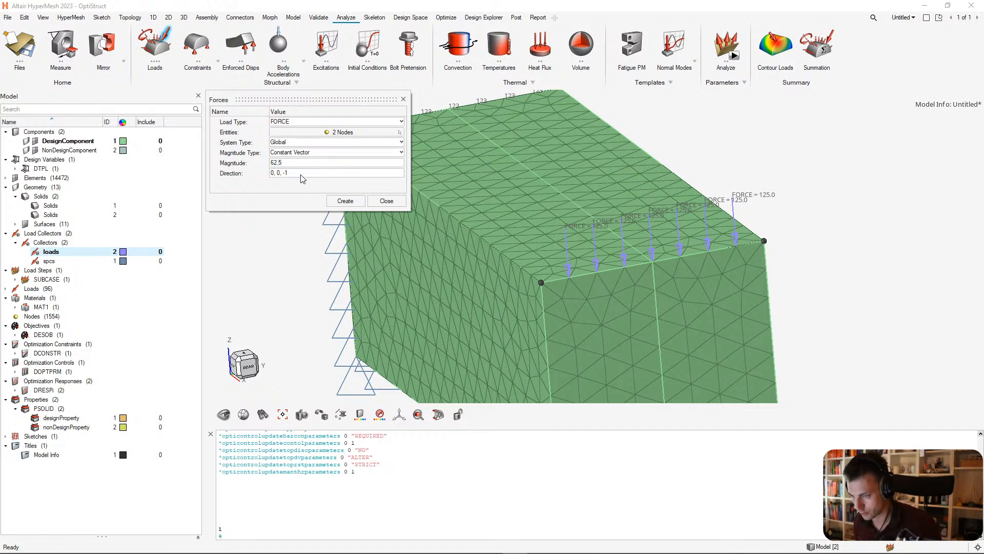
{"action": "left_click", "coordinate": [345, 201]}
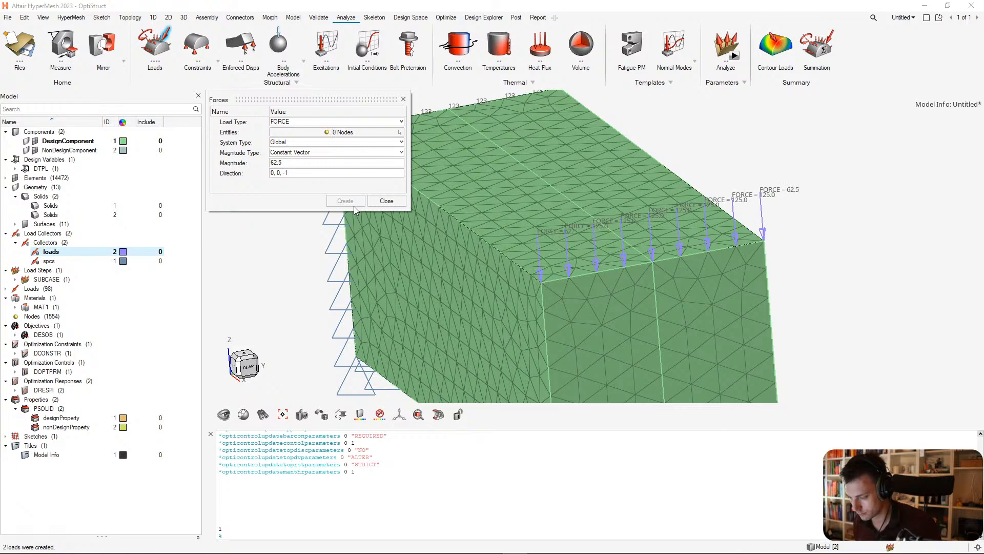
{"action": "left_click", "coordinate": [386, 200]}
Change the display color of the loads collector to light red.
{"action": "middle_click_drag", "start_coordinate": [620, 233], "coordinate": [596, 196]}
{"action": "scroll", "coordinate": [596, 196], "scroll_direction": "down", "scroll_amount": 4}
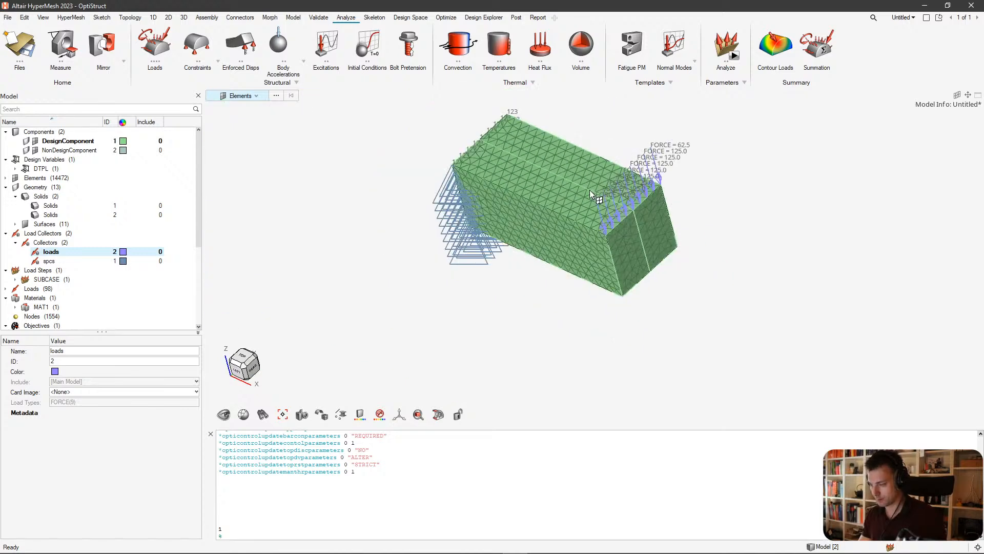
{"action": "right_click_drag", "start_coordinate": [596, 196], "coordinate": [689, 239]}
{"action": "middle_click_drag", "start_coordinate": [688, 238], "coordinate": [780, 220]}
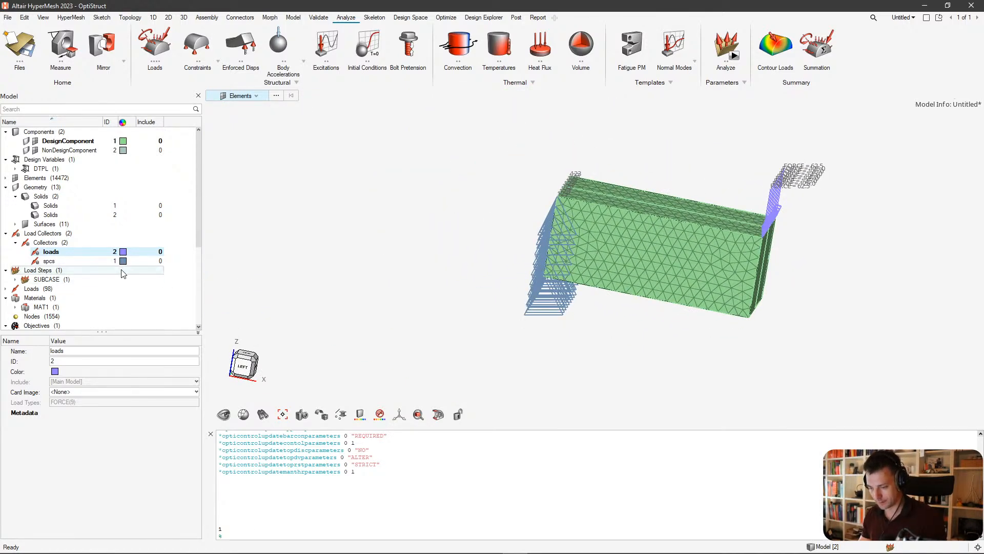
{"action": "right_click", "coordinate": [123, 253]}
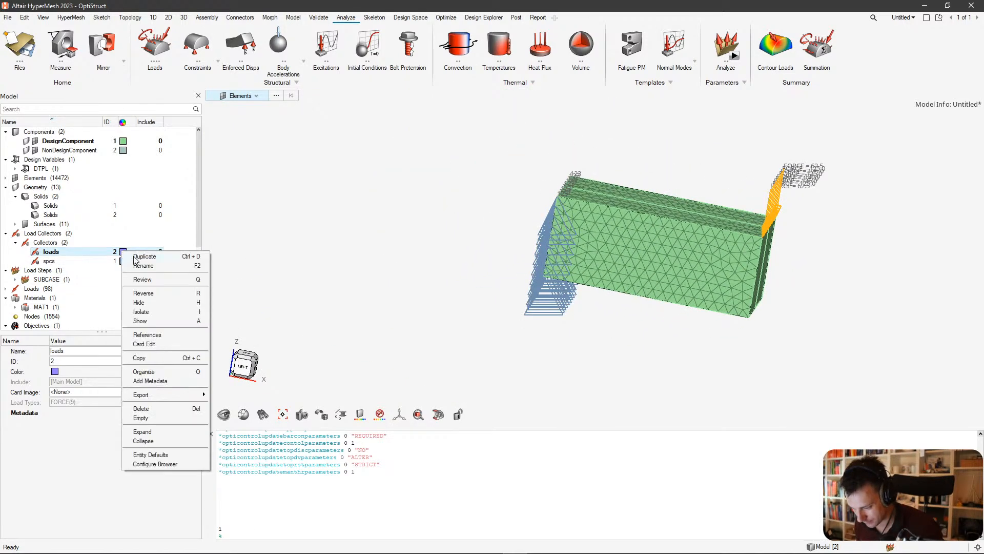
{"action": "left_click", "coordinate": [122, 251]}
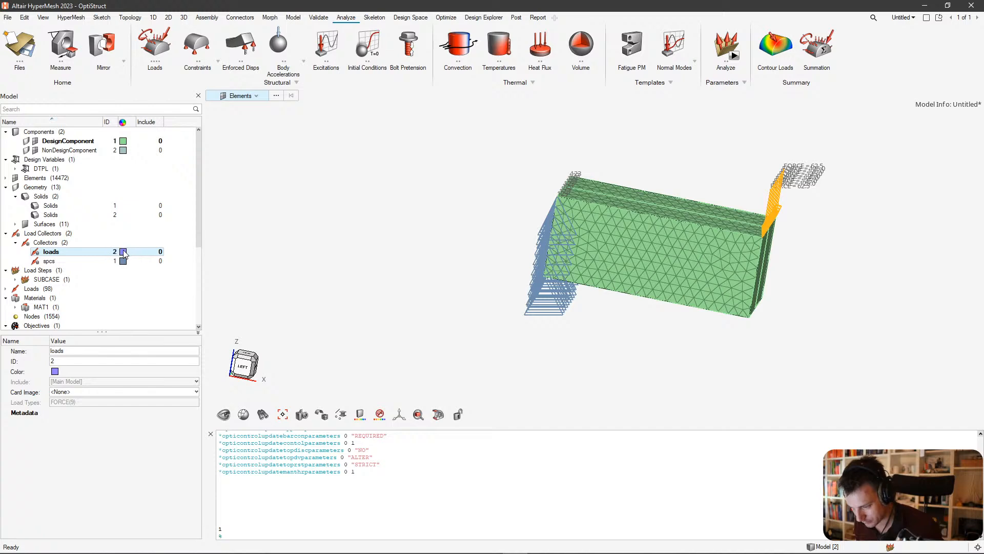
{"action": "left_click", "coordinate": [123, 252]}
{"action": "left_click", "coordinate": [168, 282]}
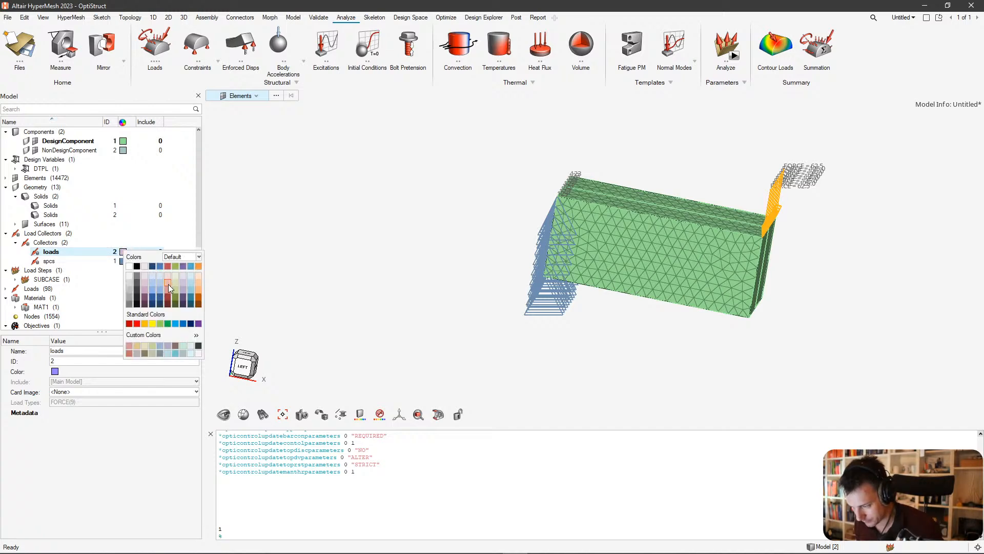
{"action": "left_click", "coordinate": [395, 280]}
Review the optimization objective and set the upper bound of the volume fraction constraint to 0.25.
{"action": "scroll", "coordinate": [436, 277], "scroll_direction": "down", "scroll_amount": 3}
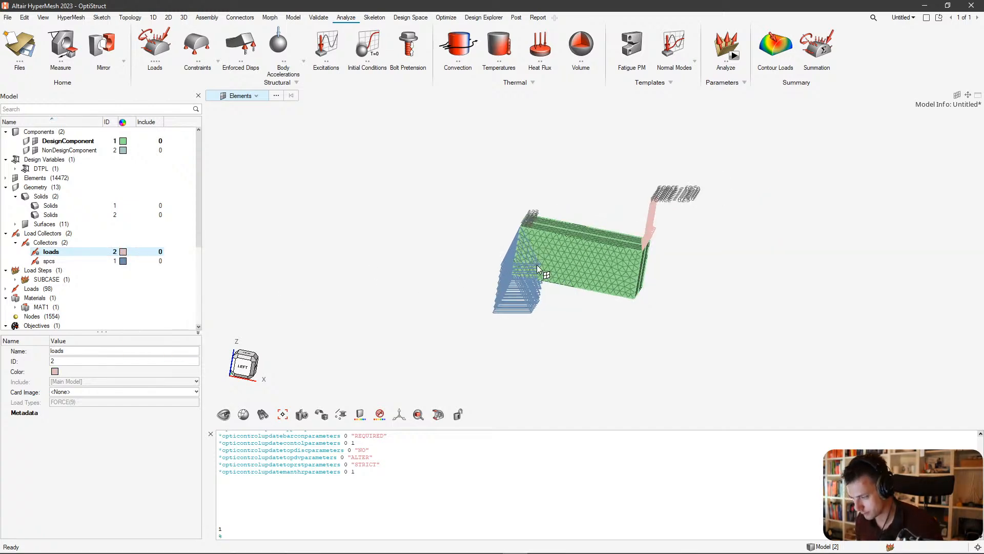
{"action": "middle_click_drag", "start_coordinate": [542, 270], "coordinate": [567, 257]}
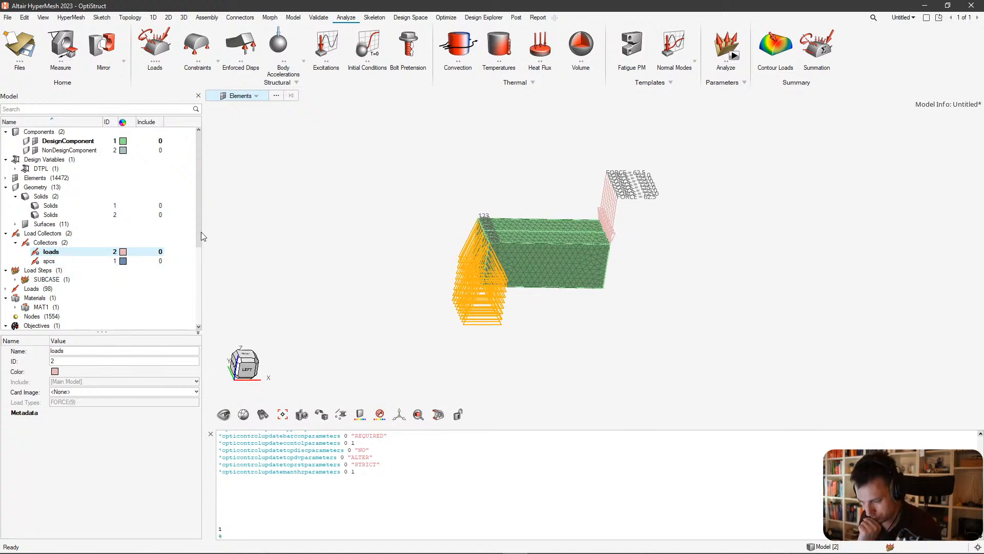
{"action": "mouse_move", "coordinate": [198, 236]}
{"action": "left_mouse_down"}
{"action": "mouse_move", "coordinate": [195, 285]}
{"action": "mouse_move", "coordinate": [193, 228]}
{"action": "left_mouse_up"}
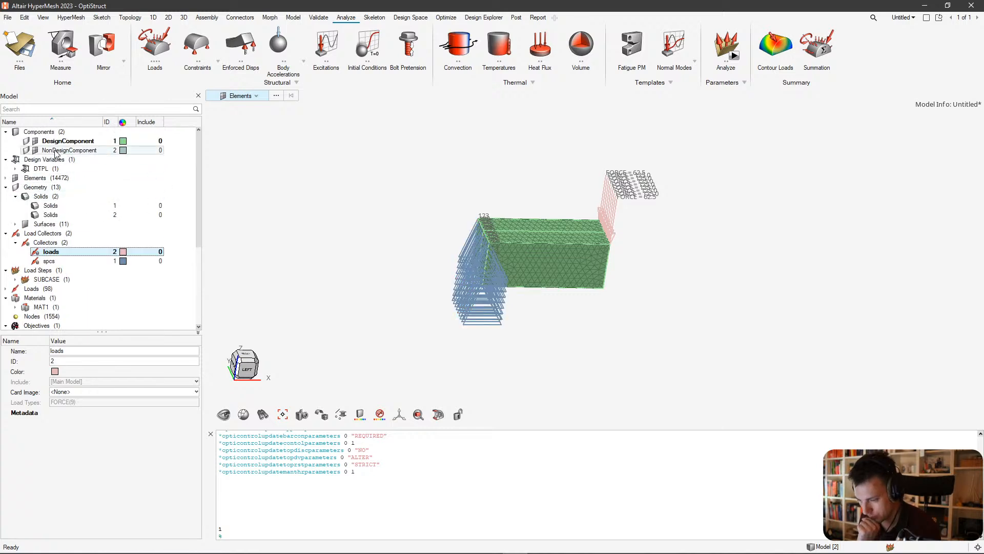
{"action": "left_click_drag", "start_coordinate": [198, 219], "coordinate": [197, 247]}
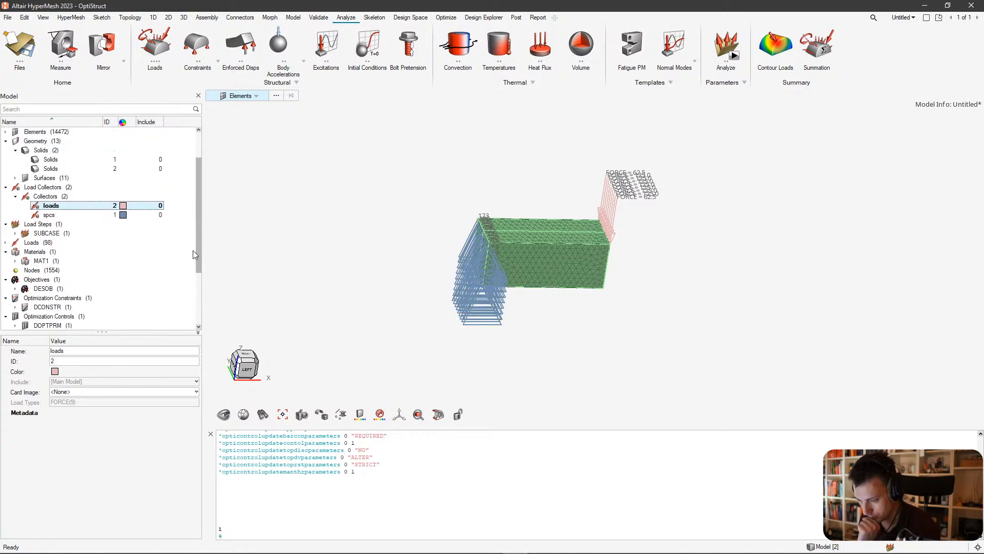
{"action": "left_click", "coordinate": [45, 288]}
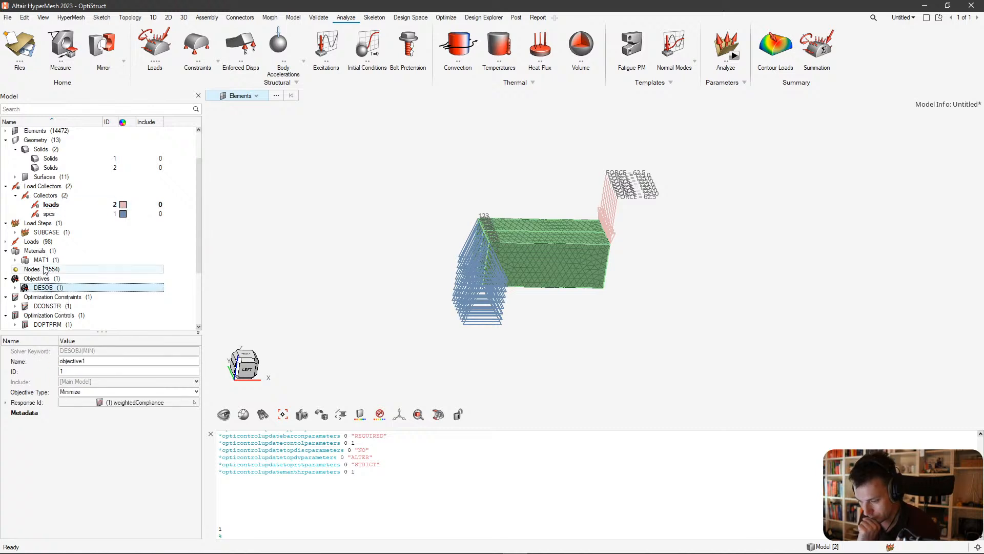
{"action": "left_click", "coordinate": [44, 305]}
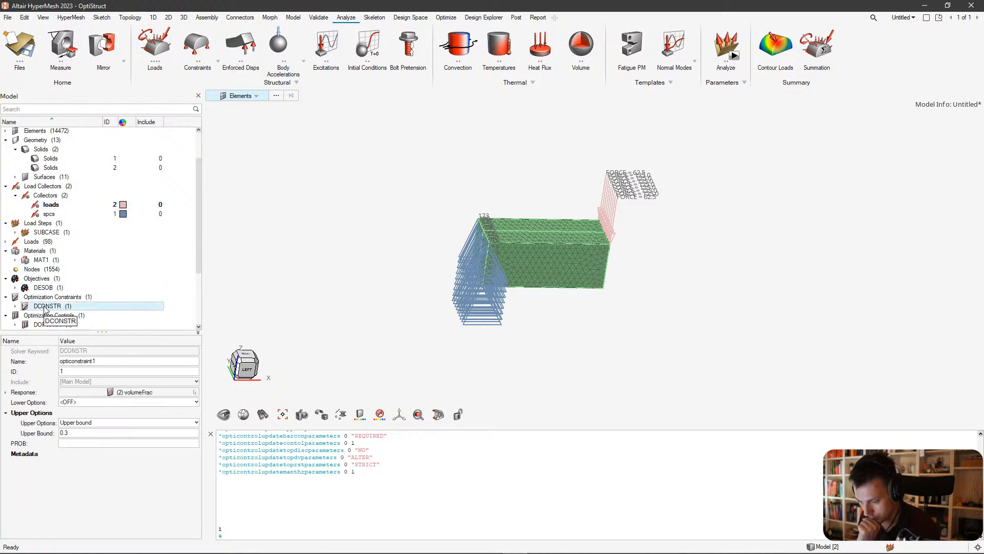
{"action": "left_click", "coordinate": [85, 432]}
{"action": "key", "text": "BackSpace"}
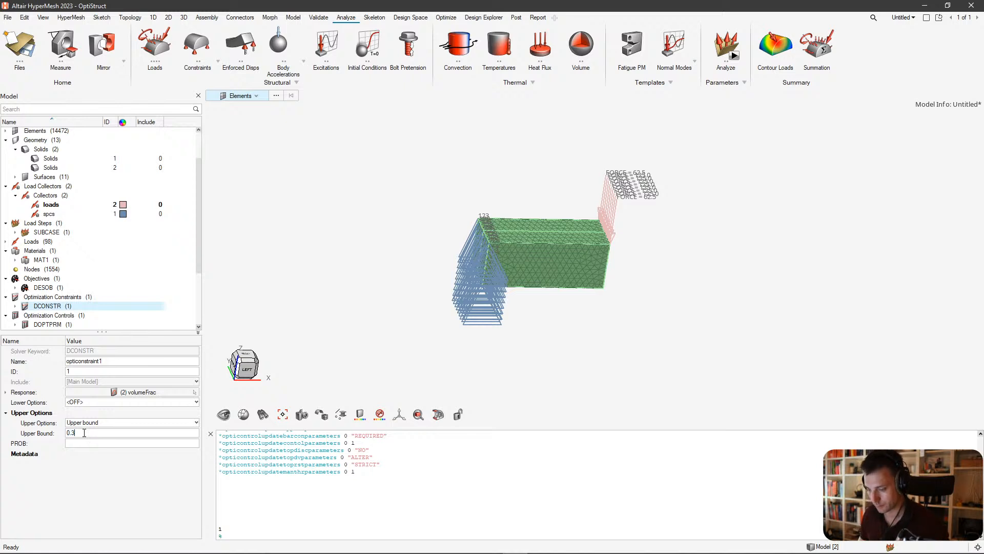
{"action": "type", "text": "25"}
Examine the DOPTPRM optimization control settings and the volumeFrac and weightedCompliance response definitions.
{"action": "scroll", "coordinate": [65, 315], "scroll_direction": "down", "scroll_amount": 1}
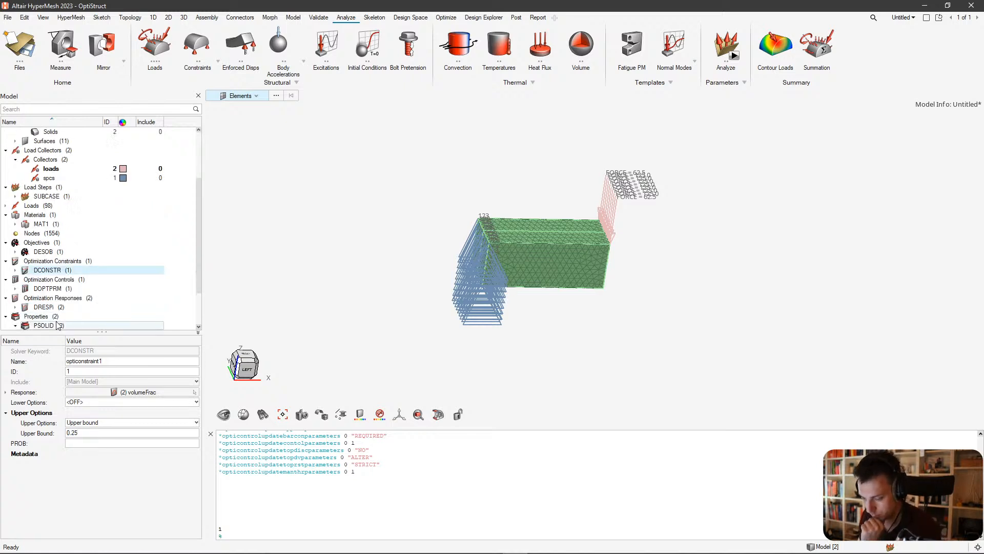
{"action": "left_click", "coordinate": [48, 288]}
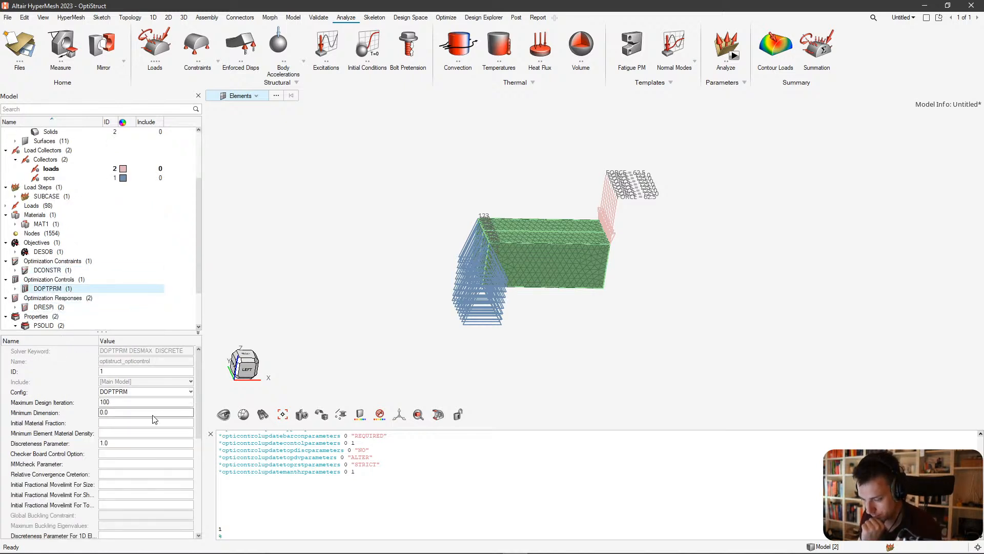
{"action": "scroll", "coordinate": [72, 318], "scroll_direction": "down", "scroll_amount": 1}
{"action": "left_click", "coordinate": [47, 270]}
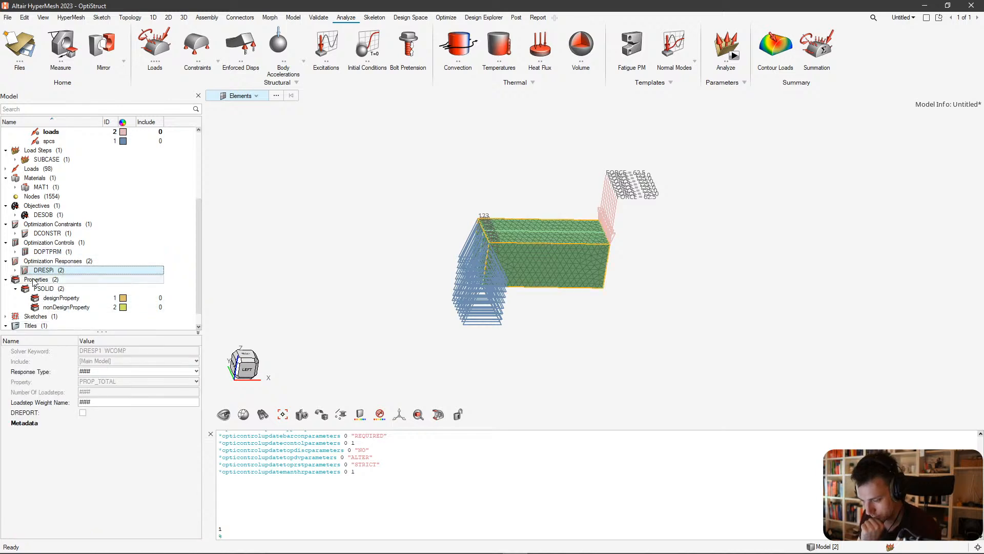
{"action": "left_click", "coordinate": [15, 270]}
{"action": "left_click", "coordinate": [53, 280]}
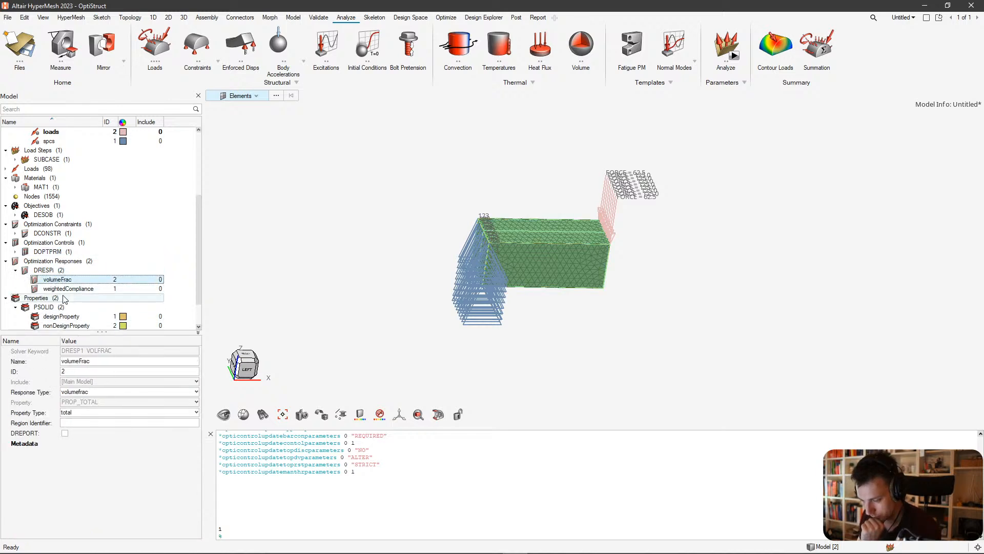
{"action": "left_click", "coordinate": [60, 290]}
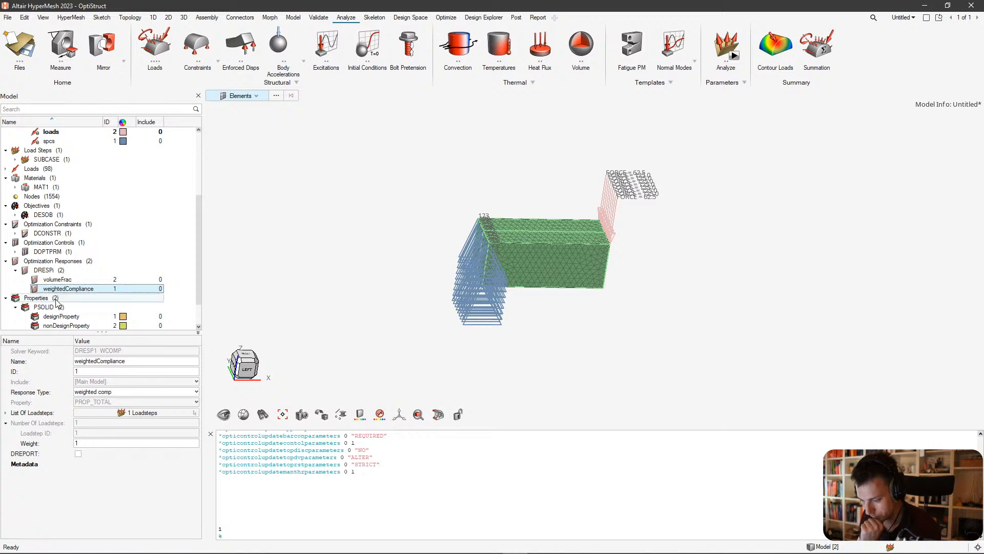
{"action": "scroll", "coordinate": [59, 291], "scroll_direction": "down", "scroll_amount": 3}
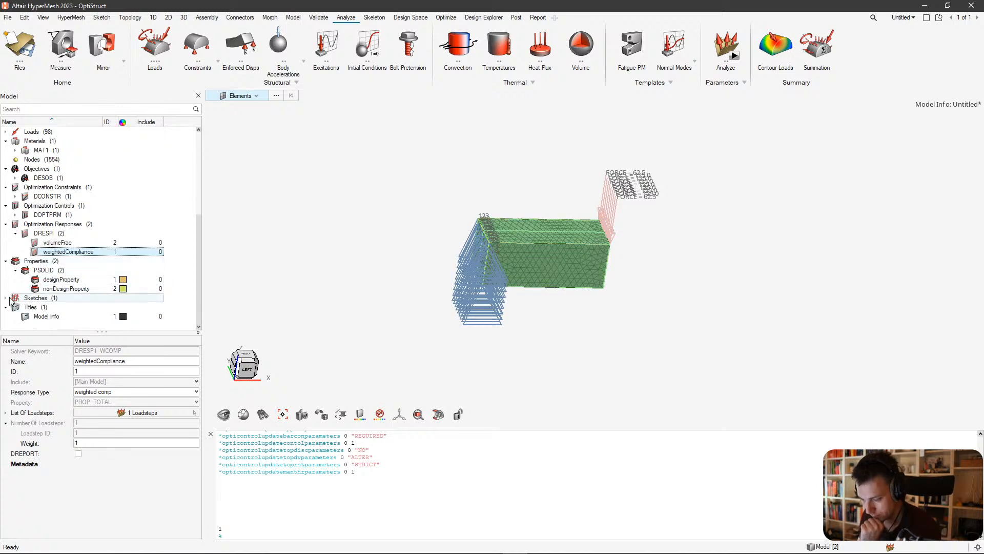
Start saving the model under a new name and go to the InsprieTest folder on the desktop.
{"action": "left_click", "coordinate": [8, 18]}
{"action": "mouse_move", "coordinate": [49, 85]}
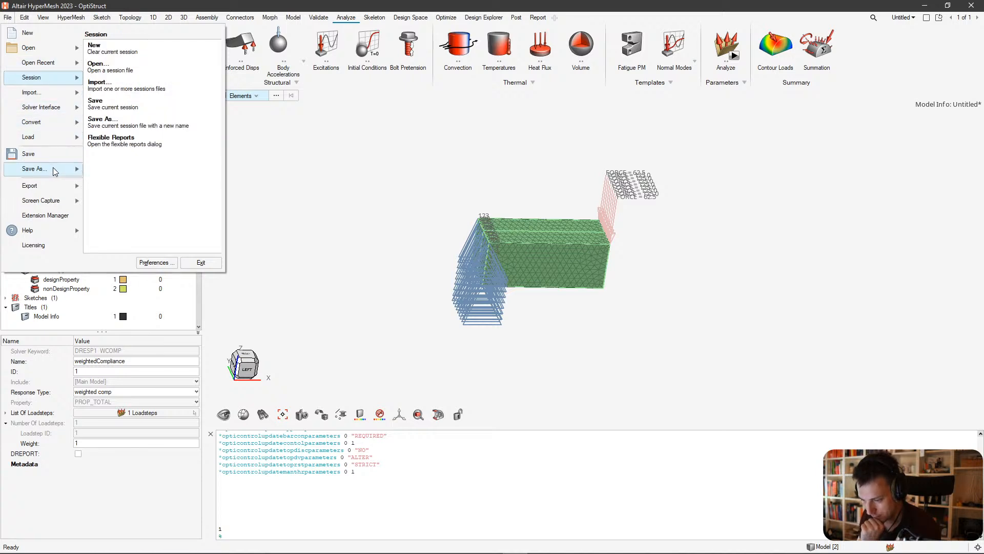
{"action": "mouse_move", "coordinate": [53, 168]}
{"action": "left_click", "coordinate": [136, 49]}
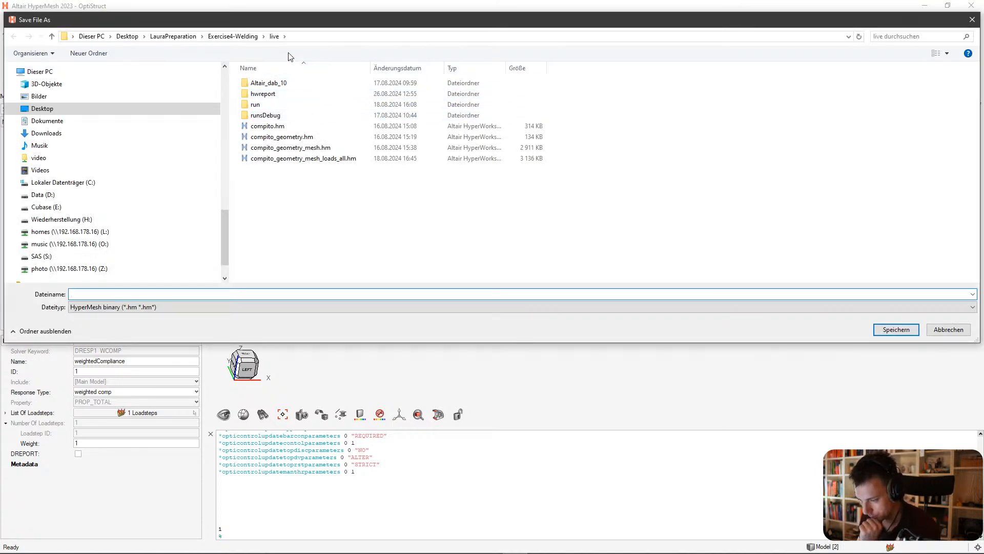
{"action": "left_click", "coordinate": [127, 36]}
{"action": "left_click", "coordinate": [277, 83]}
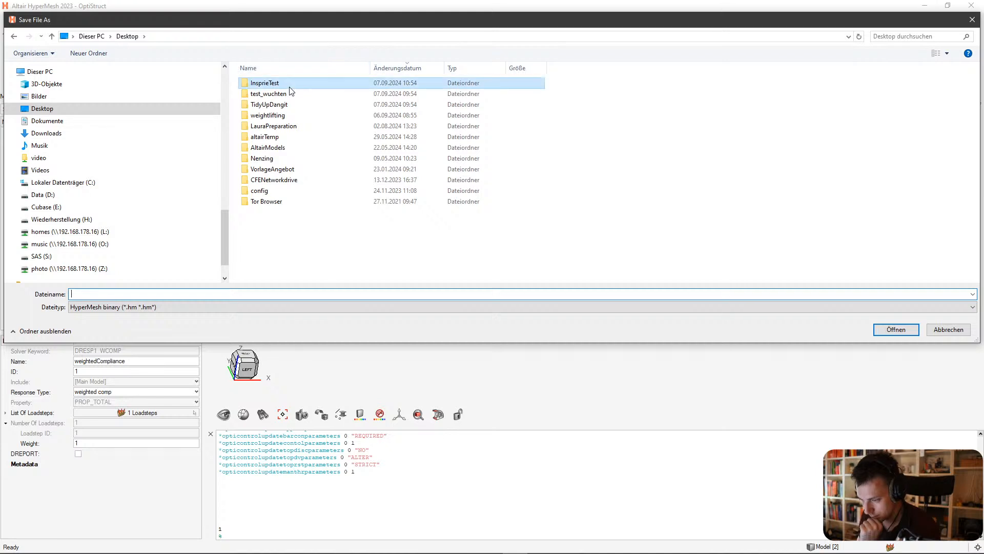
{"action": "double_click", "coordinate": [290, 87]}
Create a new folder named HypermeshComparison inside InsprieTest.
{"action": "right_click", "coordinate": [426, 147]}
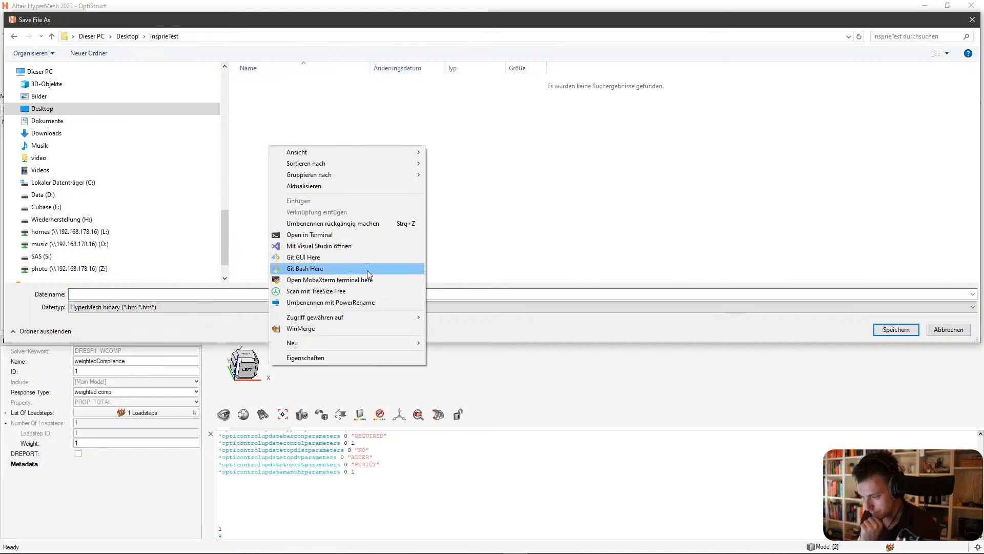
{"action": "mouse_move", "coordinate": [367, 344]}
{"action": "left_click", "coordinate": [446, 342]}
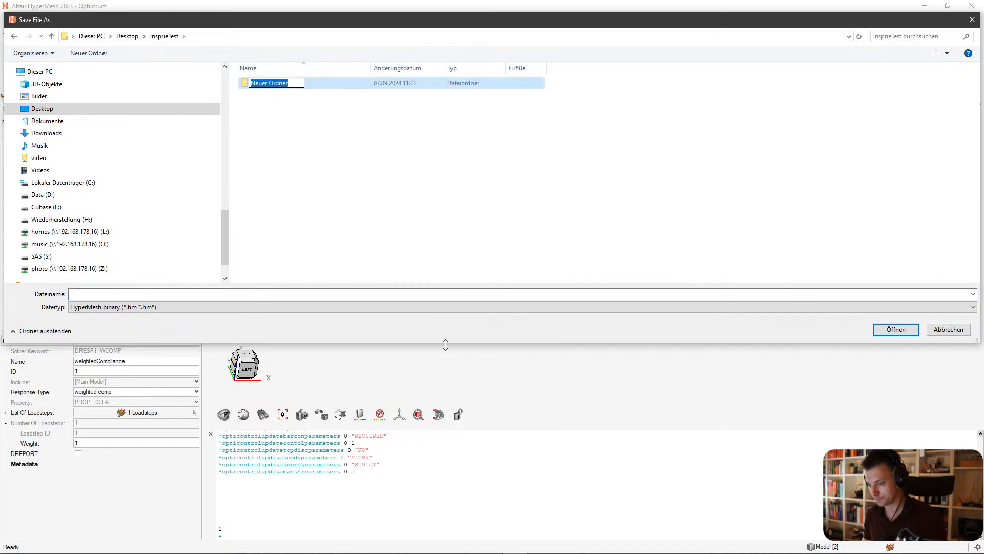
{"action": "type", "text": "Hyperm"}
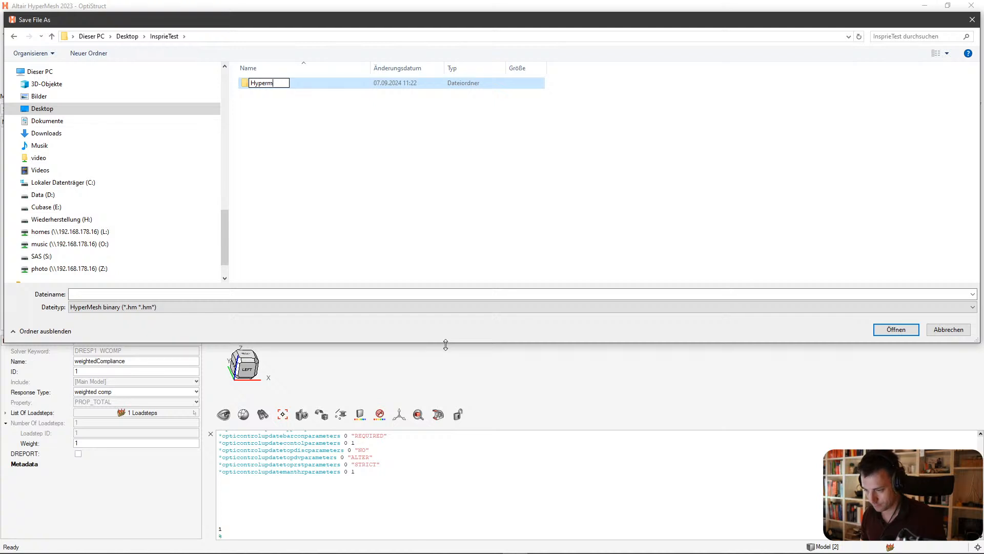
{"action": "type", "text": "eshComparison"}
{"action": "key", "text": "Return"}
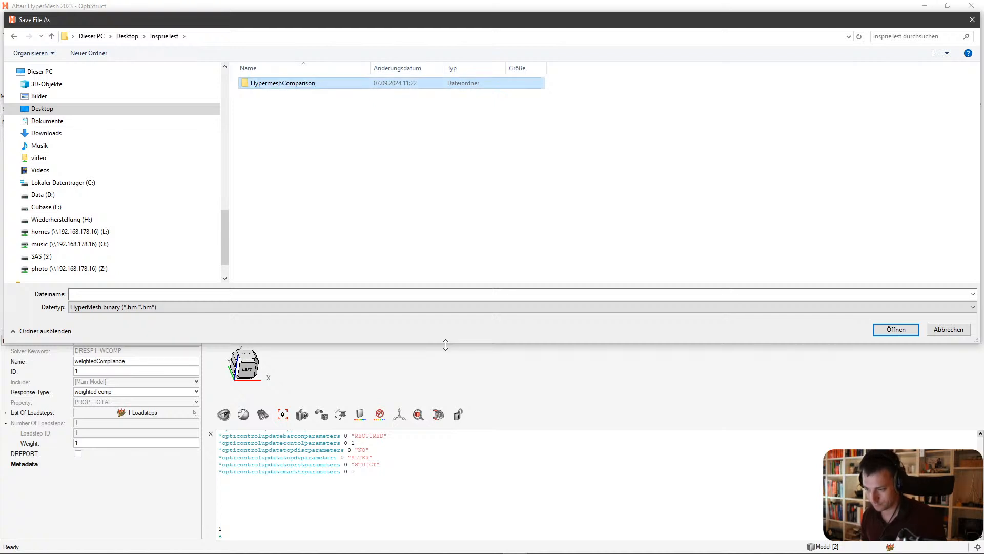
Open the HypermeshComparison folder and save the model there as FullModel.hm.
{"action": "key", "text": "Return"}
{"action": "left_click", "coordinate": [370, 291]}
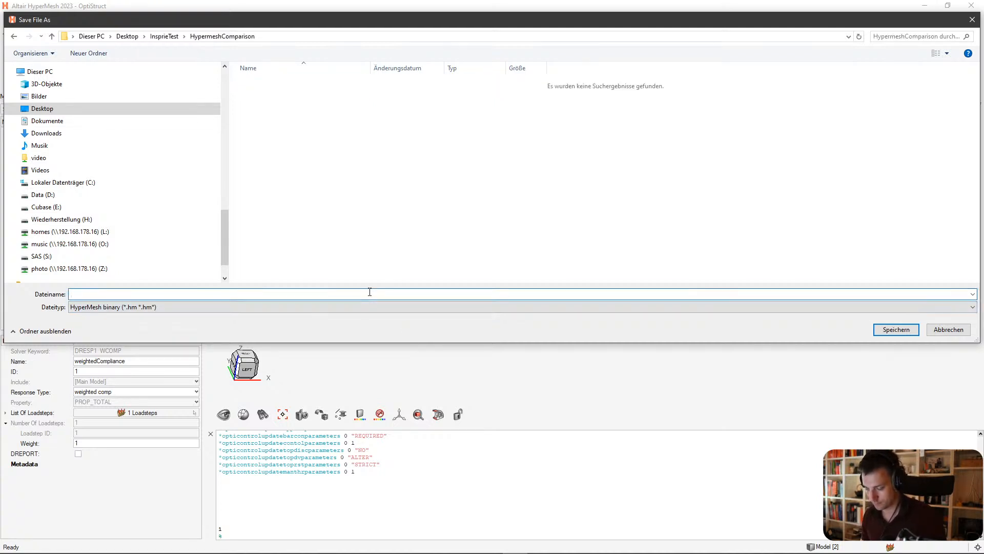
{"action": "key", "text": "Return"}
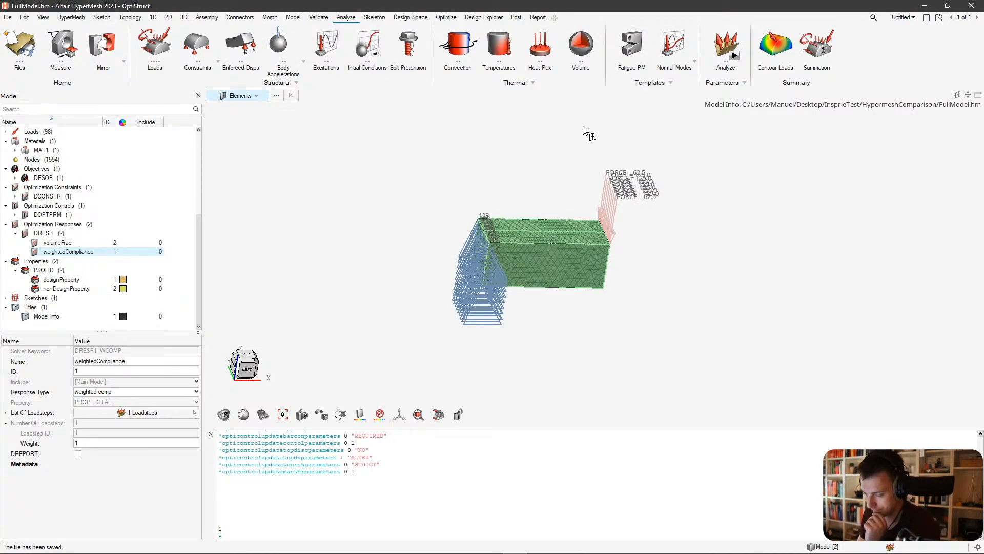
Run the topology optimization, exporting the solver deck as FullModel.fem into the HypermeshComparison folder with the default OptiStruct export options.
{"action": "middle_click_drag", "start_coordinate": [590, 197], "coordinate": [543, 241]}
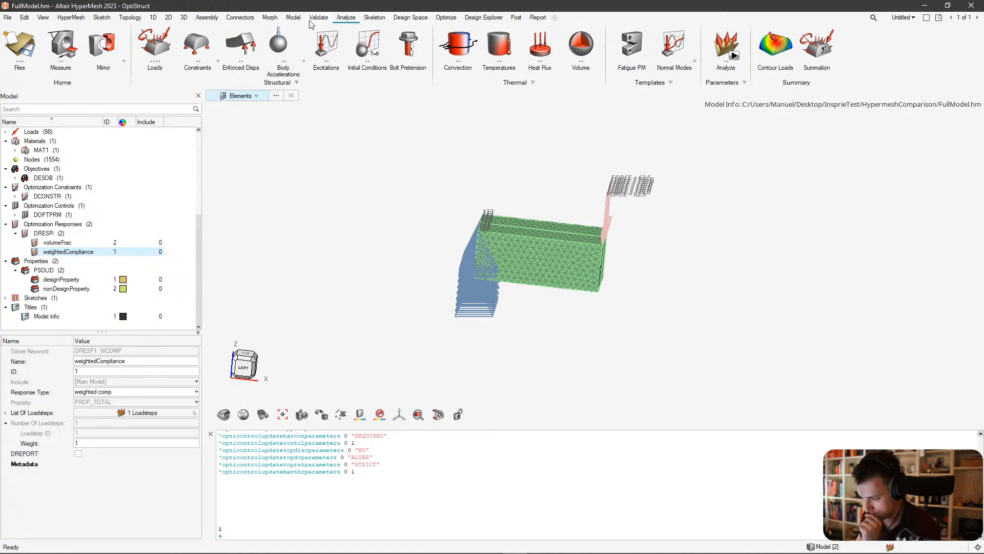
{"action": "left_click", "coordinate": [445, 19]}
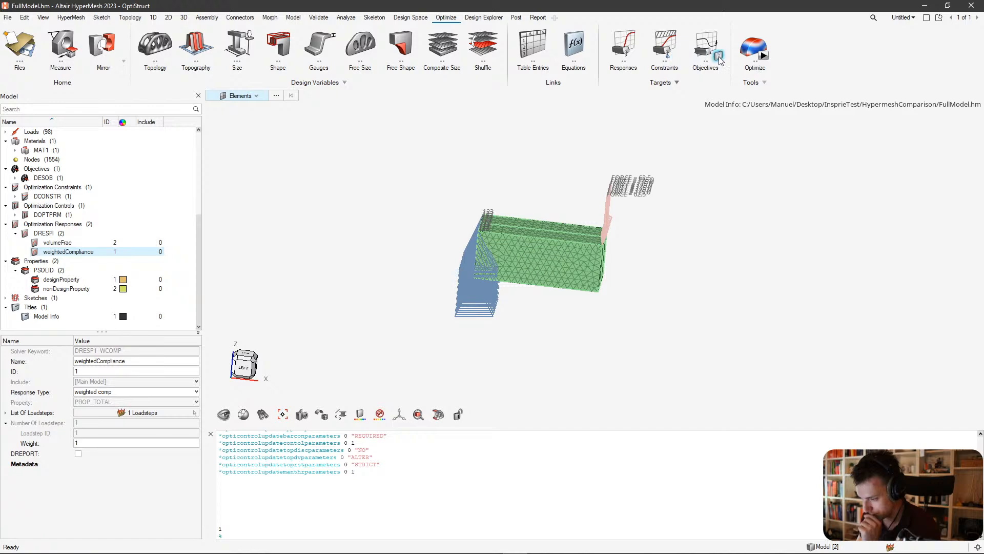
{"action": "left_click", "coordinate": [762, 56]}
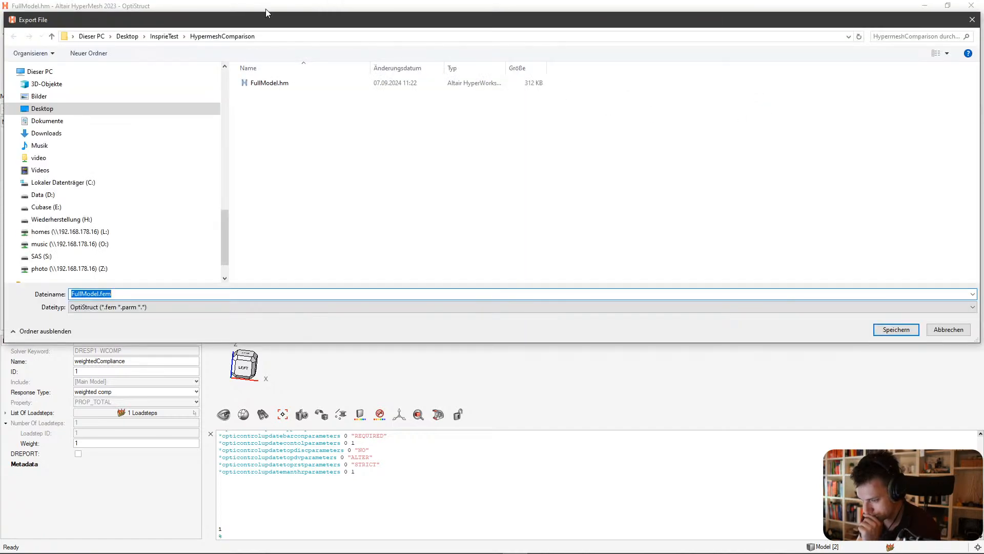
{"action": "left_click", "coordinate": [896, 329]}
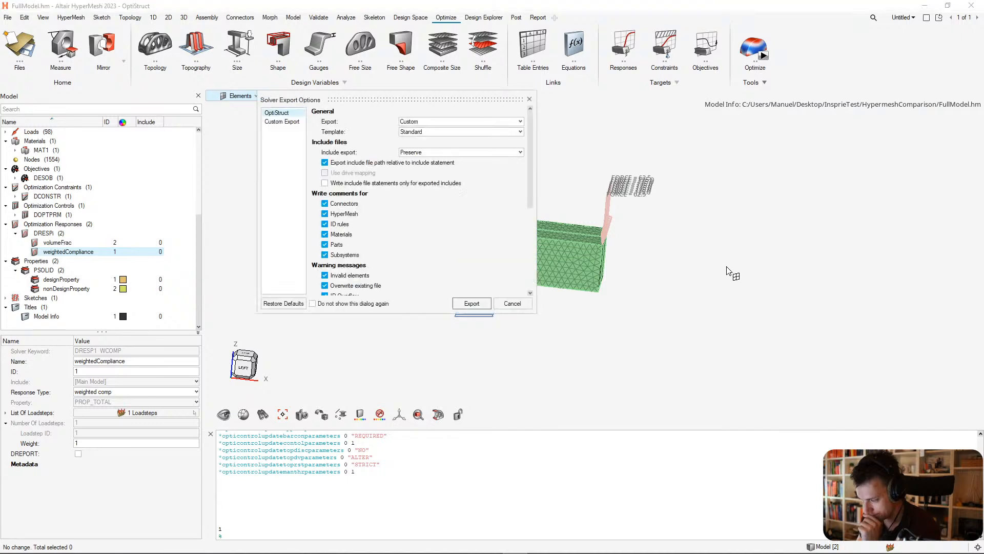
{"action": "left_click", "coordinate": [477, 301]}
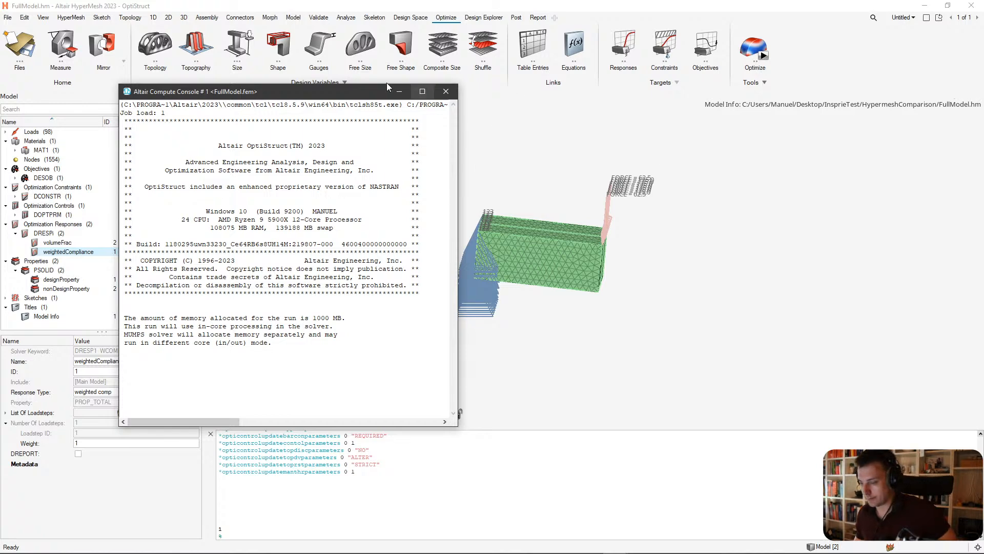
{"action": "left_click_drag", "start_coordinate": [189, 88], "coordinate": [0, 134]}
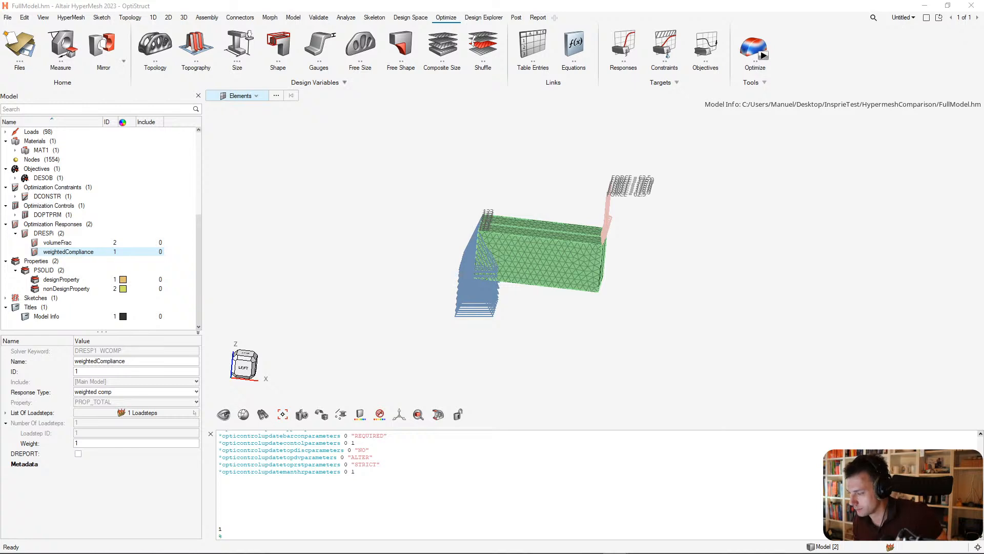
Split the page into two side-by-side windows and switch the new empty one to HyperView.
{"action": "left_click", "coordinate": [926, 17]}
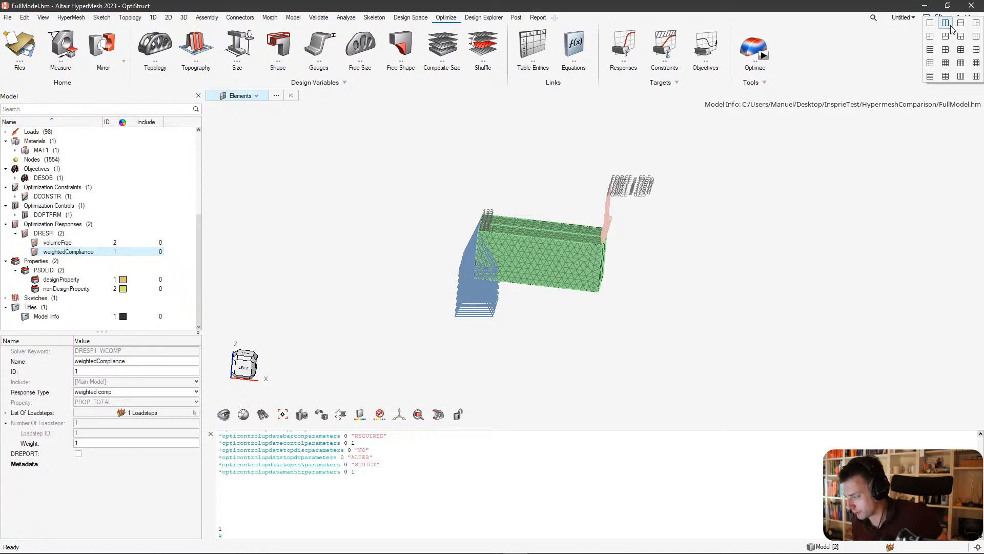
{"action": "left_click", "coordinate": [946, 23]}
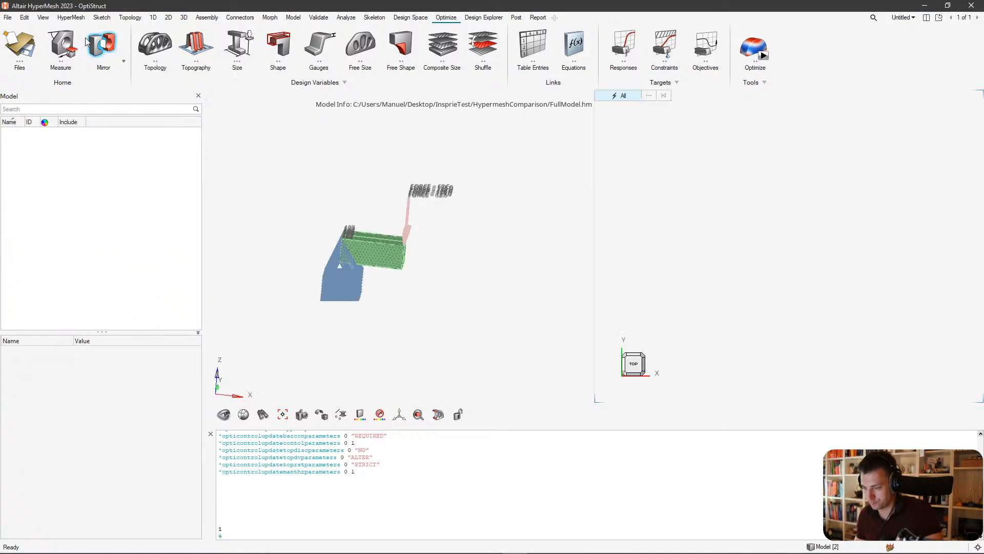
{"action": "left_click", "coordinate": [66, 18]}
{"action": "left_click", "coordinate": [91, 41]}
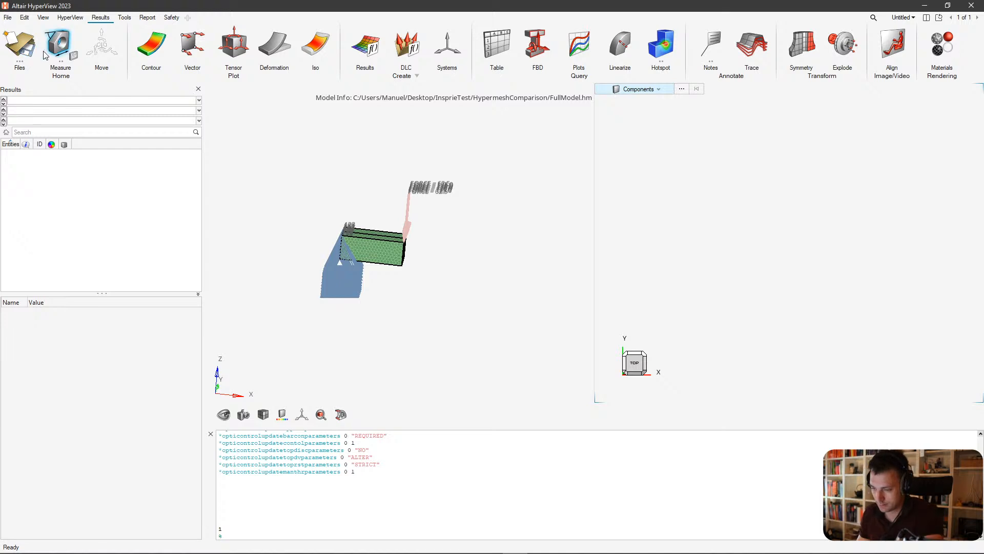
Load FullModel_des.h3d from InsprieTest/HypermeshComparison on the desktop as both model and results.
{"action": "left_click", "coordinate": [31, 39]}
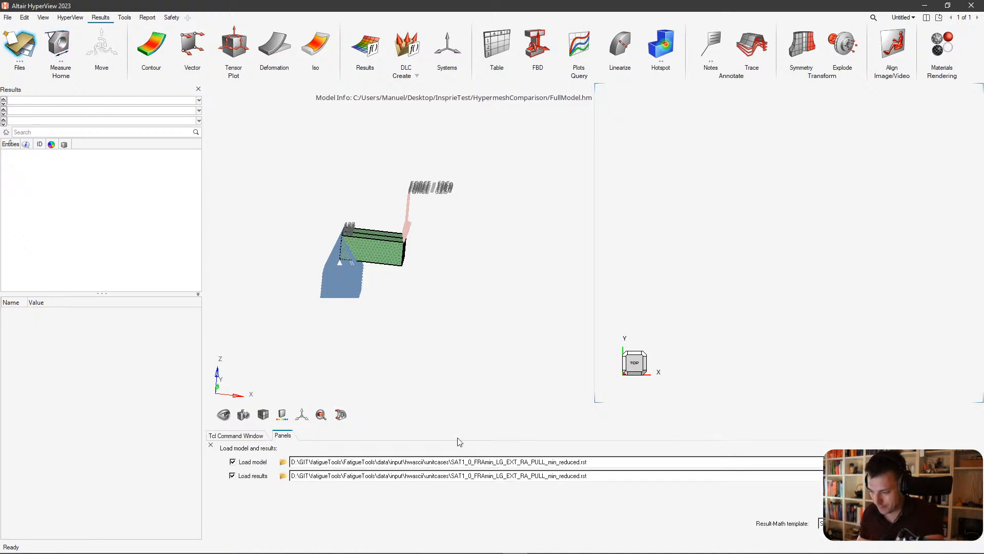
{"action": "left_click", "coordinate": [283, 462]}
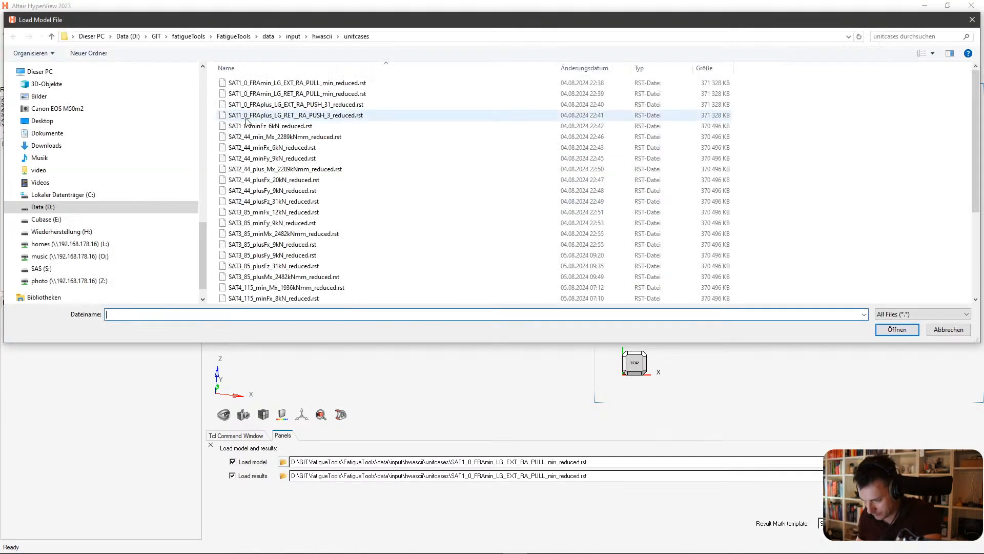
{"action": "scroll", "coordinate": [119, 144], "scroll_direction": "up", "scroll_amount": 10}
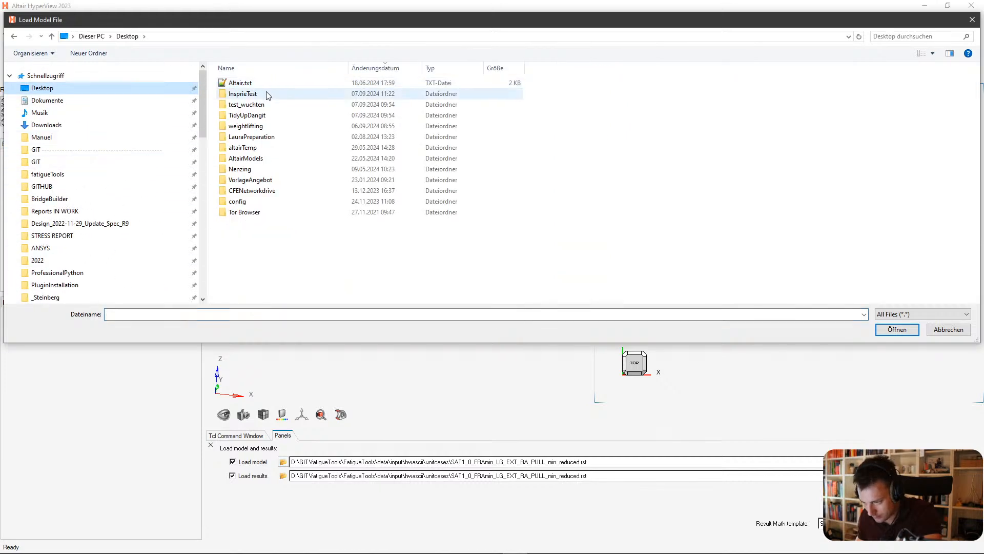
{"action": "double_click", "coordinate": [262, 94]}
{"action": "double_click", "coordinate": [281, 85]}
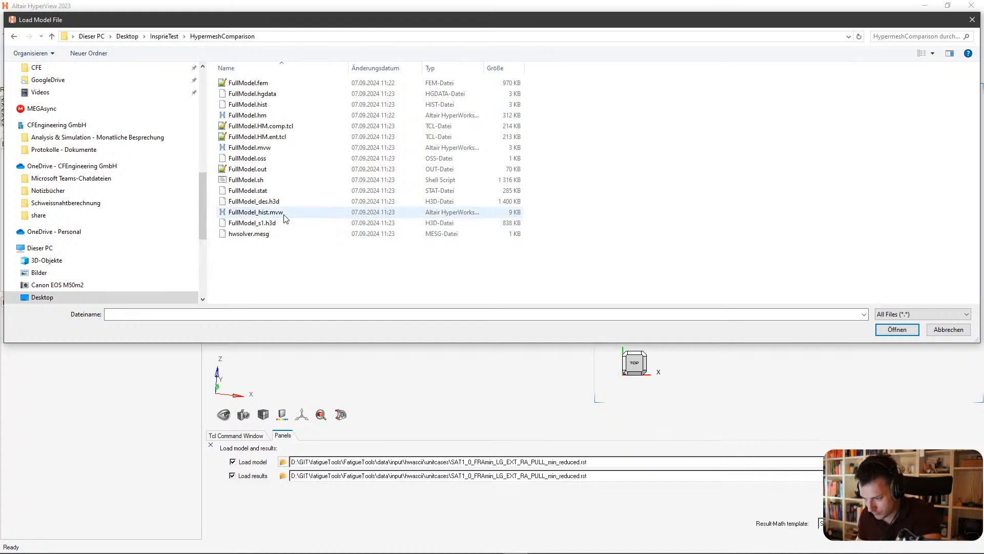
{"action": "double_click", "coordinate": [285, 201]}
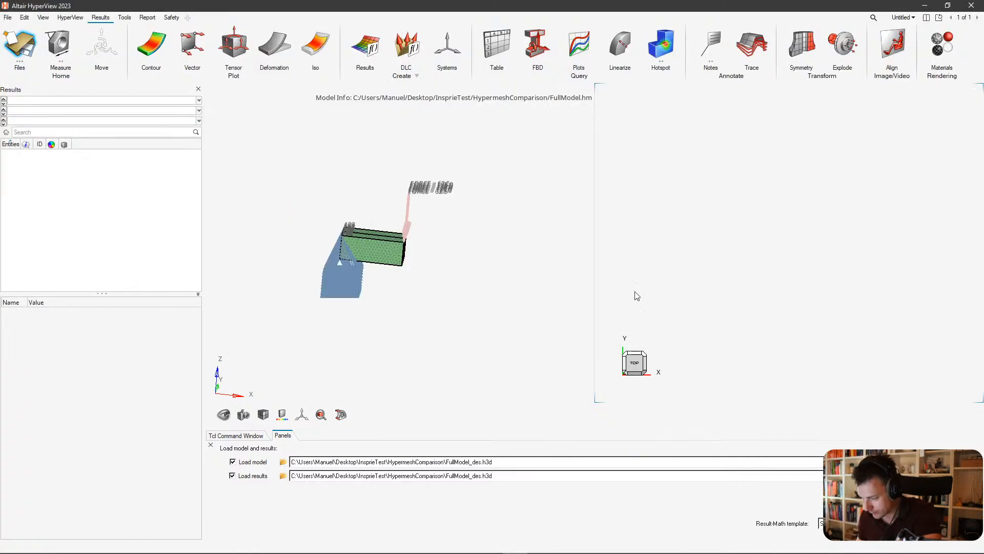
Contour the element densities for Iteration 31 using the Simple averaging method.
{"action": "left_click", "coordinate": [150, 53]}
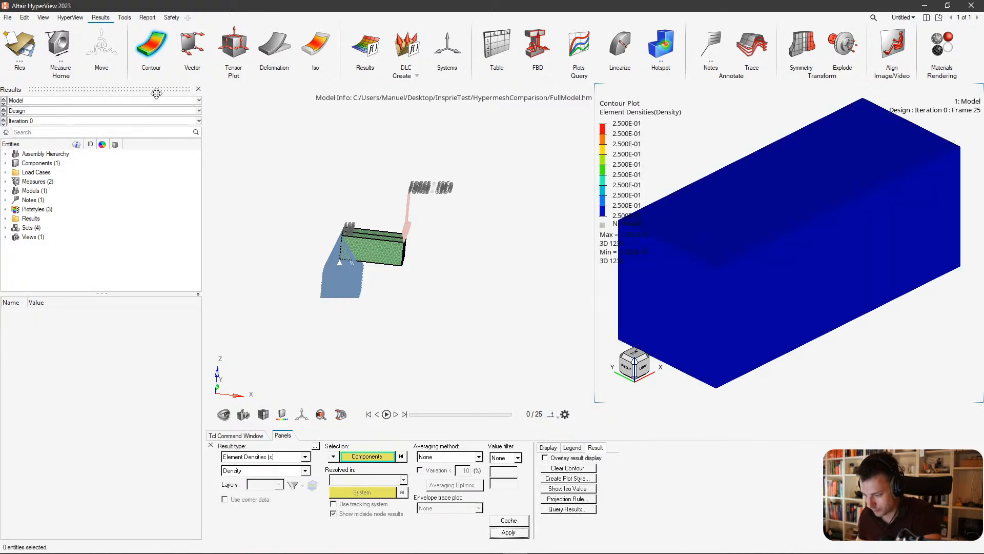
{"action": "left_click", "coordinate": [86, 121]}
{"action": "scroll", "coordinate": [72, 189], "scroll_direction": "down", "scroll_amount": 7}
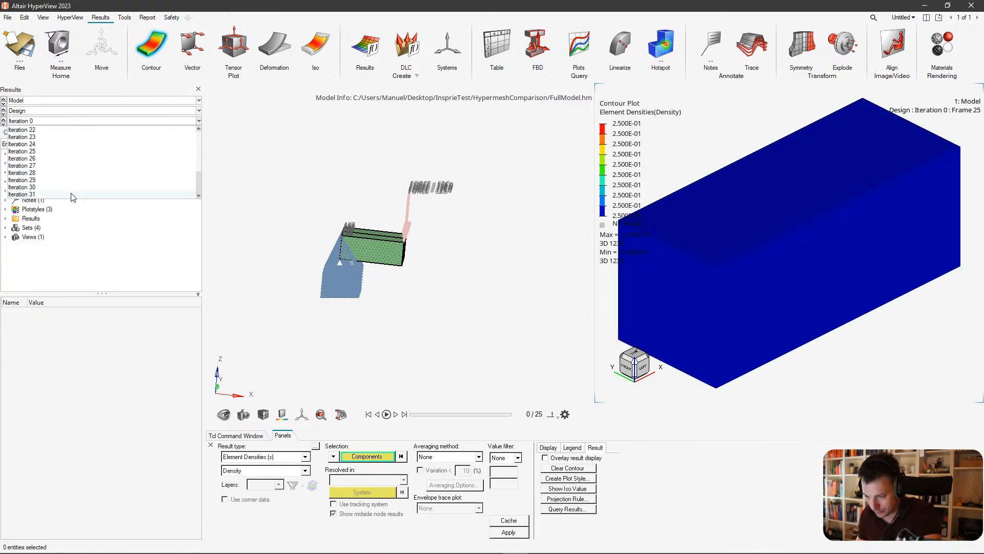
{"action": "left_click", "coordinate": [71, 194]}
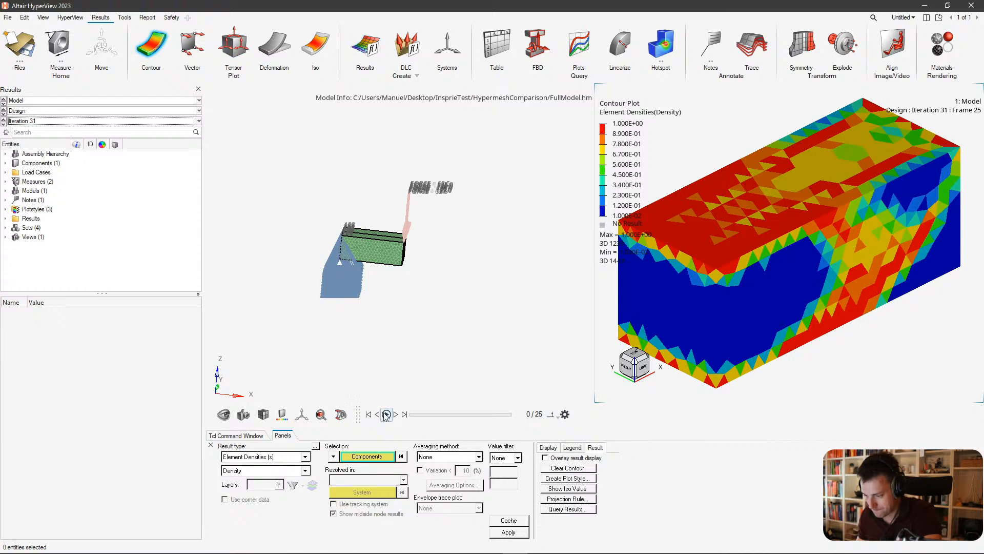
{"action": "left_click", "coordinate": [463, 457]}
{"action": "left_click", "coordinate": [433, 471]}
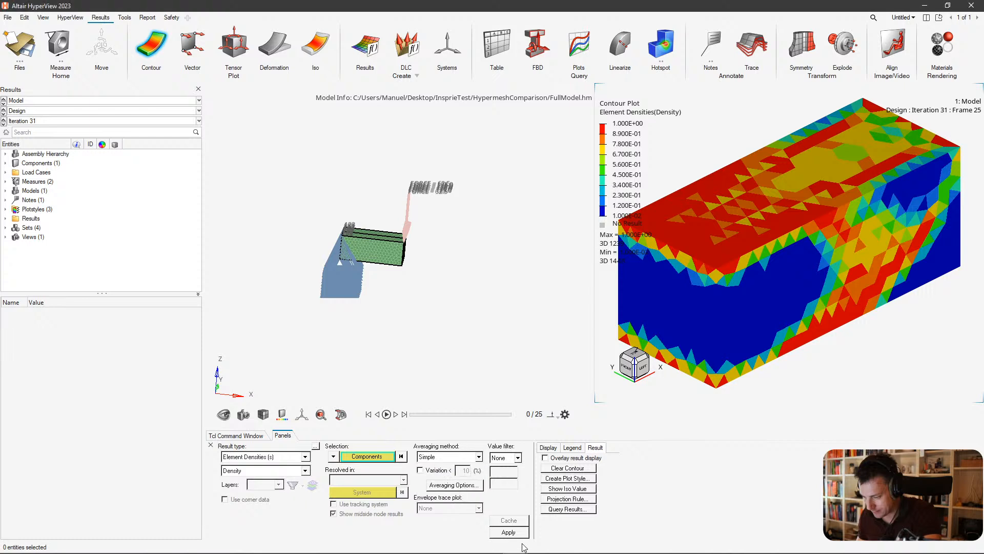
{"action": "left_click", "coordinate": [517, 533]}
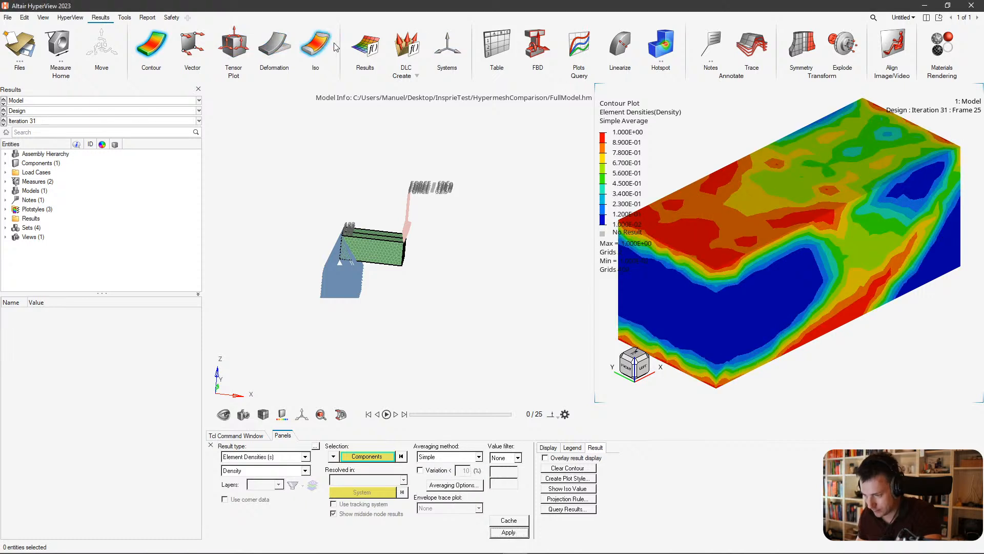
Apply an iso view of the element densities and lower its threshold to about 0.32, showing values above it.
{"action": "left_click", "coordinate": [315, 46]}
{"action": "left_click", "coordinate": [466, 534]}
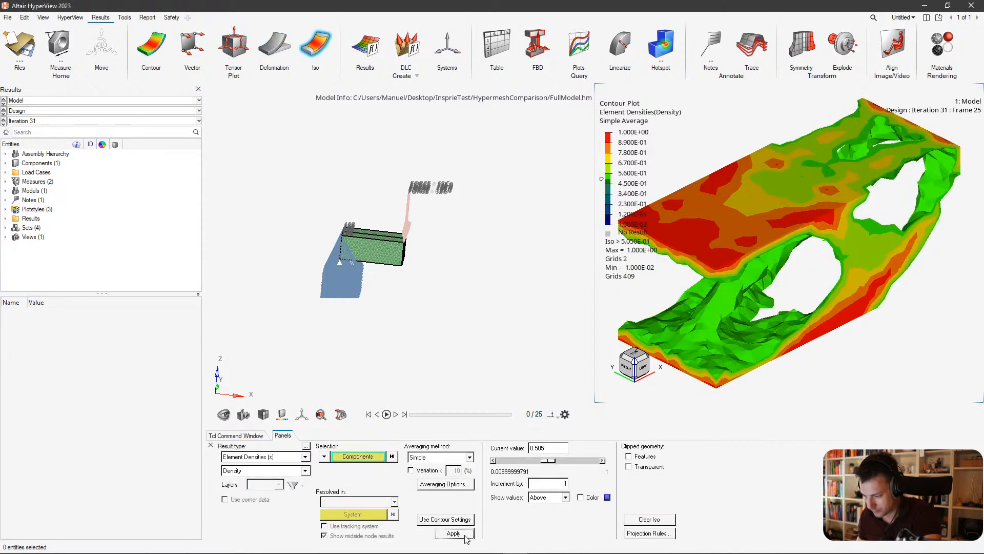
{"action": "left_click_drag", "start_coordinate": [552, 460], "coordinate": [541, 459]}
{"action": "mouse_move", "coordinate": [788, 276]}
{"action": "middle_mouse_down"}
{"action": "mouse_move", "coordinate": [764, 298]}
{"action": "mouse_move", "coordinate": [777, 291]}
{"action": "middle_mouse_up"}
{"action": "left_click_drag", "start_coordinate": [540, 462], "coordinate": [536, 463]}
{"action": "mouse_move", "coordinate": [764, 304]}
{"action": "middle_mouse_down"}
{"action": "mouse_move", "coordinate": [835, 292]}
{"action": "mouse_move", "coordinate": [772, 296]}
{"action": "mouse_move", "coordinate": [753, 307]}
{"action": "middle_mouse_up"}
{"action": "right_click_drag", "start_coordinate": [752, 308], "coordinate": [816, 306]}
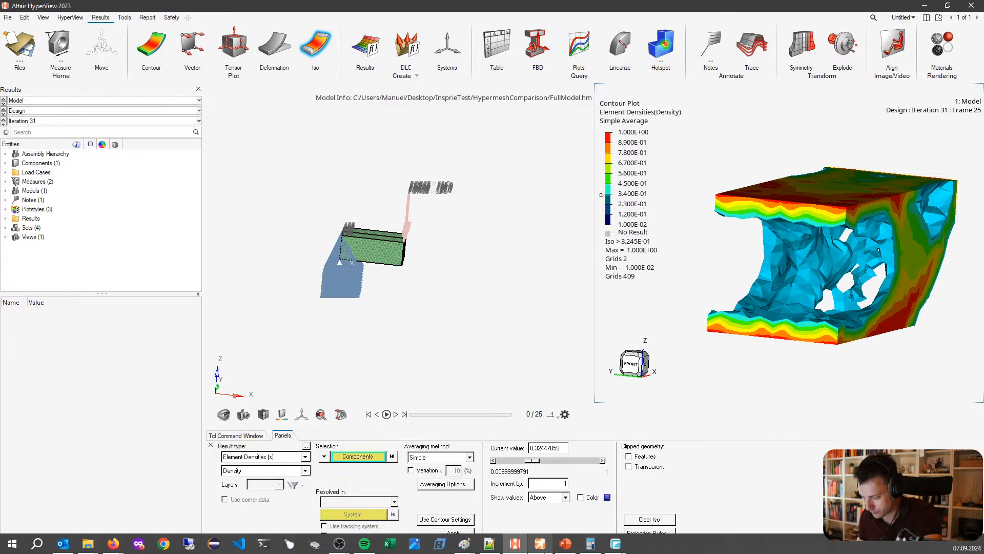
Switch to the PowerPoint presentation and compare its Full Model slide with the optimized shape in HyperView.
{"action": "left_click", "coordinate": [539, 544]}
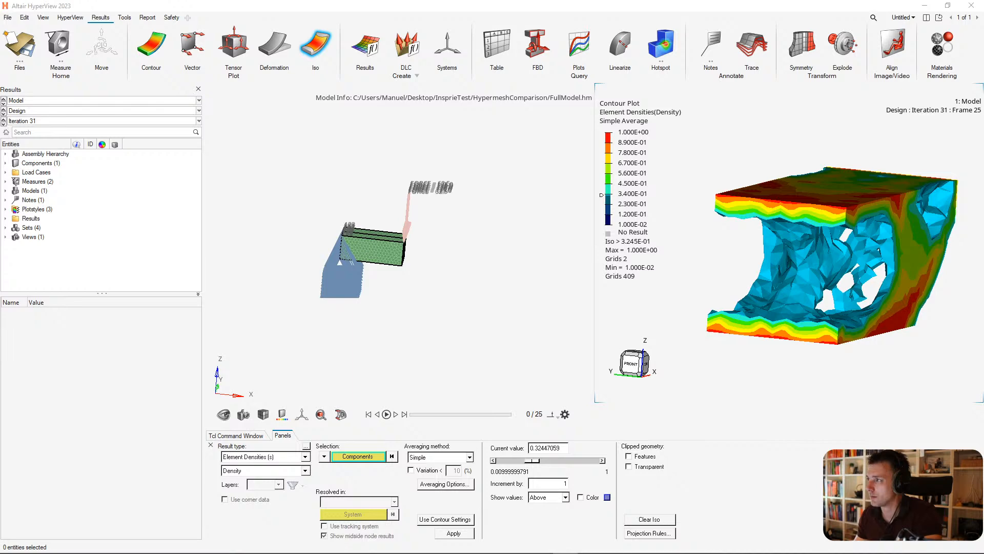
{"action": "left_click_drag", "start_coordinate": [0, 75], "coordinate": [443, 60]}
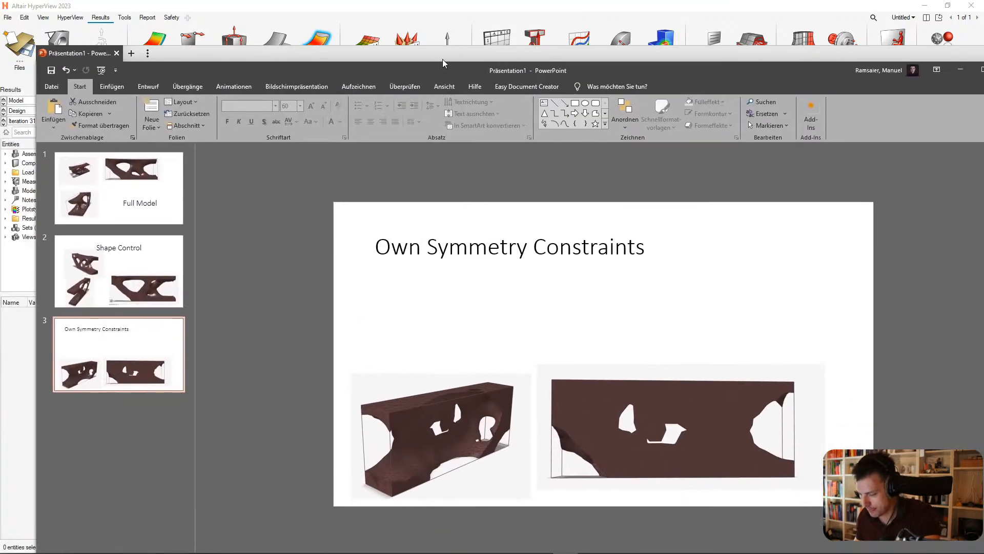
{"action": "left_click", "coordinate": [107, 176]}
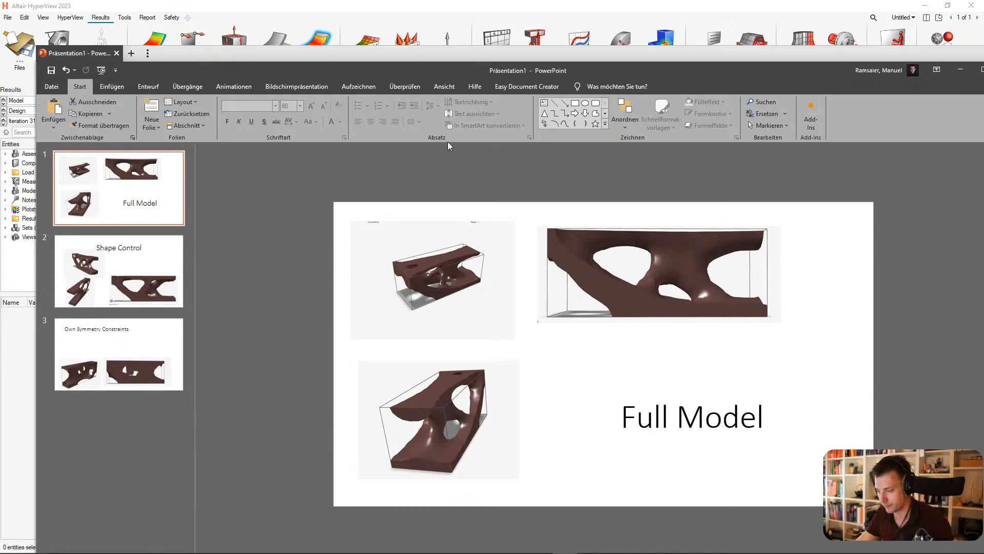
{"action": "left_click_drag", "start_coordinate": [494, 61], "coordinate": [179, 47]}
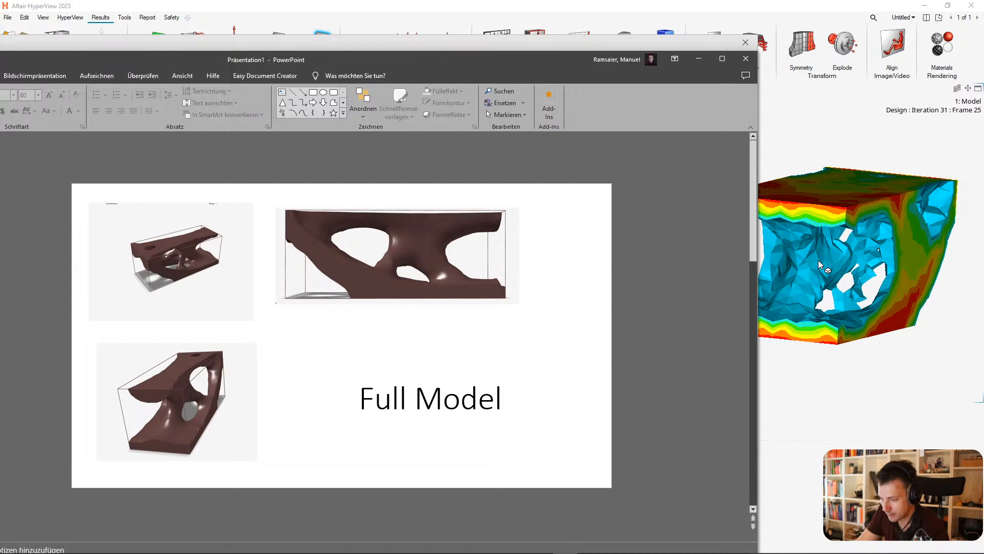
{"action": "left_click", "coordinate": [848, 314]}
{"action": "middle_click_drag", "start_coordinate": [728, 321], "coordinate": [759, 226]}
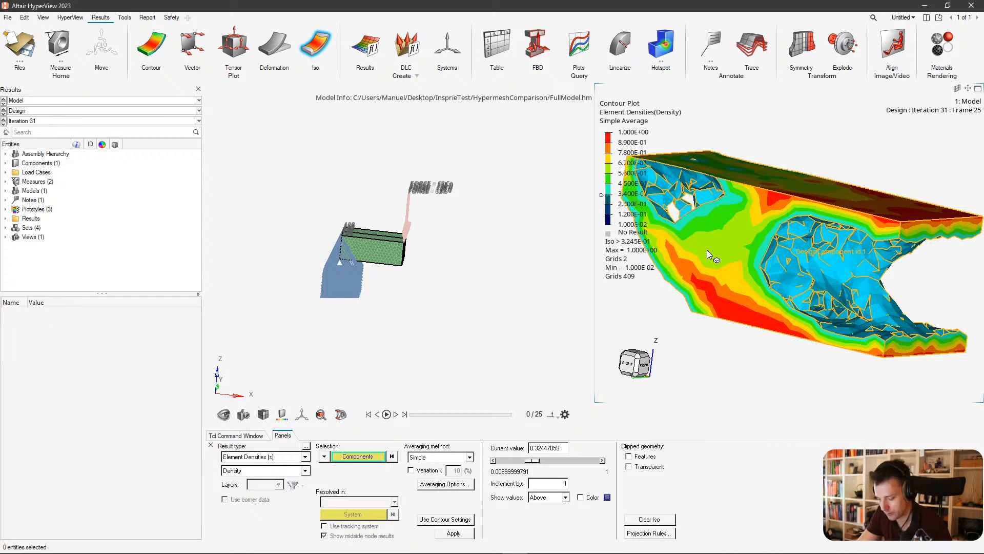
{"action": "key", "text": "alt+Tab"}
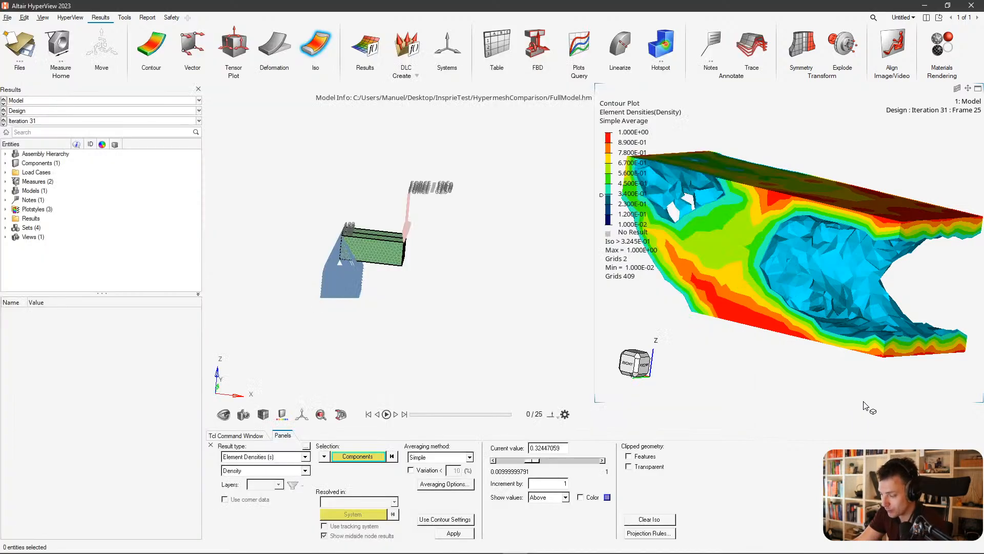
{"action": "left_click", "coordinate": [867, 406]}
Return to the HyperMesh FullModel window and open the topology design variable TopOptDesVar for editing.
{"action": "left_click", "coordinate": [430, 229]}
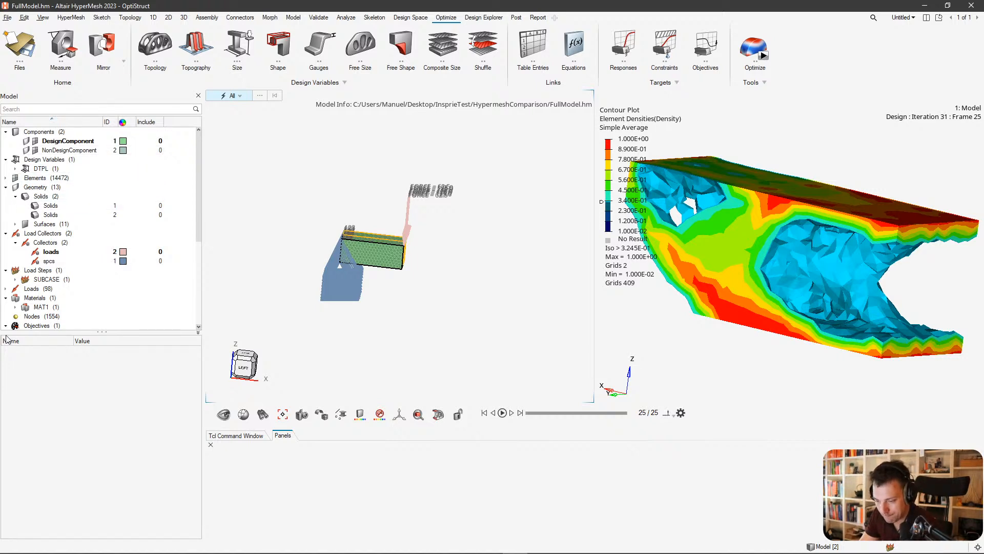
{"action": "left_click", "coordinate": [34, 297]}
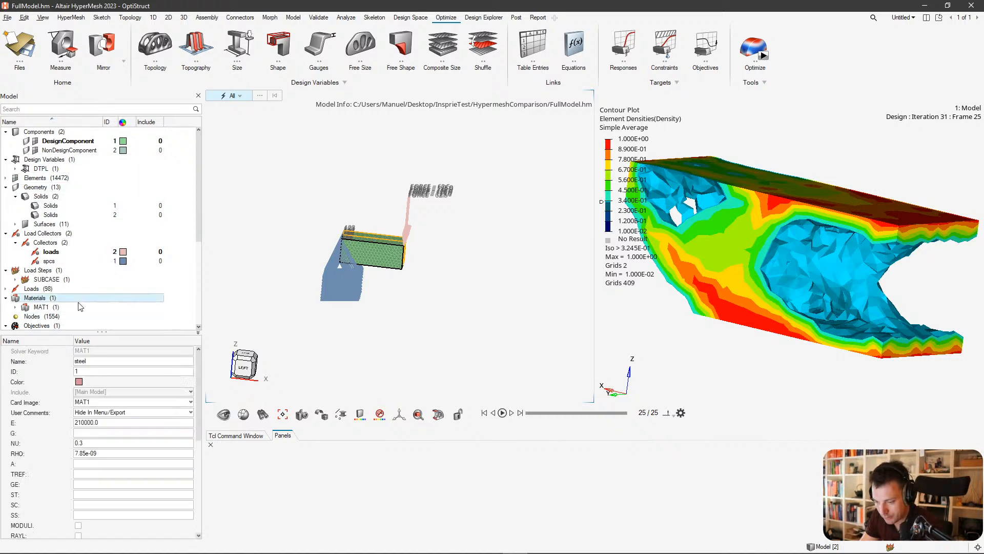
{"action": "scroll", "coordinate": [46, 300], "scroll_direction": "down", "scroll_amount": 5}
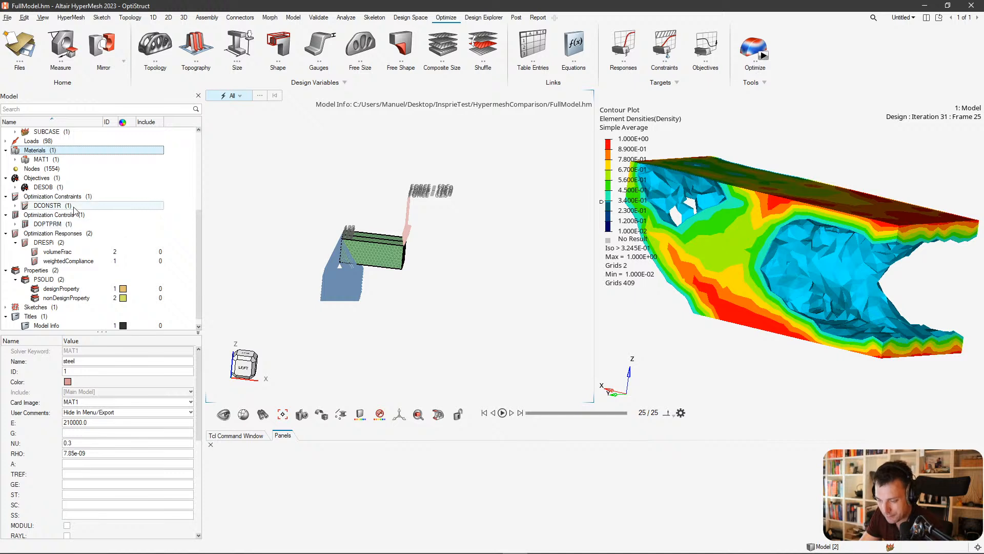
{"action": "scroll", "coordinate": [90, 199], "scroll_direction": "up", "scroll_amount": 5}
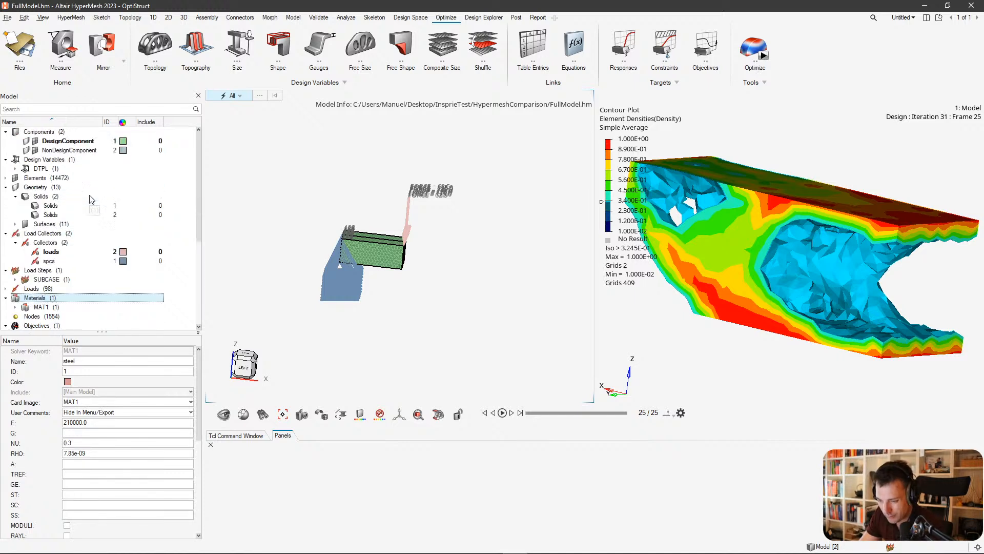
{"action": "left_click", "coordinate": [20, 169]}
{"action": "left_click", "coordinate": [15, 168]}
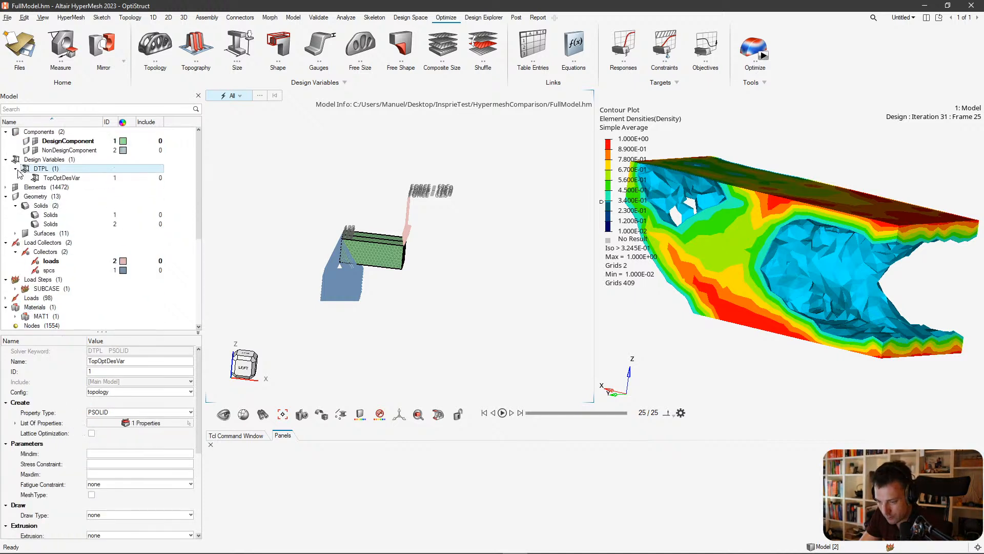
{"action": "left_click", "coordinate": [61, 177]}
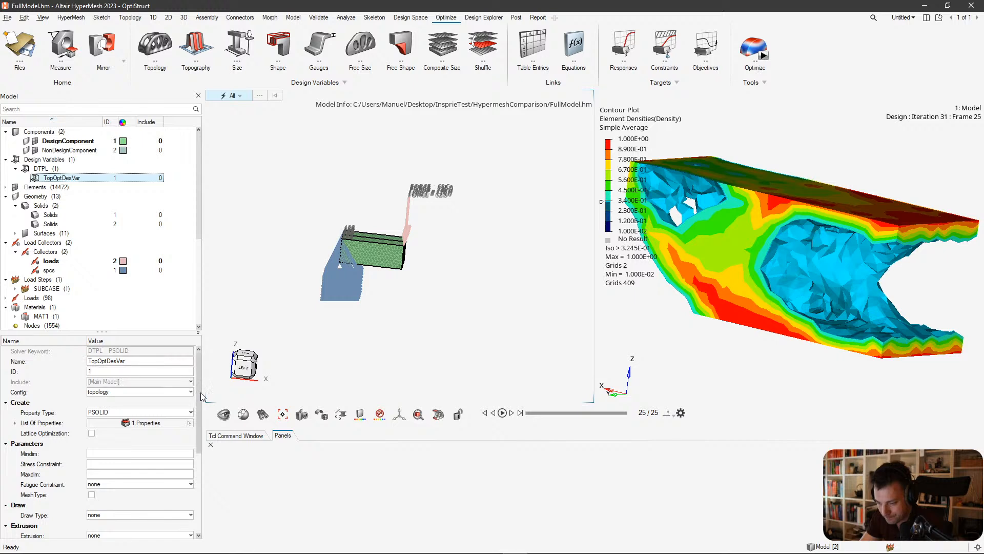
Set the minimum member size (Mindim) of TopOptDesVar to 80.
{"action": "scroll", "coordinate": [201, 471], "scroll_direction": "down", "scroll_amount": 4}
{"action": "left_click_drag", "start_coordinate": [201, 462], "coordinate": [199, 411]}
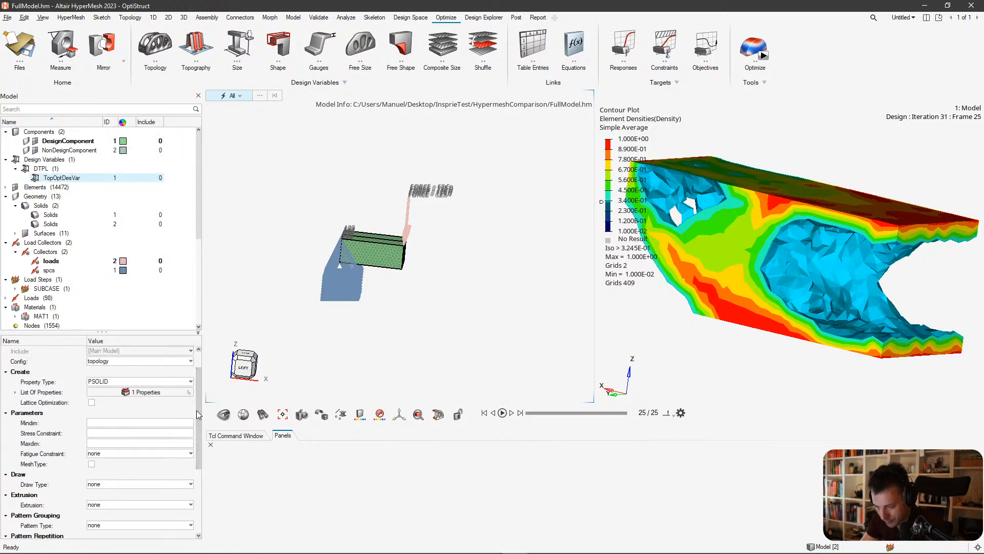
{"action": "left_click", "coordinate": [116, 423]}
{"action": "type", "text": "80"}
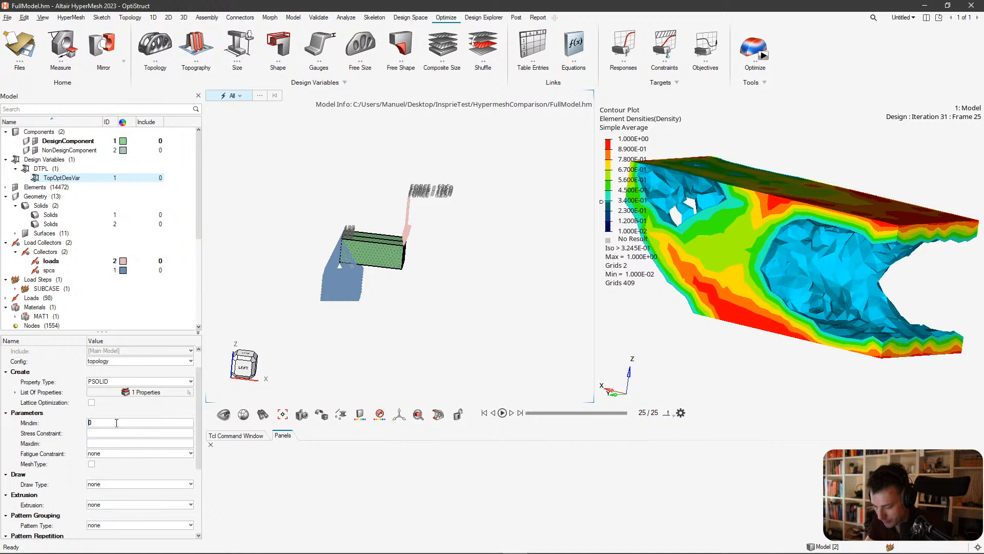
{"action": "key", "text": "Return"}
{"action": "left_click", "coordinate": [102, 433]}
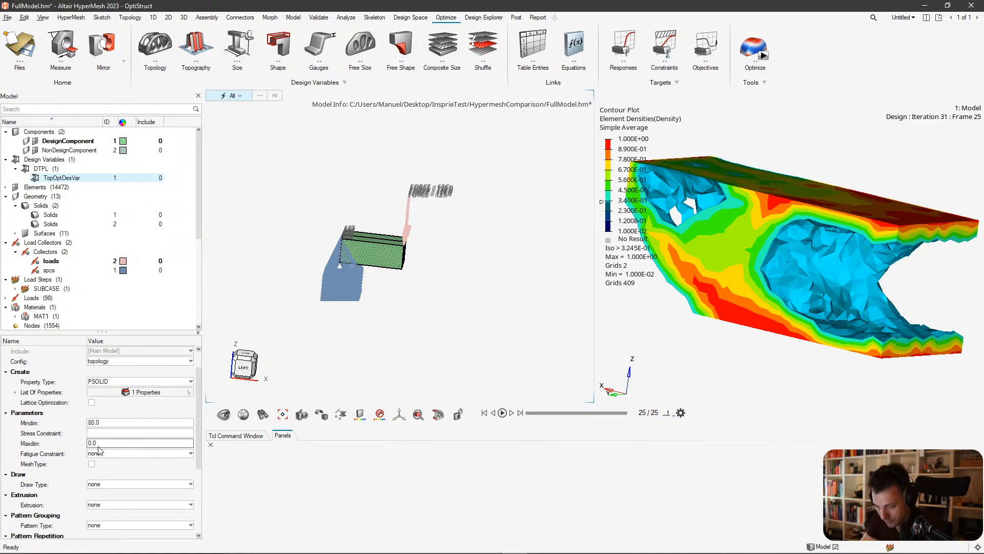
Give the design variable a 1 pln sym pattern grouping with its anchor point defined by coordinates at 0, 0, 0.
{"action": "scroll", "coordinate": [110, 498], "scroll_direction": "down", "scroll_amount": 1}
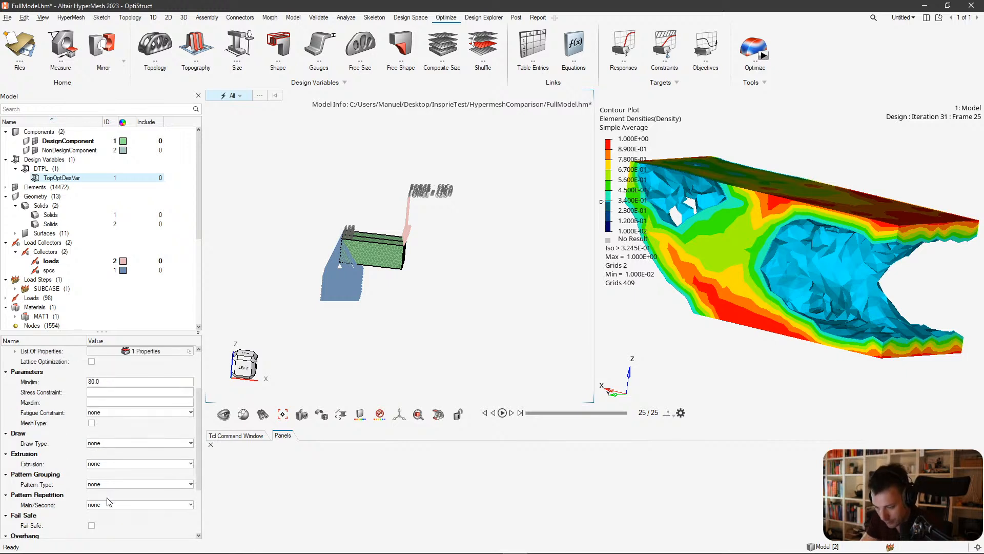
{"action": "left_click", "coordinate": [113, 484]}
{"action": "left_click", "coordinate": [118, 500]}
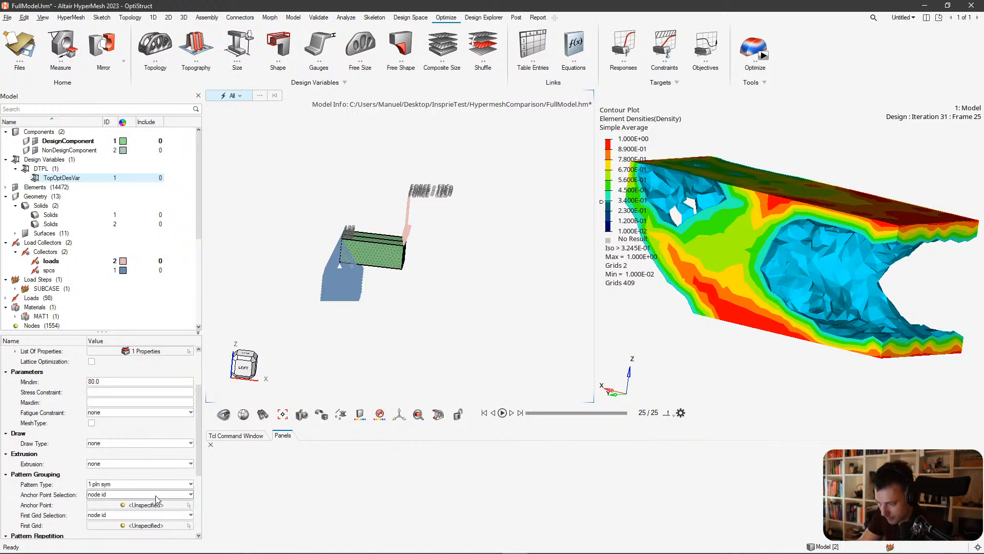
{"action": "scroll", "coordinate": [455, 207], "scroll_direction": "up", "scroll_amount": 3}
{"action": "middle_click_drag", "start_coordinate": [451, 212], "coordinate": [350, 302]}
{"action": "scroll", "coordinate": [350, 304], "scroll_direction": "up", "scroll_amount": 2}
{"action": "scroll", "coordinate": [350, 305], "scroll_direction": "up", "scroll_amount": 4}
{"action": "right_click_drag", "start_coordinate": [350, 304], "coordinate": [489, 302]}
{"action": "scroll", "coordinate": [486, 301], "scroll_direction": "down", "scroll_amount": 1}
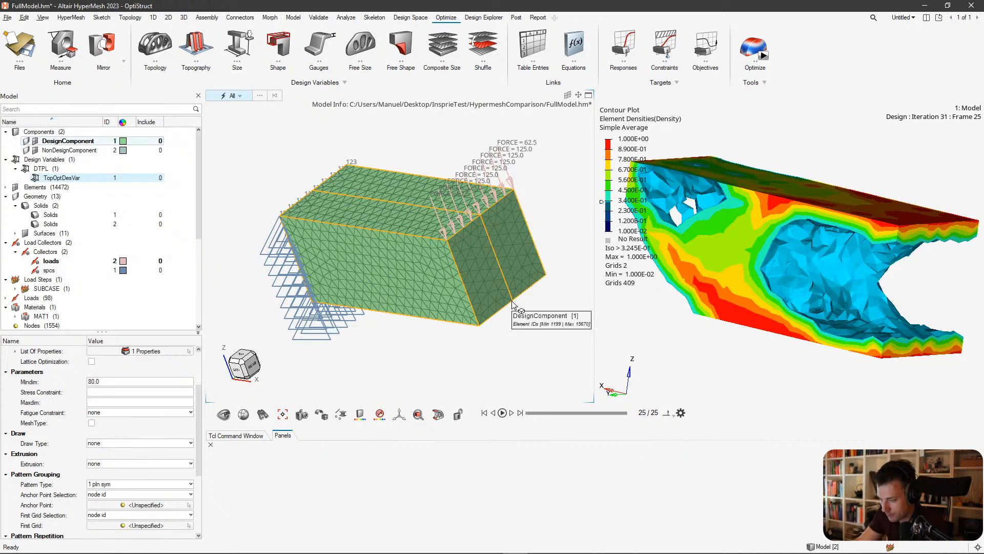
{"action": "scroll", "coordinate": [488, 300], "scroll_direction": "down", "scroll_amount": 1}
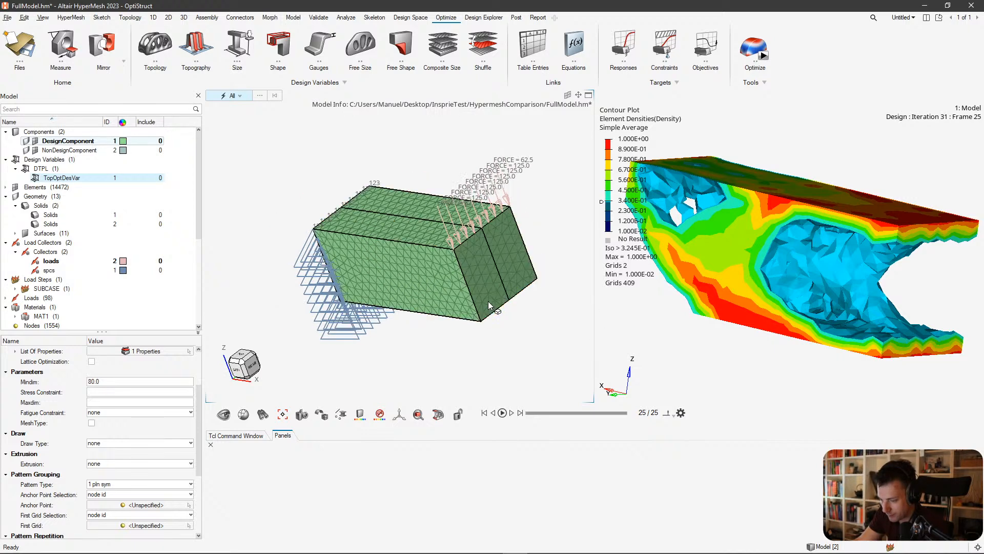
{"action": "left_click", "coordinate": [149, 495]}
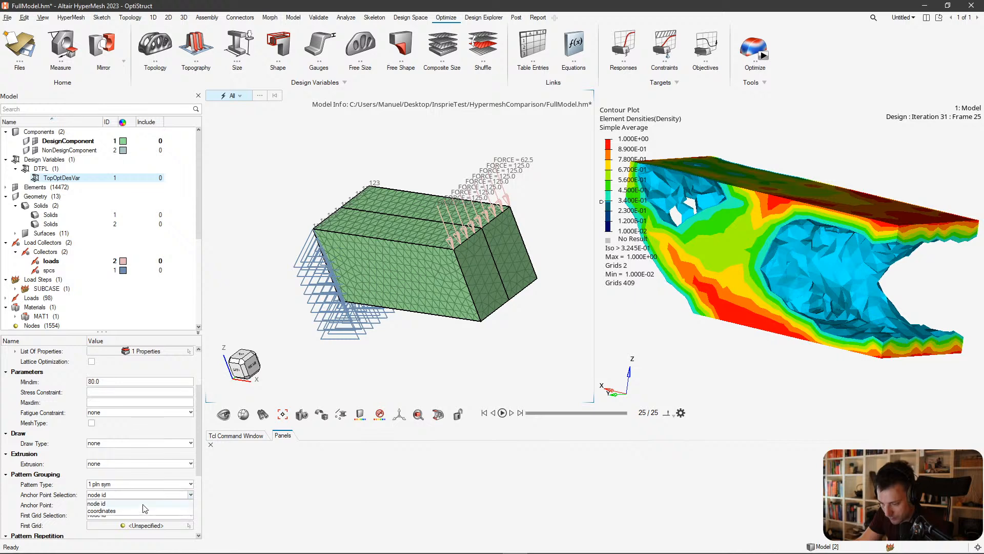
{"action": "left_click", "coordinate": [116, 511]}
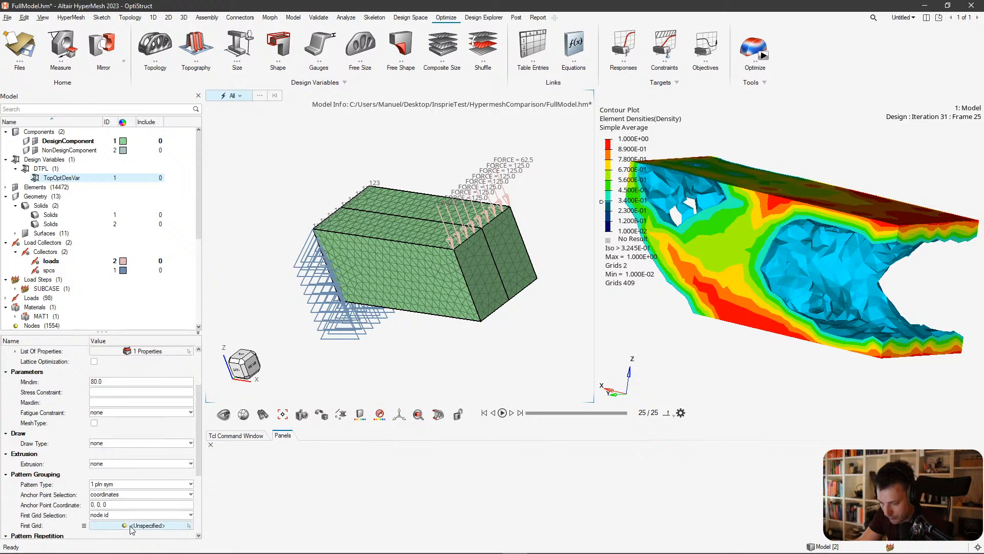
Define the symmetry plane's first grid by coordinates at 0, 1, 0.
{"action": "scroll", "coordinate": [133, 527], "scroll_direction": "down", "scroll_amount": 3}
{"action": "left_click", "coordinate": [138, 446]}
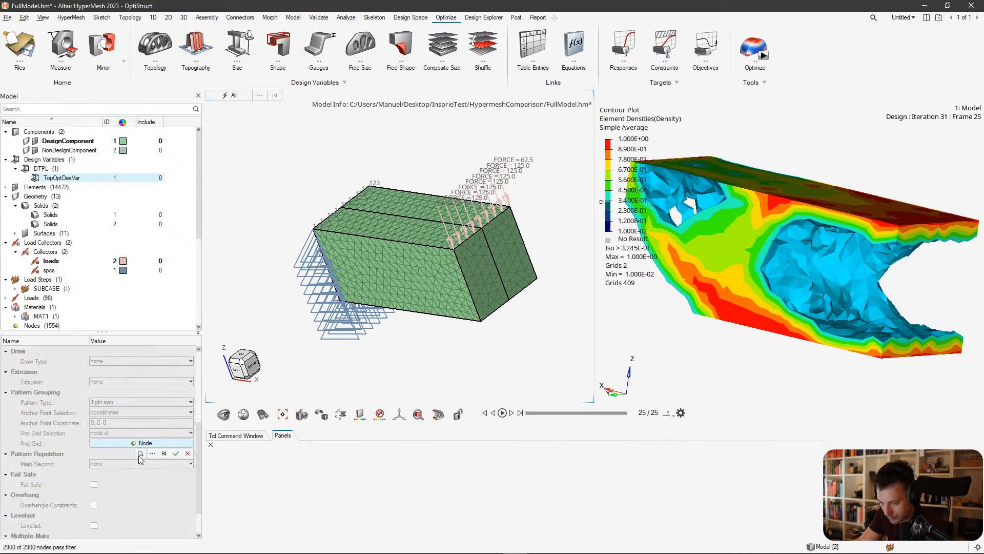
{"action": "left_click", "coordinate": [145, 433]}
{"action": "left_click", "coordinate": [148, 437]}
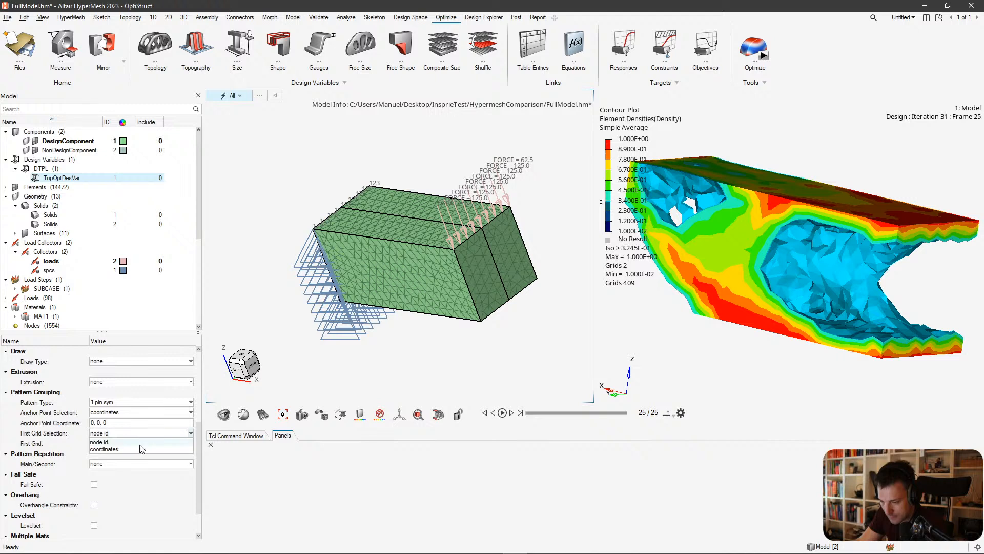
{"action": "left_click", "coordinate": [142, 449]}
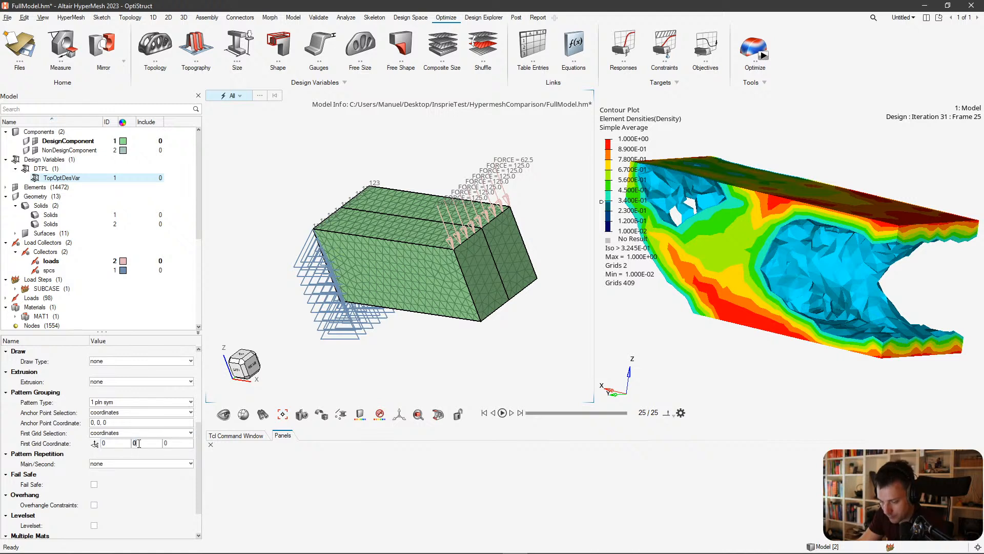
{"action": "key", "text": "BackSpace"}
{"action": "type", "text": "1"}
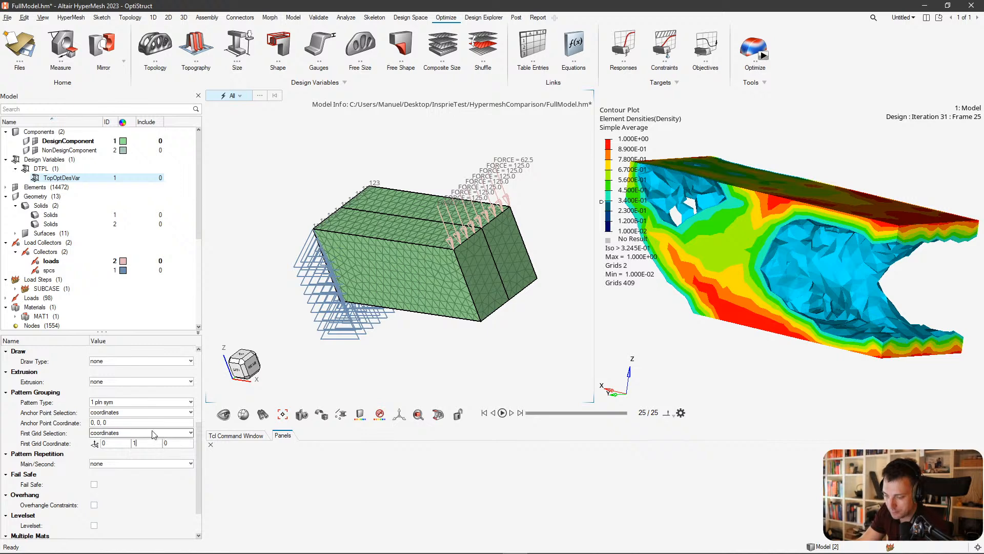
Run the optimization with the model exported as FullModel_symmetry_80mmMinMemb.fem in the HypermeshComparison folder.
{"action": "left_click", "coordinate": [767, 62]}
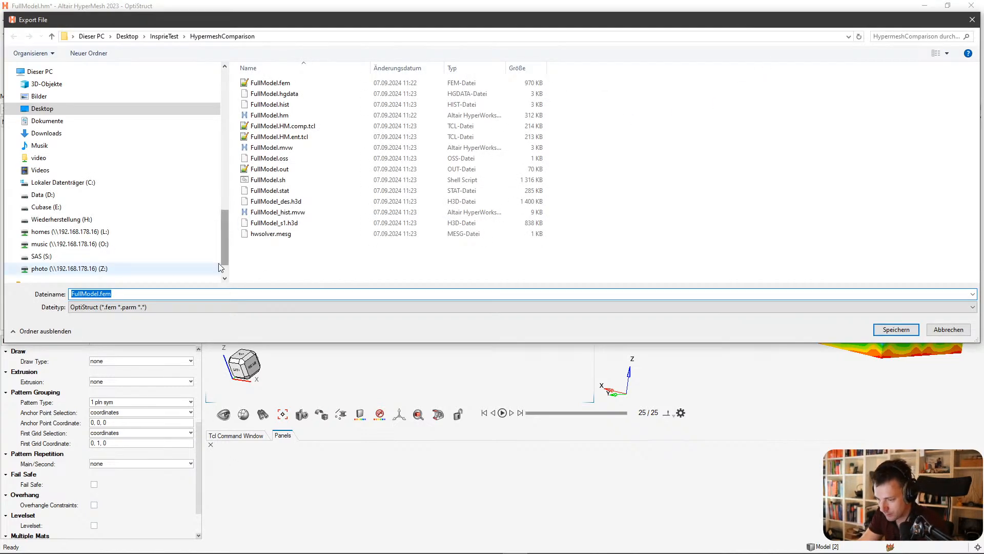
{"action": "left_click", "coordinate": [101, 294]}
{"action": "type", "text": "_symmetry_80mmM"}
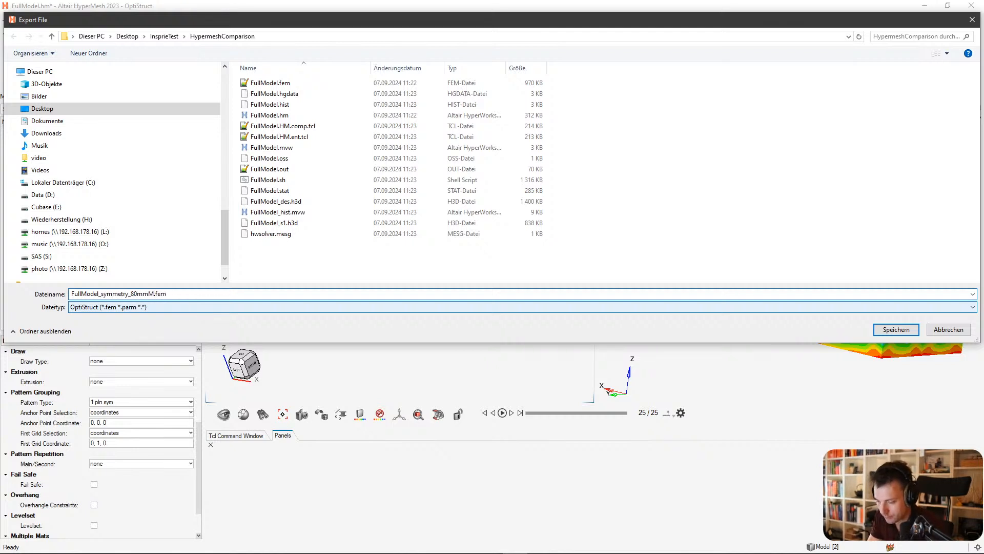
{"action": "type", "text": "inMen"}
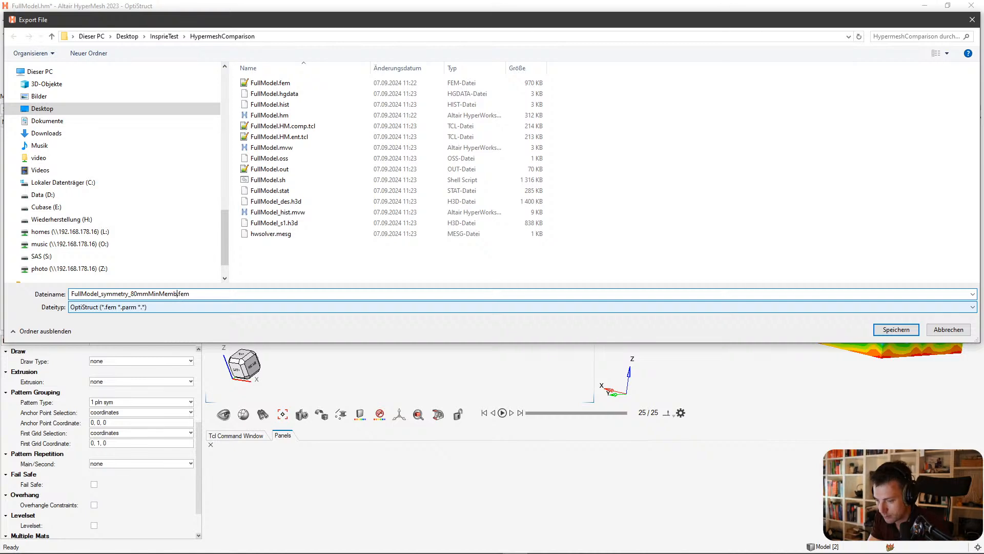
{"action": "key", "text": "Return"}
{"action": "left_click", "coordinate": [471, 304]}
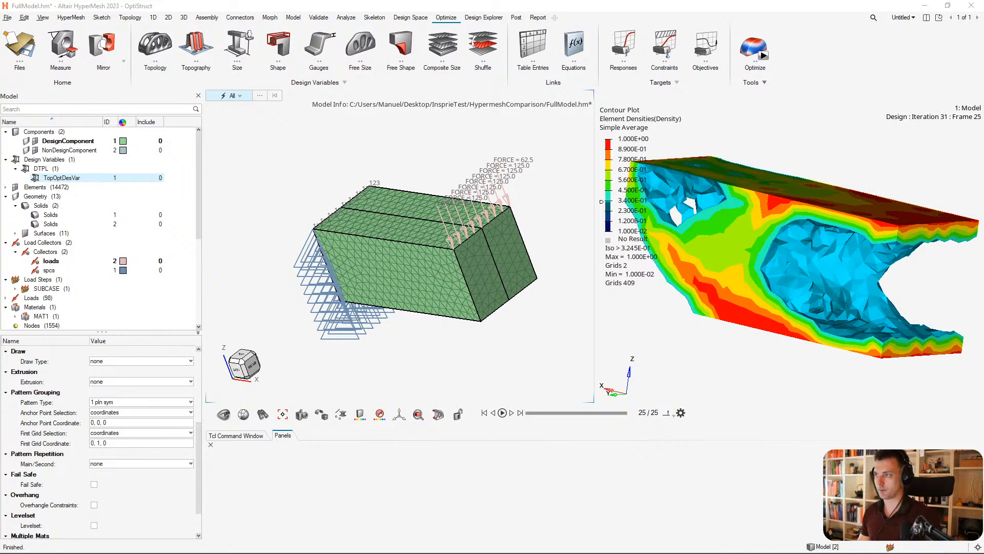
Switch to Paint and sketch in blue the anchor point 000 on the plane, the first node FN at 010, and the arrow joining them.
{"action": "key", "text": "alt+Tab"}
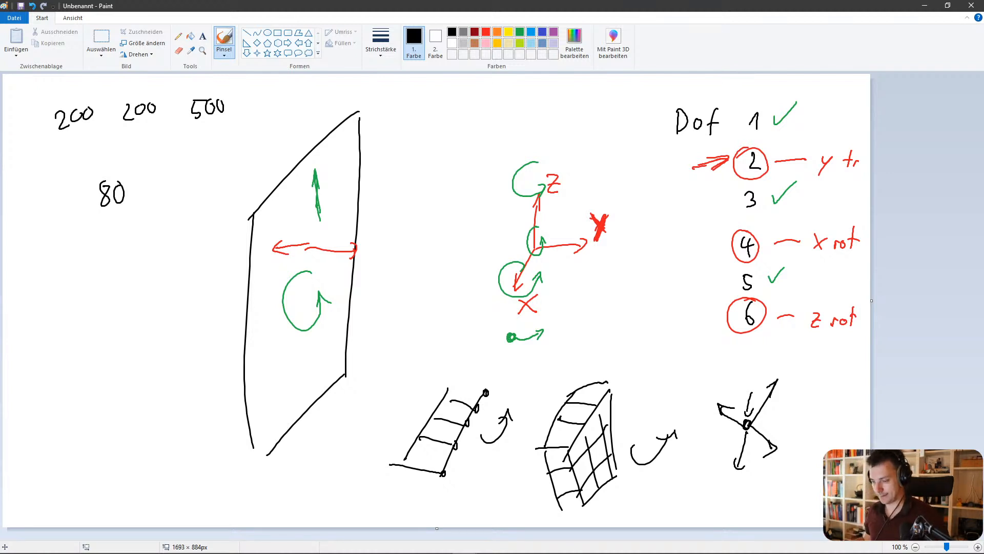
{"action": "left_click", "coordinate": [533, 34]}
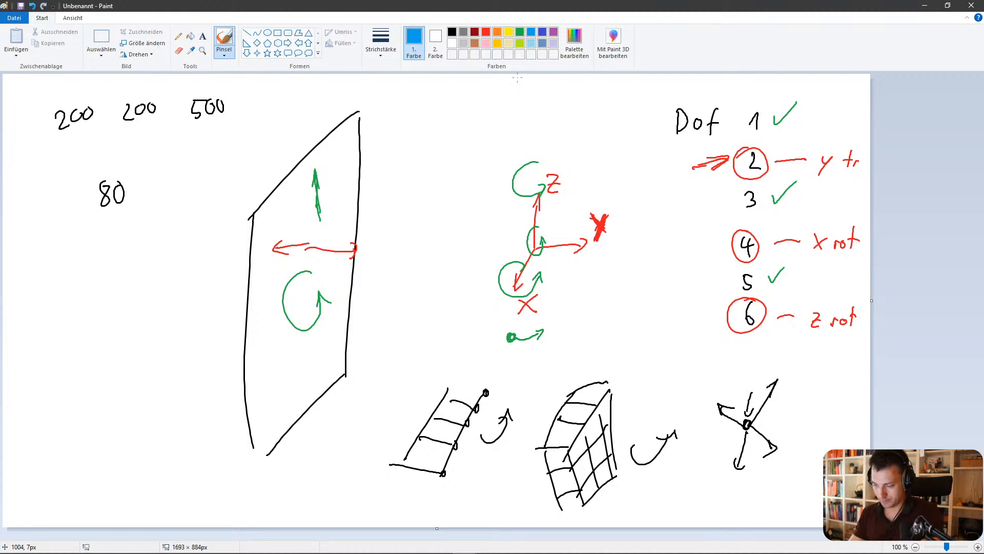
{"action": "left_click_drag", "start_coordinate": [272, 356], "coordinate": [263, 341]}
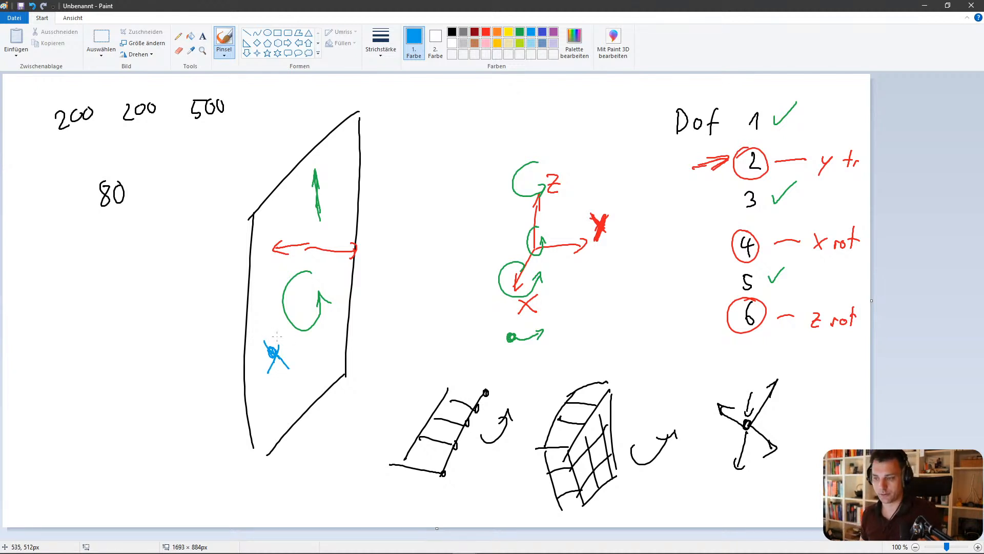
{"action": "left_click_drag", "start_coordinate": [388, 341], "coordinate": [402, 351]}
{"action": "left_click_drag", "start_coordinate": [389, 352], "coordinate": [401, 339]}
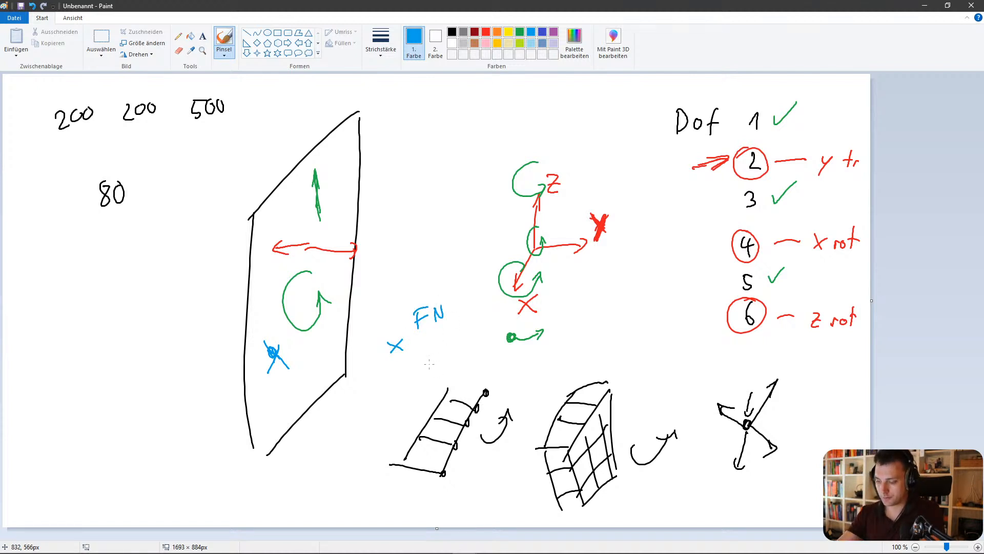
{"action": "mouse_move", "coordinate": [275, 353]}
{"action": "left_mouse_down"}
{"action": "mouse_move", "coordinate": [355, 352]}
{"action": "mouse_move", "coordinate": [370, 362]}
{"action": "mouse_move", "coordinate": [290, 332]}
{"action": "left_mouse_up"}
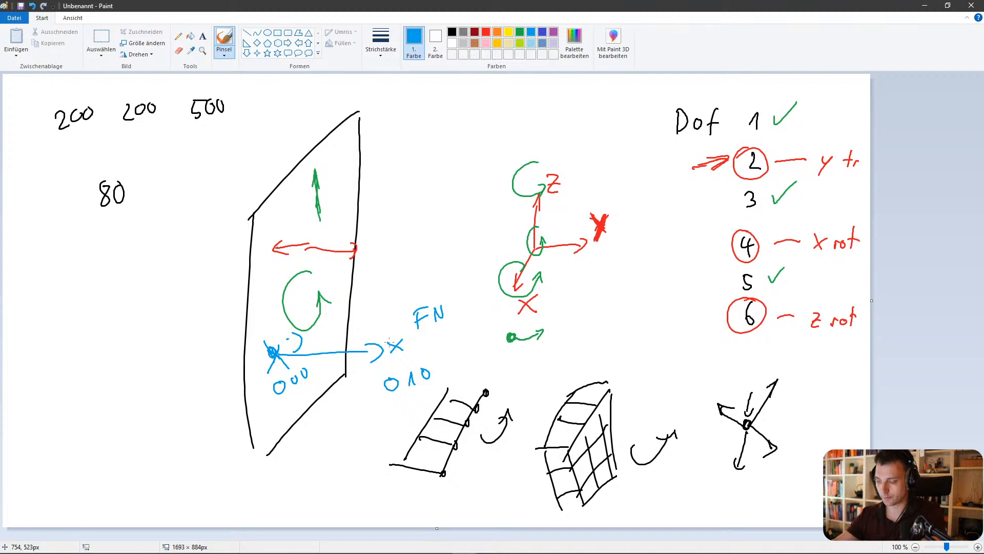
Draw a long blue arrow along the Y axis of the coordinate system sketch and label it with a Y.
{"action": "mouse_move", "coordinate": [533, 255]}
{"action": "left_mouse_down"}
{"action": "mouse_move", "coordinate": [656, 250]}
{"action": "mouse_move", "coordinate": [664, 271]}
{"action": "left_mouse_up"}
{"action": "left_click_drag", "start_coordinate": [640, 231], "coordinate": [658, 251]}
{"action": "left_click_drag", "start_coordinate": [655, 232], "coordinate": [628, 272]}
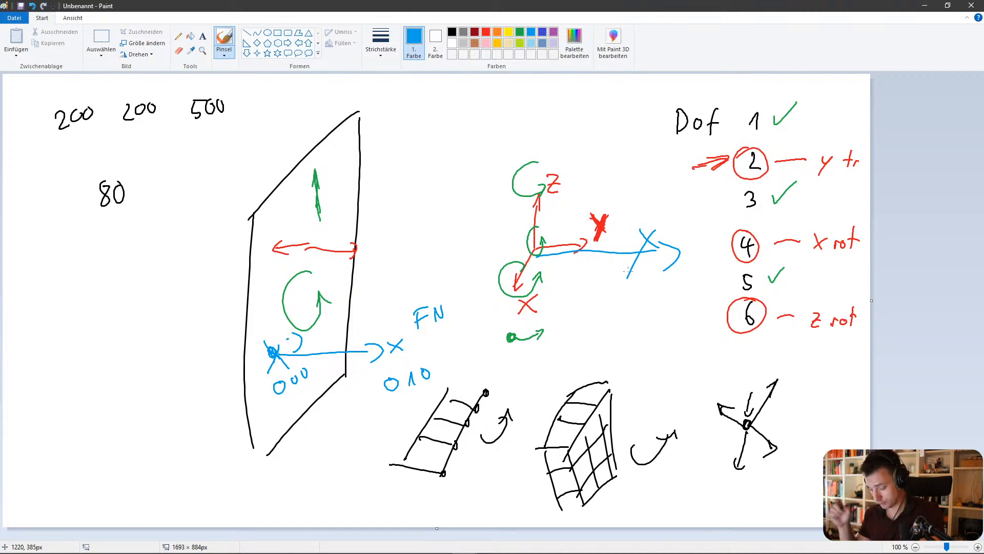
Switch back to HyperMesh and change the page to a three-window layout with one tall window beside two stacked ones.
{"action": "key", "text": "alt+Tab"}
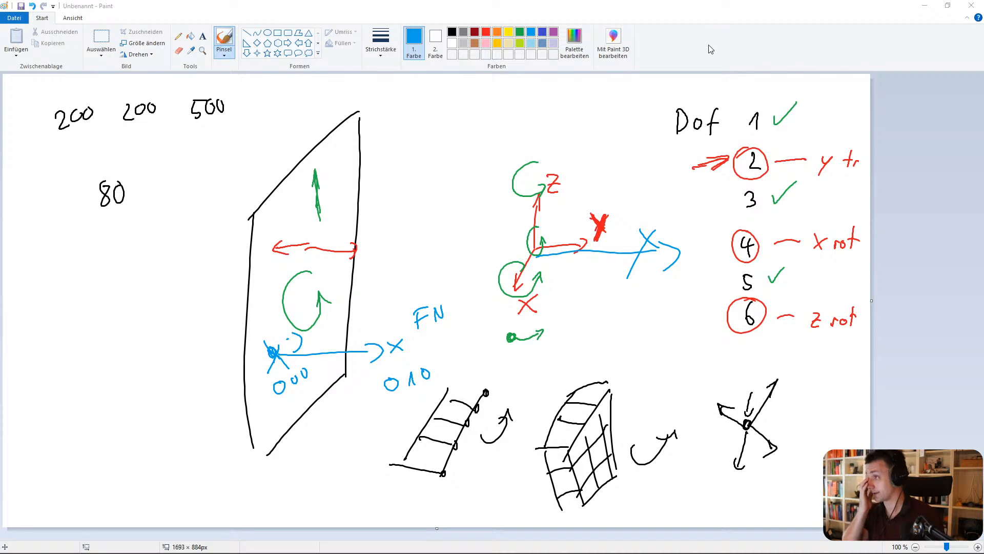
{"action": "key", "text": "alt+Tab"}
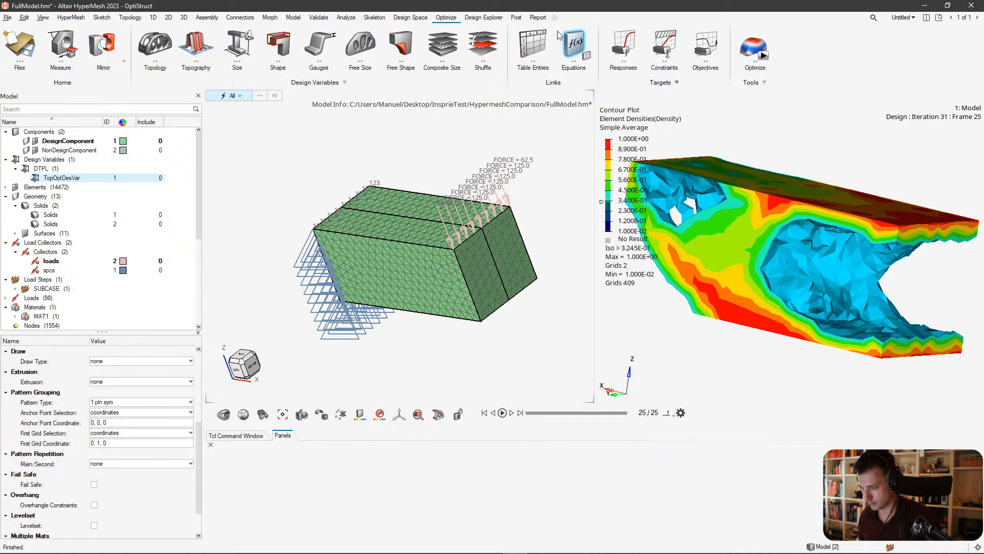
{"action": "left_click", "coordinate": [927, 19]}
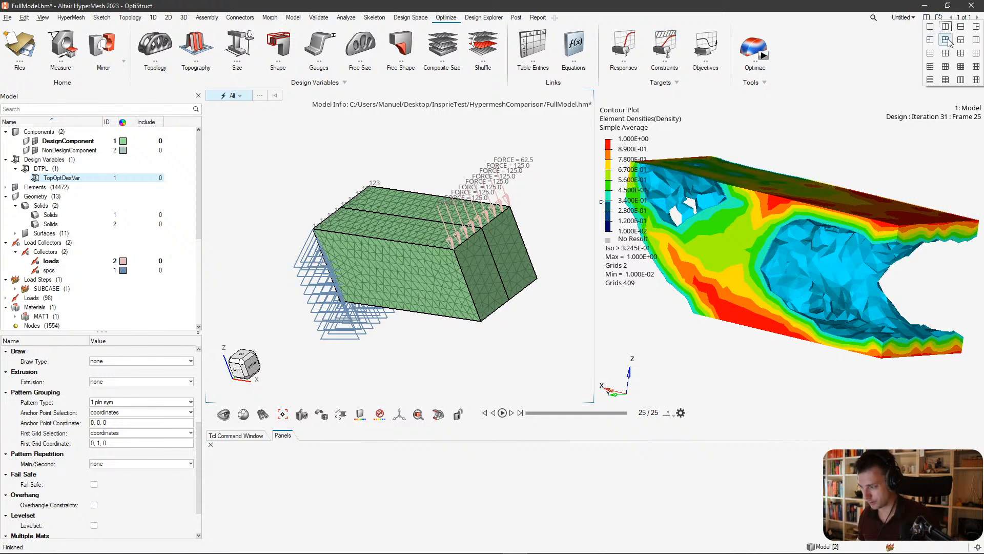
{"action": "left_click", "coordinate": [975, 26]}
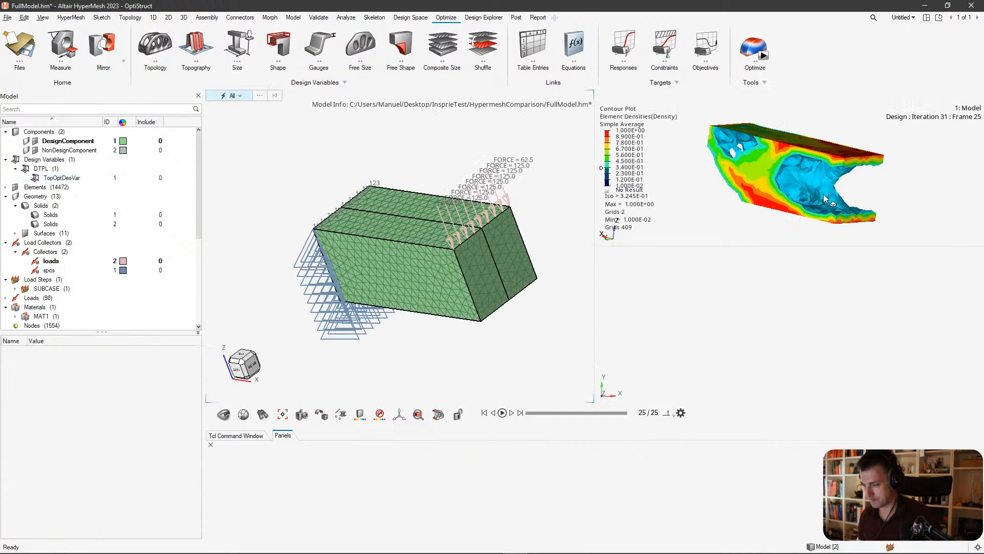
{"action": "left_click", "coordinate": [787, 364]}
{"action": "left_click", "coordinate": [36, 43]}
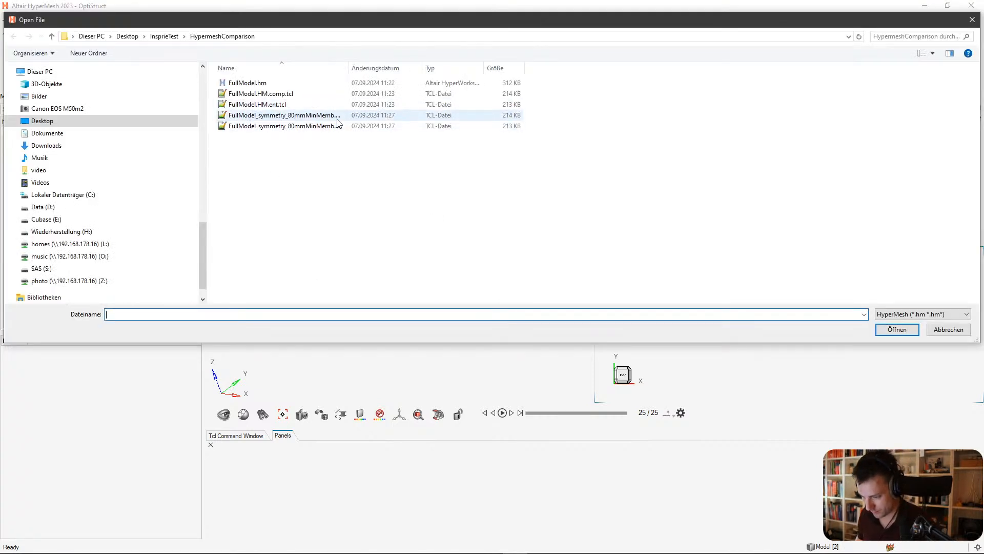
{"action": "double_click", "coordinate": [349, 68]}
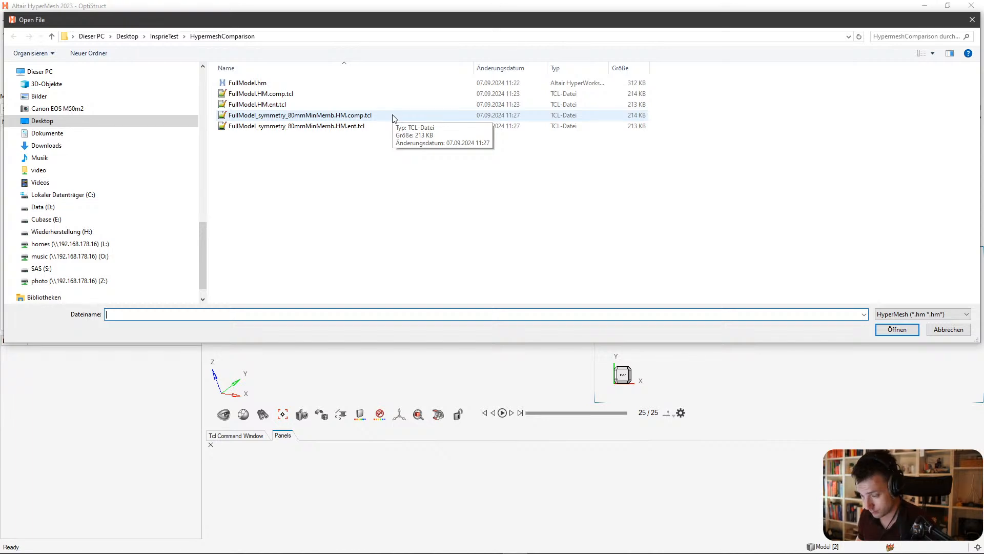
{"action": "left_click", "coordinate": [948, 329]}
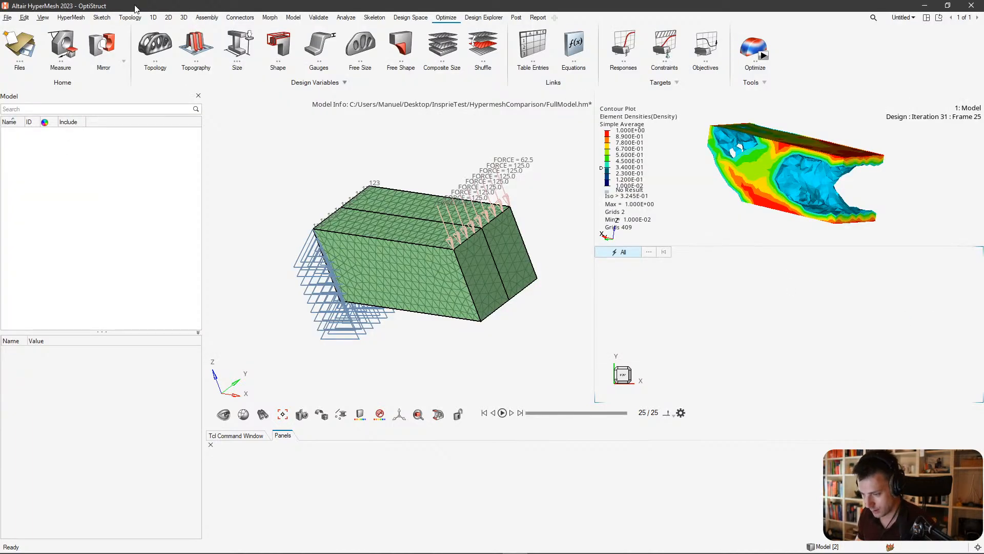
Switch the empty window to HyperView and load FullModel_symmetry_80mmMinMemb_des.h3d as both model and results.
{"action": "left_click", "coordinate": [71, 17]}
{"action": "left_click", "coordinate": [80, 52]}
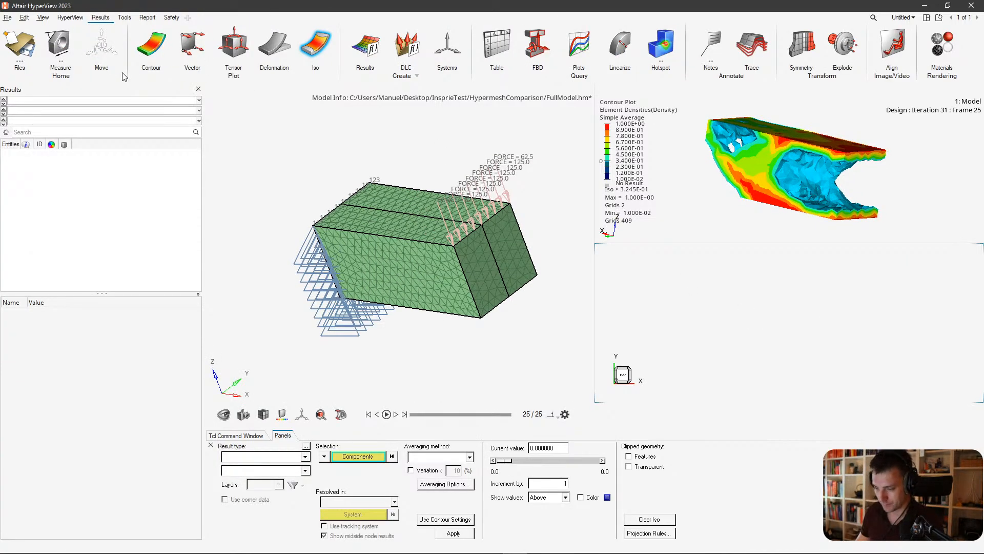
{"action": "left_click", "coordinate": [21, 45]}
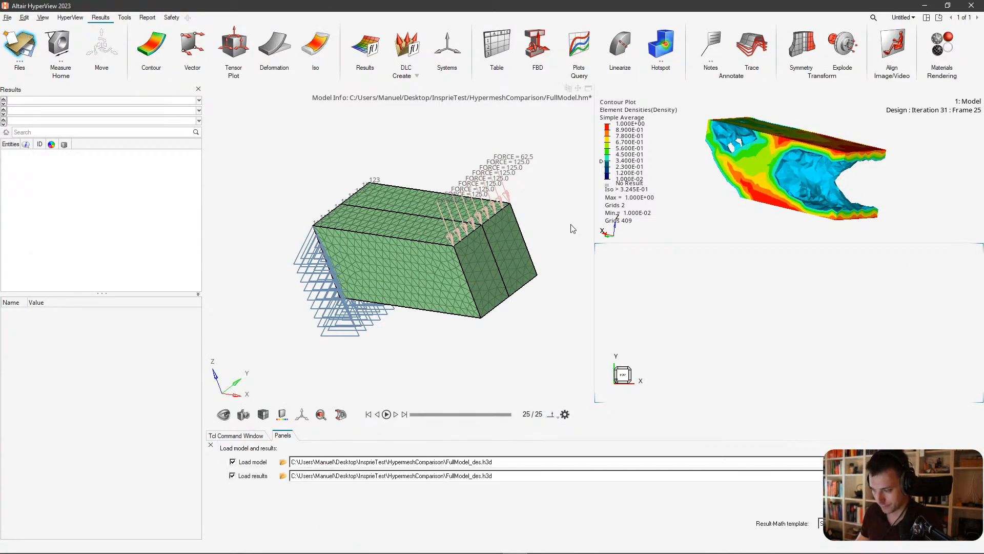
{"action": "left_click", "coordinate": [282, 461]}
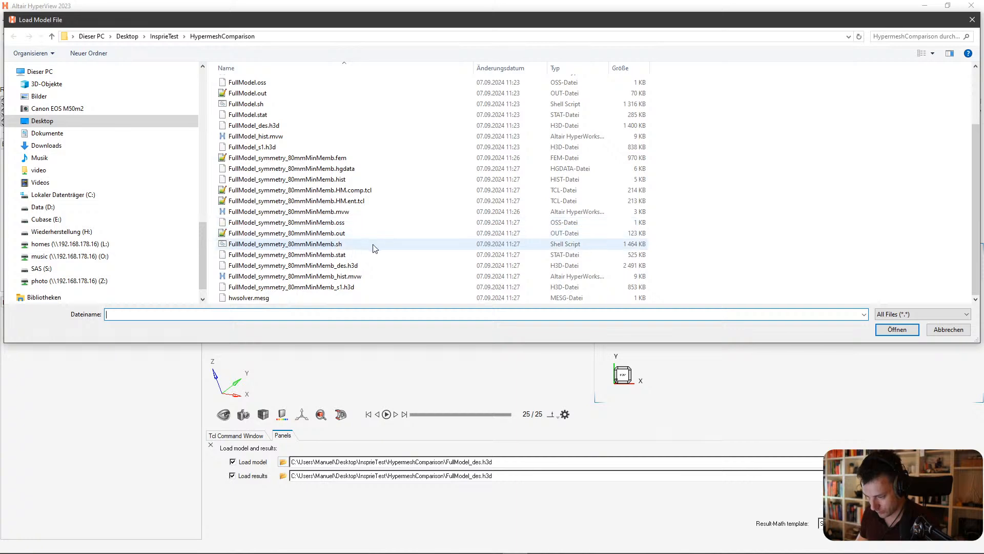
{"action": "double_click", "coordinate": [376, 268]}
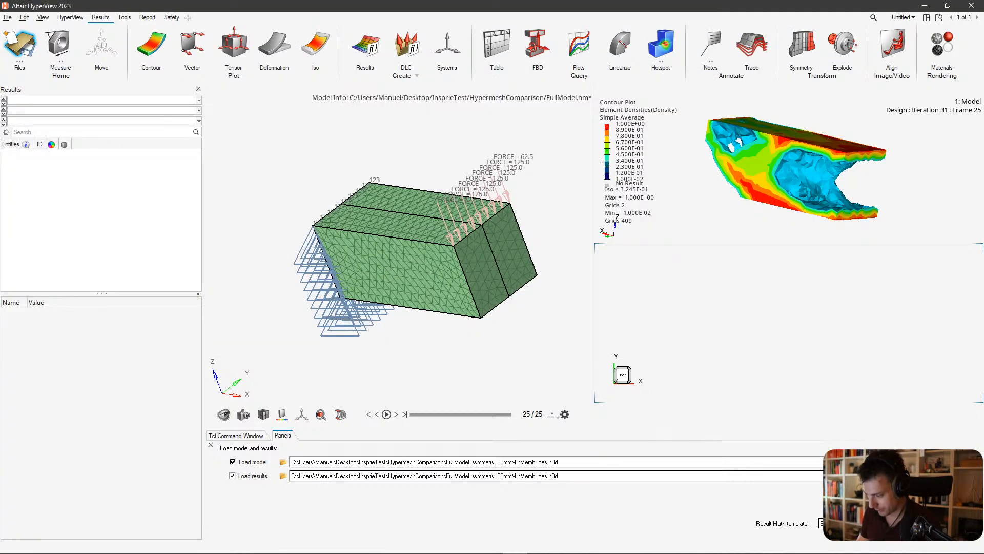
Apply the first result window's style, including contour and iso value, to the other windows on the current page.
{"action": "left_click", "coordinate": [938, 146]}
{"action": "right_click", "coordinate": [929, 167]}
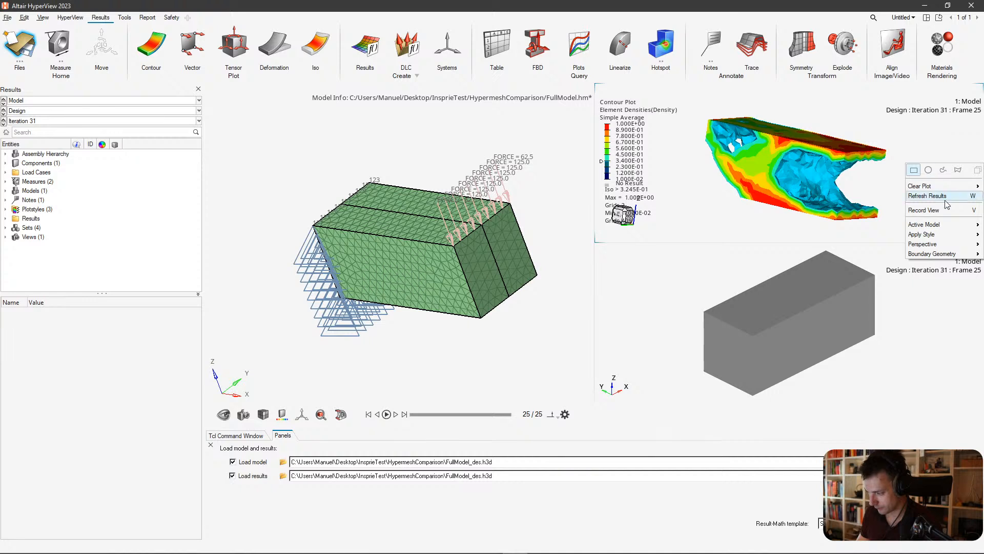
{"action": "mouse_move", "coordinate": [948, 223]}
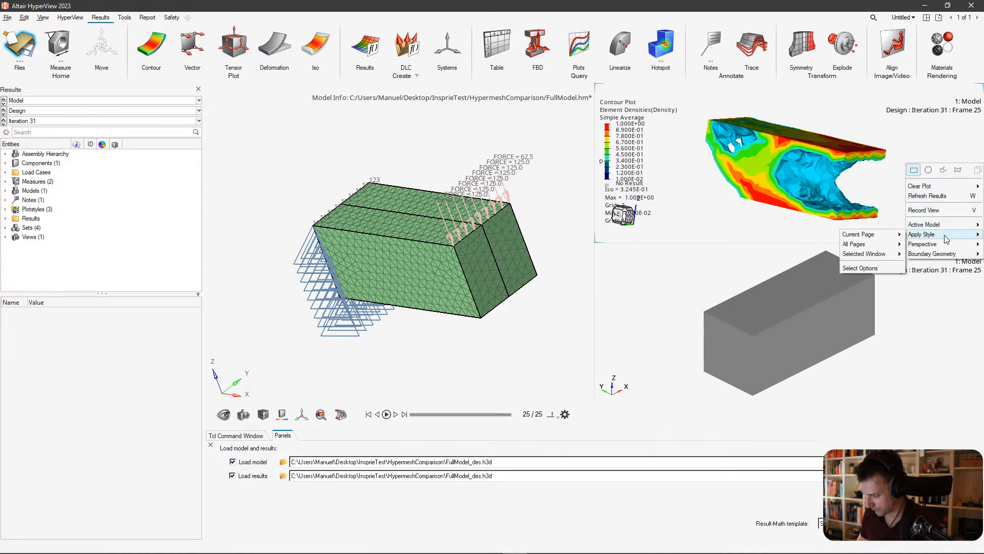
{"action": "mouse_move", "coordinate": [874, 245]}
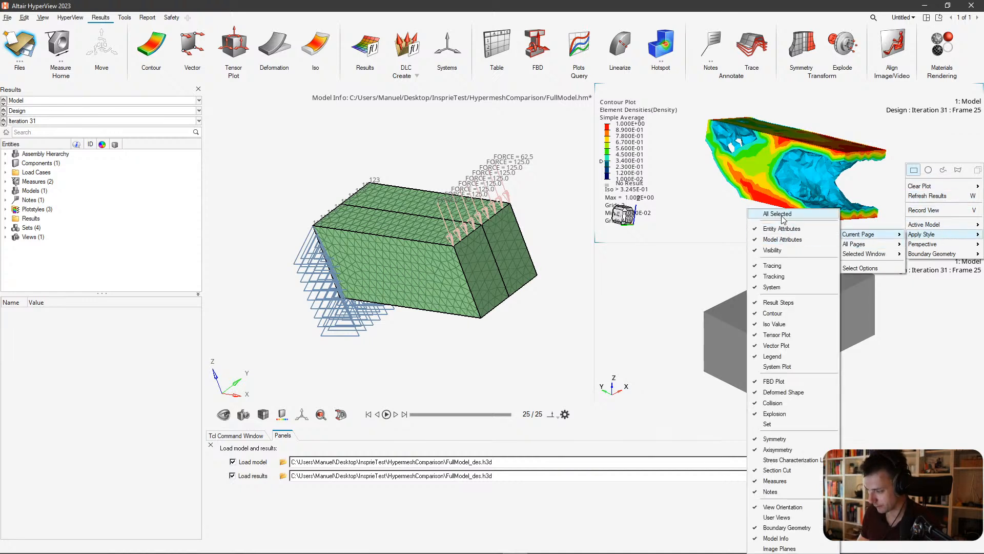
{"action": "left_click", "coordinate": [790, 231]}
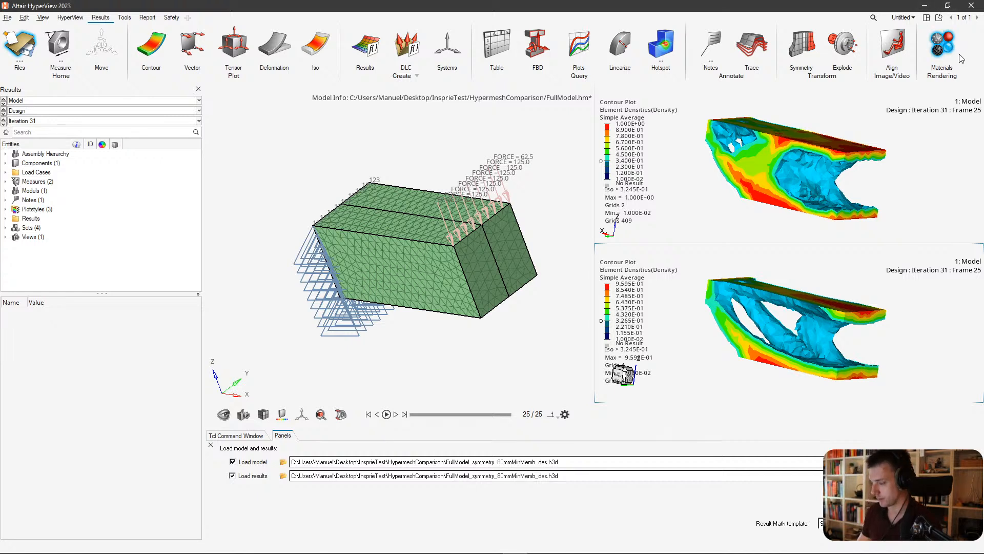
Synchronize the views of all three windows on the page and rotate the models together.
{"action": "left_click", "coordinate": [939, 17]}
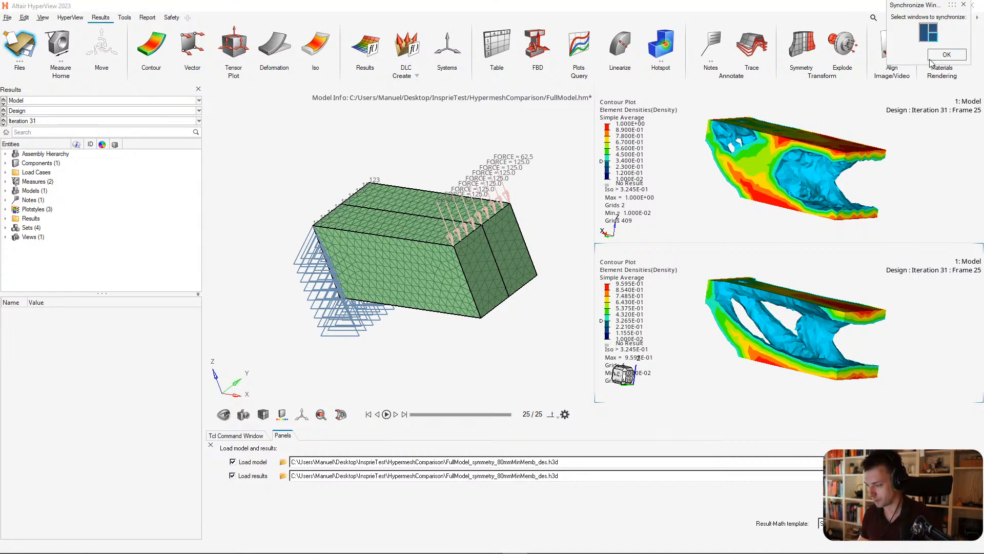
{"action": "left_click", "coordinate": [950, 58]}
{"action": "middle_click_drag", "start_coordinate": [836, 329], "coordinate": [816, 344]}
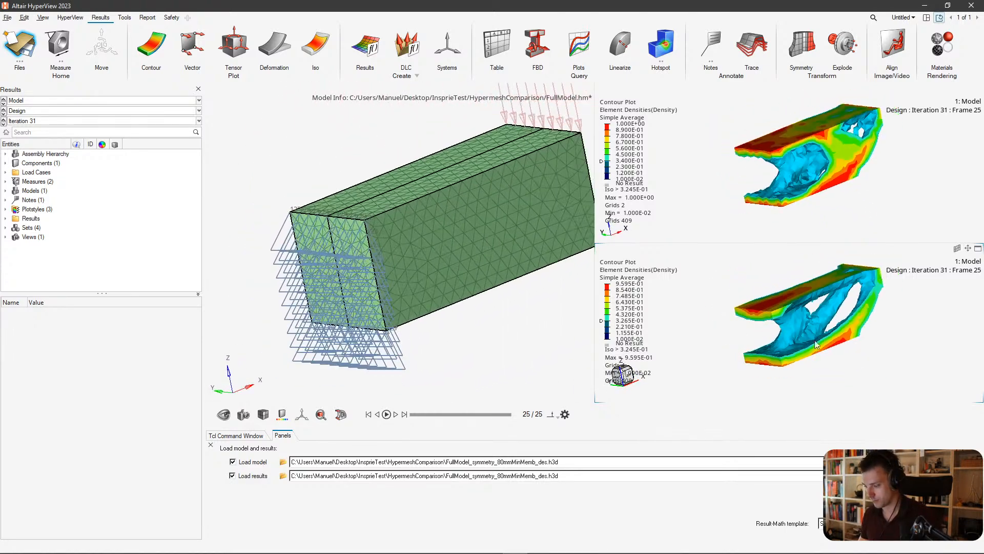
Show Iteration 59 in the result window of the 80 mm minimum member size run.
{"action": "left_click", "coordinate": [116, 123]}
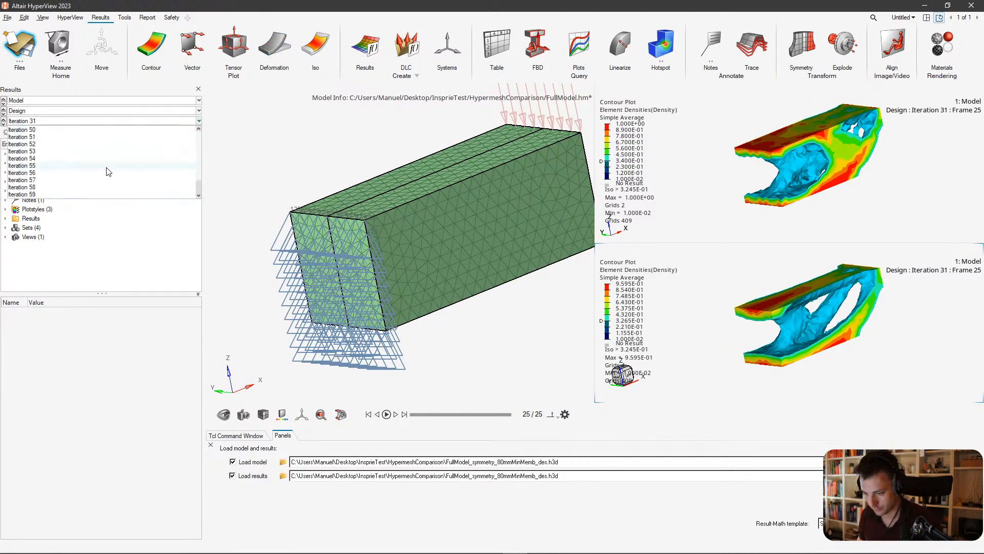
{"action": "left_click", "coordinate": [86, 195]}
{"action": "left_click_drag", "start_coordinate": [803, 315], "coordinate": [854, 317], "text": "ctrl"}
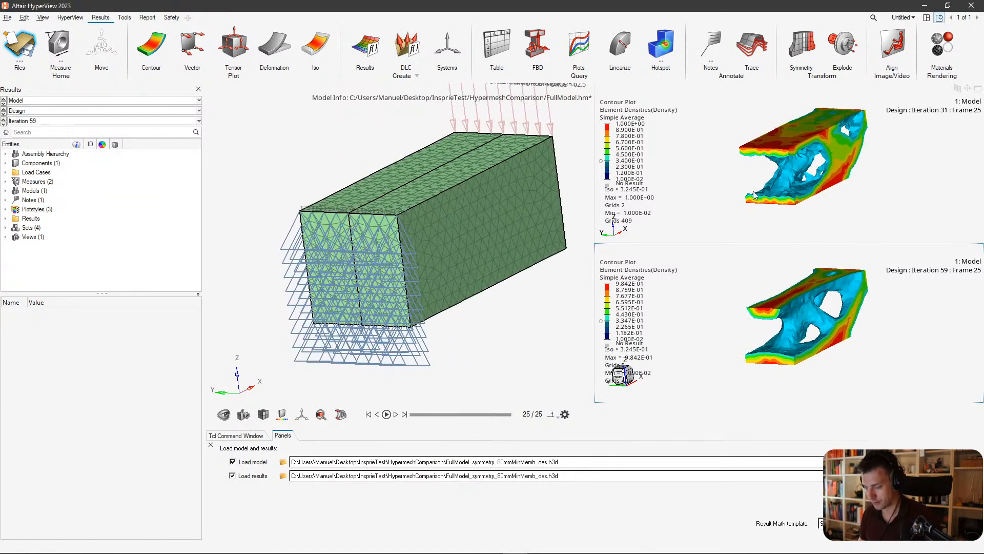
Check which iterations are available for the first FullModel result, and return to the second result window.
{"action": "left_click", "coordinate": [732, 179]}
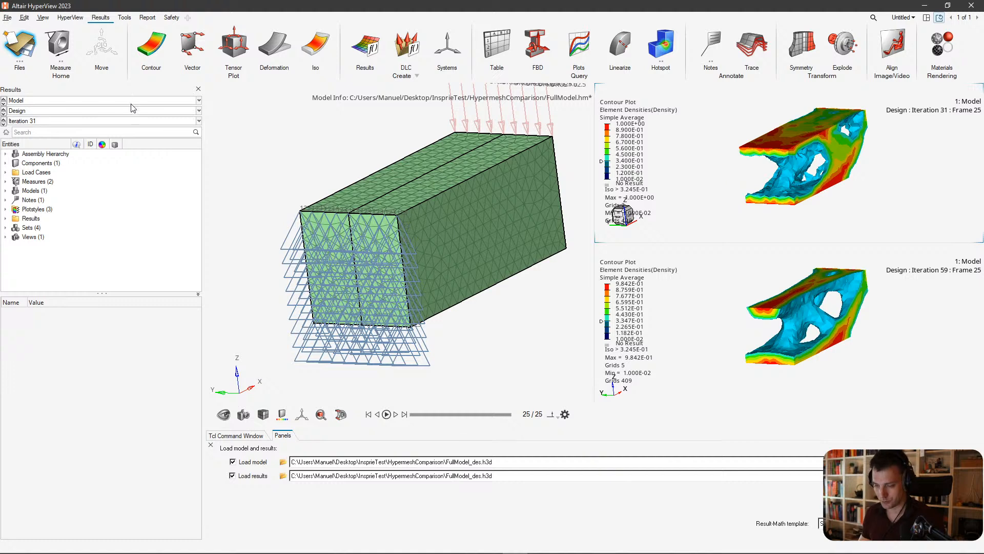
{"action": "left_click", "coordinate": [125, 123]}
{"action": "left_click", "coordinate": [125, 121]}
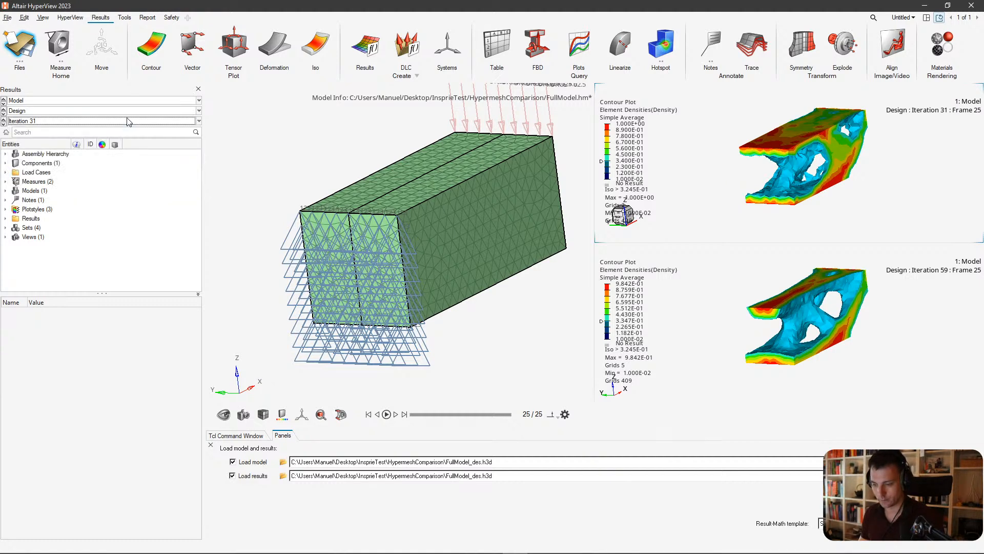
{"action": "left_click", "coordinate": [739, 293]}
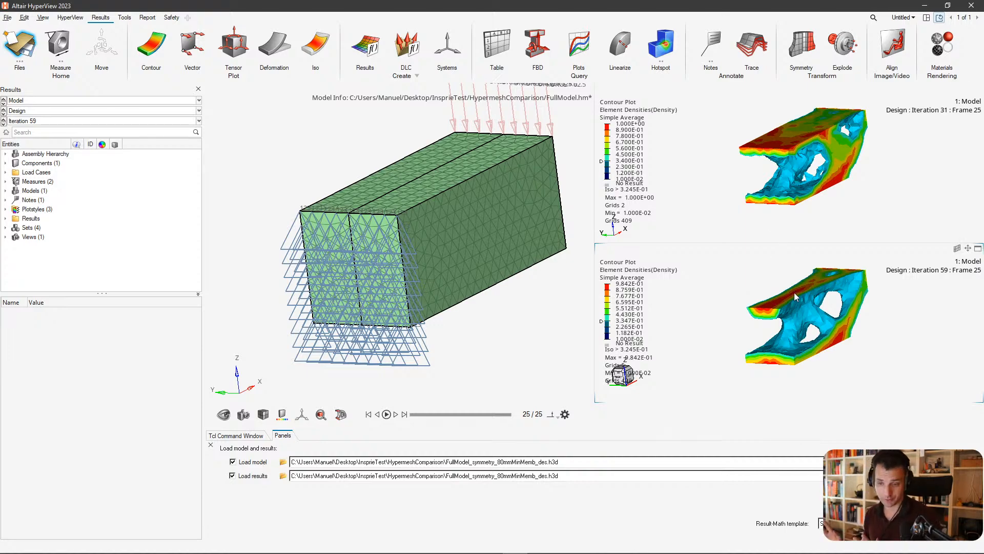
Compare both density results from several angles with the pictures on the Full Model slide in PowerPoint.
{"action": "left_click_drag", "start_coordinate": [861, 328], "coordinate": [908, 304], "text": "ctrl"}
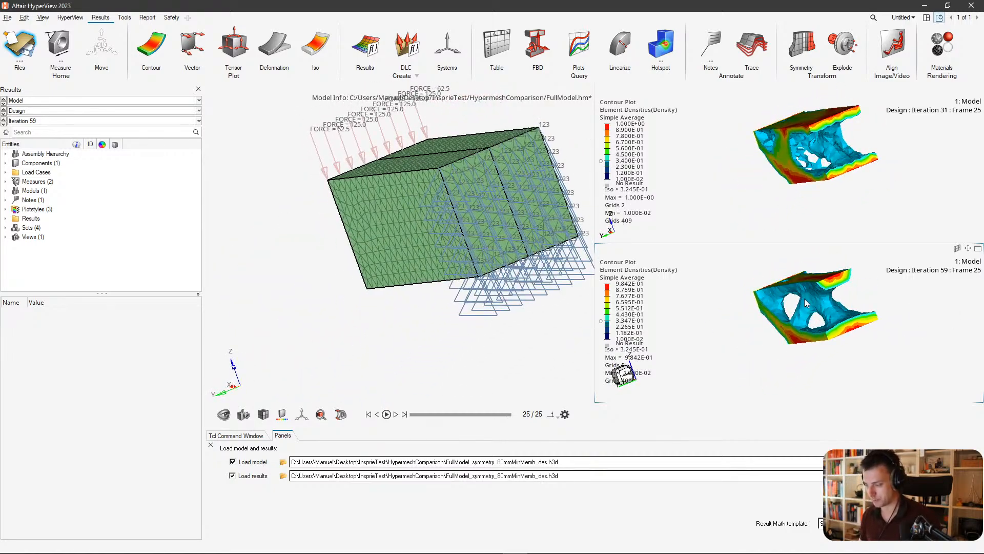
{"action": "scroll", "coordinate": [806, 299], "scroll_direction": "up", "scroll_amount": 5}
{"action": "middle_click_drag", "start_coordinate": [826, 313], "coordinate": [736, 337]}
{"action": "scroll", "coordinate": [781, 326], "scroll_direction": "down", "scroll_amount": 4}
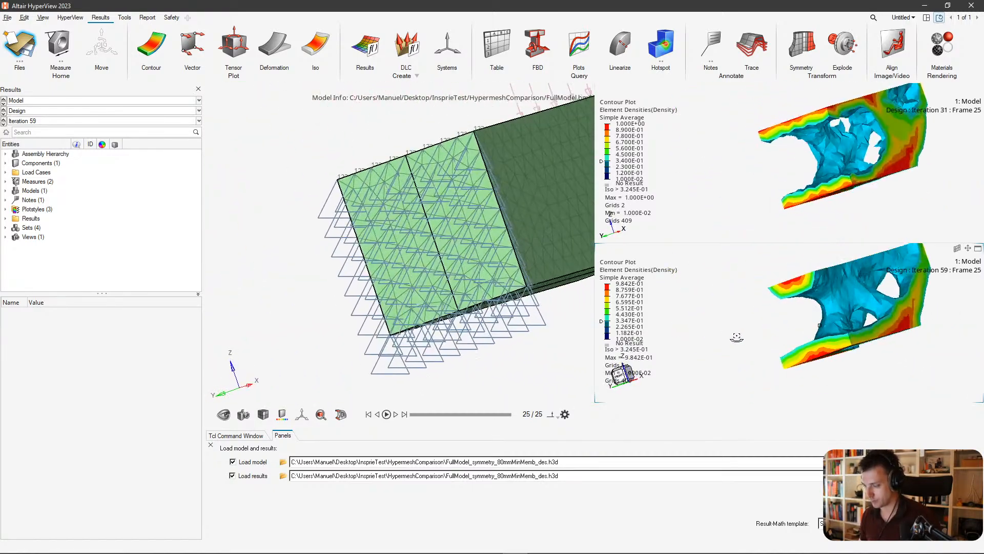
{"action": "left_click_drag", "start_coordinate": [736, 337], "coordinate": [792, 283], "text": "ctrl"}
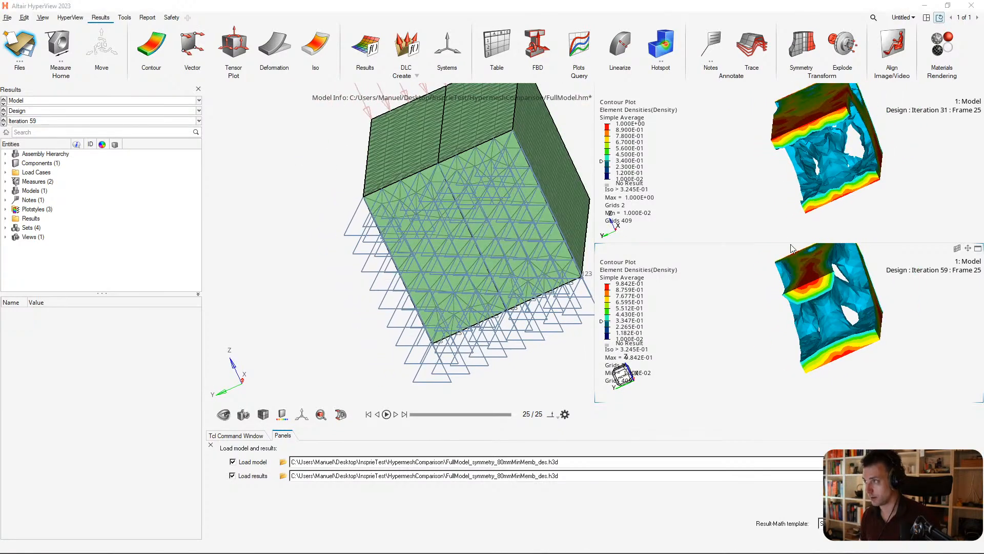
{"action": "key", "text": "alt+Tab"}
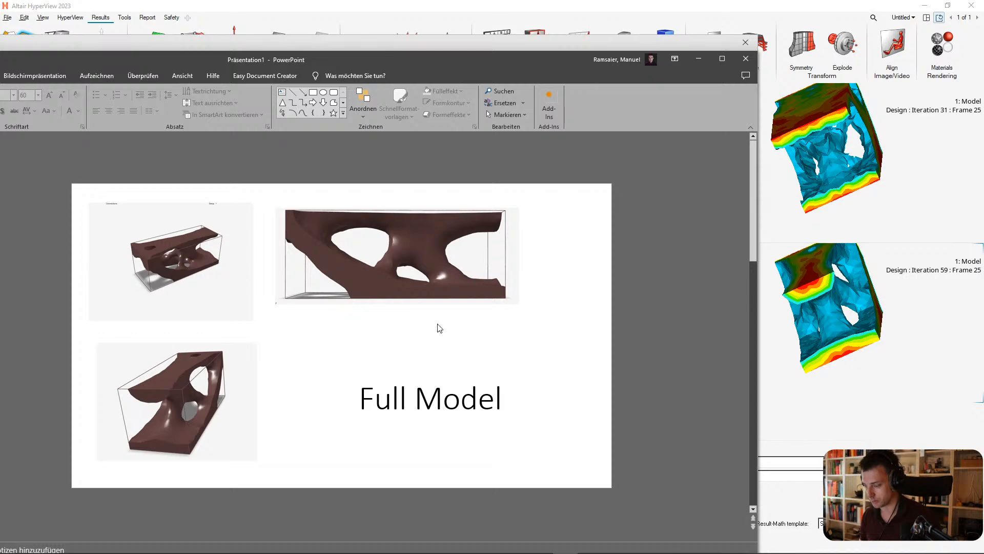
{"action": "left_click", "coordinate": [803, 345]}
{"action": "middle_click_drag", "start_coordinate": [831, 316], "coordinate": [847, 336]}
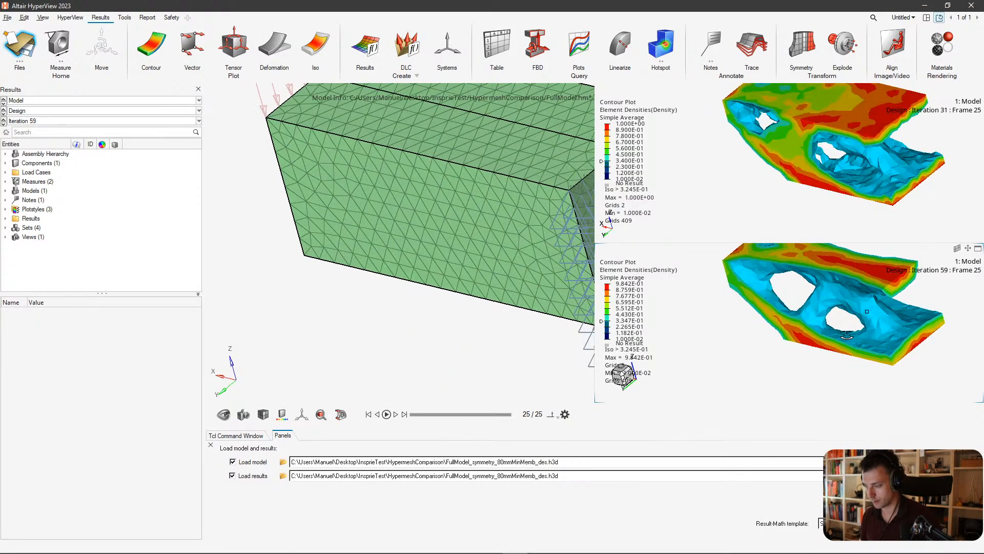
{"action": "key", "text": "alt+Tab"}
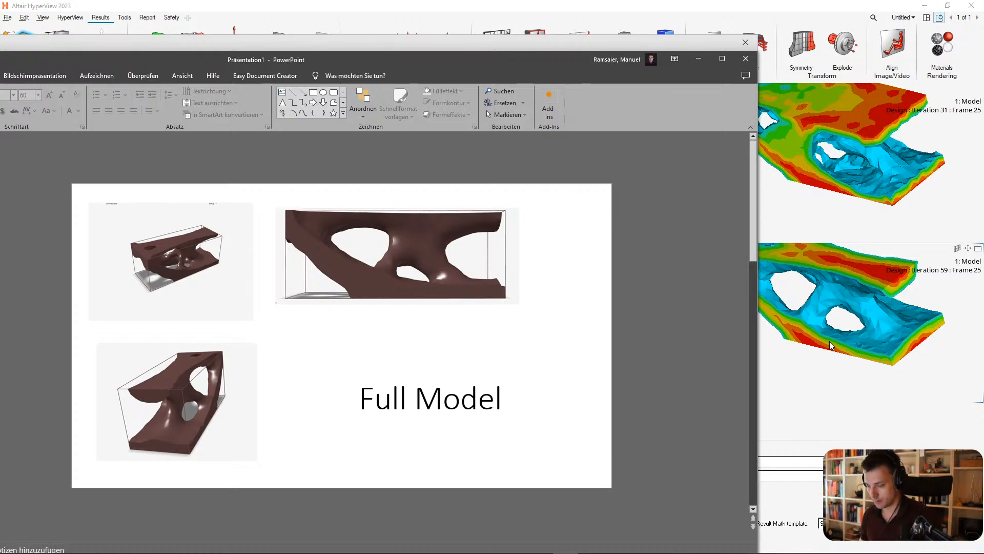
{"action": "left_click", "coordinate": [830, 340]}
{"action": "mouse_move", "coordinate": [834, 336]}
{"action": "middle_mouse_down"}
{"action": "mouse_move", "coordinate": [867, 342]}
{"action": "mouse_move", "coordinate": [724, 371]}
{"action": "mouse_move", "coordinate": [839, 297]}
{"action": "mouse_move", "coordinate": [776, 331]}
{"action": "mouse_move", "coordinate": [870, 372]}
{"action": "mouse_move", "coordinate": [835, 356]}
{"action": "middle_mouse_up"}
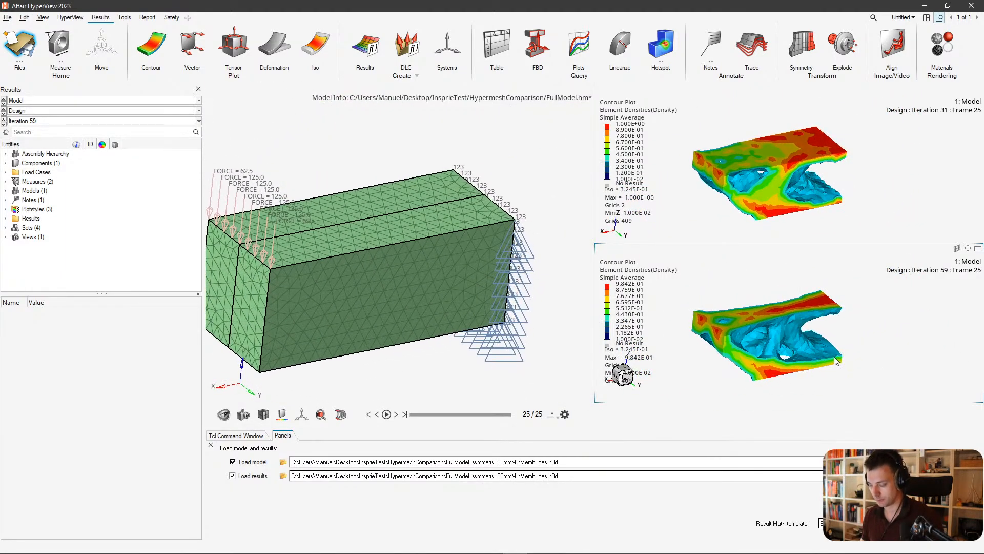
Switch to PowerPoint and look through the slides from Full Model to Shape Control and beyond.
{"action": "left_click", "coordinate": [383, 353]}
{"action": "key", "text": "alt+Tab"}
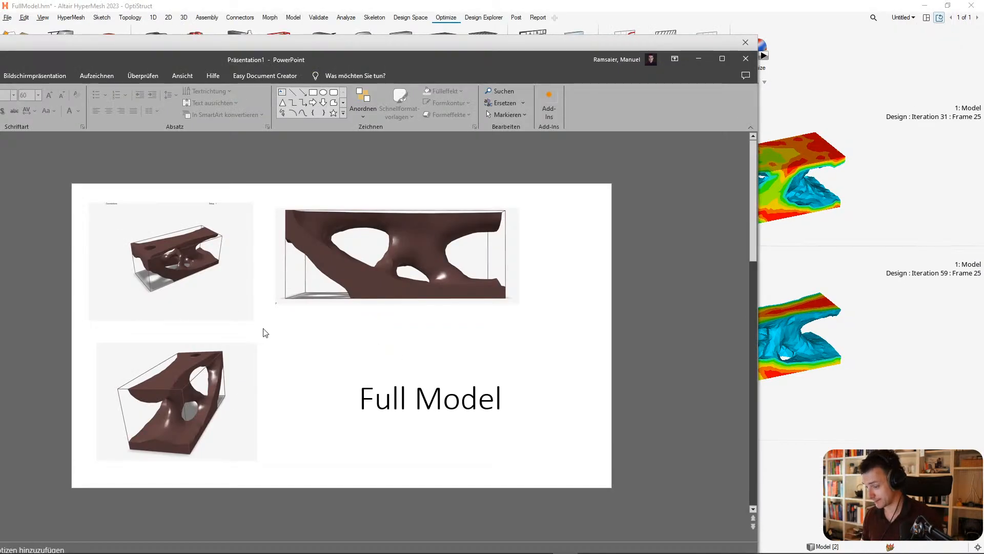
{"action": "scroll", "coordinate": [264, 333], "scroll_direction": "down", "scroll_amount": 1}
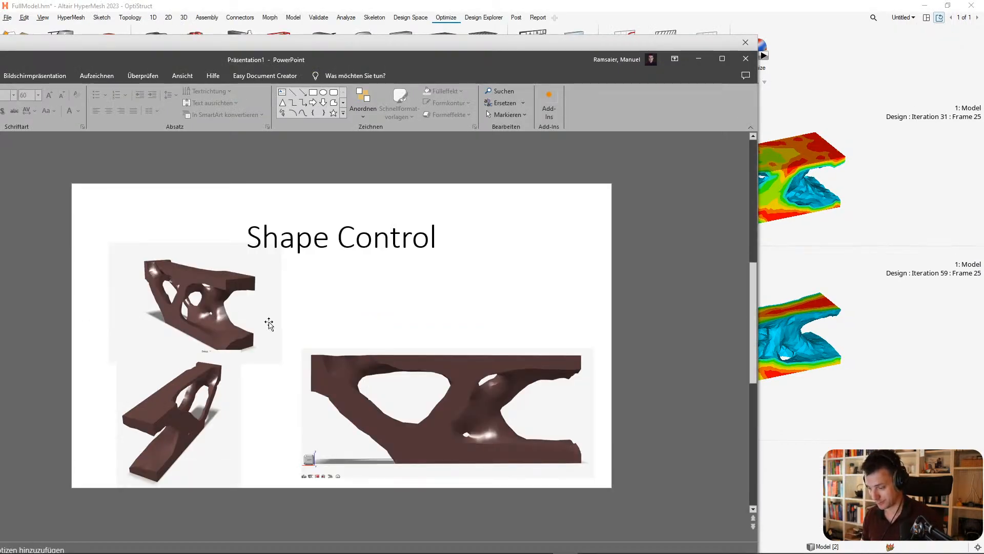
{"action": "scroll", "coordinate": [269, 324], "scroll_direction": "down", "scroll_amount": 1}
Switch back to HyperMesh and save the FullModel.hm model.
{"action": "key", "text": "alt+Tab"}
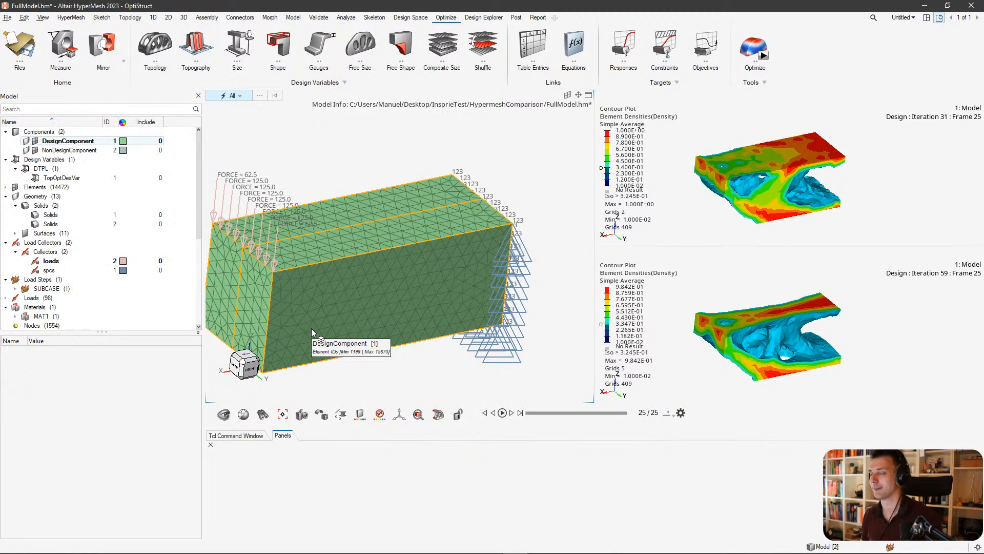
{"action": "right_click_drag", "start_coordinate": [369, 304], "coordinate": [496, 269]}
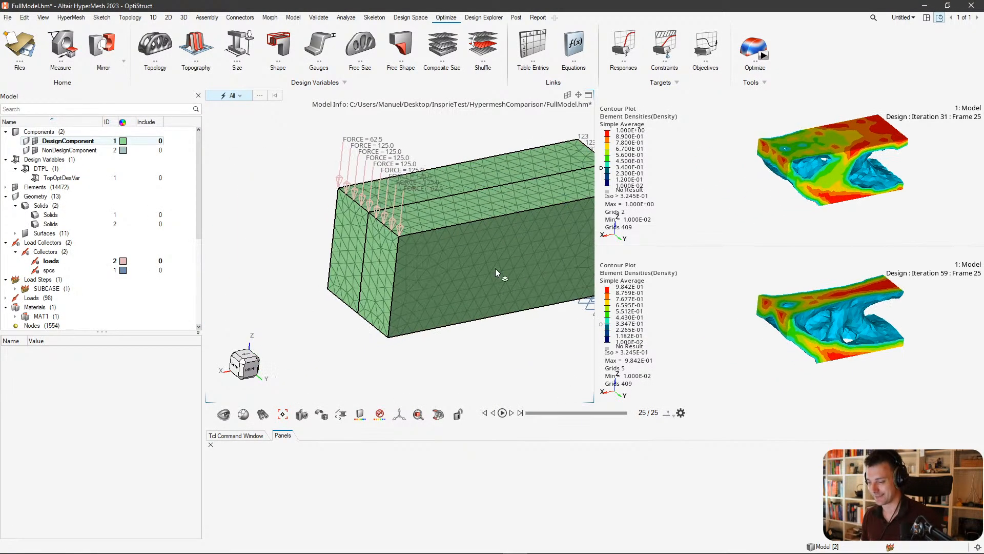
{"action": "left_click", "coordinate": [29, 50]}
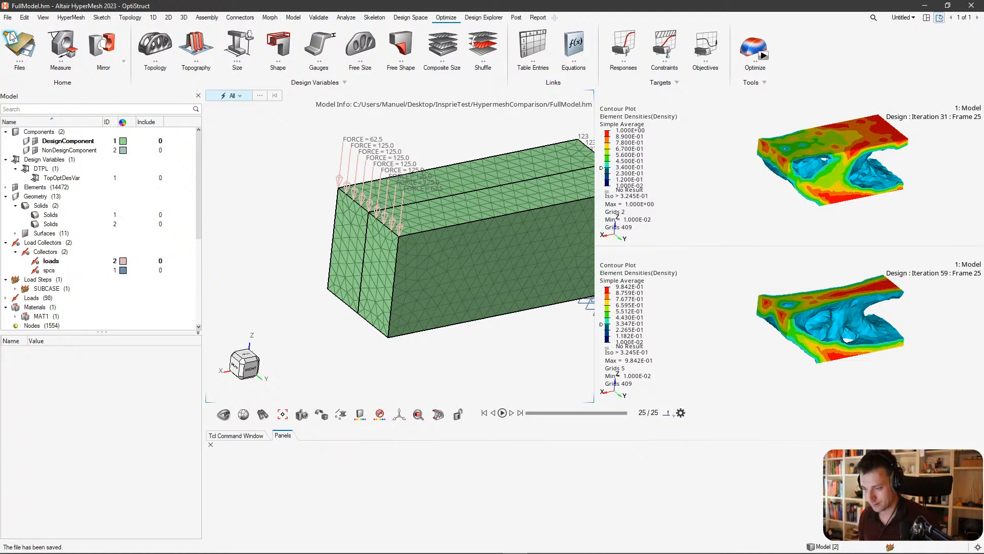
Examine the forces along the loaded edge, especially at the mid-plane node, and select DesignComponent.
{"action": "right_click_drag", "start_coordinate": [345, 155], "coordinate": [297, 140]}
{"action": "left_click_drag", "start_coordinate": [297, 140], "coordinate": [379, 277], "text": "ctrl"}
{"action": "scroll", "coordinate": [347, 246], "scroll_direction": "up", "scroll_amount": 10}
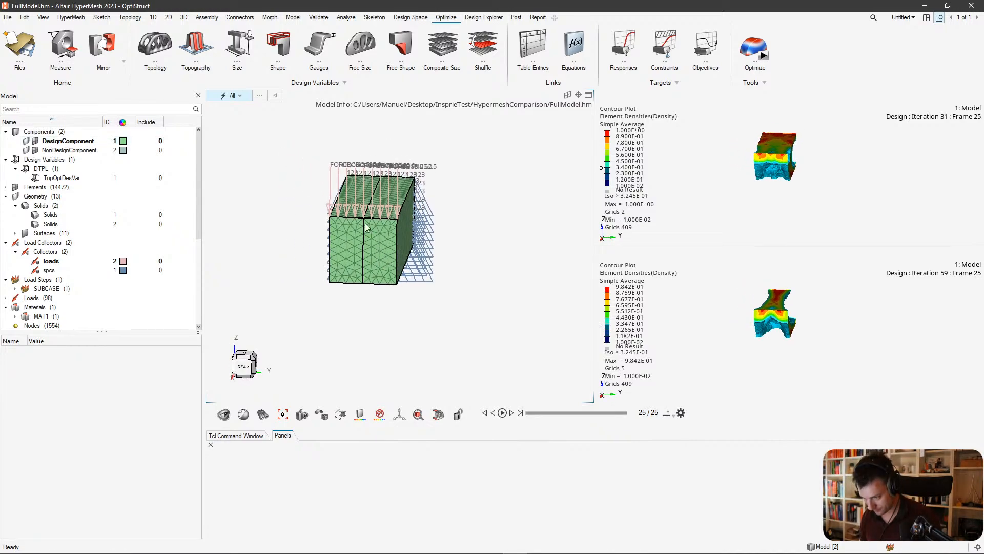
{"action": "scroll", "coordinate": [373, 220], "scroll_direction": "down", "scroll_amount": 10}
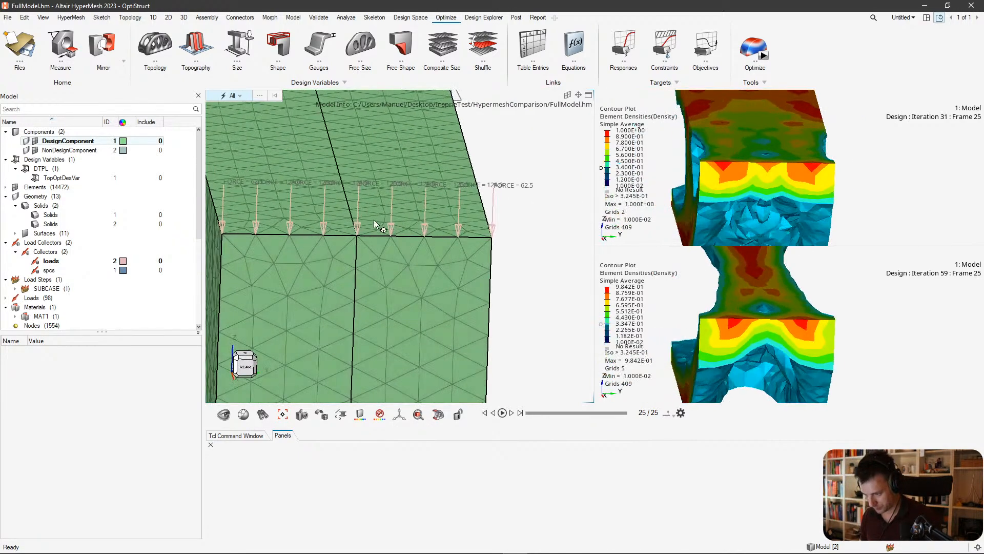
{"action": "scroll", "coordinate": [364, 202], "scroll_direction": "up", "scroll_amount": 5}
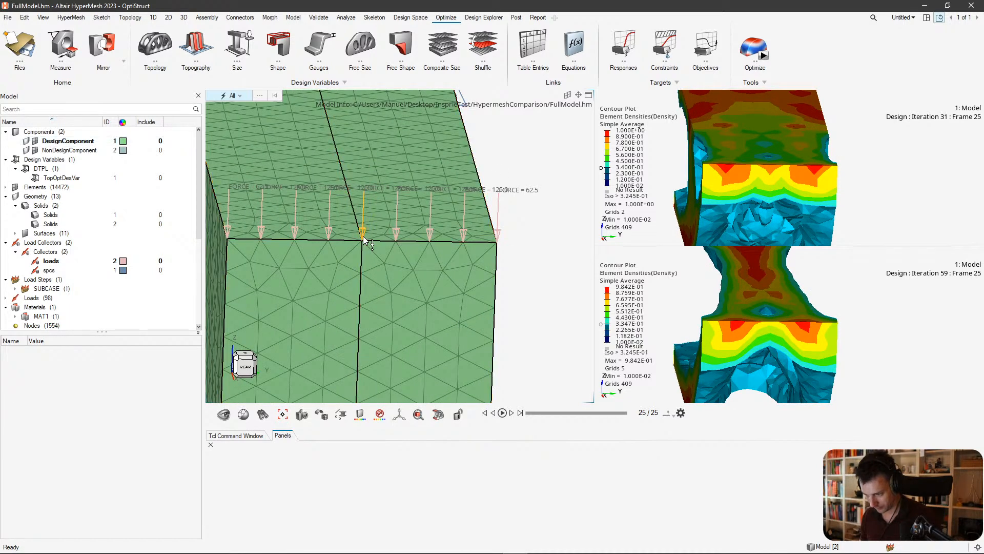
{"action": "scroll", "coordinate": [363, 236], "scroll_direction": "down", "scroll_amount": 5}
{"action": "scroll", "coordinate": [366, 268], "scroll_direction": "down", "scroll_amount": 2}
{"action": "scroll", "coordinate": [384, 263], "scroll_direction": "down", "scroll_amount": 3}
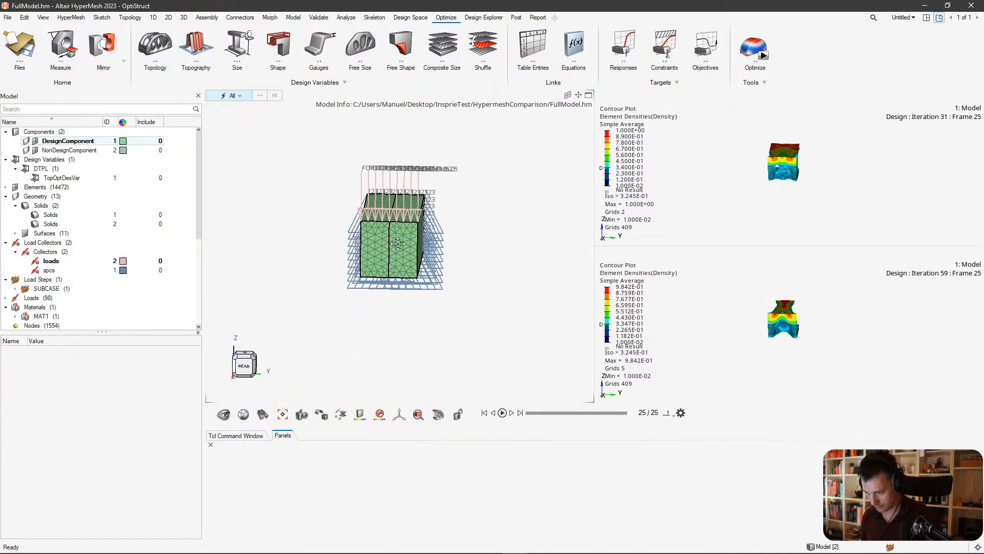
{"action": "left_click", "coordinate": [406, 253]}
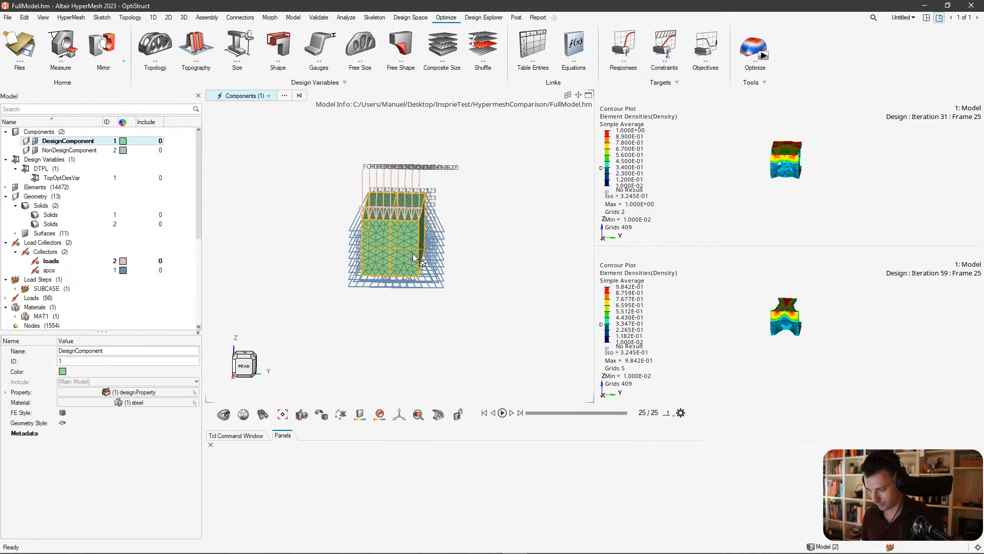
Delete the solid on the +Y side of the mid-plane together with its associated surfaces.
{"action": "key", "text": "Escape"}
{"action": "key", "text": "s"}
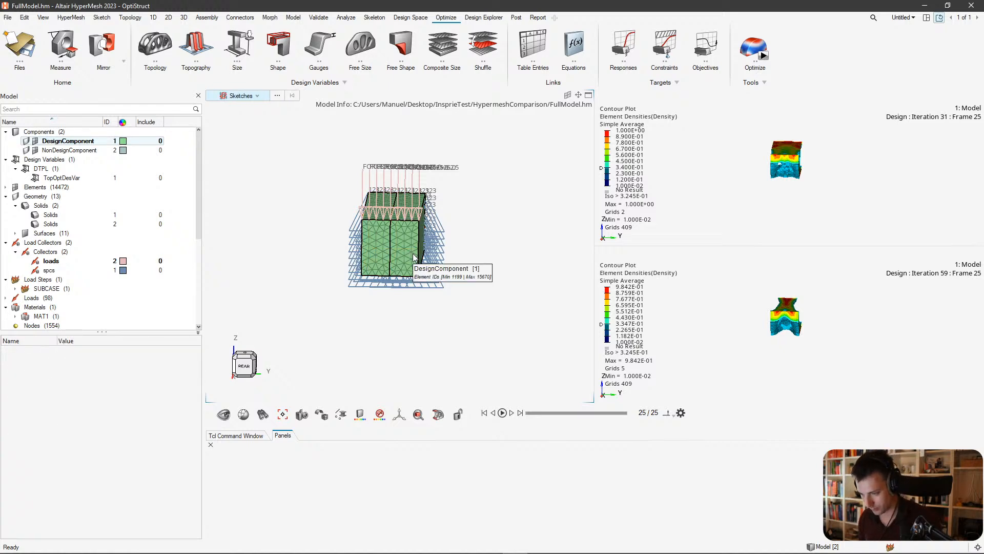
{"action": "key", "text": "s"}
{"action": "left_click", "coordinate": [411, 254]}
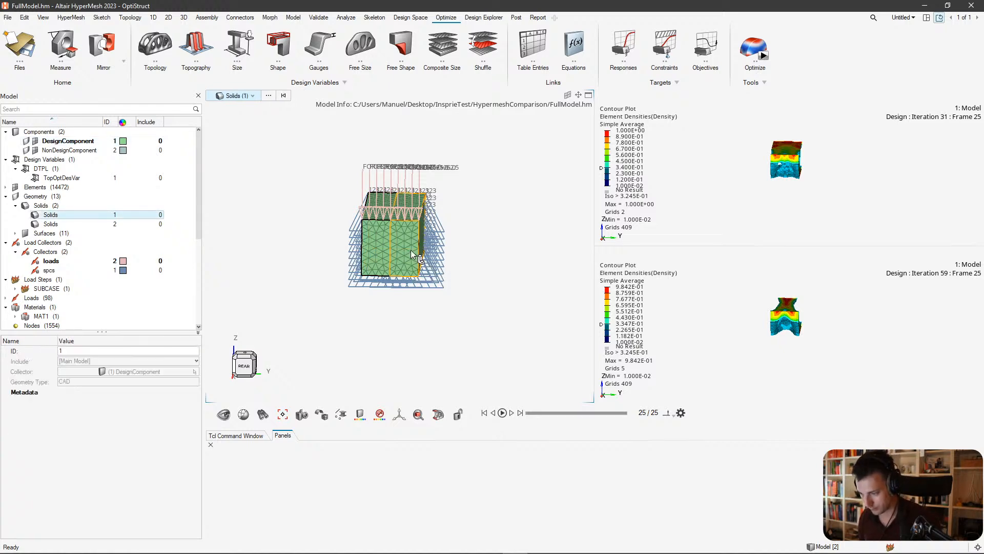
{"action": "middle_click_drag", "start_coordinate": [417, 270], "coordinate": [457, 302]}
{"action": "middle_click_drag", "start_coordinate": [416, 234], "coordinate": [403, 273]}
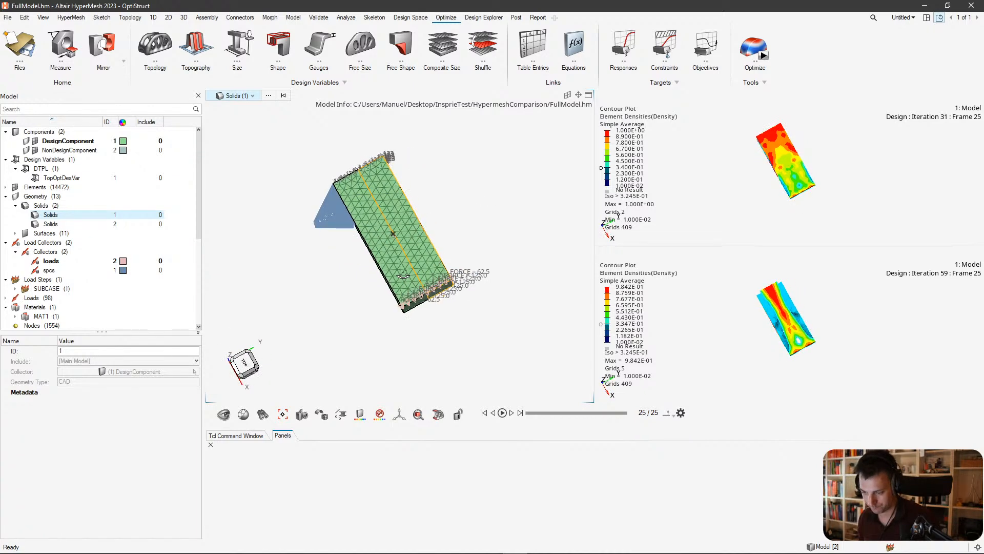
{"action": "key", "text": "Delete"}
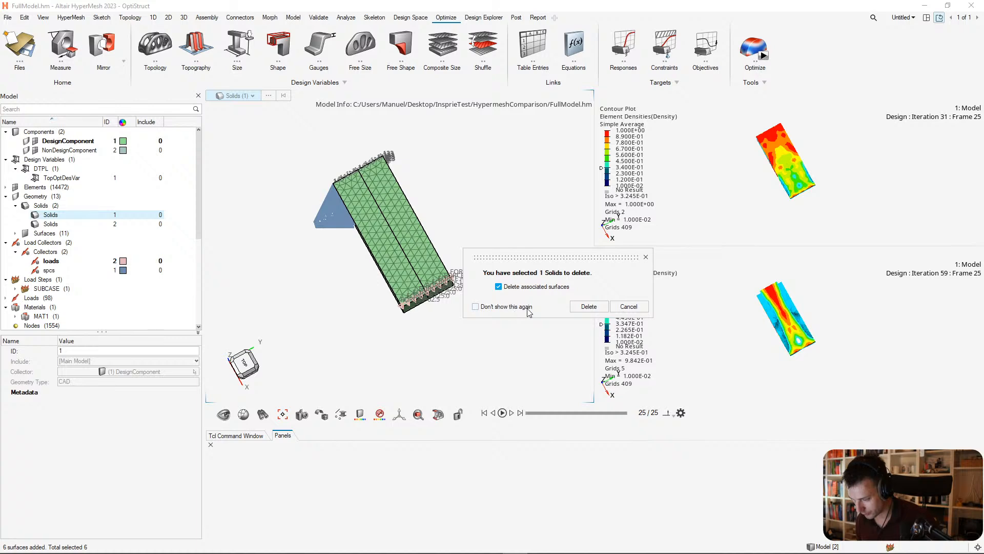
{"action": "left_click", "coordinate": [588, 306]}
Delete all elements on the +Y side of the mid-plane, working from the rear view.
{"action": "middle_click_drag", "start_coordinate": [420, 250], "coordinate": [370, 231]}
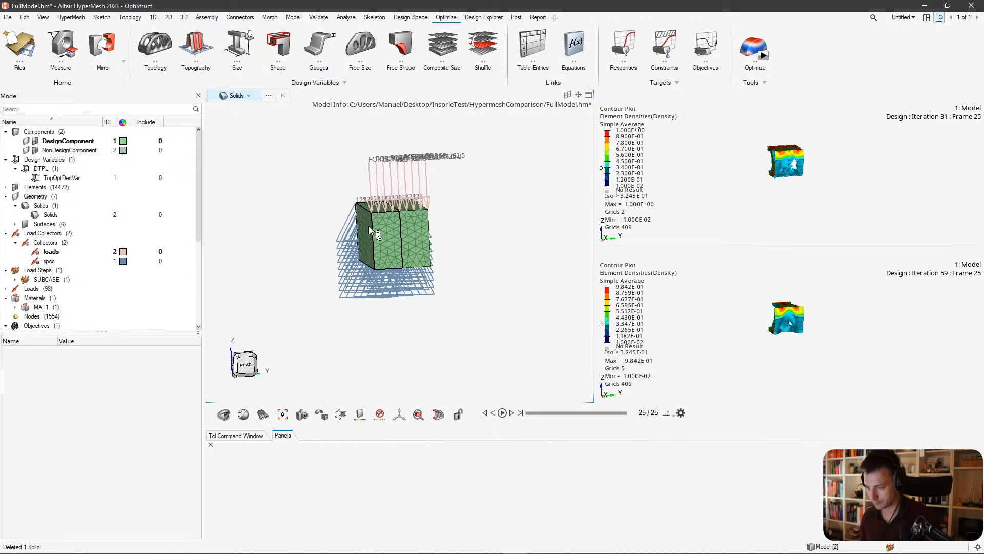
{"action": "left_click", "coordinate": [245, 364]}
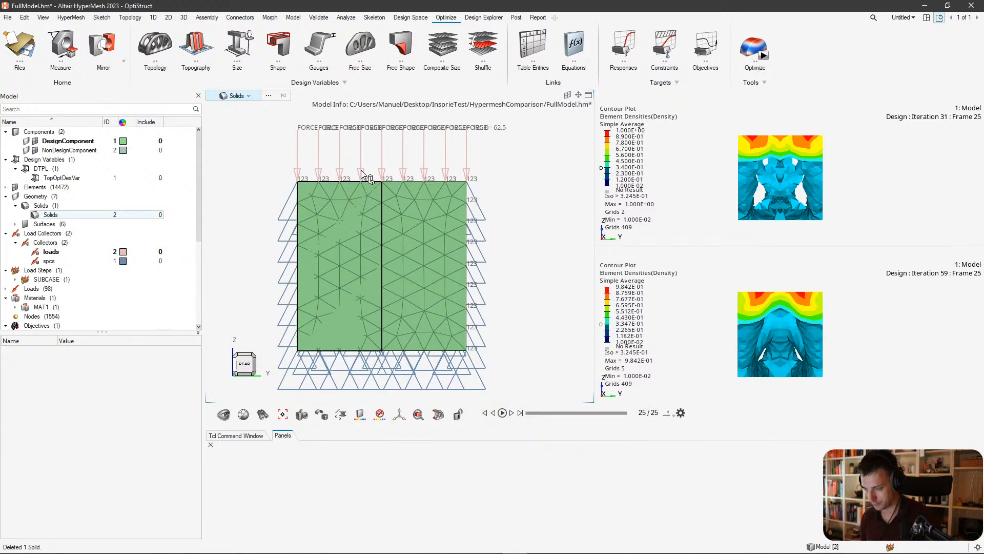
{"action": "key", "text": "e"}
{"action": "left_click_drag", "start_coordinate": [382, 160], "coordinate": [529, 416]}
{"action": "key", "text": "Delete"}
Set the total magnitude of the force at the mid-plane node on the loaded edge to 62.5.
{"action": "middle_click_drag", "start_coordinate": [461, 268], "coordinate": [379, 251]}
{"action": "right_click", "coordinate": [403, 173]}
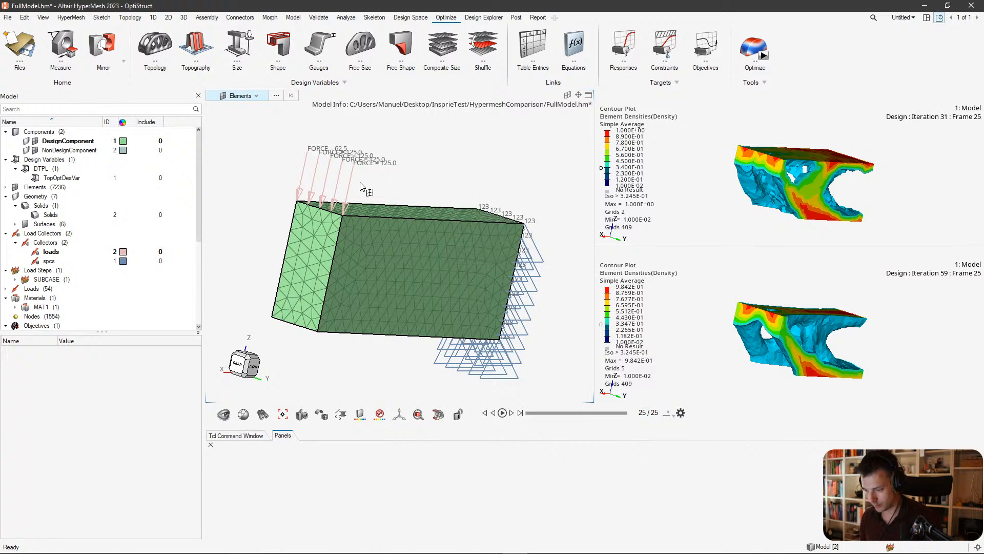
{"action": "scroll", "coordinate": [368, 162], "scroll_direction": "up", "scroll_amount": 2}
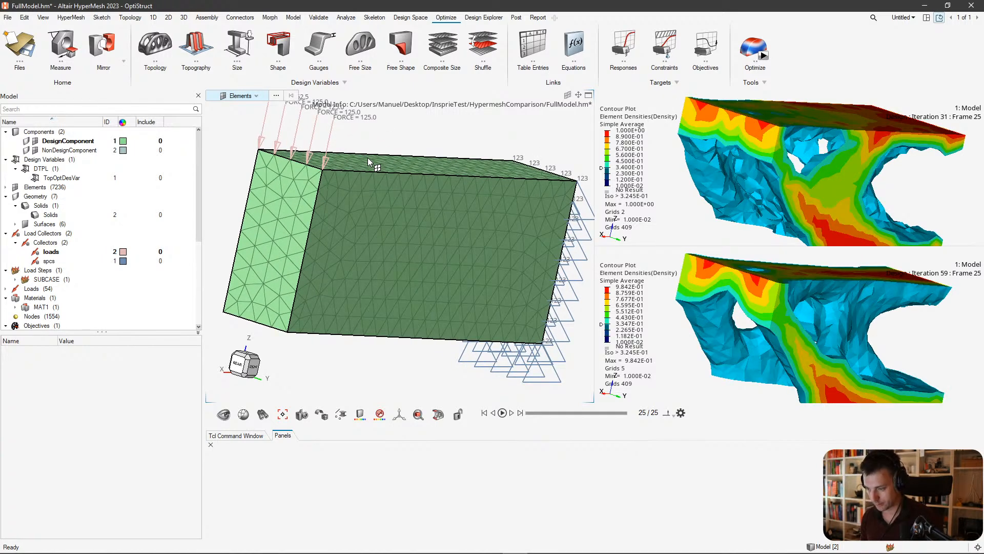
{"action": "scroll", "coordinate": [369, 161], "scroll_direction": "down", "scroll_amount": 3}
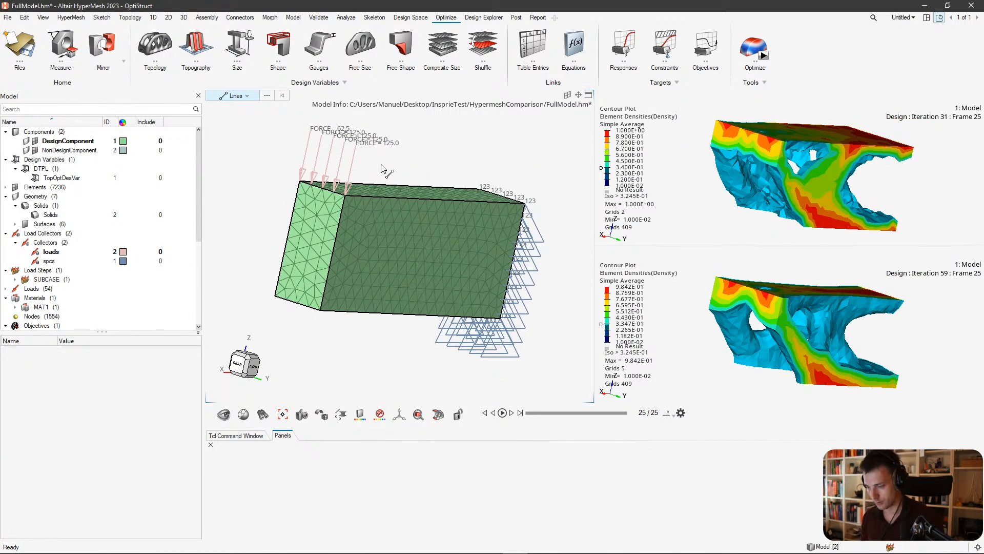
{"action": "key", "text": "l"}
{"action": "left_click", "coordinate": [353, 171]}
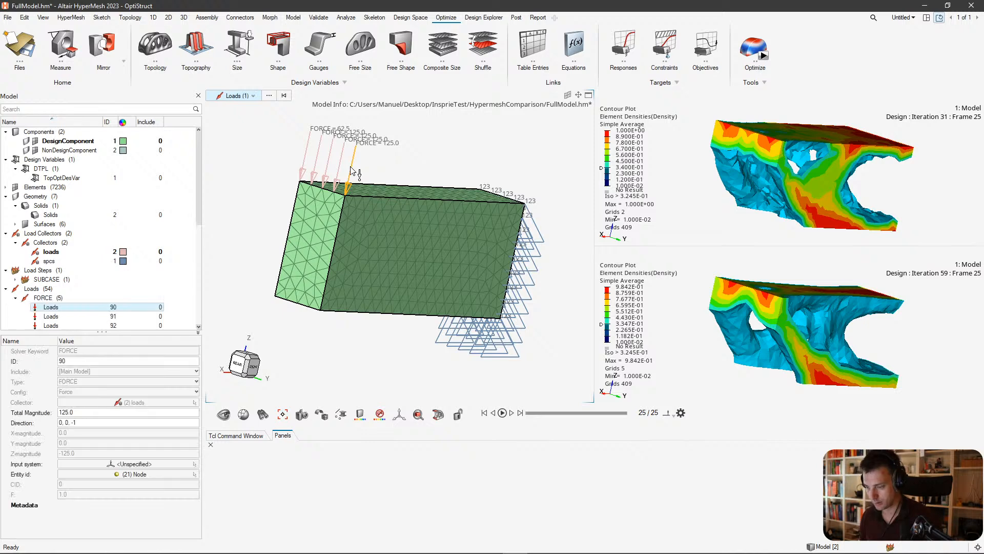
{"action": "left_click", "coordinate": [90, 411]}
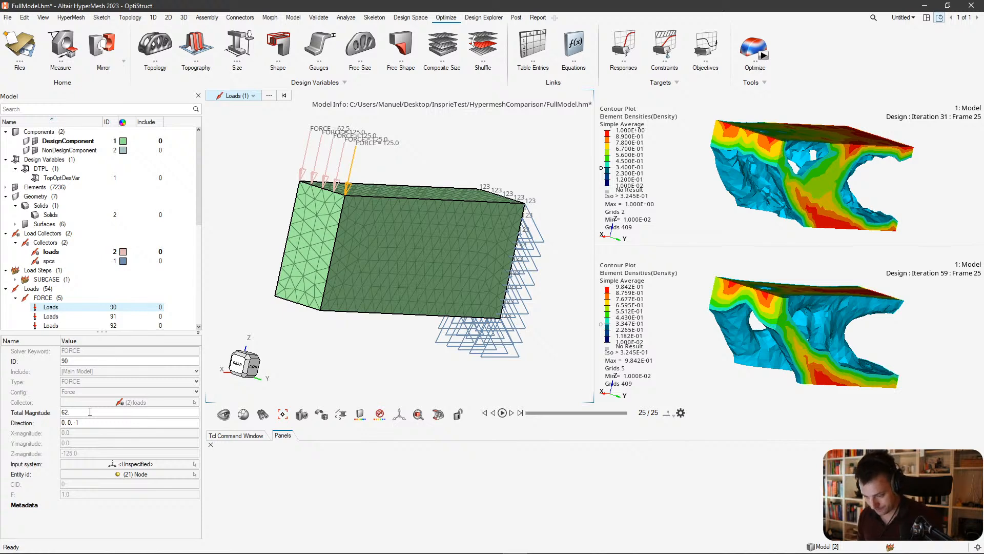
{"action": "type", "text": "62.5"}
{"action": "key", "text": "Return"}
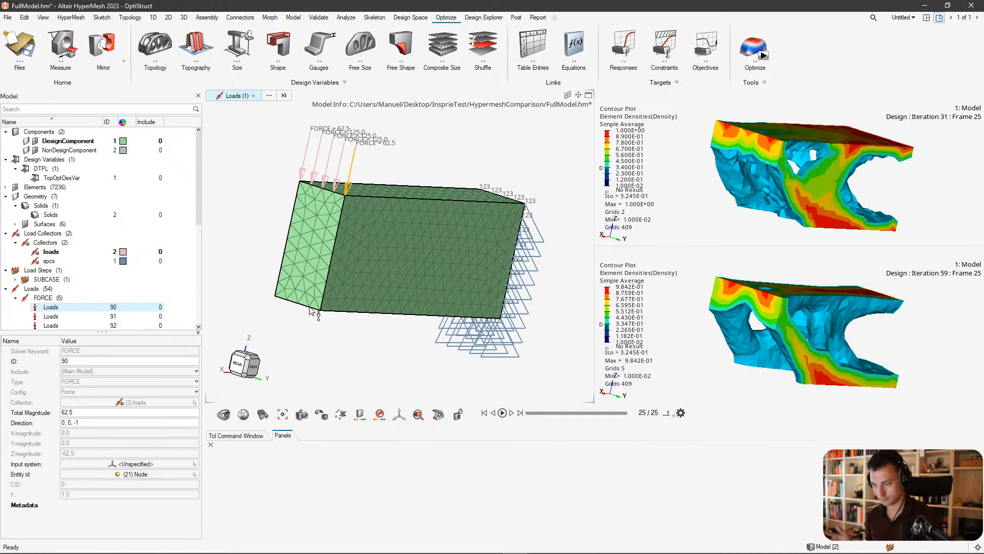
Make spcs the current load collector and open the Constraints tool for a nodal SPC.
{"action": "scroll", "coordinate": [381, 271], "scroll_direction": "down", "scroll_amount": 2}
{"action": "right_click_drag", "start_coordinate": [381, 271], "coordinate": [417, 275]}
{"action": "middle_click_drag", "start_coordinate": [417, 276], "coordinate": [365, 286]}
{"action": "scroll", "coordinate": [511, 248], "scroll_direction": "up", "scroll_amount": 2}
{"action": "middle_click_drag", "start_coordinate": [512, 251], "coordinate": [413, 254]}
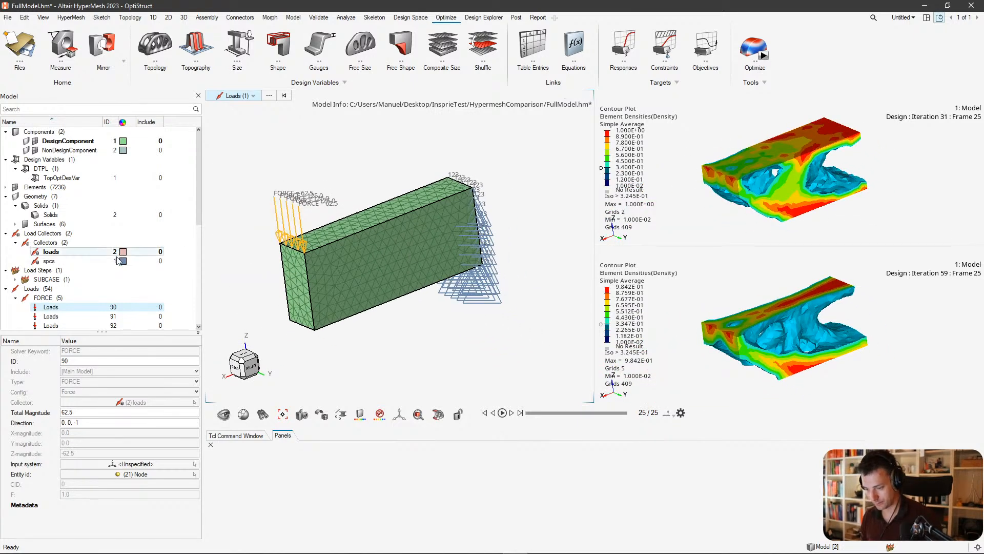
{"action": "left_click", "coordinate": [77, 261]}
{"action": "right_click", "coordinate": [79, 261]}
{"action": "left_click", "coordinate": [118, 285]}
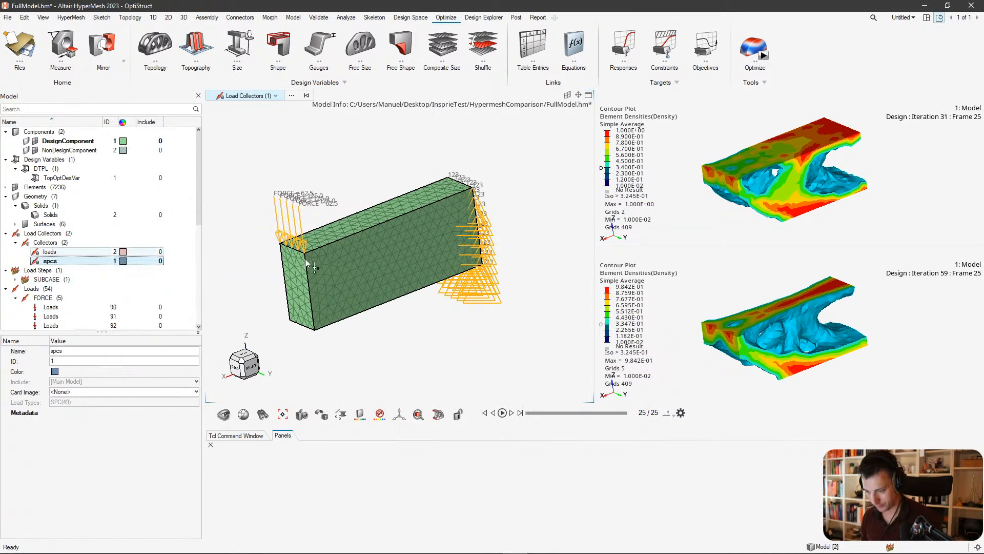
{"action": "right_click_drag", "start_coordinate": [306, 258], "coordinate": [324, 234]}
{"action": "middle_click_drag", "start_coordinate": [363, 225], "coordinate": [368, 221]}
{"action": "middle_click_drag", "start_coordinate": [345, 253], "coordinate": [404, 216]}
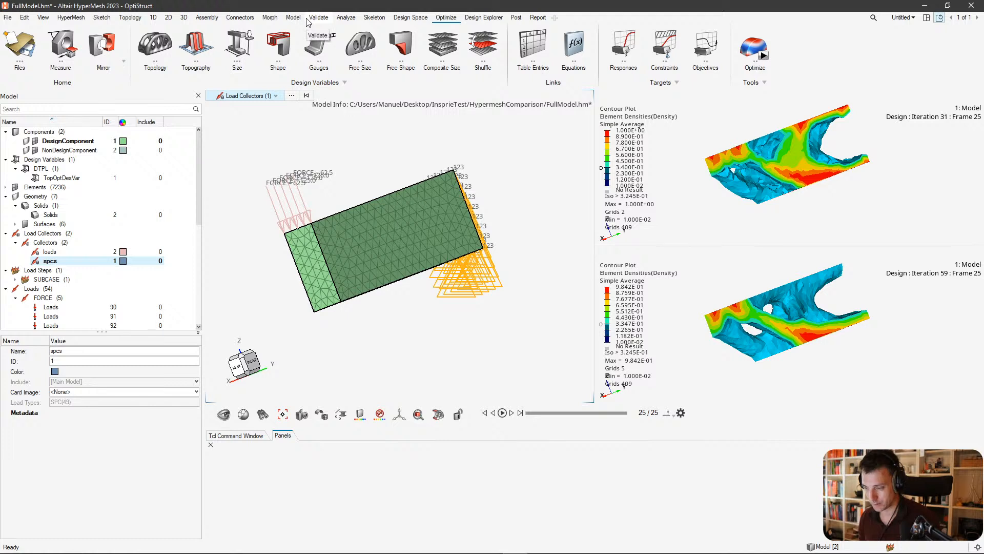
{"action": "left_click", "coordinate": [346, 18]}
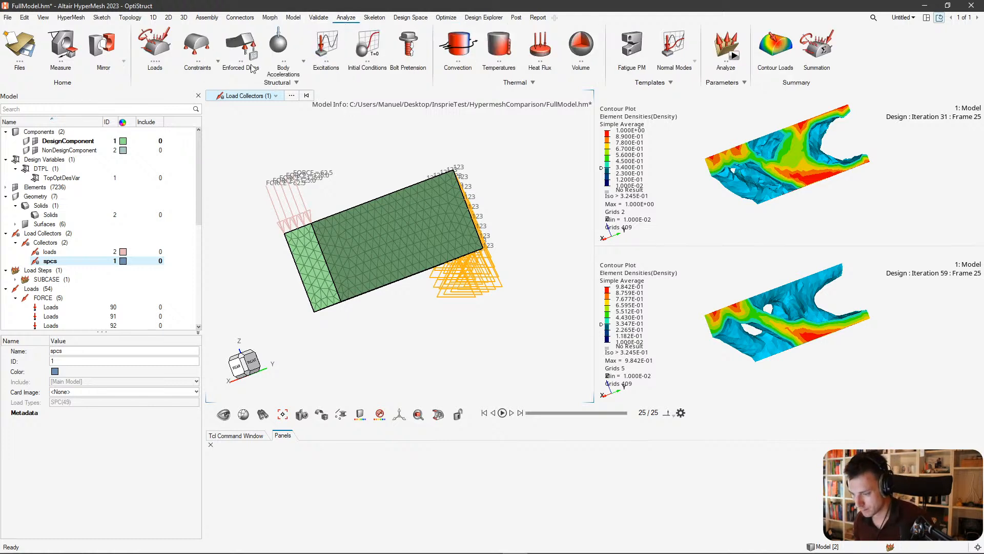
{"action": "left_click", "coordinate": [197, 48]}
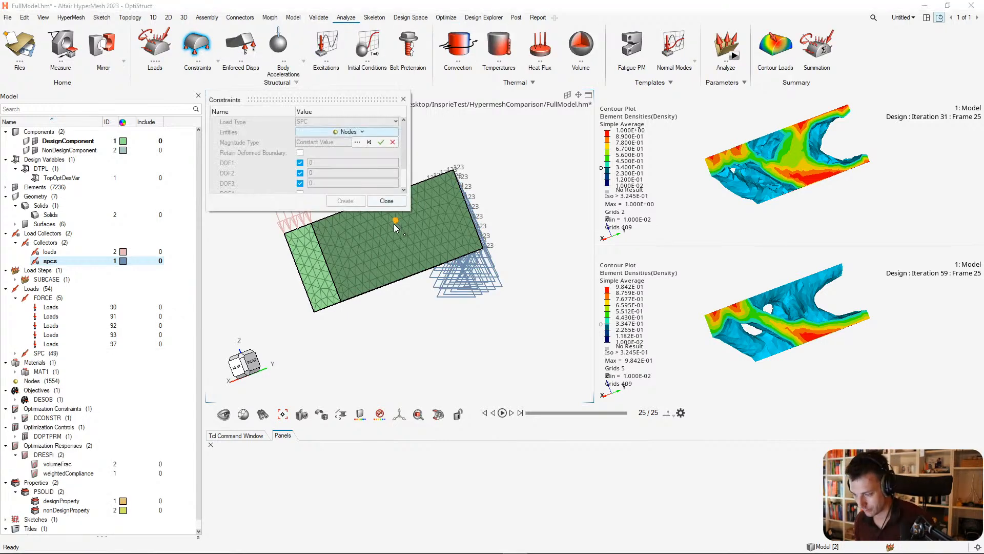
{"action": "left_click", "coordinate": [359, 135]}
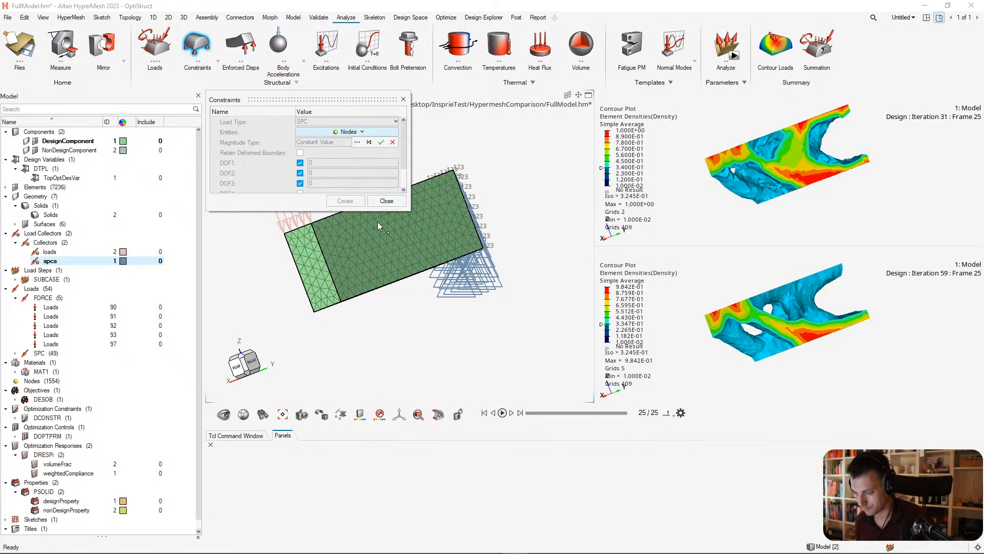
{"action": "left_click", "coordinate": [361, 132]}
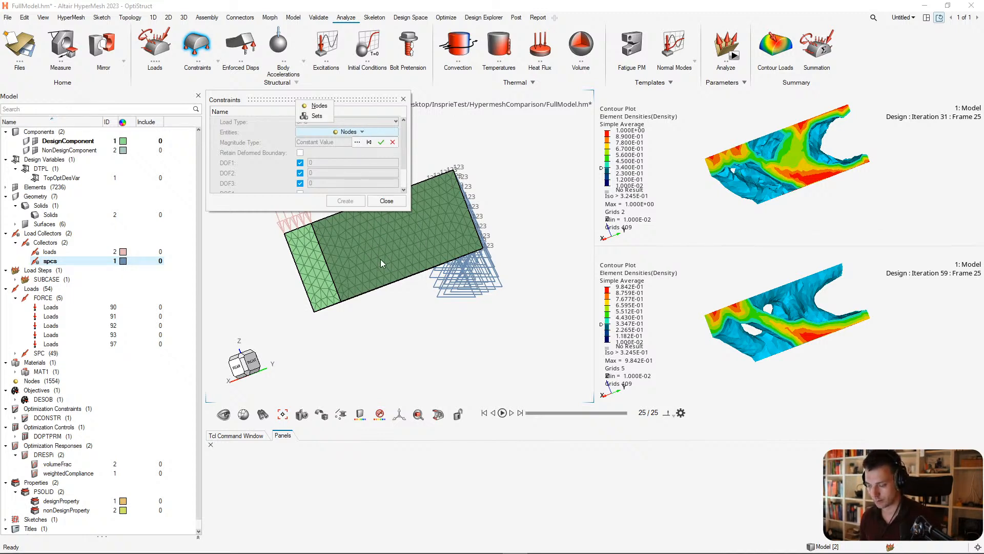
{"action": "left_click", "coordinate": [463, 246]}
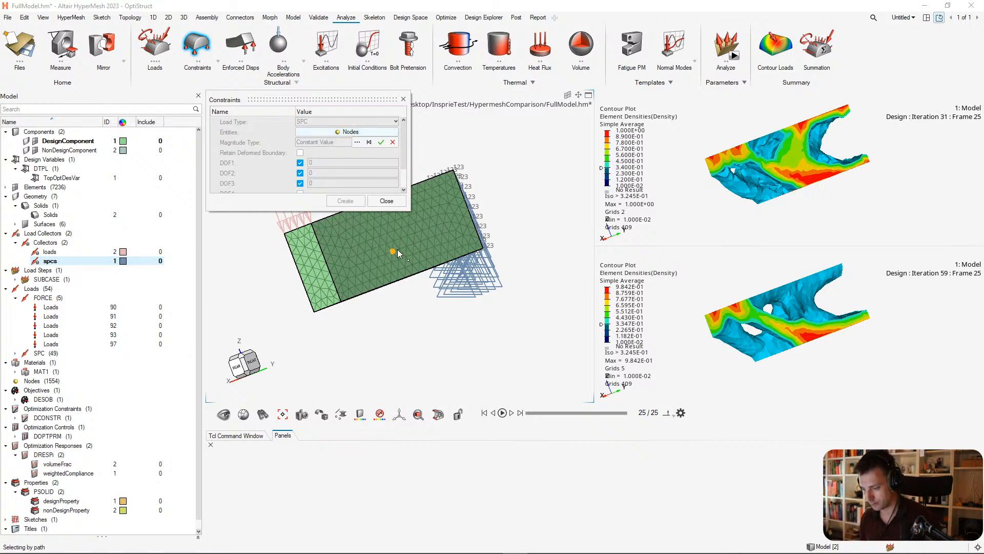
{"action": "mouse_move", "coordinate": [404, 253]}
{"action": "left_mouse_down"}
{"action": "mouse_move", "coordinate": [392, 246]}
{"action": "mouse_move", "coordinate": [435, 239]}
{"action": "mouse_move", "coordinate": [375, 267]}
{"action": "left_mouse_up"}
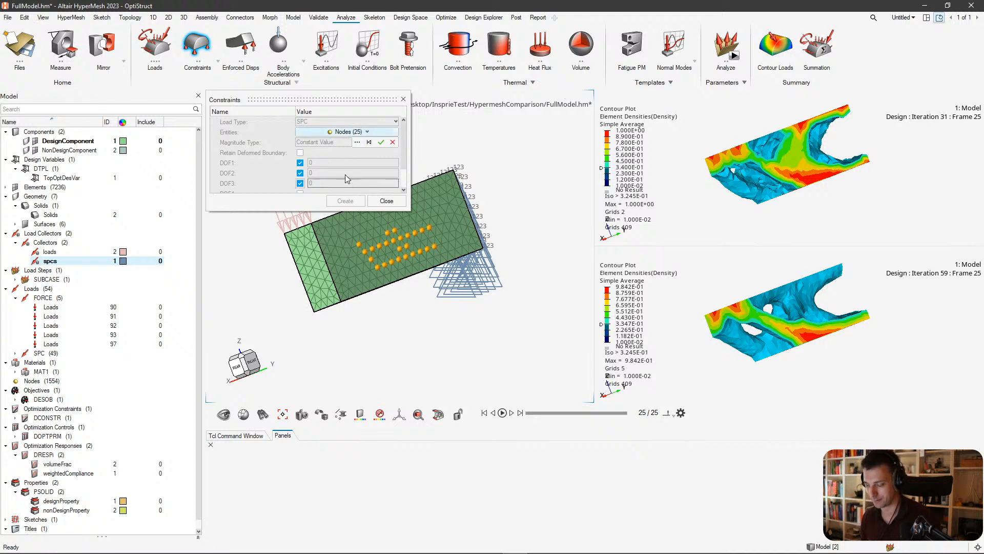
{"action": "left_click", "coordinate": [380, 142]}
{"action": "left_click", "coordinate": [362, 132]}
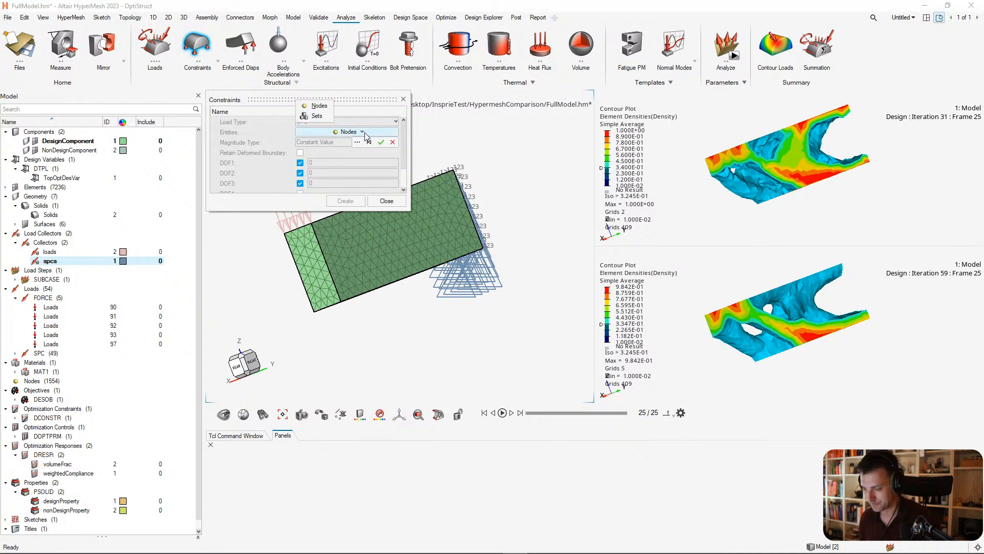
Select all nodes on the cut symmetry face for the constraint, using selection by face.
{"action": "left_click", "coordinate": [357, 142]}
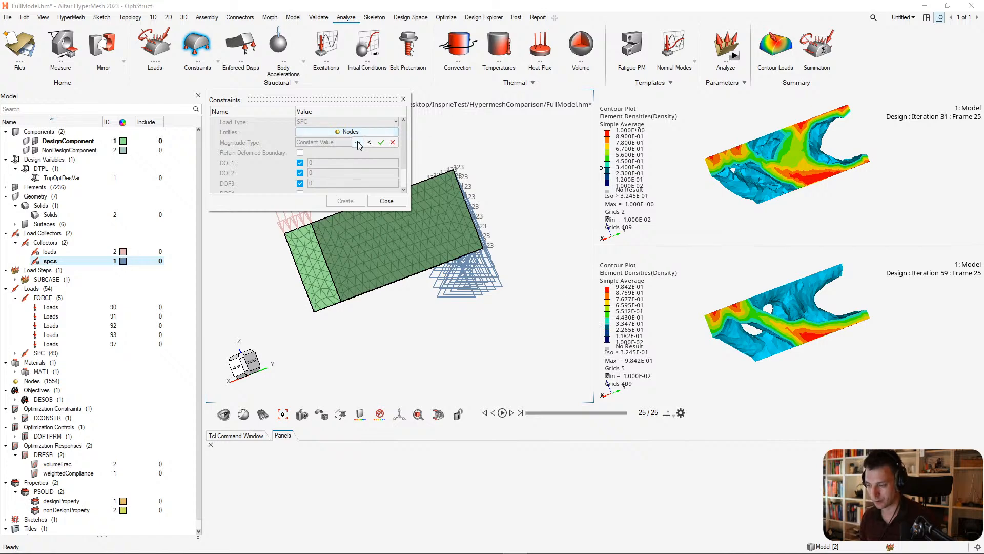
{"action": "left_click", "coordinate": [359, 158]}
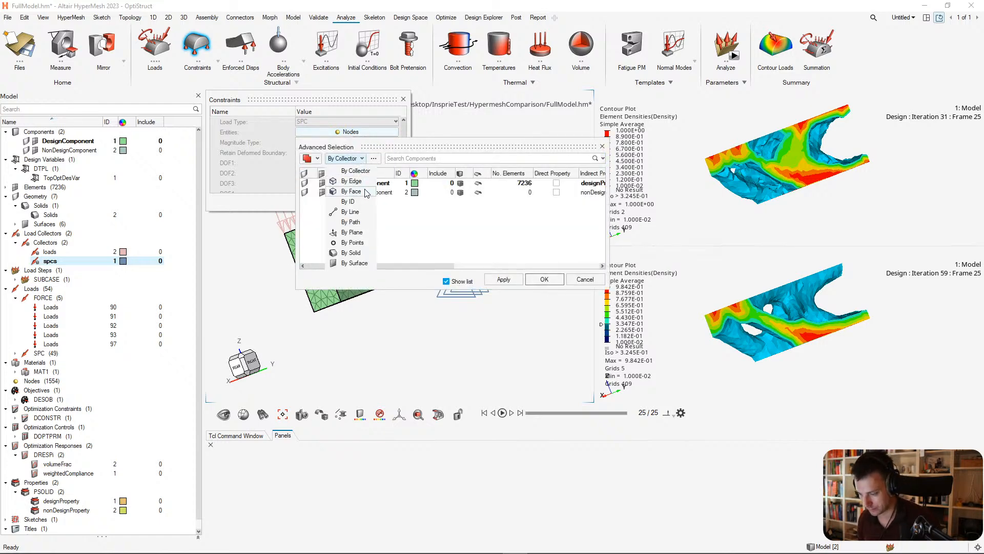
{"action": "left_click", "coordinate": [352, 192]}
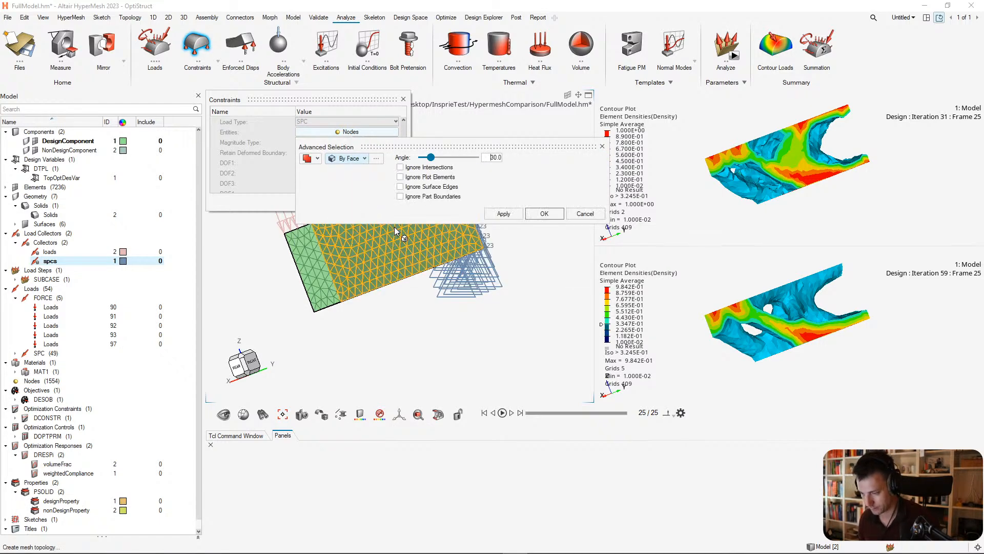
{"action": "left_click", "coordinate": [380, 259]}
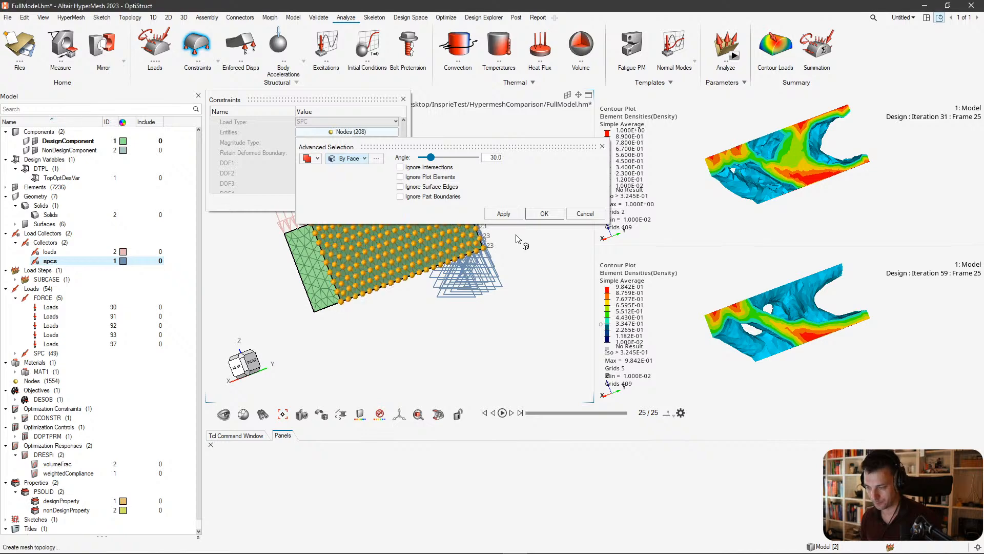
{"action": "left_click", "coordinate": [544, 213]}
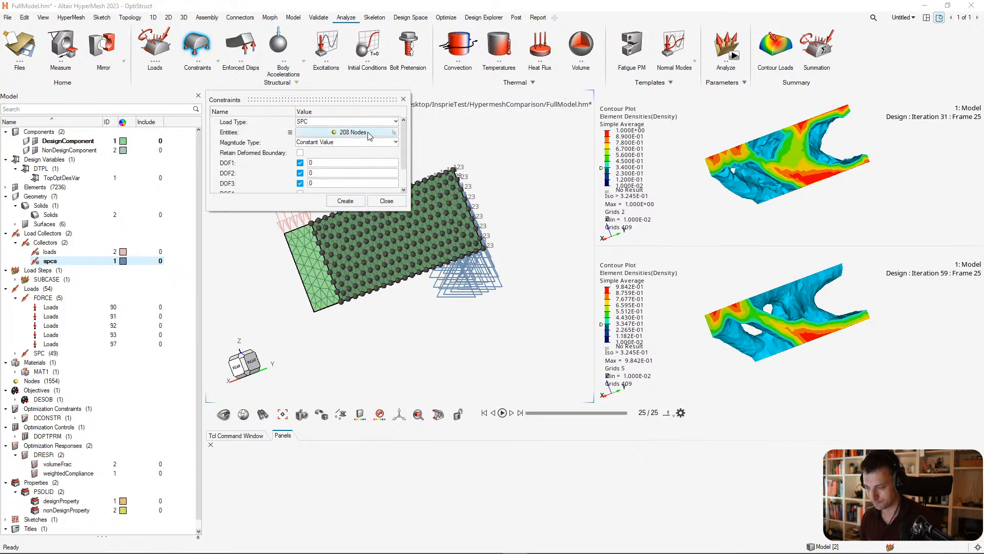
Create symmetry SPCs on the selected nodes with DOF2, DOF4 and DOF6 fixed at 0 and DOF1, DOF3 and DOF5 free.
{"action": "scroll", "coordinate": [404, 153], "scroll_direction": "down", "scroll_amount": 1}
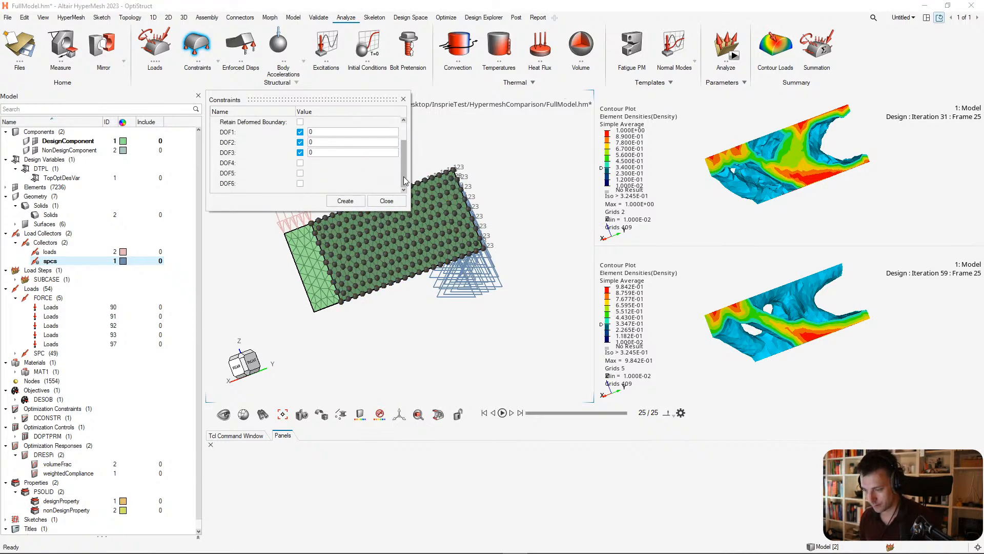
{"action": "left_click", "coordinate": [300, 132]}
{"action": "left_click", "coordinate": [300, 142]}
{"action": "left_click", "coordinate": [300, 152]}
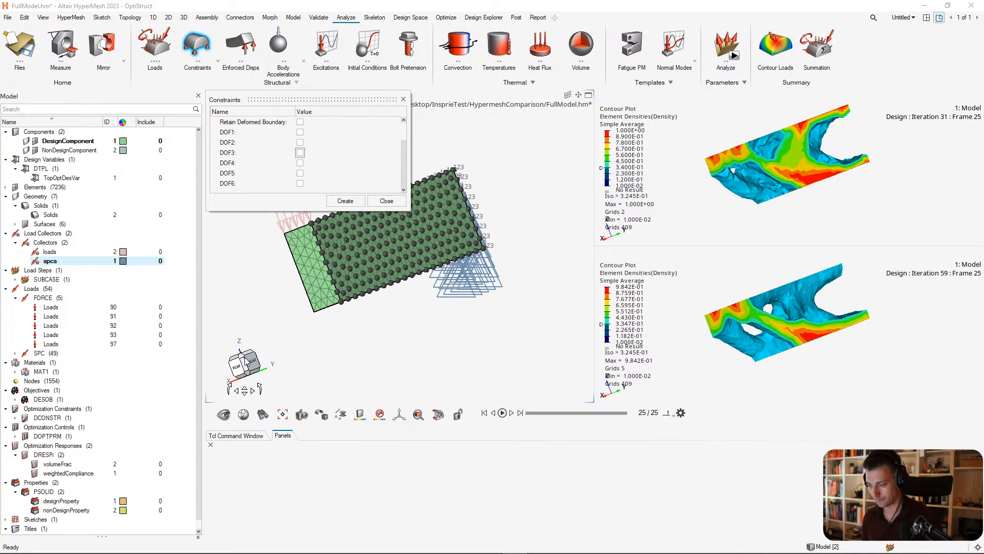
{"action": "middle_click_drag", "start_coordinate": [279, 362], "coordinate": [325, 339]}
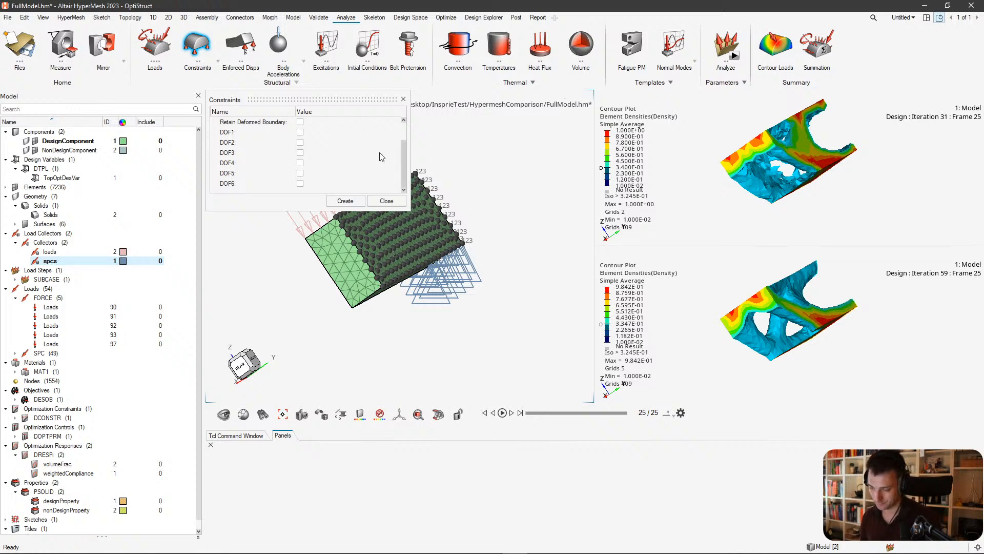
{"action": "left_click", "coordinate": [299, 132]}
{"action": "left_click", "coordinate": [300, 132]}
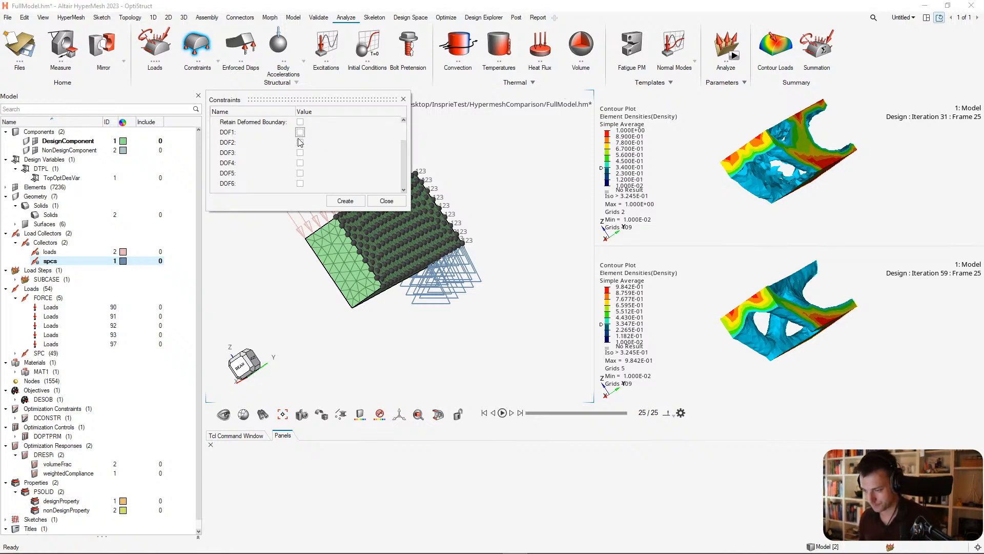
{"action": "left_click", "coordinate": [299, 141]}
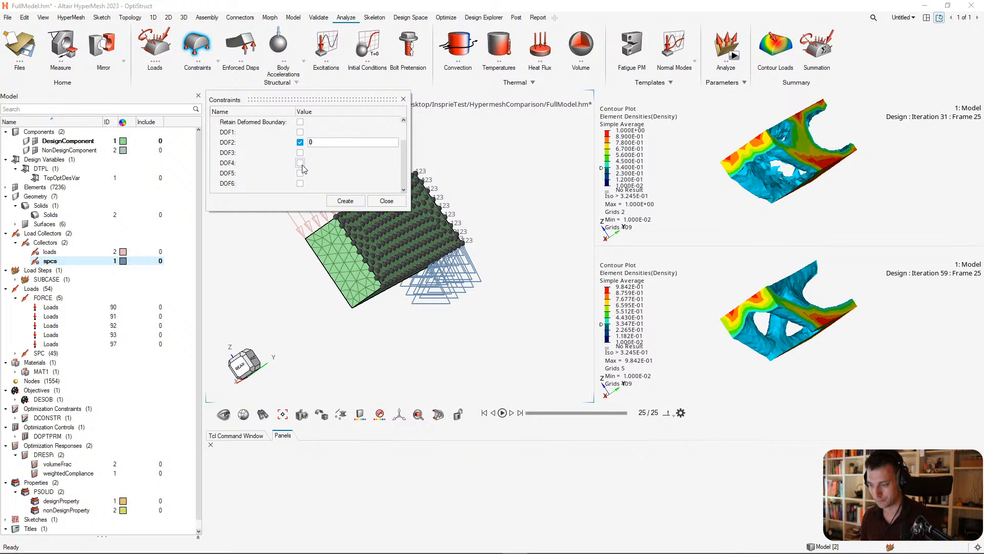
{"action": "left_click", "coordinate": [300, 162]}
{"action": "left_click", "coordinate": [299, 183]}
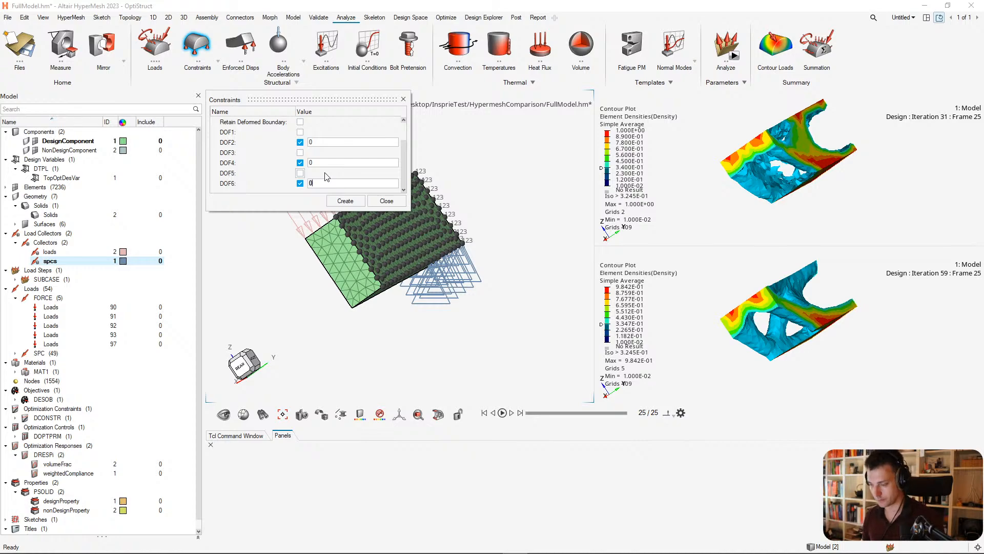
{"action": "left_click", "coordinate": [344, 201]}
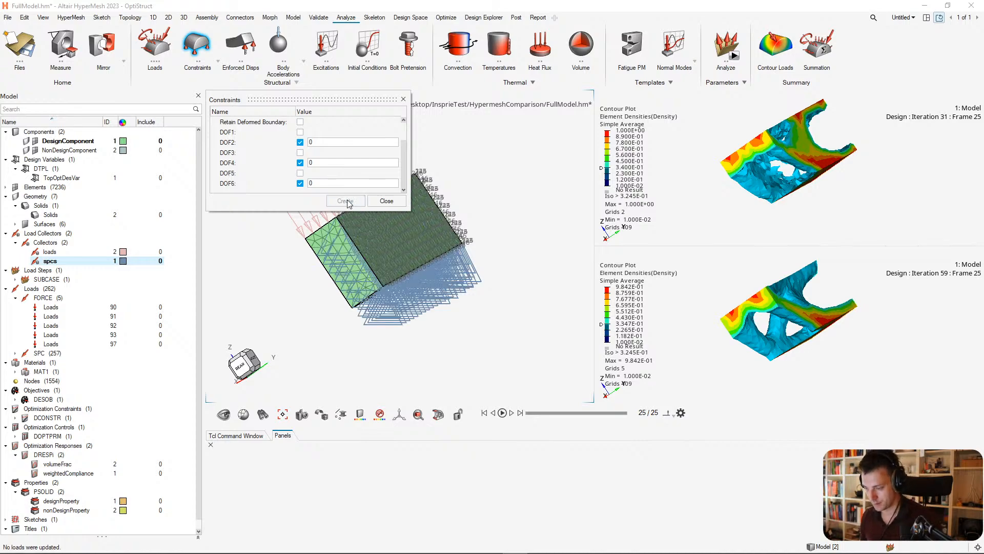
{"action": "left_click", "coordinate": [385, 200]}
{"action": "middle_click_drag", "start_coordinate": [399, 239], "coordinate": [438, 288]}
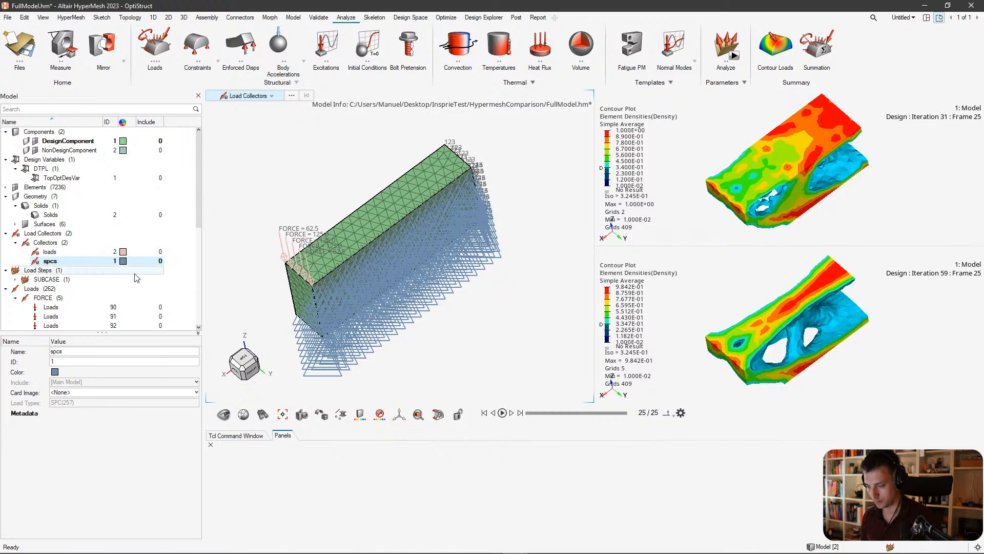
Set the pattern grouping type of the TopOptDesVar topology design variable to none.
{"action": "left_click_drag", "start_coordinate": [199, 187], "coordinate": [201, 237]}
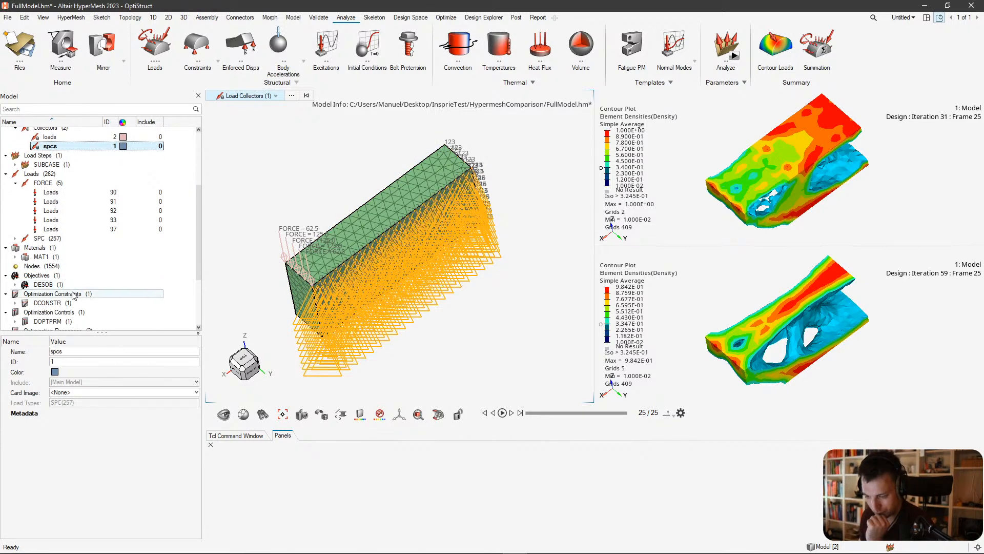
{"action": "scroll", "coordinate": [73, 259], "scroll_direction": "up", "scroll_amount": 5}
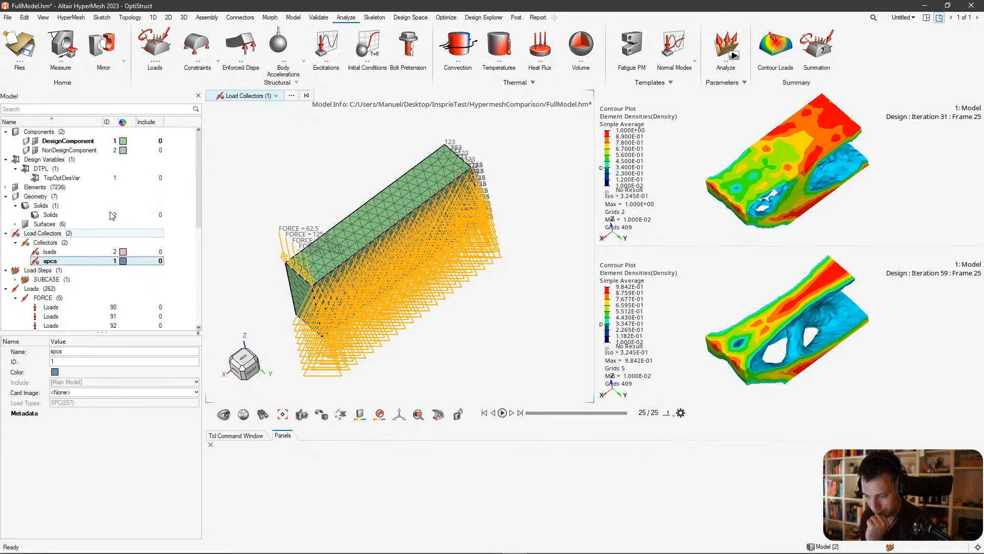
{"action": "left_click", "coordinate": [71, 180]}
{"action": "scroll", "coordinate": [128, 410], "scroll_direction": "down", "scroll_amount": 5}
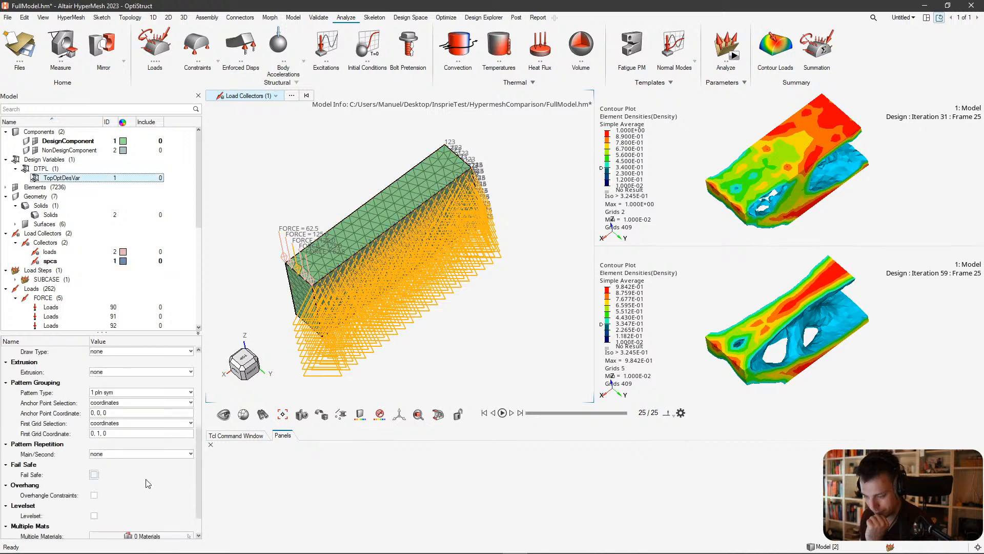
{"action": "left_click", "coordinate": [132, 393]}
{"action": "left_click", "coordinate": [128, 403]}
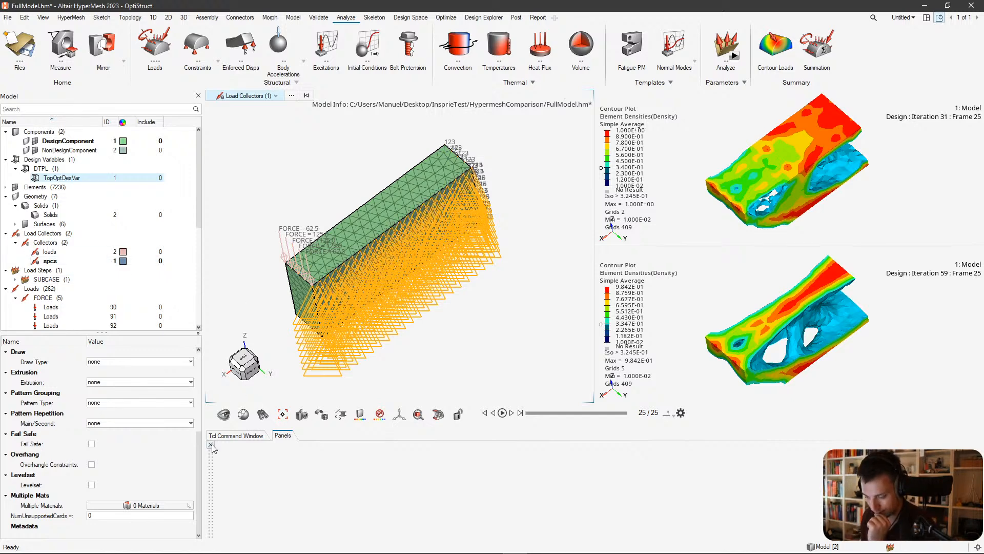
{"action": "left_click_drag", "start_coordinate": [200, 453], "coordinate": [194, 377]}
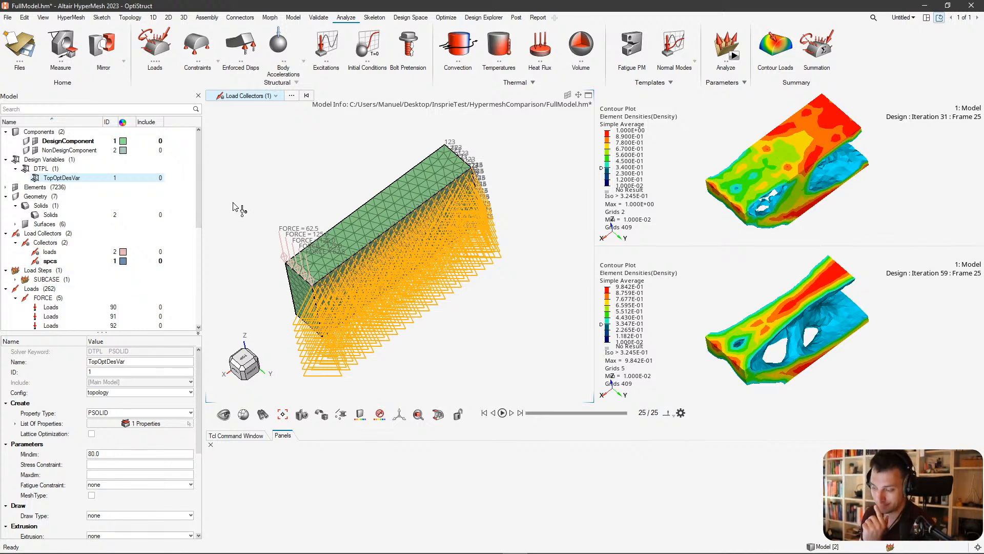
Save a copy of the model as HalfModel.hm in the HypermeshComparison folder.
{"action": "left_click", "coordinate": [11, 18]}
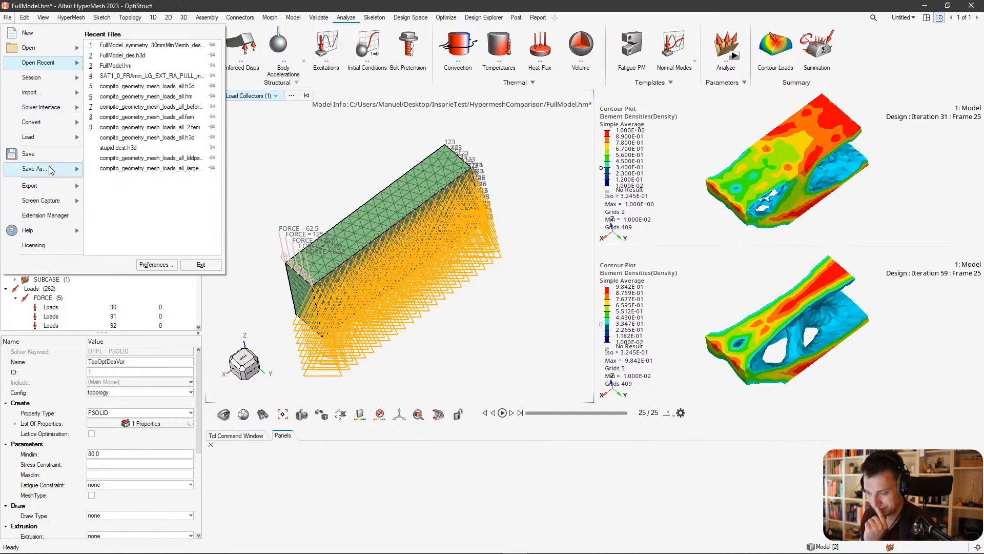
{"action": "mouse_move", "coordinate": [49, 169]}
{"action": "left_click", "coordinate": [137, 48]}
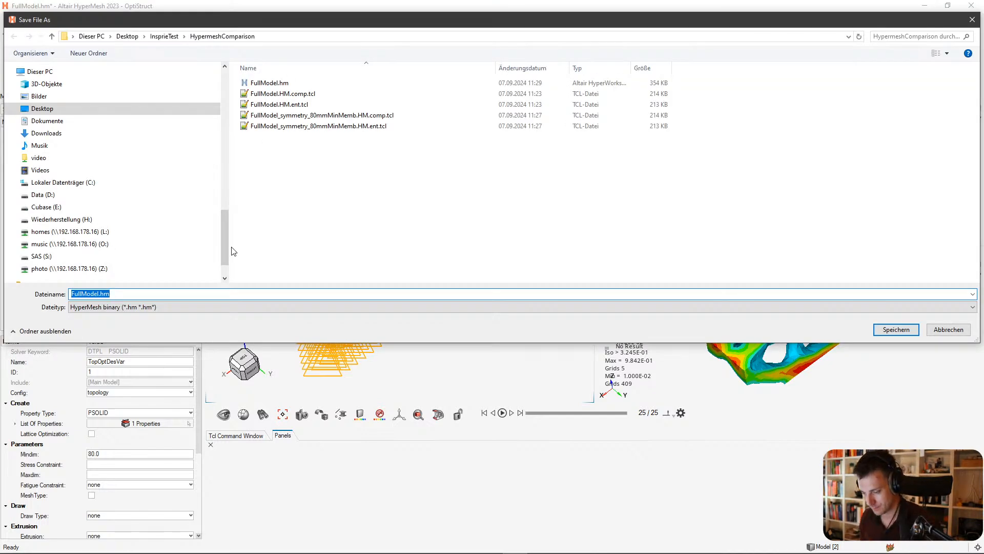
{"action": "key", "text": "Delete"}
{"action": "key", "text": "Delete"}
{"action": "key", "text": "Delete"}
{"action": "key", "text": "Delete"}
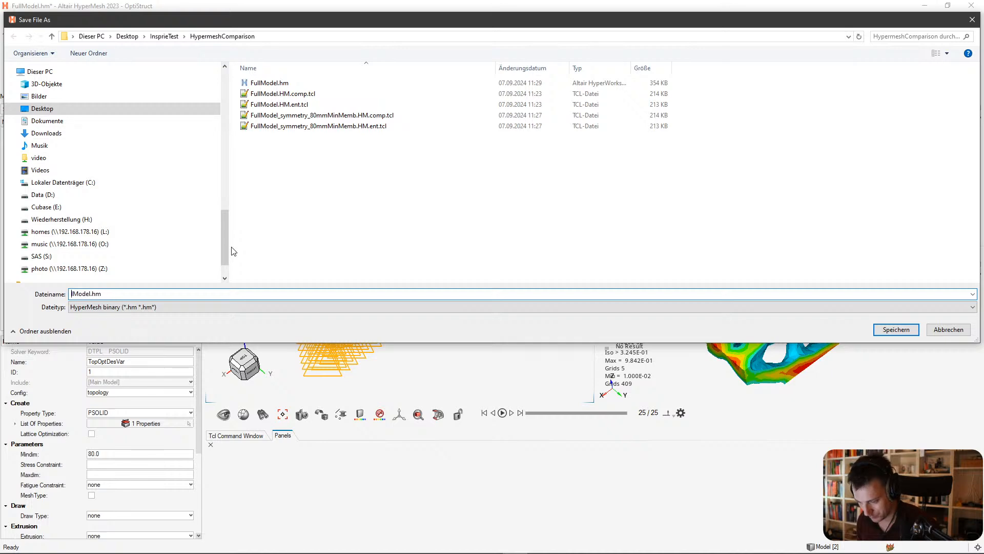
{"action": "type", "text": "Half"}
{"action": "key", "text": "Return"}
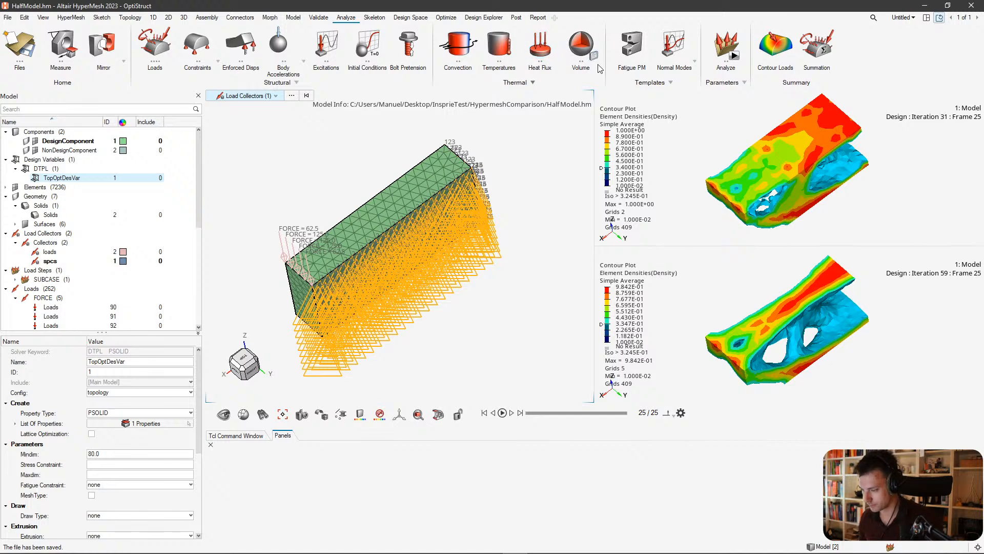
Run the topology optimization of HalfModel, saving its solver input in the proposed folder.
{"action": "left_click", "coordinate": [438, 19]}
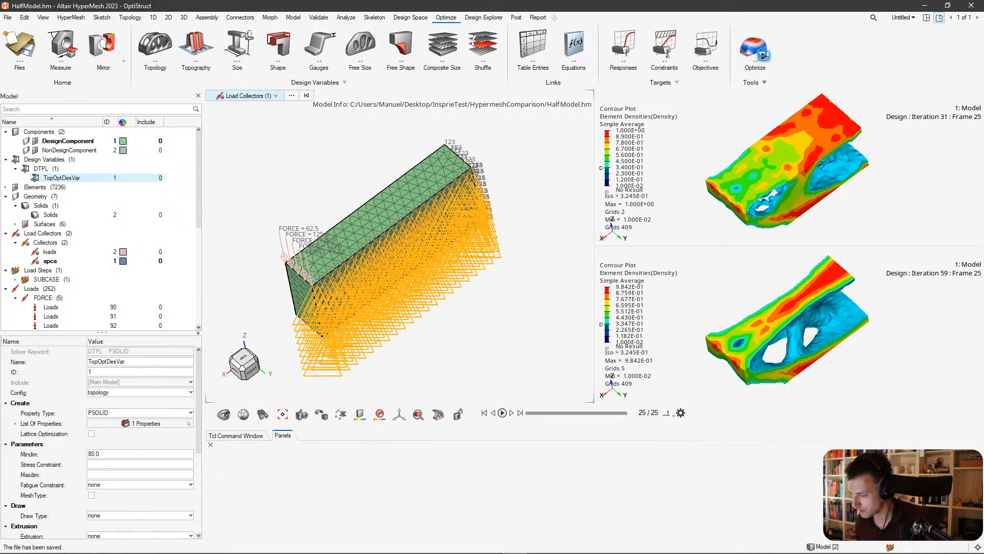
{"action": "left_click", "coordinate": [755, 55]}
{"action": "left_click", "coordinate": [894, 329]}
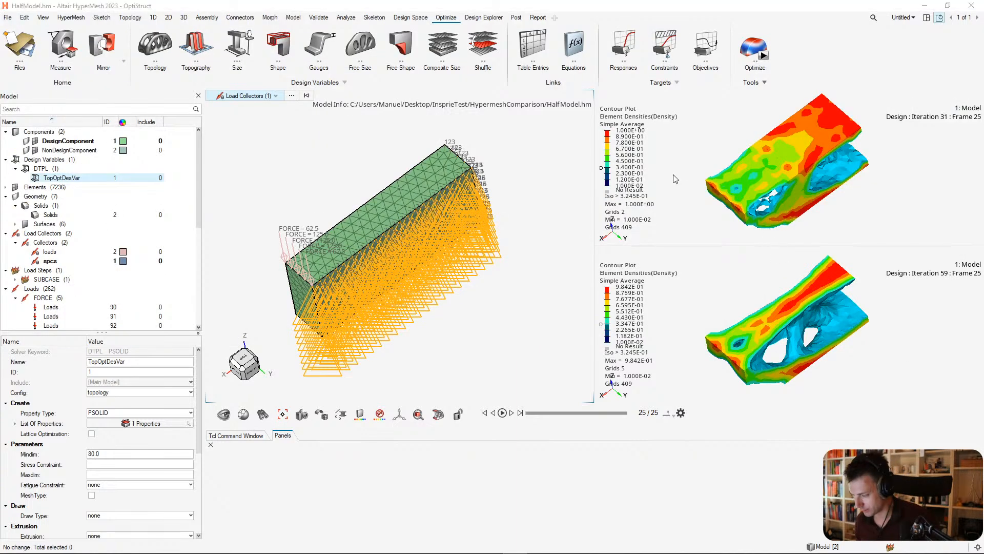
{"action": "left_click", "coordinate": [460, 305]}
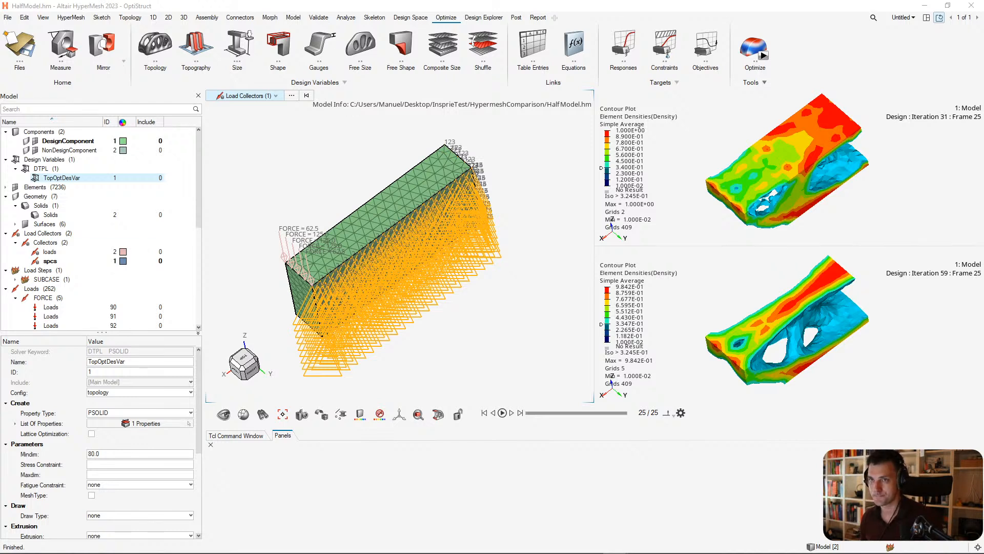
Divide the page into a two-by-two window layout and switch the empty window to HyperView.
{"action": "left_click", "coordinate": [933, 20]}
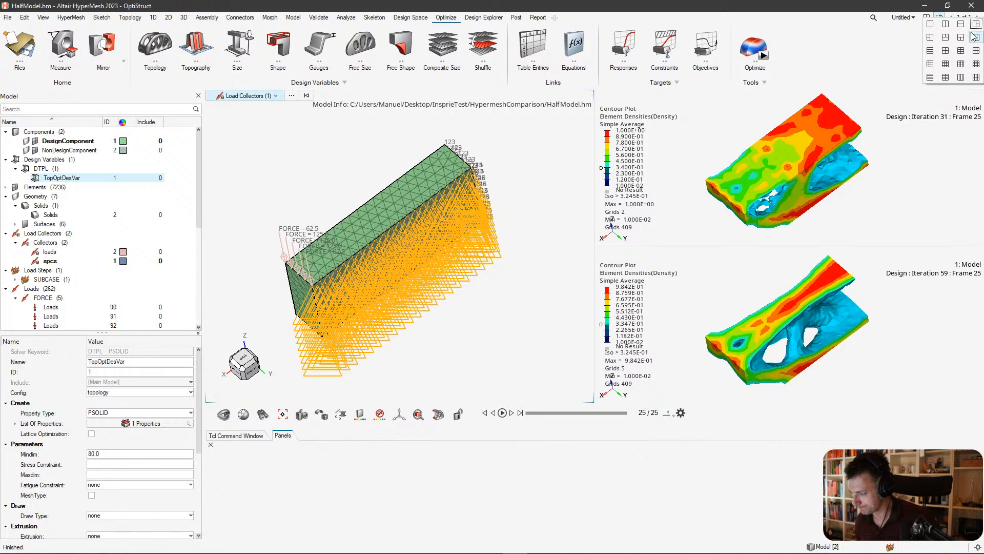
{"action": "left_click", "coordinate": [945, 51]}
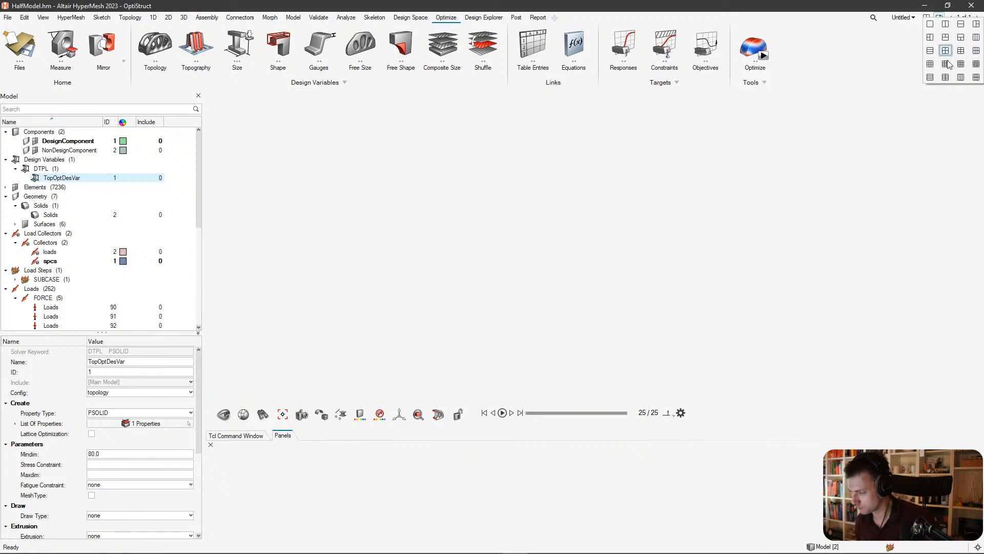
{"action": "left_click", "coordinate": [758, 337]}
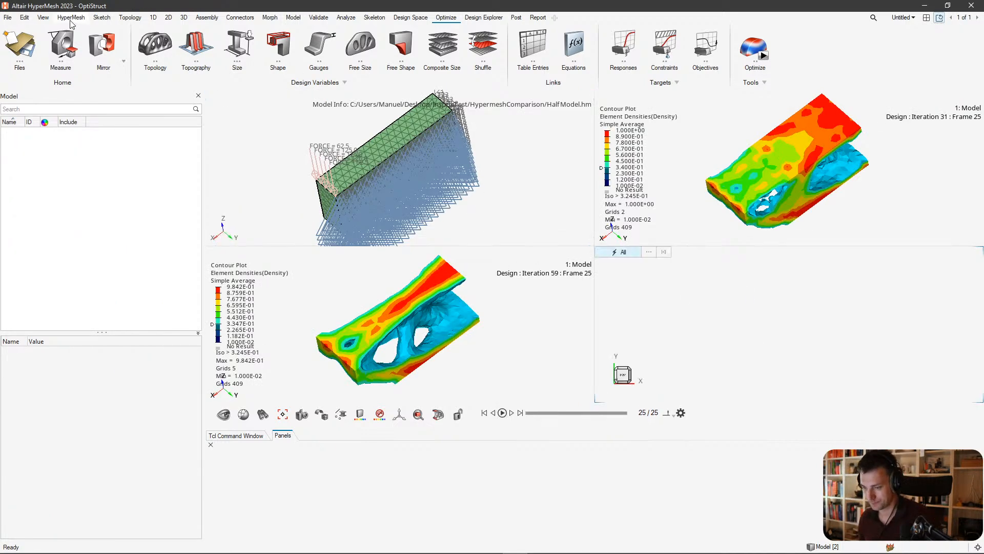
{"action": "left_click", "coordinate": [70, 18]}
{"action": "left_click", "coordinate": [90, 44]}
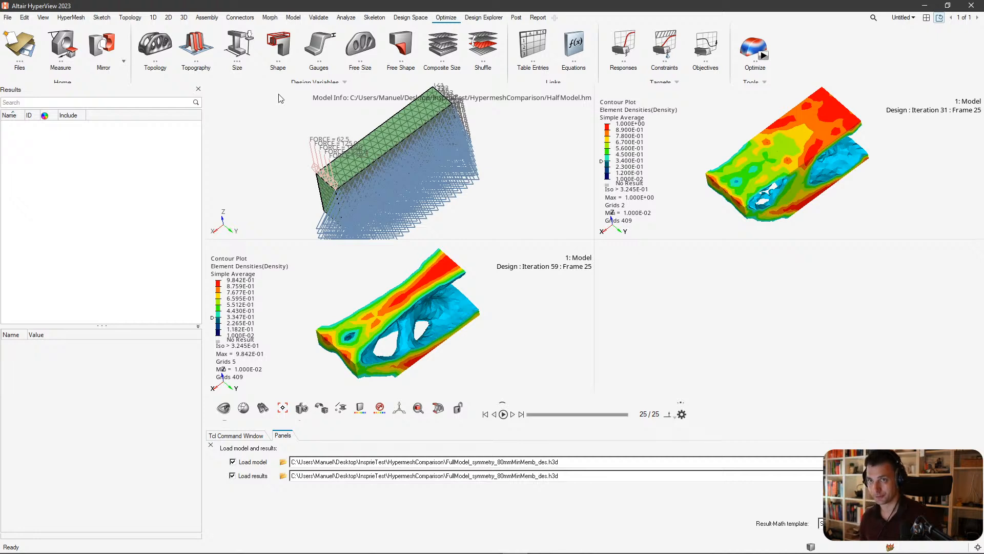
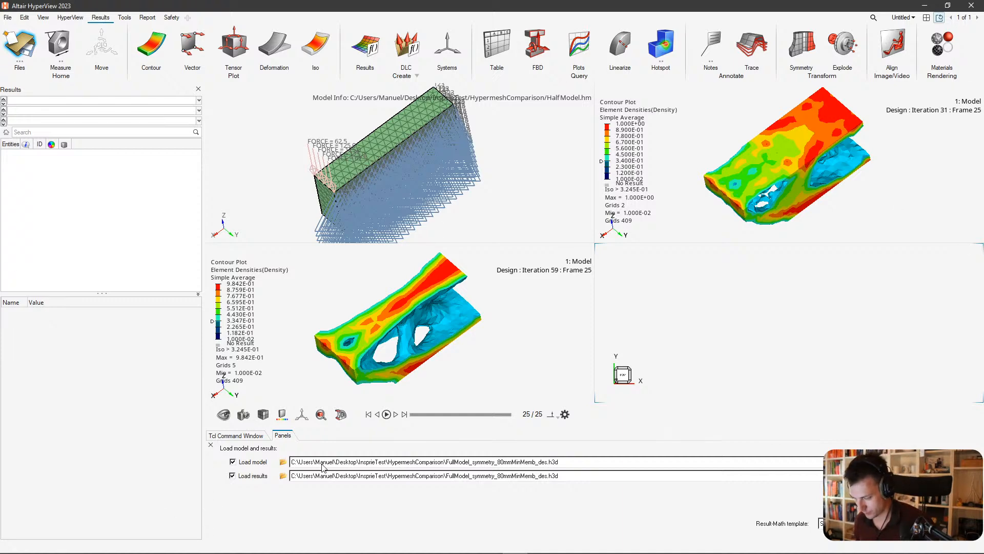
Load HalfModel_des.h3d as both model and results into the empty window.
{"action": "left_click", "coordinate": [282, 461]}
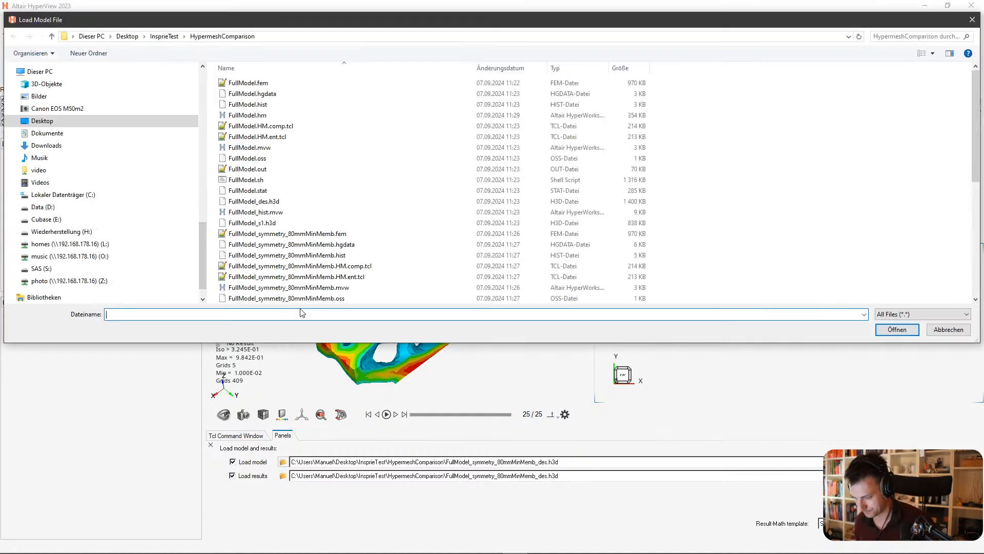
{"action": "scroll", "coordinate": [354, 213], "scroll_direction": "down", "scroll_amount": 3}
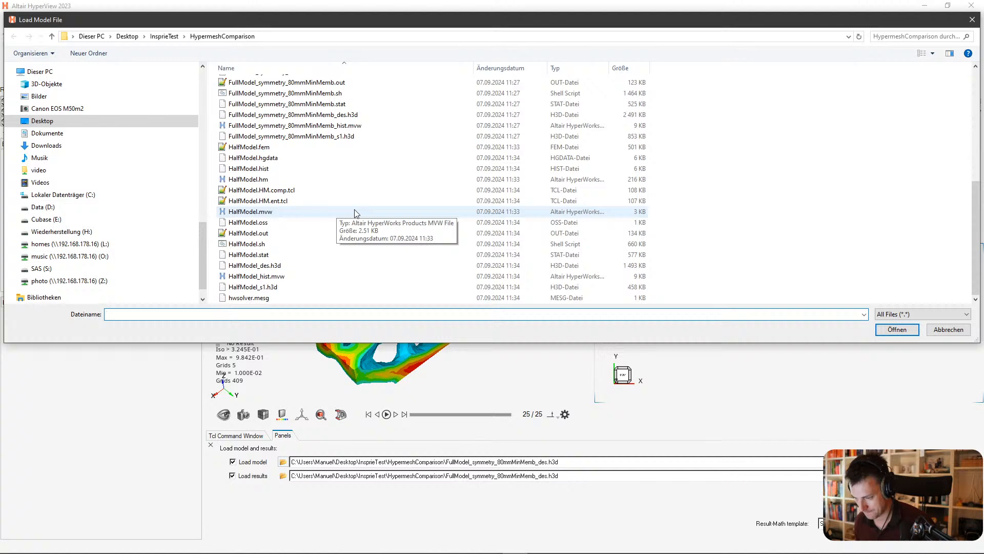
{"action": "scroll", "coordinate": [356, 210], "scroll_direction": "up", "scroll_amount": 7}
{"action": "scroll", "coordinate": [347, 195], "scroll_direction": "down", "scroll_amount": 7}
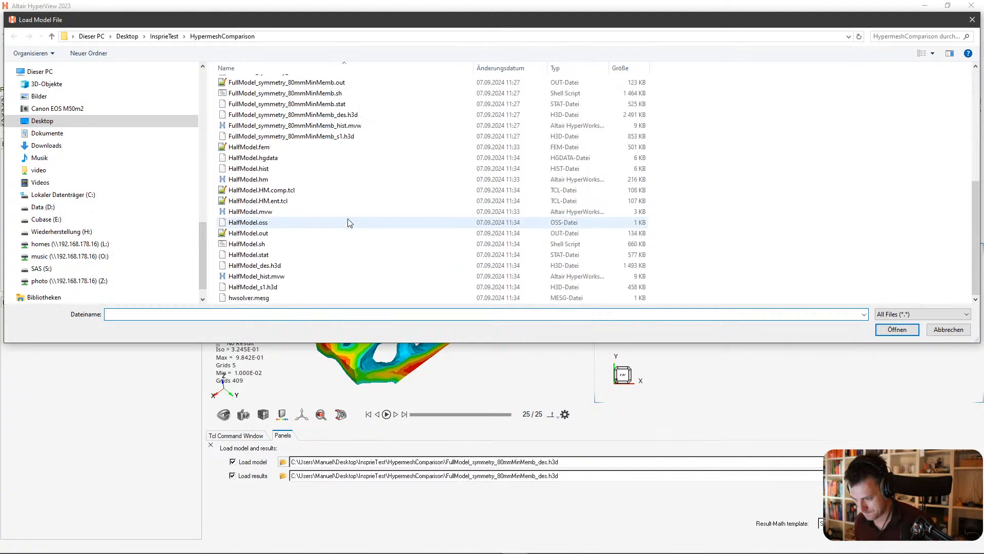
{"action": "double_click", "coordinate": [302, 267]}
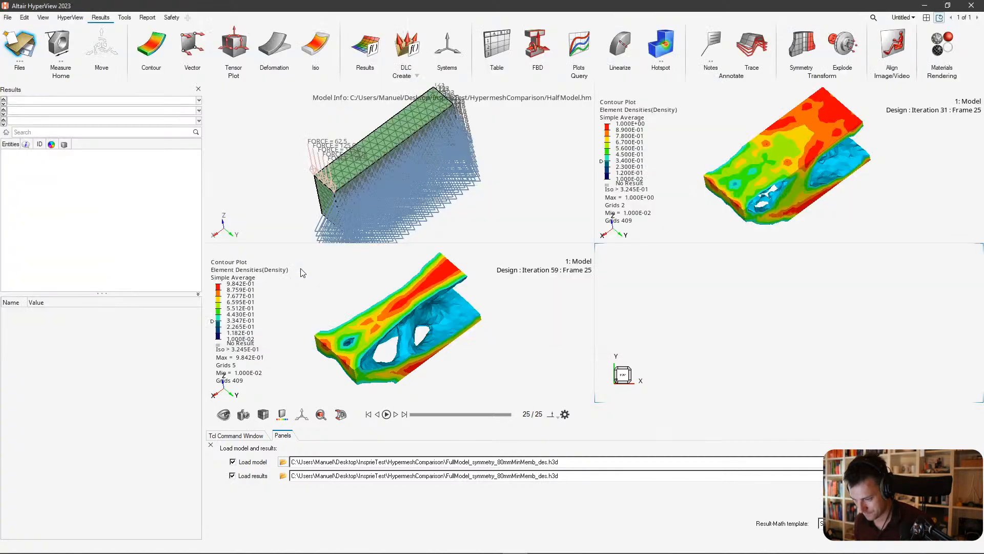
{"action": "left_click", "coordinate": [957, 536]}
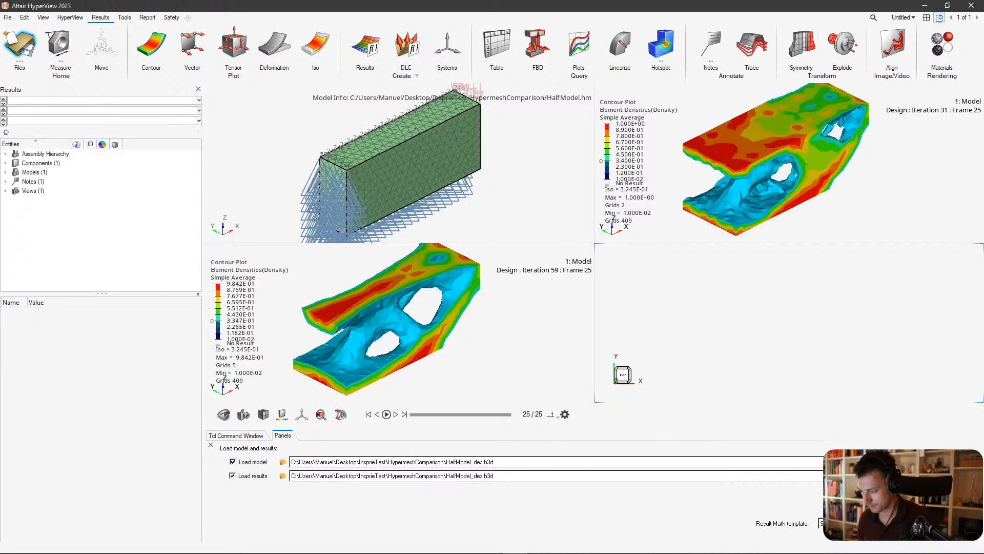
Copy the plot style of the FullModel_symmetry_80mmMinMemb result onto the half-model result and display its Iteration 65.
{"action": "left_click", "coordinate": [511, 346]}
{"action": "right_click", "coordinate": [532, 320]}
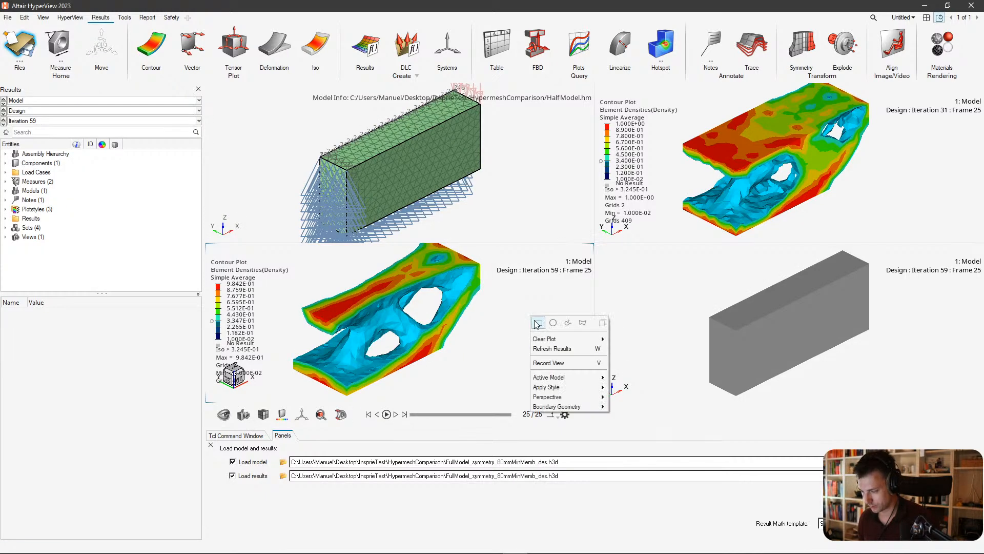
{"action": "mouse_move", "coordinate": [549, 387]}
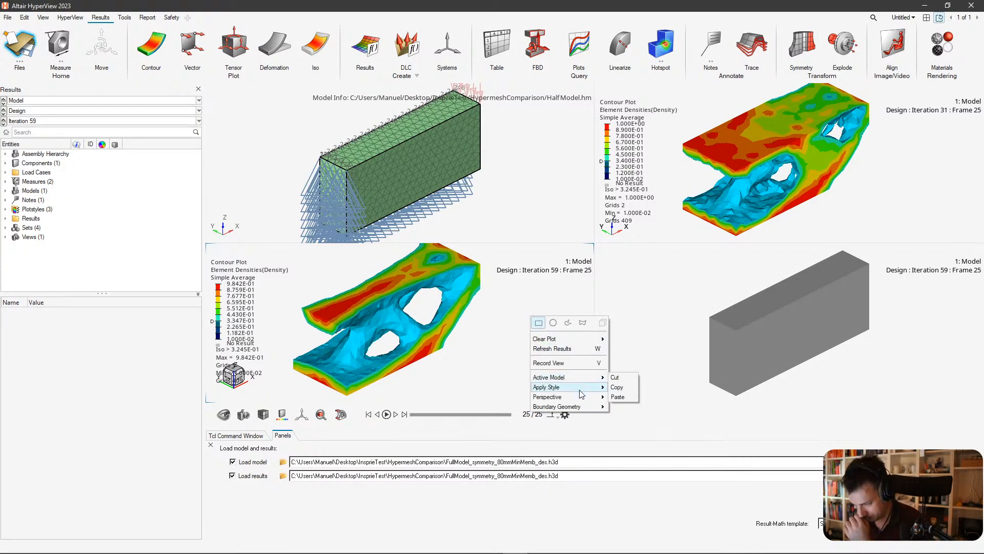
{"action": "mouse_move", "coordinate": [626, 387]}
{"action": "left_click", "coordinate": [703, 213]}
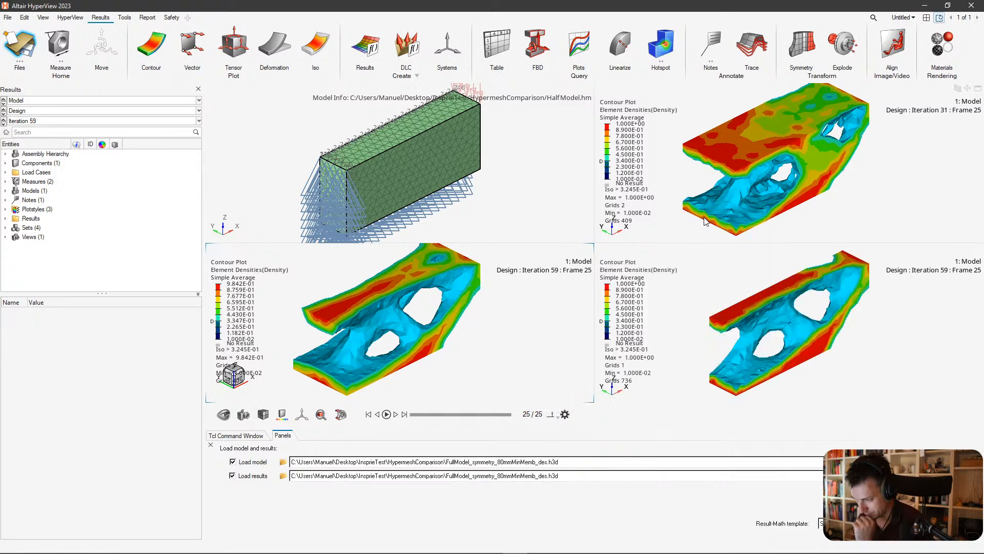
{"action": "left_click", "coordinate": [180, 121]}
{"action": "left_click", "coordinate": [131, 194]}
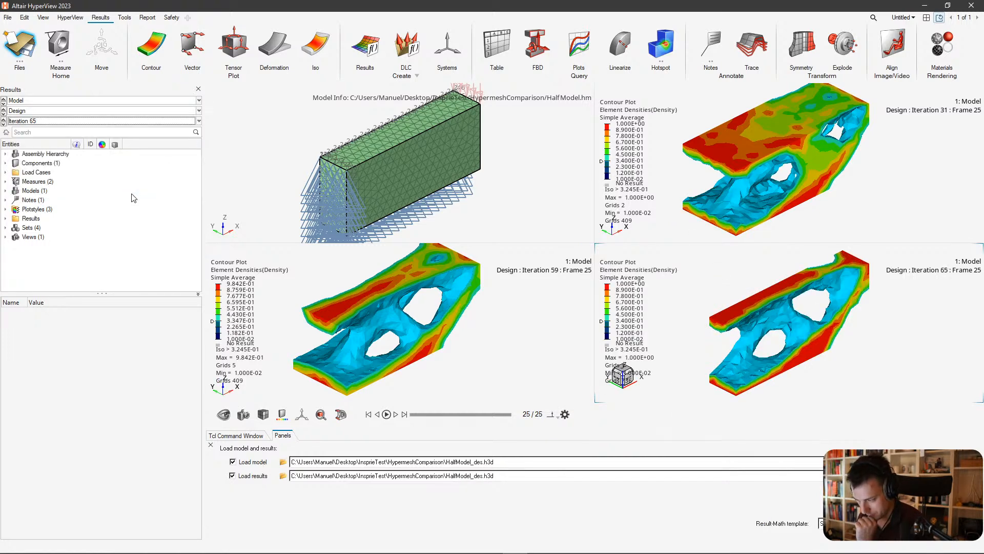
Compare the half-model density result with both full-model results from several viewing angles.
{"action": "middle_click_drag", "start_coordinate": [730, 348], "coordinate": [845, 326]}
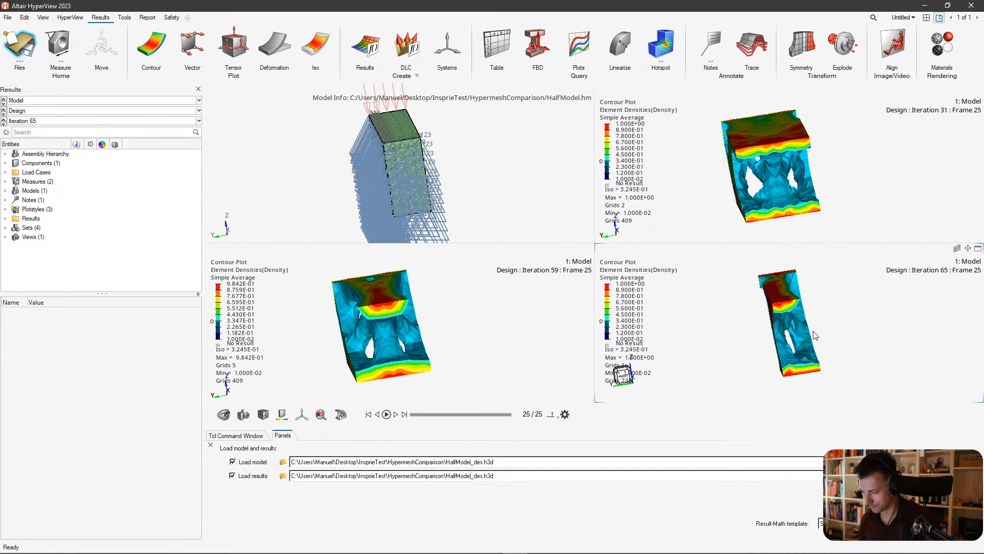
{"action": "middle_click_drag", "start_coordinate": [815, 335], "coordinate": [864, 350]}
{"action": "right_click_drag", "start_coordinate": [738, 312], "coordinate": [747, 316]}
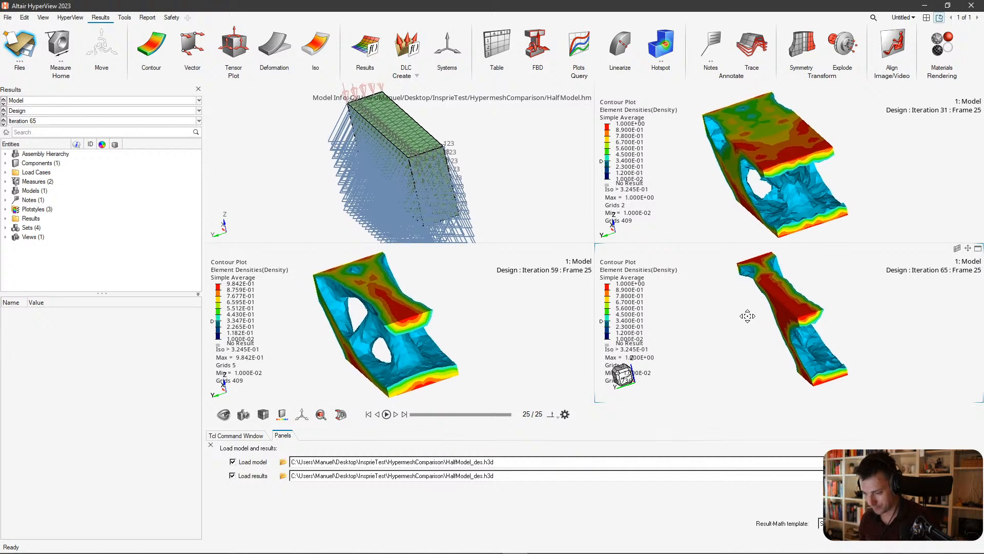
{"action": "scroll", "coordinate": [747, 316], "scroll_direction": "down", "scroll_amount": 1}
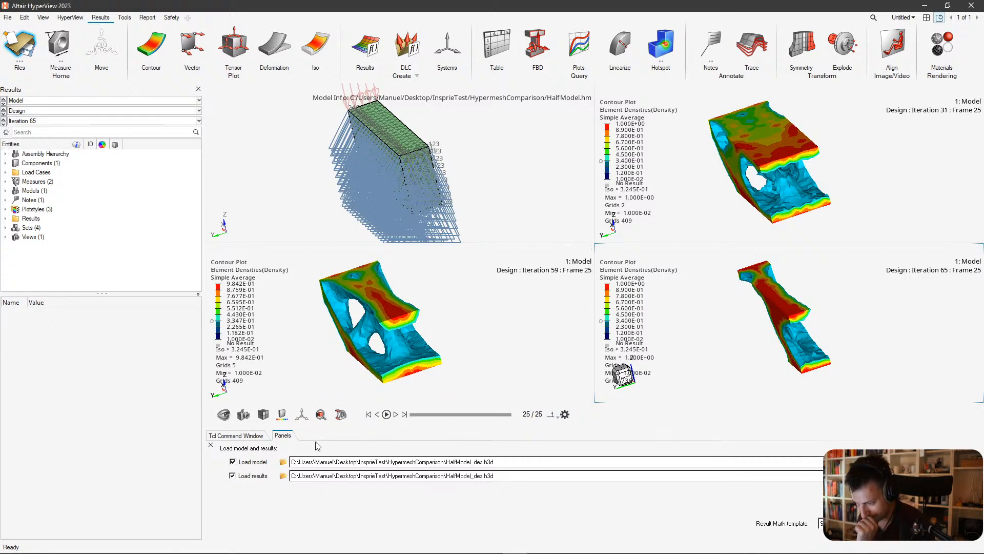
{"action": "left_click", "coordinate": [125, 18]}
{"action": "left_click", "coordinate": [148, 18]}
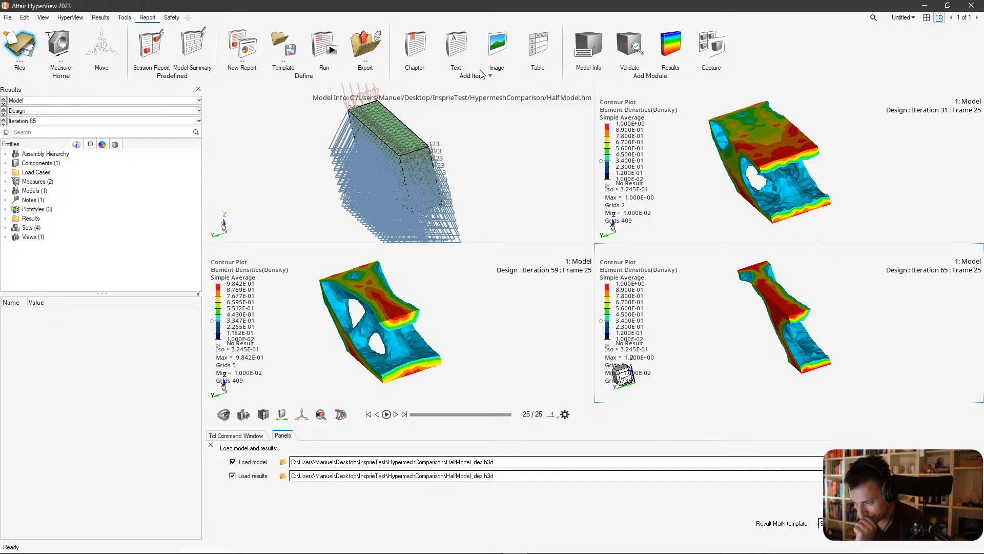
{"action": "left_click", "coordinate": [100, 19]}
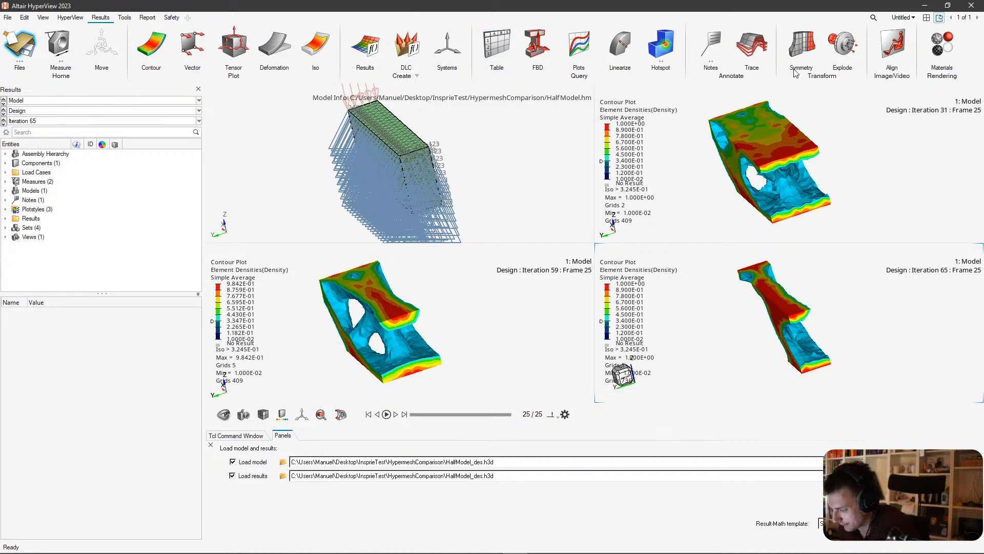
{"action": "left_click", "coordinate": [873, 18]}
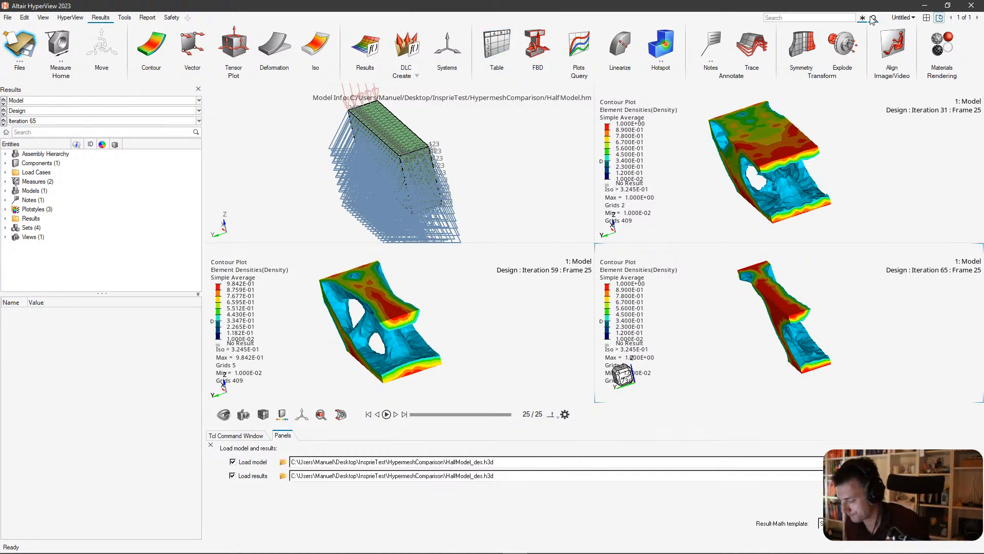
{"action": "type", "text": "mirro"}
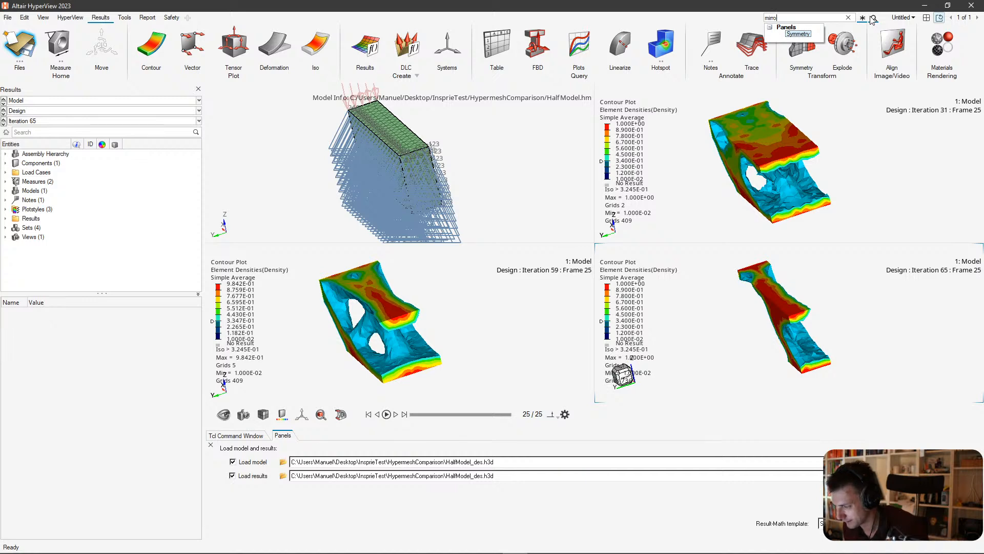
{"action": "key", "text": "Return"}
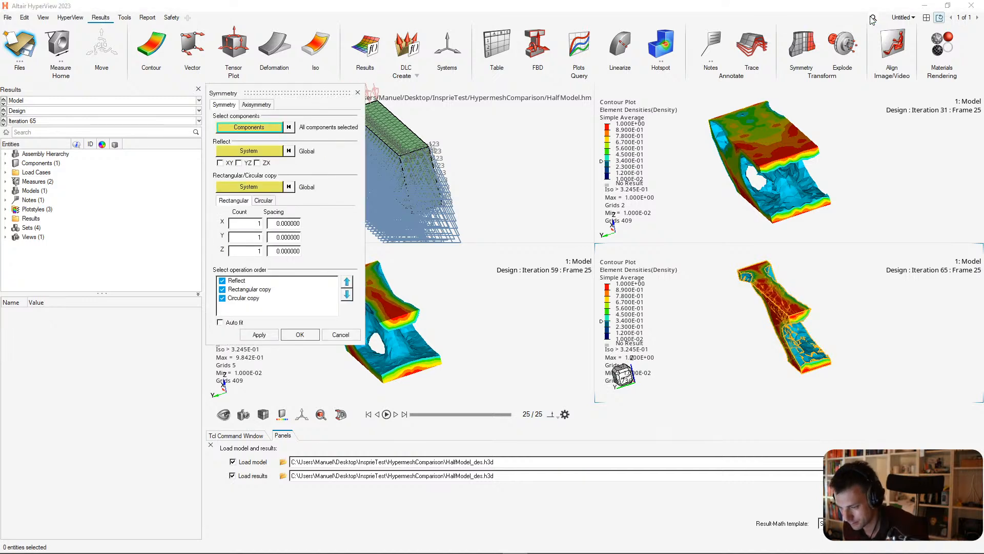
{"action": "left_click", "coordinate": [358, 93]}
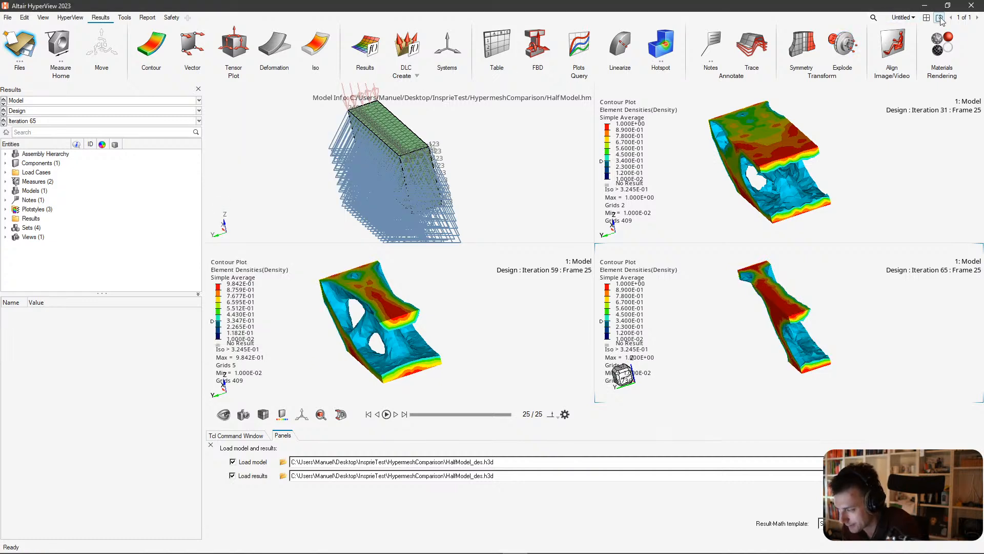
Reflect the half model's DesignComponent across the global ZX plane with the Symmetry tool.
{"action": "left_click", "coordinate": [874, 18]}
{"action": "type", "text": "symmetr"}
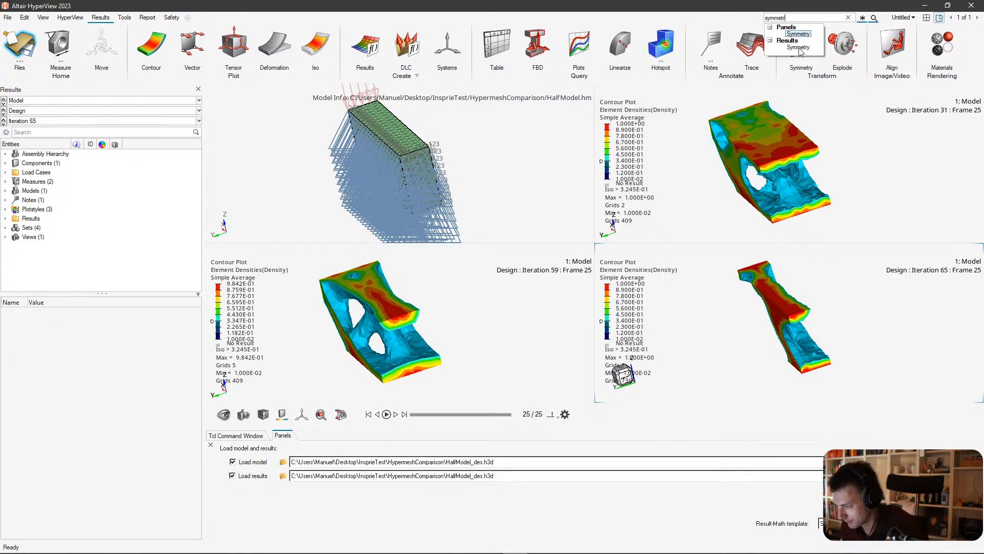
{"action": "left_click", "coordinate": [109, 23]}
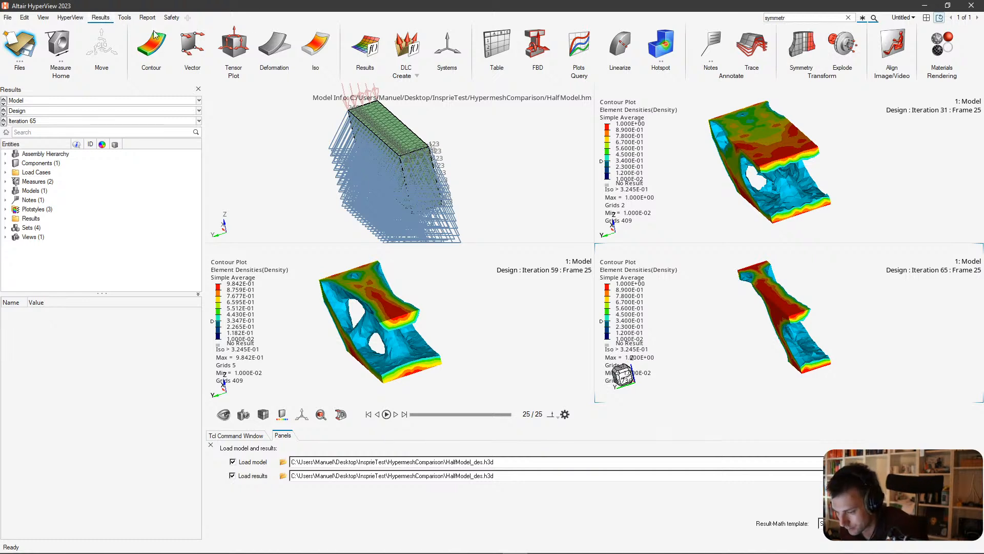
{"action": "left_click", "coordinate": [417, 76]}
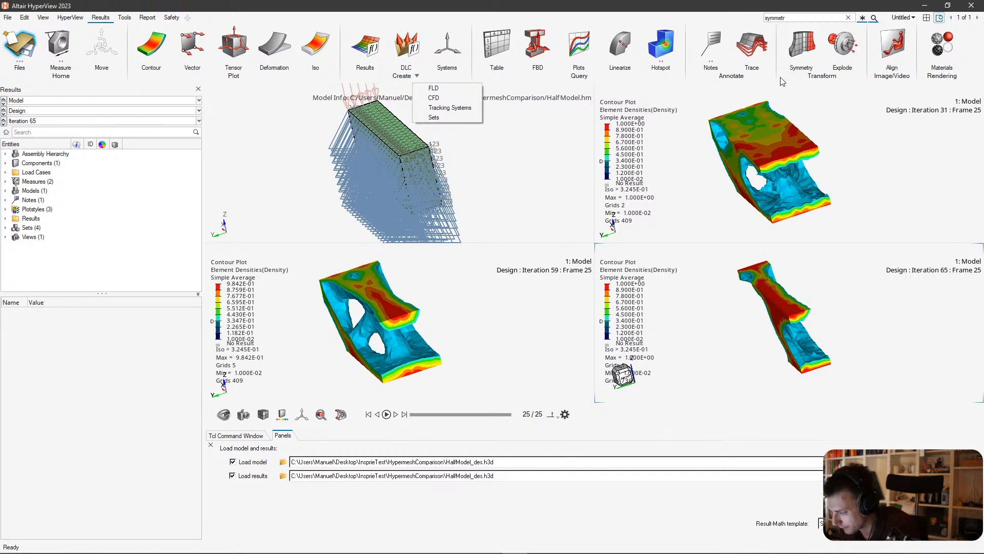
{"action": "left_click", "coordinate": [808, 57]}
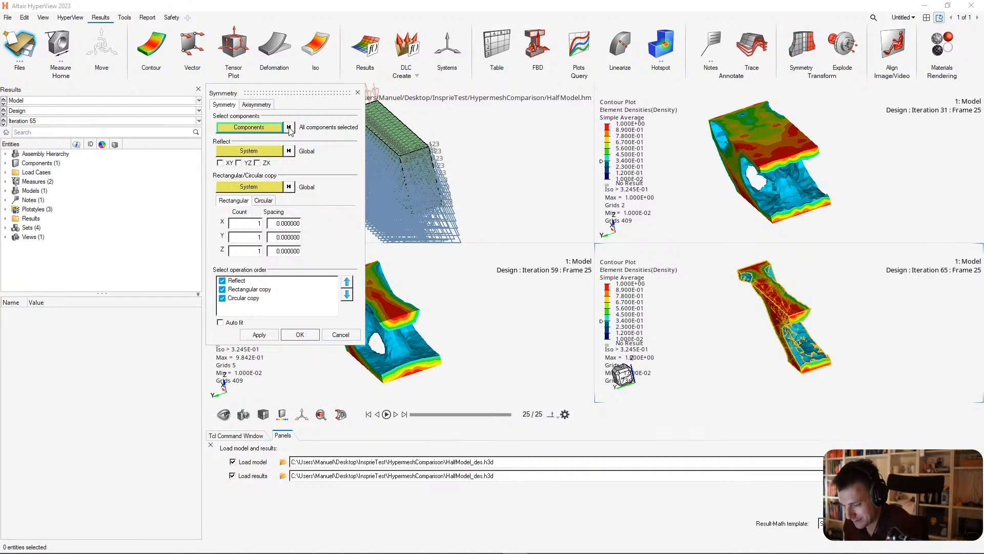
{"action": "left_click", "coordinate": [790, 305]}
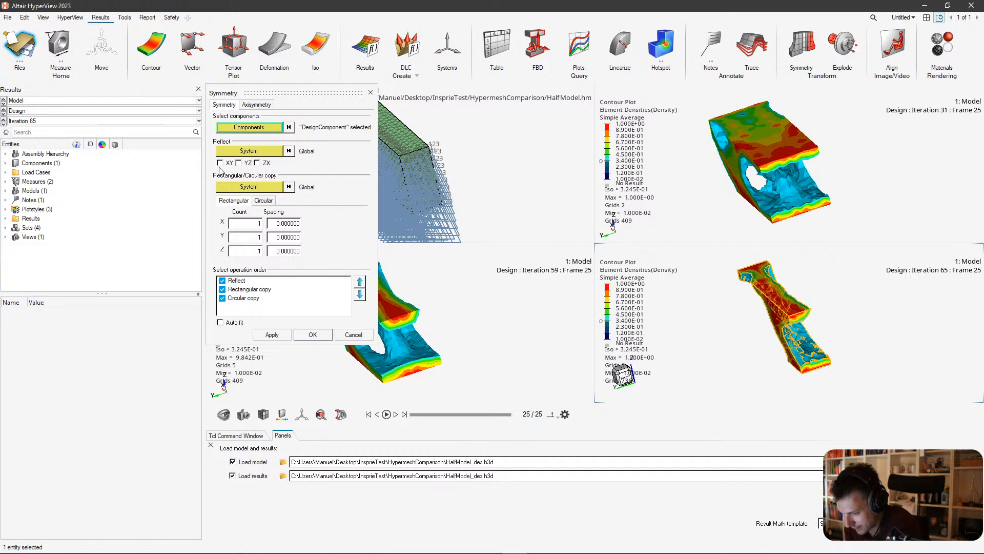
{"action": "left_click", "coordinate": [266, 164]}
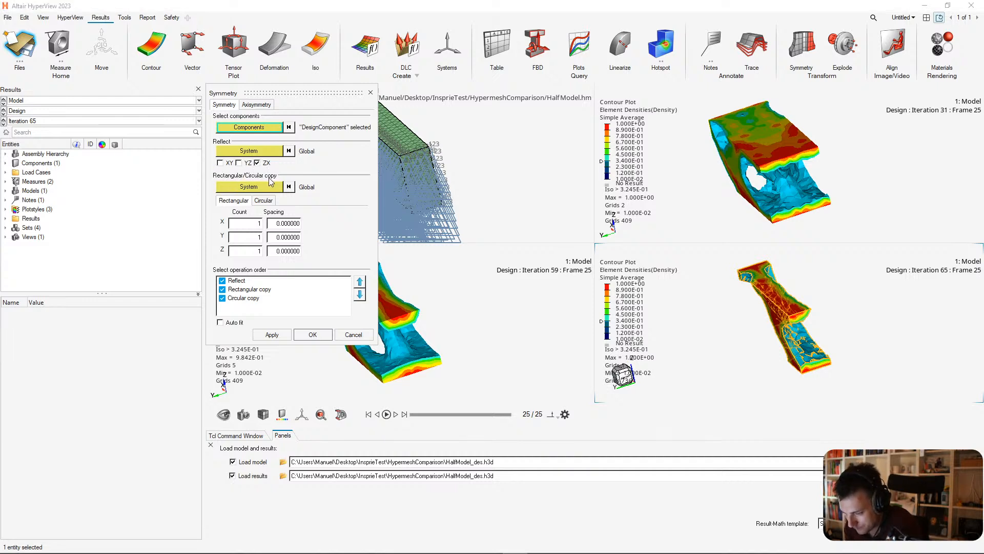
{"action": "left_click", "coordinate": [271, 334]}
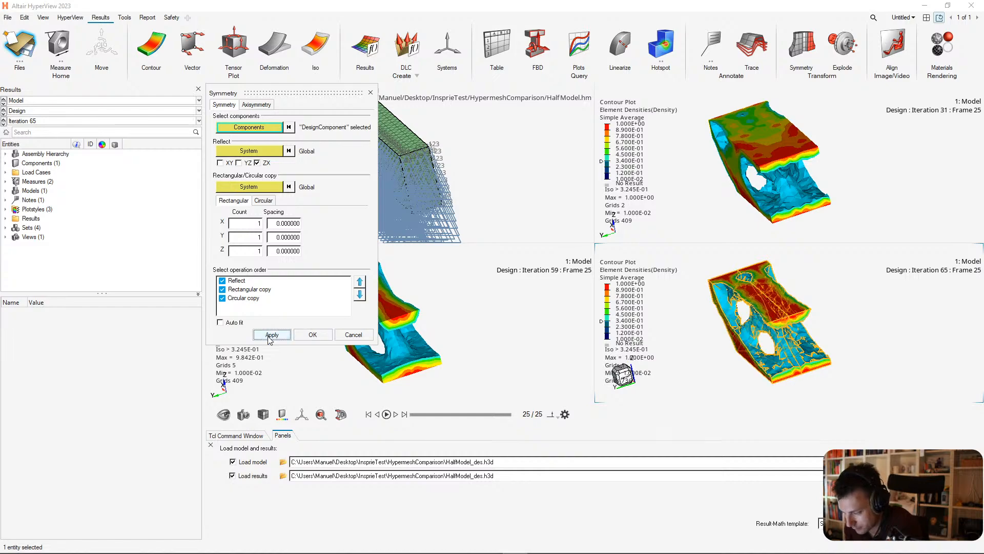
{"action": "left_click", "coordinate": [313, 335]}
Compare the mirrored half-model density result at Iteration 65 with both full-model results, examining the holes and upper surface.
{"action": "left_click_drag", "start_coordinate": [712, 354], "coordinate": [762, 371], "text": "ctrl"}
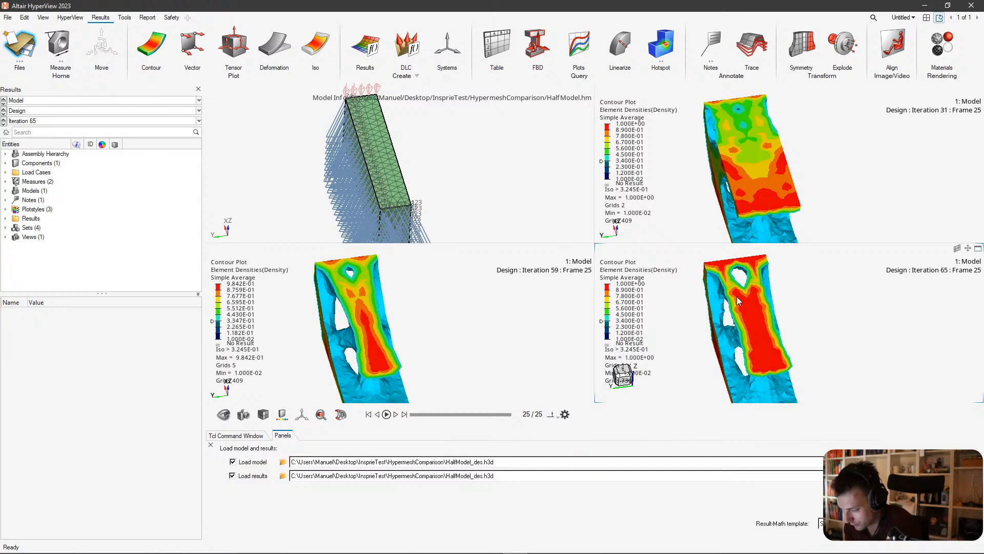
{"action": "left_click_drag", "start_coordinate": [754, 337], "coordinate": [785, 290], "text": "ctrl"}
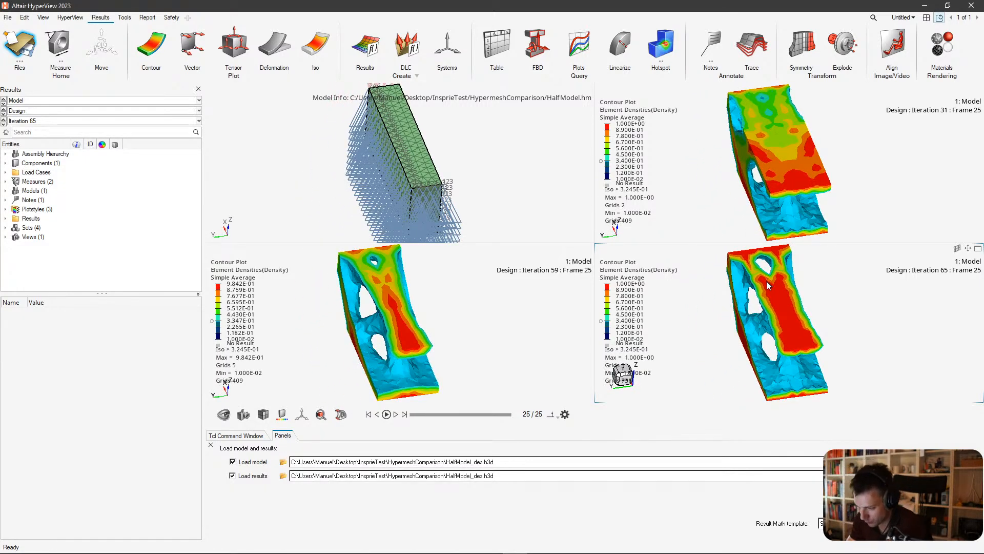
{"action": "left_click_drag", "start_coordinate": [788, 310], "coordinate": [784, 288], "text": "ctrl"}
{"action": "left_click", "coordinate": [111, 121]}
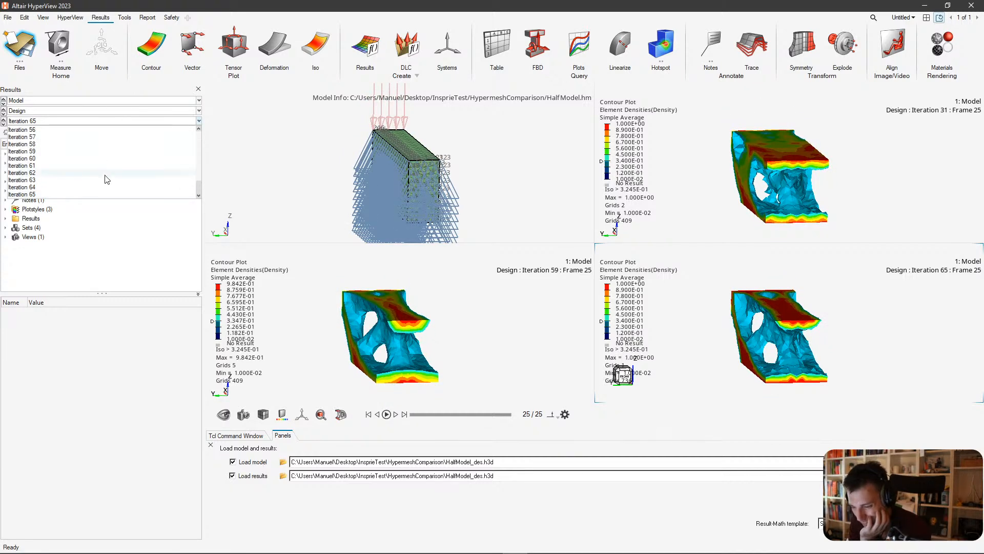
{"action": "left_click", "coordinate": [108, 196]}
{"action": "left_click_drag", "start_coordinate": [758, 315], "coordinate": [788, 323], "text": "ctrl"}
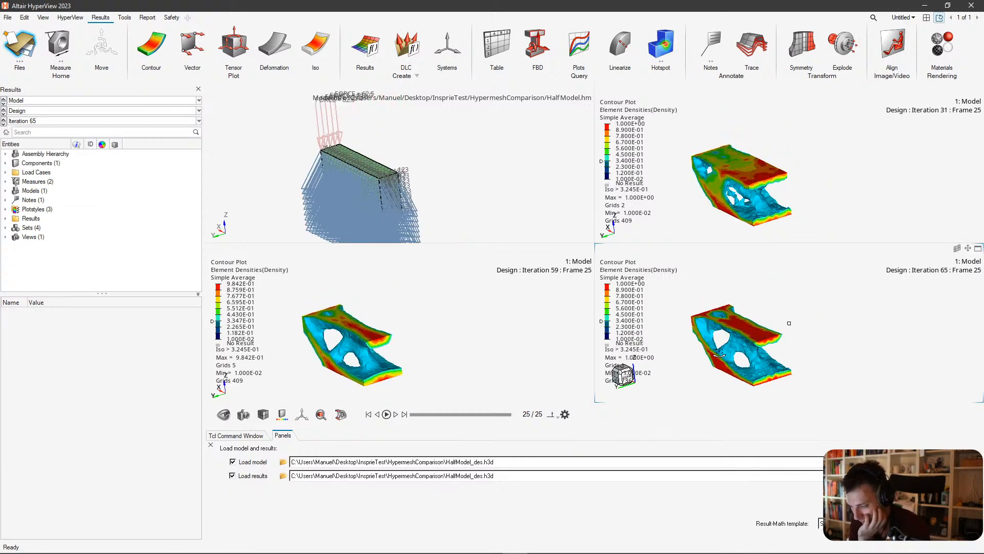
{"action": "right_click_drag", "start_coordinate": [715, 348], "coordinate": [788, 319], "text": "ctrl"}
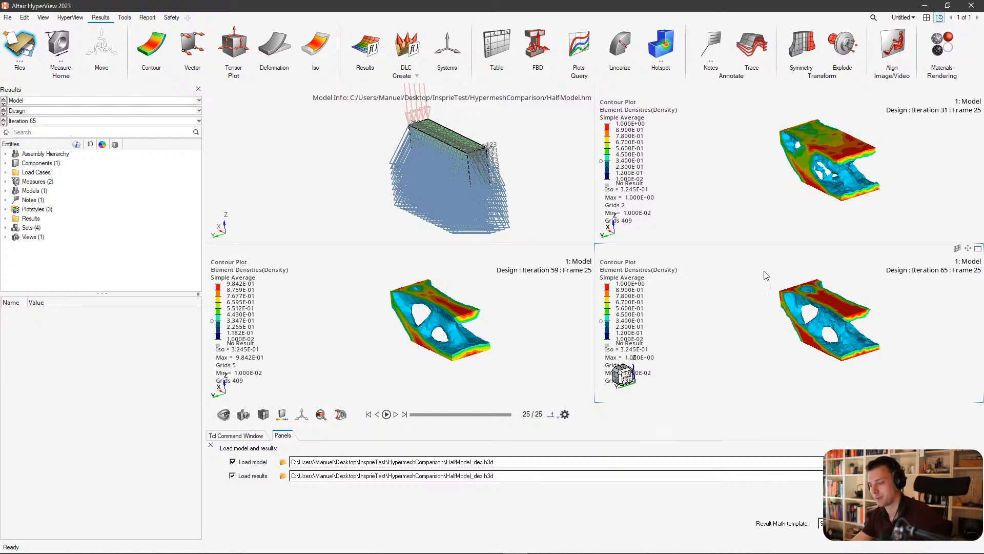
{"action": "left_click", "coordinate": [475, 328]}
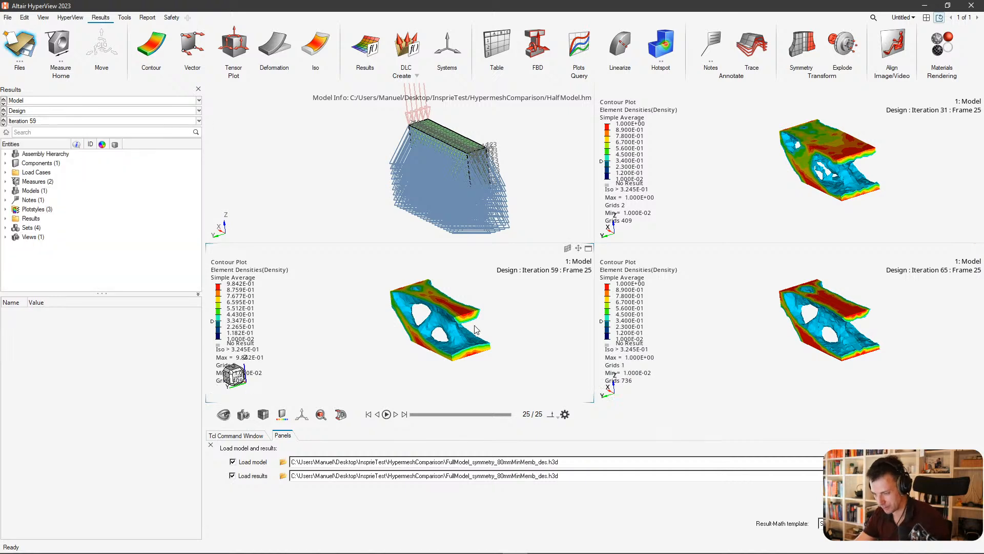
{"action": "mouse_move", "coordinate": [475, 325]}
{"action": "right_mouse_down"}
{"action": "mouse_move", "coordinate": [502, 332]}
{"action": "mouse_move", "coordinate": [479, 334]}
{"action": "right_mouse_up"}
{"action": "left_click", "coordinate": [816, 341]}
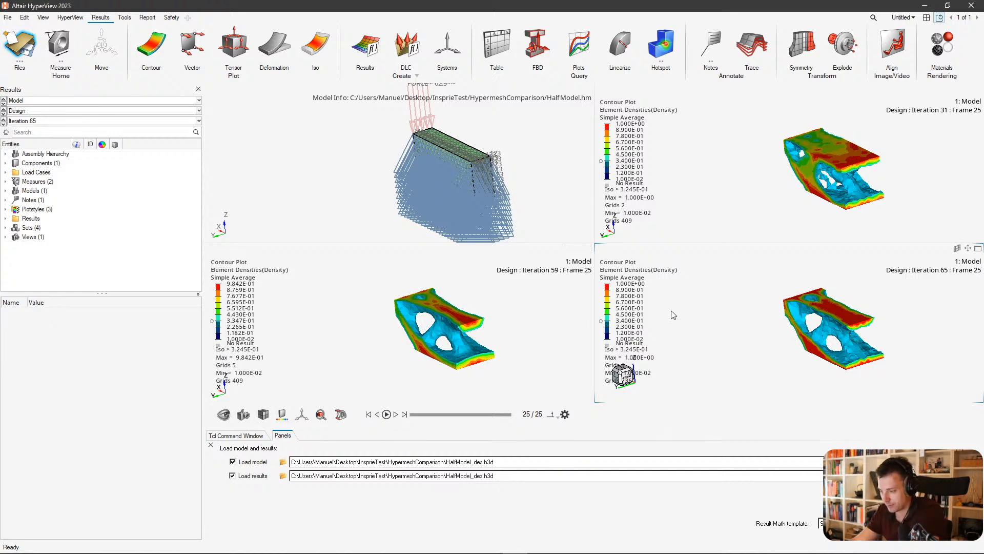
Show the open front side of all density results up close and capture a screen snip of the four windows.
{"action": "left_click", "coordinate": [730, 191]}
{"action": "middle_click_drag", "start_coordinate": [794, 177], "coordinate": [848, 159]}
{"action": "scroll", "coordinate": [848, 159], "scroll_direction": "up", "scroll_amount": 4}
{"action": "middle_click_drag", "start_coordinate": [792, 198], "coordinate": [750, 155]}
{"action": "mouse_move", "coordinate": [750, 165]}
{"action": "right_mouse_down"}
{"action": "mouse_move", "coordinate": [763, 156]}
{"action": "mouse_move", "coordinate": [762, 166]}
{"action": "right_mouse_up"}
{"action": "middle_click_drag", "start_coordinate": [764, 166], "coordinate": [804, 167]}
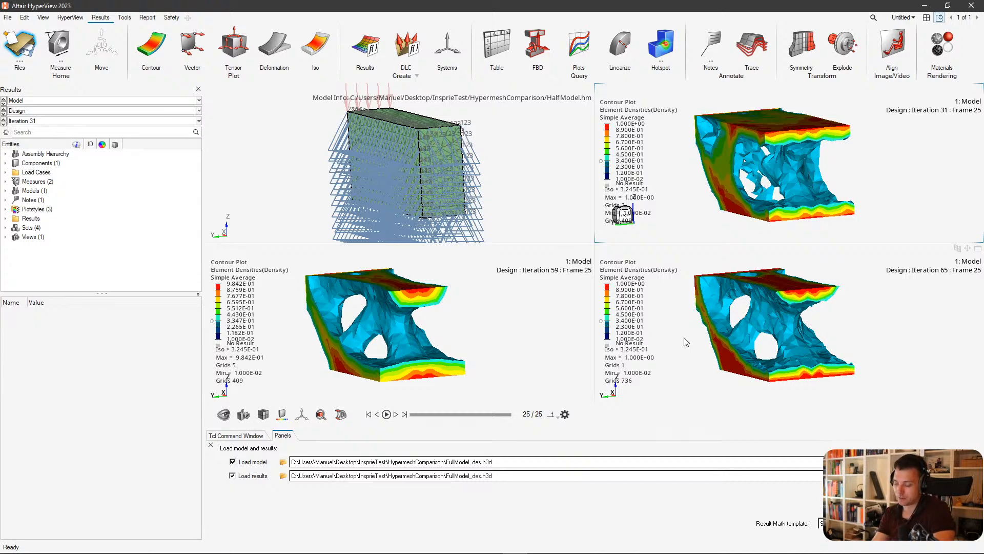
{"action": "key", "text": "super+shift+s"}
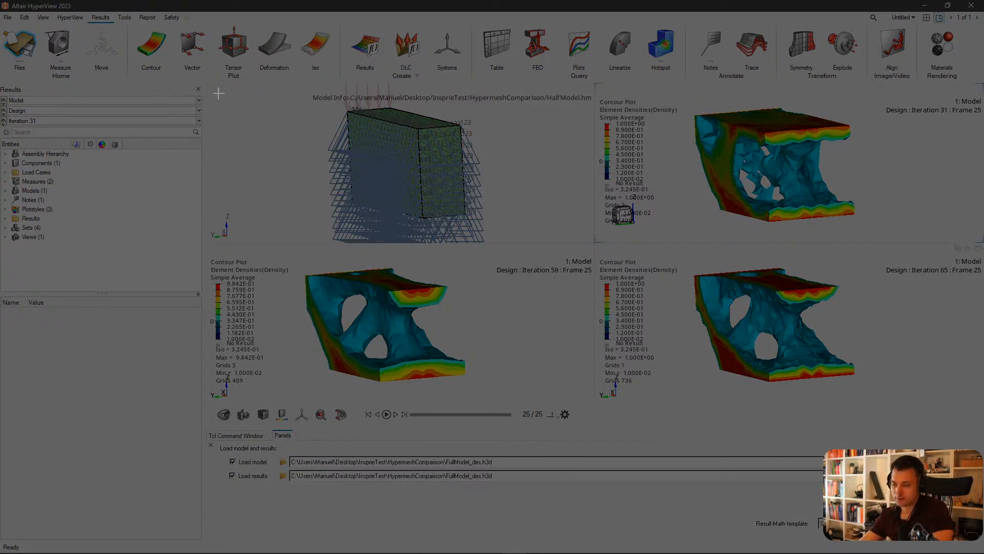
{"action": "left_click_drag", "start_coordinate": [217, 92], "coordinate": [983, 445]}
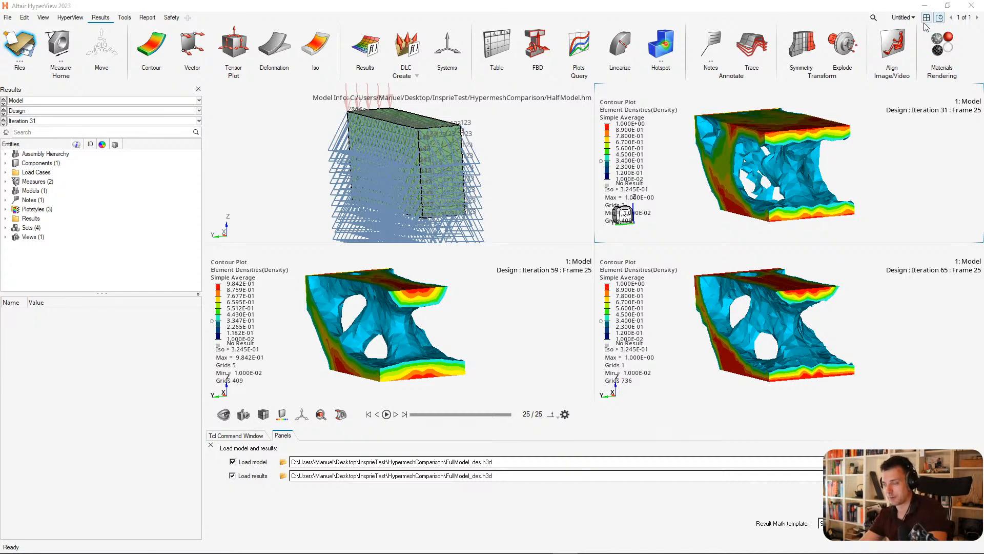
Switch to Paint and sketch a black wheel with a hub, a wedge-shaped segment and a downward load arrow.
{"action": "key", "text": "alt+Tab"}
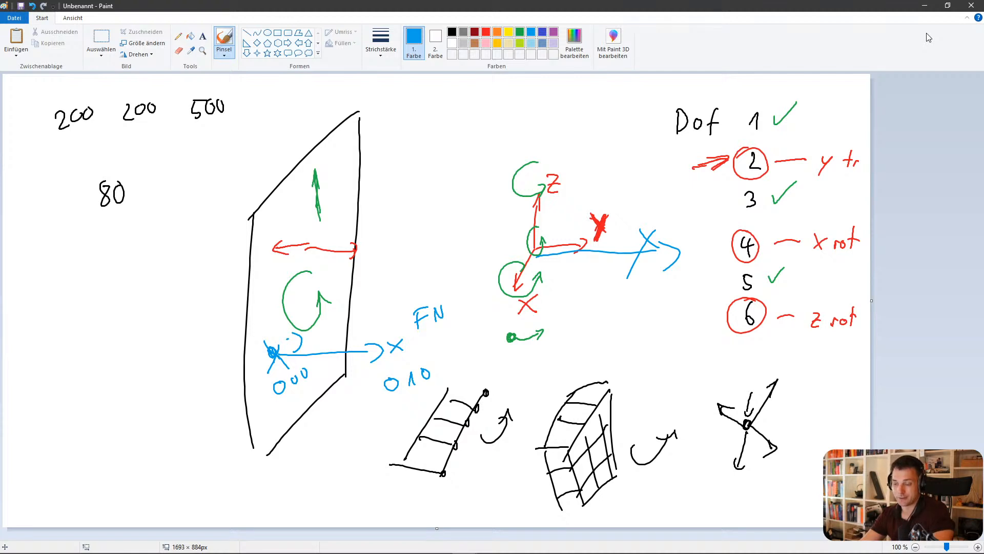
{"action": "left_click", "coordinate": [452, 32]}
{"action": "mouse_move", "coordinate": [432, 120]}
{"action": "left_mouse_down"}
{"action": "mouse_move", "coordinate": [449, 201]}
{"action": "mouse_move", "coordinate": [420, 123]}
{"action": "mouse_move", "coordinate": [440, 155]}
{"action": "mouse_move", "coordinate": [461, 117]}
{"action": "mouse_move", "coordinate": [454, 104]}
{"action": "left_mouse_up"}
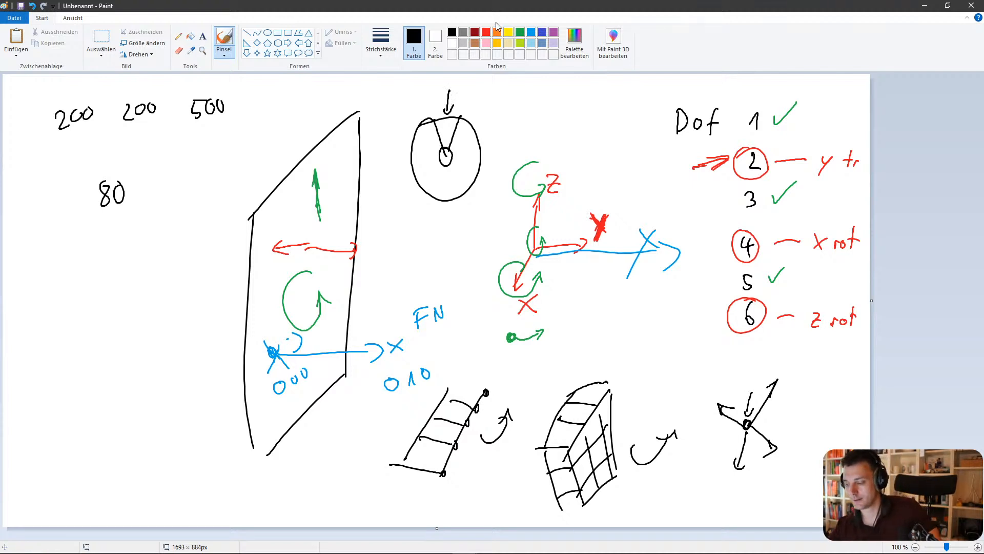
Sketch the wedge segment enlarged in 3D beside the wheel, with hatching on both of its cut faces.
{"action": "mouse_move", "coordinate": [546, 110]}
{"action": "left_mouse_down"}
{"action": "mouse_move", "coordinate": [563, 150]}
{"action": "mouse_move", "coordinate": [616, 106]}
{"action": "left_mouse_up"}
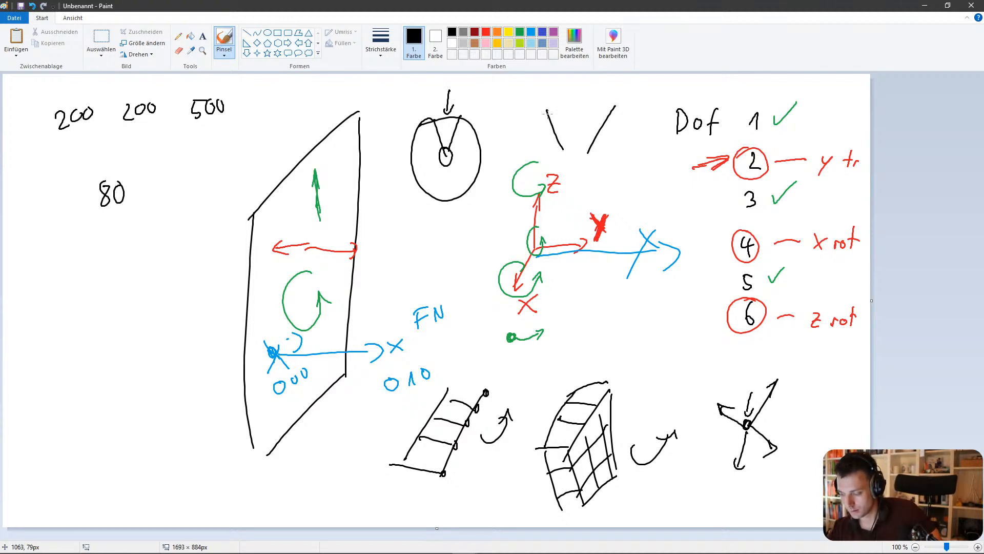
{"action": "left_click_drag", "start_coordinate": [547, 111], "coordinate": [615, 106]}
{"action": "mouse_move", "coordinate": [562, 148]}
{"action": "left_mouse_down"}
{"action": "mouse_move", "coordinate": [594, 153]}
{"action": "mouse_move", "coordinate": [596, 175]}
{"action": "left_mouse_up"}
{"action": "mouse_move", "coordinate": [616, 108]}
{"action": "left_mouse_down"}
{"action": "mouse_move", "coordinate": [621, 149]}
{"action": "mouse_move", "coordinate": [599, 162]}
{"action": "left_mouse_up"}
{"action": "left_click_drag", "start_coordinate": [605, 127], "coordinate": [604, 165]}
{"action": "left_click_drag", "start_coordinate": [614, 124], "coordinate": [612, 157]}
{"action": "mouse_move", "coordinate": [619, 122]}
{"action": "left_mouse_down"}
{"action": "mouse_move", "coordinate": [615, 161]}
{"action": "mouse_move", "coordinate": [566, 179]}
{"action": "left_mouse_up"}
{"action": "left_click_drag", "start_coordinate": [547, 113], "coordinate": [552, 170]}
{"action": "left_click_drag", "start_coordinate": [560, 147], "coordinate": [564, 160]}
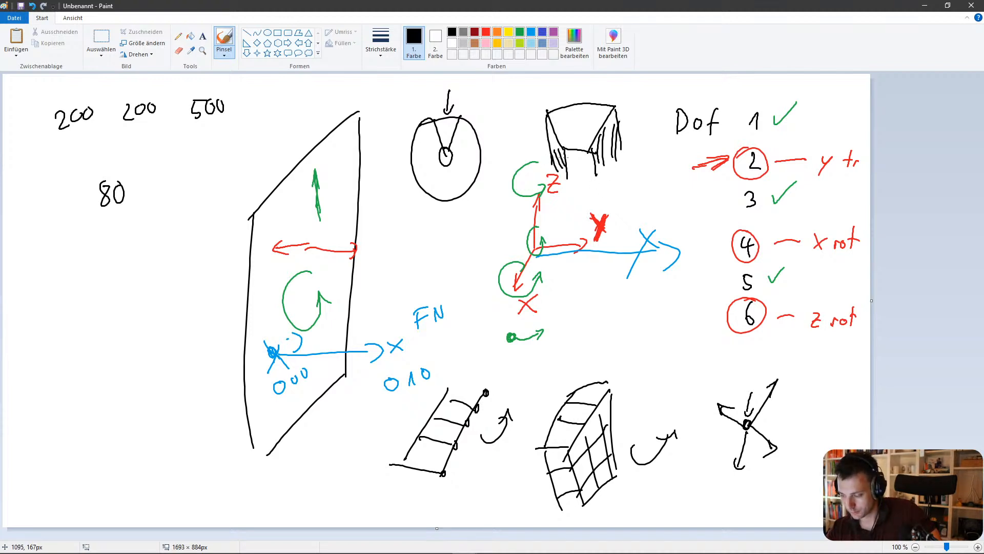
{"action": "left_click_drag", "start_coordinate": [549, 127], "coordinate": [558, 146]}
{"action": "left_click_drag", "start_coordinate": [547, 117], "coordinate": [554, 137]}
Draw a small black three-axis coordinate system below the enlarged wedge segment.
{"action": "left_click_drag", "start_coordinate": [641, 178], "coordinate": [641, 203]}
{"action": "left_click_drag", "start_coordinate": [642, 202], "coordinate": [659, 202]}
{"action": "left_click_drag", "start_coordinate": [641, 182], "coordinate": [639, 216]}
{"action": "left_click_drag", "start_coordinate": [637, 209], "coordinate": [645, 211]}
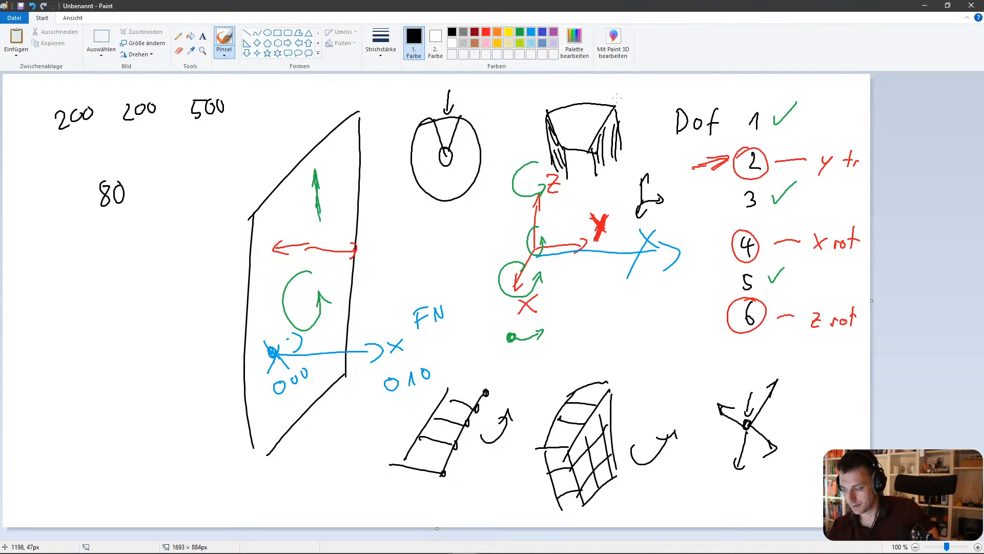
Draw a blue normal arrow pointing outward from each cut face of the wedge segment.
{"action": "left_click", "coordinate": [531, 32]}
{"action": "left_click_drag", "start_coordinate": [610, 143], "coordinate": [651, 159]}
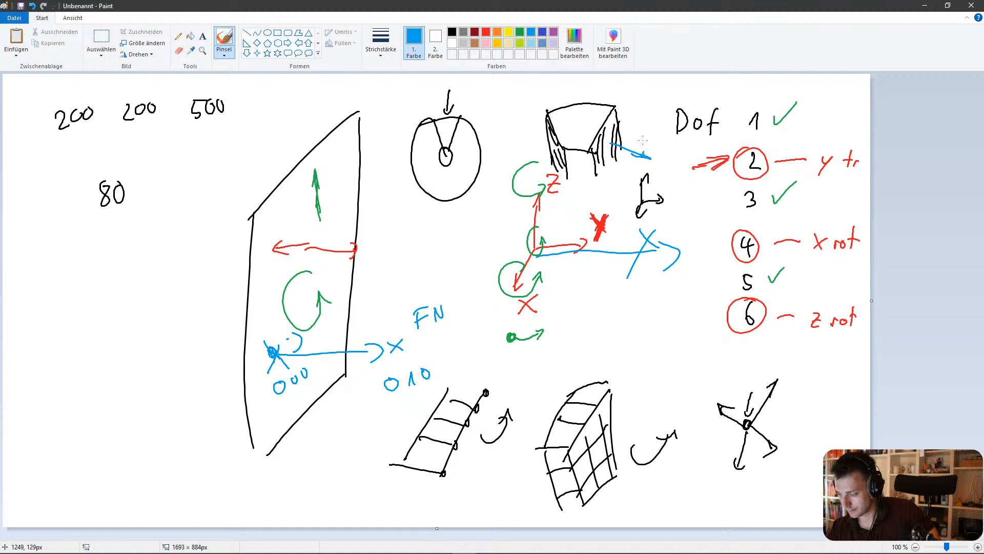
{"action": "mouse_move", "coordinate": [548, 146]}
{"action": "left_mouse_down"}
{"action": "mouse_move", "coordinate": [526, 156]}
{"action": "mouse_move", "coordinate": [539, 156]}
{"action": "left_mouse_up"}
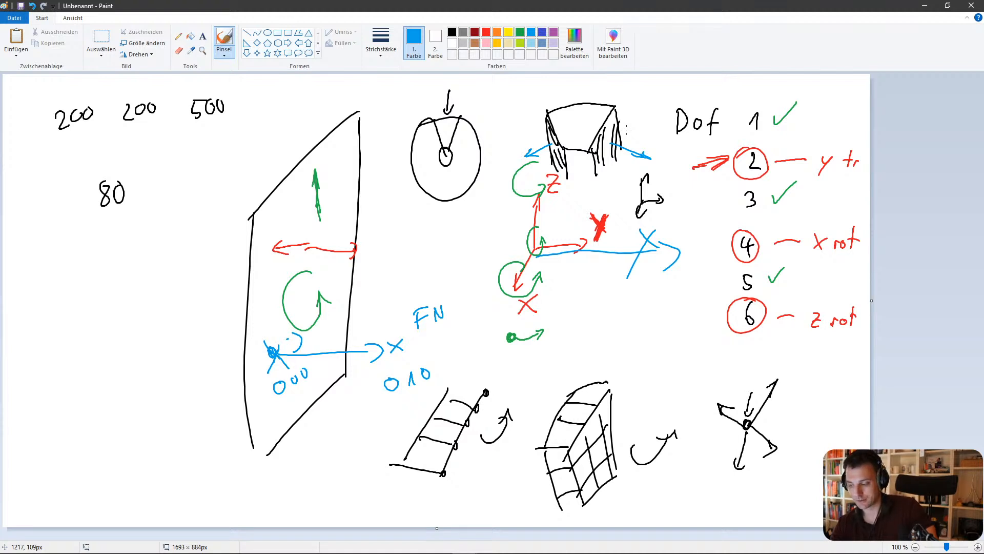
Draw a red local coordinate system on each cut face of the wedge segment.
{"action": "left_click", "coordinate": [486, 32]}
{"action": "mouse_move", "coordinate": [611, 139]}
{"action": "left_mouse_down"}
{"action": "mouse_move", "coordinate": [609, 122]}
{"action": "mouse_move", "coordinate": [609, 148]}
{"action": "mouse_move", "coordinate": [634, 140]}
{"action": "left_mouse_up"}
{"action": "left_click_drag", "start_coordinate": [628, 137], "coordinate": [627, 147]}
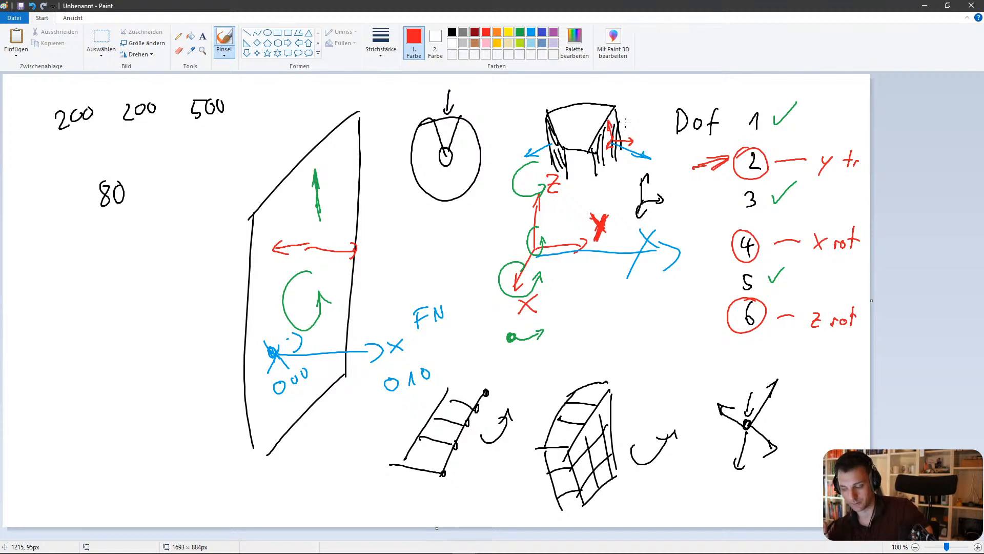
{"action": "mouse_move", "coordinate": [556, 152]}
{"action": "left_mouse_down"}
{"action": "mouse_move", "coordinate": [549, 133]}
{"action": "mouse_move", "coordinate": [565, 157]}
{"action": "mouse_move", "coordinate": [536, 155]}
{"action": "mouse_move", "coordinate": [549, 156]}
{"action": "left_mouse_up"}
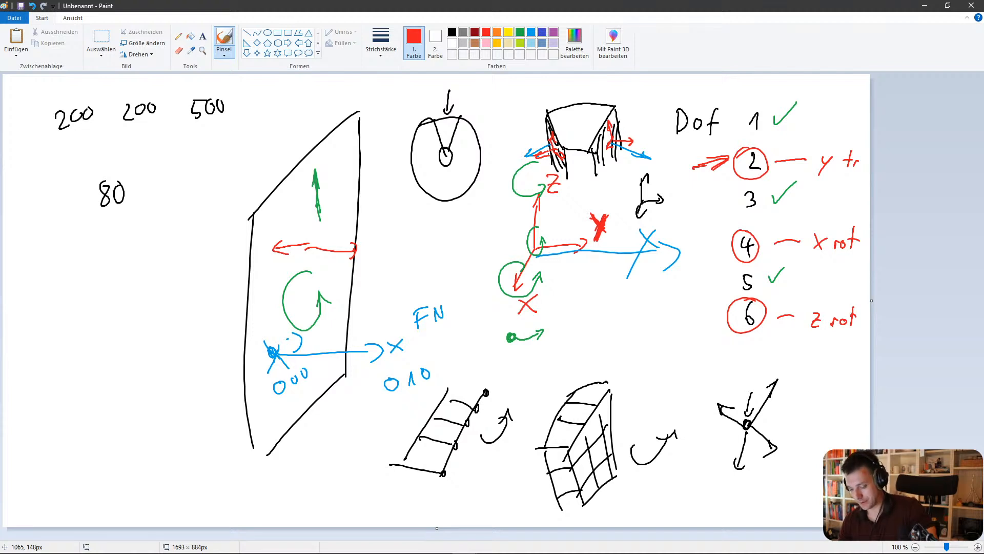
Switch back to HyperView with the four-window result comparison.
{"action": "key", "text": "alt+Tab"}
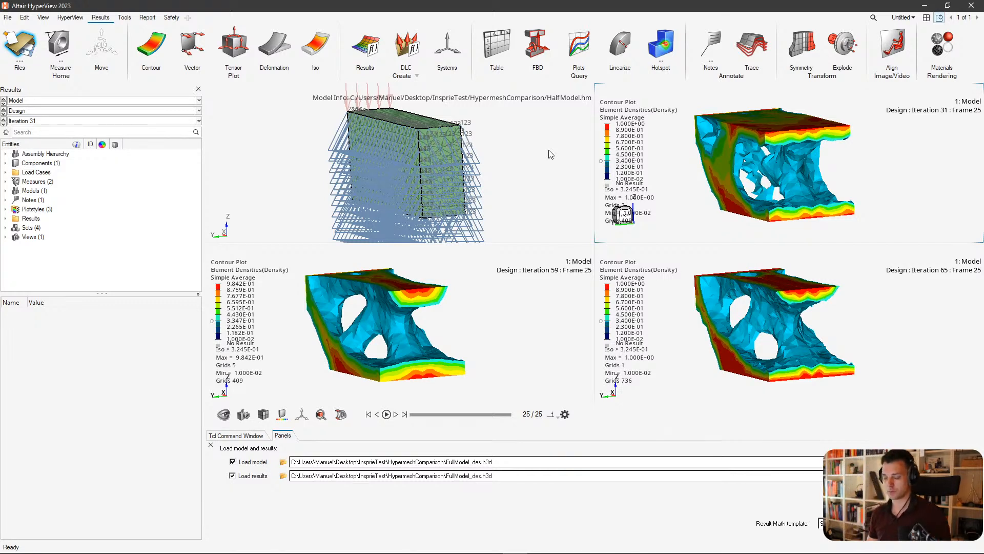
{"action": "mouse_move", "coordinate": [483, 552]}
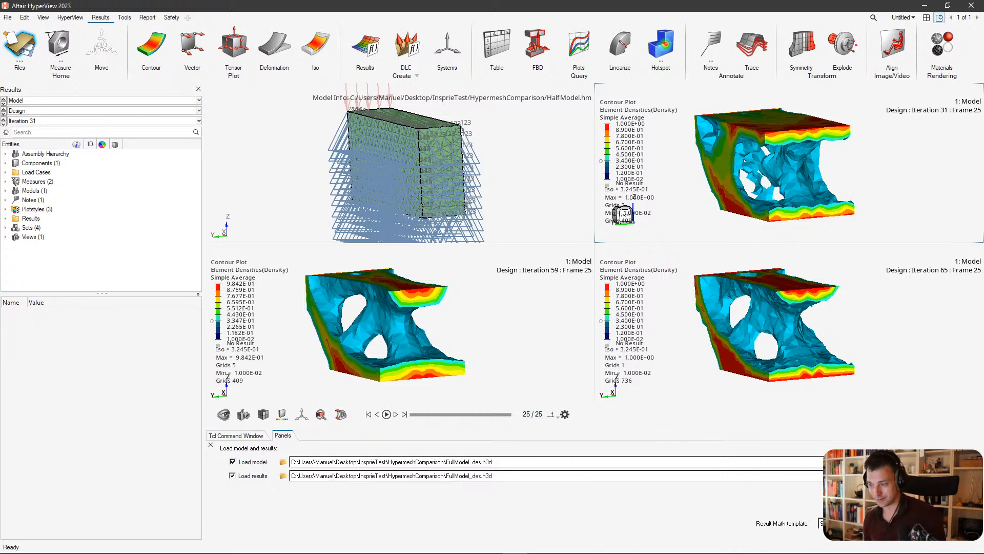
{"action": "key", "text": "alt+Tab"}
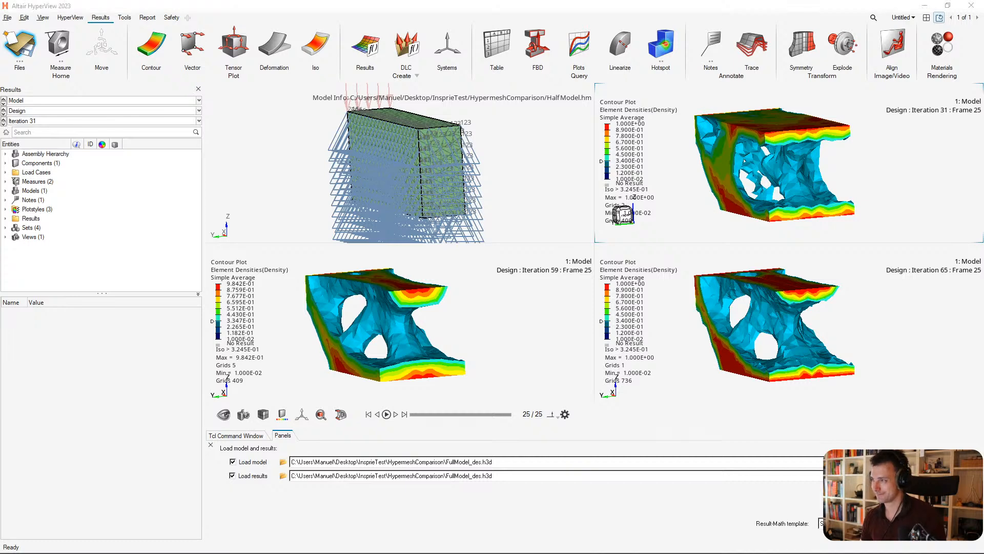